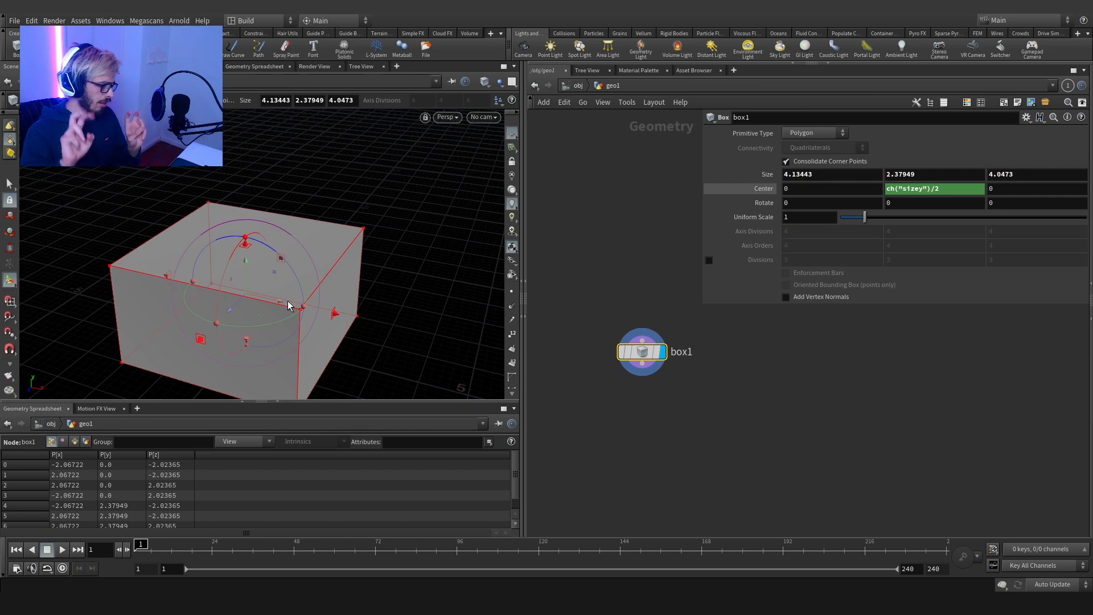
# Step: Add a Boolean node below box1 and wire box1 into its first input
pyautogui.keyDown('alt'); pyautogui.moveTo(298, 303); pyautogui.dragTo(262, 206); pyautogui.keyUp('alt')
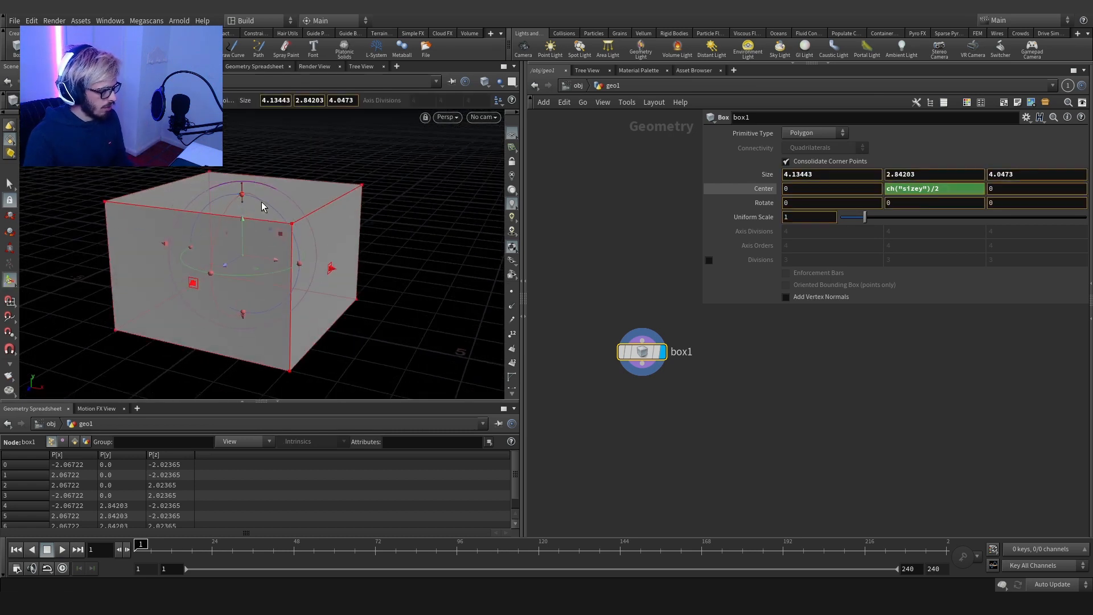
pyautogui.moveTo(654, 388); pyautogui.dragTo(581, 296, button='middle')
pyautogui.press('Tab')
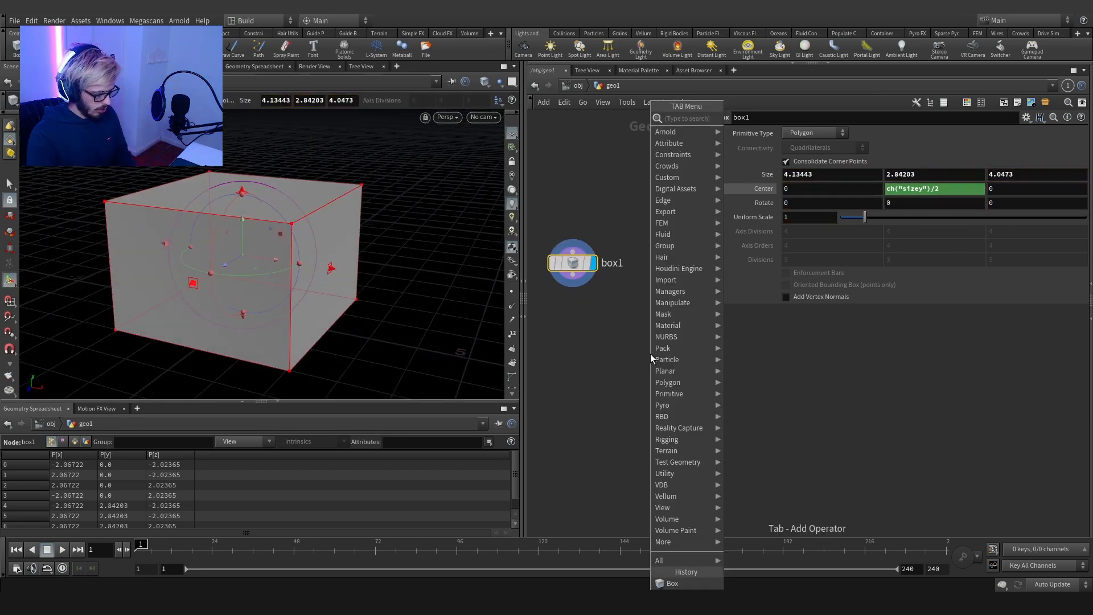
pyautogui.write('box')
pyautogui.press('Return')
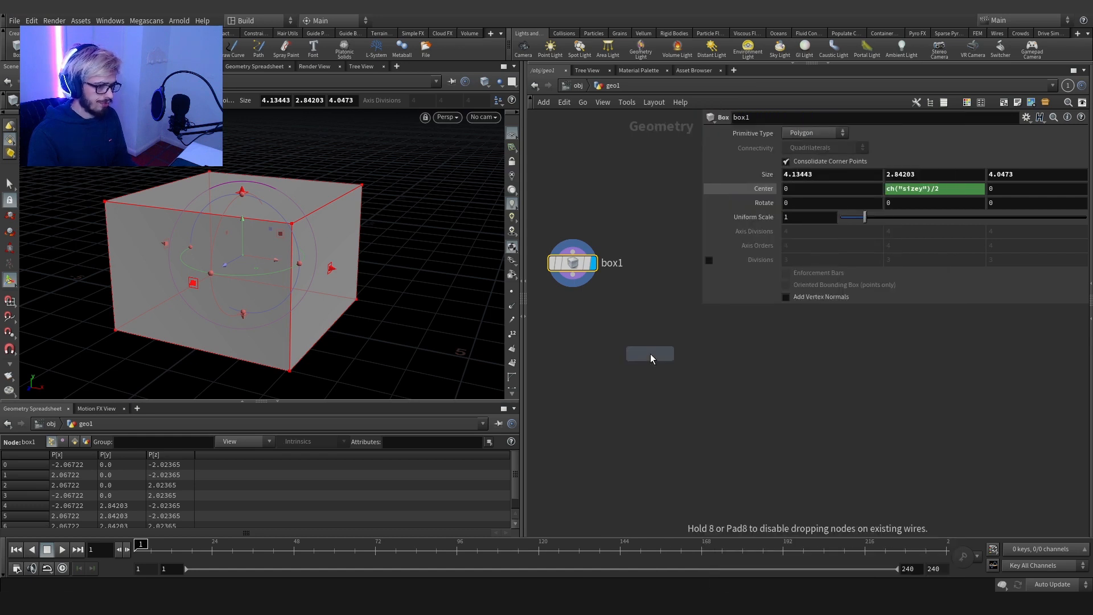
pyautogui.click(573, 348)
pyautogui.click(573, 274)
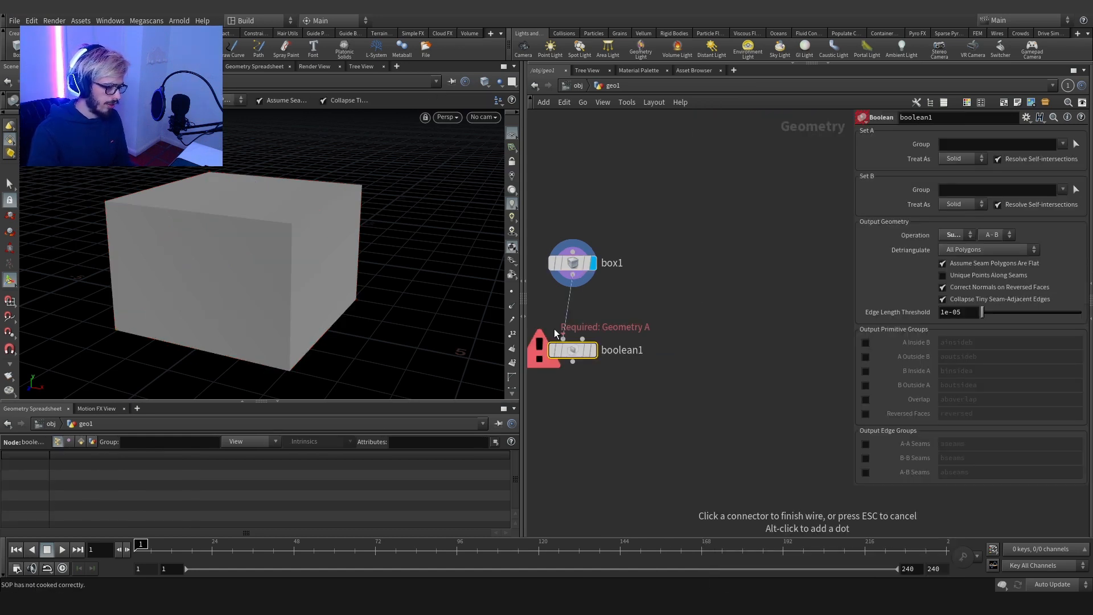
pyautogui.click(562, 337)
pyautogui.moveTo(578, 348); pyautogui.dragTo(579, 384)
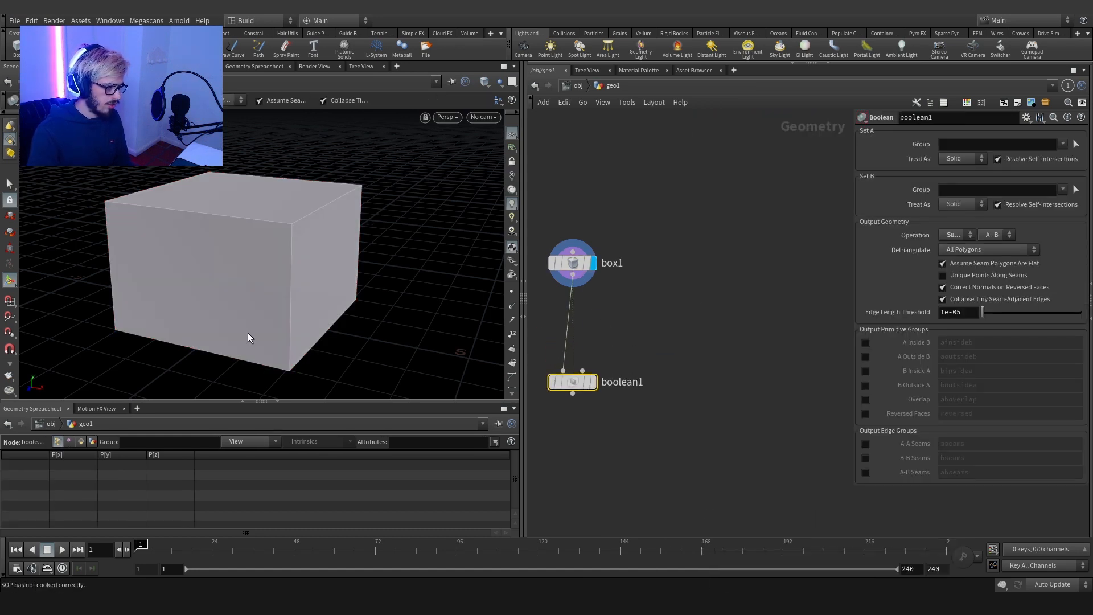
# Step: Branch a Transform node off box1 and wire its output into boolean1's second input
pyautogui.click(574, 276)
pyautogui.press('Tab')
pyautogui.write('tr')
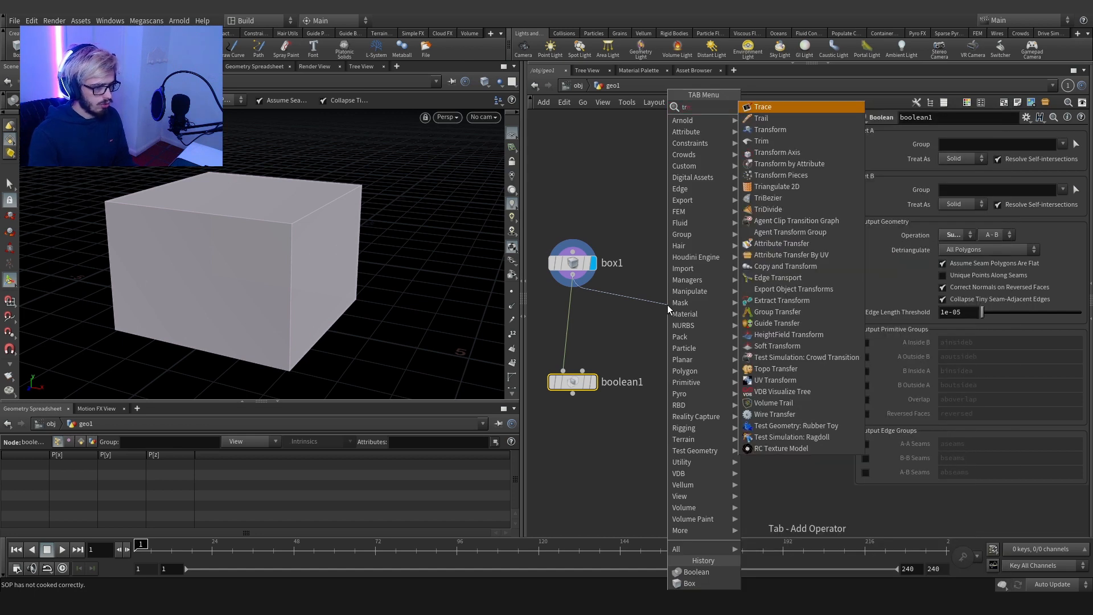
pyautogui.press('Down')
pyautogui.press('Down')
pyautogui.press('Return')
pyautogui.click(668, 305)
pyautogui.click(667, 322)
pyautogui.click(583, 371)
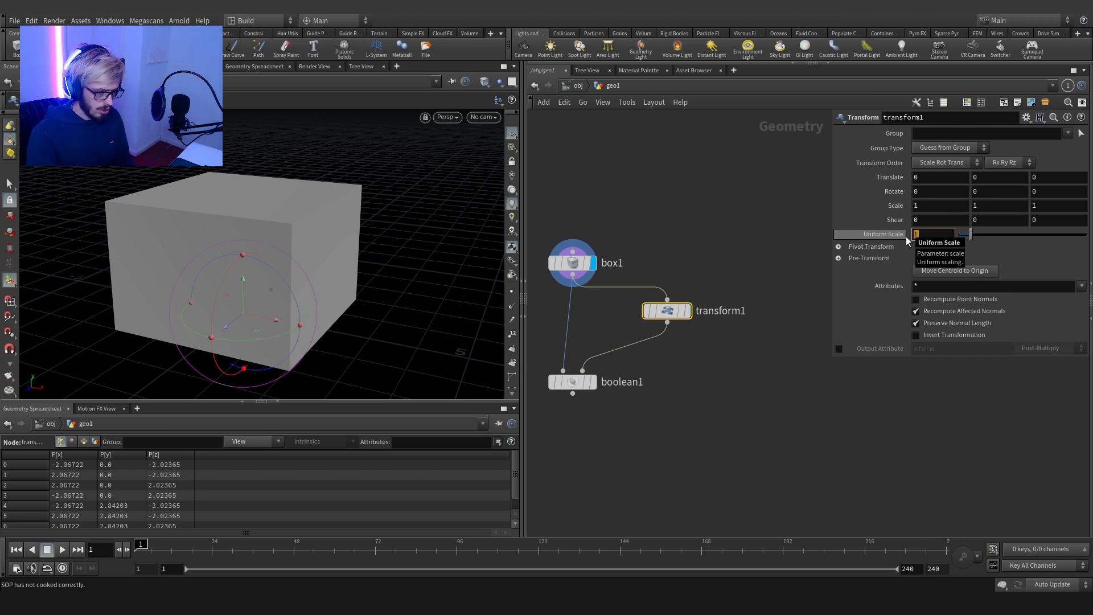
# Step: Scale transform1 to .8 in X and Z, and display the boolean1 result
pyautogui.doubleClick(929, 208)
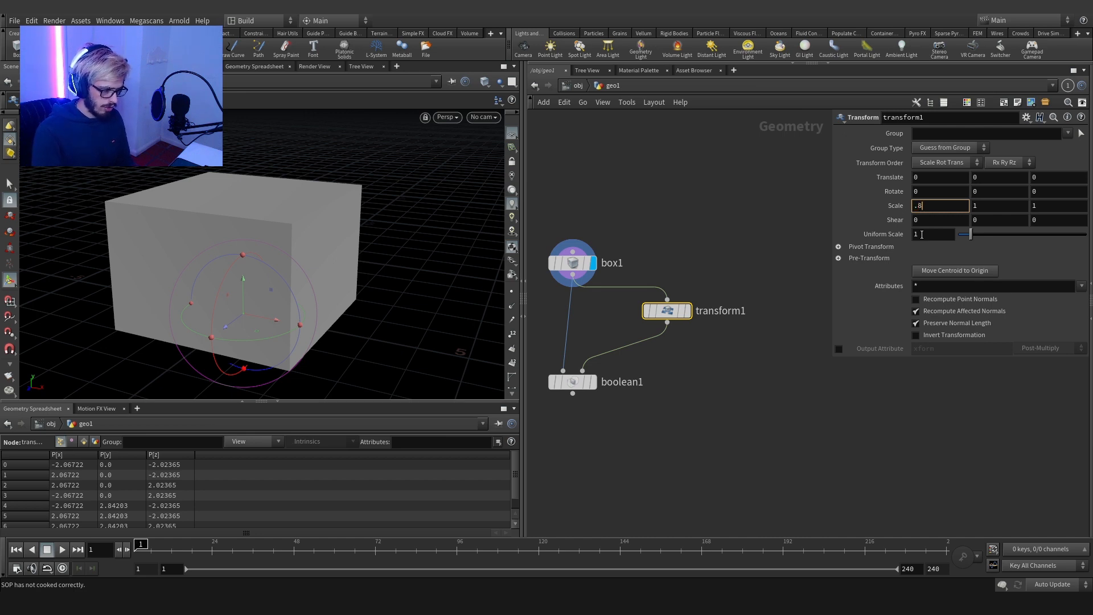
pyautogui.press('Tab')
pyautogui.press('Tab')
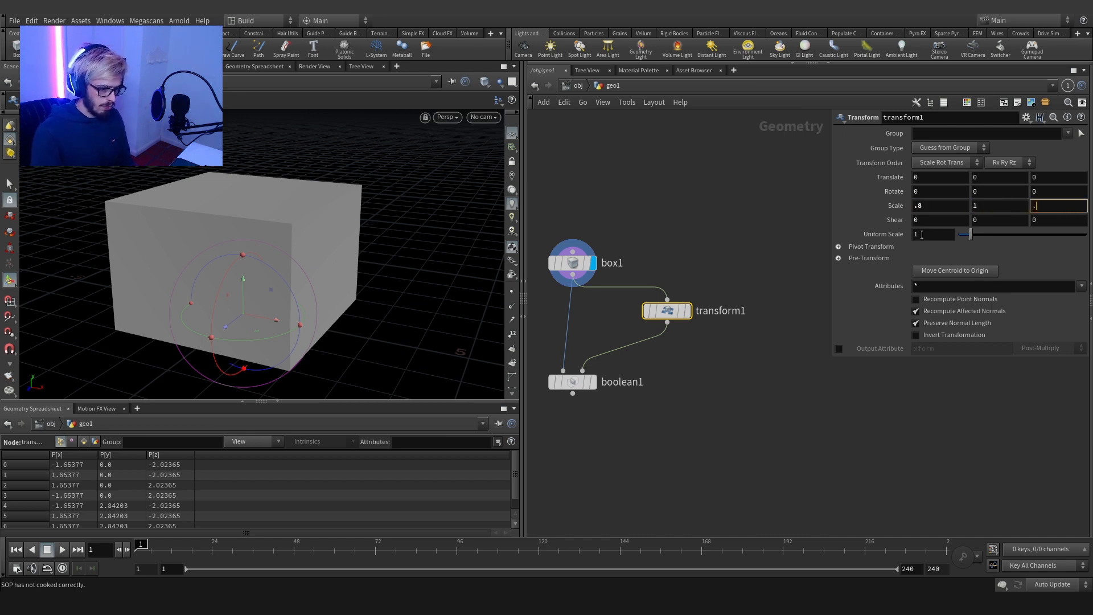
pyautogui.press('Return')
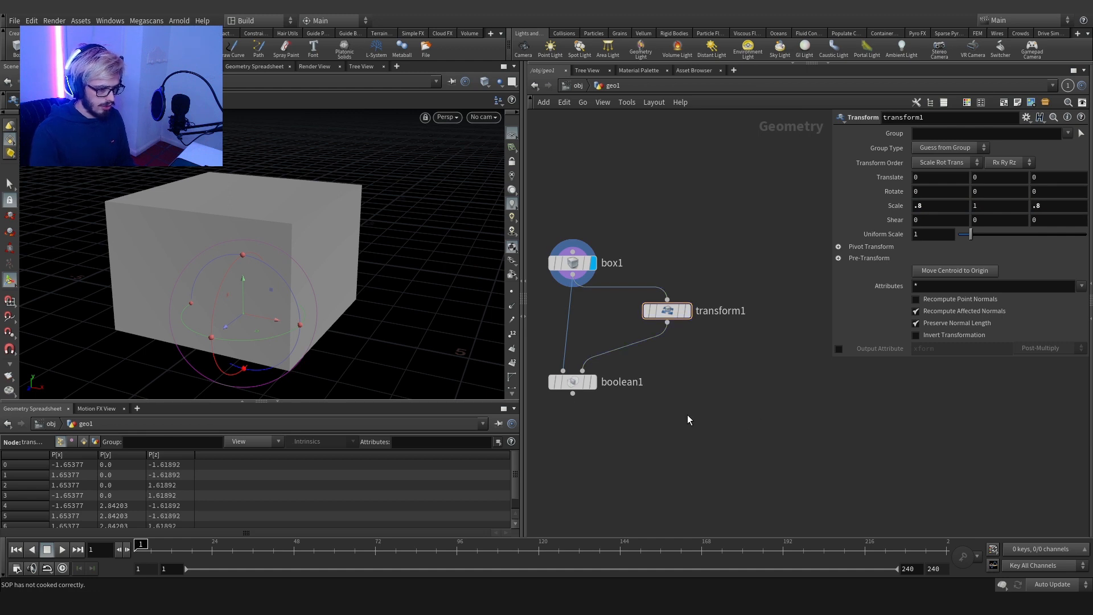
pyautogui.click(592, 382)
pyautogui.moveTo(250, 228); pyautogui.dragTo(222, 242)
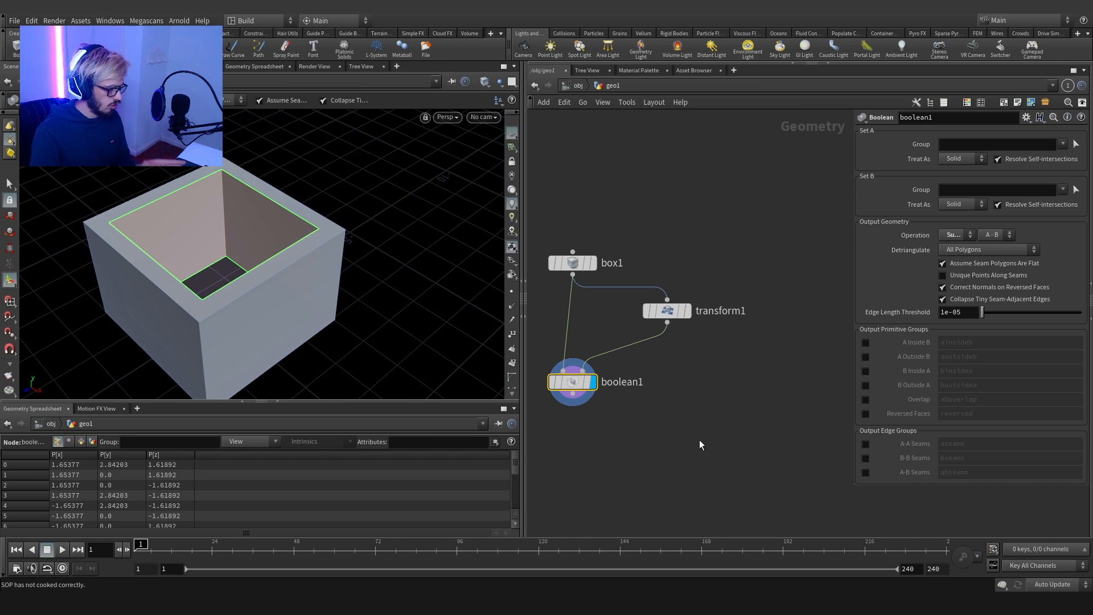
# Step: Add a Copy and Transform node wired directly below boolean1
pyautogui.moveTo(573, 436); pyautogui.dragTo(577, 309, button='middle')
pyautogui.click(578, 267)
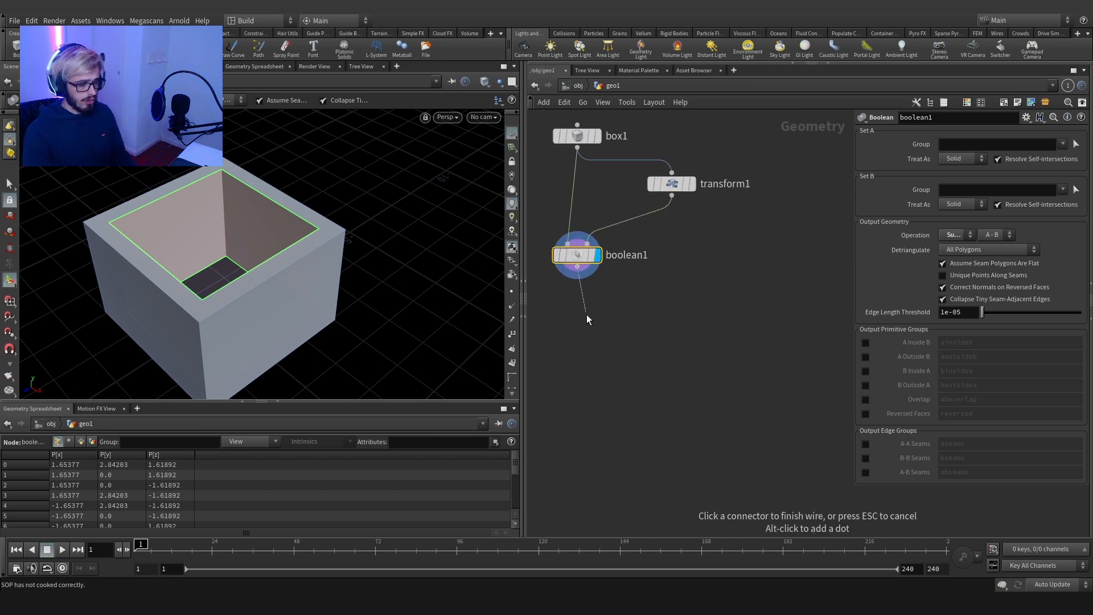
pyautogui.press('Tab')
pyautogui.write('copy')
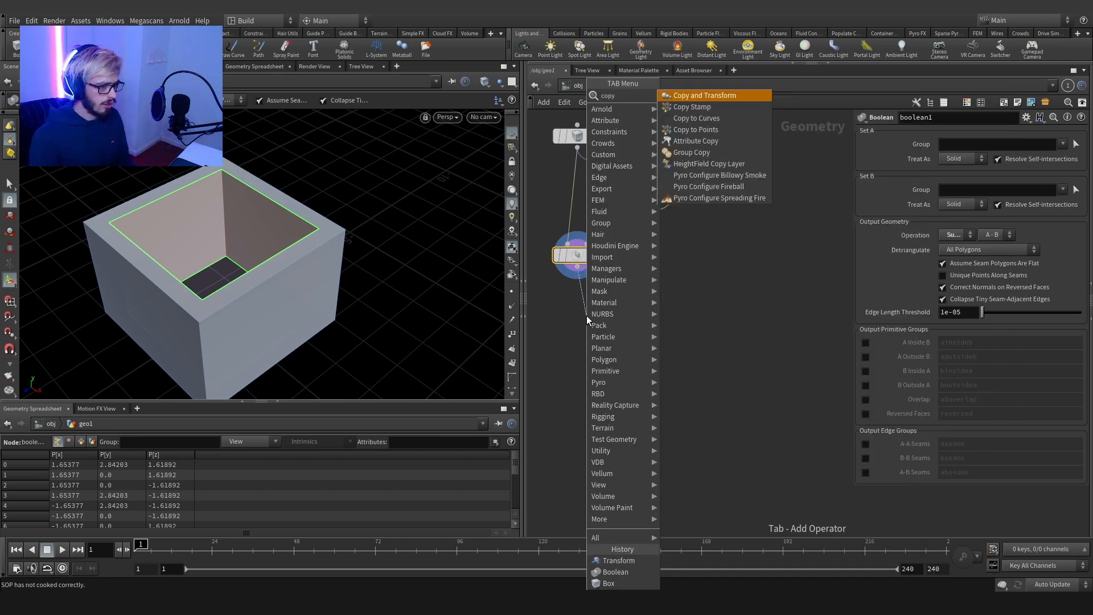
pyautogui.press('Return')
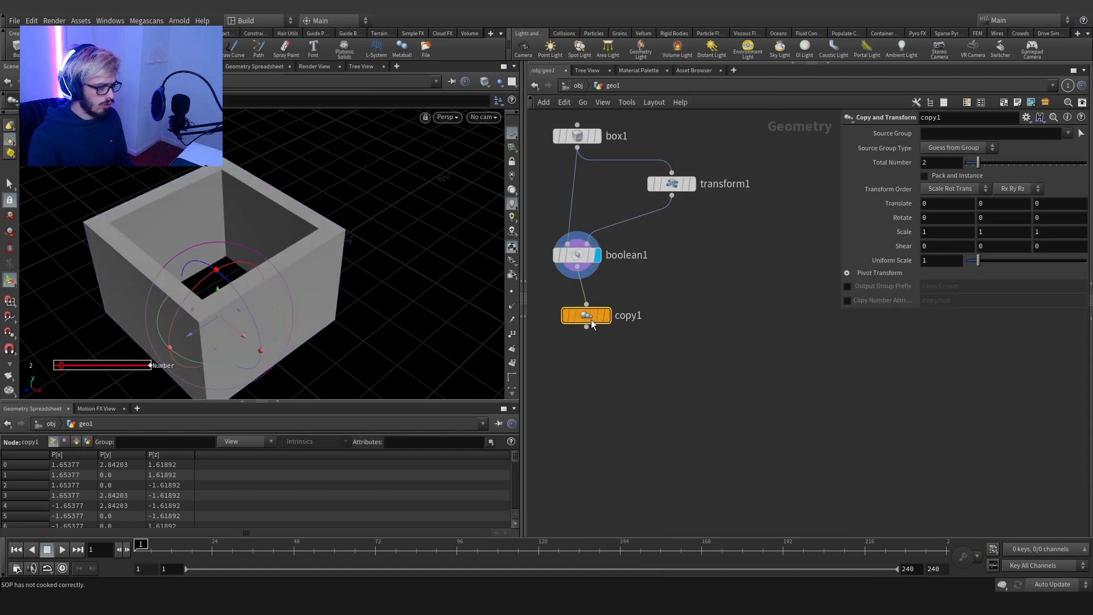
pyautogui.click(584, 333)
# Step: Display copy1 and link its Y translate to box1's Y size as a relative reference
pyautogui.click(577, 135)
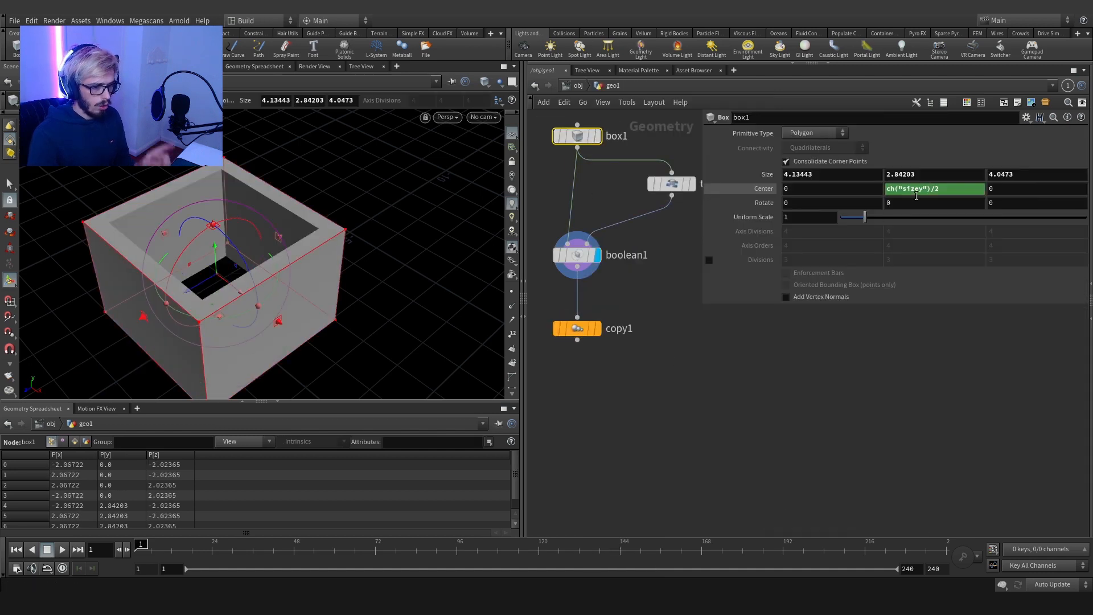
pyautogui.rightClick(930, 175)
pyautogui.click(957, 249)
pyautogui.click(576, 329)
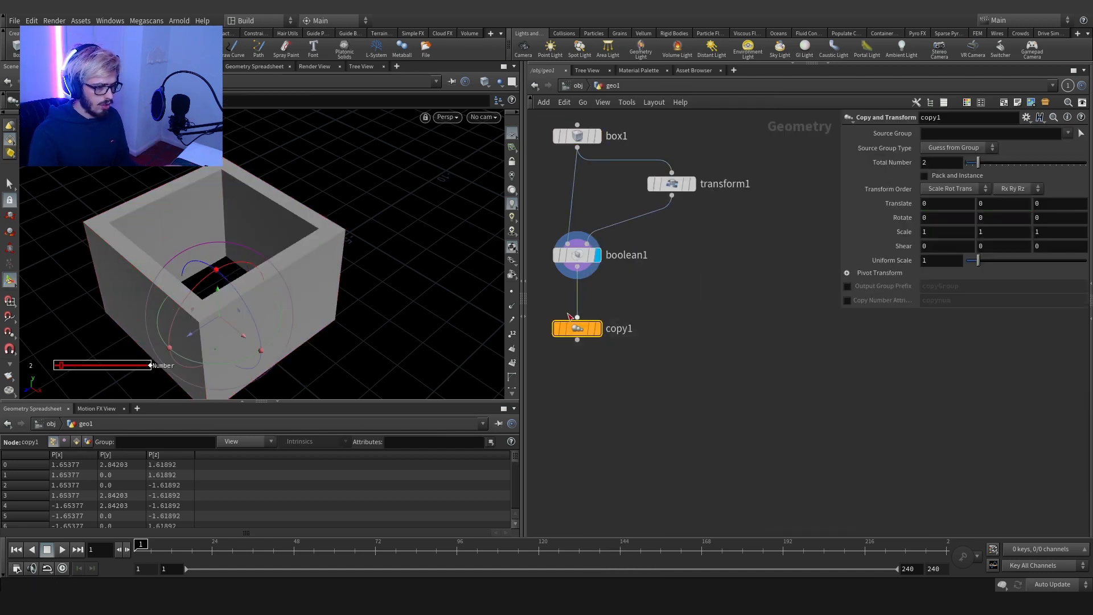
pyautogui.click(597, 328)
pyautogui.rightClick(988, 200)
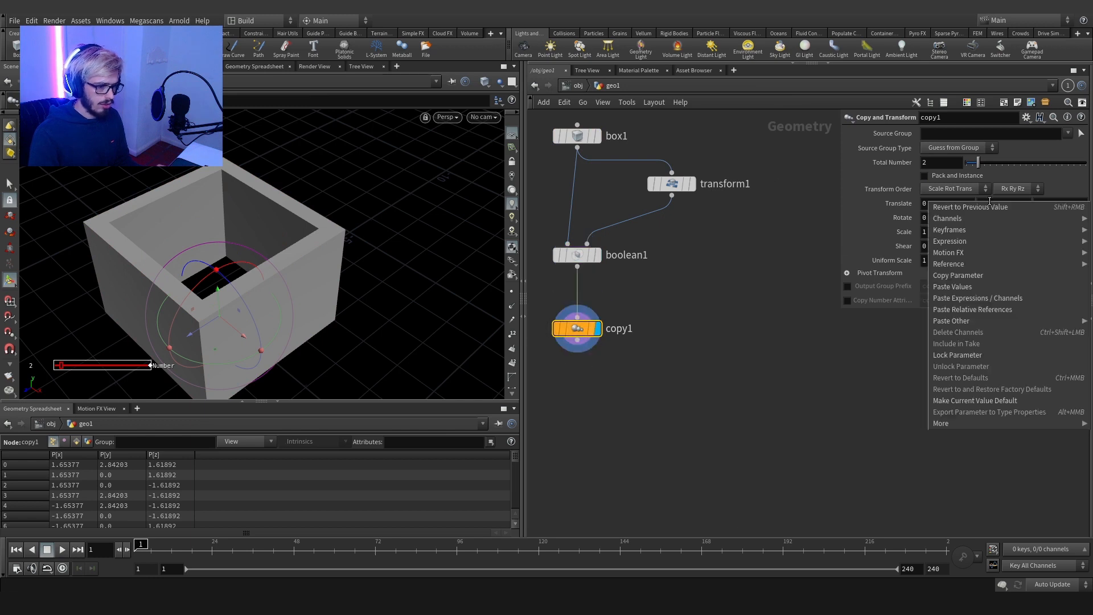
pyautogui.click(993, 308)
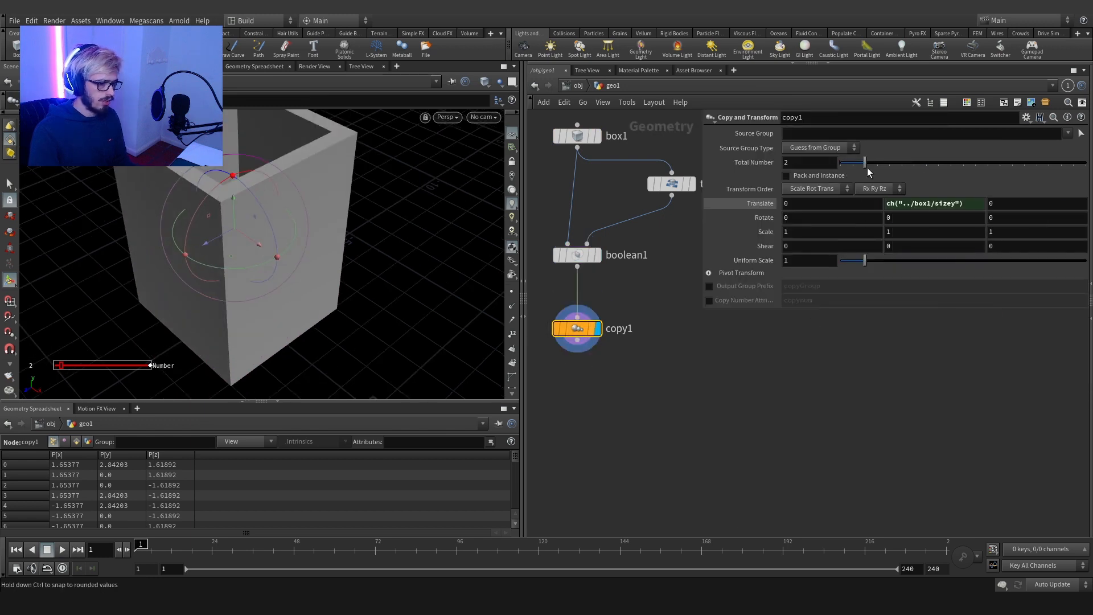
# Step: Set copy1's total number of copies to 3
pyautogui.moveTo(866, 164)
pyautogui.mouseDown()
pyautogui.moveTo(908, 163)
pyautogui.moveTo(878, 162)
pyautogui.mouseUp()
pyautogui.scroll(-5, 329, 215)
pyautogui.keyDown('alt'); pyautogui.moveTo(330, 217); pyautogui.dragTo(332, 224, button='middle'); pyautogui.keyUp('alt')
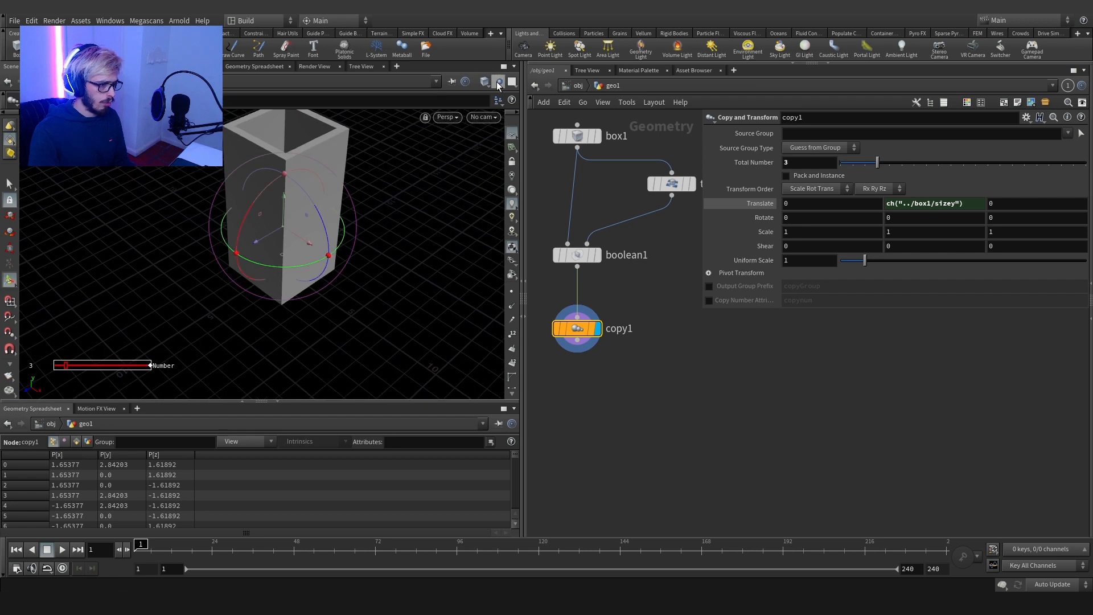
# Step: Show the stacked boxes with flat wire shading in the viewport
pyautogui.click(499, 82)
pyautogui.click(510, 177)
pyautogui.keyDown('alt'); pyautogui.moveTo(342, 224); pyautogui.dragTo(312, 180); pyautogui.keyUp('alt')
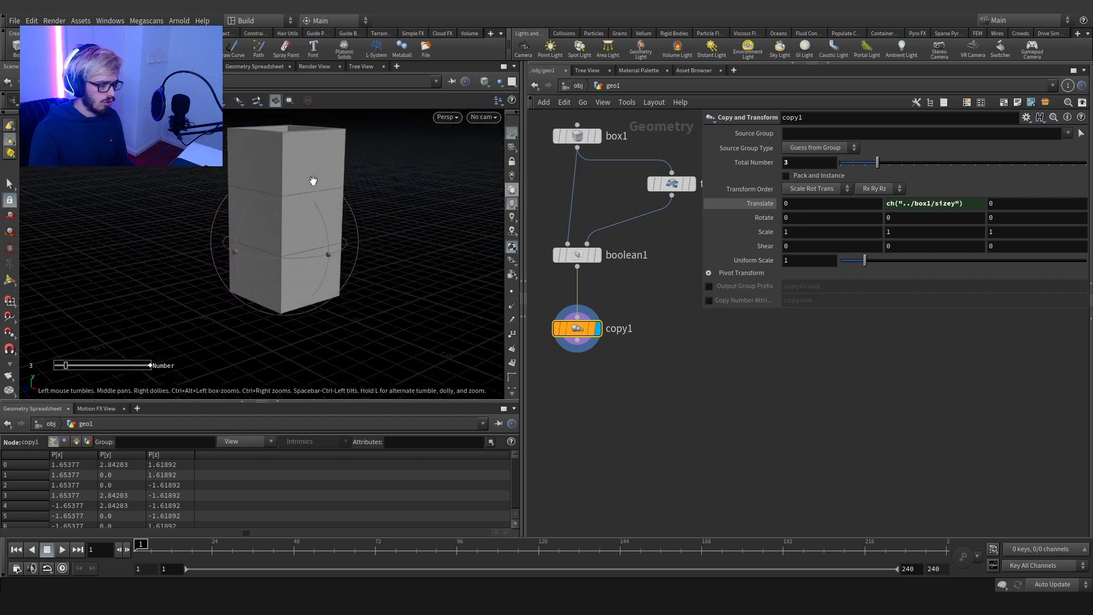
pyautogui.keyDown('alt'); pyautogui.moveTo(312, 181); pyautogui.dragTo(317, 217, button='middle'); pyautogui.keyUp('alt')
pyautogui.keyDown('alt'); pyautogui.moveTo(317, 217); pyautogui.dragTo(369, 208); pyautogui.keyUp('alt')
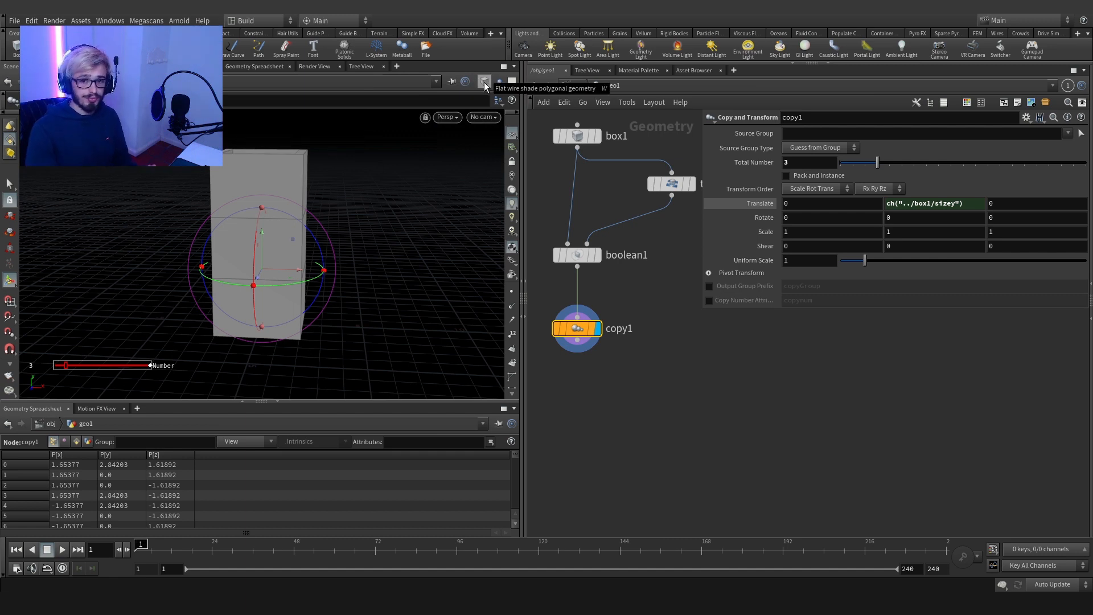
pyautogui.moveTo(377, 256); pyautogui.dragTo(295, 231)
# Step: Add a UV Unwrap node below copy1 and display it
pyautogui.press('Tab')
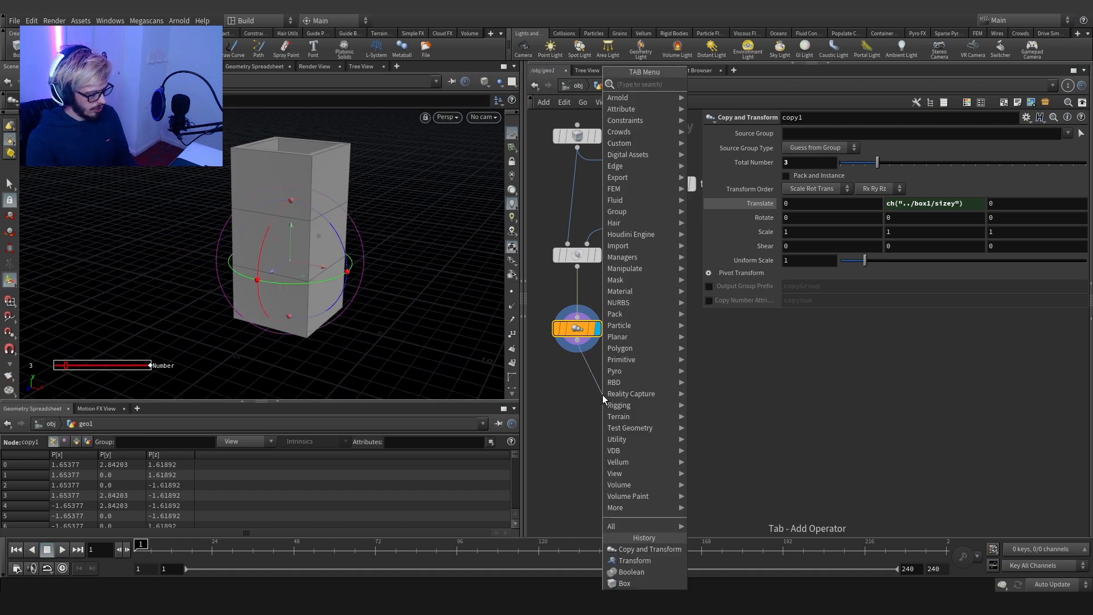
pyautogui.write('uvunwrap')
pyautogui.press('Return')
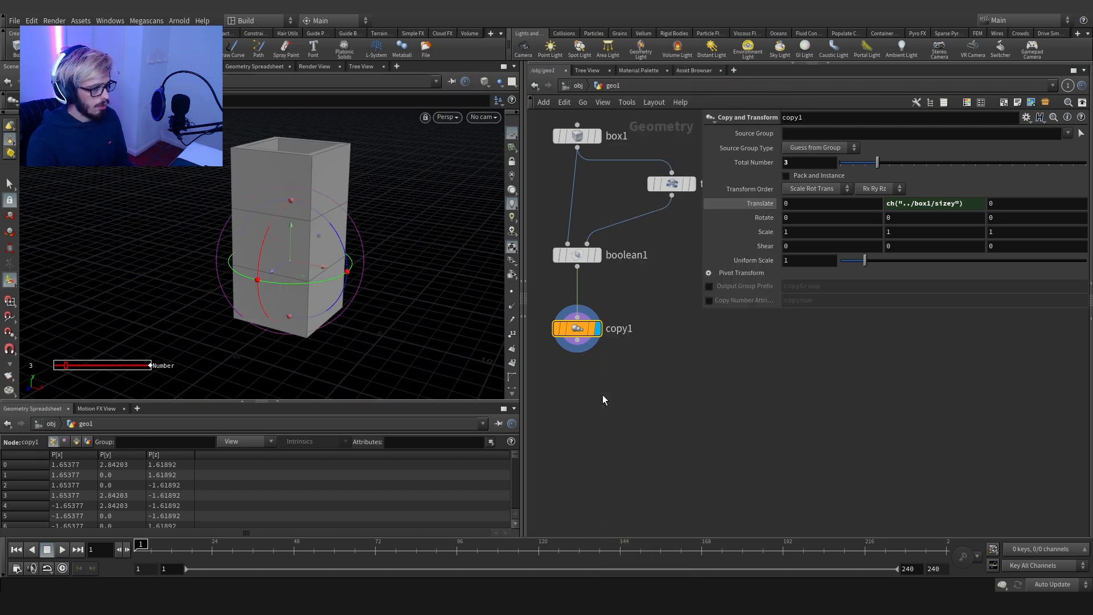
pyautogui.click(578, 401)
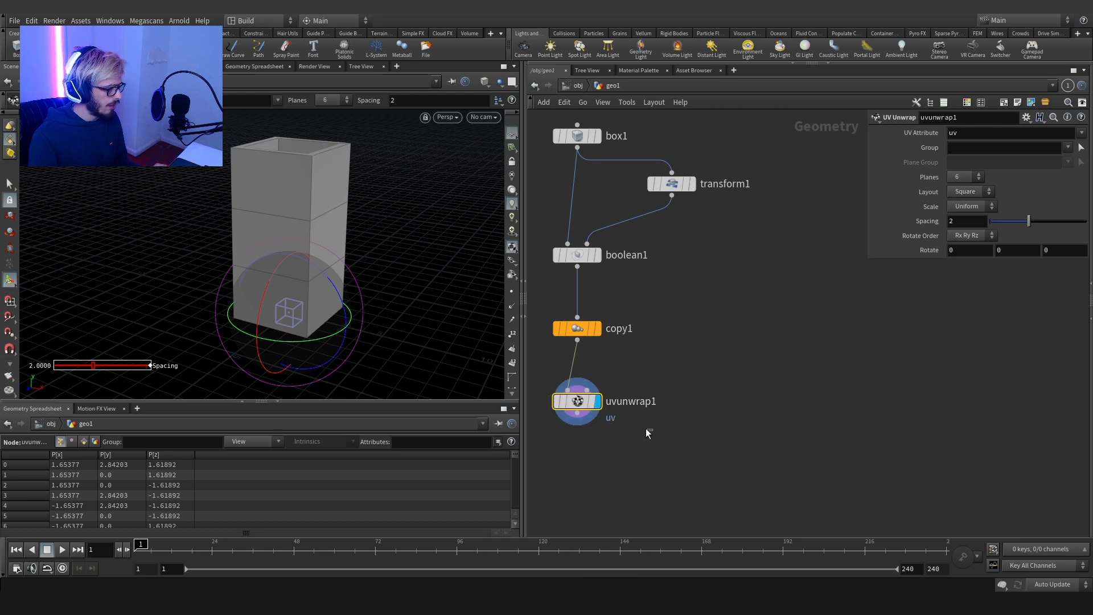
# Step: Branch a UV Quick Shade node off uvunwrap1 and display it to check the UVs on the stacked boxes
pyautogui.press('f')
pyautogui.press('Tab')
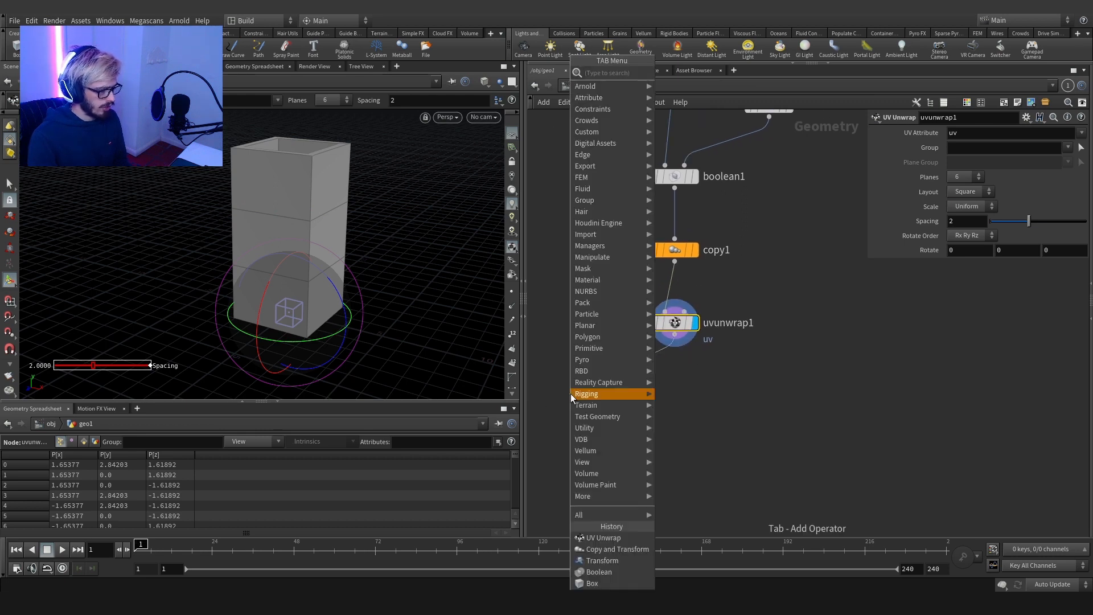
pyautogui.write('quick')
pyautogui.press('Down')
pyautogui.press('Return')
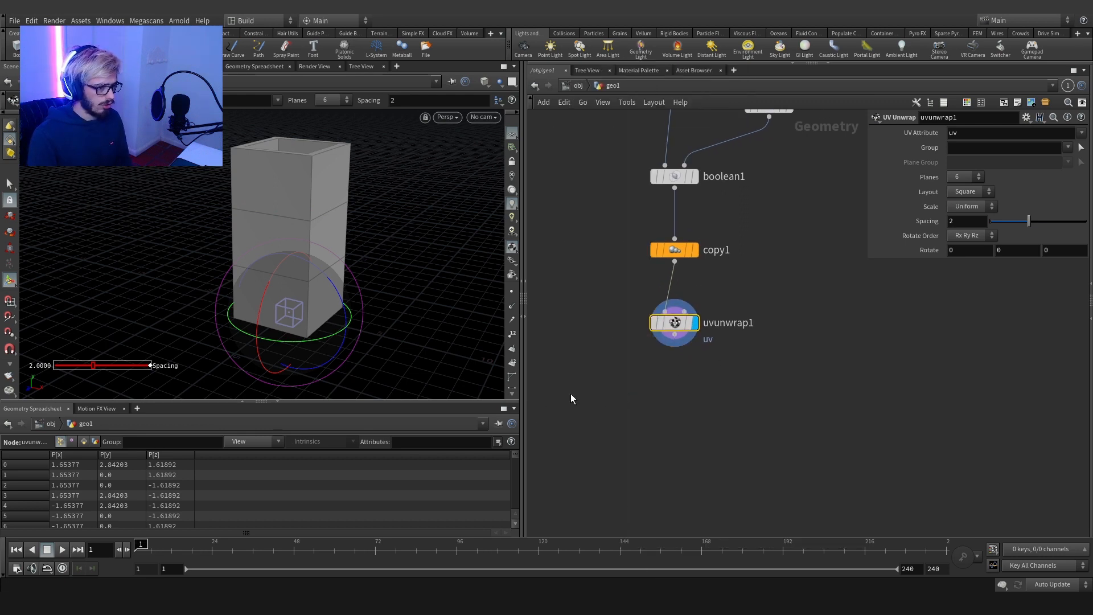
pyautogui.click(579, 396)
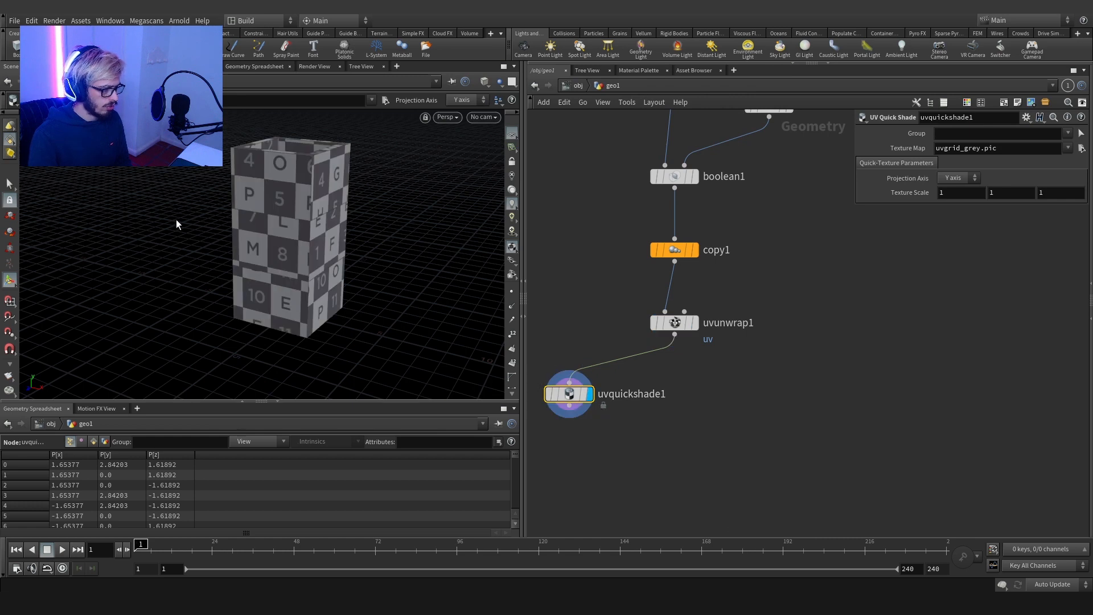
pyautogui.keyDown('alt'); pyautogui.moveTo(302, 224); pyautogui.dragTo(378, 217); pyautogui.keyUp('alt')
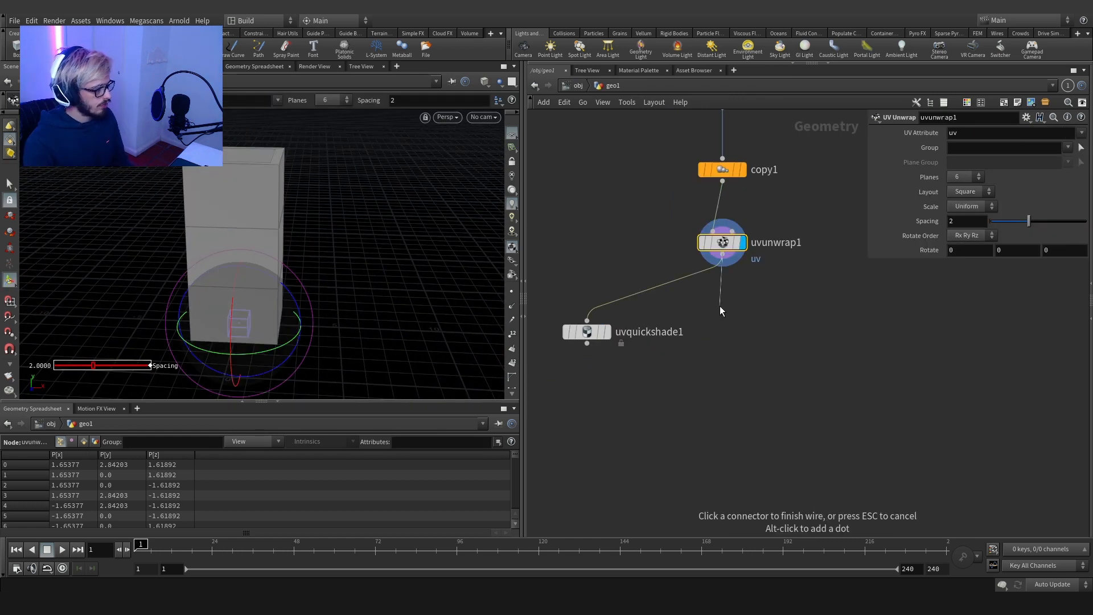
# Step: Add and display a Connectivity node below uvunwrap1, with its connectivity type set to Primitive
pyautogui.press('Tab')
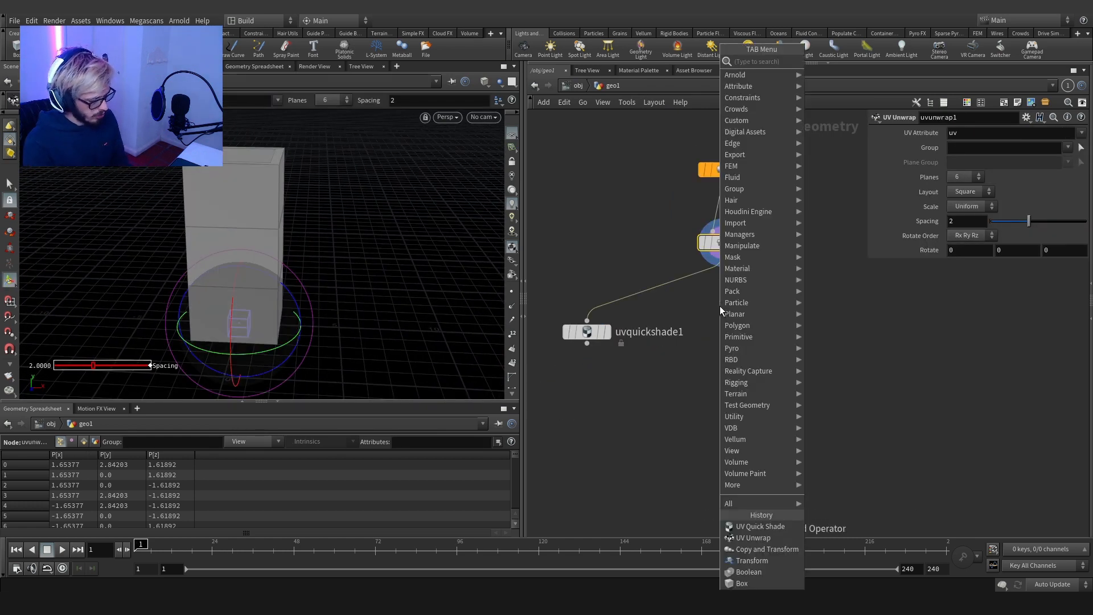
pyautogui.write('conn')
pyautogui.press('Return')
pyautogui.click(720, 309)
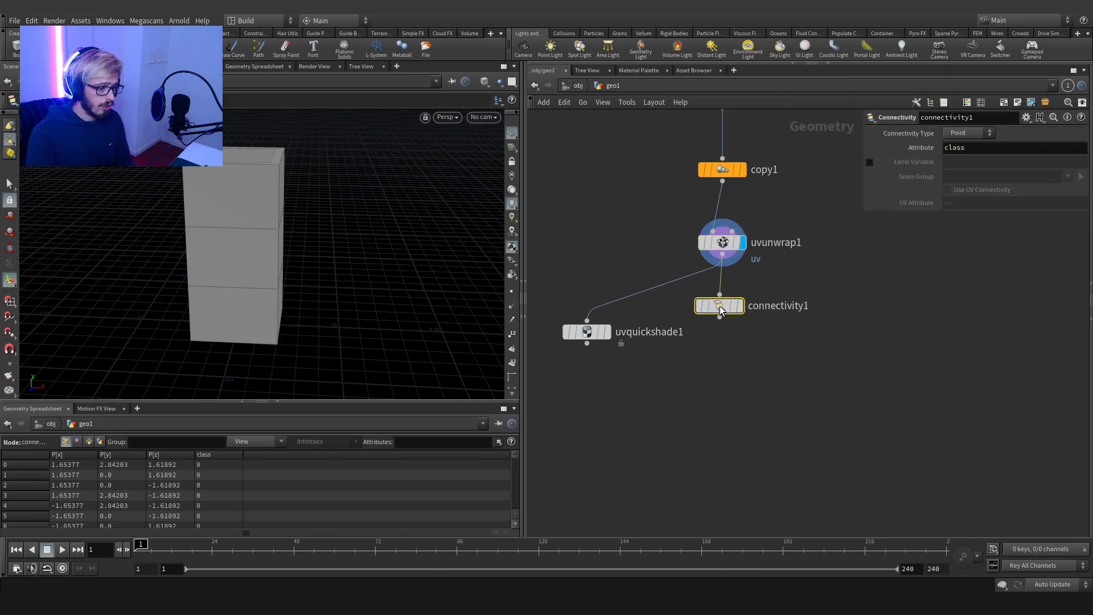
pyautogui.moveTo(721, 310); pyautogui.dragTo(724, 337)
pyautogui.press('r')
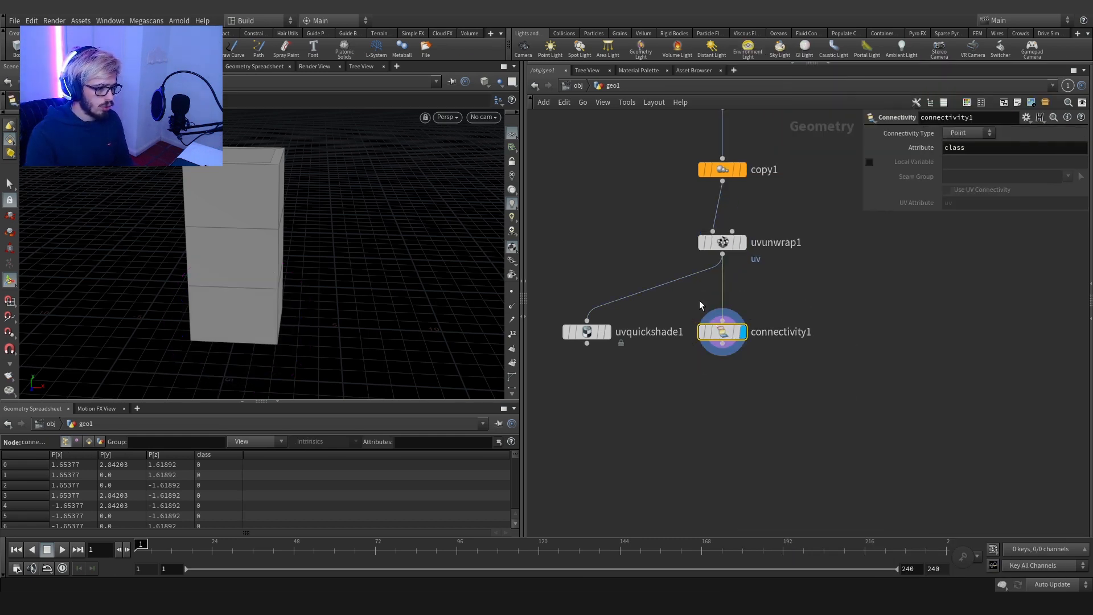
pyautogui.click(948, 130)
pyautogui.click(954, 157)
# Step: Add an Attribute Wrangle node below connectivity1 with connectivity1 wired into its first input
pyautogui.moveTo(831, 323); pyautogui.dragTo(780, 259, button='middle')
pyautogui.click(681, 285)
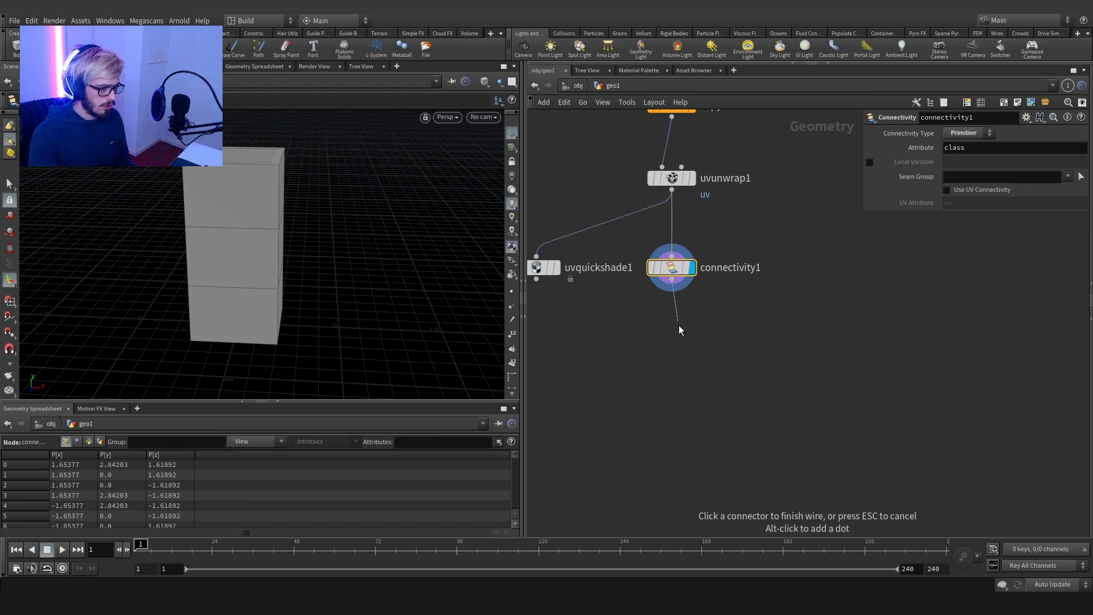
pyautogui.press('Tab')
pyautogui.write('wra')
pyautogui.press('Return')
pyautogui.click(678, 331)
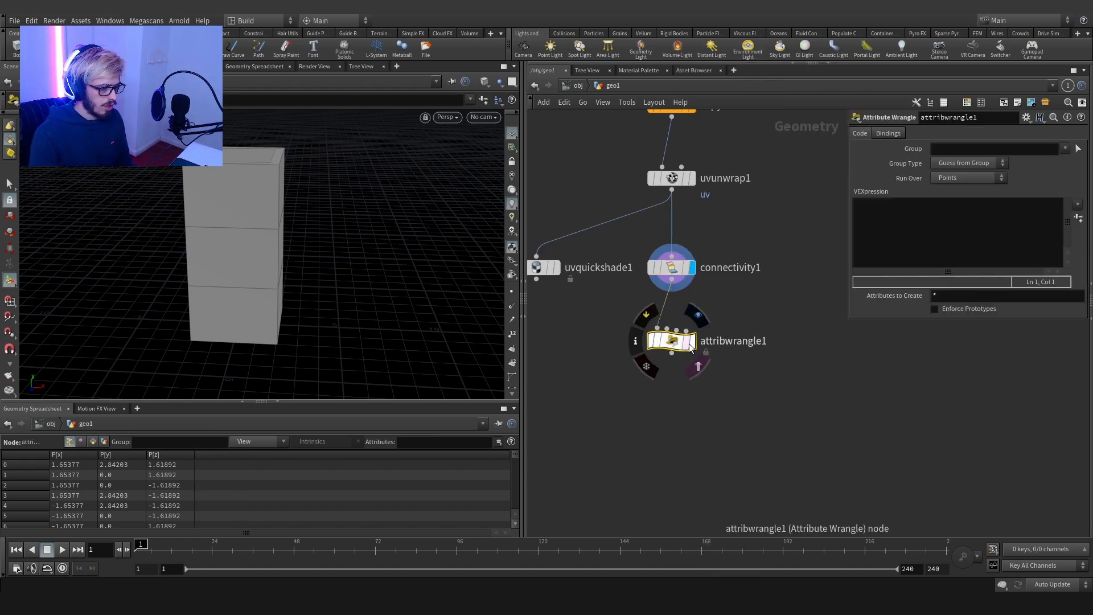
pyautogui.hotkey('shift', 'p')
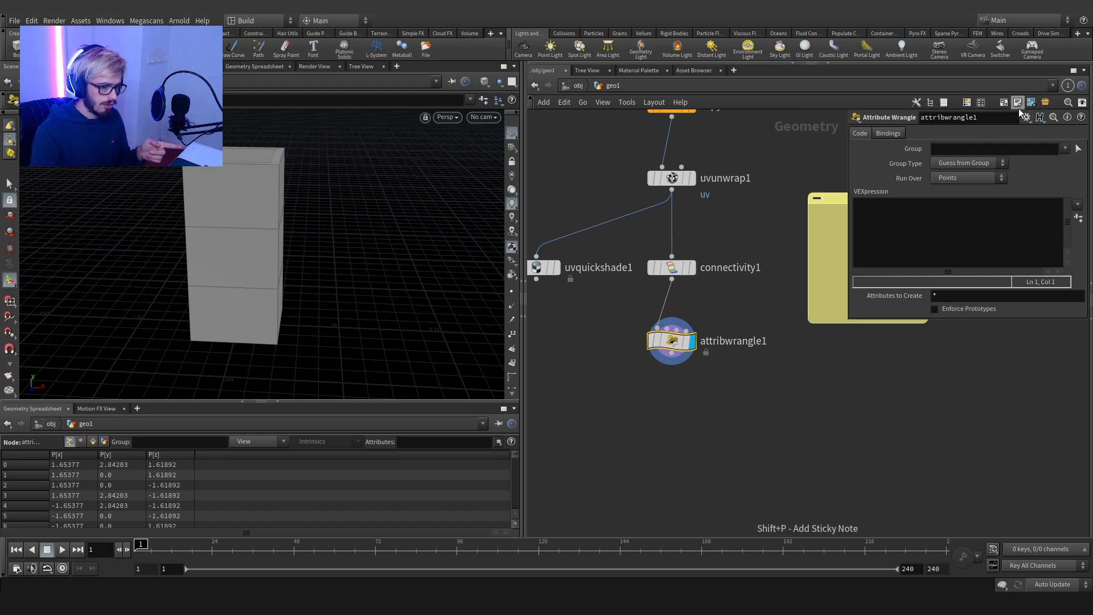
pyautogui.click(851, 255)
pyautogui.press('Delete')
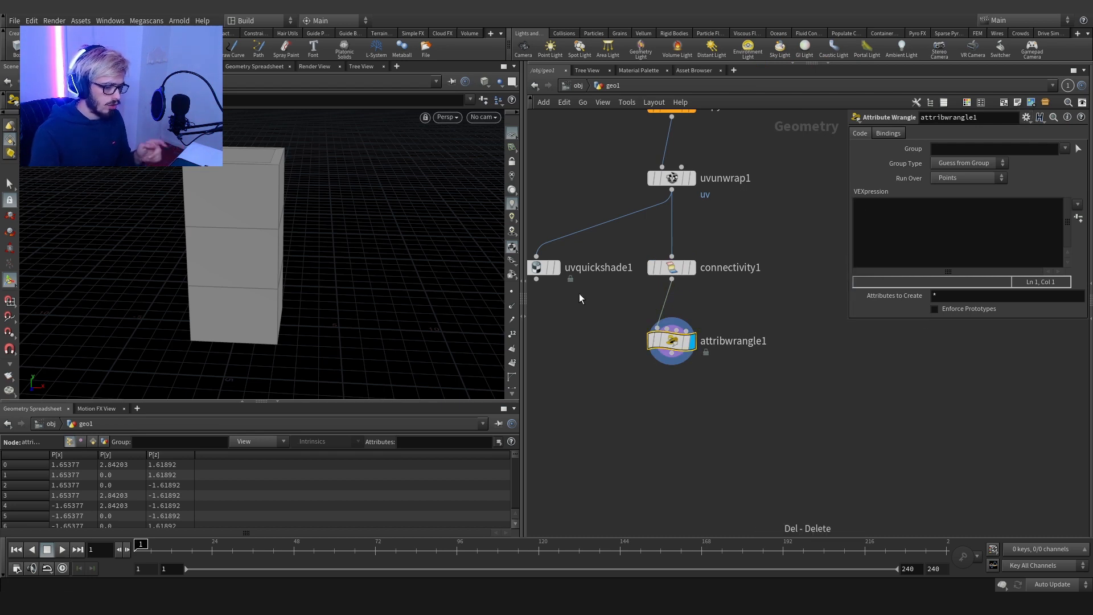
# Step: Load the saved preset into attribwrangle1 that supplies the expression s@name = "piece_" + itoa(i@class);
pyautogui.click(965, 178)
pyautogui.click(961, 204)
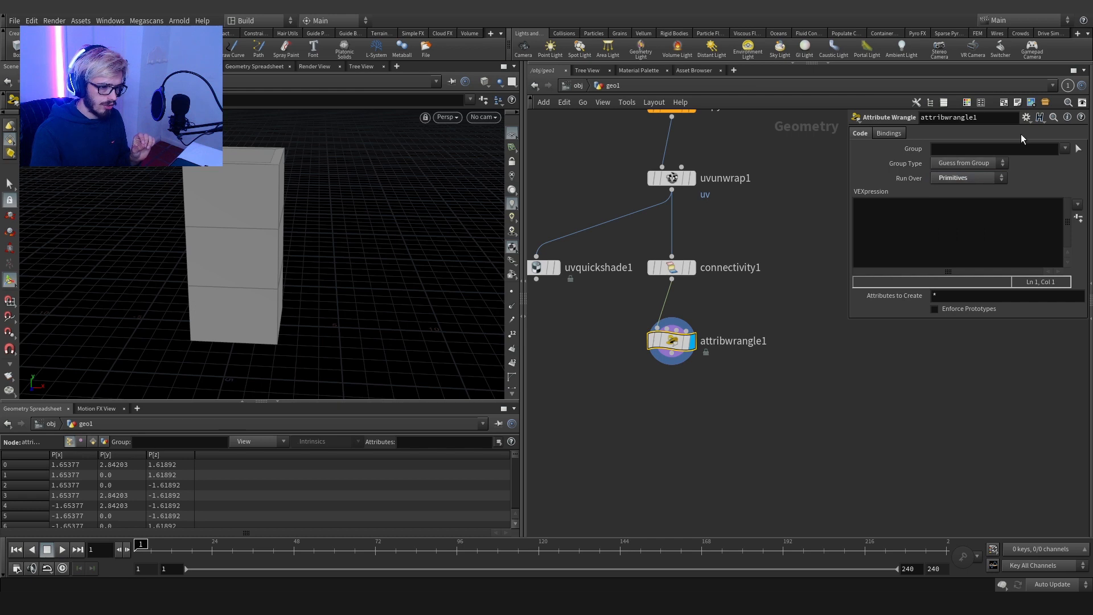
pyautogui.click(1025, 117)
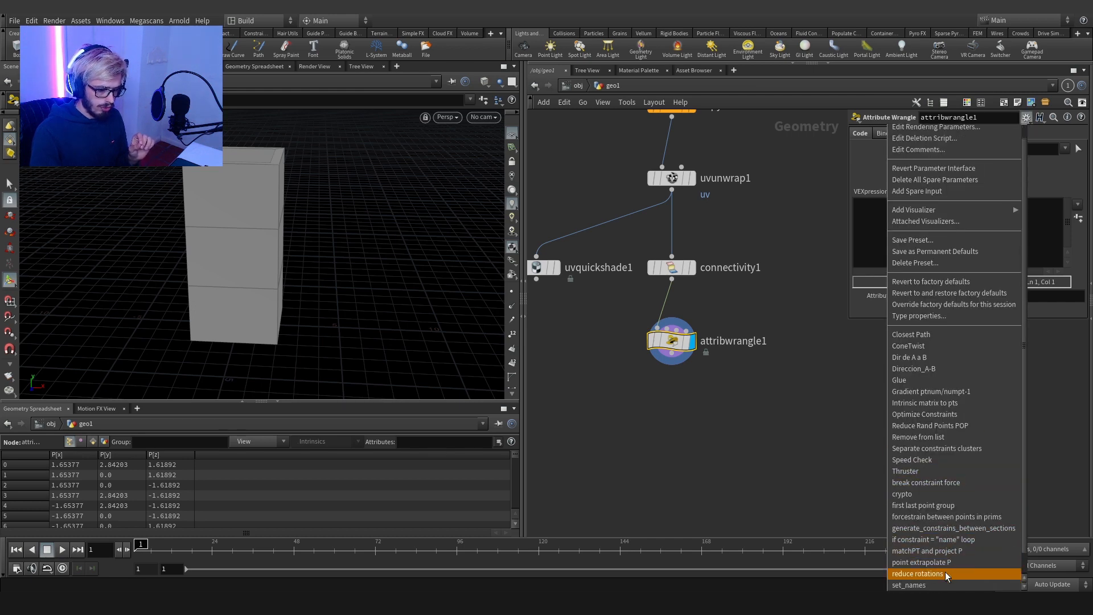
pyautogui.scroll(-1, 945, 572)
pyautogui.click(945, 570)
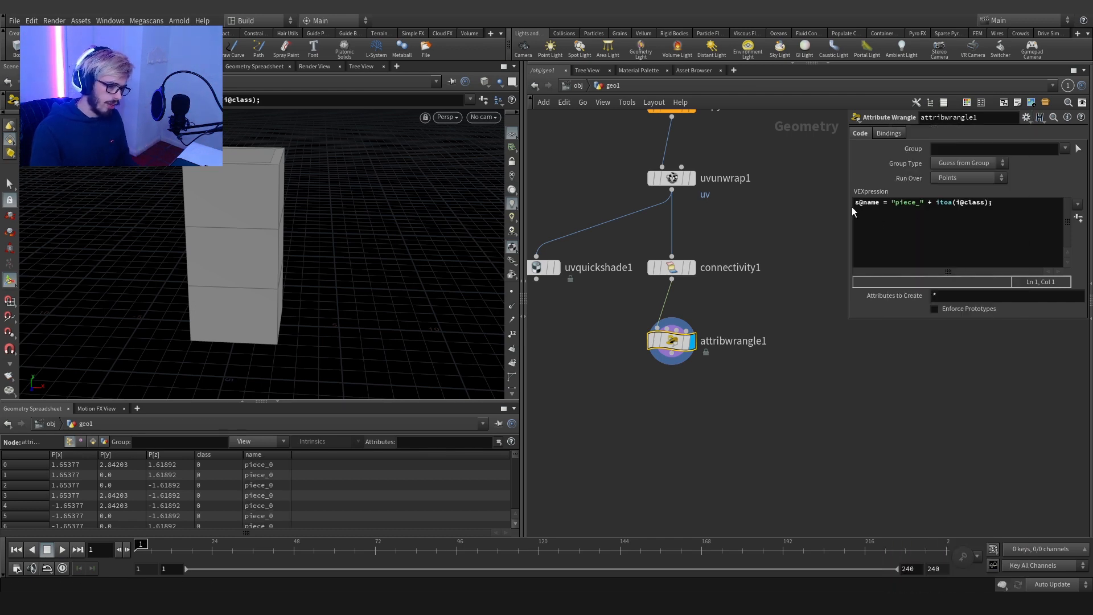
# Step: Check the point class and name attributes against connectivity1's settings, and set attribwrangle1 to run over Primitives
pyautogui.moveTo(858, 203); pyautogui.dragTo(985, 204)
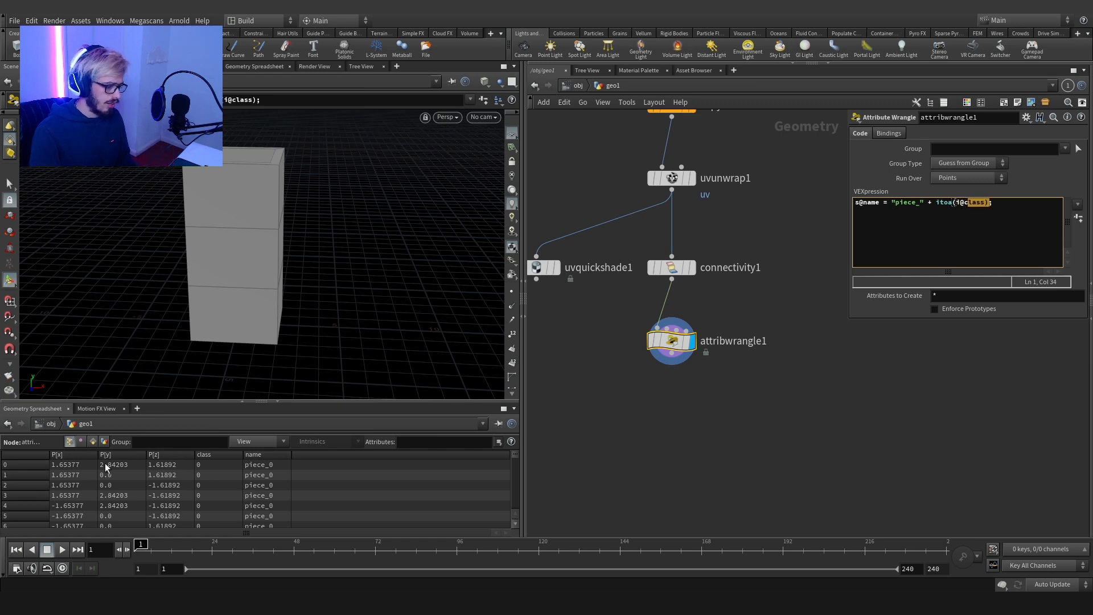
pyautogui.click(201, 453)
pyautogui.click(256, 454)
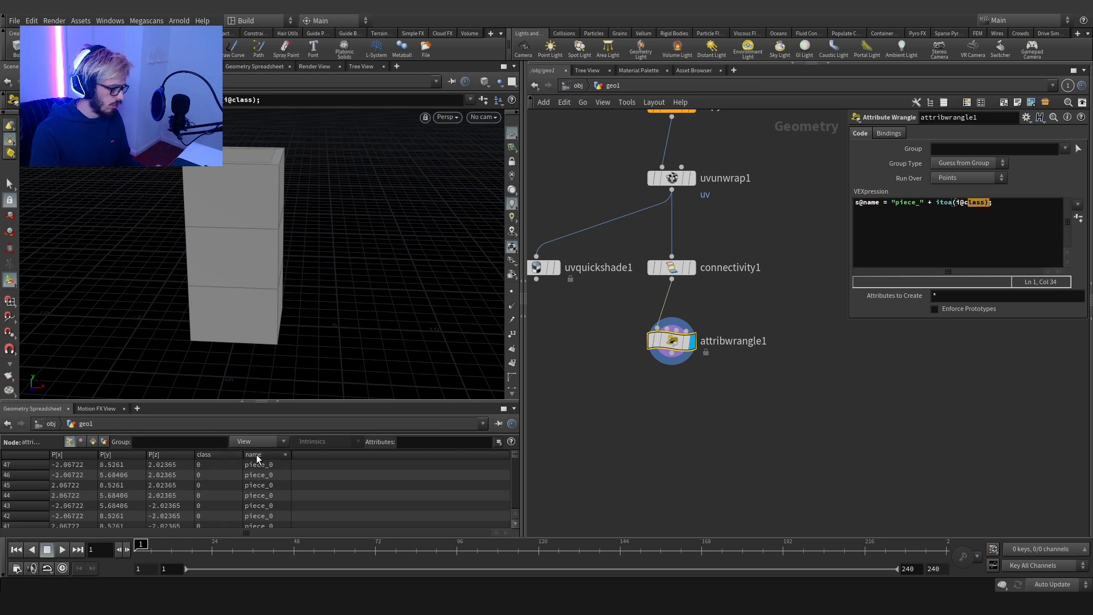
pyautogui.click(672, 267)
pyautogui.click(691, 267)
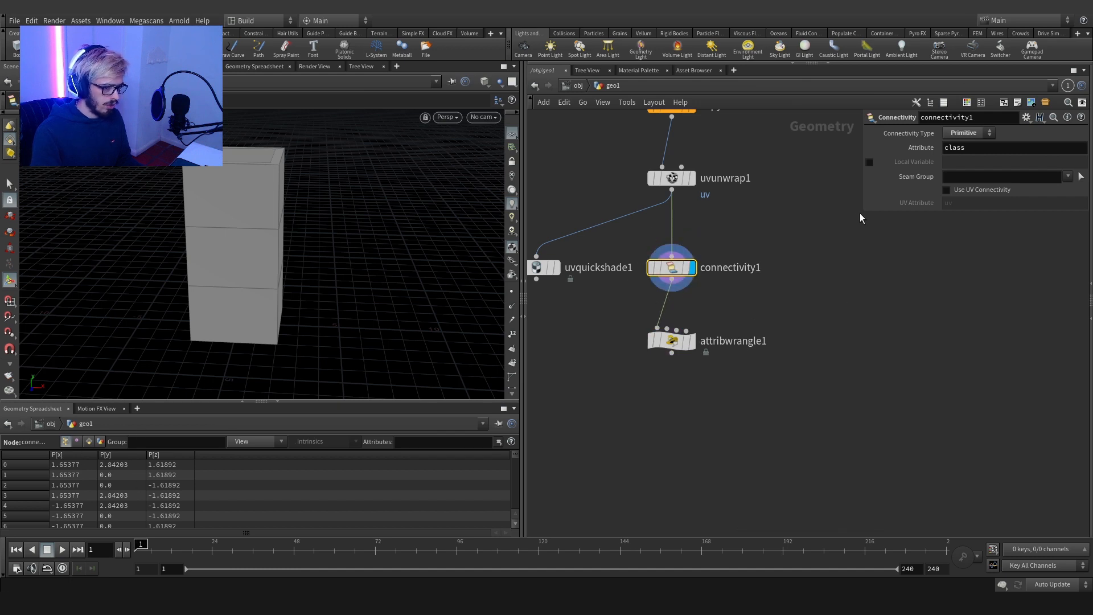
pyautogui.click(671, 340)
pyautogui.click(968, 178)
pyautogui.click(950, 209)
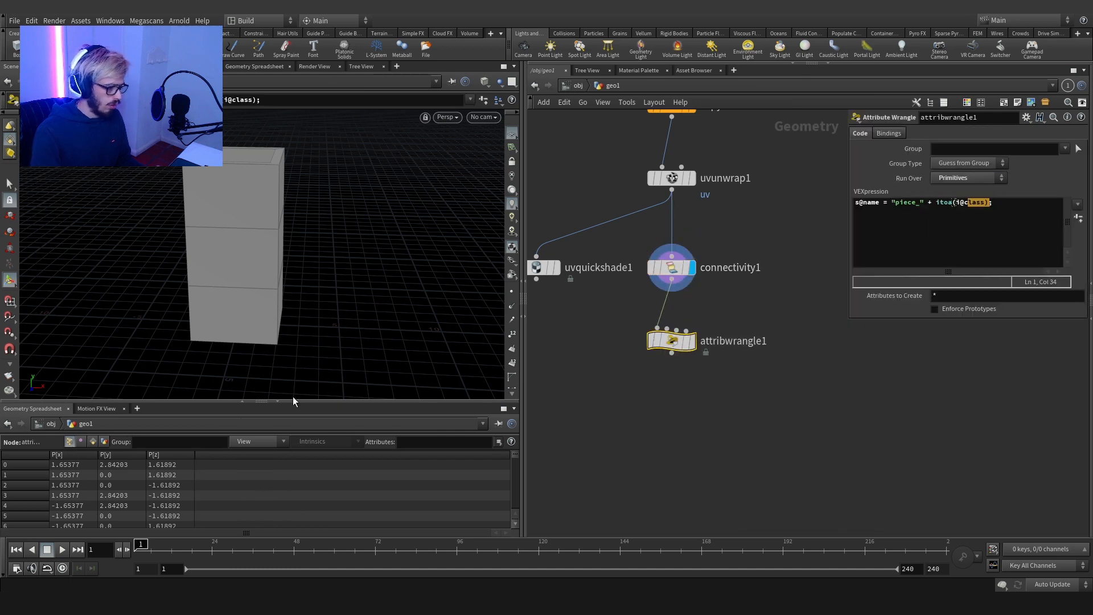
# Step: Show the primitive attributes of attribwrangle1 in the geometry spreadsheet and sort them by class and by name
pyautogui.click(95, 443)
pyautogui.click(60, 455)
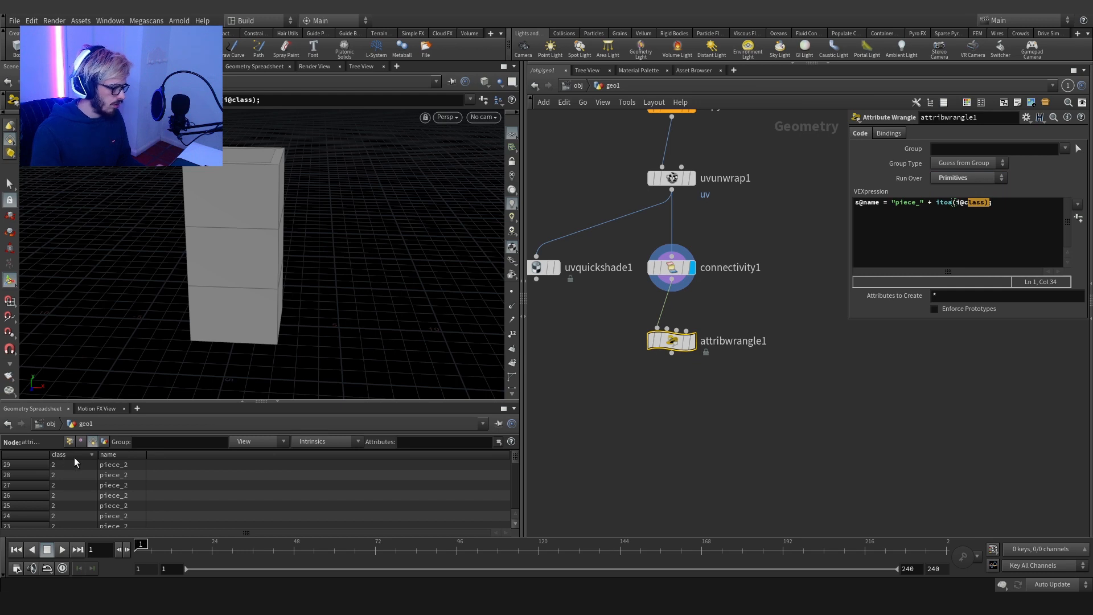
pyautogui.click(132, 457)
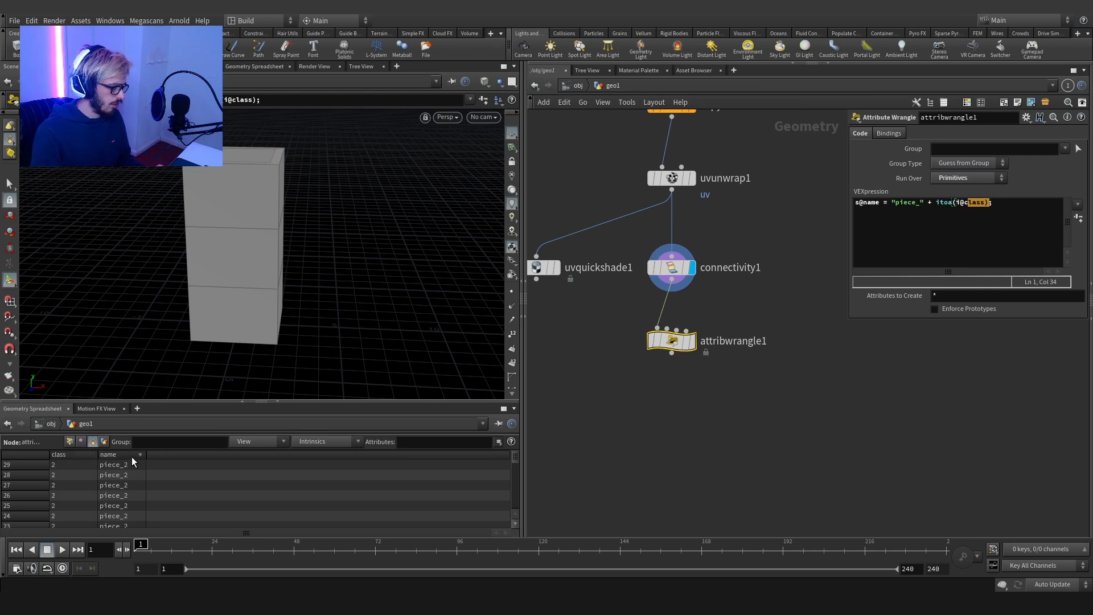
pyautogui.click(121, 456)
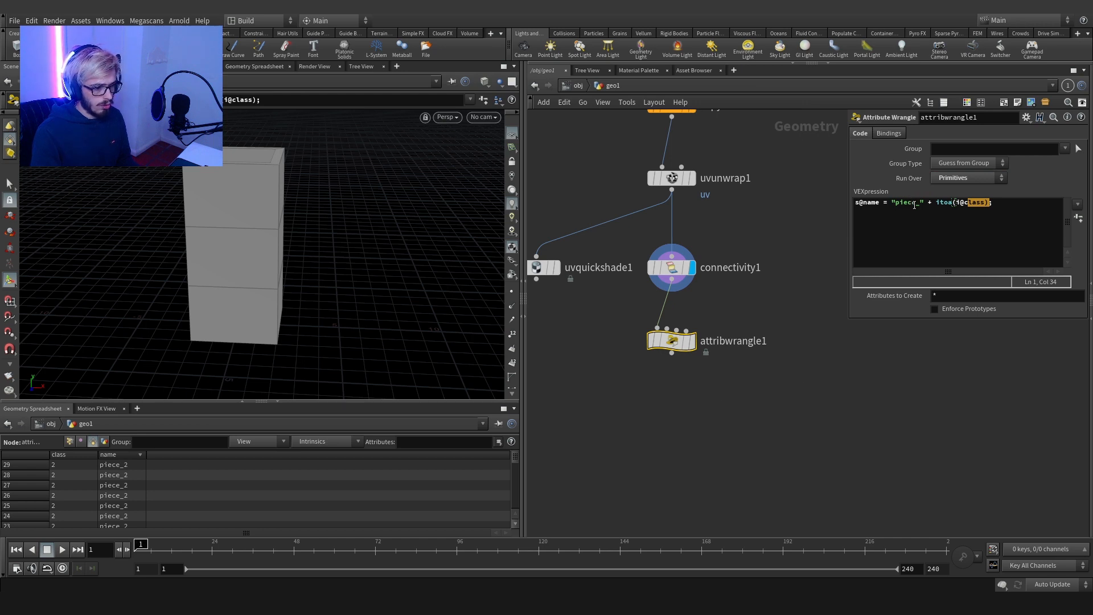
# Step: Change the name prefix in the attribwrangle1 expression to "building_" and display the node
pyautogui.moveTo(915, 205); pyautogui.dragTo(898, 213)
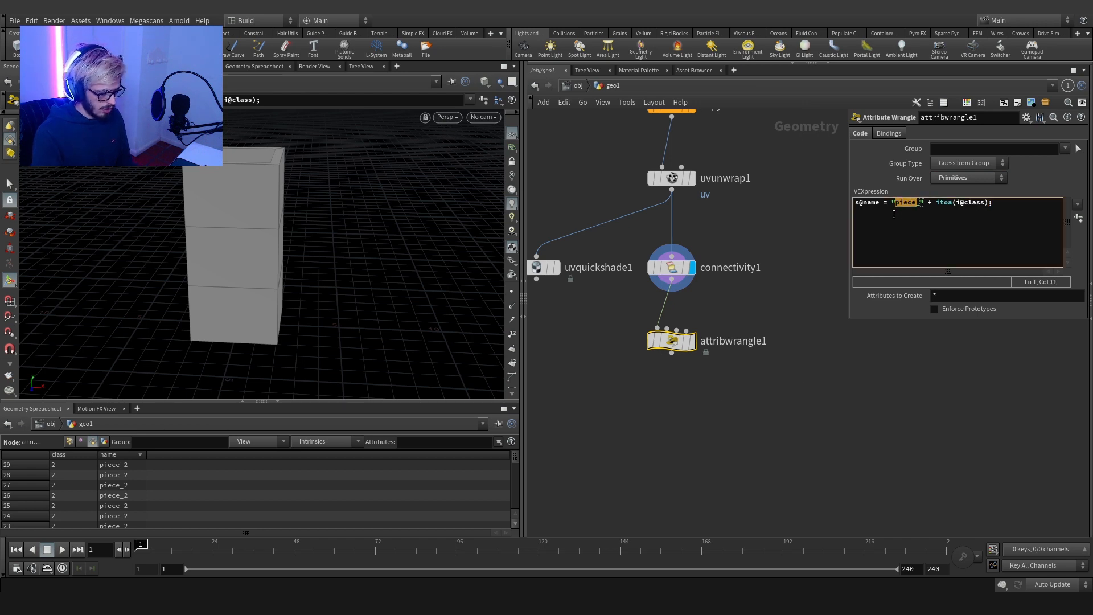
pyautogui.write('building')
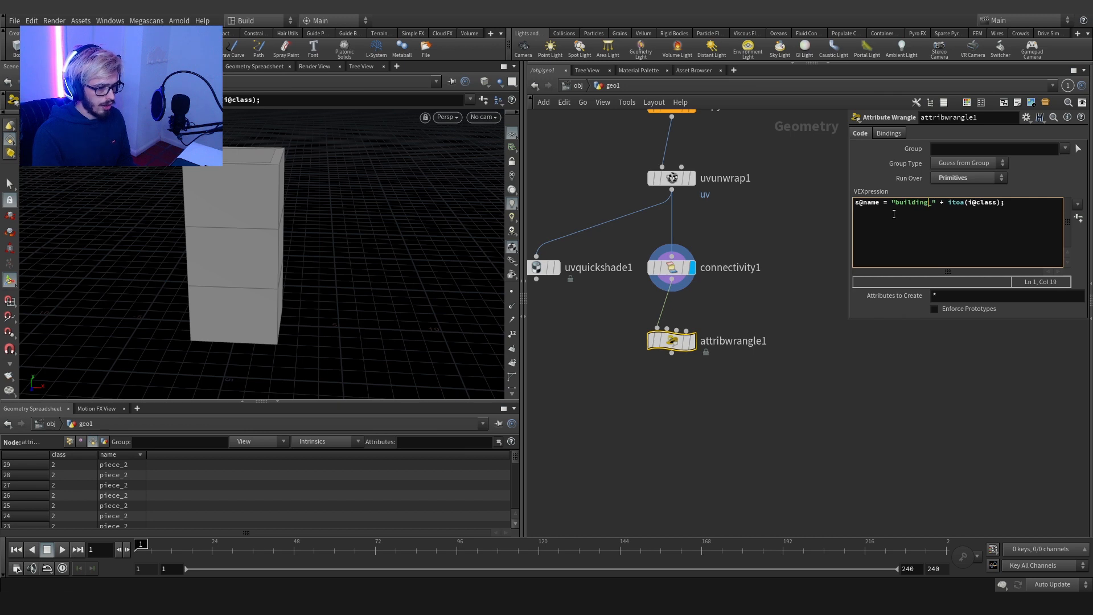
pyautogui.click(804, 399)
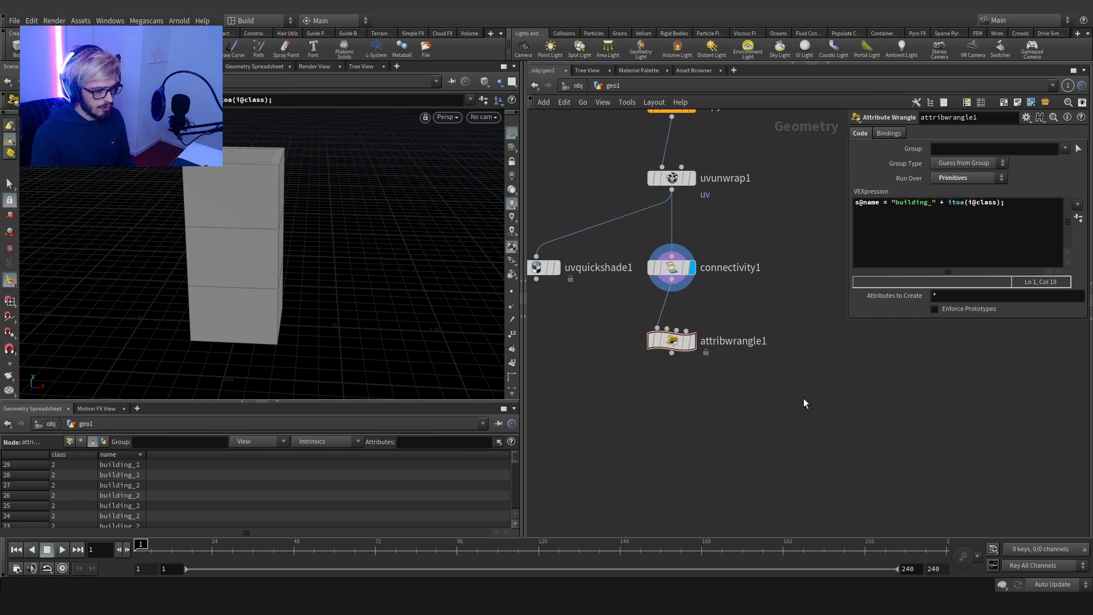
pyautogui.click(693, 340)
# Step: Add a Boolean Fracture node below attribwrangle1, with attribwrangle1 wired into its first input
pyautogui.moveTo(751, 394); pyautogui.dragTo(734, 326, button='middle')
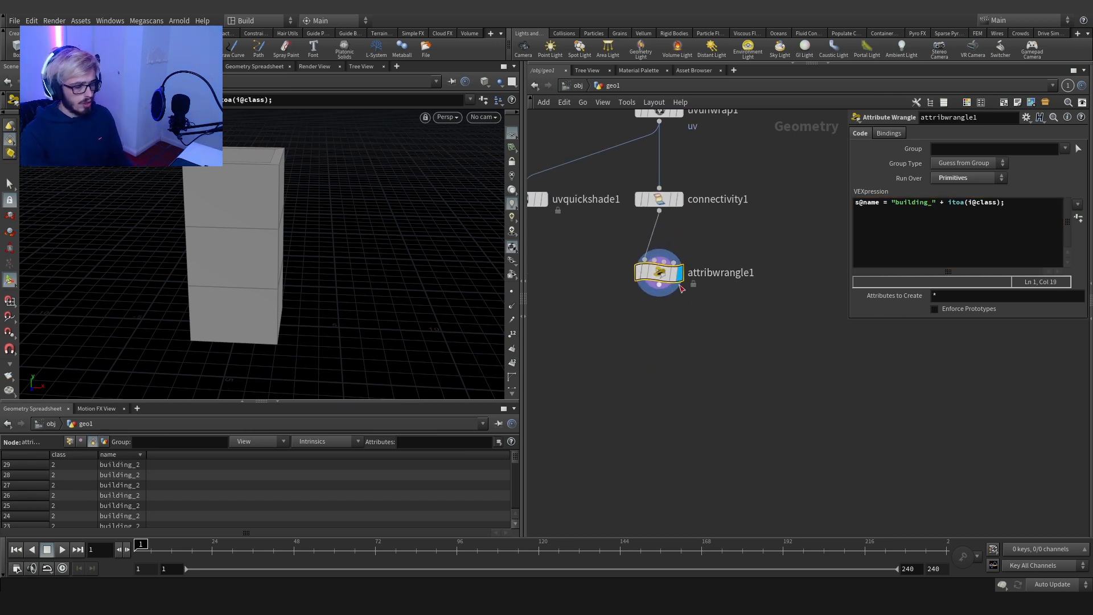
pyautogui.click(659, 284)
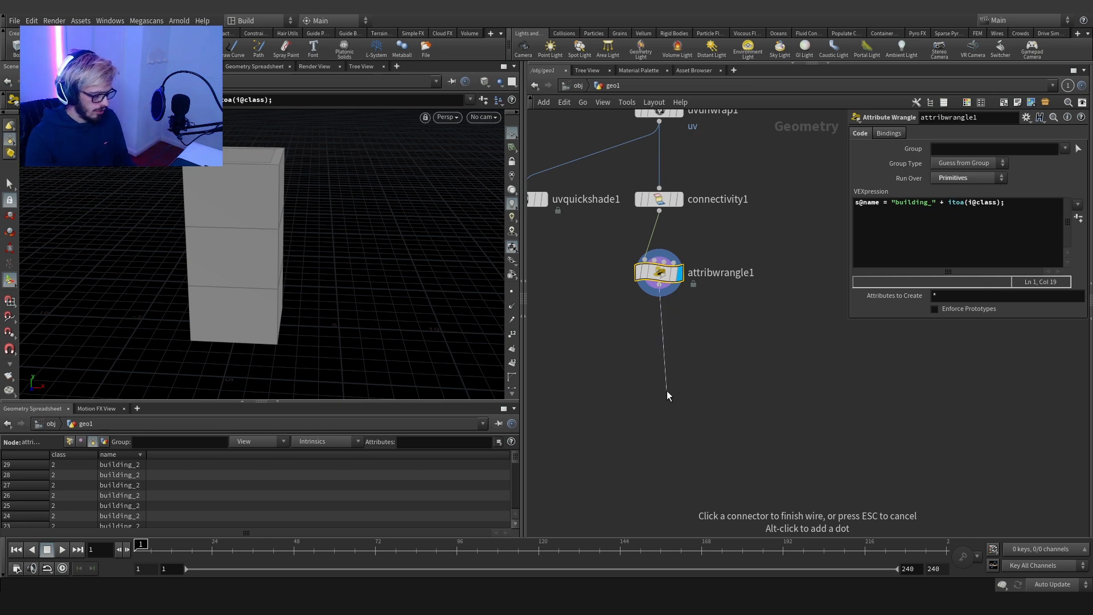
pyautogui.press('Tab')
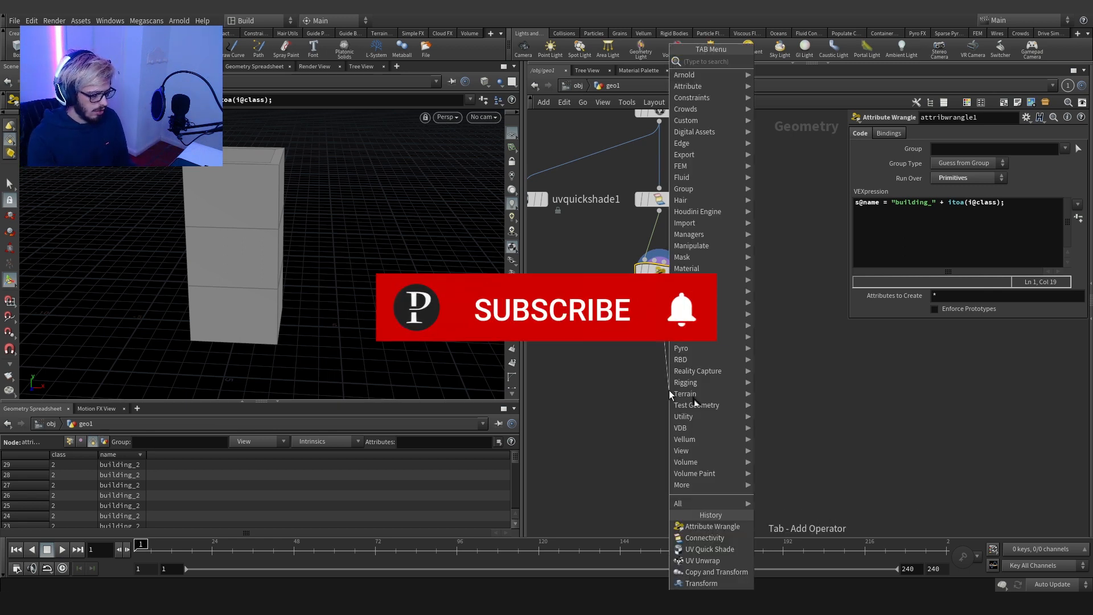
pyautogui.write('fractu')
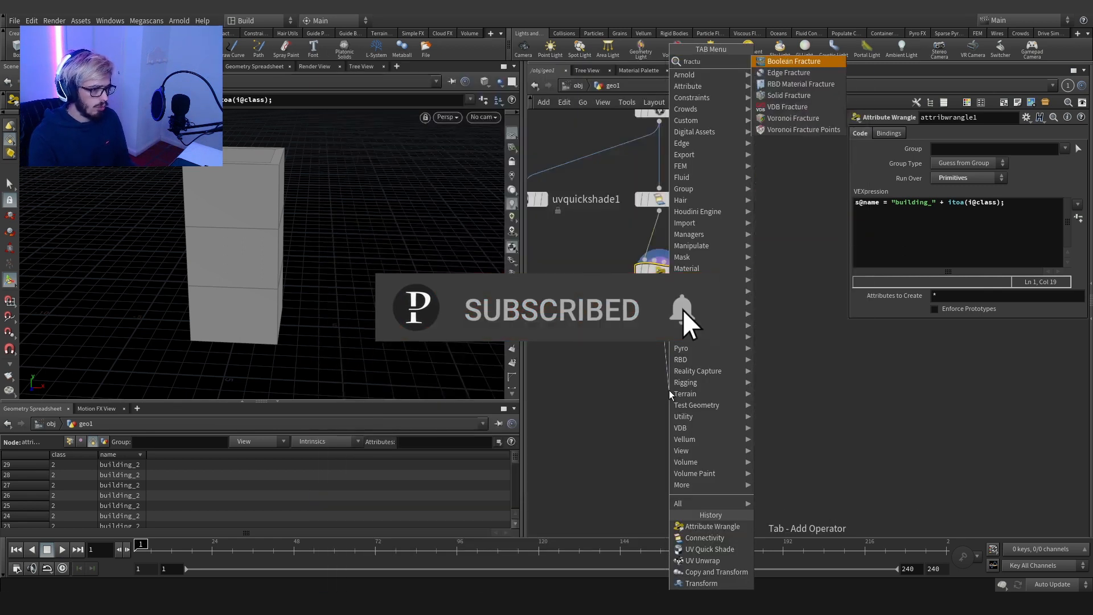
pyautogui.press('Return')
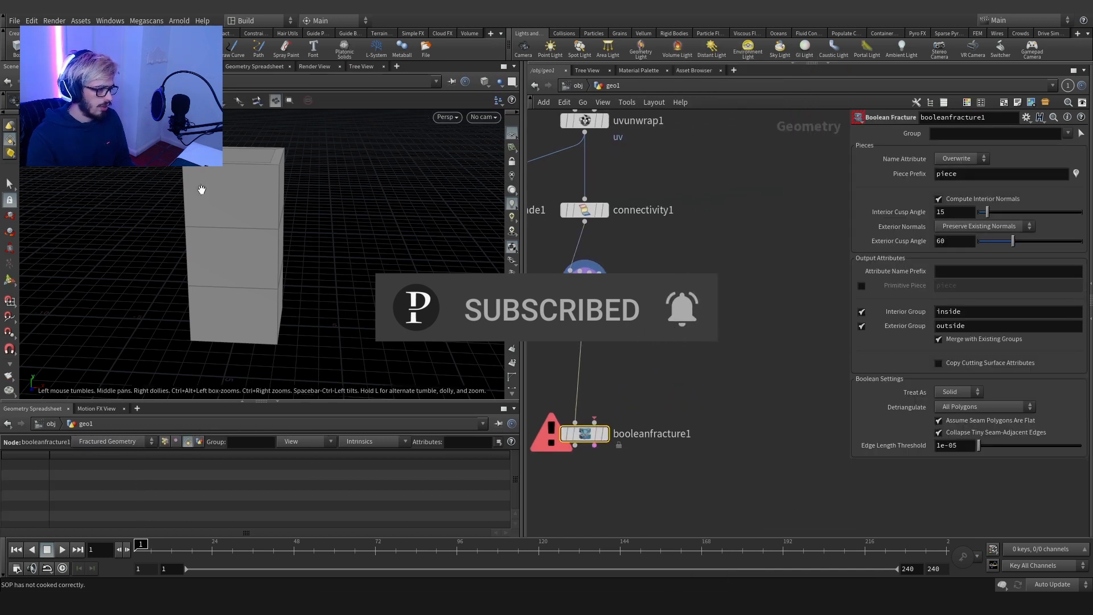
# Step: Add an unconnected Grid node and an unconnected Scatter node beside the main chain, between attribwrangle1 and booleanfracture1
pyautogui.moveTo(202, 189); pyautogui.dragTo(200, 213)
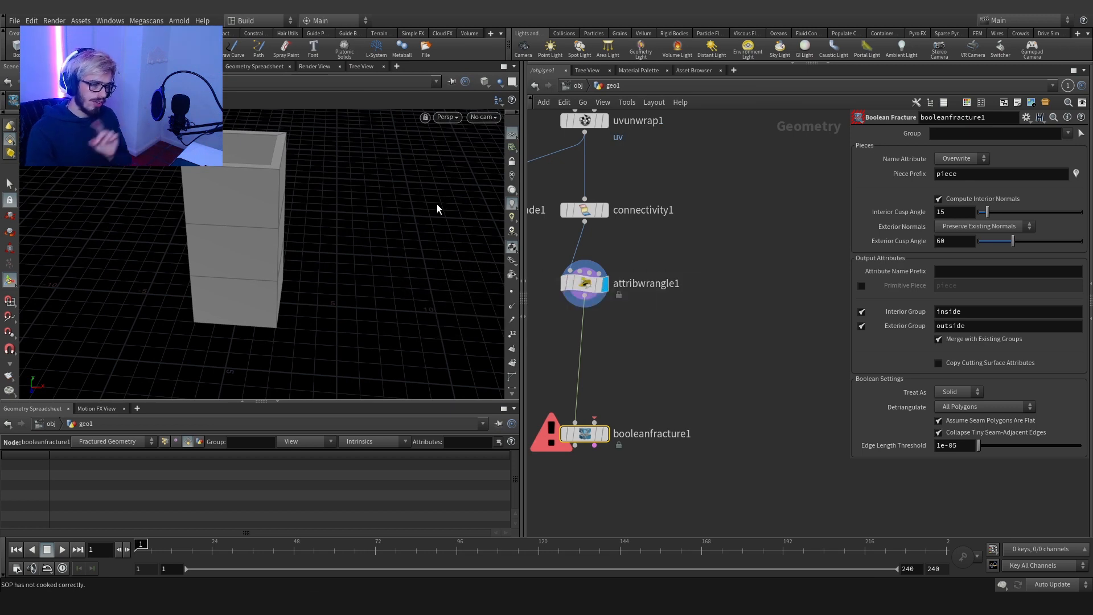
pyautogui.click(584, 302)
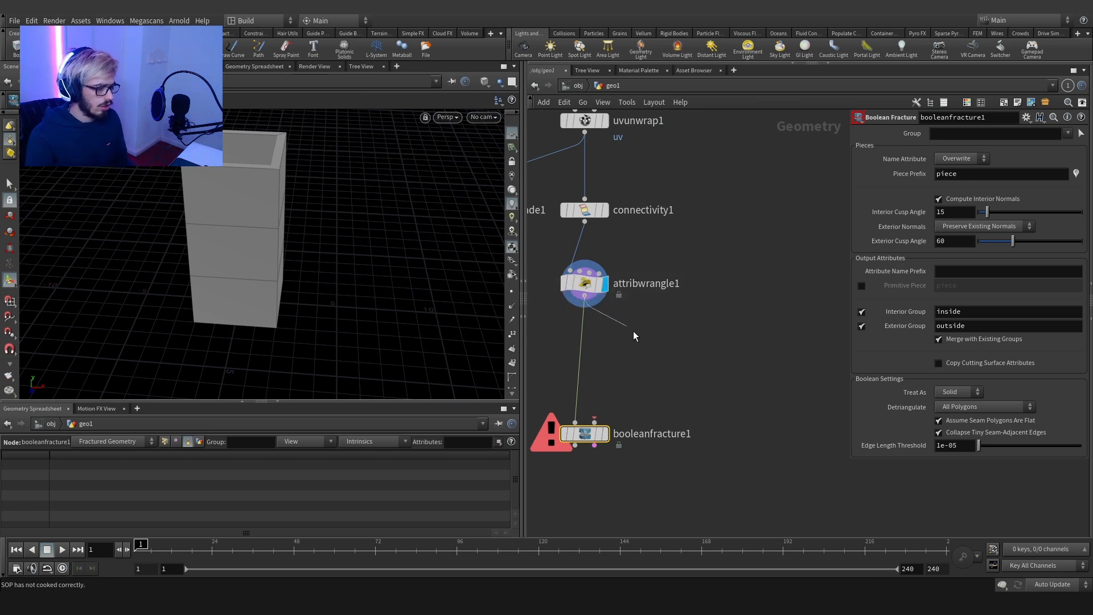
pyautogui.press('Tab')
pyautogui.write('gri')
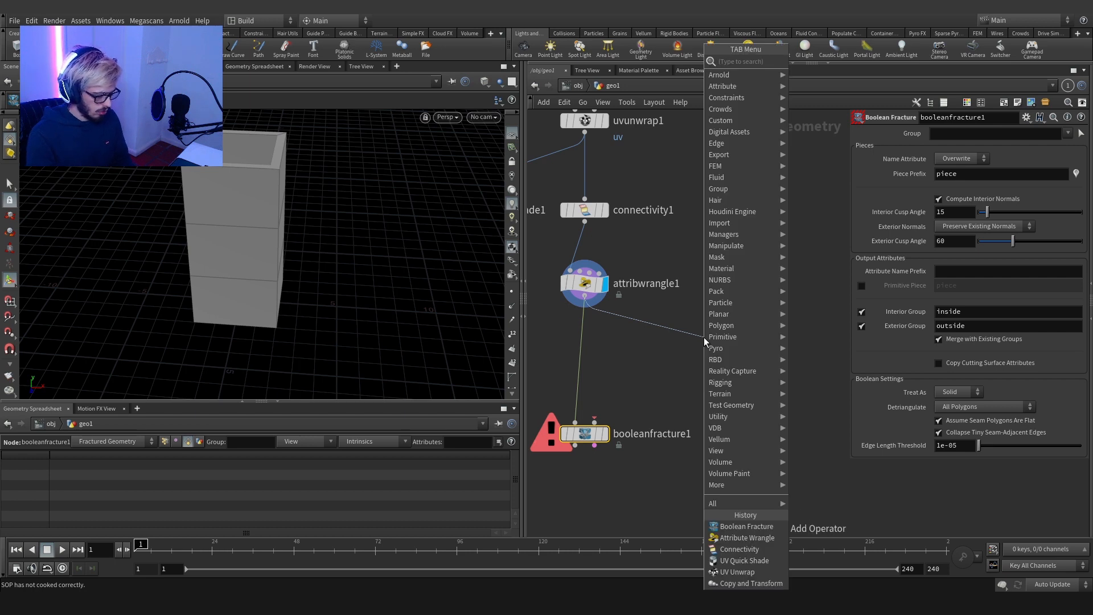
pyautogui.press('Return')
pyautogui.click(761, 313)
pyautogui.press('Tab')
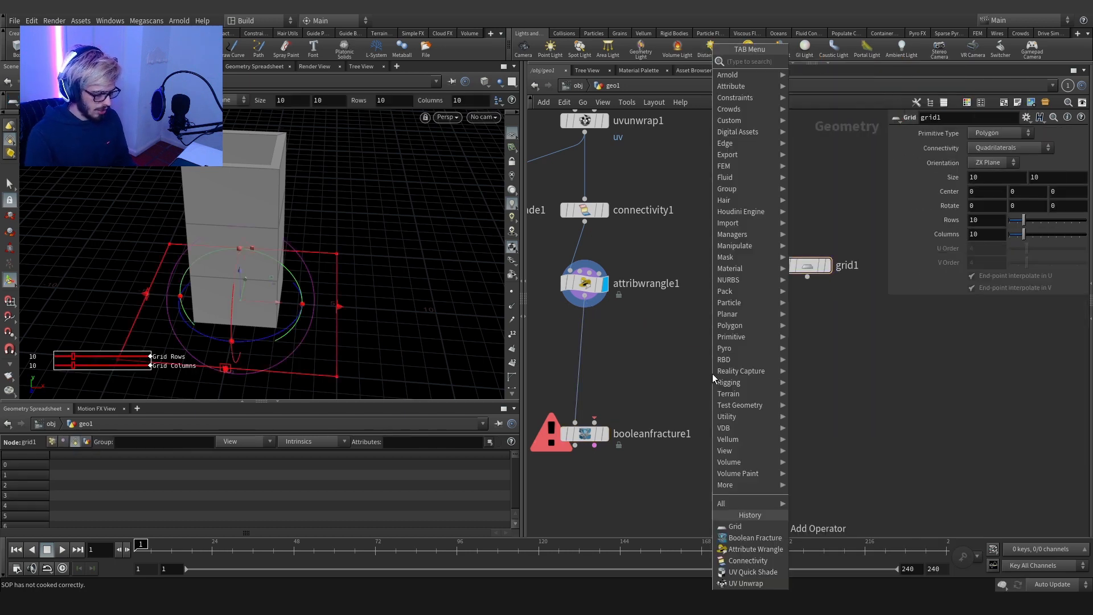
pyautogui.write('sca')
pyautogui.press('Return')
pyautogui.click(712, 373)
# Step: Add and display an IsoOffset node fed by attribwrangle1, with its Uniform Sampling Divs set to 100
pyautogui.press('Tab')
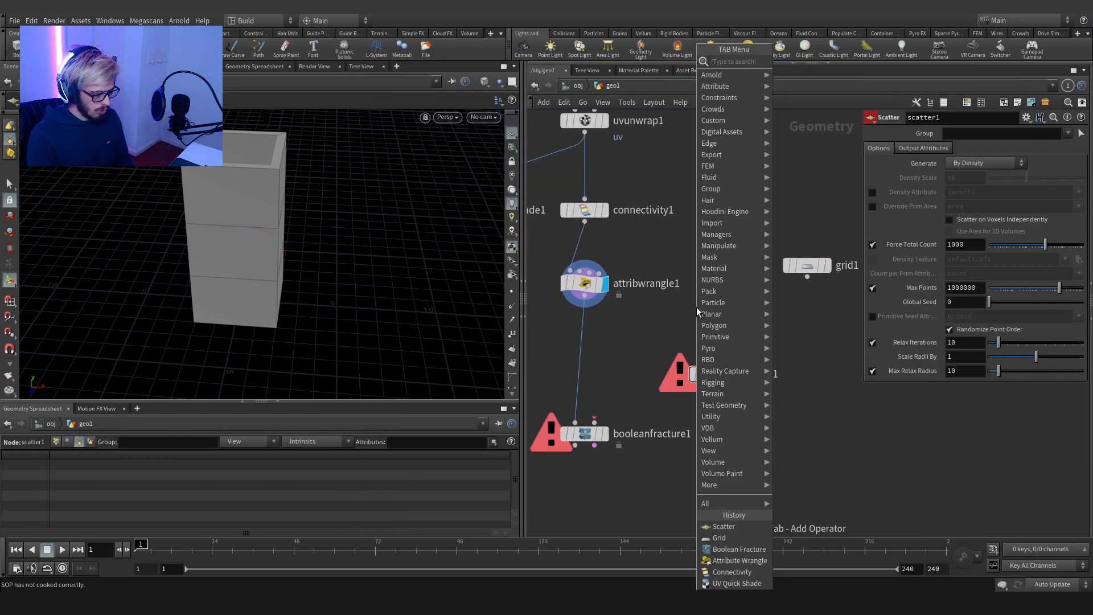
pyautogui.write('iso')
pyautogui.press('Return')
pyautogui.click(695, 307)
pyautogui.moveTo(584, 305); pyautogui.dragTo(706, 330)
pyautogui.click(716, 307)
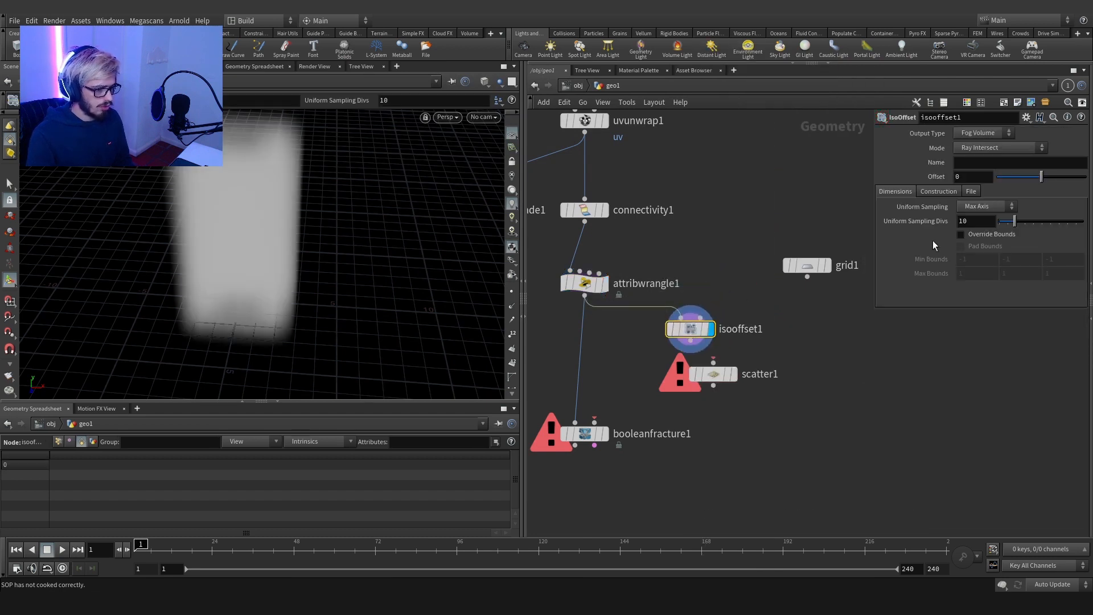
pyautogui.press('Return')
pyautogui.moveTo(822, 392); pyautogui.dragTo(804, 313, button='middle')
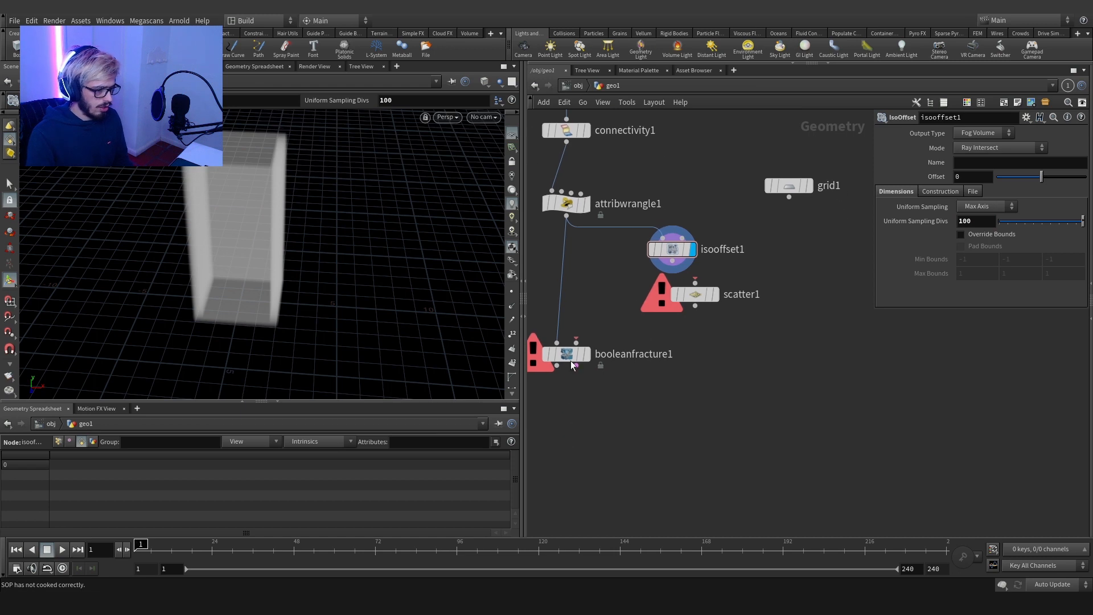
# Step: Space out booleanfracture1 and scatter1, wire isooffset1 into scatter1 and display scatter1
pyautogui.moveTo(570, 357); pyautogui.dragTo(571, 440)
pyautogui.moveTo(696, 295); pyautogui.dragTo(676, 315)
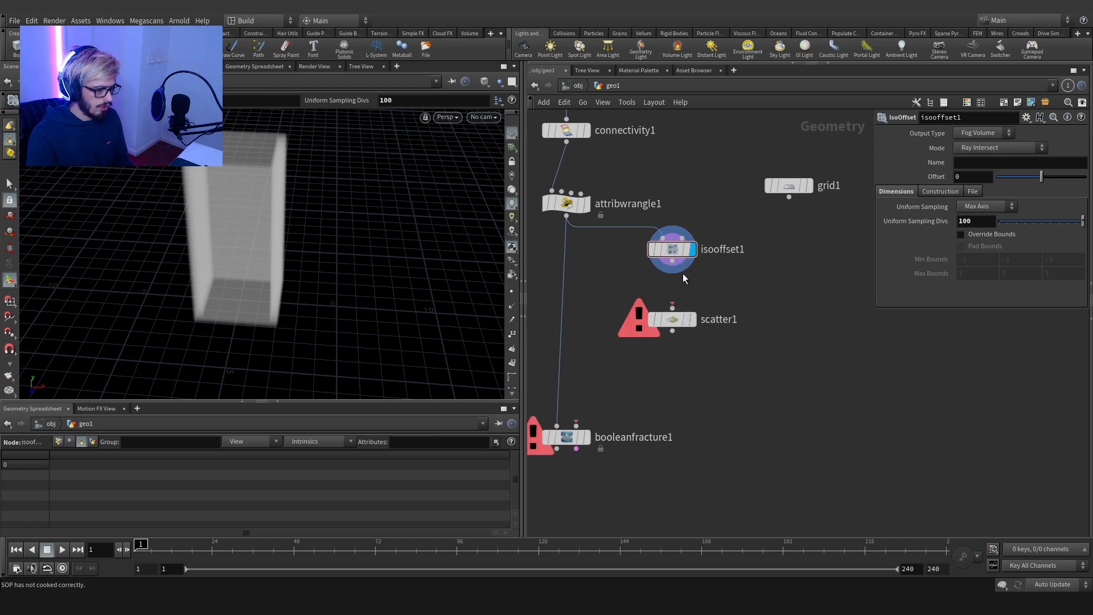
pyautogui.click(673, 262)
pyautogui.click(673, 308)
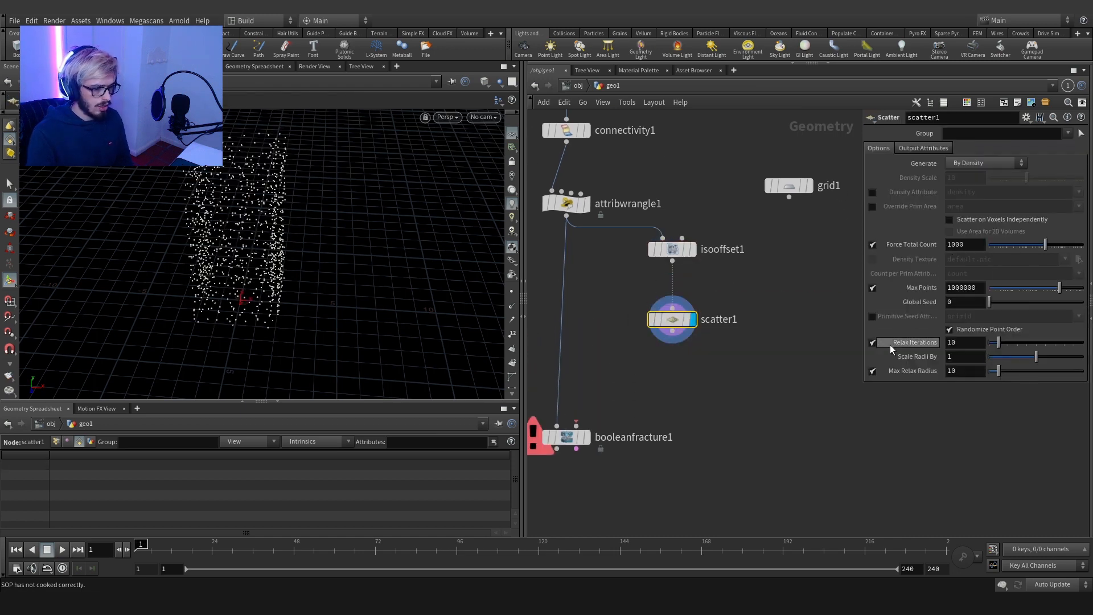
# Step: Turn off Relax Iterations on scatter1 and set its Force Total Count to 40
pyautogui.click(872, 342)
pyautogui.click(893, 250)
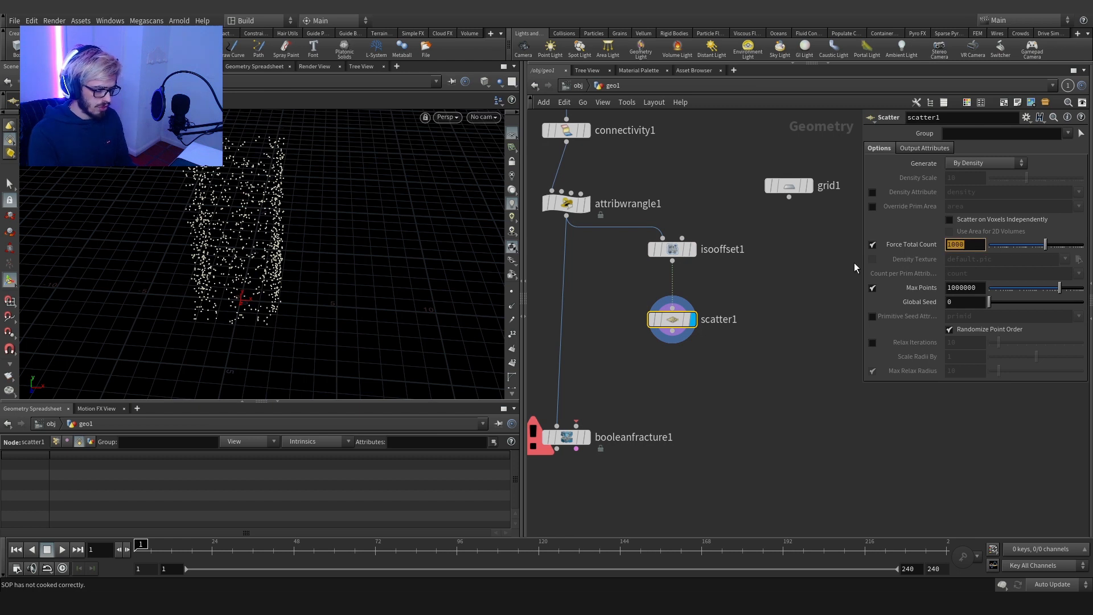
pyautogui.write('40')
pyautogui.press('Return')
pyautogui.moveTo(699, 374); pyautogui.dragTo(767, 350, button='middle')
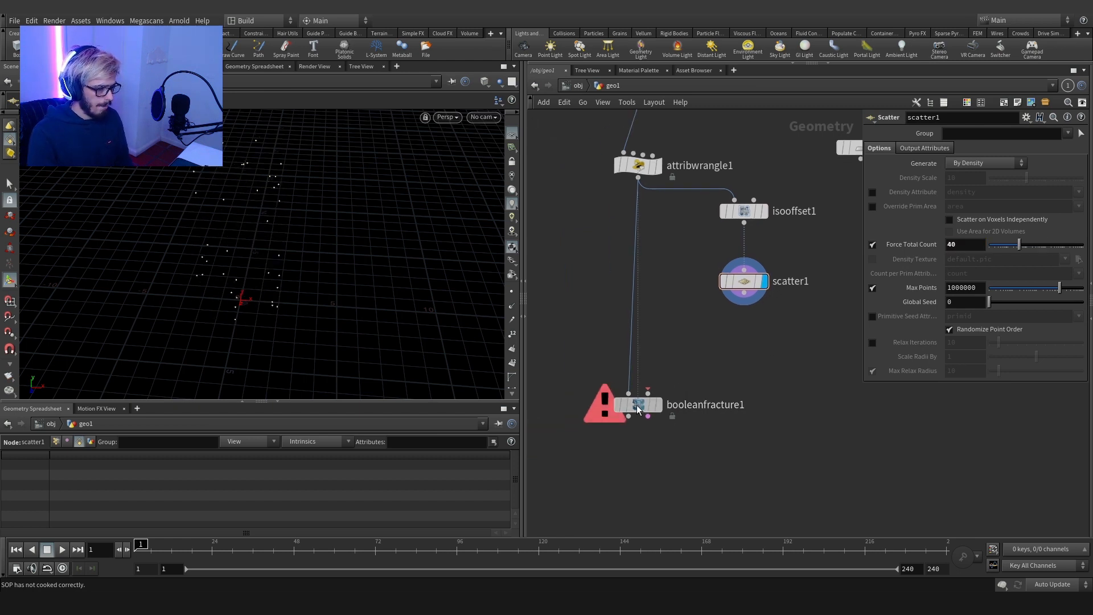
pyautogui.moveTo(637, 405); pyautogui.dragTo(628, 421)
# Step: Set the size of grid1 to 40 by 40
pyautogui.moveTo(810, 315); pyautogui.dragTo(682, 378, button='middle')
pyautogui.click(752, 211)
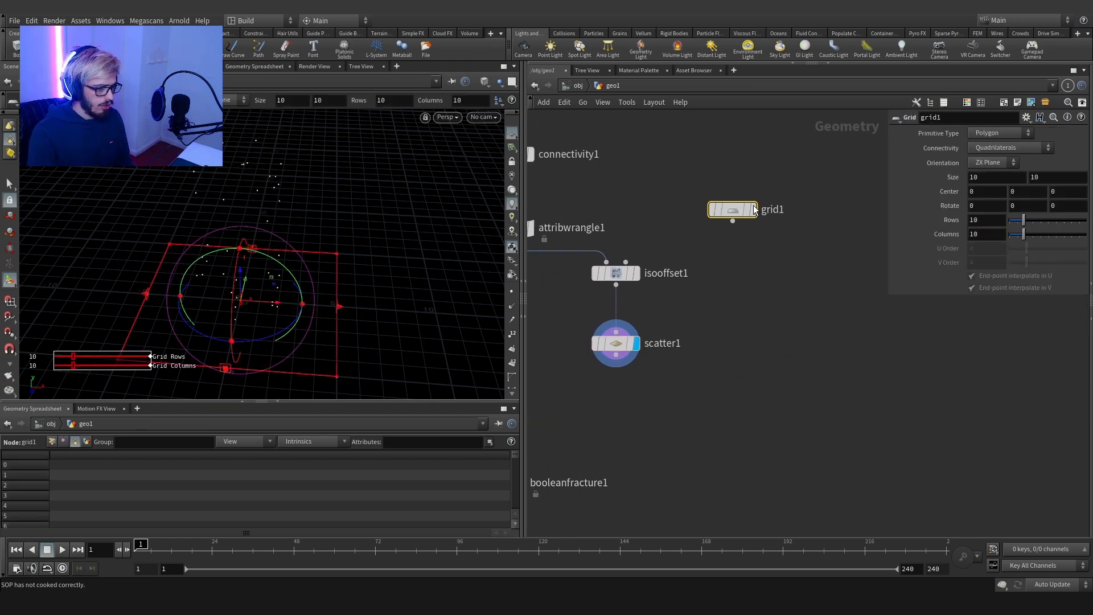
pyautogui.keyDown('alt'); pyautogui.moveTo(300, 295); pyautogui.dragTo(266, 285, button='right'); pyautogui.keyUp('alt')
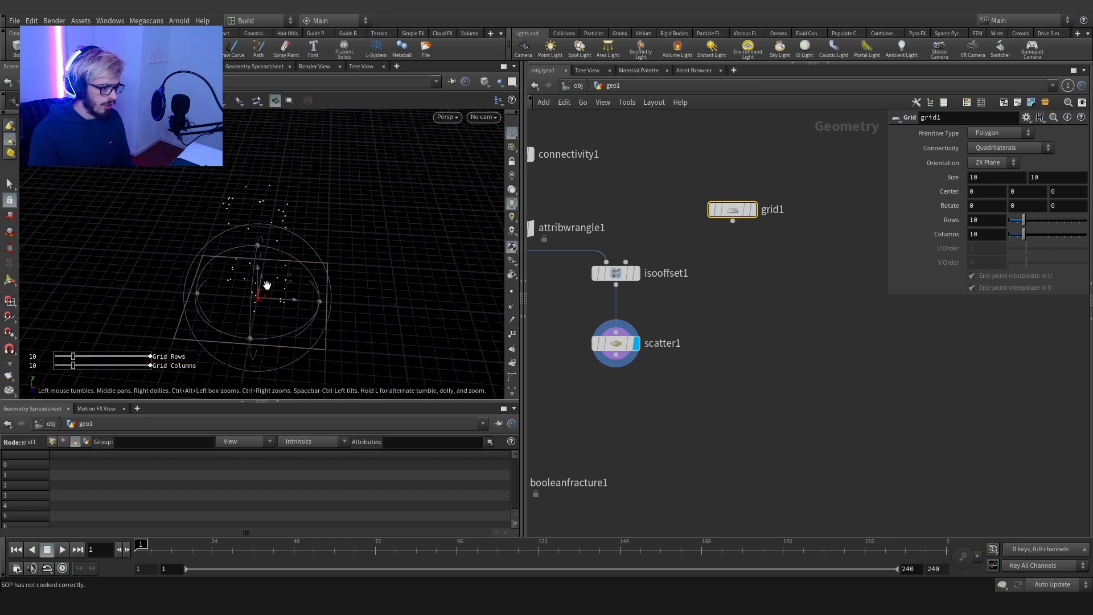
pyautogui.doubleClick(987, 183)
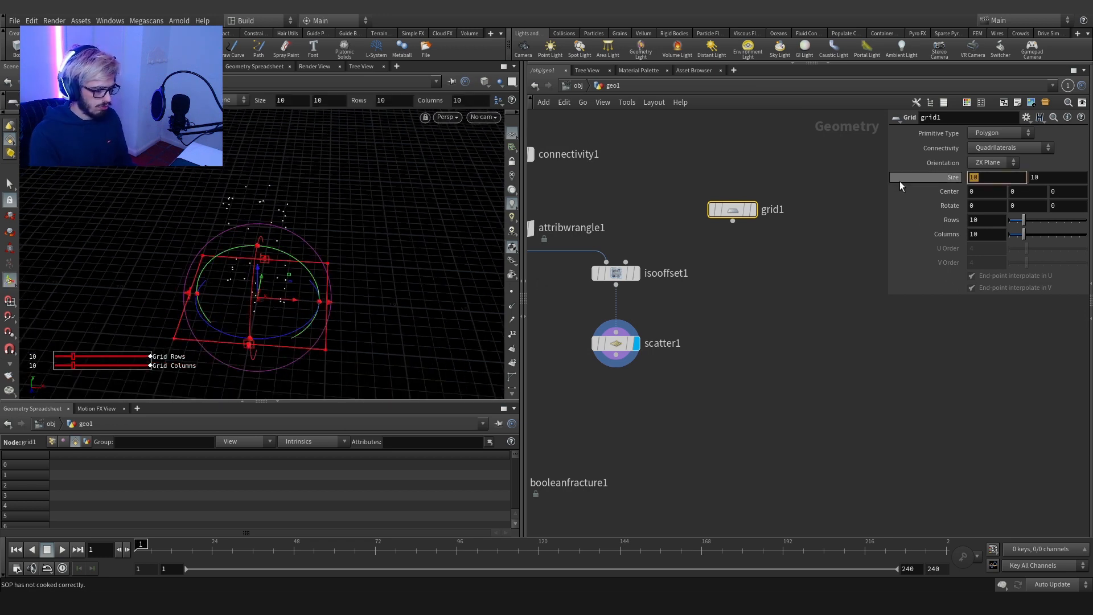
pyautogui.write('40')
pyautogui.press('Tab')
pyautogui.write('40')
pyautogui.press('Return')
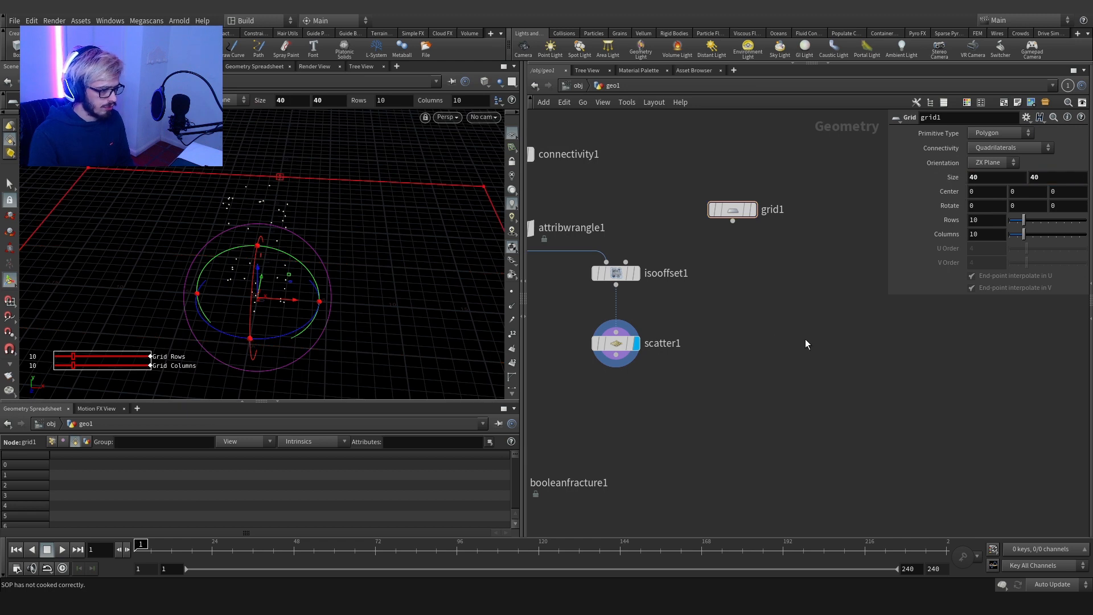
pyautogui.scroll(1, 703, 343)
pyautogui.moveTo(704, 344); pyautogui.dragTo(787, 247, button='middle')
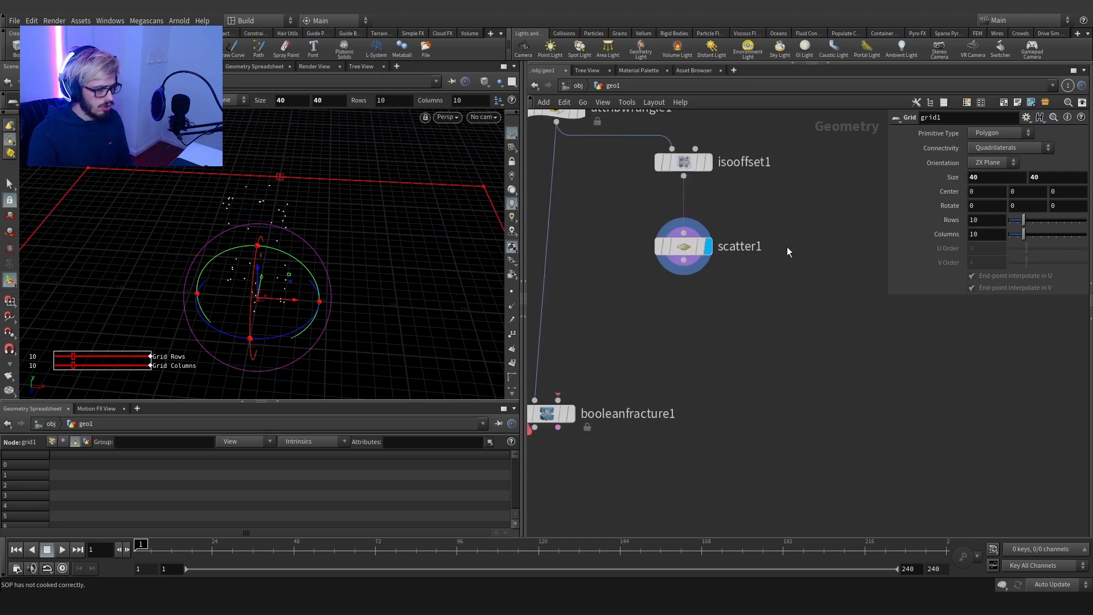
pyautogui.scroll(-4, 740, 279)
pyautogui.moveTo(649, 354); pyautogui.dragTo(654, 371)
pyautogui.press('Tab')
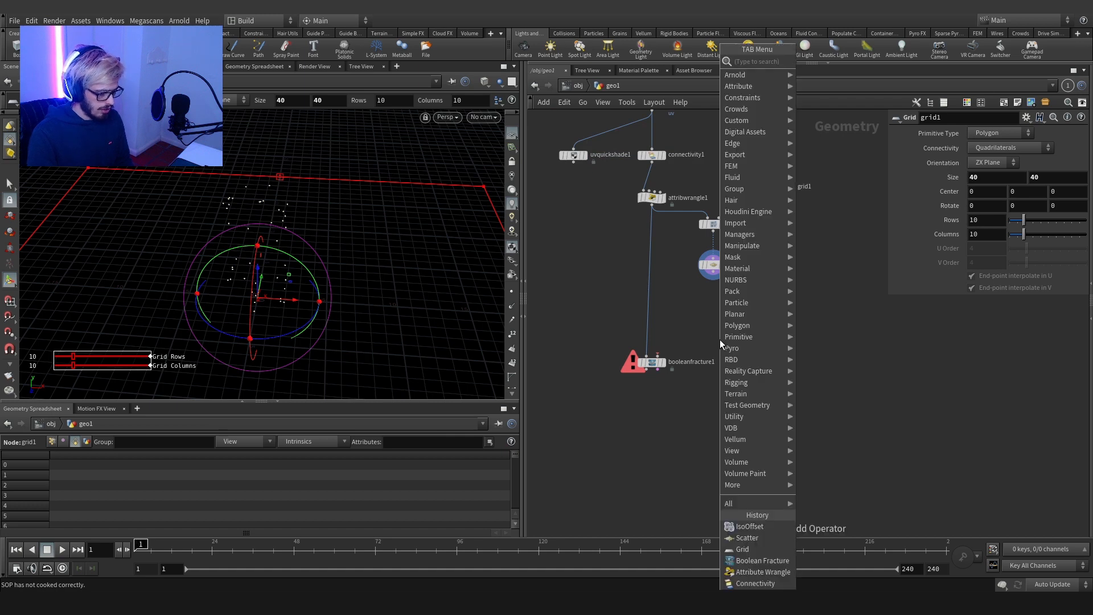
pyautogui.write('copy and')
pyautogui.press('Return')
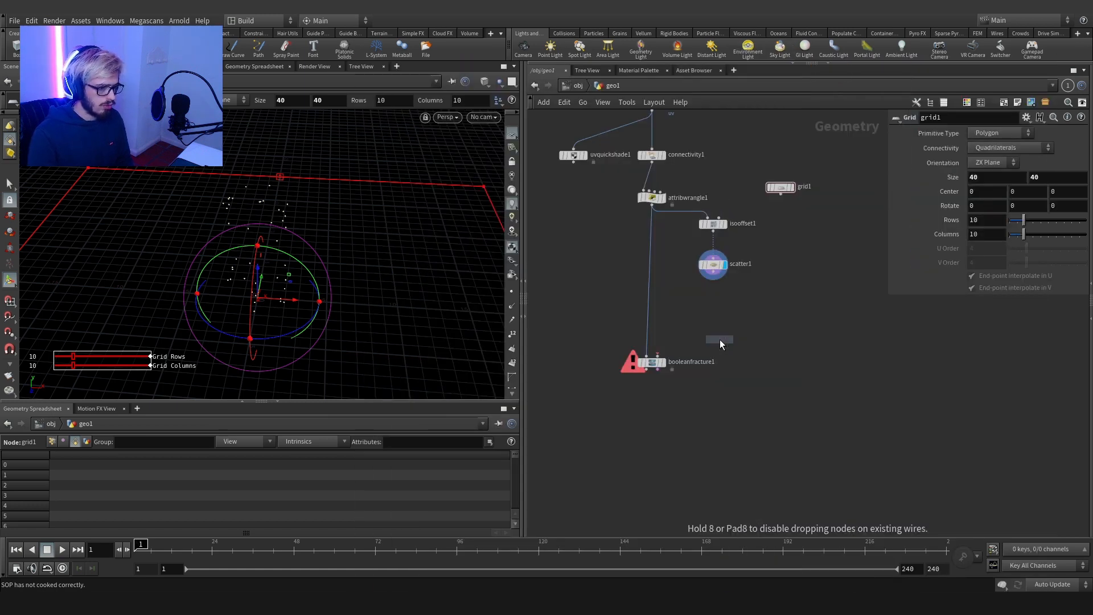
pyautogui.hotkey('ctrl', 'z')
# Step: Add a Copy to Points node to the network just below scatter1
pyautogui.press('Tab')
pyautogui.write('copy to p')
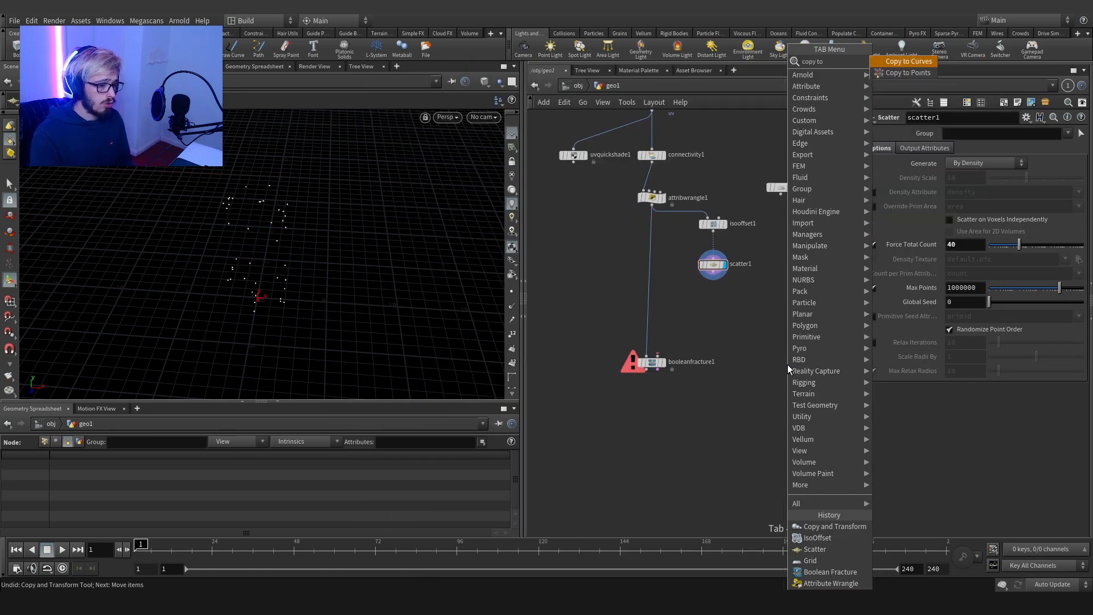
pyautogui.press('Return')
pyautogui.click(727, 305)
pyautogui.moveTo(797, 358); pyautogui.dragTo(755, 398, button='middle')
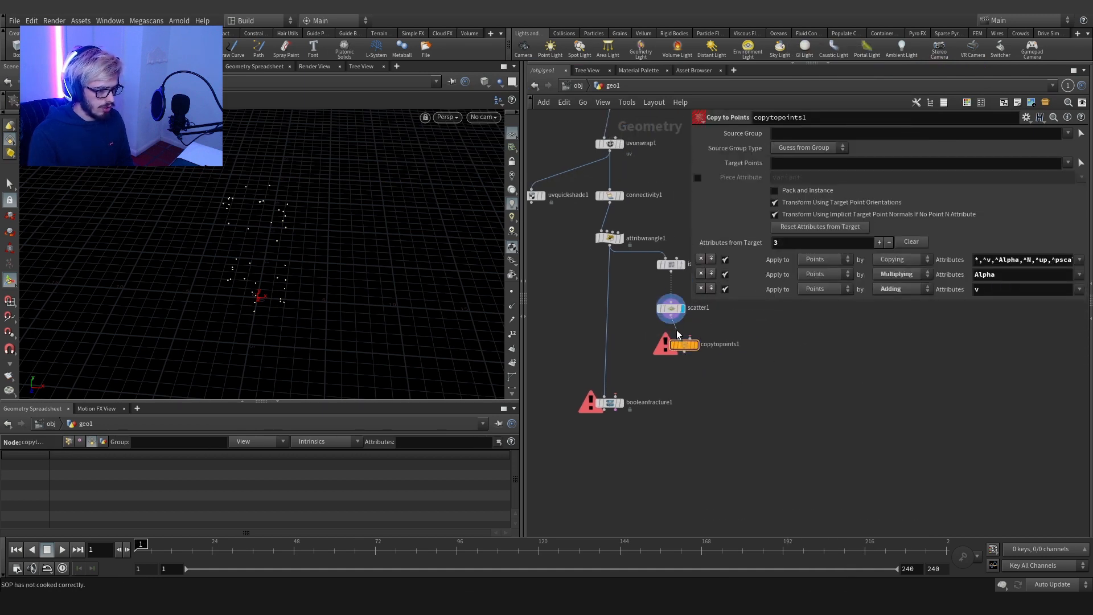
# Step: Wire grid1 into the first input and scatter1 into the second input of copytopoints1, and display it
pyautogui.moveTo(677, 331); pyautogui.dragTo(687, 359)
pyautogui.press('p')
pyautogui.moveTo(738, 234); pyautogui.dragTo(681, 352)
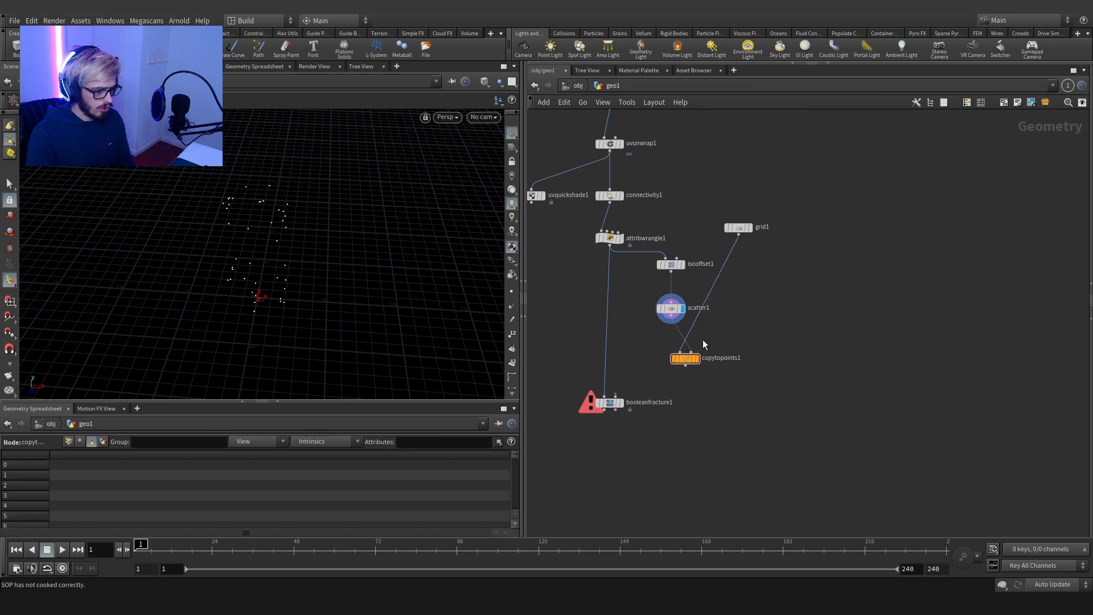
pyautogui.click(697, 359)
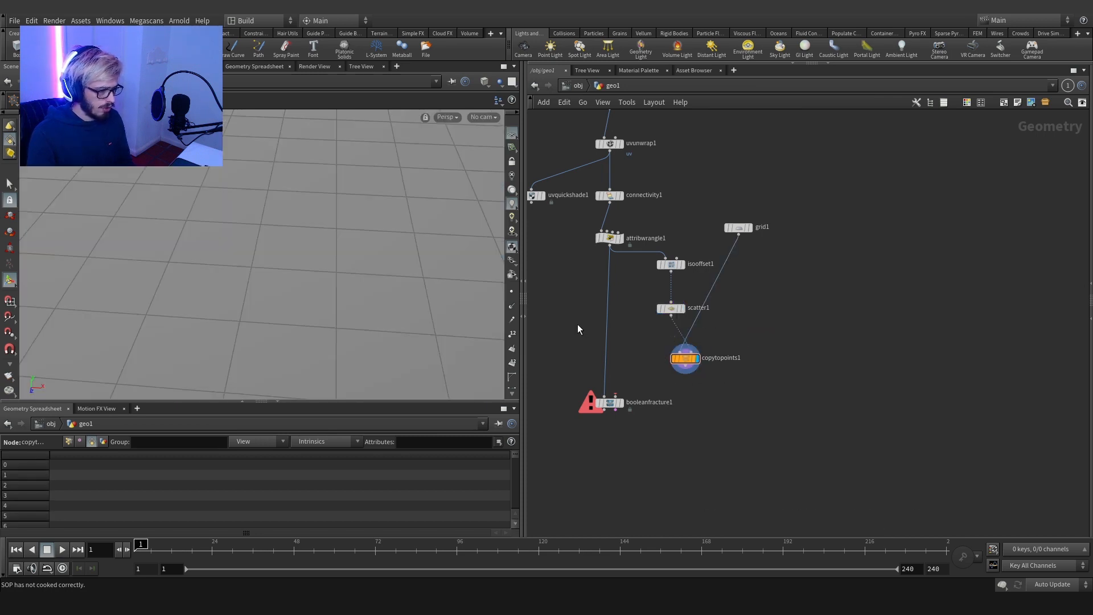
pyautogui.scroll(-5, 347, 264)
pyautogui.moveTo(346, 263); pyautogui.dragTo(347, 201)
pyautogui.scroll(4, 629, 371)
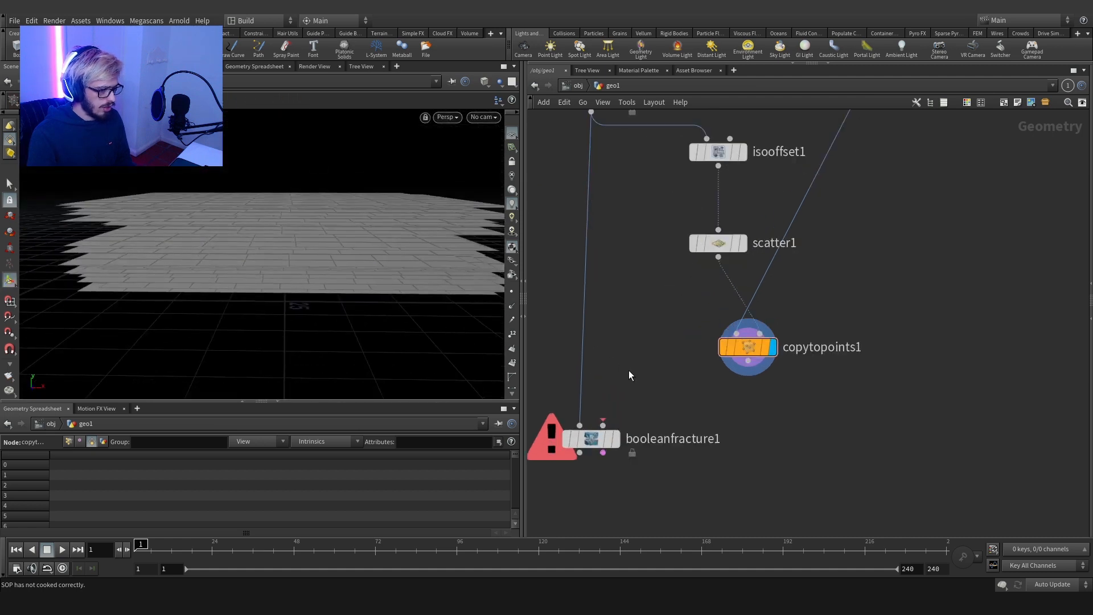
# Step: Connect copytopoints1 to the second input of booleanfracture1 and display booleanfracture1
pyautogui.moveTo(593, 440); pyautogui.dragTo(595, 458)
pyautogui.click(607, 444)
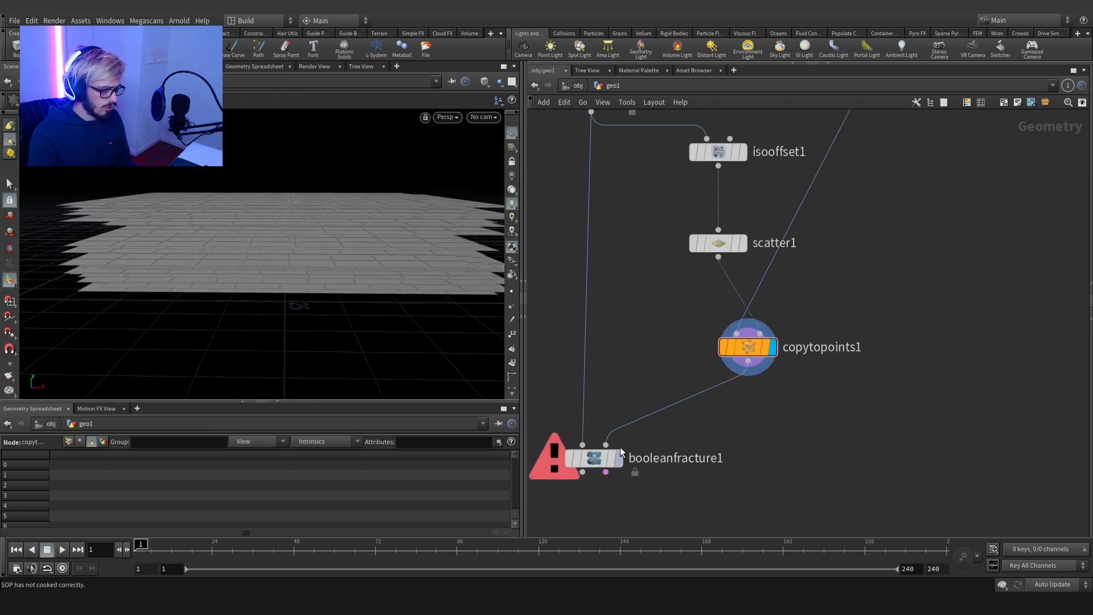
pyautogui.click(619, 458)
pyautogui.scroll(8, 269, 236)
pyautogui.moveTo(296, 216); pyautogui.dragTo(296, 239)
pyautogui.press('Return')
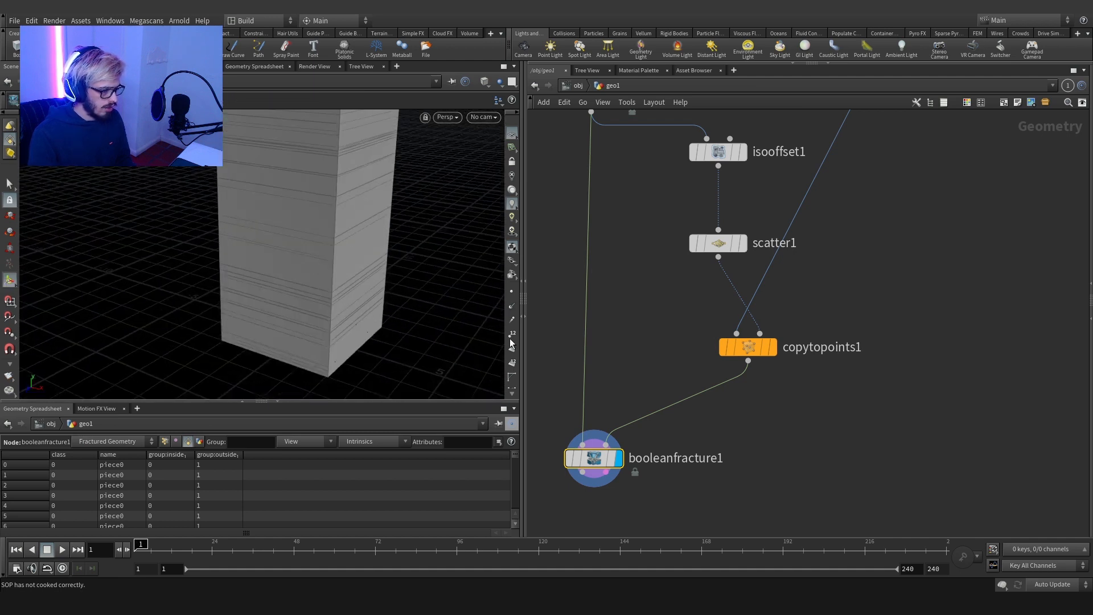
# Step: Colour the fractured pieces by the name attribute from the node info of booleanfracture1
pyautogui.click(599, 460)
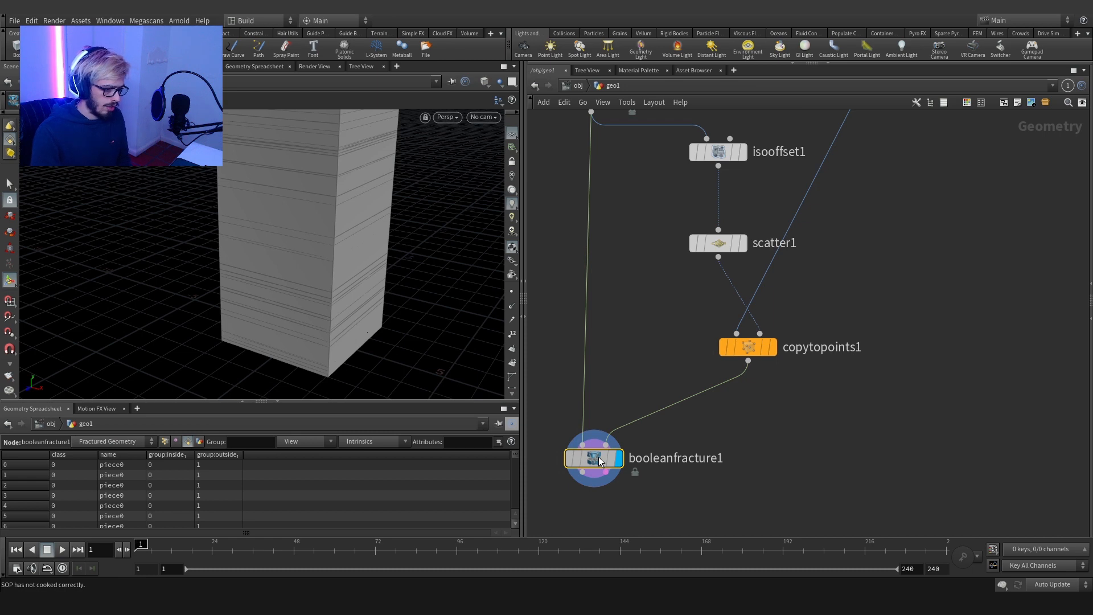
pyautogui.middleClick(599, 460)
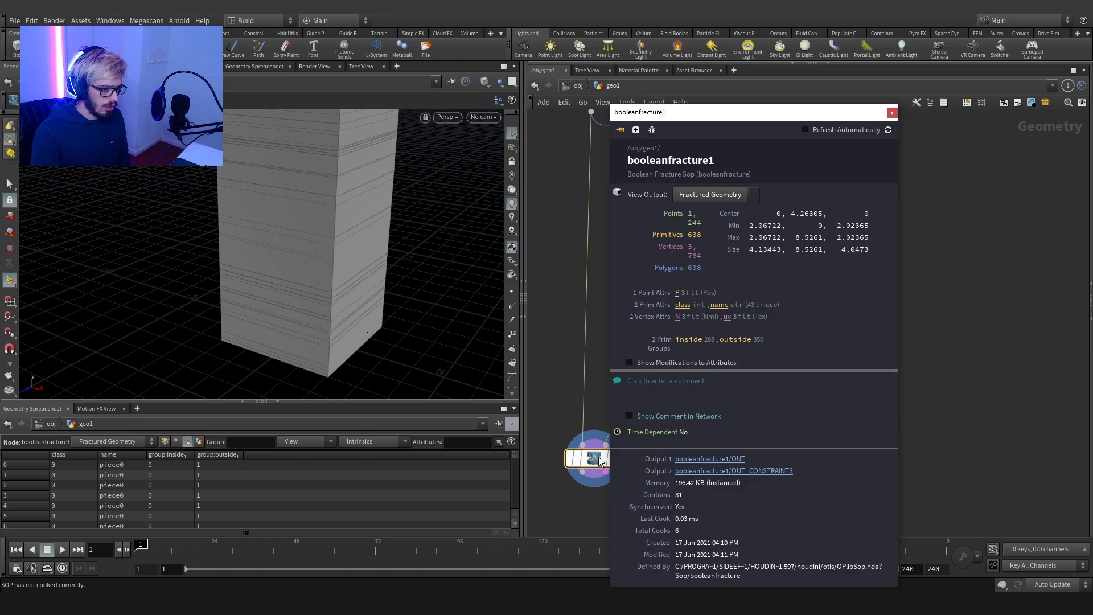
pyautogui.click(714, 305)
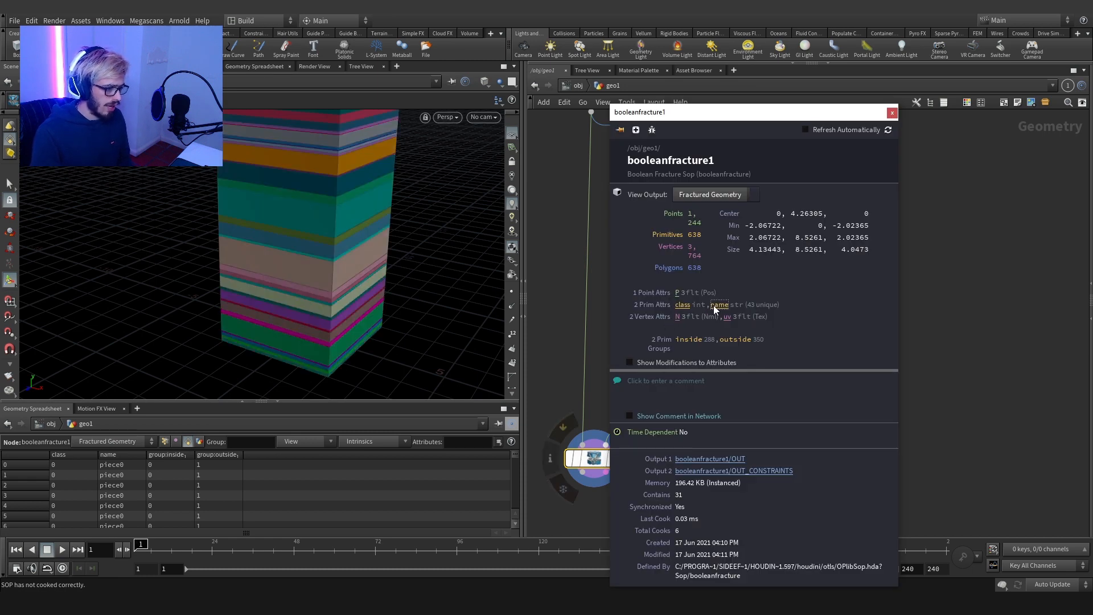
pyautogui.click(892, 114)
pyautogui.moveTo(349, 219); pyautogui.dragTo(376, 194)
pyautogui.press('h')
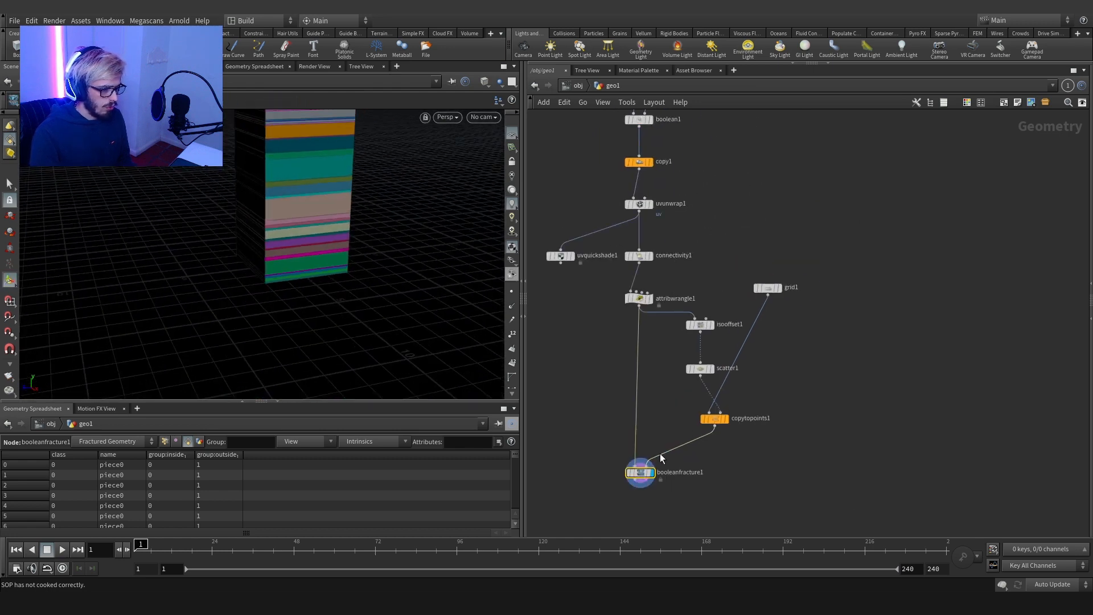
# Step: Make room in the network and insert an Attribute Randomize node between scatter1 and copytopoints1
pyautogui.moveTo(641, 477); pyautogui.dragTo(639, 515)
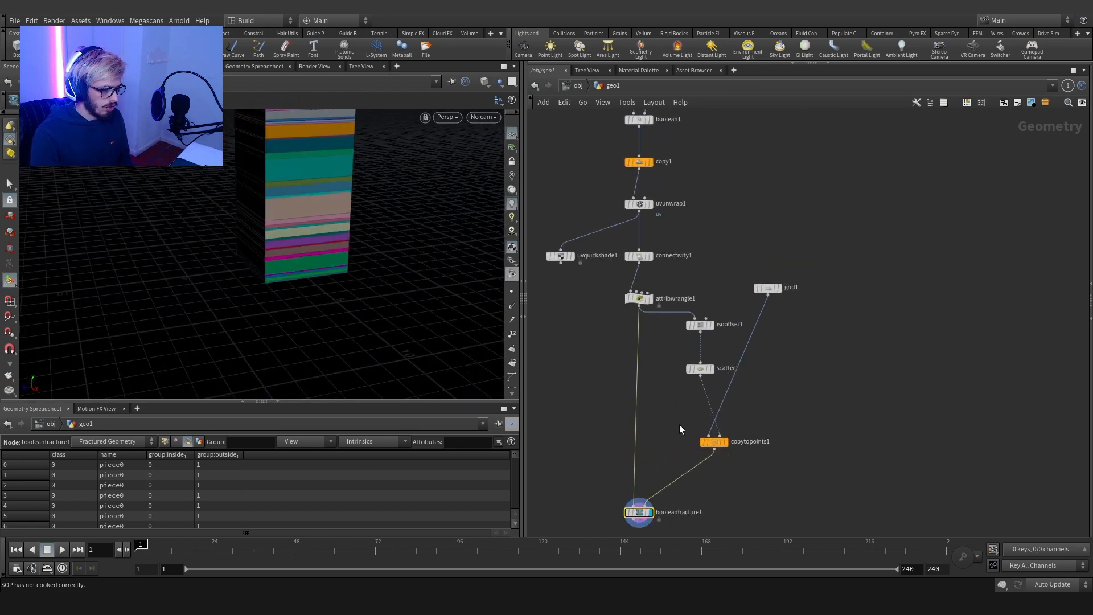
pyautogui.press('Tab')
pyautogui.write('ran')
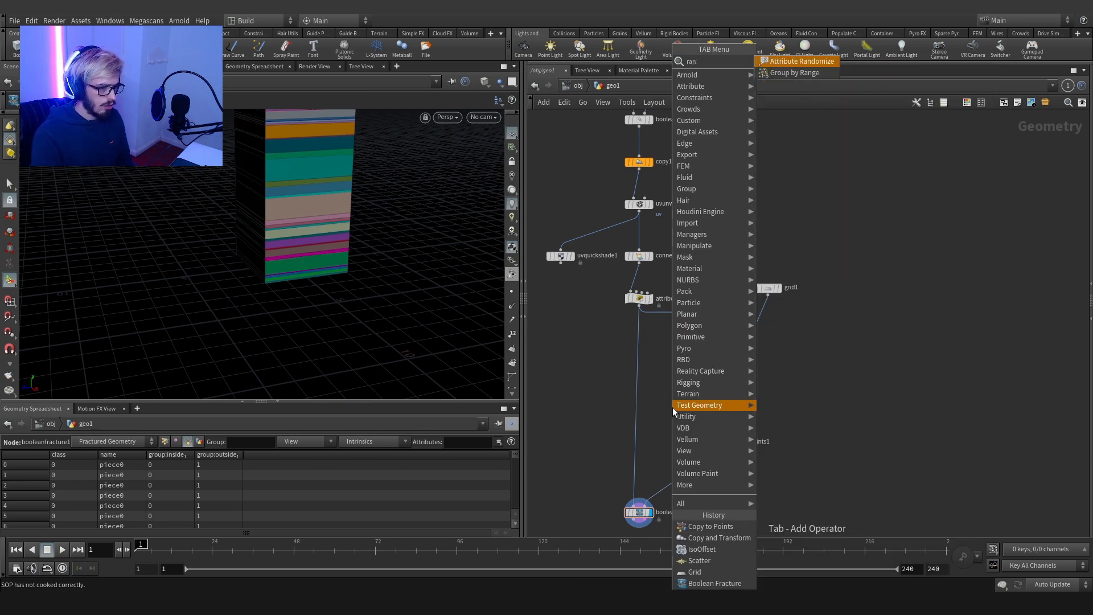
pyautogui.press('Return')
pyautogui.click(672, 408)
pyautogui.scroll(3, 671, 407)
pyautogui.moveTo(691, 405); pyautogui.dragTo(726, 404)
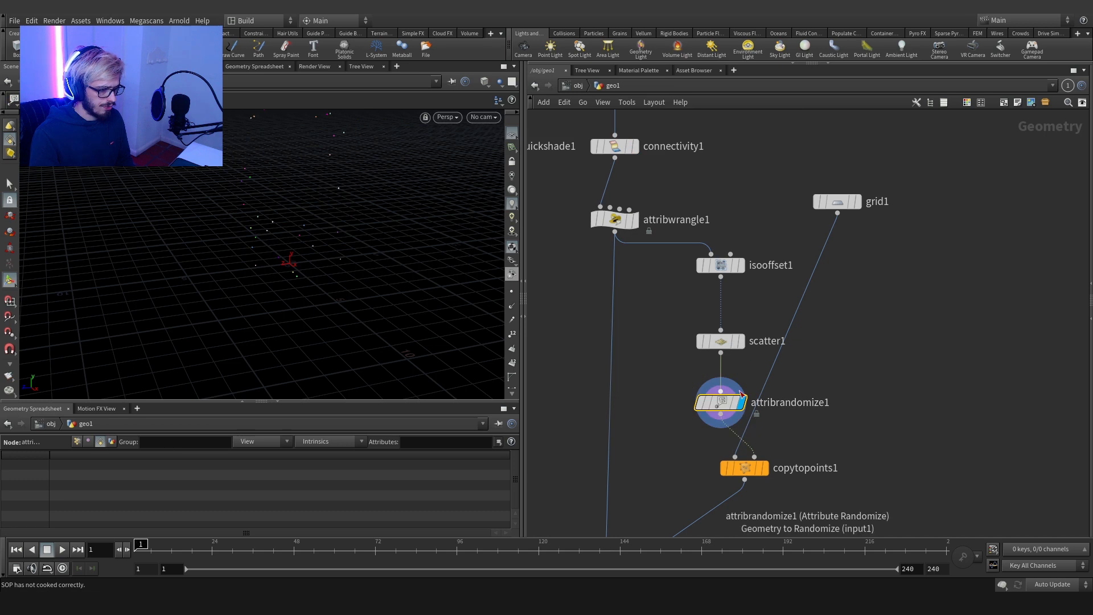
# Step: Set the attribute name of attribrandomize1 to N and display booleanfracture1
pyautogui.press('p')
pyautogui.doubleClick(805, 178)
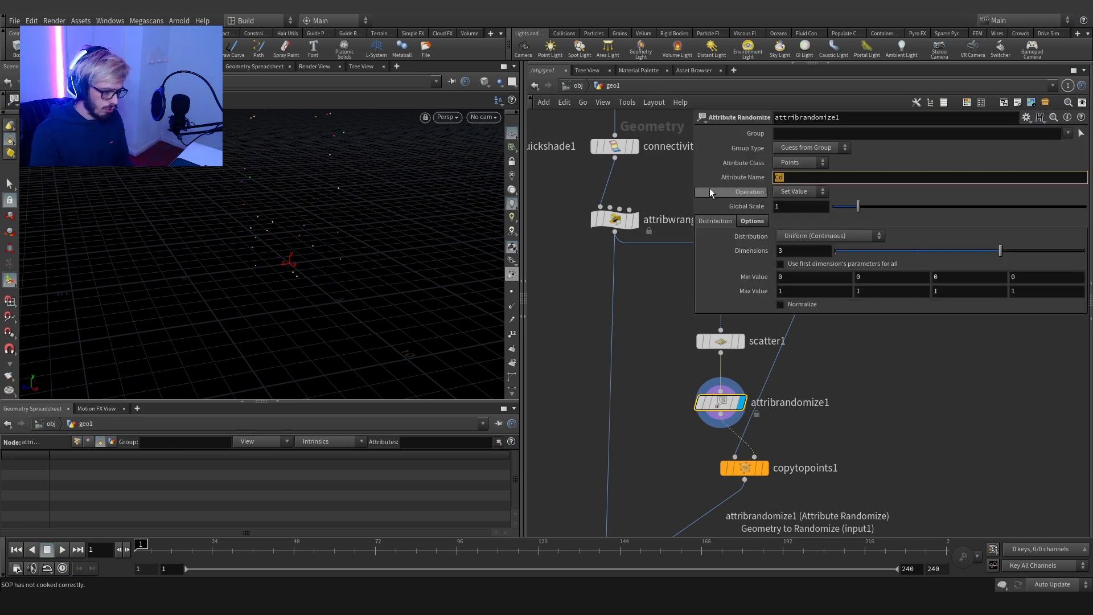
pyautogui.write('N')
pyautogui.press('Return')
pyautogui.moveTo(888, 427); pyautogui.dragTo(900, 322, button='middle')
pyautogui.moveTo(654, 489)
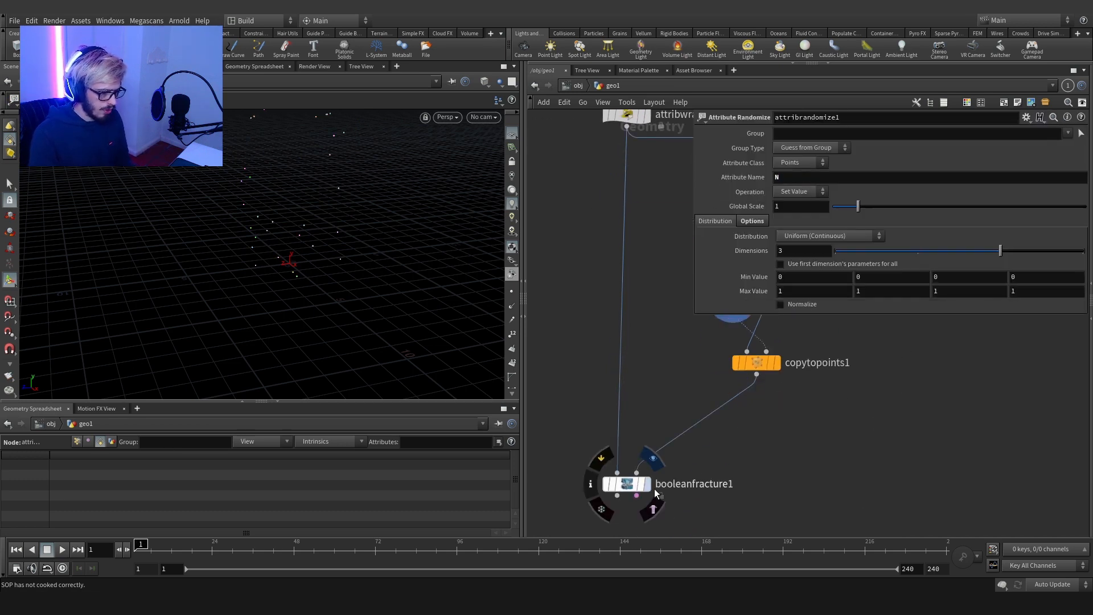
pyautogui.click(648, 462)
pyautogui.moveTo(642, 462); pyautogui.dragTo(542, 520, button='middle')
pyautogui.keyDown('alt'); pyautogui.moveTo(289, 194); pyautogui.dragTo(262, 282); pyautogui.keyUp('alt')
# Step: Set the distribution of attribrandomize1 to Direction or Orientation
pyautogui.click(626, 355)
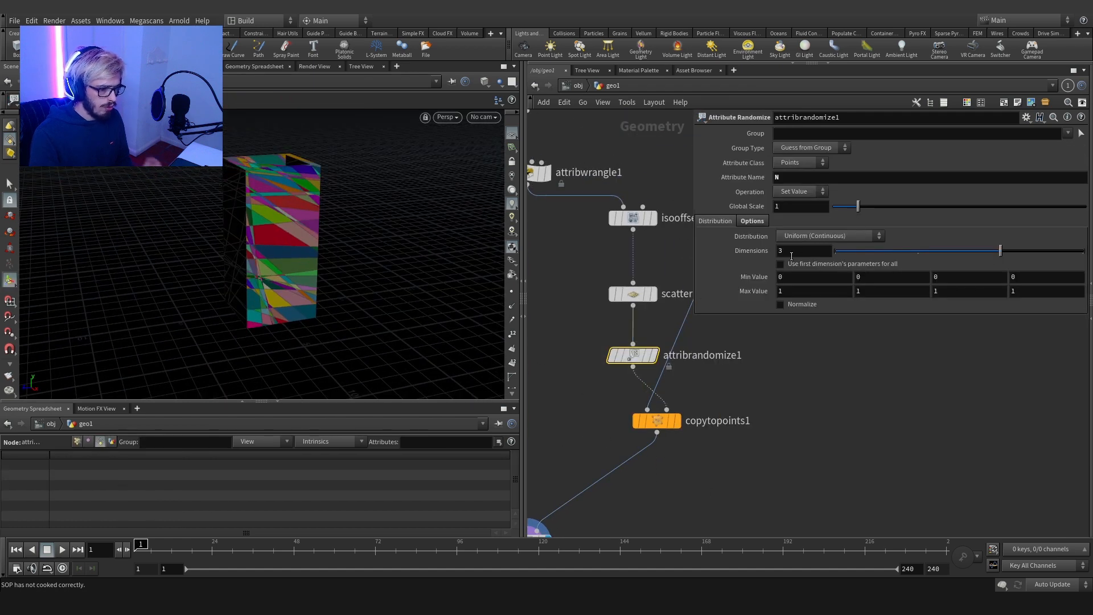
pyautogui.click(805, 236)
pyautogui.click(836, 293)
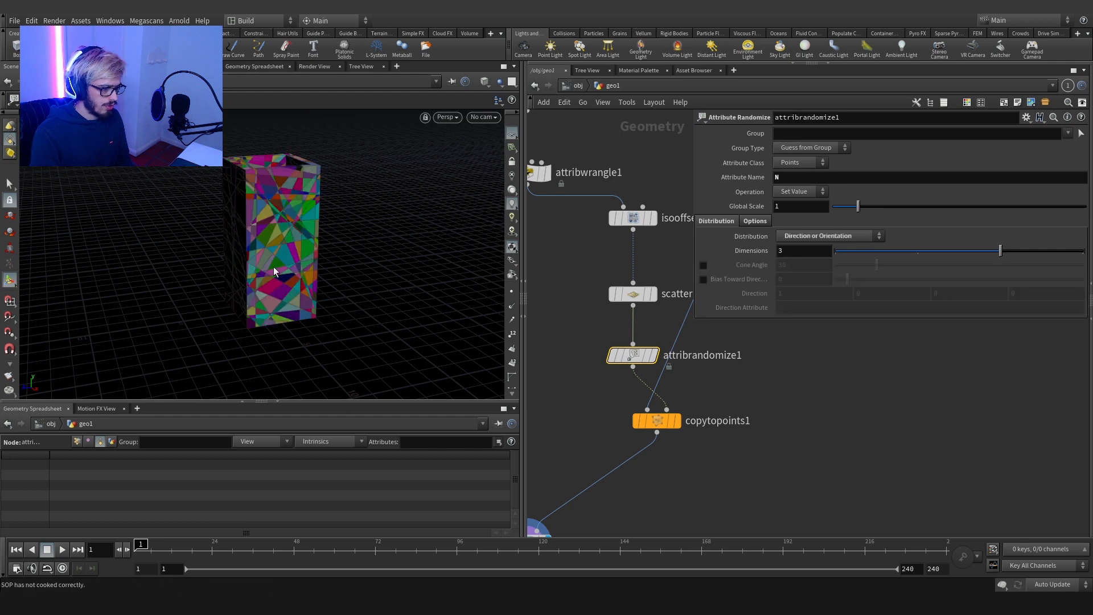
pyautogui.keyDown('alt'); pyautogui.moveTo(370, 245); pyautogui.dragTo(344, 272); pyautogui.keyUp('alt')
# Step: Insert a Mountain node between grid1 and copytopoints1
pyautogui.scroll(-3, 692, 364)
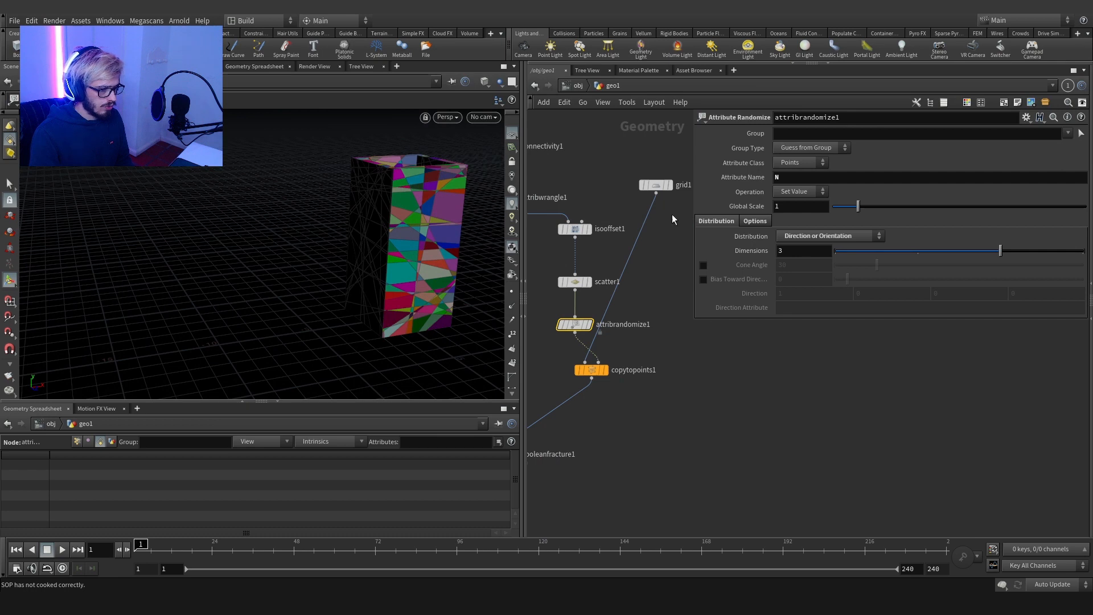
pyautogui.moveTo(662, 190); pyautogui.dragTo(673, 229)
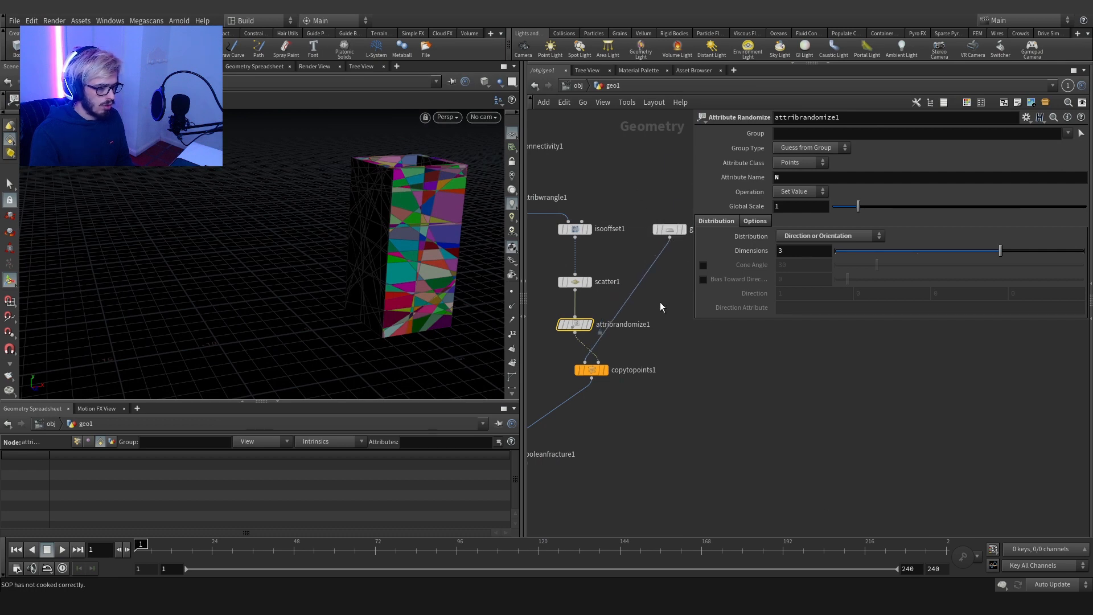
pyautogui.press('Tab')
pyautogui.write('mountain')
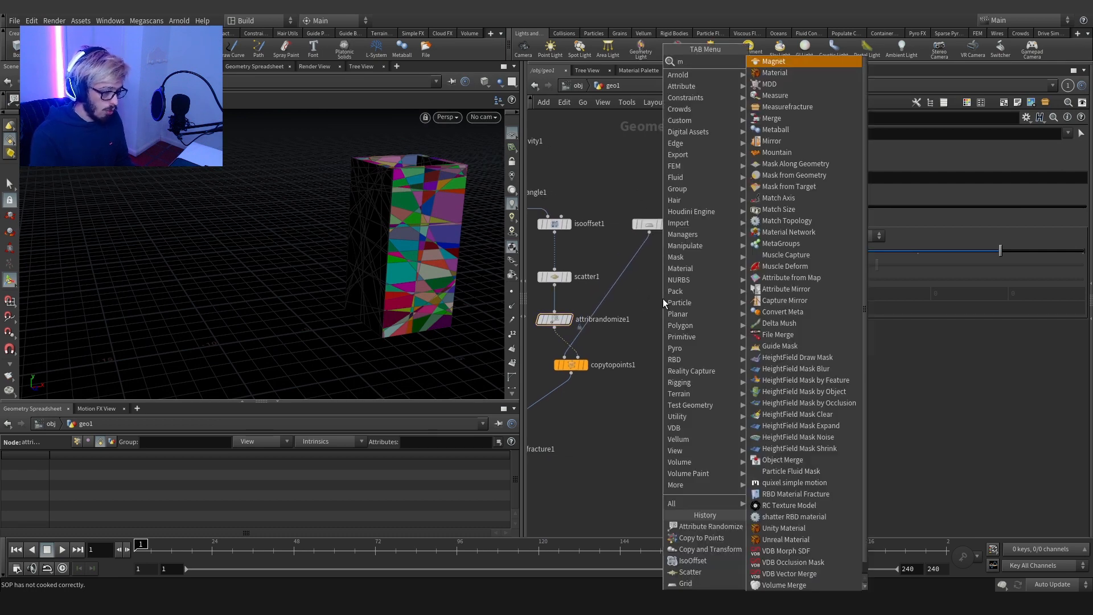
pyautogui.press('Return')
pyautogui.click(663, 298)
pyautogui.moveTo(664, 302); pyautogui.dragTo(650, 282)
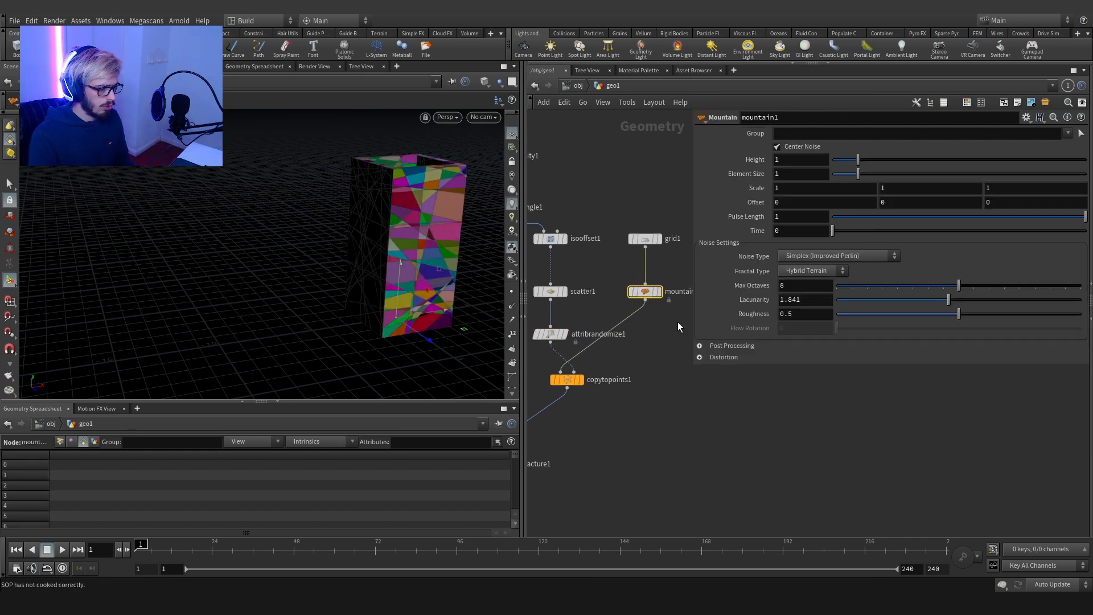
# Step: Set the height of mountain1 to 5 and display copytopoints1 to view the displaced grids
pyautogui.click(790, 165)
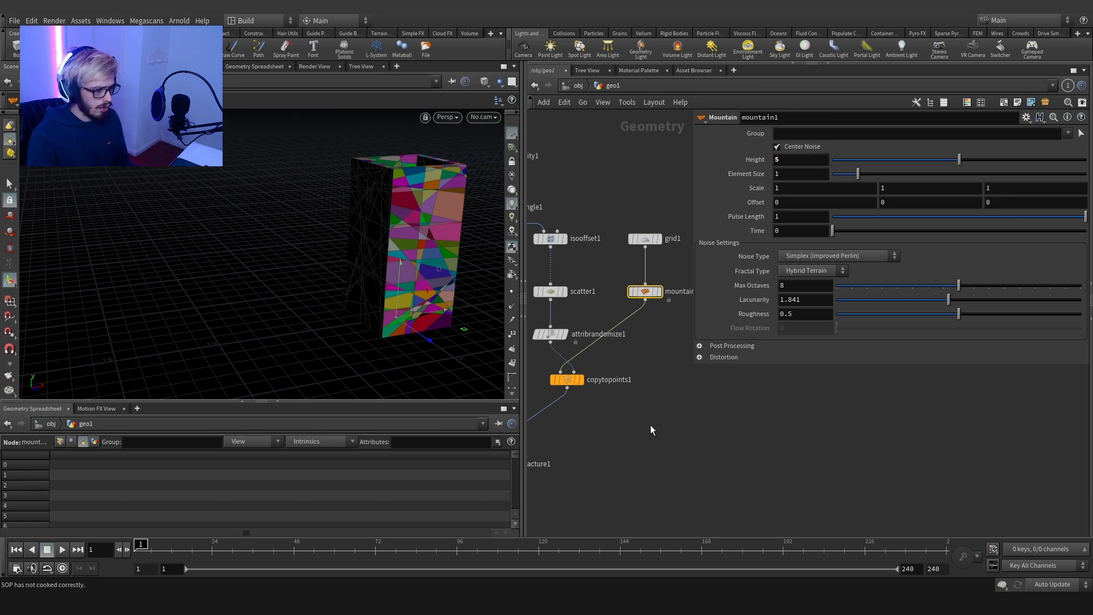
pyautogui.click(581, 379)
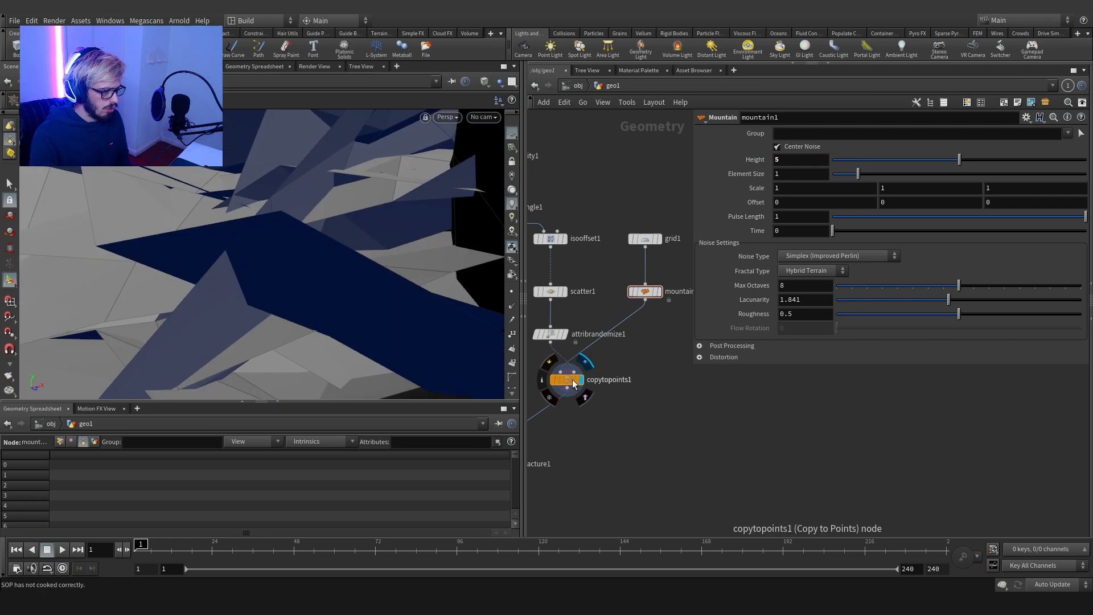
pyautogui.click(566, 379)
pyautogui.moveTo(333, 244); pyautogui.dragTo(501, 245)
pyautogui.moveTo(602, 290); pyautogui.dragTo(624, 281, button='middle')
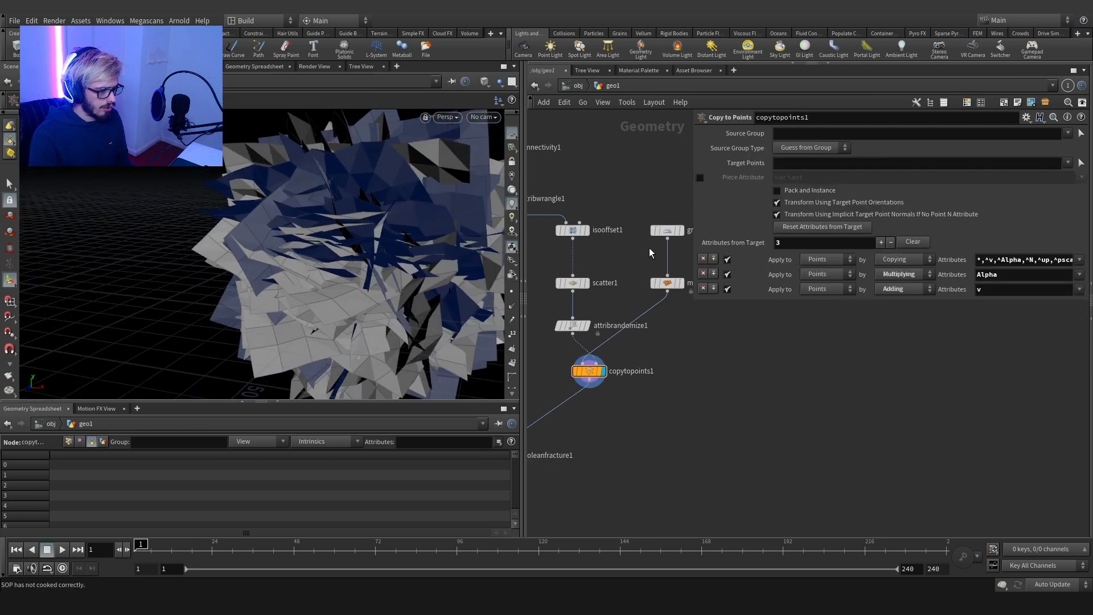
# Step: Insert a Subdivide node between grid1 and mountain1
pyautogui.click(667, 230)
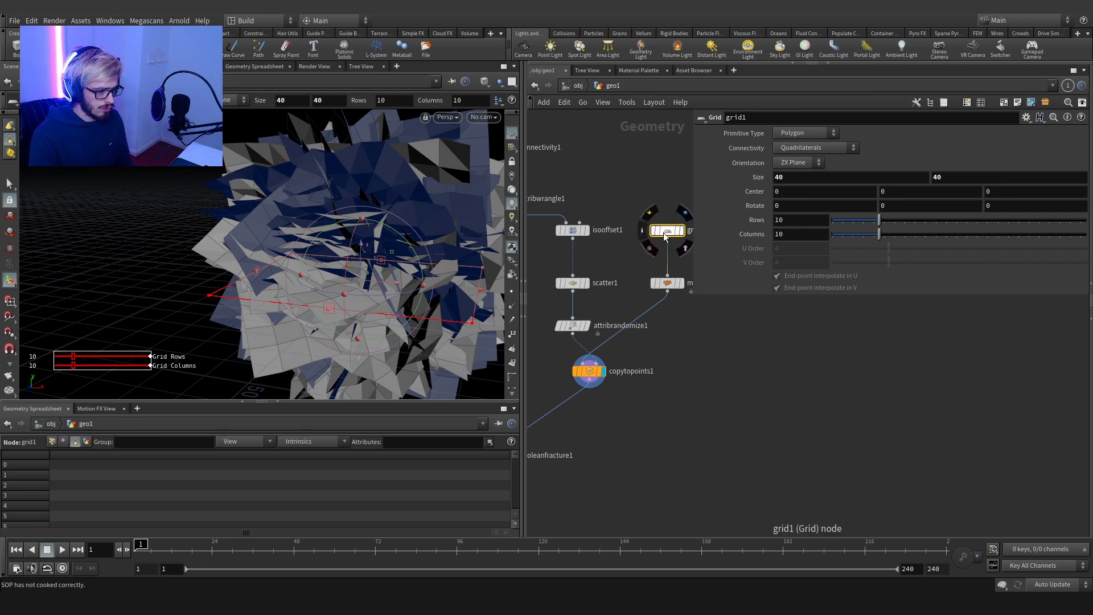
pyautogui.press('Tab')
pyautogui.write('sub')
pyautogui.press('Return')
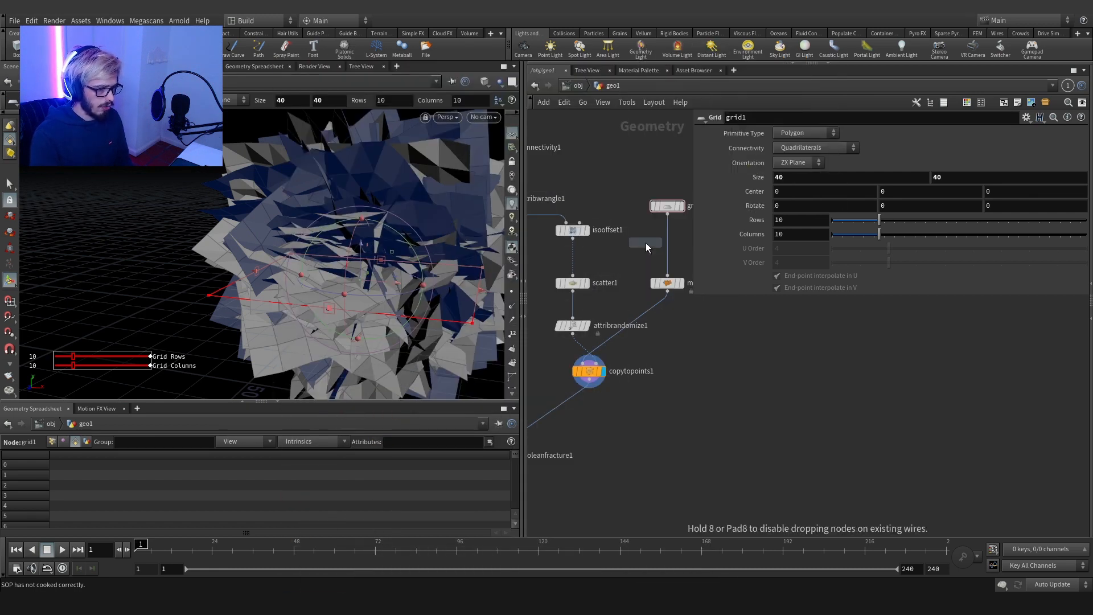
pyautogui.click(669, 240)
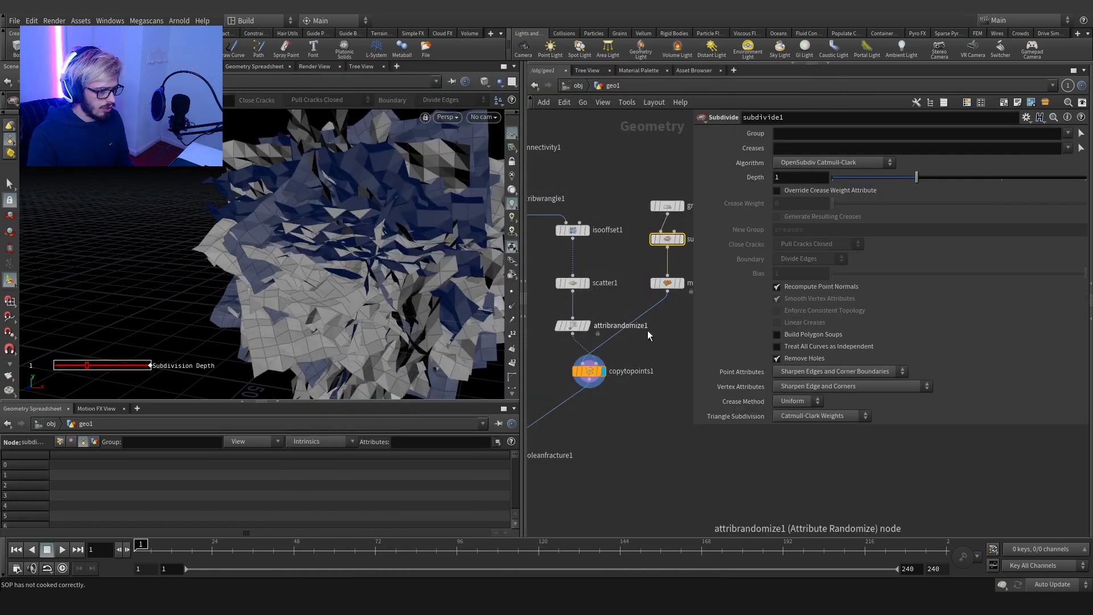
pyautogui.moveTo(652, 339); pyautogui.dragTo(632, 319, button='middle')
pyautogui.moveTo(614, 373); pyautogui.dragTo(625, 346, button='middle')
pyautogui.keyDown('alt'); pyautogui.moveTo(331, 221); pyautogui.dragTo(289, 215); pyautogui.keyUp('alt')
# Step: Display mountain1 and set its height to 10 and its element size to 0.2
pyautogui.moveTo(689, 264); pyautogui.dragTo(641, 307, button='middle')
pyautogui.click(613, 280)
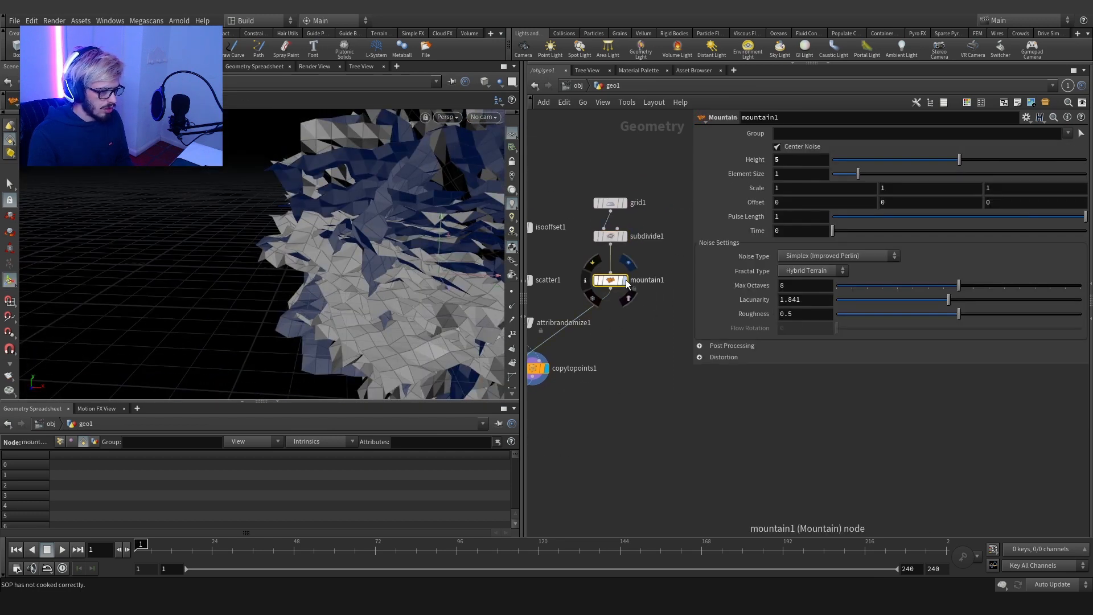
pyautogui.click(624, 280)
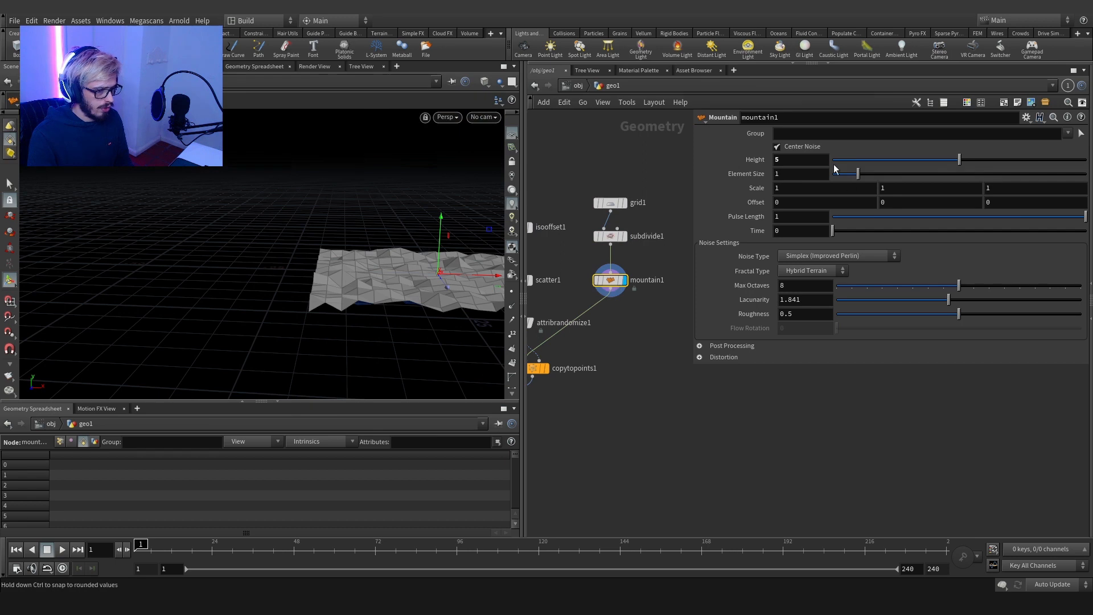
pyautogui.click(807, 161)
pyautogui.write('10')
pyautogui.press('Tab')
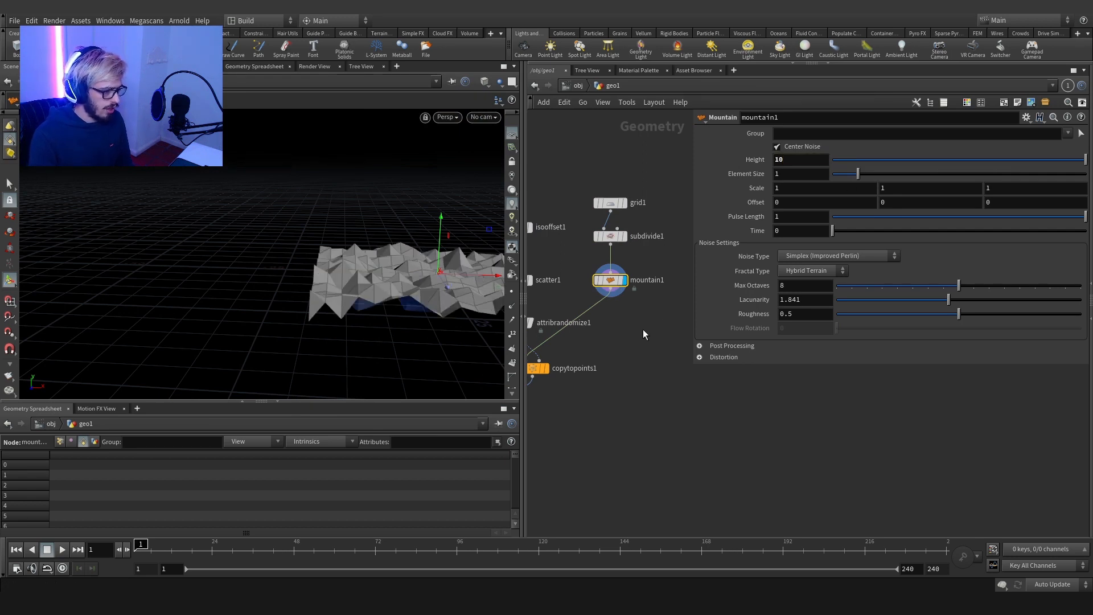
pyautogui.write('.2')
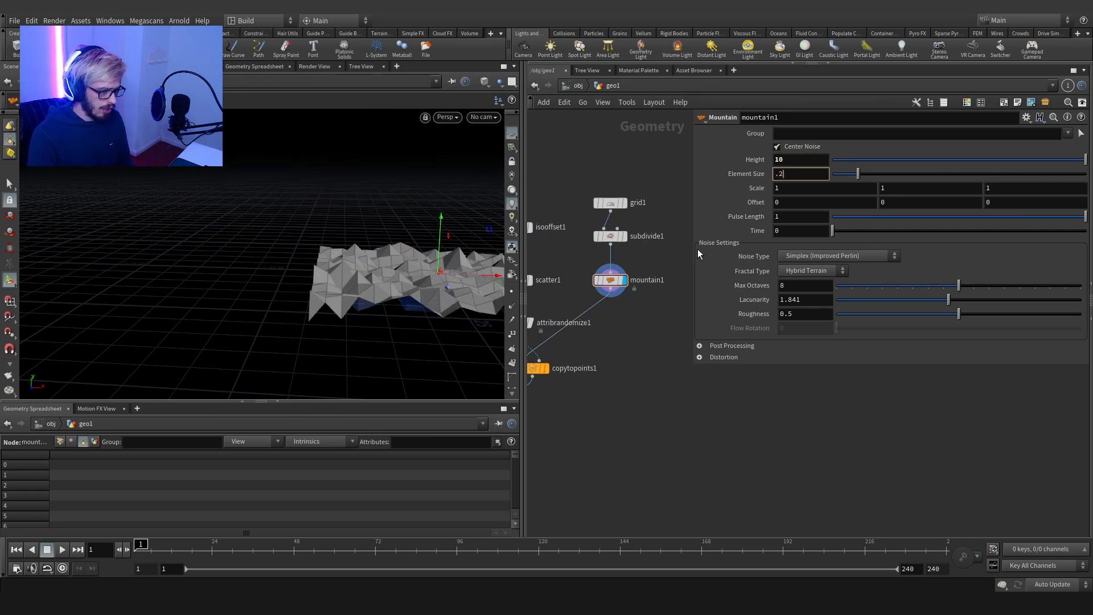
pyautogui.press('Return')
# Step: Smooth out the mountain1 displacement by setting its element size to about 22.47 and its height to about 16.9
pyautogui.moveTo(836, 174); pyautogui.dragTo(1061, 174)
pyautogui.moveTo(801, 174); pyautogui.dragTo(900, 174, button='middle')
pyautogui.moveTo(402, 244); pyautogui.dragTo(446, 183)
pyautogui.press('Return')
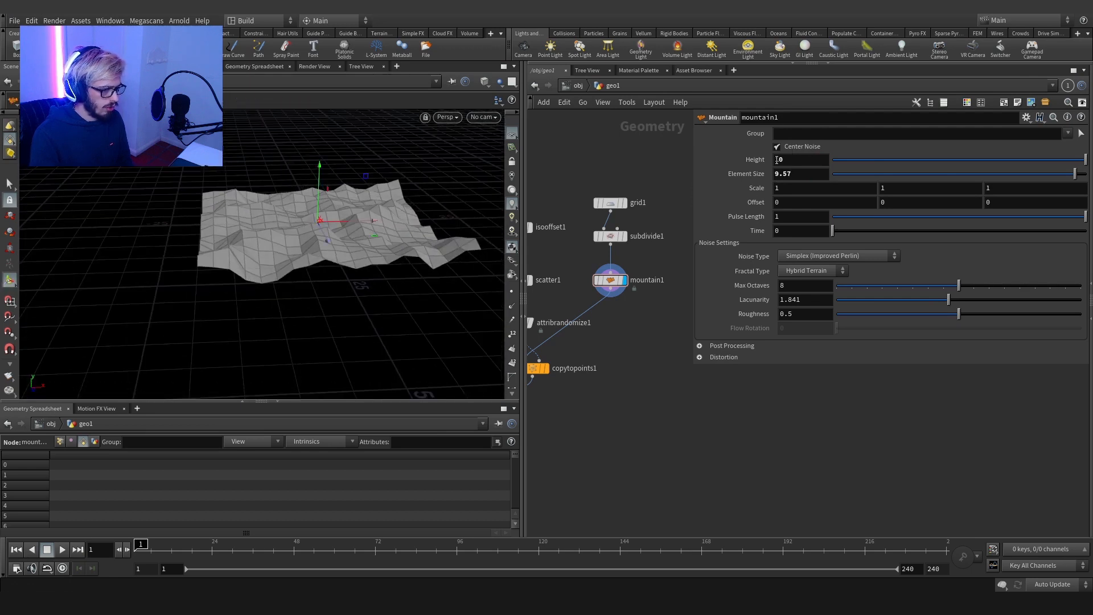
pyautogui.moveTo(777, 160); pyautogui.dragTo(962, 161, button='middle')
pyautogui.moveTo(801, 174); pyautogui.dragTo(1082, 186, button='middle')
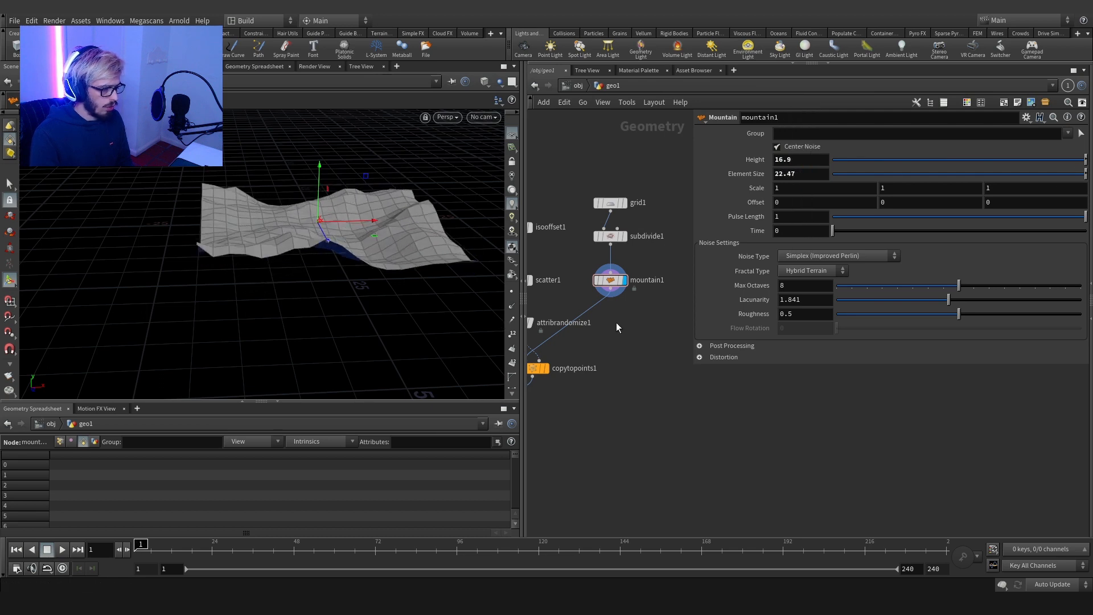
# Step: Duplicate mountain1 directly below itself and set the copy's element size to 1 and height to 2
pyautogui.keyDown('alt'); pyautogui.moveTo(619, 284); pyautogui.dragTo(620, 324); pyautogui.keyUp('alt')
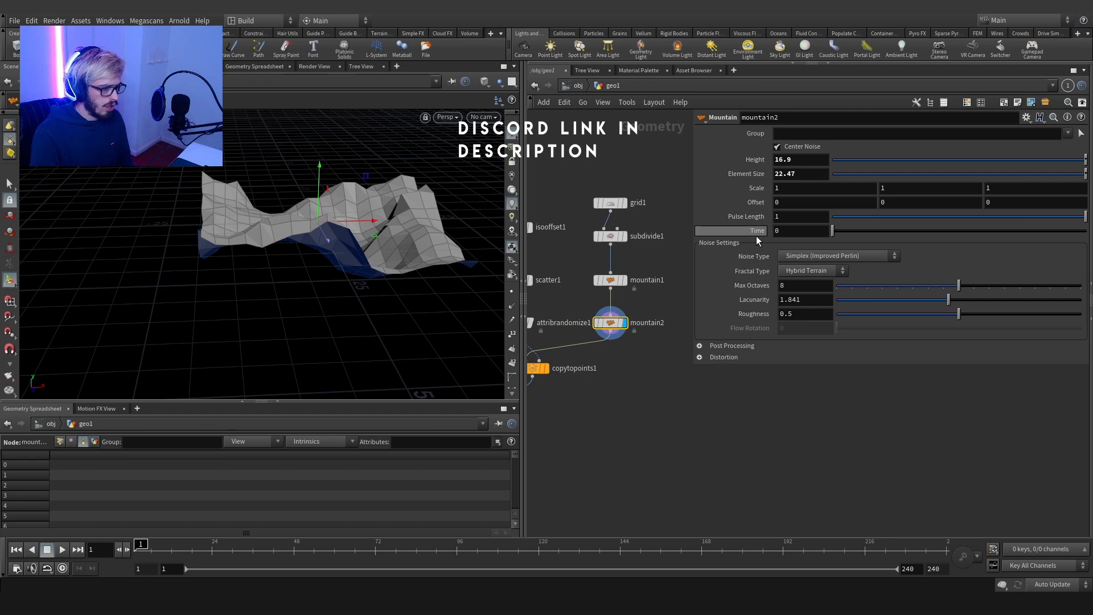
pyautogui.click(821, 159)
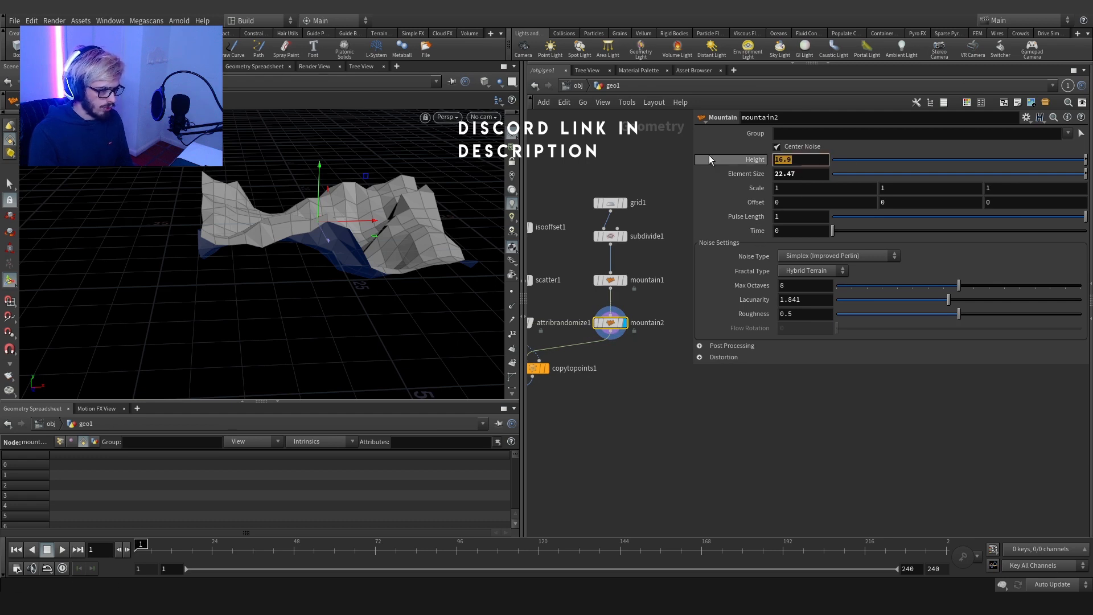
pyautogui.press('Tab')
pyautogui.write('1')
pyautogui.press('Return')
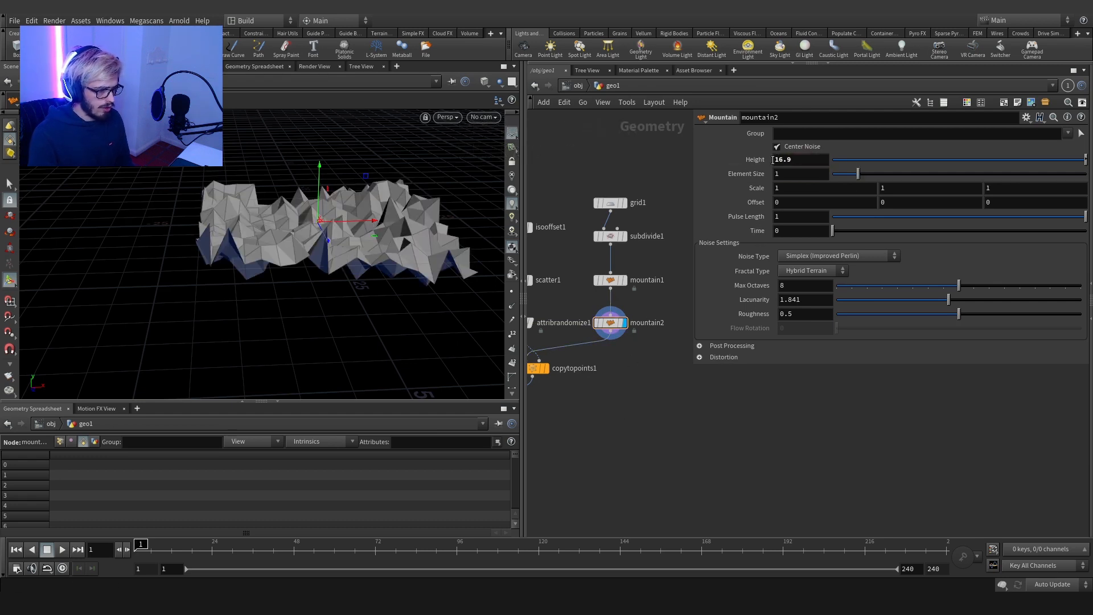
pyautogui.moveTo(847, 162); pyautogui.dragTo(886, 165)
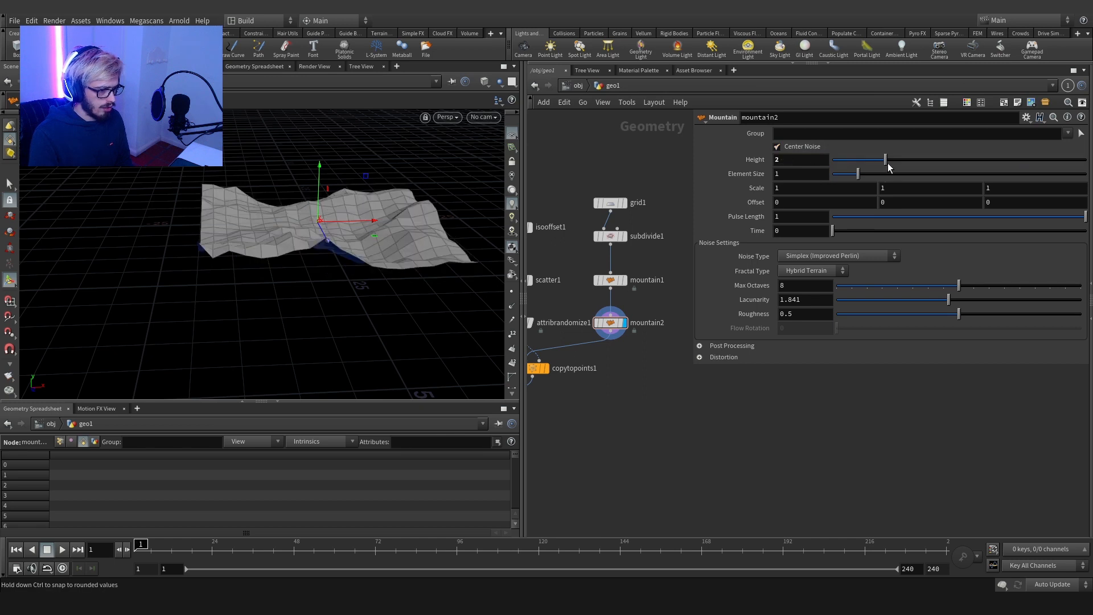
# Step: Raise the depth of subdivide1 and set the height of mountain2 to about 1.1
pyautogui.click(610, 236)
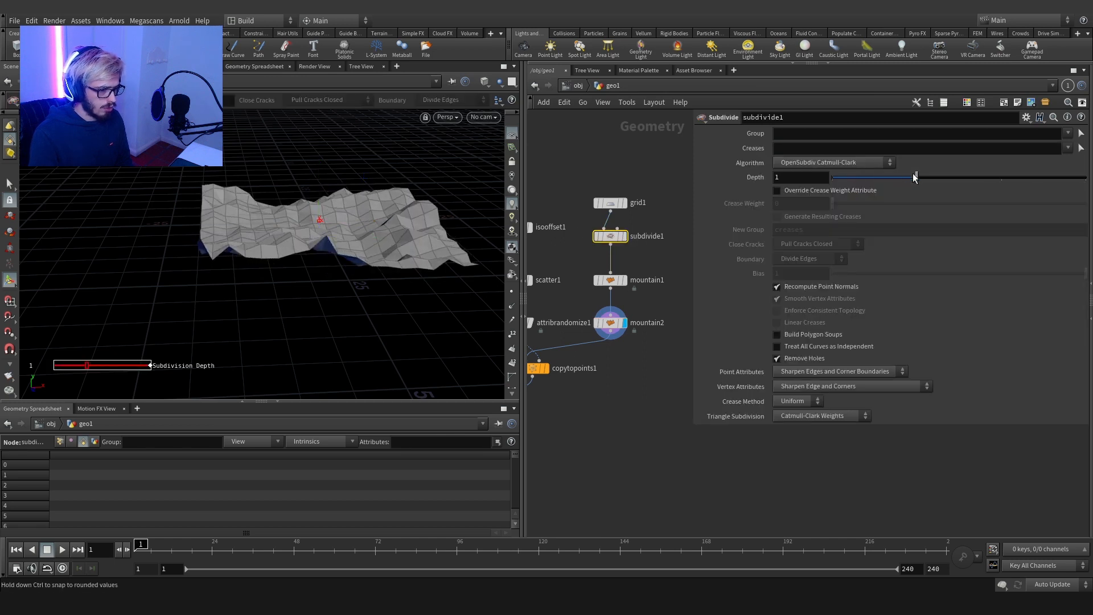
pyautogui.click(963, 178)
pyautogui.click(610, 322)
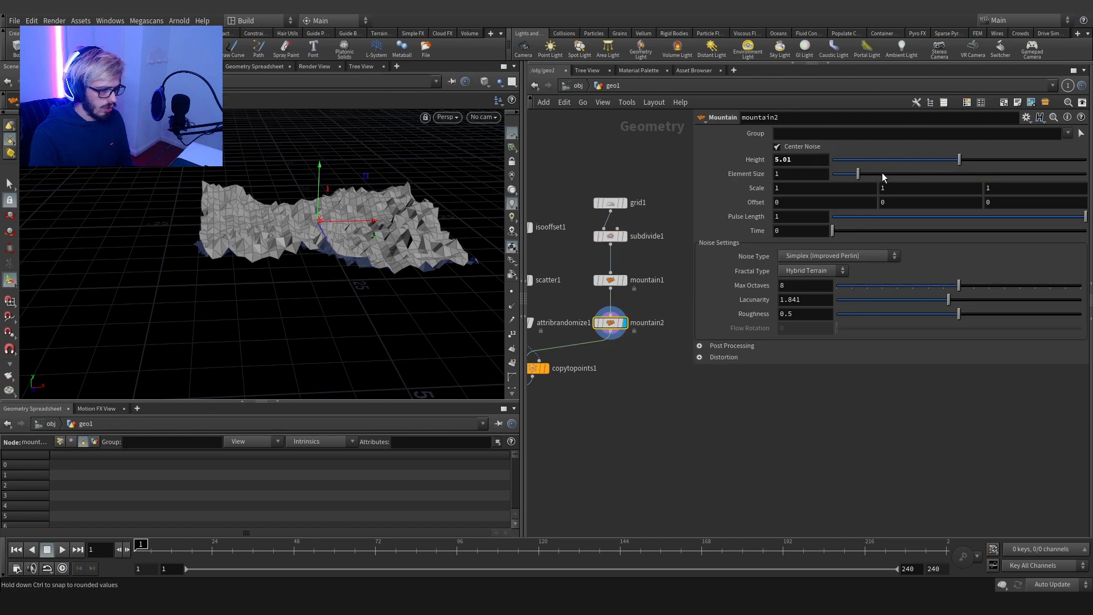
pyautogui.moveTo(960, 165); pyautogui.dragTo(860, 165)
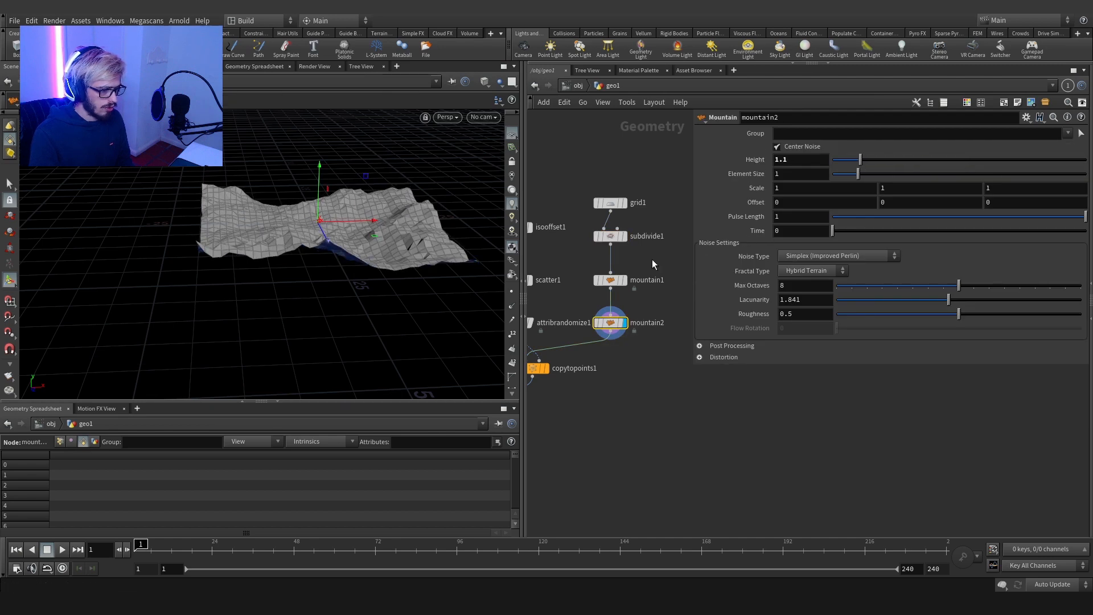
# Step: Set the depth of subdivide1 to 3 and inspect the denser displaced grid up close
pyautogui.click(610, 236)
pyautogui.click(1054, 179)
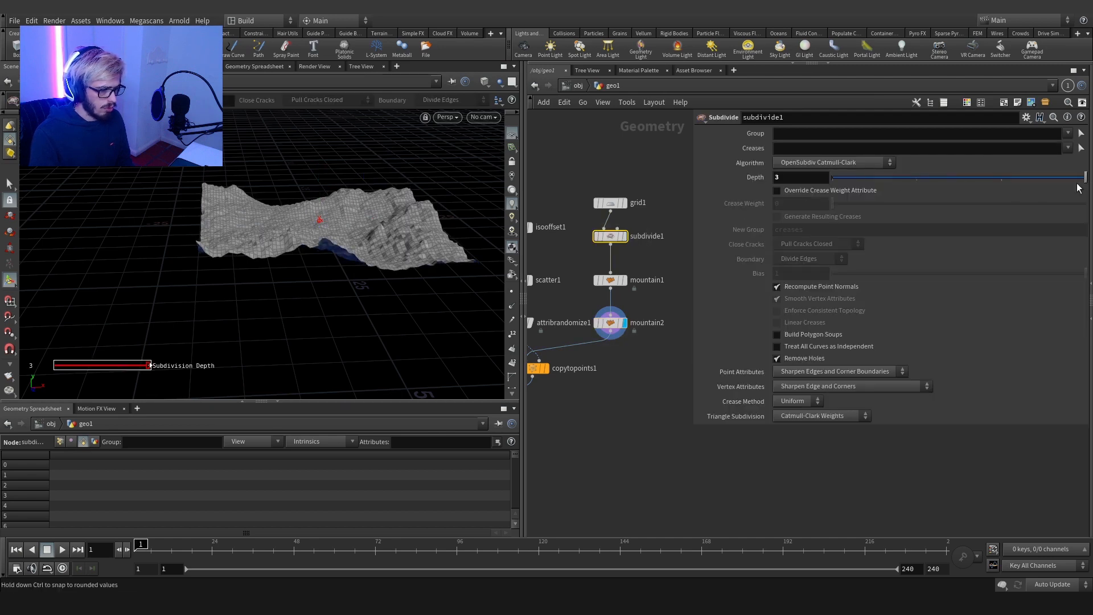
pyautogui.scroll(8, 383, 237)
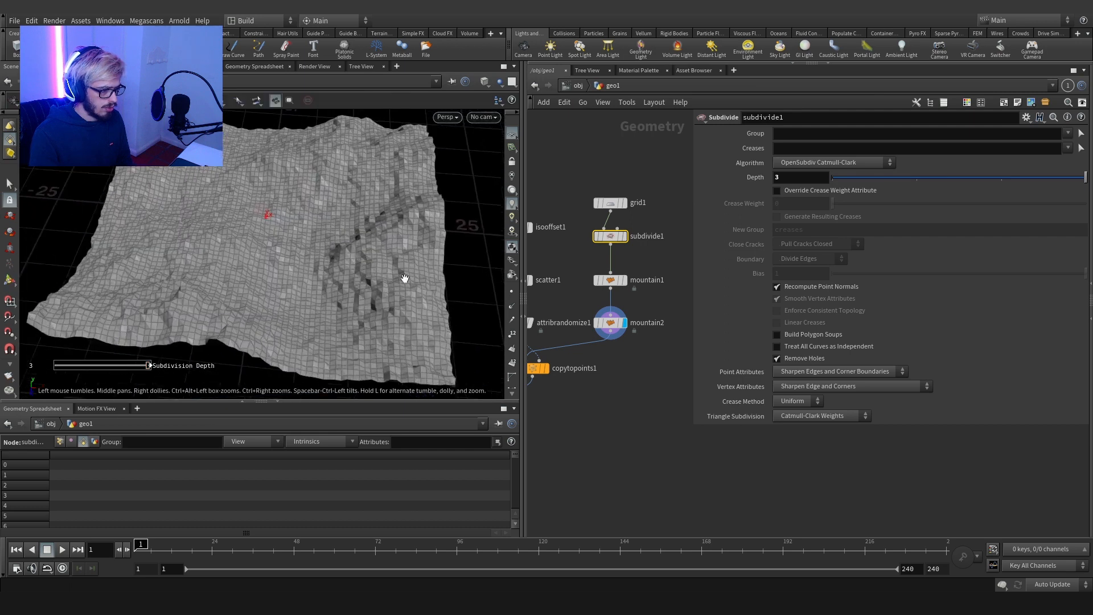
pyautogui.scroll(-3, 358, 261)
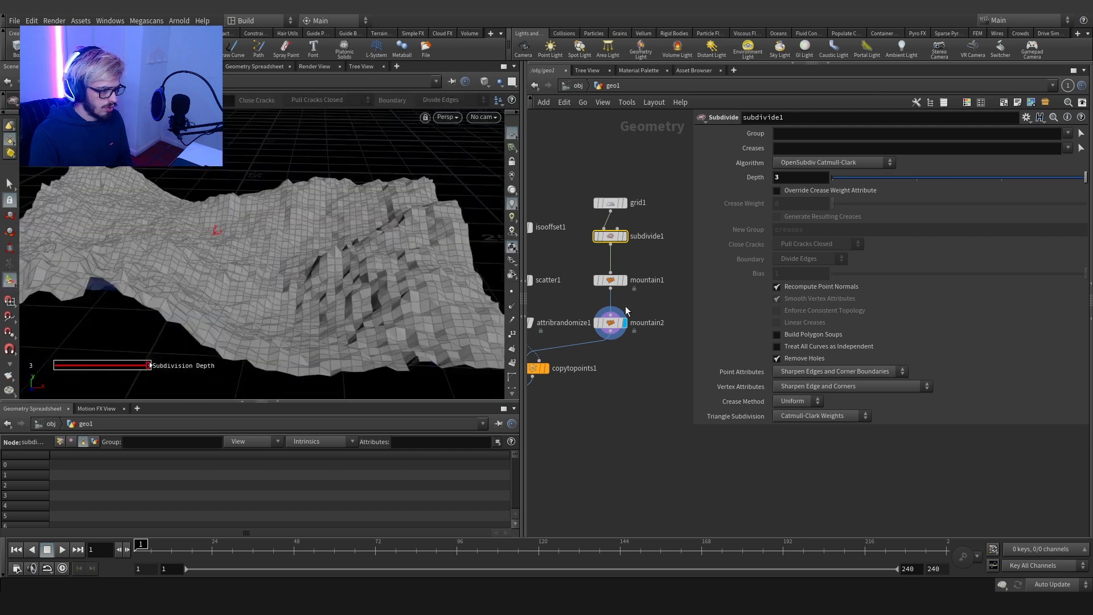
# Step: Adjust the noise of mountain2 and display copytopoints1 to view the copied grids
pyautogui.click(610, 323)
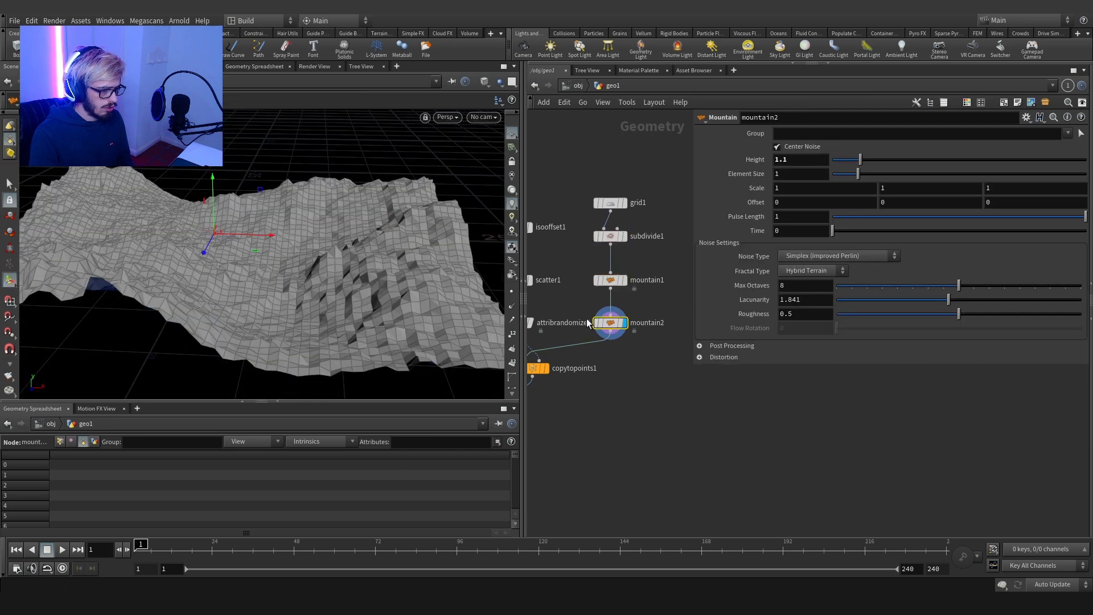
pyautogui.moveTo(871, 166); pyautogui.dragTo(943, 193)
pyautogui.moveTo(553, 374); pyautogui.dragTo(628, 326, button='middle')
pyautogui.click(627, 322)
pyautogui.click(617, 322)
pyautogui.scroll(-3, 344, 237)
pyautogui.keyDown('alt'); pyautogui.moveTo(343, 237); pyautogui.dragTo(289, 201); pyautogui.keyUp('alt')
# Step: Display booleanfracture1 and inspect the fractured boxes from several angles
pyautogui.moveTo(598, 433); pyautogui.dragTo(660, 378, button='middle')
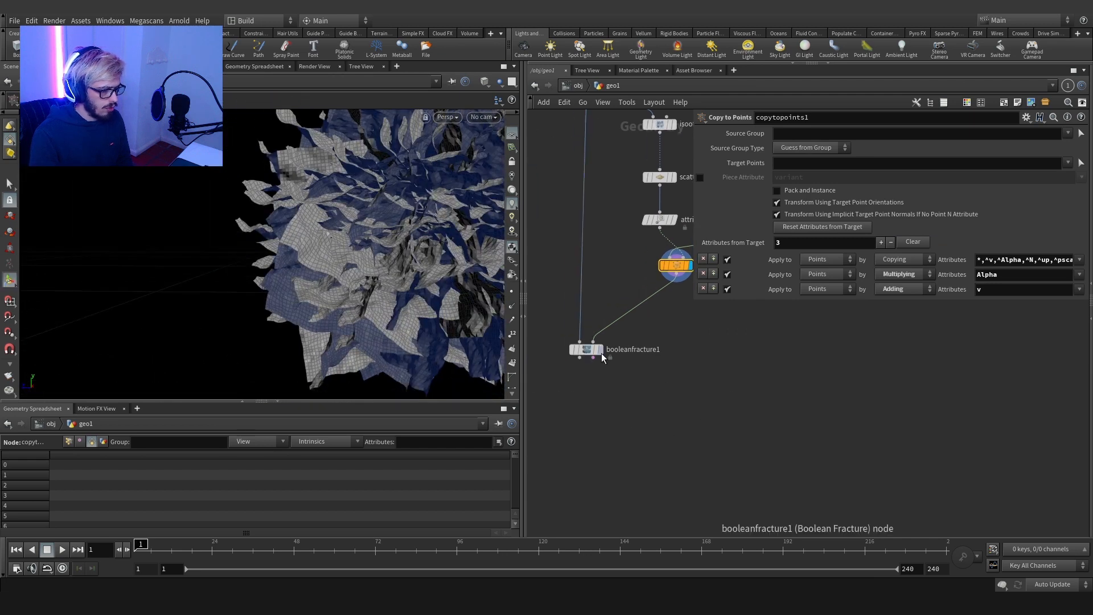
pyautogui.moveTo(586, 350)
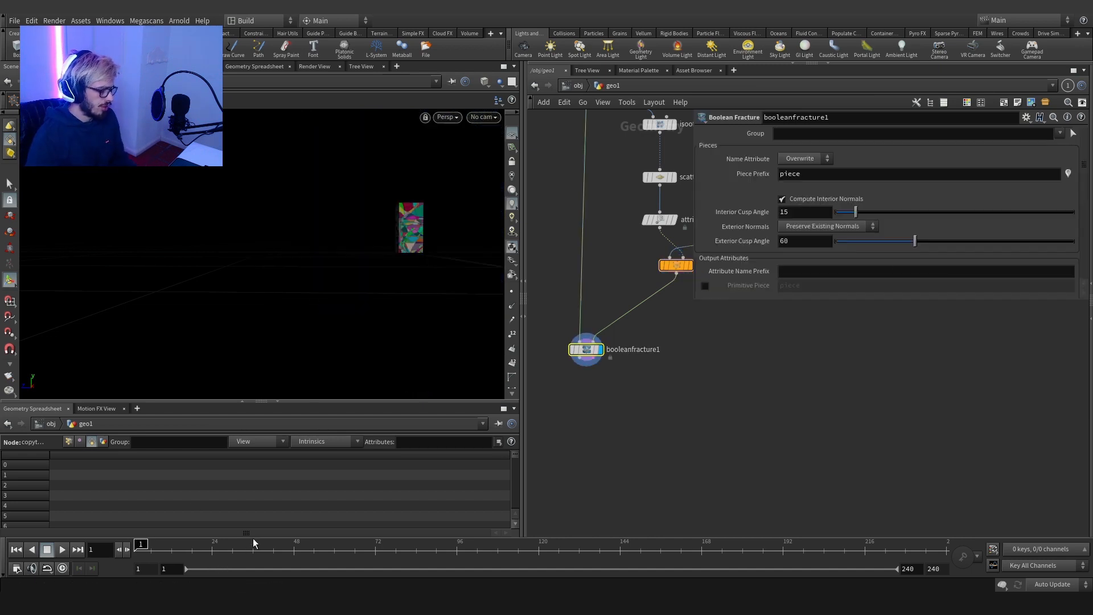
pyautogui.scroll(5, 415, 239)
pyautogui.moveTo(415, 239); pyautogui.dragTo(469, 227)
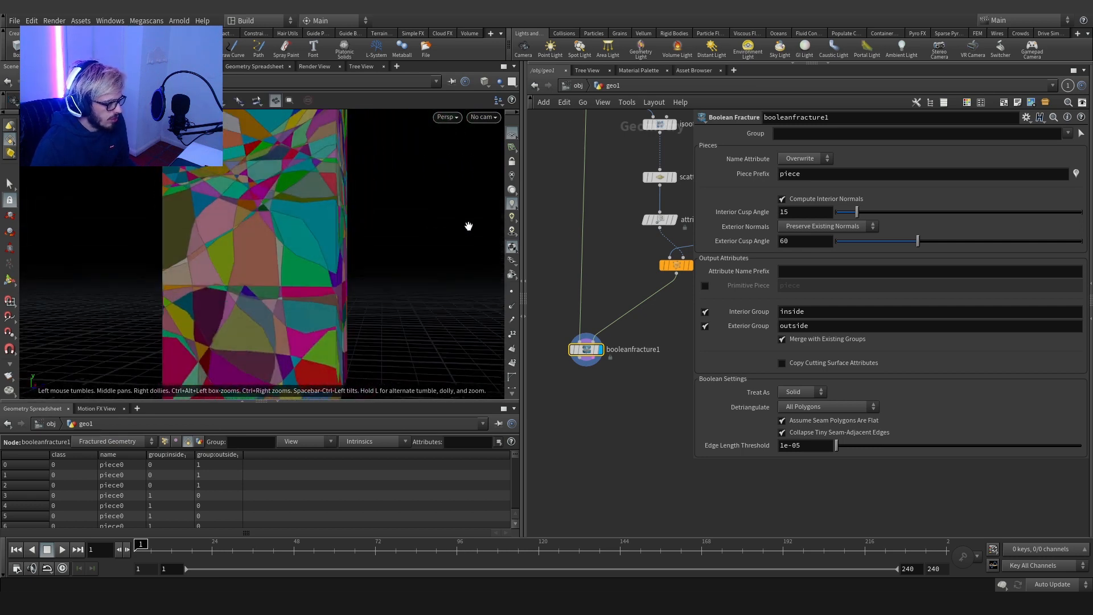
pyautogui.moveTo(317, 251); pyautogui.dragTo(188, 220)
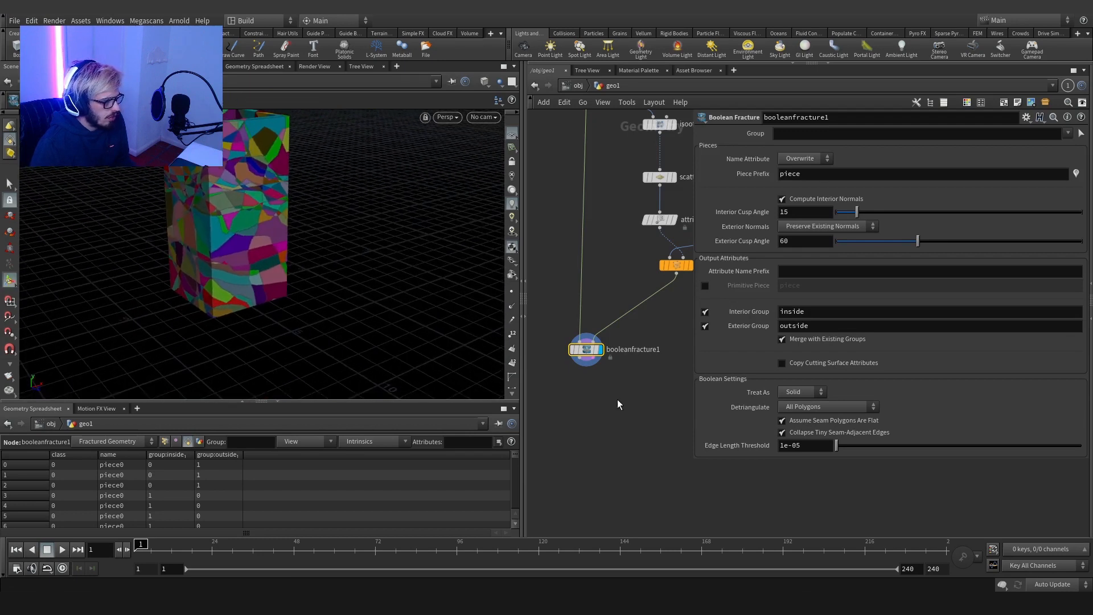
pyautogui.scroll(-4, 570, 365)
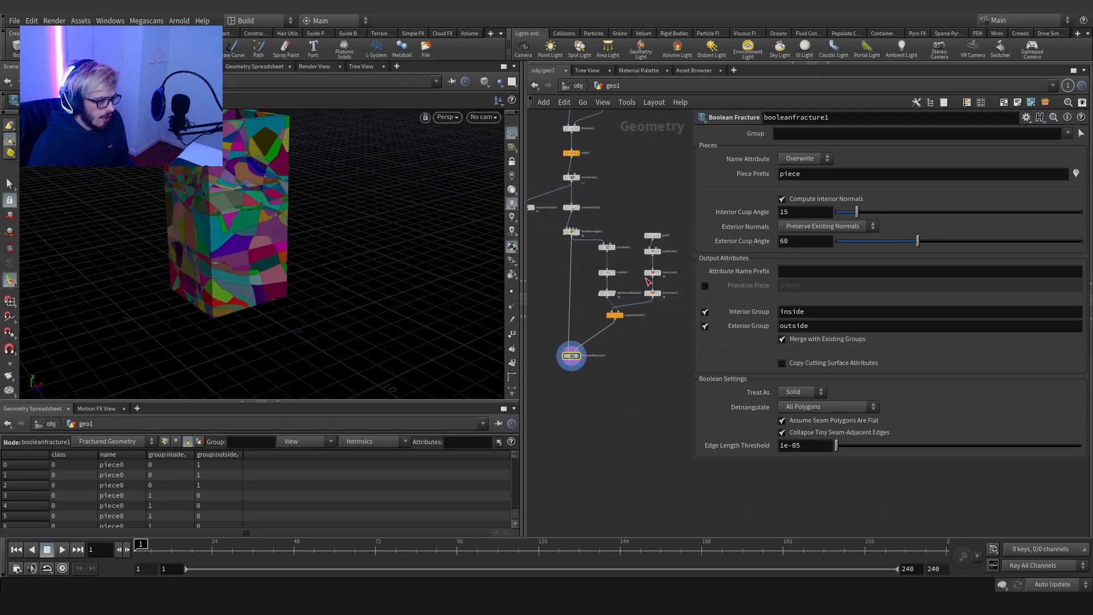
# Step: Set the Name Attribute of booleanfracture1 to Append and its Piece Prefix to an underscore
pyautogui.click(803, 159)
pyautogui.click(794, 181)
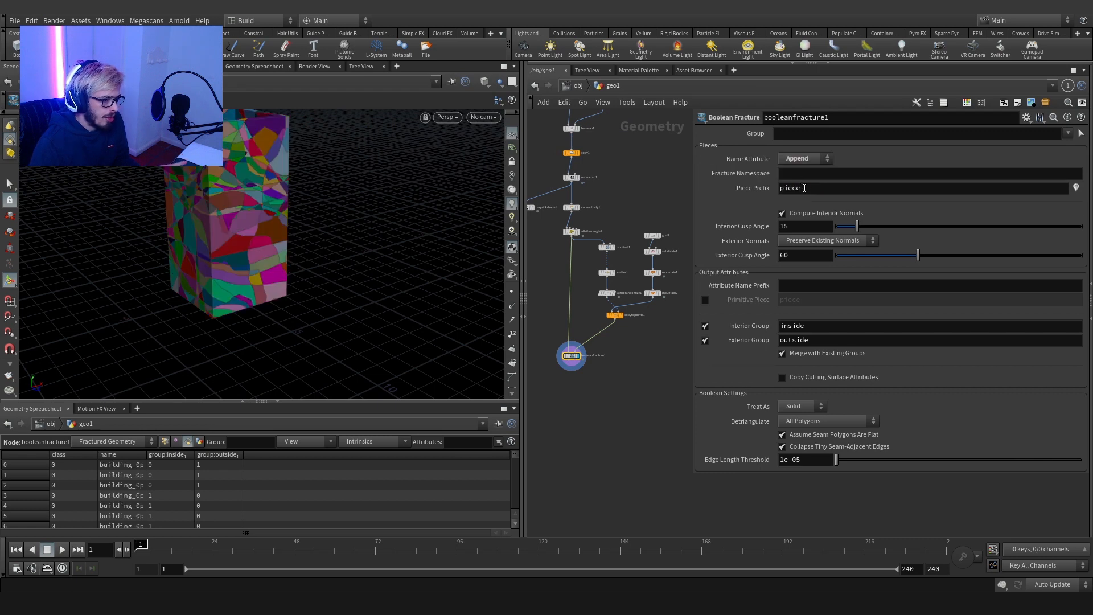
pyautogui.doubleClick(804, 188)
pyautogui.write('_')
pyautogui.press('Return')
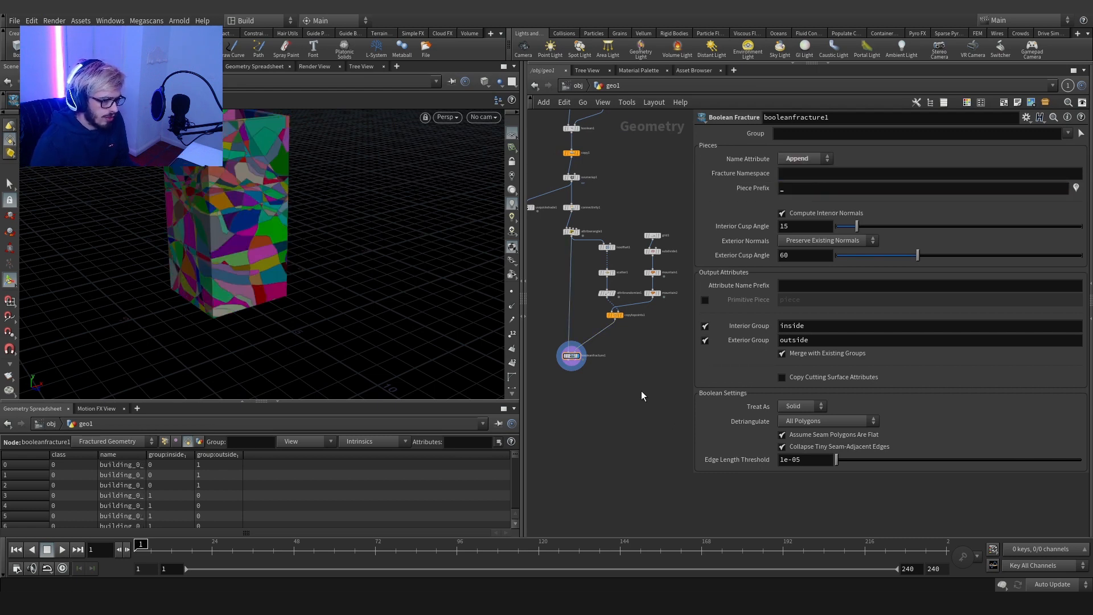
# Step: Widen the name column of the geometry spreadsheet and sort by it to examine the piece names
pyautogui.doubleClick(797, 188)
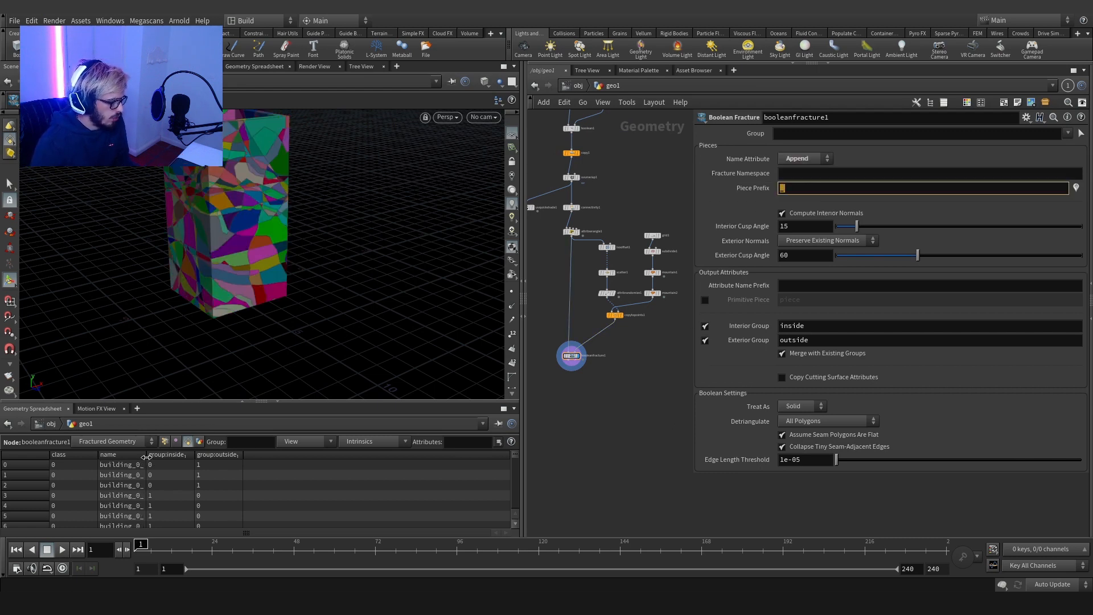
pyautogui.moveTo(146, 457); pyautogui.dragTo(208, 454)
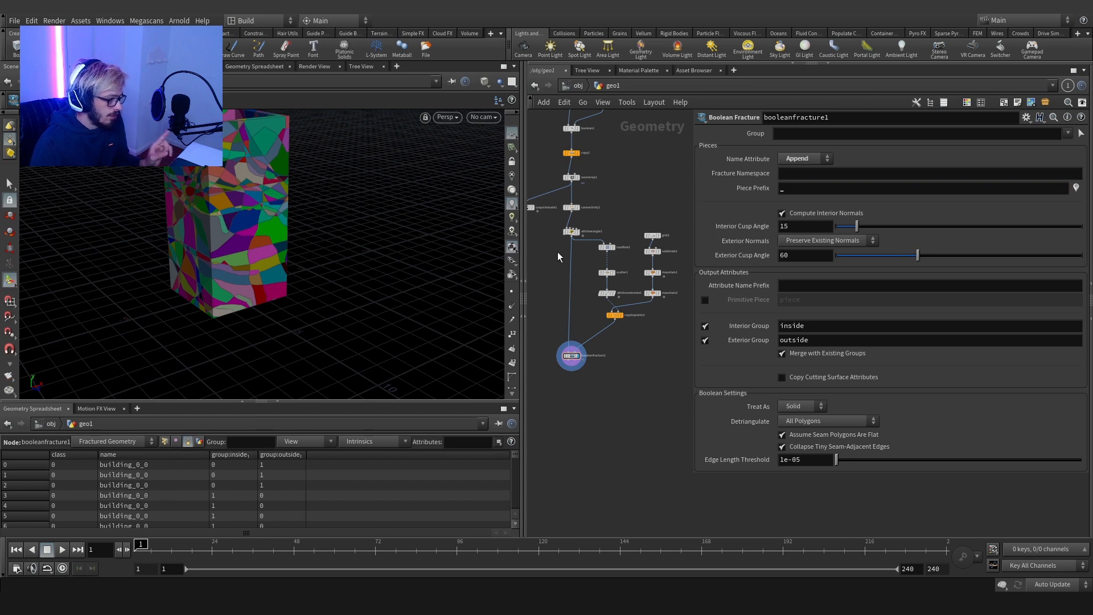
pyautogui.click(161, 454)
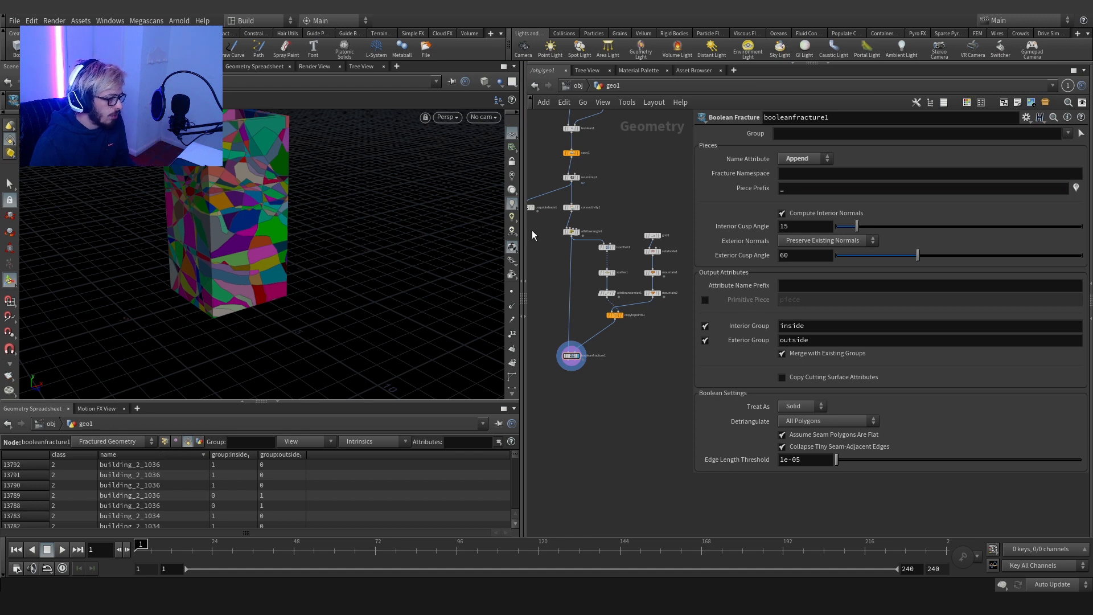
# Step: Add the line s@name_orig = s@name; to the VEXpression of attribwrangle1
pyautogui.click(572, 231)
pyautogui.click(882, 207)
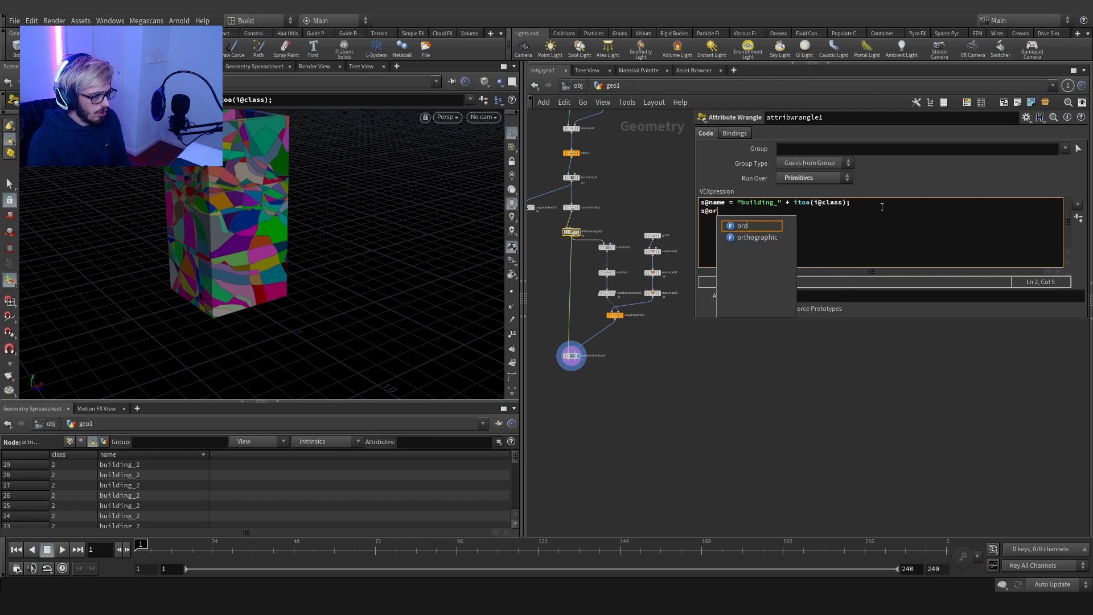
pyautogui.press('BackSpace')
pyautogui.press('BackSpace')
pyautogui.press('BackSpace')
pyautogui.write('name_orig = s')
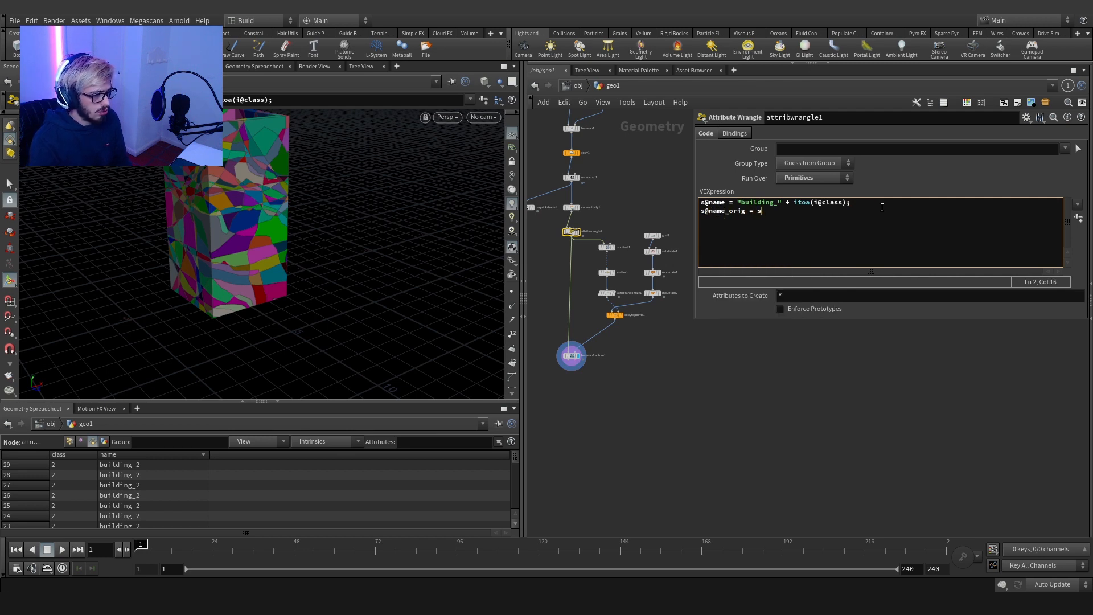
pyautogui.write('@name;')
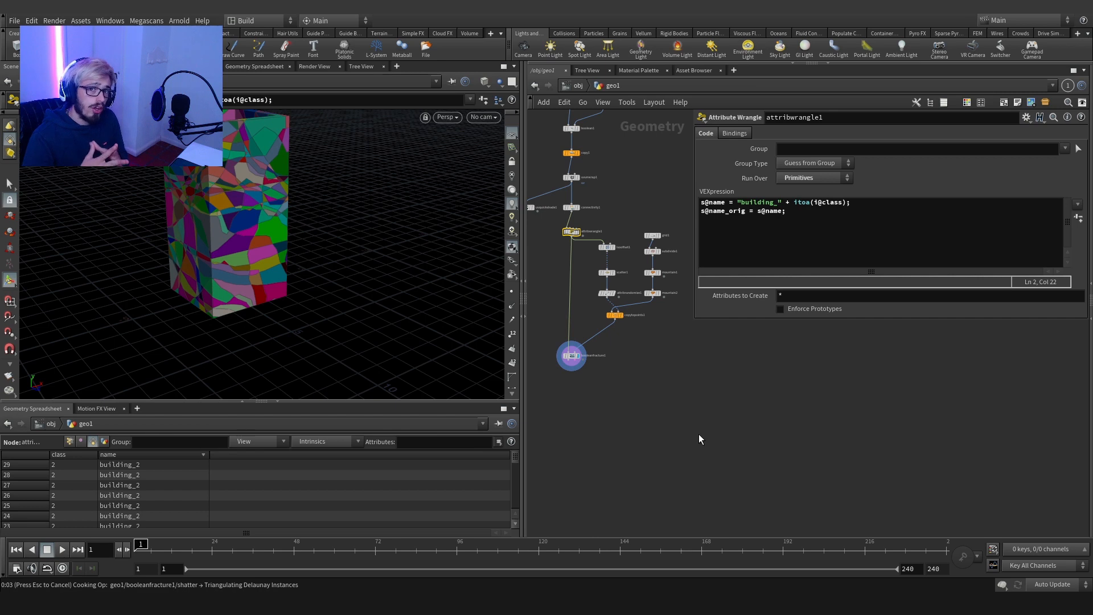
pyautogui.keyDown('alt'); pyautogui.moveTo(291, 244); pyautogui.dragTo(247, 224); pyautogui.keyUp('alt')
pyautogui.moveTo(646, 394); pyautogui.dragTo(648, 370, button='middle')
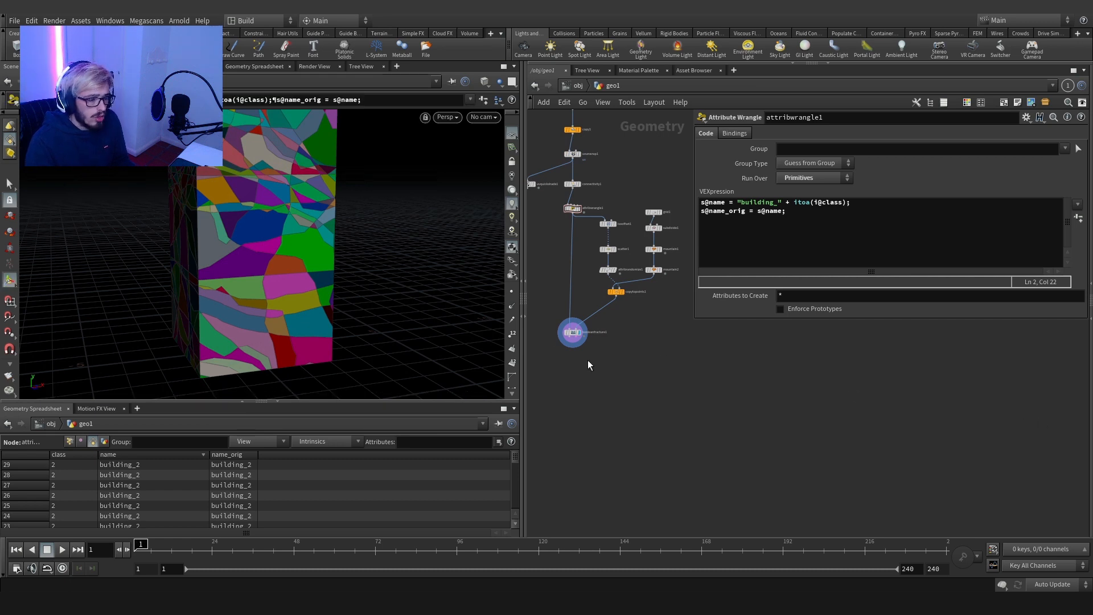
# Step: Add an Assemble node after booleanfracture1 with Create Name Attribute off and Create Packed Geometry on
pyautogui.moveTo(588, 360); pyautogui.dragTo(660, 323, button='middle')
pyautogui.press('Tab')
pyautogui.write('ass')
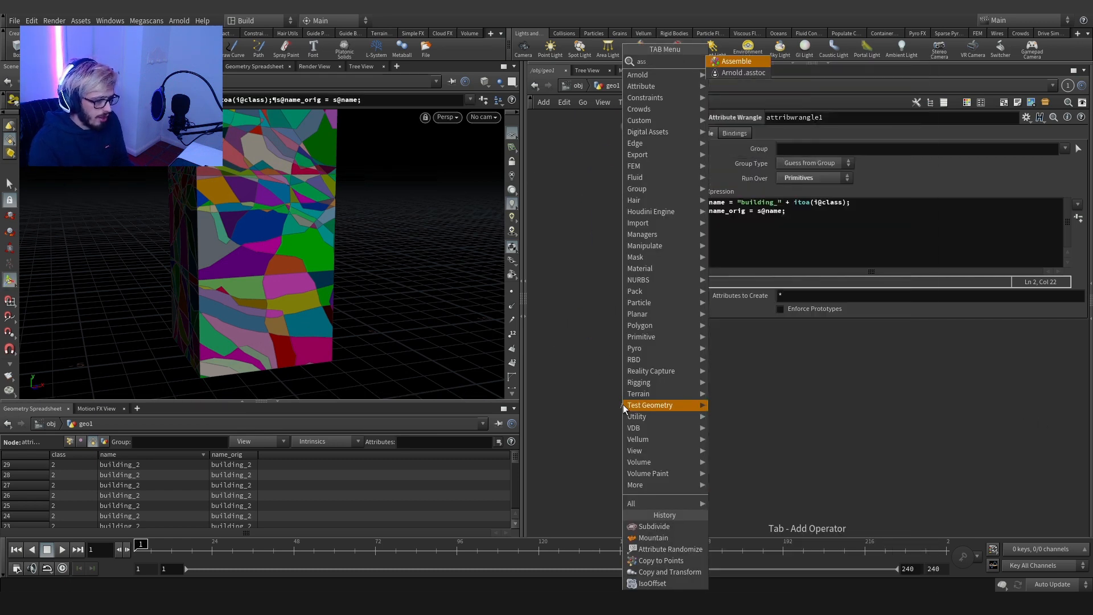
pyautogui.press('Return')
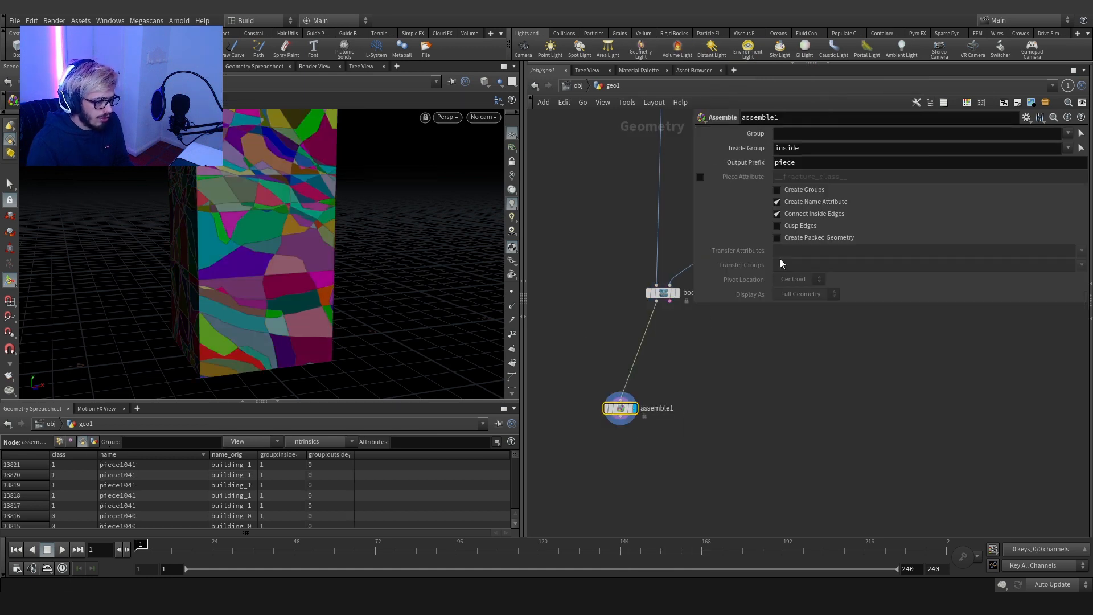
pyautogui.click(777, 237)
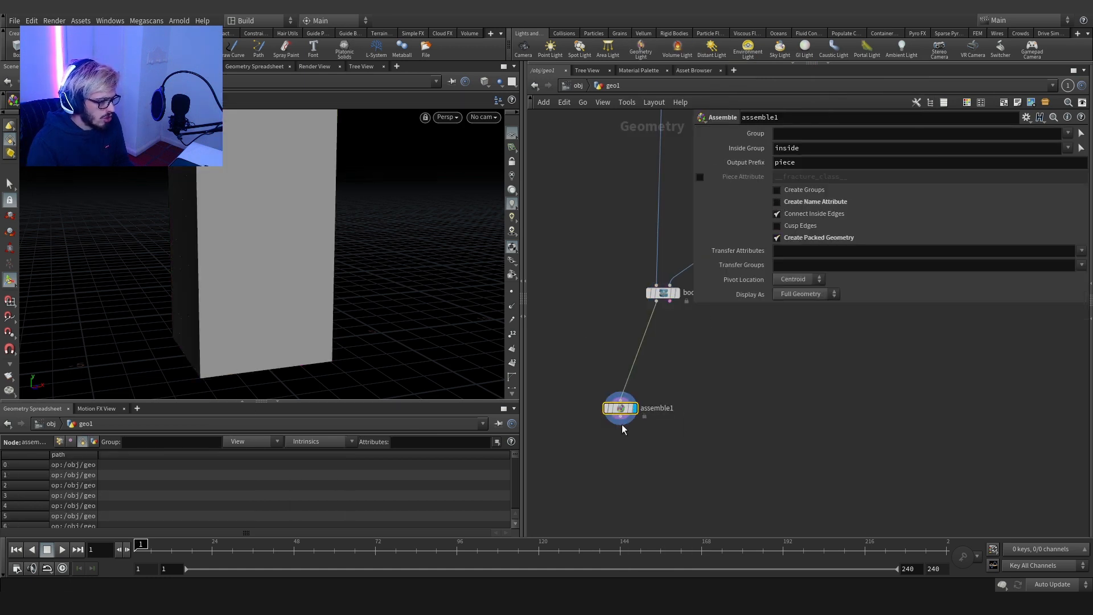
# Step: Preview the separated fracture pieces with a temporary Exploded View node after assemble1, and delete that node
pyautogui.moveTo(622, 426); pyautogui.dragTo(722, 420, button='middle')
pyautogui.press('Tab')
pyautogui.moveTo(617, 440)
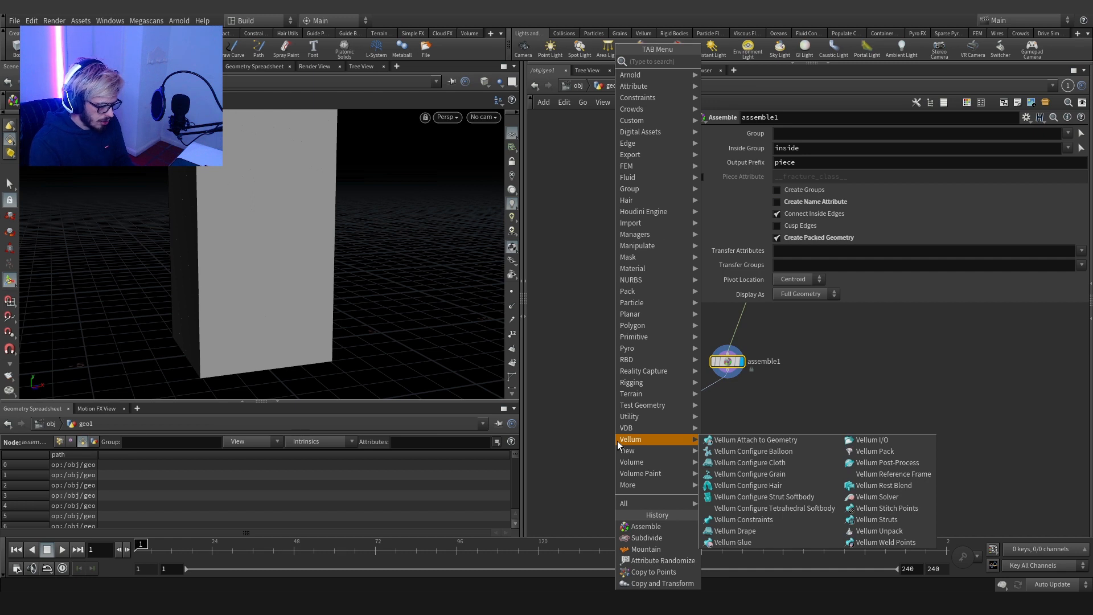
pyautogui.write('explo')
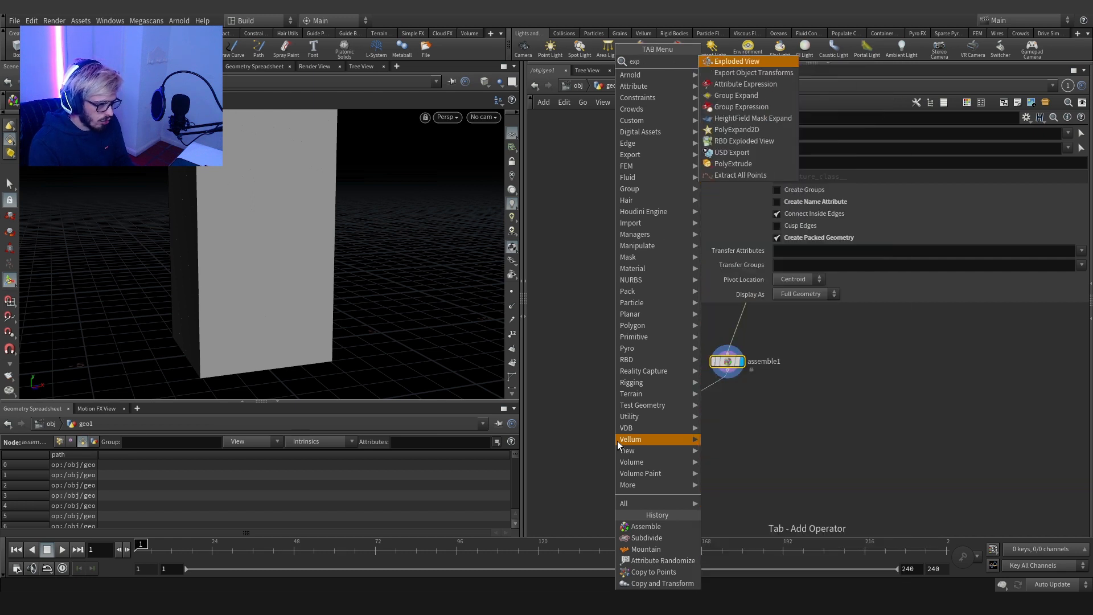
pyautogui.press('Return')
pyautogui.click(632, 425)
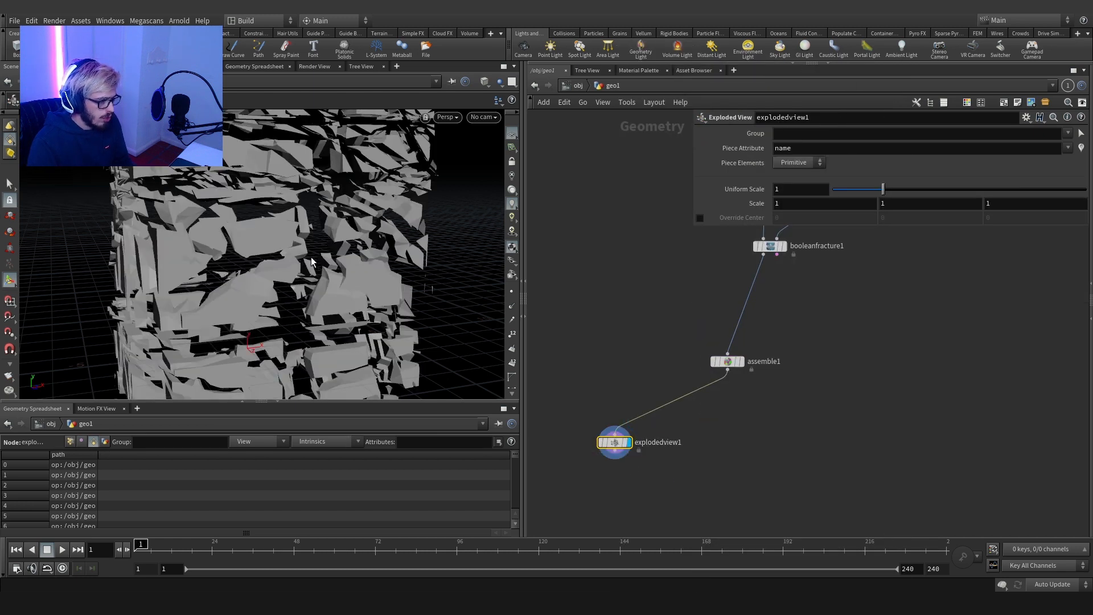
pyautogui.keyDown('alt'); pyautogui.moveTo(323, 279); pyautogui.dragTo(353, 188); pyautogui.keyUp('alt')
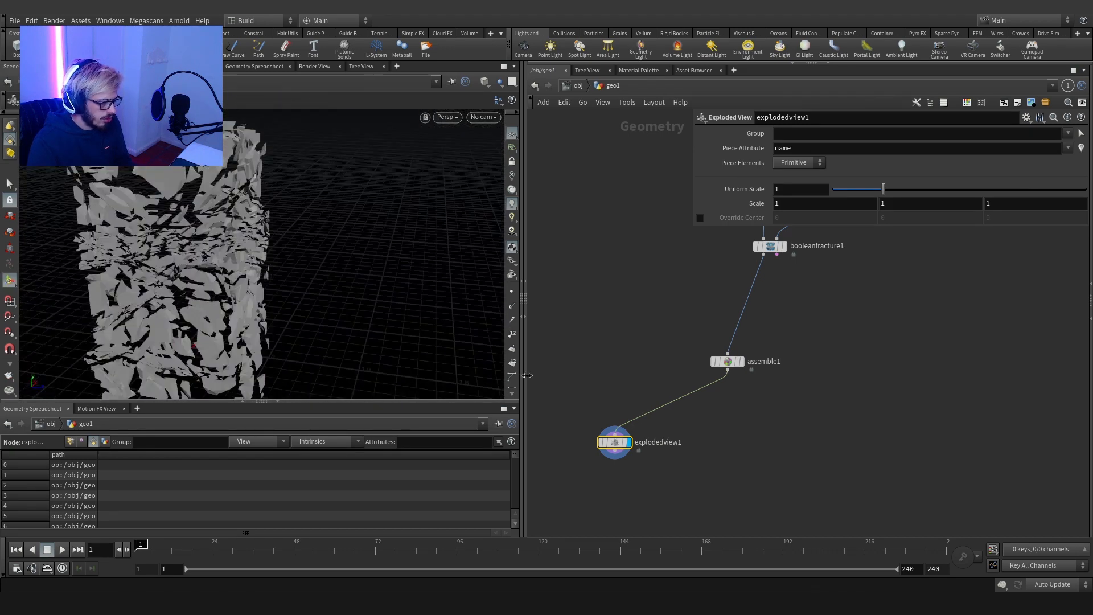
pyautogui.moveTo(732, 411); pyautogui.dragTo(595, 463, button='middle')
pyautogui.press('Delete')
# Step: Branch a PolyReduce node off the first output of booleanfracture1 and display its result
pyautogui.click(595, 290)
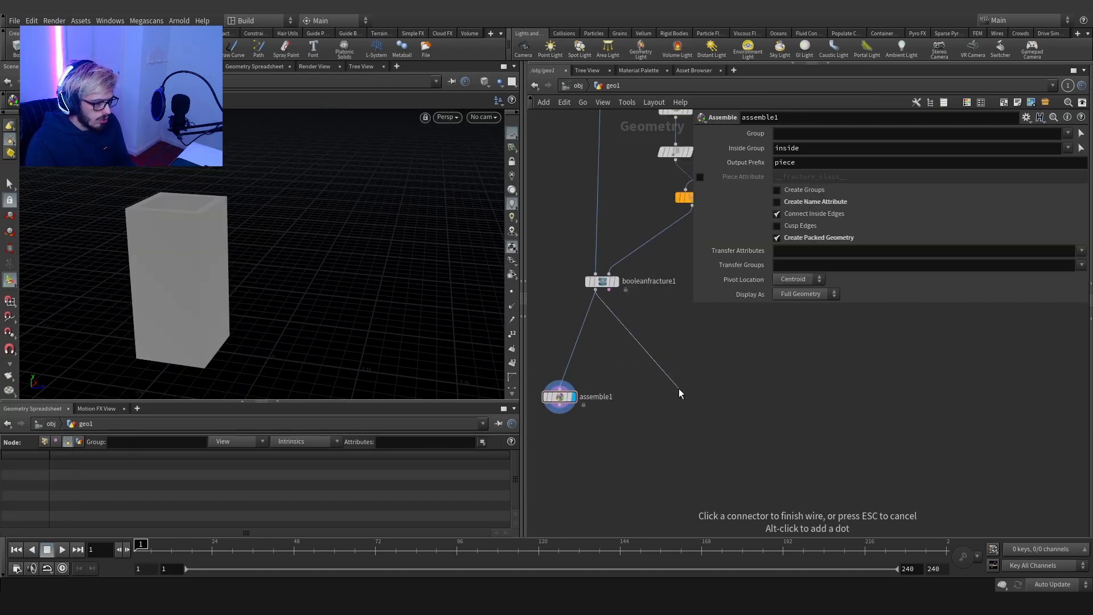
pyautogui.press('Tab')
pyautogui.write('poly')
pyautogui.press('Return')
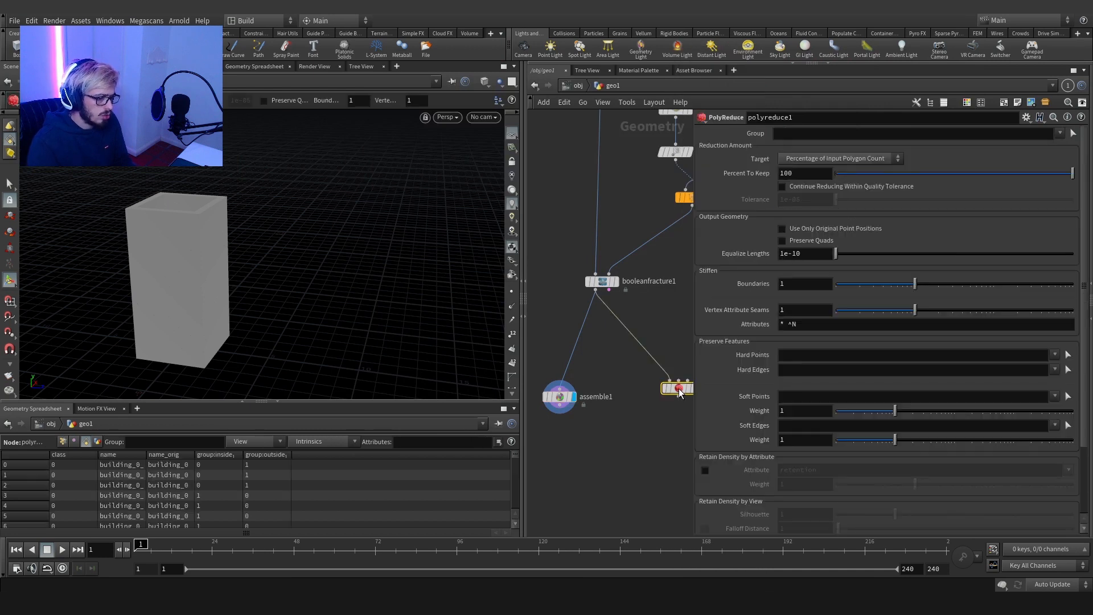
pyautogui.moveTo(679, 388); pyautogui.dragTo(653, 403)
pyautogui.moveTo(664, 370); pyautogui.dragTo(597, 348, button='middle')
pyautogui.click(599, 379)
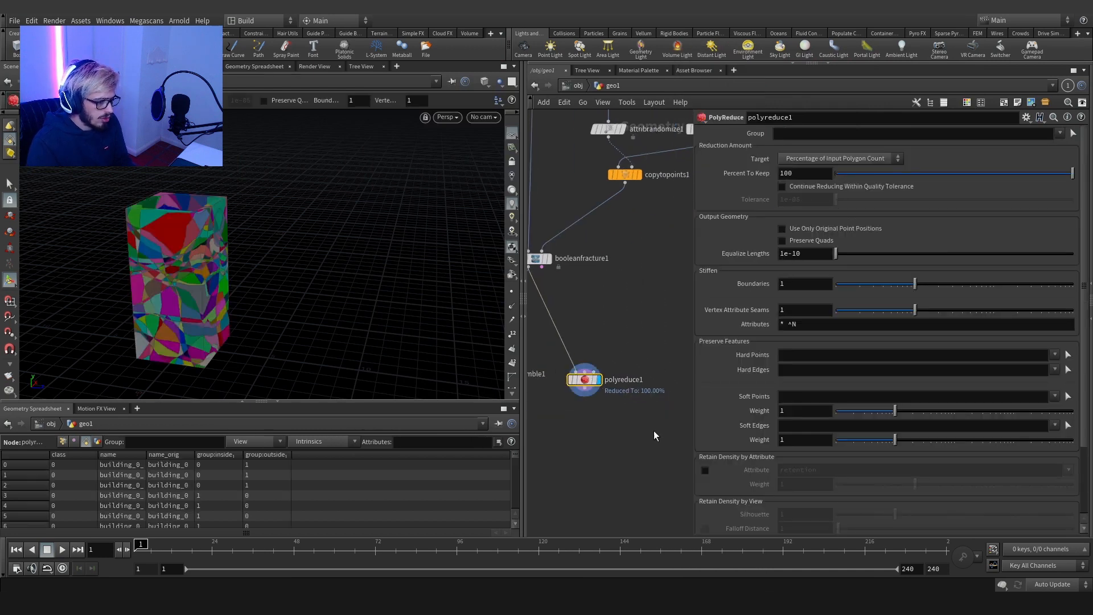
# Step: Set the Percent To Keep of polyreduce1 to 50
pyautogui.write('50')
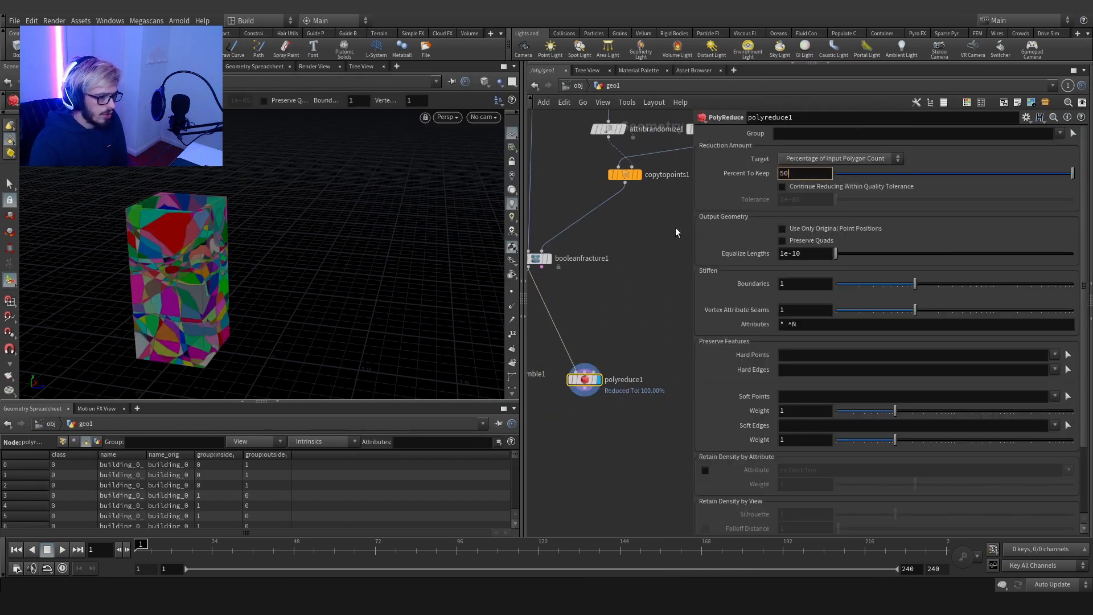
pyautogui.press('Return')
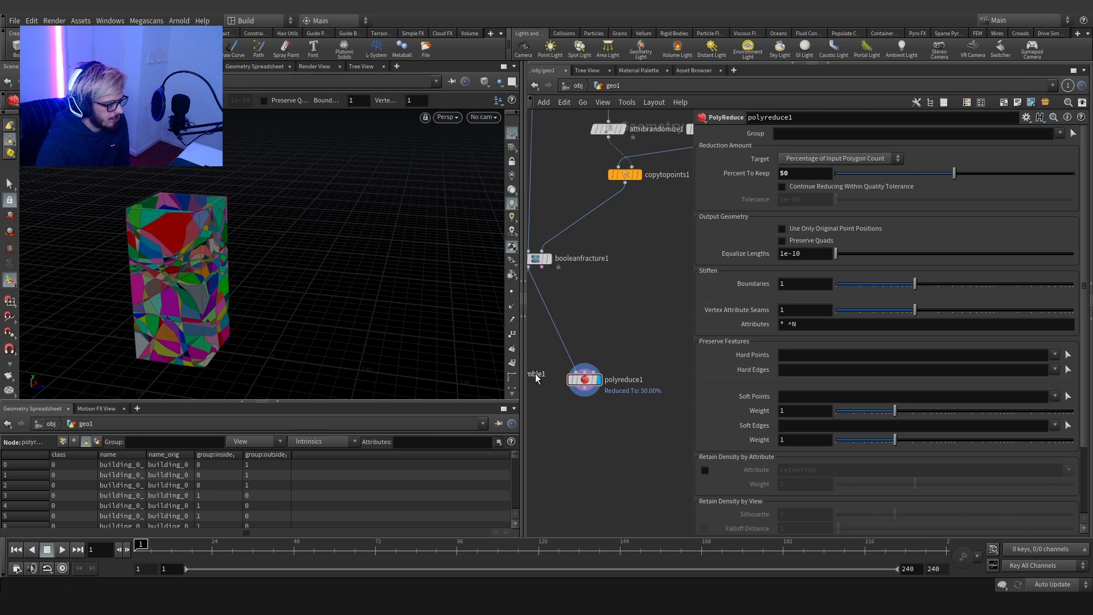
pyautogui.moveTo(581, 381); pyautogui.dragTo(584, 375)
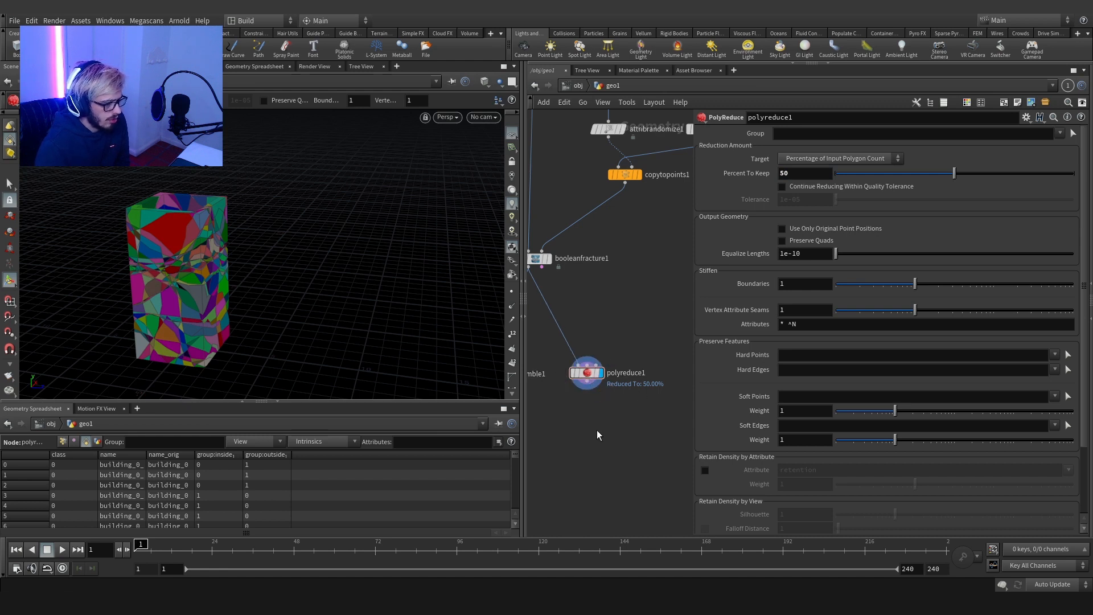
# Step: Compare the geometry information of polyreduce1 and booleanfracture1, and examine the reduced pieces up close
pyautogui.moveTo(596, 429); pyautogui.dragTo(622, 417, button='middle')
pyautogui.middleClick(623, 367)
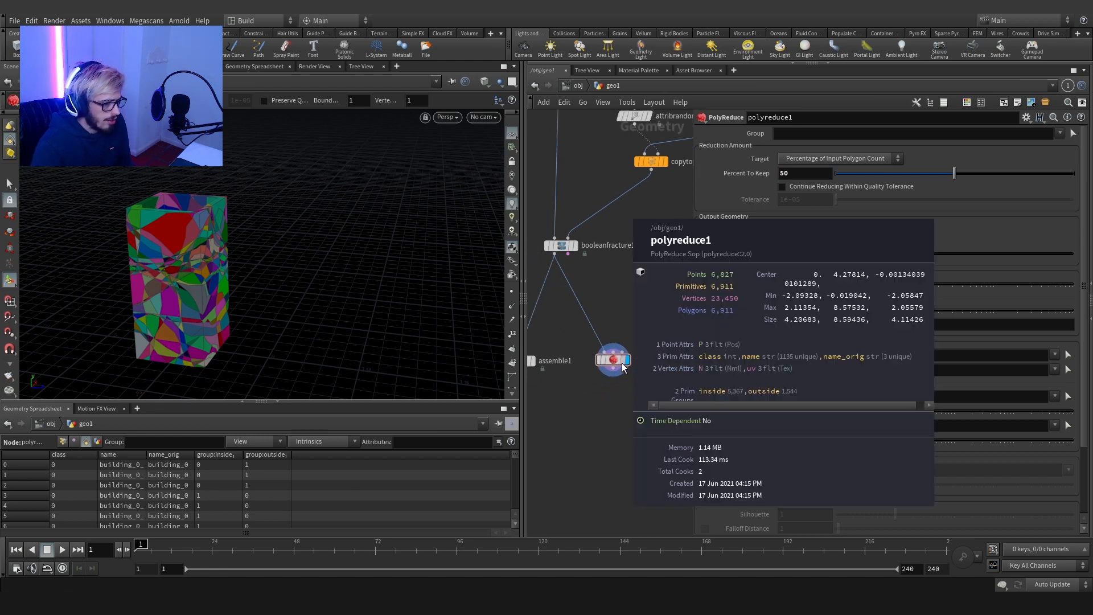
pyautogui.middleClick(562, 250)
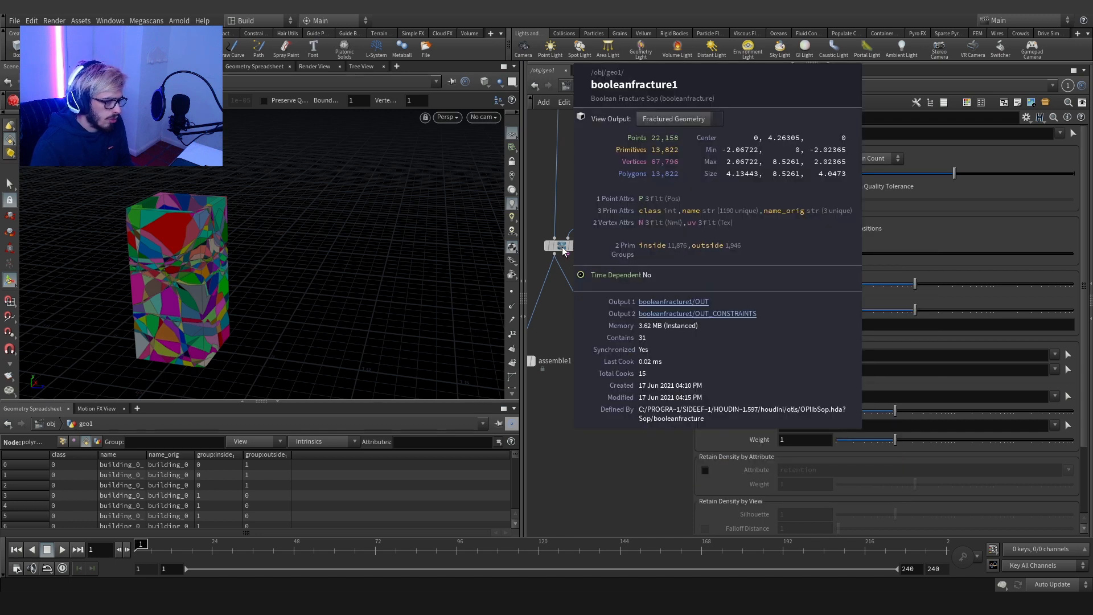
pyautogui.moveTo(605, 398); pyautogui.dragTo(616, 310, button='middle')
pyautogui.scroll(8, 172, 259)
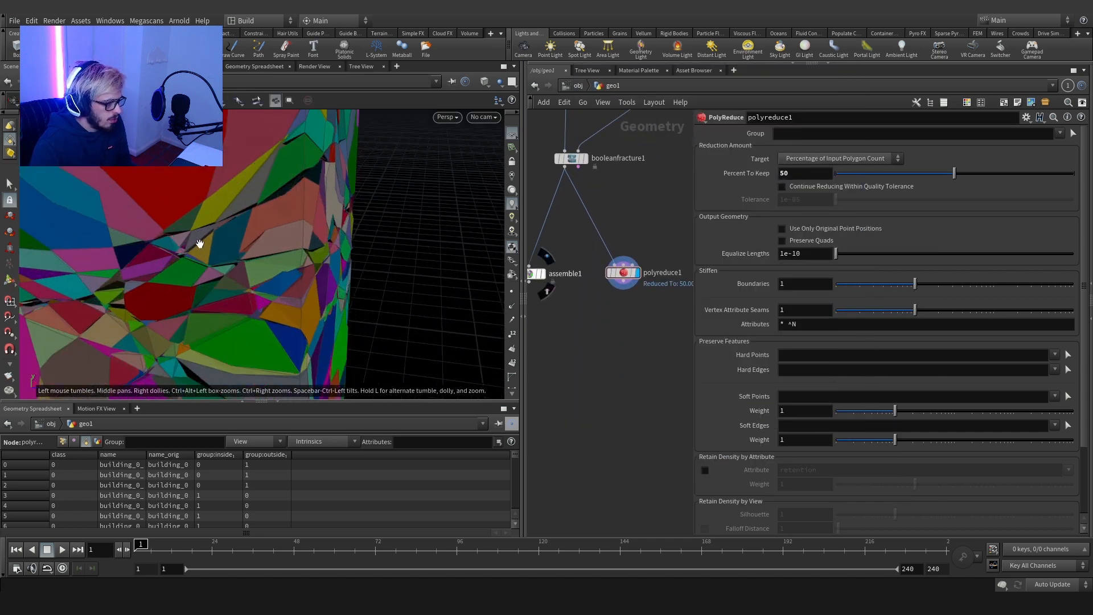
pyautogui.scroll(3, 200, 244)
pyautogui.scroll(5, 254, 244)
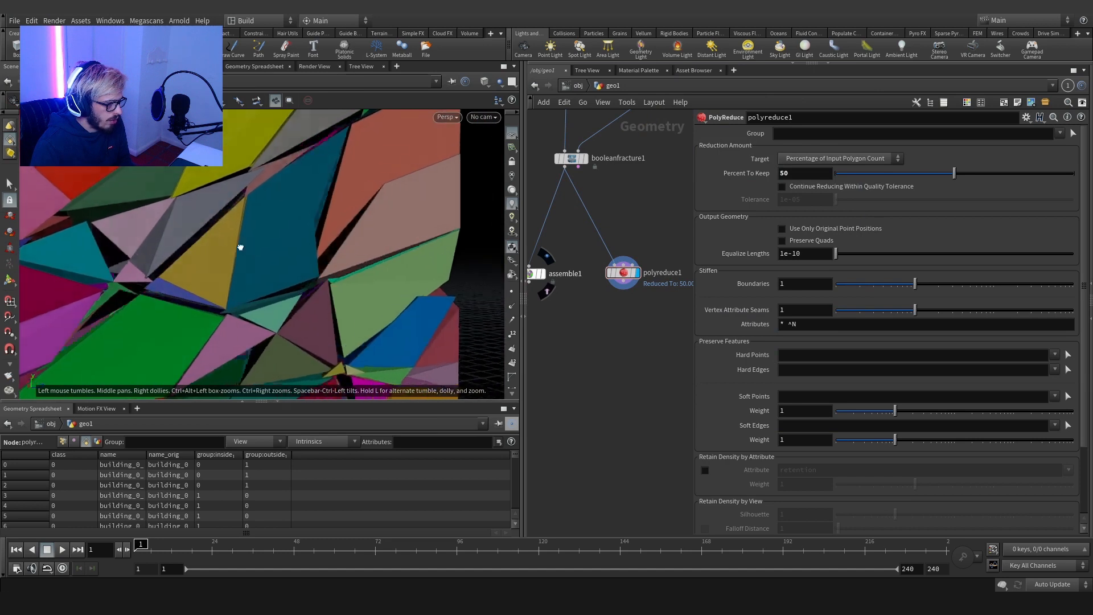
pyautogui.press('Return')
# Step: Set the Percent To Keep of polyreduce1 to 75 and check the reduced pieces from another side
pyautogui.click(818, 178)
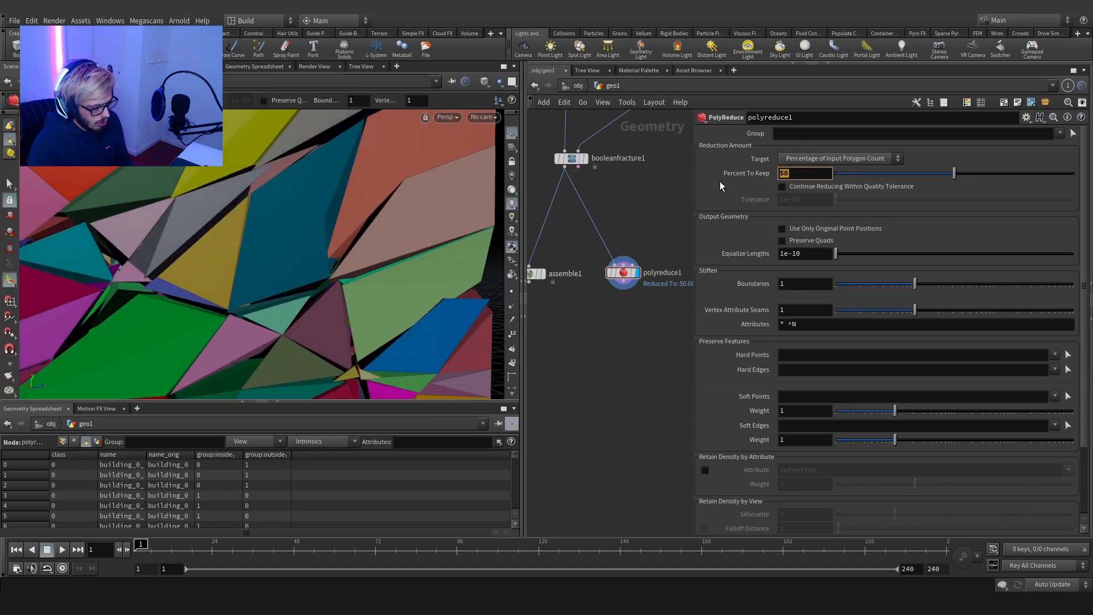
pyautogui.write('75')
pyautogui.press('Return')
pyautogui.press('Escape')
pyautogui.scroll(-5, 168, 273)
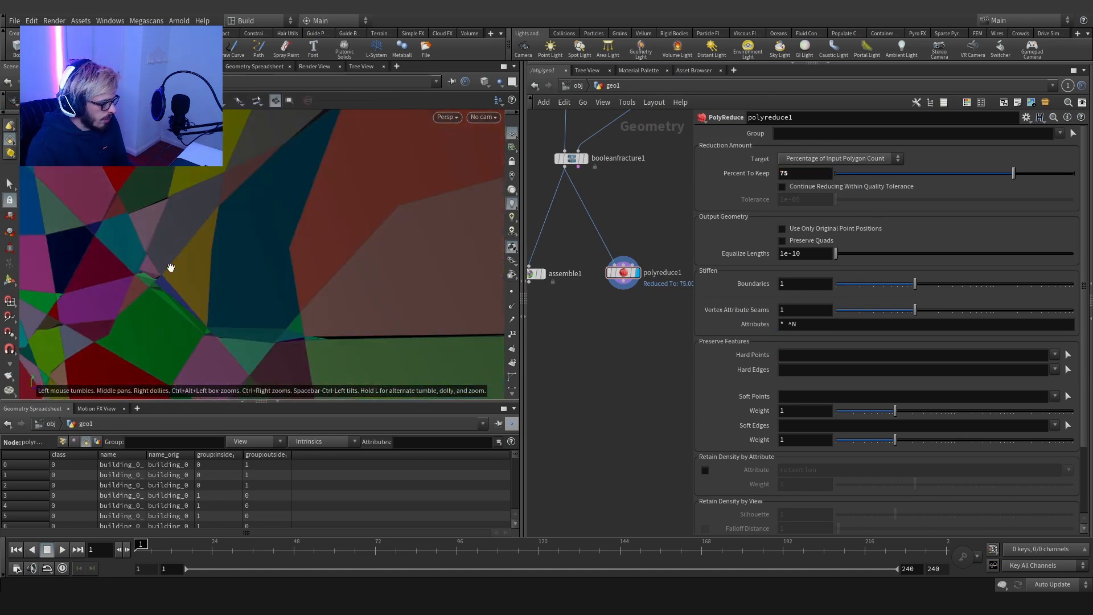
pyautogui.keyDown('alt'); pyautogui.moveTo(242, 254); pyautogui.dragTo(455, 293); pyautogui.keyUp('alt')
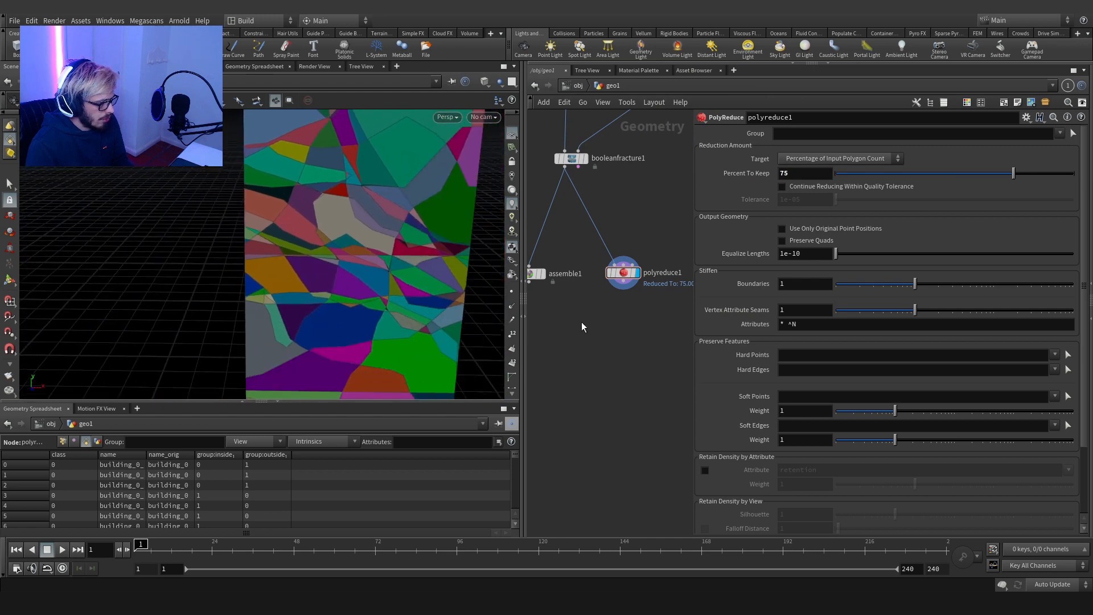
# Step: Add and display an Assemble node after polyreduce1, with Create Name Attribute off and Create Packed Geometry on
pyautogui.scroll(-4, 599, 327)
pyautogui.scroll(3, 610, 329)
pyautogui.press('Tab')
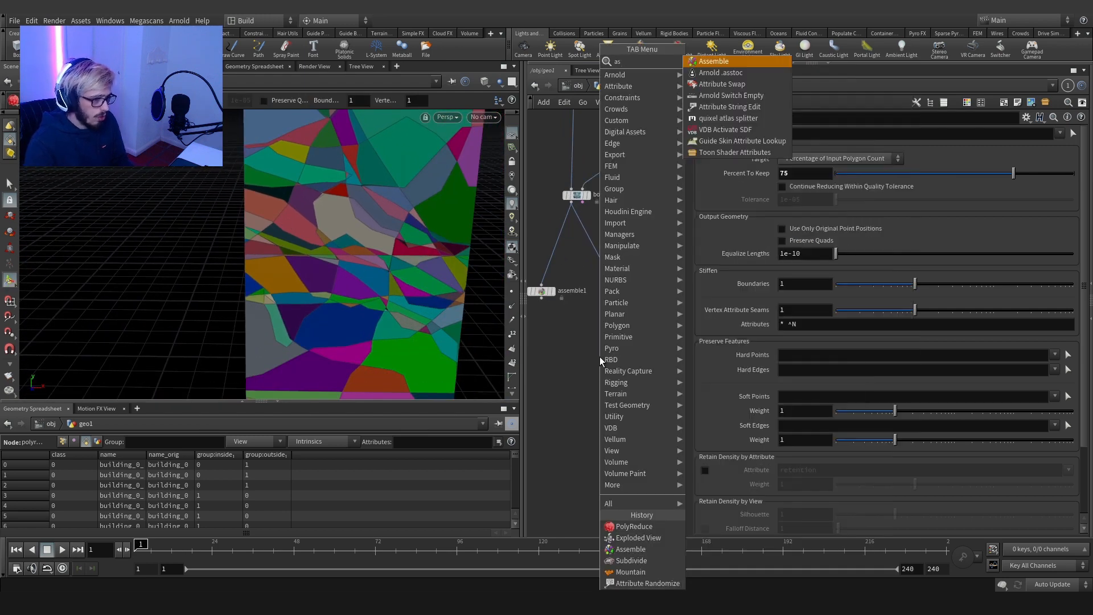
pyautogui.click(623, 338)
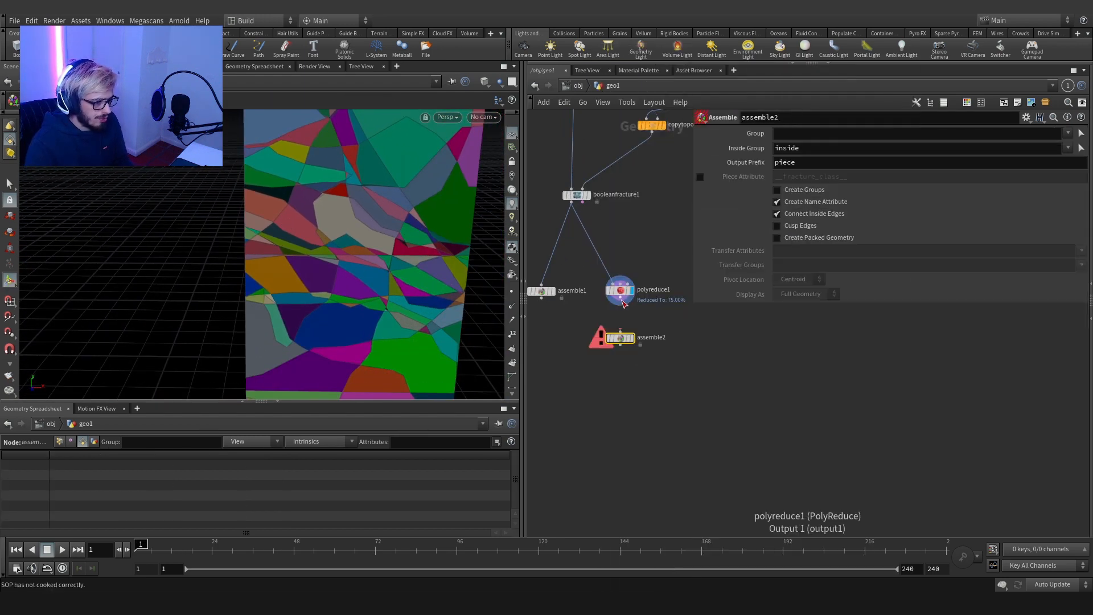
pyautogui.moveTo(620, 298); pyautogui.dragTo(620, 332)
pyautogui.click(634, 339)
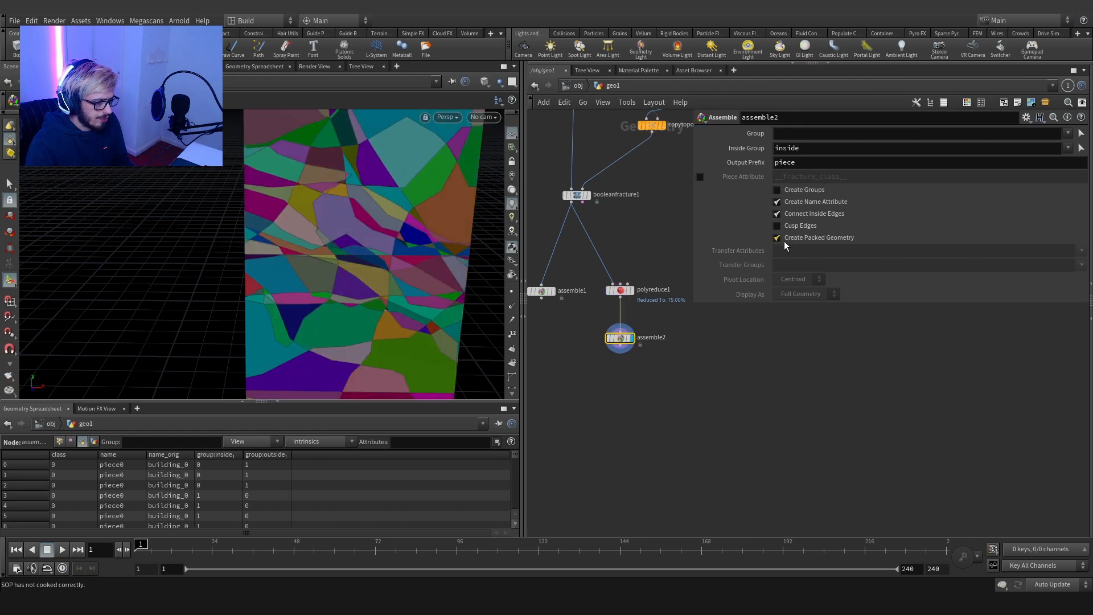
pyautogui.click(776, 202)
# Step: Add a Primitive node after assemble2, align it below that node and display it
pyautogui.moveTo(652, 370); pyautogui.dragTo(634, 303, button='middle')
pyautogui.click(601, 283)
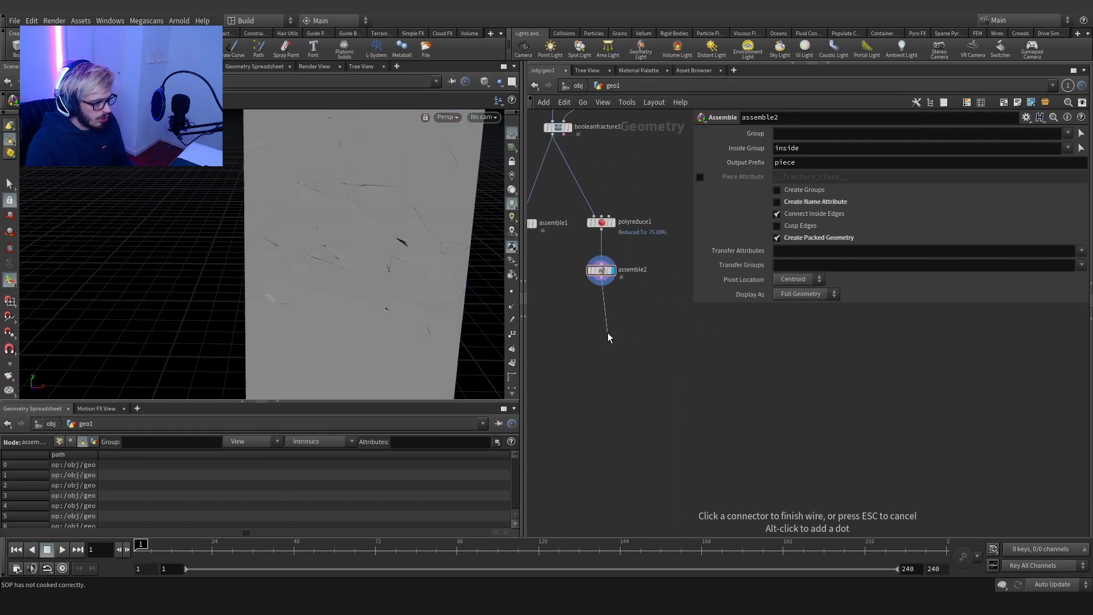
pyautogui.press('Tab')
pyautogui.write('prim')
pyautogui.press('Return')
pyautogui.click(607, 332)
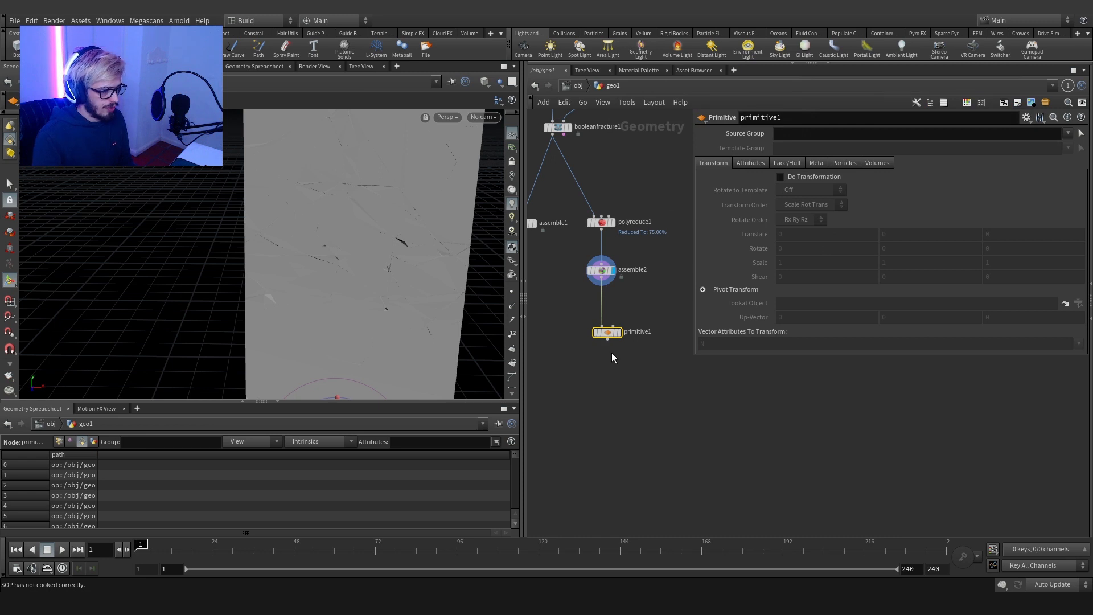
pyautogui.moveTo(618, 339); pyautogui.dragTo(612, 328)
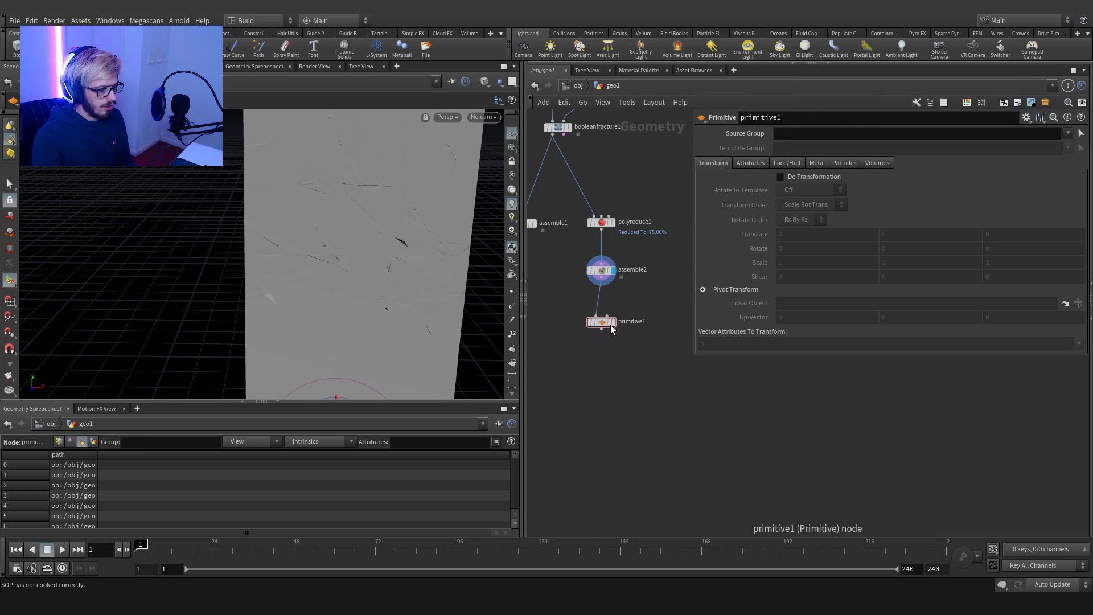
pyautogui.click(613, 322)
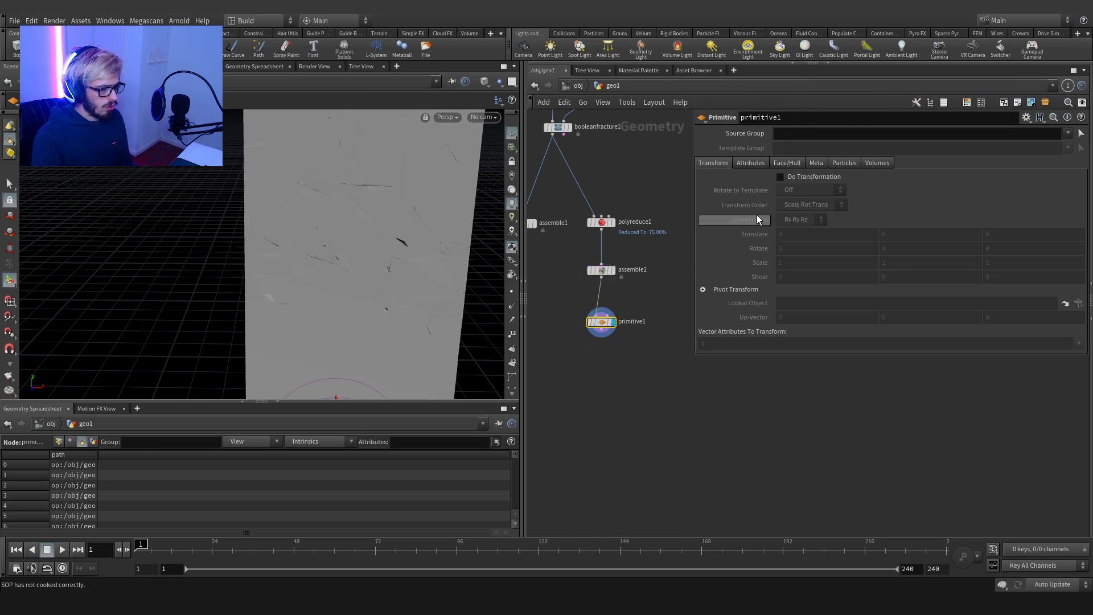
# Step: Enable Do Transformation on primitive1 and set its Scale to 0.95 on all three axes
pyautogui.click(780, 176)
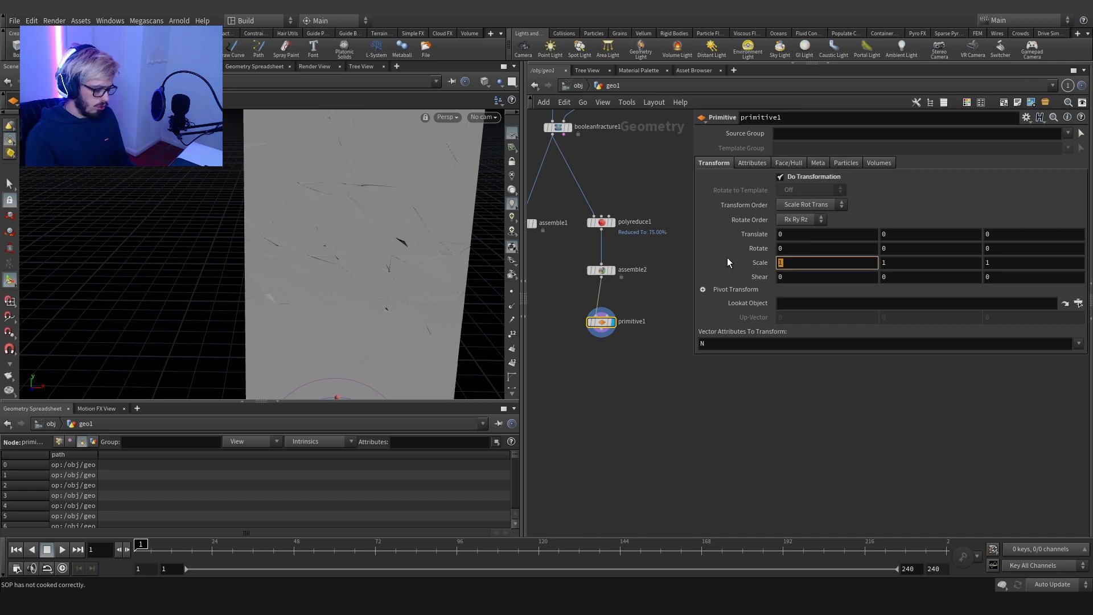
pyautogui.write('.95')
pyautogui.press('Tab')
pyautogui.write('.95.')
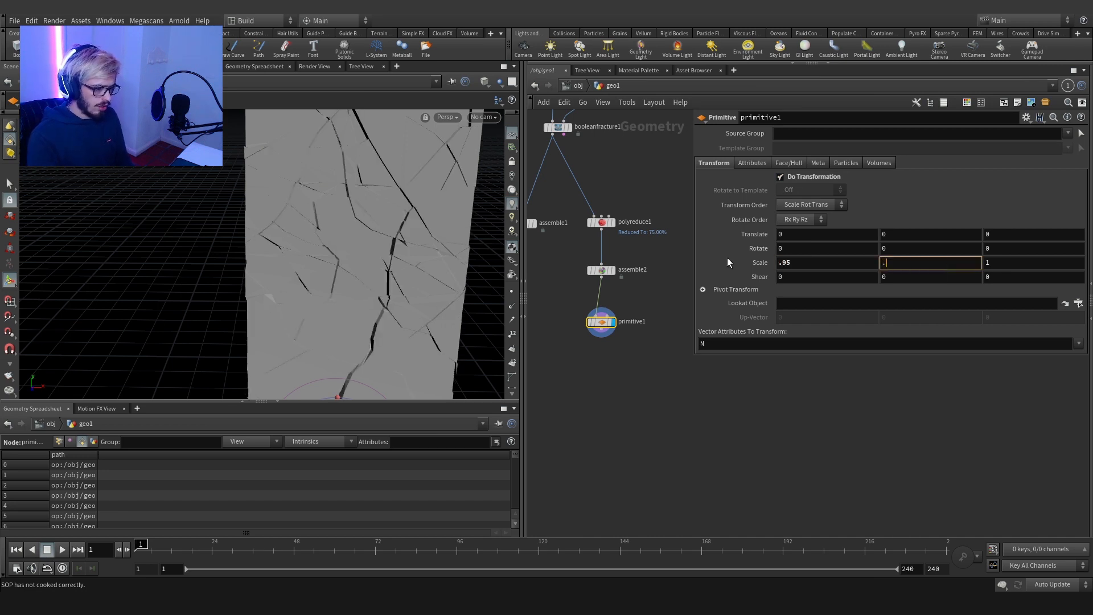
pyautogui.press('Tab')
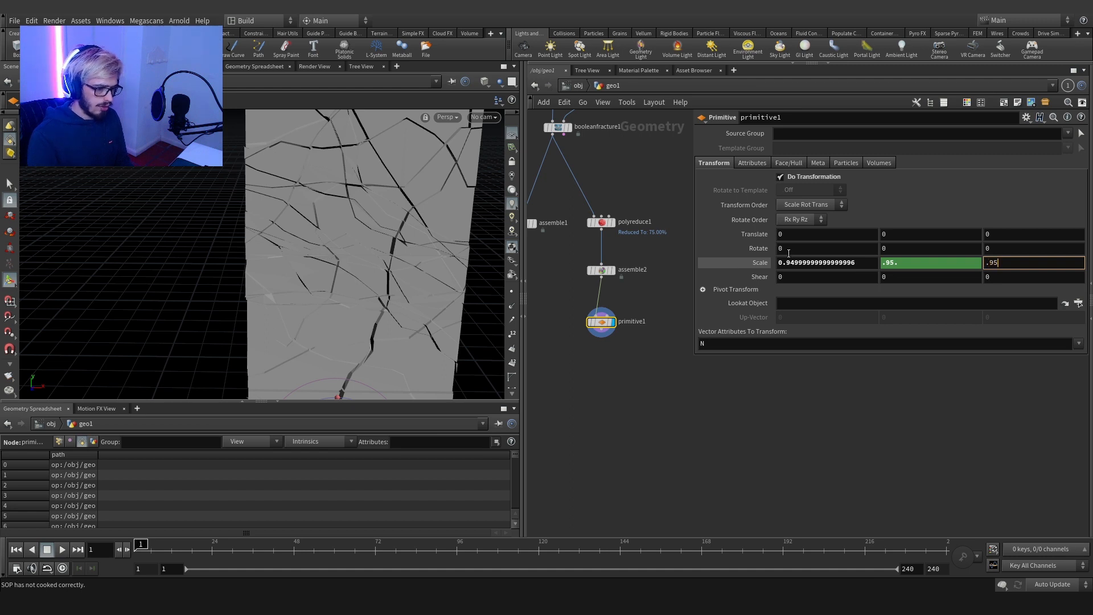
pyautogui.rightClick(905, 260)
pyautogui.click(953, 394)
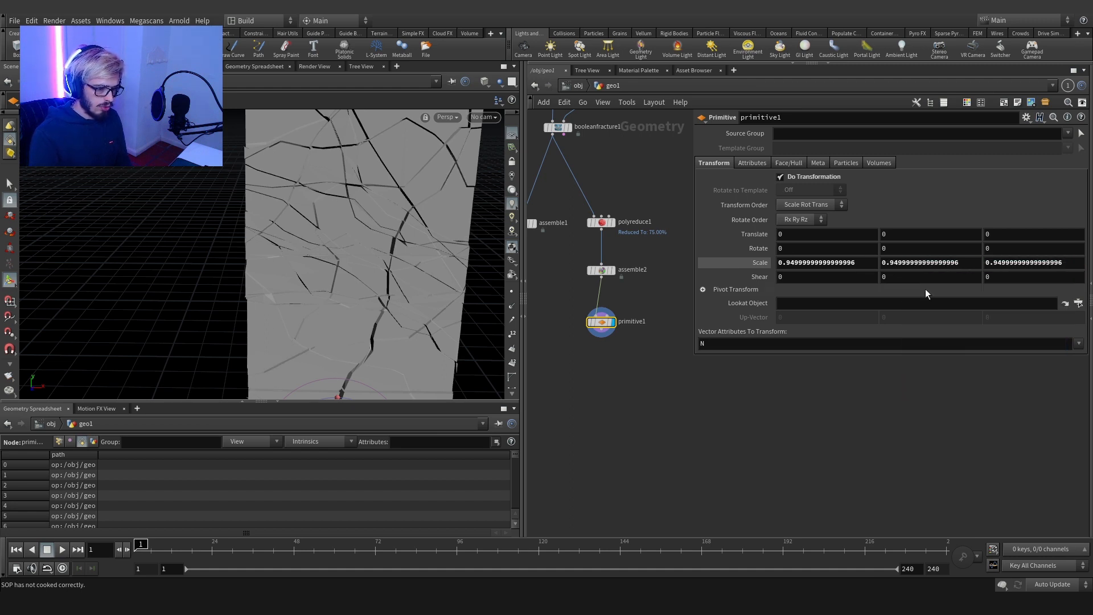
pyautogui.moveTo(651, 367); pyautogui.dragTo(607, 320)
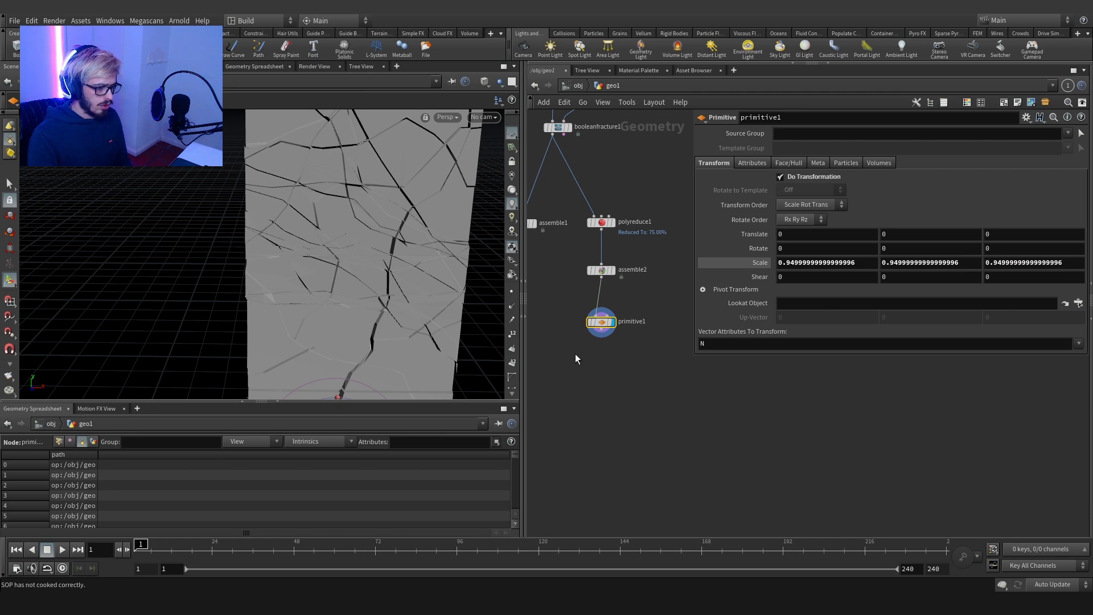
# Step: Place an unconnected DOP Network node below primitive1
pyautogui.moveTo(531, 373); pyautogui.dragTo(617, 371, button='middle')
pyautogui.scroll(-3, 617, 371)
pyautogui.scroll(2, 629, 402)
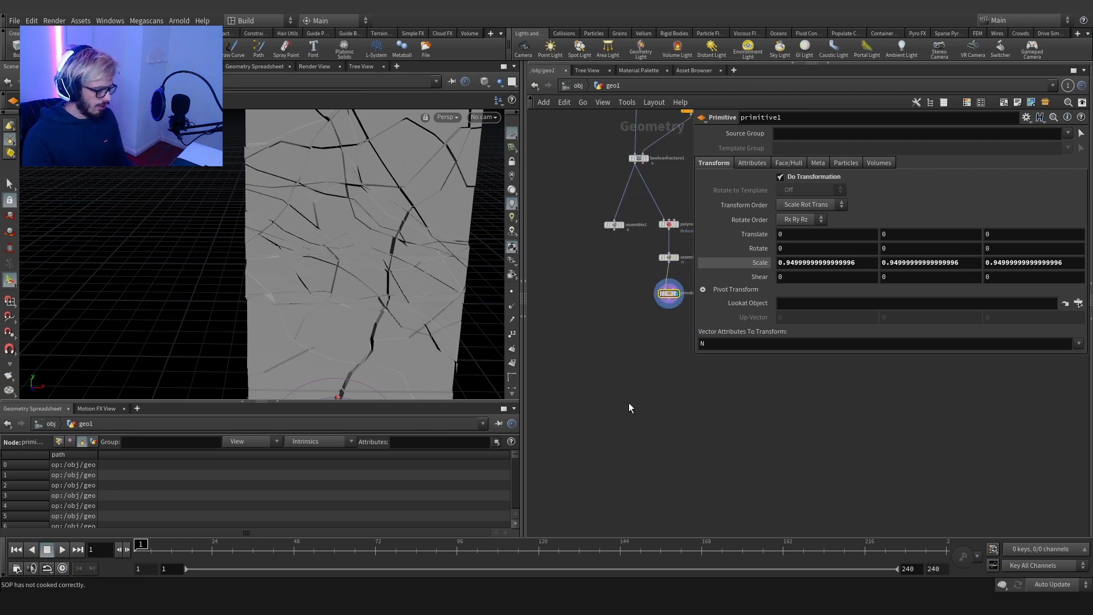
pyautogui.press('Tab')
pyautogui.write('d')
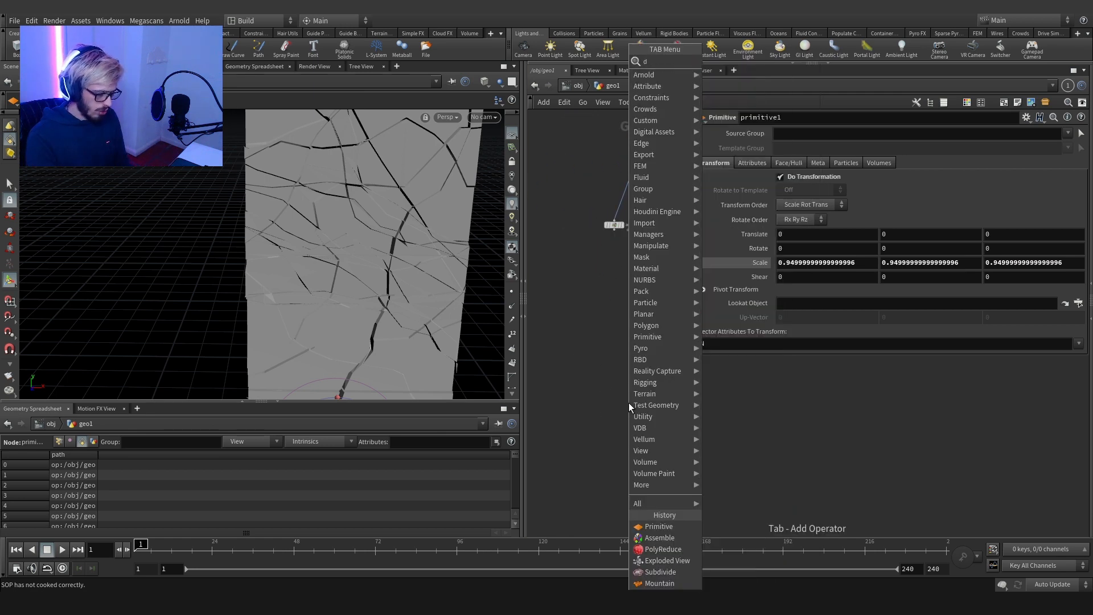
pyautogui.write('opn')
pyautogui.press('Return')
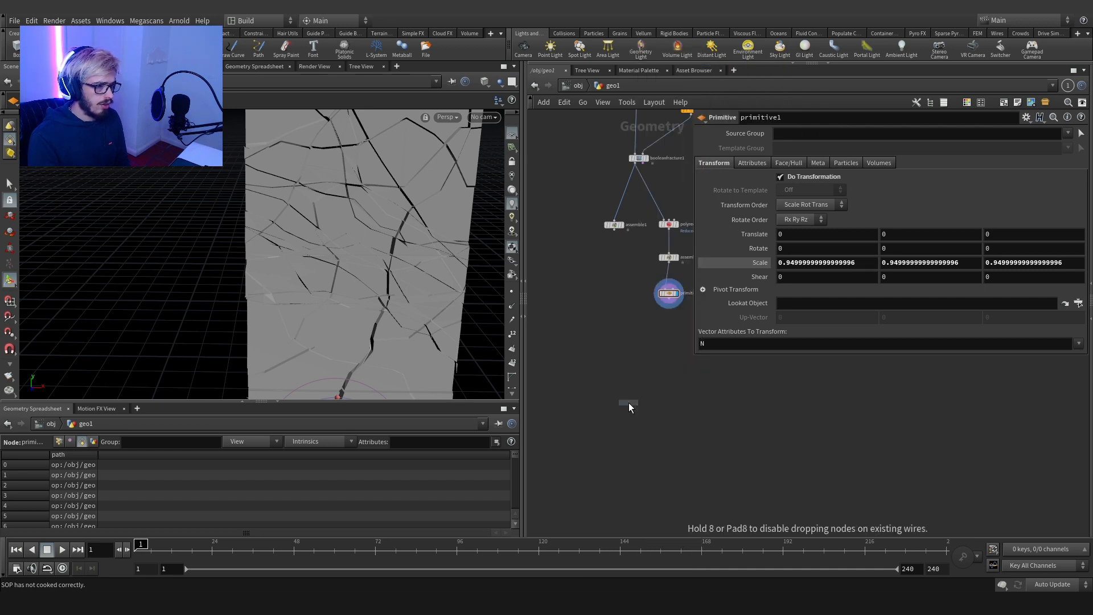
pyautogui.click(661, 374)
pyautogui.scroll(2, 667, 383)
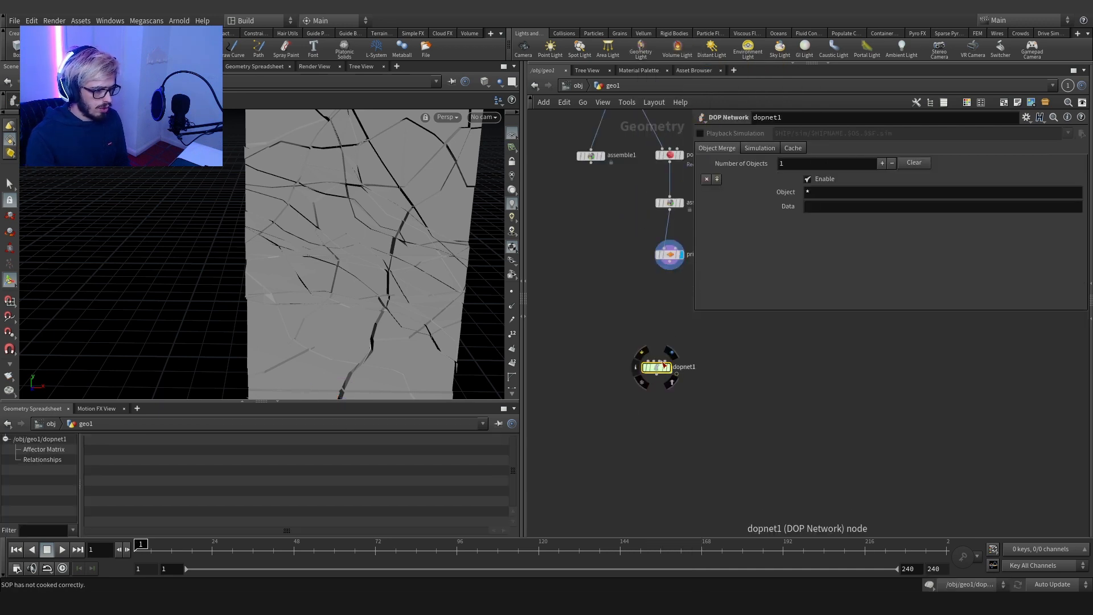
# Step: Add a Null node after primitive1 and name it OUT_PROXY
pyautogui.click(670, 270)
pyautogui.press('Tab')
pyautogui.write('null')
pyautogui.press('Return')
pyautogui.click(668, 309)
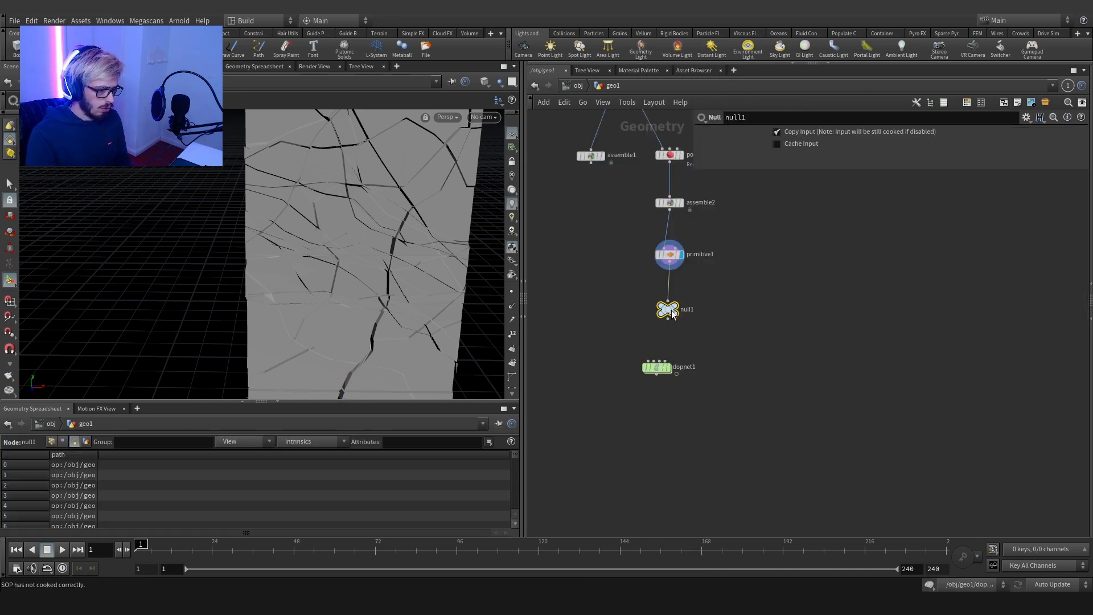
pyautogui.doubleClick(671, 310)
pyautogui.write('OUT_PRO')
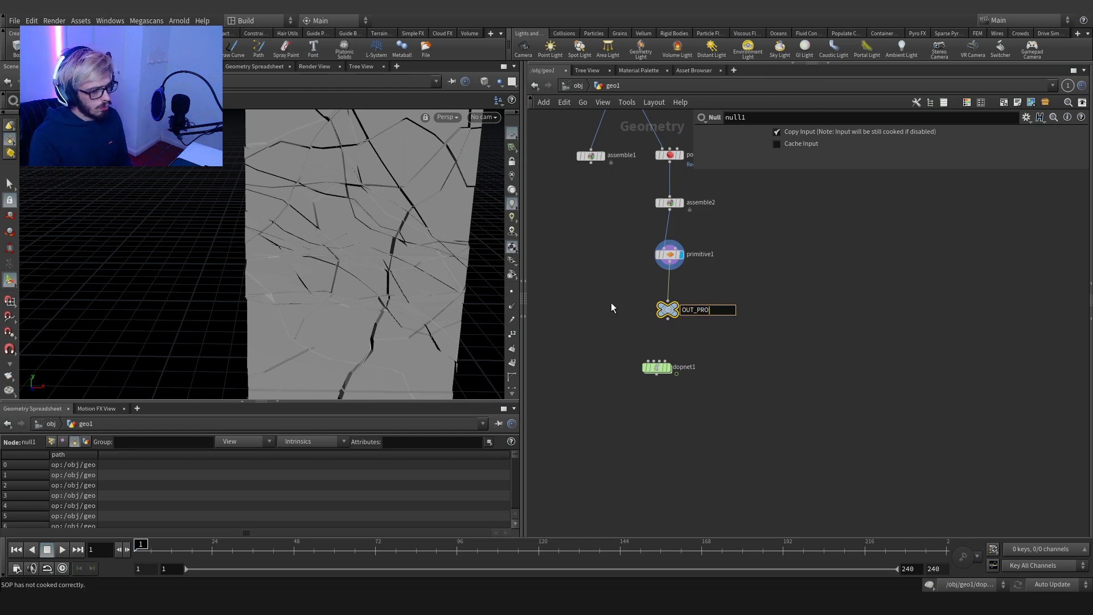
pyautogui.write('XY')
pyautogui.press('Return')
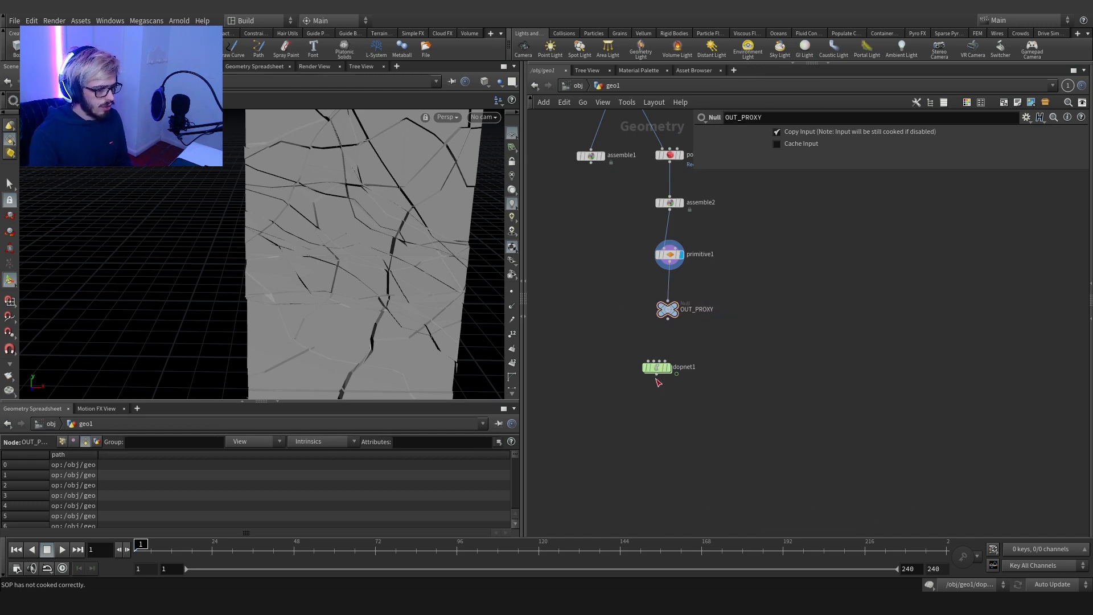
# Step: Go inside dopnet1 and add an RBD Packed Object node above the output node
pyautogui.doubleClick(657, 369)
pyautogui.press('Tab')
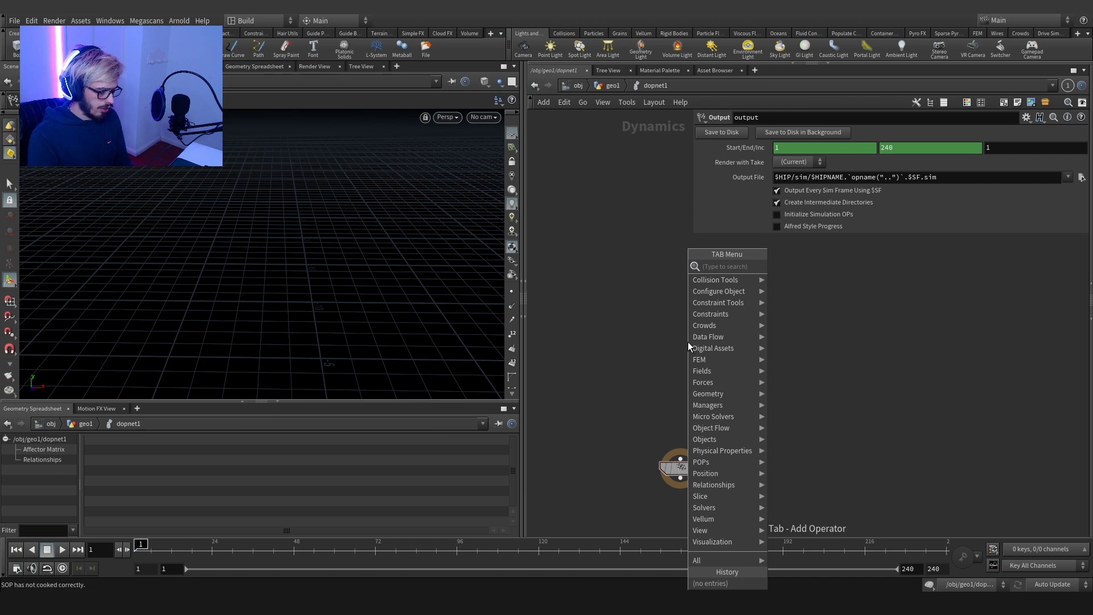
pyautogui.write('rbd')
pyautogui.press('Up')
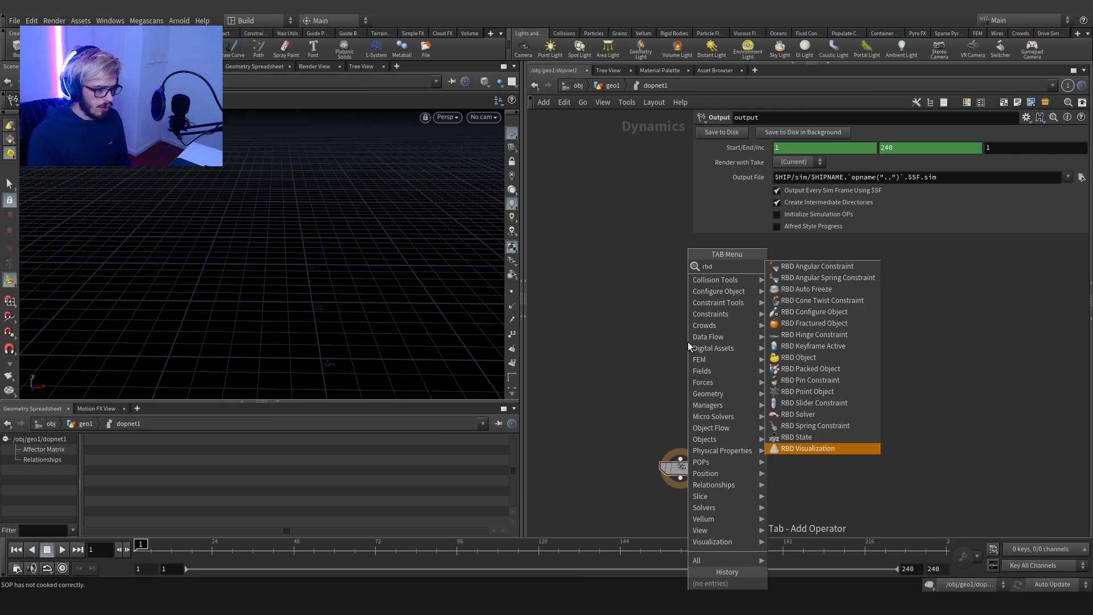
pyautogui.press('BackSpace')
pyautogui.write('dpa')
pyautogui.press('Return')
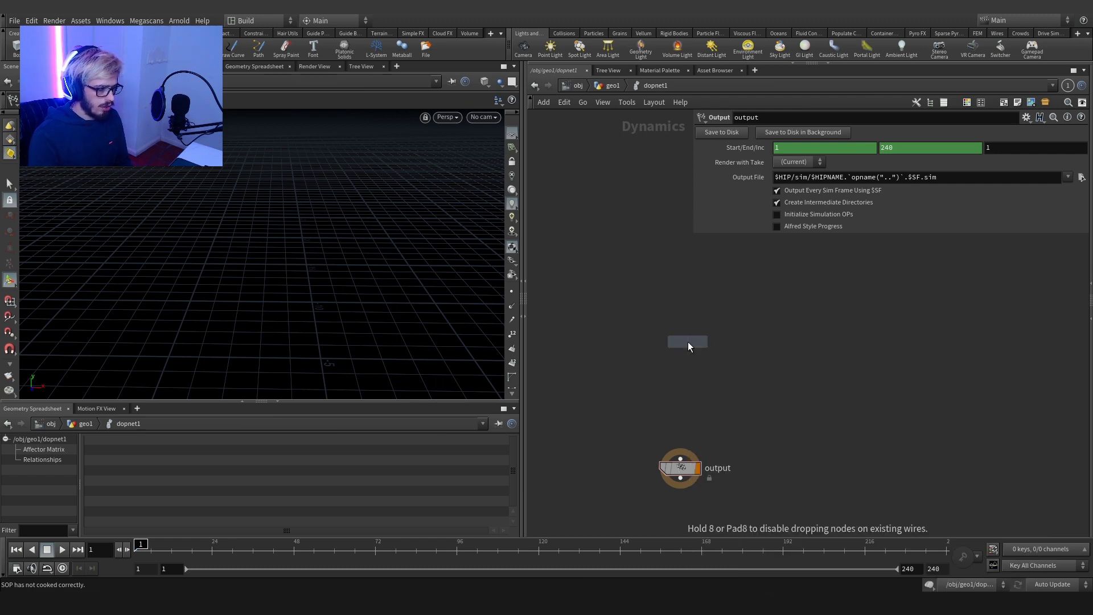
pyautogui.click(684, 303)
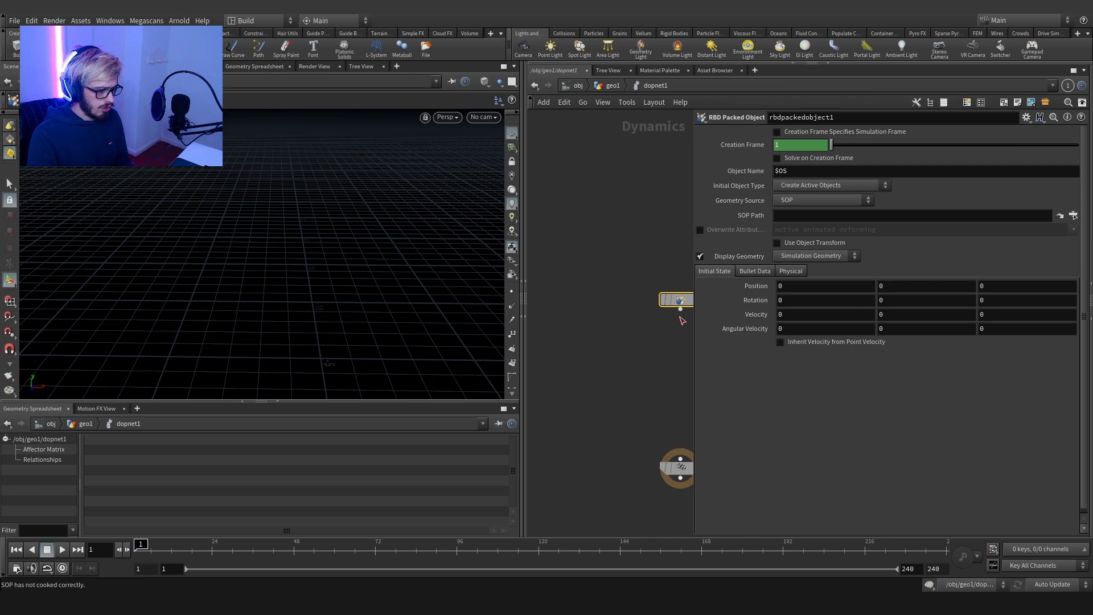
# Step: Set the RBD Packed Object's SOP Path to /obj/geo1/OUT_PROXY and frame the fractured geometry in the viewport
pyautogui.click(1058, 217)
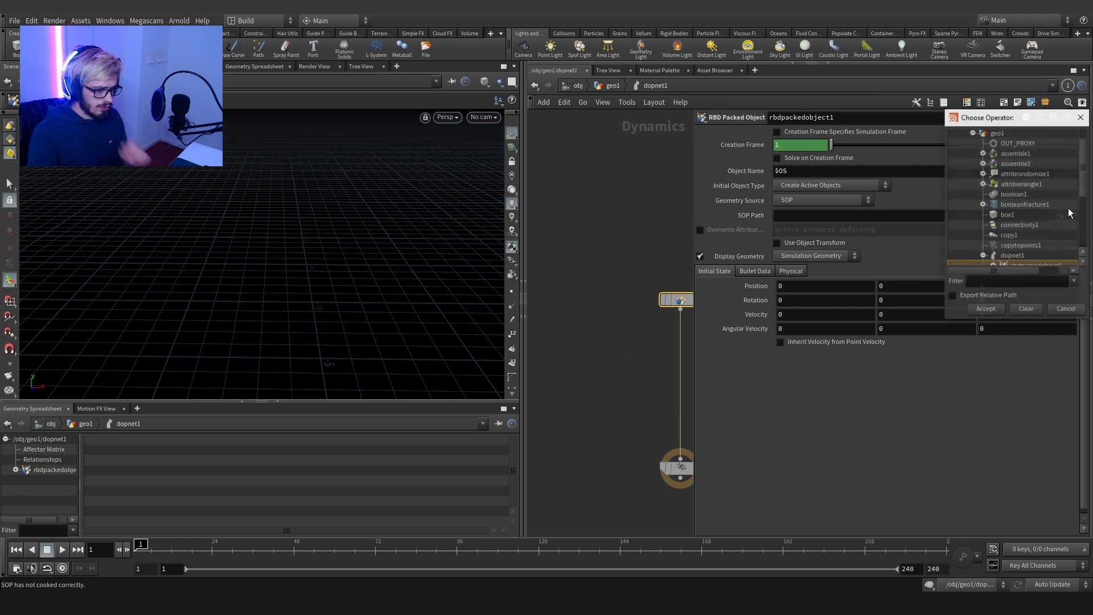
pyautogui.click(984, 309)
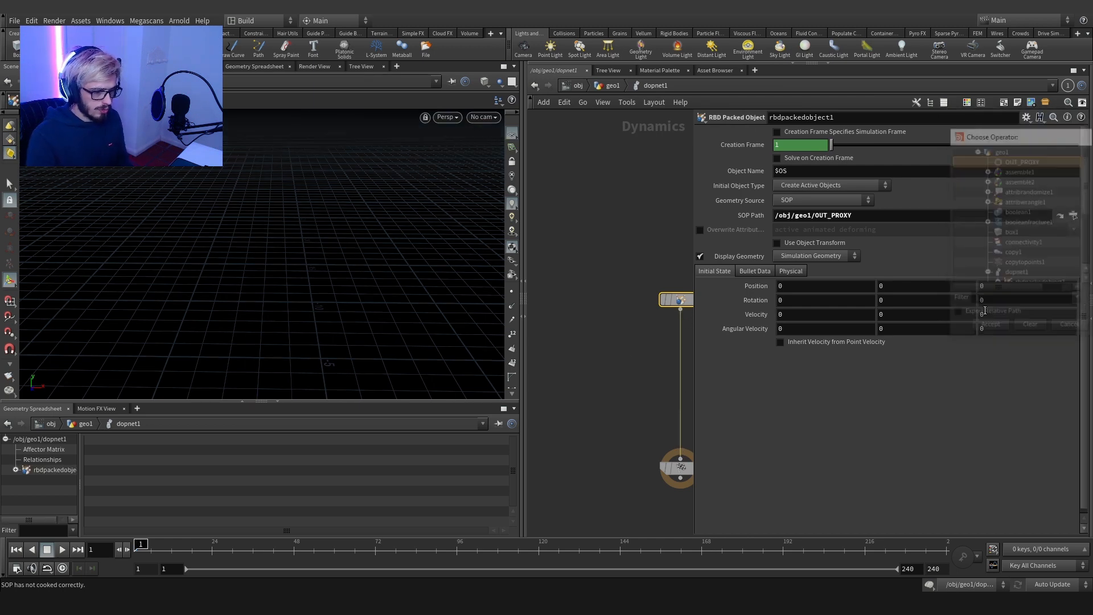
pyautogui.press('h')
pyautogui.scroll(-8, 367, 225)
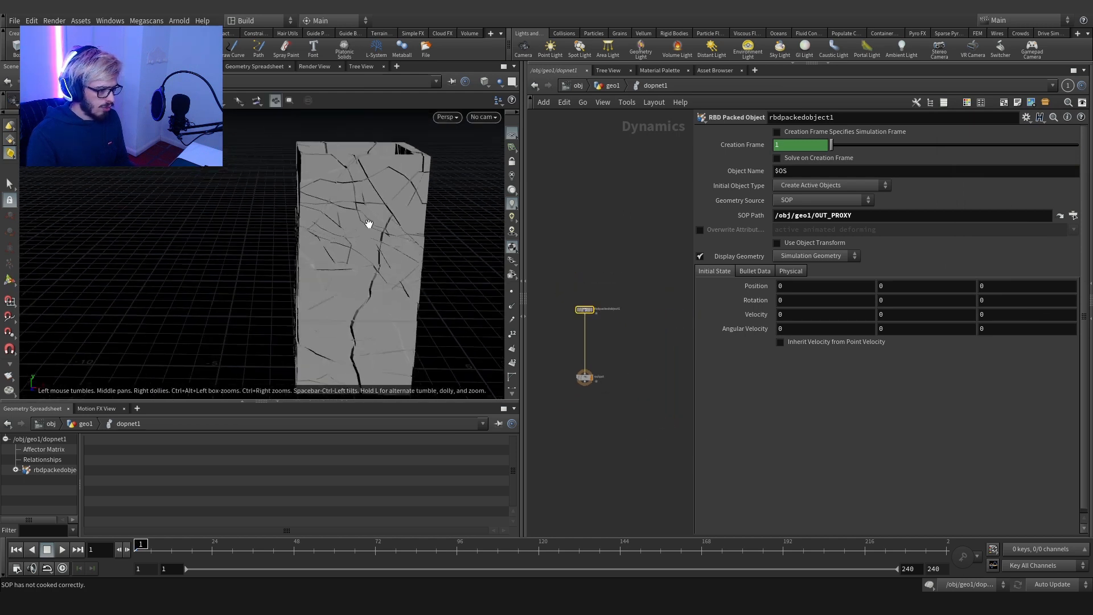
pyautogui.keyDown('alt'); pyautogui.moveTo(385, 256); pyautogui.dragTo(426, 269); pyautogui.keyUp('alt')
# Step: Move rbdpackedobject1 aside and insert a Rigid Body Solver between it and the output node
pyautogui.moveTo(589, 311); pyautogui.dragTo(553, 263)
pyautogui.press('Tab')
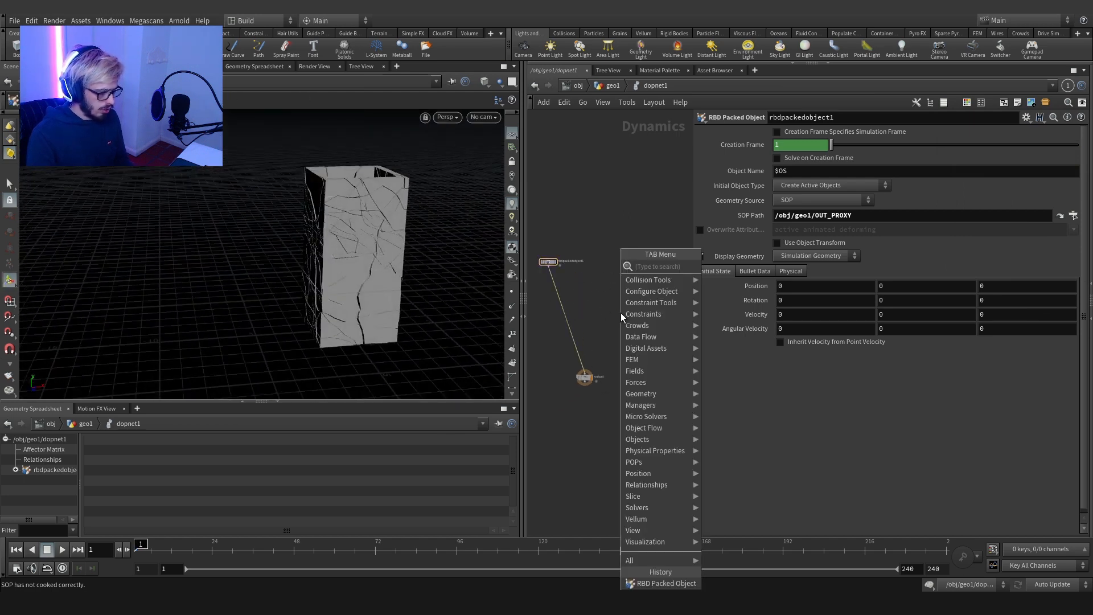
pyautogui.write('rigid')
pyautogui.press('Return')
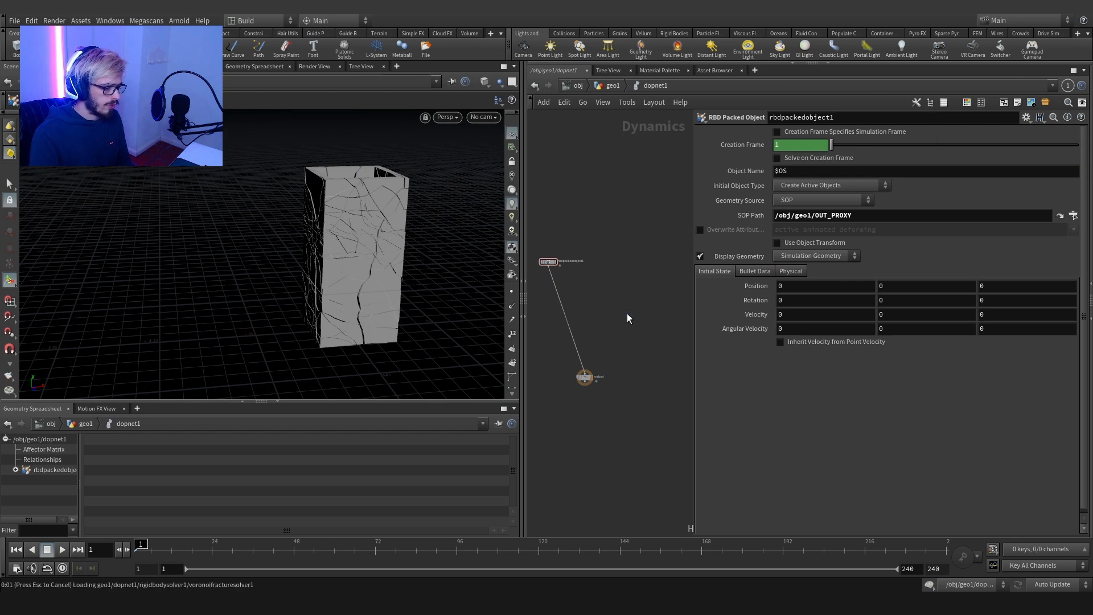
pyautogui.click(599, 319)
# Step: Add a Gravity Force node between rigidbodysolver1 and the output node
pyautogui.press('Tab')
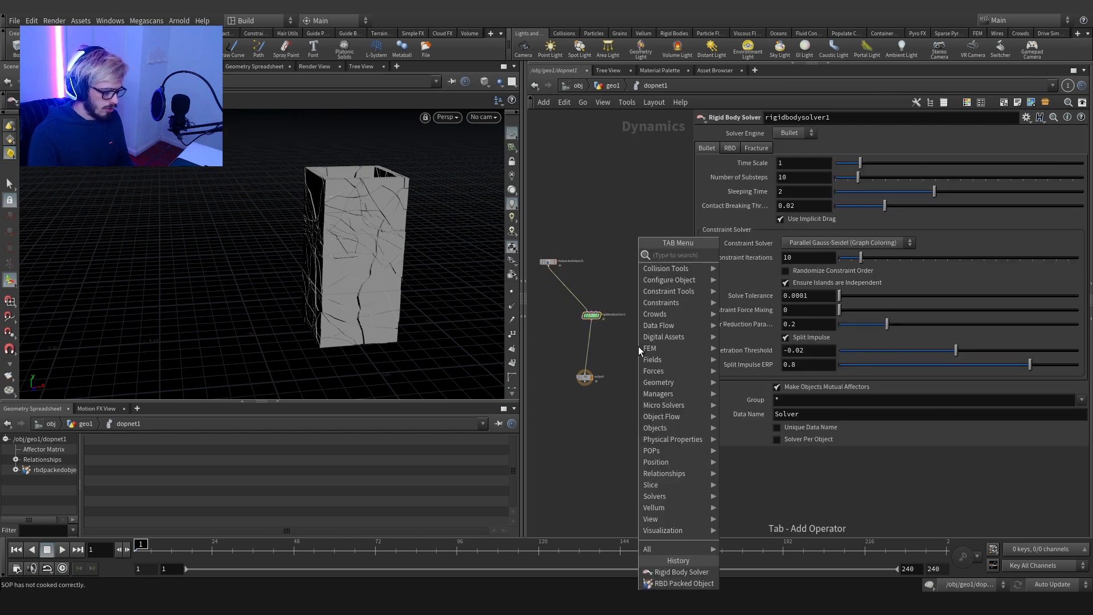
pyautogui.write('gro')
pyautogui.press('Return')
pyautogui.click(637, 346)
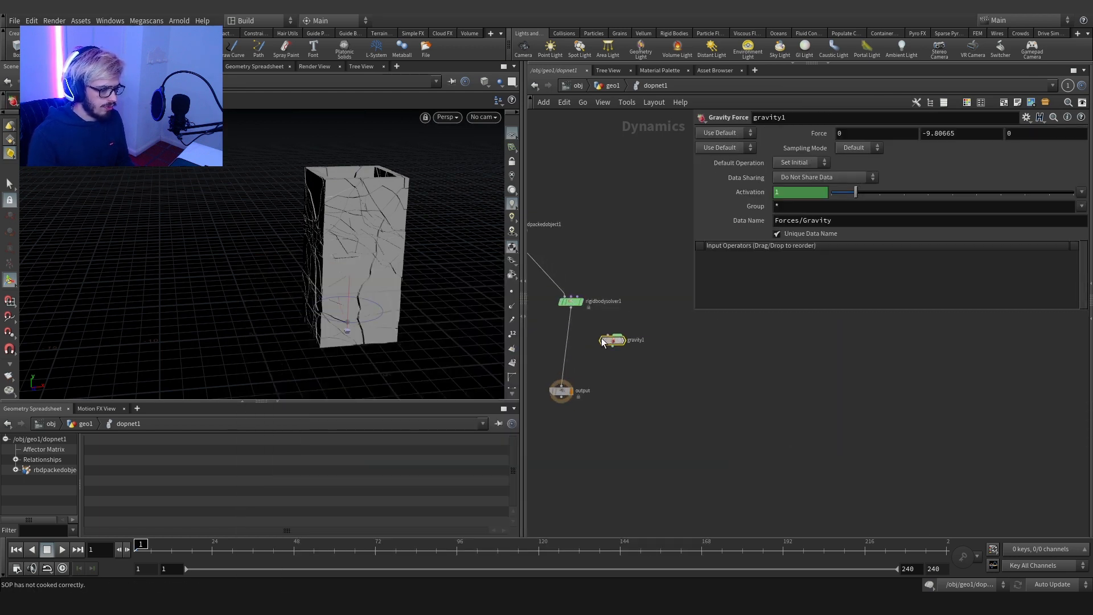
# Step: Place a Ground Plane node beside gravity1
pyautogui.press('Tab')
pyautogui.write('gr')
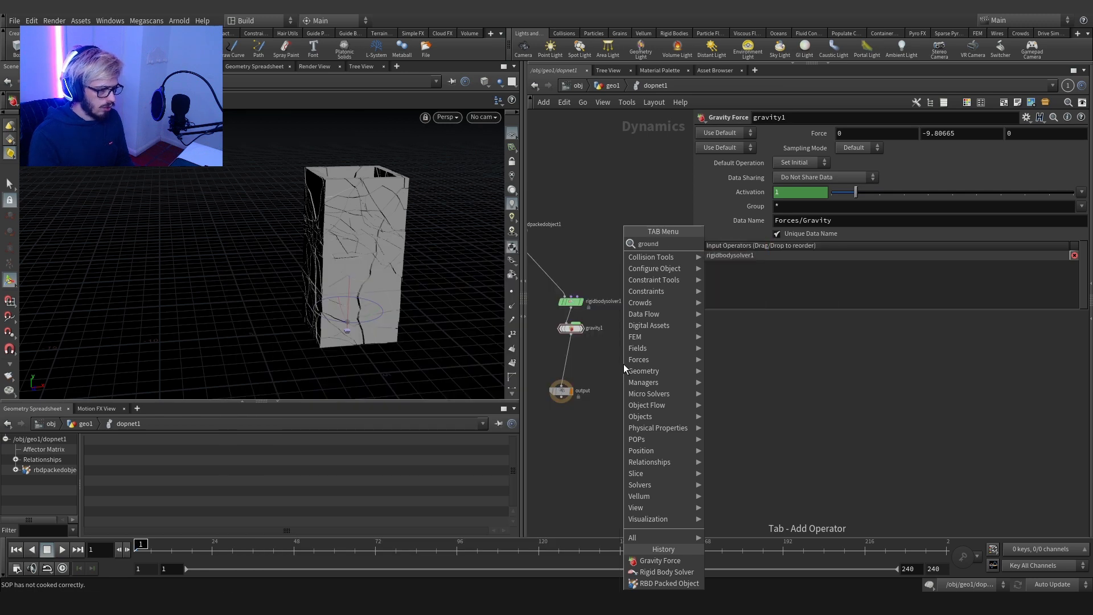
pyautogui.press('Return')
pyautogui.click(573, 335)
# Step: Merge groundplane1 and gravity1 before the output node, with groundplane1 first in the merge's input order
pyautogui.press('Tab')
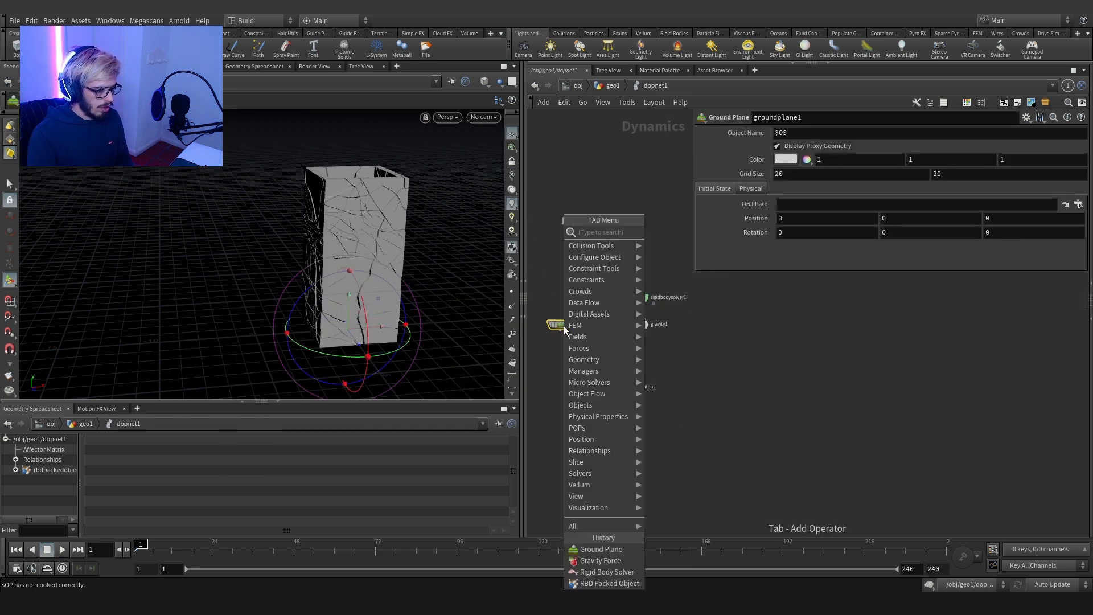
pyautogui.write('me')
pyautogui.press('Return')
pyautogui.click(609, 352)
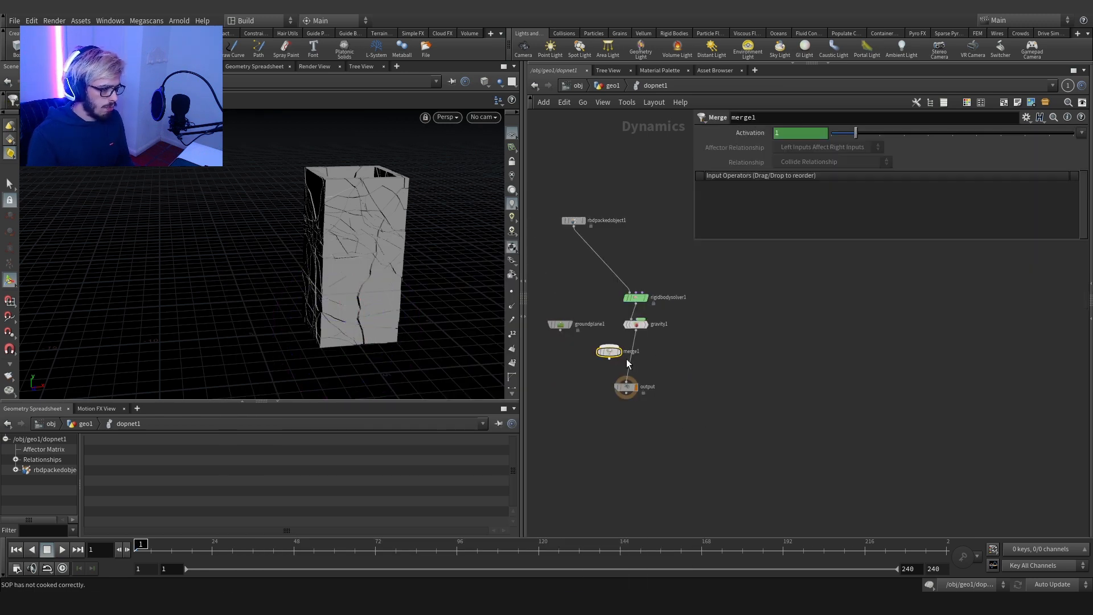
pyautogui.moveTo(614, 354); pyautogui.dragTo(561, 330)
pyautogui.moveTo(588, 370); pyautogui.dragTo(612, 365)
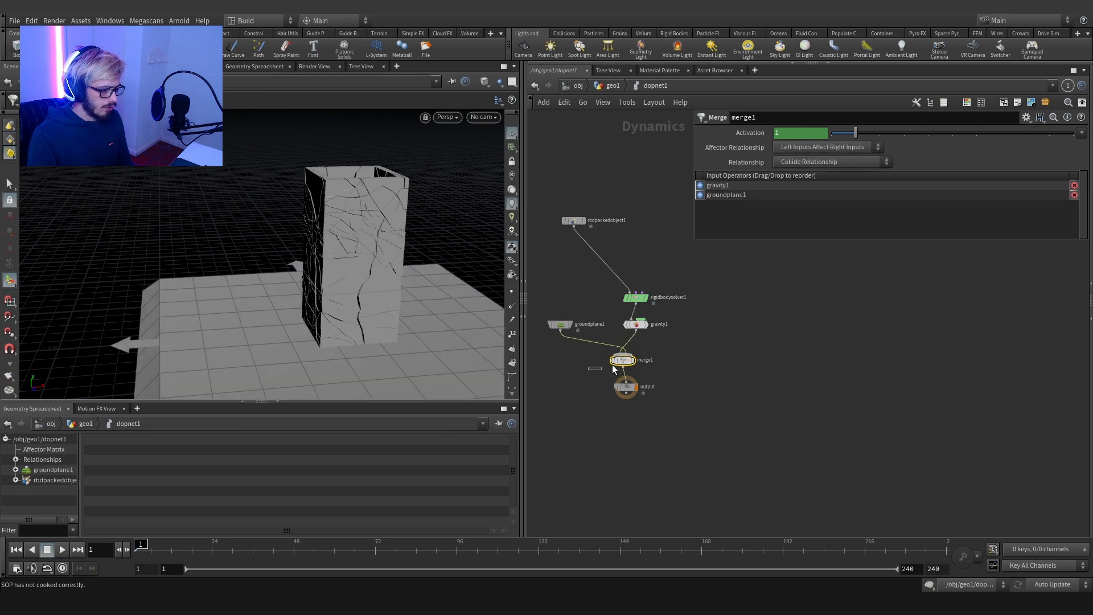
pyautogui.moveTo(723, 195); pyautogui.dragTo(723, 183)
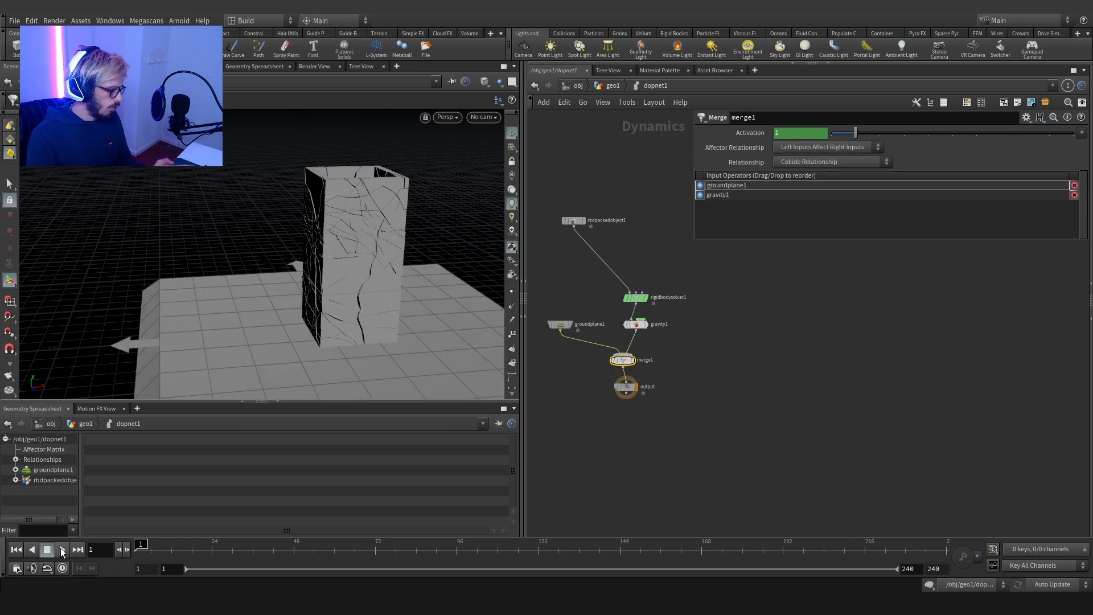
# Step: Play the simulation while viewing the collapse from above, and return to frame 1
pyautogui.click(62, 549)
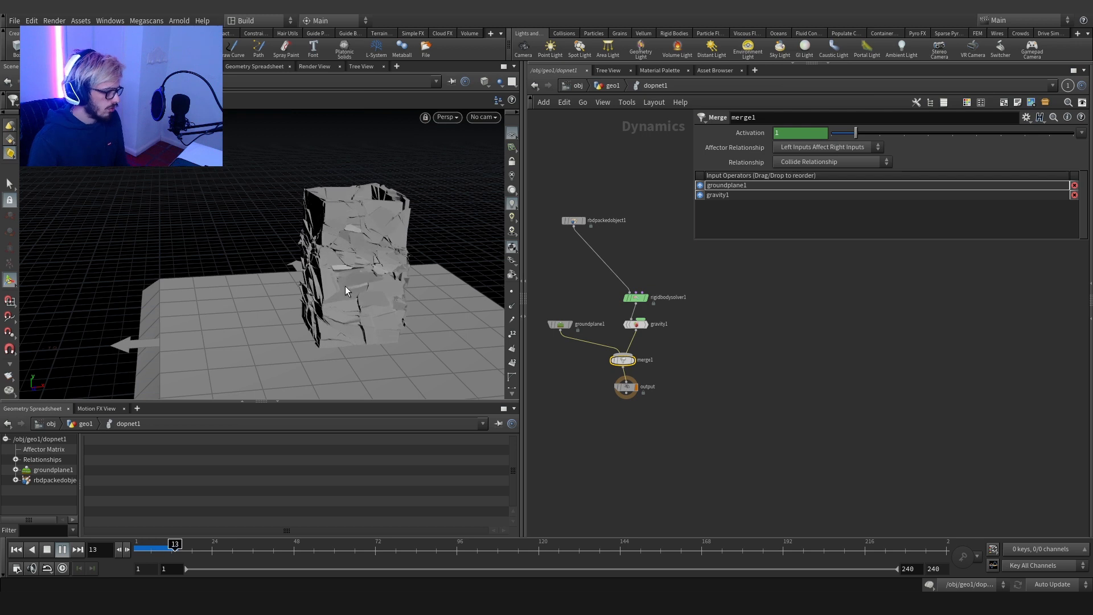
pyautogui.keyDown('alt'); pyautogui.moveTo(335, 271); pyautogui.dragTo(369, 308); pyautogui.keyUp('alt')
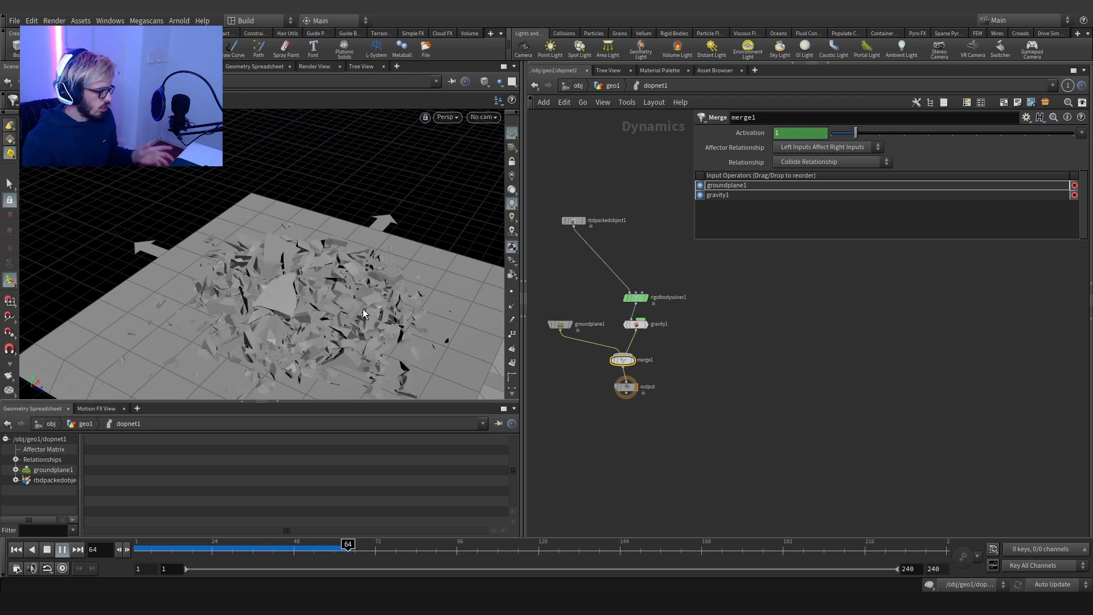
pyautogui.click(17, 549)
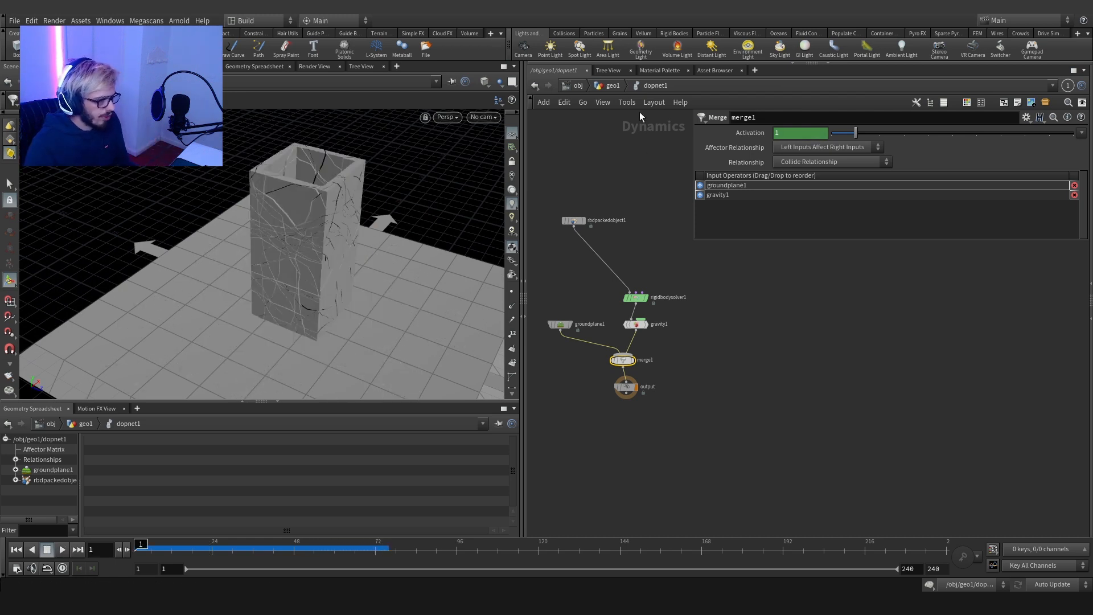
# Step: Return to the geo1 network and move OUT_PROXY further below primitive1
pyautogui.click(612, 86)
pyautogui.click(653, 354)
pyautogui.moveTo(652, 364); pyautogui.dragTo(652, 428)
pyautogui.press('Escape')
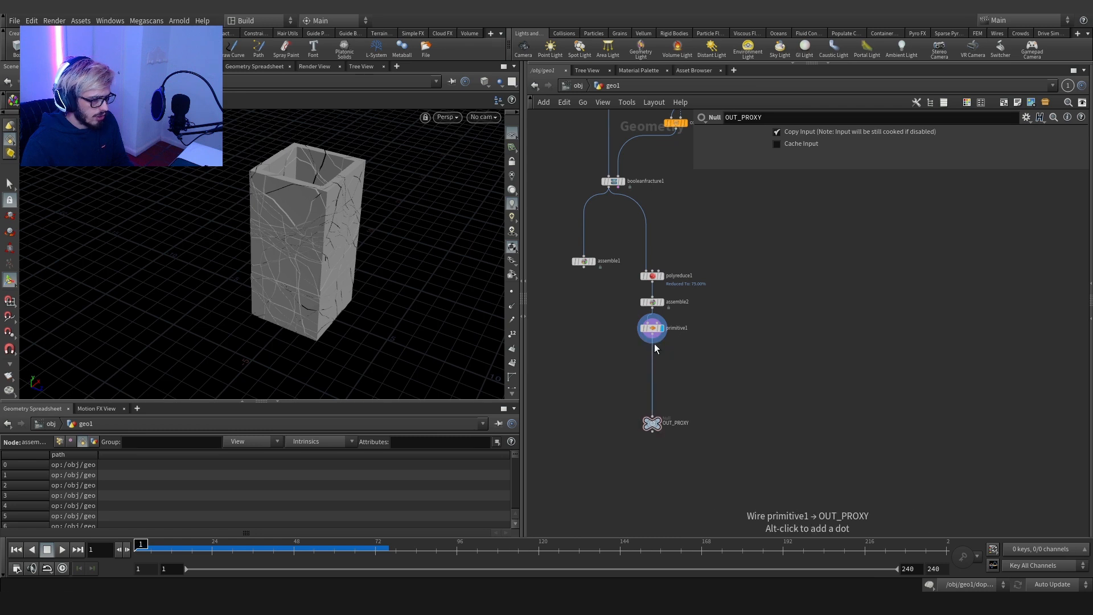
# Step: Branch an Unpack node off primitive1, beside the OUT_PROXY connection, and display it
pyautogui.moveTo(654, 344); pyautogui.dragTo(759, 357)
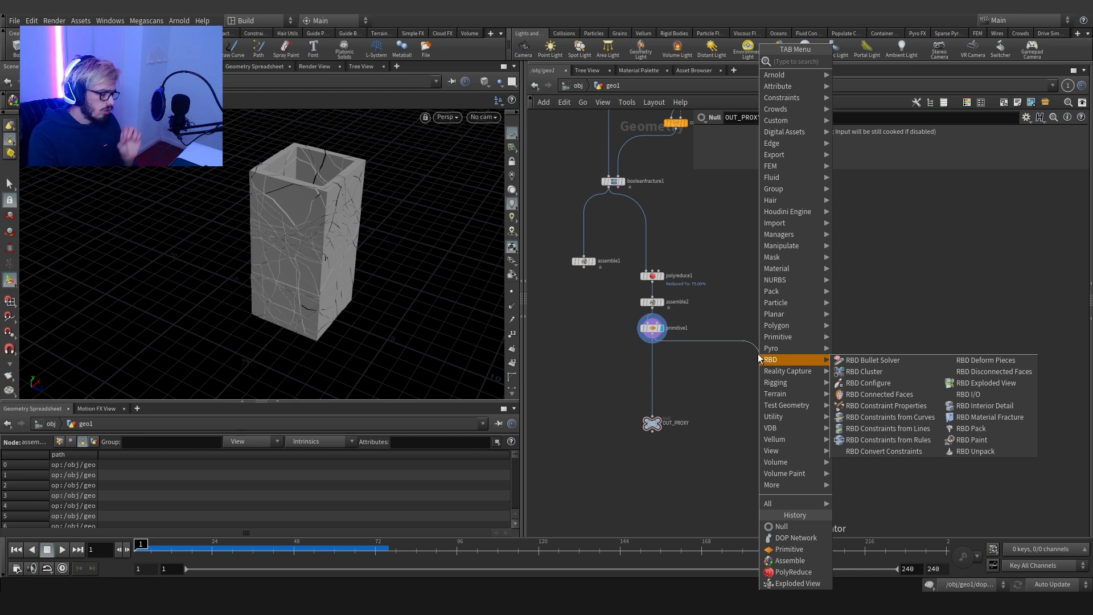
pyautogui.write('u')
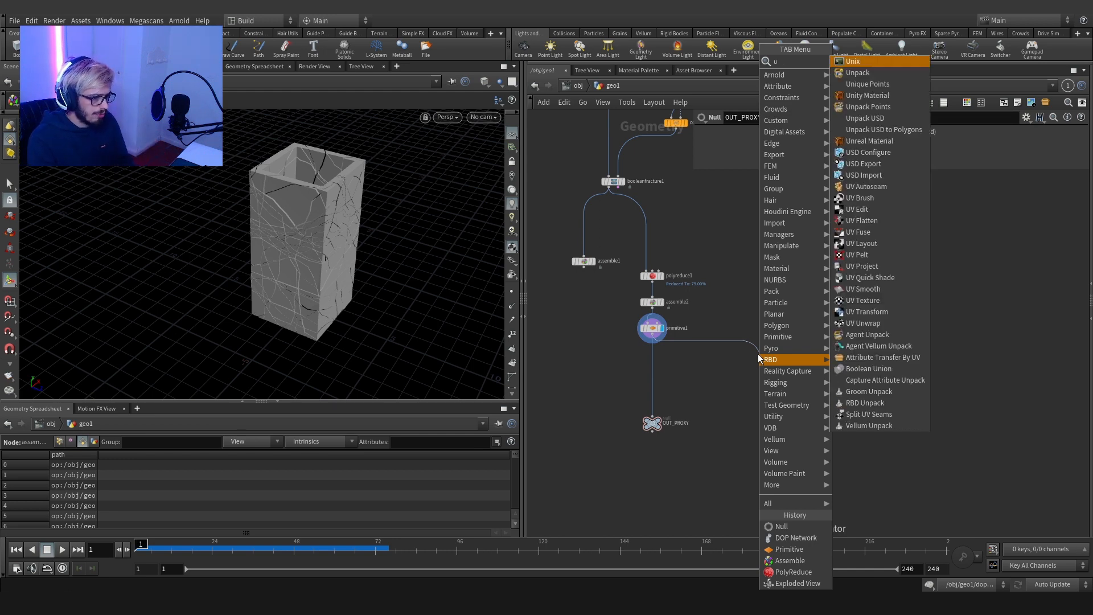
pyautogui.press('Down')
pyautogui.press('Return')
pyautogui.scroll(3, 763, 360)
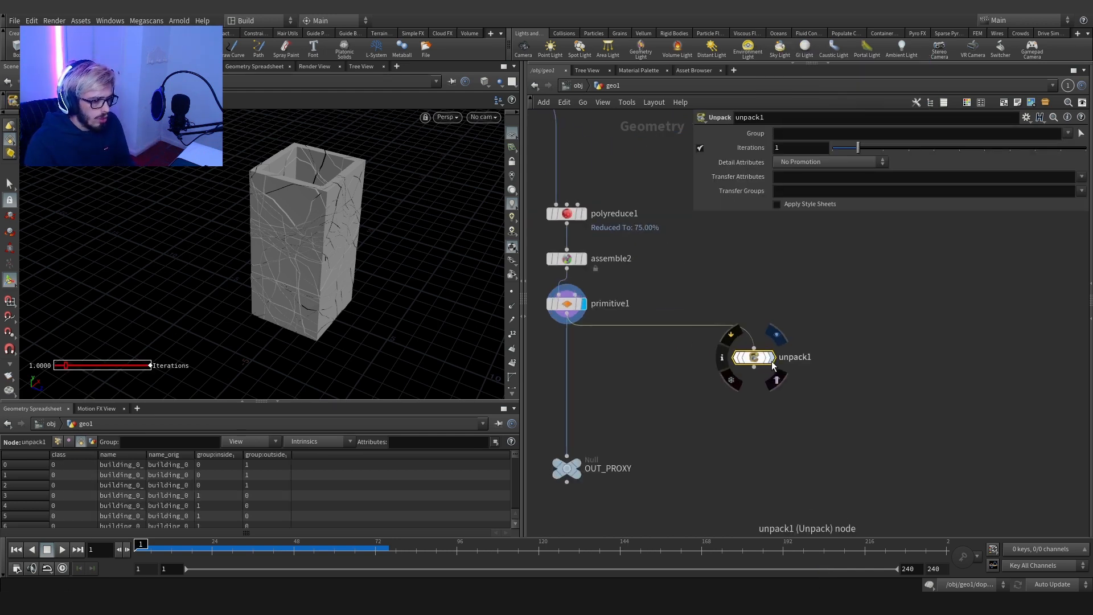
# Step: Add and display a Split node after unpack1 with its Group set to inside, and inspect the interior faces
pyautogui.press('Tab')
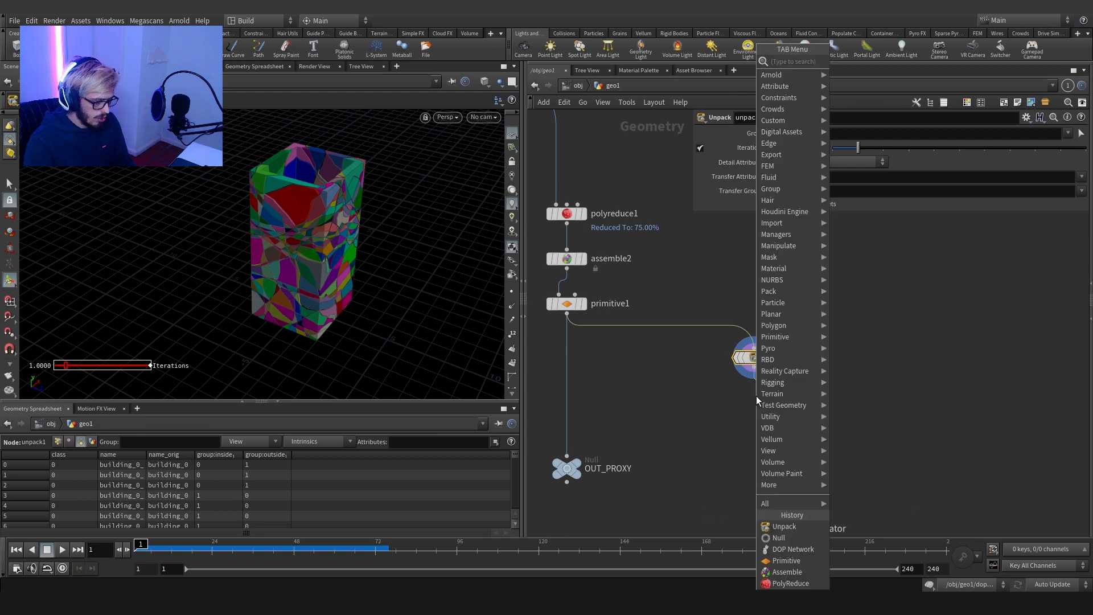
pyautogui.write('split')
pyautogui.press('Return')
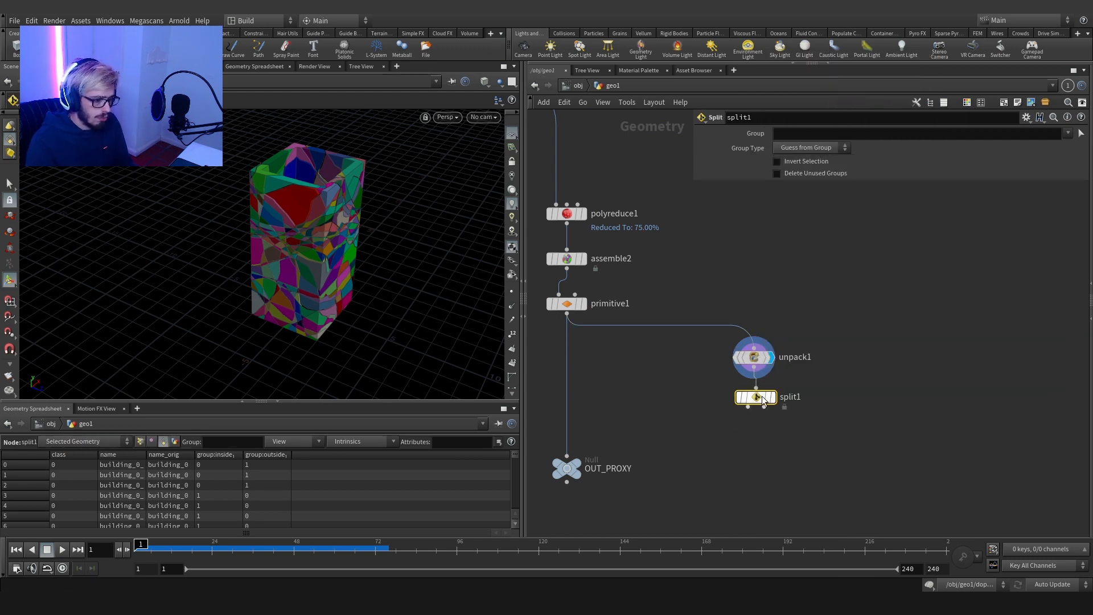
pyautogui.click(762, 407)
pyautogui.click(1067, 133)
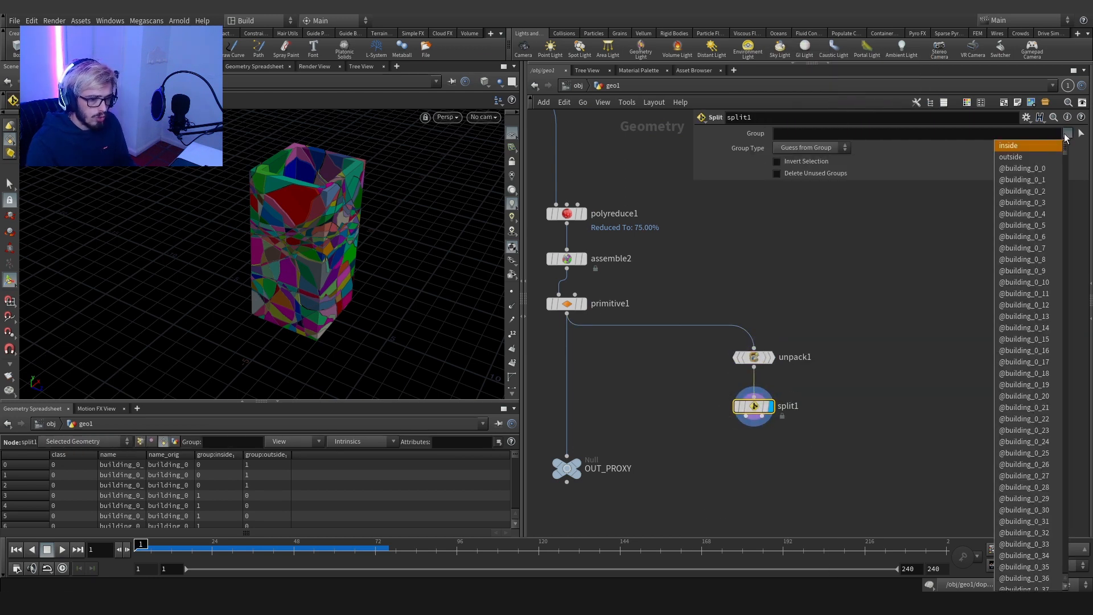
pyautogui.click(1068, 133)
pyautogui.click(1067, 133)
pyautogui.click(1051, 144)
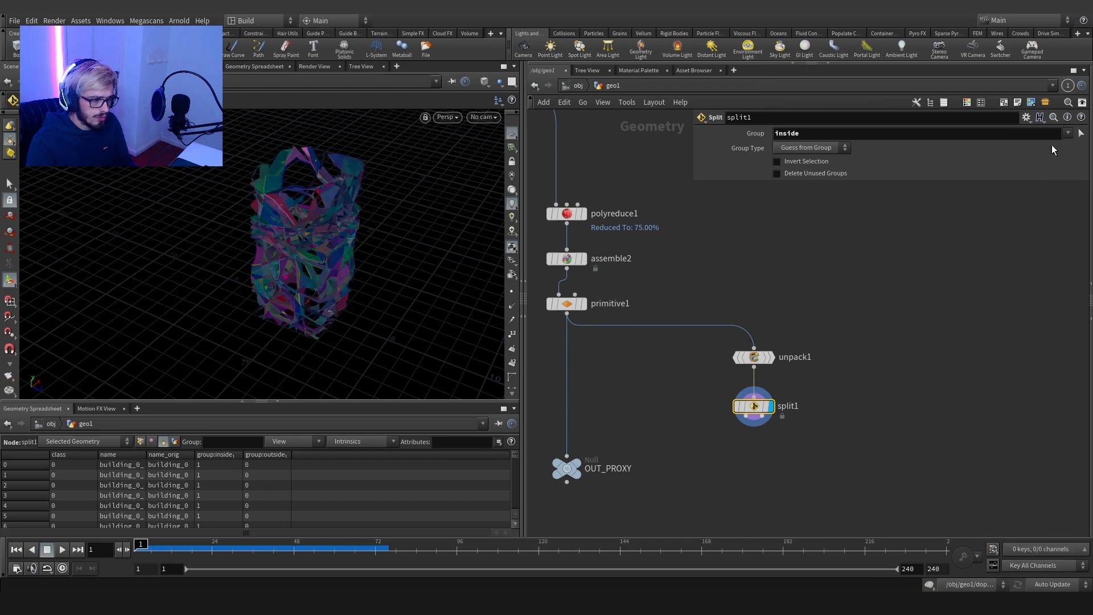
pyautogui.scroll(10, 263, 271)
pyautogui.moveTo(390, 198); pyautogui.dragTo(279, 216)
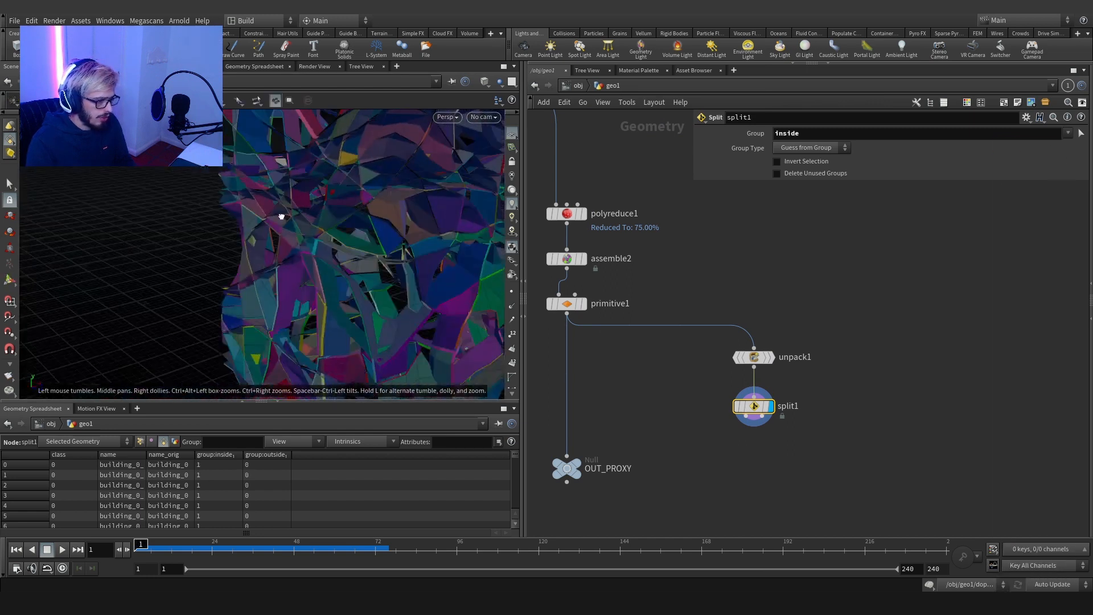
# Step: Add a Scatter node on split1's first output and display it
pyautogui.moveTo(862, 454); pyautogui.dragTo(805, 360, button='middle')
pyautogui.press('Tab')
pyautogui.write('sc')
pyautogui.press('Return')
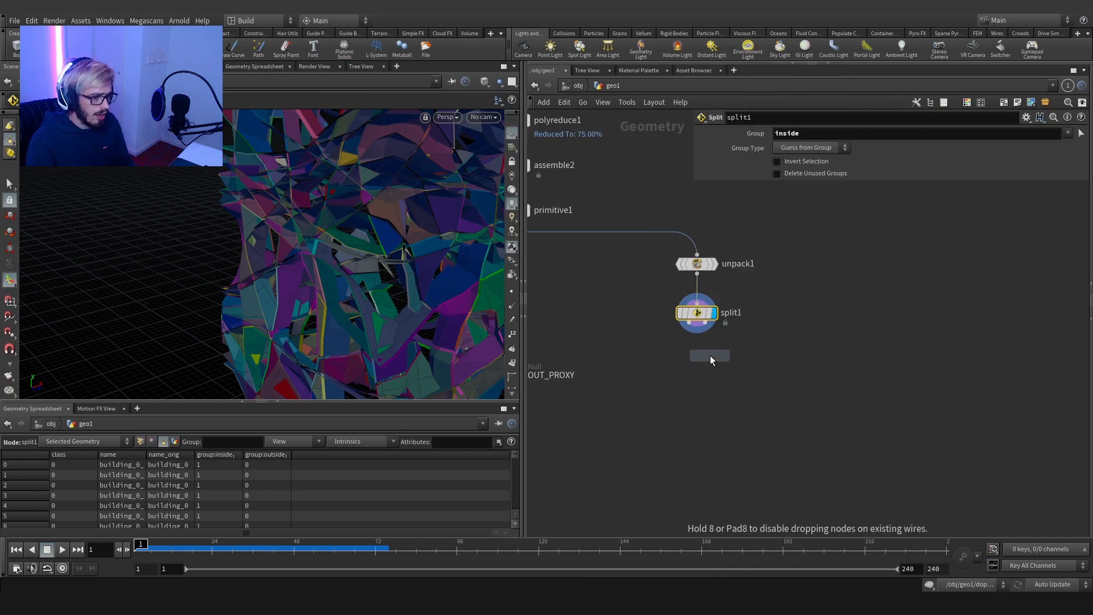
pyautogui.click(710, 355)
pyautogui.moveTo(690, 336); pyautogui.dragTo(620, 303)
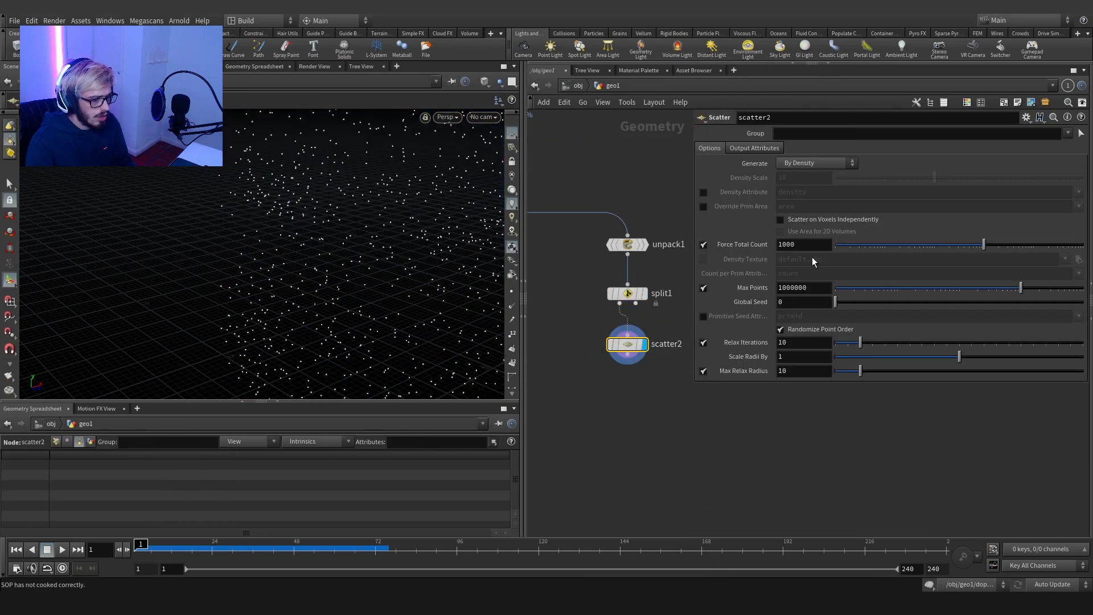
# Step: Set the Force Total Count of scatter2 to 100000 and check the point coverage
pyautogui.write('00')
pyautogui.press('Return')
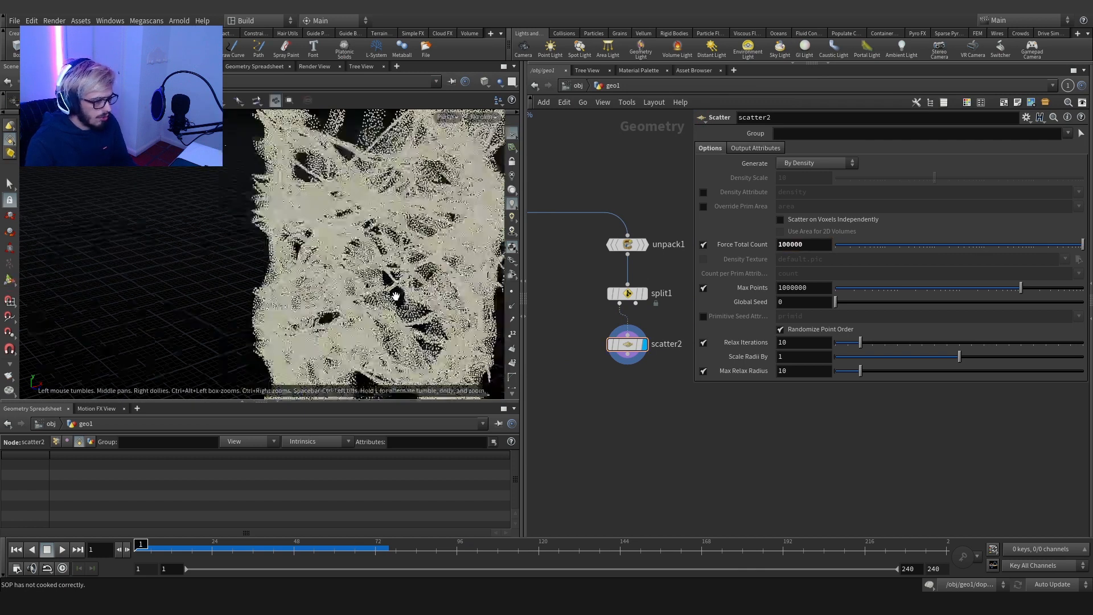
pyautogui.keyDown('alt'); pyautogui.moveTo(397, 295); pyautogui.dragTo(319, 244, button='middle'); pyautogui.keyUp('alt')
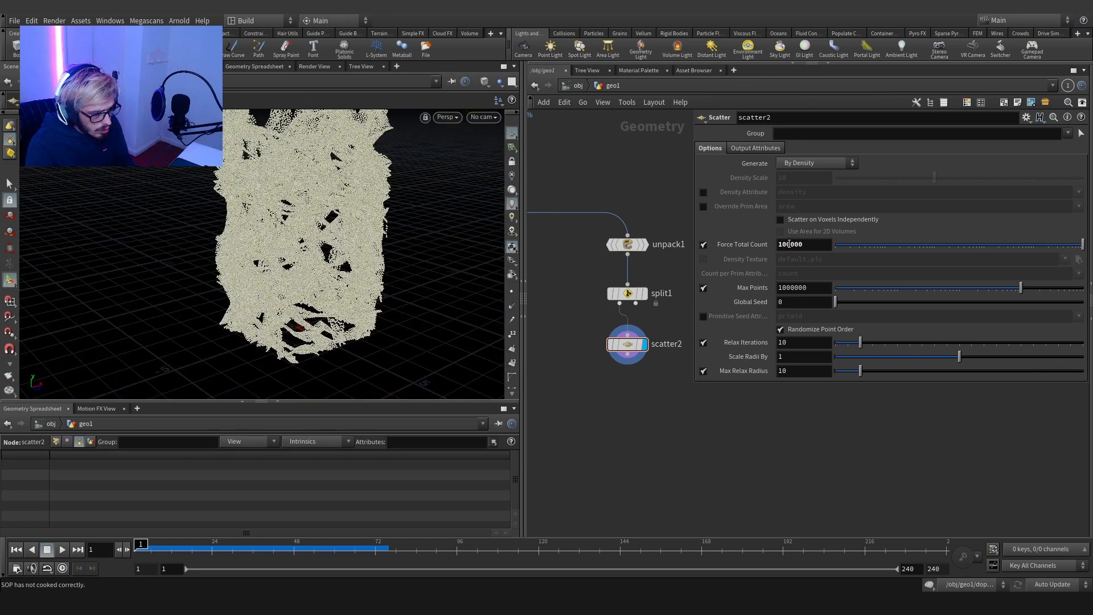
# Step: Add a Connect Adjacent Pieces node below scatter2 in the geo1 network
pyautogui.moveTo(789, 245); pyautogui.dragTo(804, 243)
pyautogui.keyDown('alt'); pyautogui.moveTo(350, 215); pyautogui.dragTo(378, 239); pyautogui.keyUp('alt')
pyautogui.press('Tab')
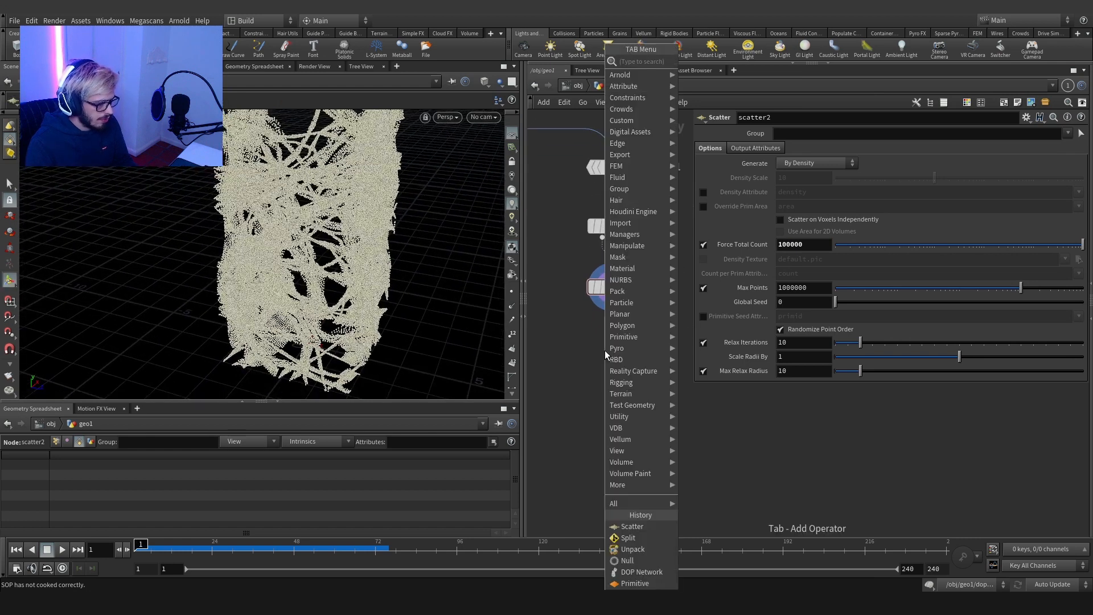
pyautogui.write('conn')
pyautogui.press('Down')
pyautogui.press('Return')
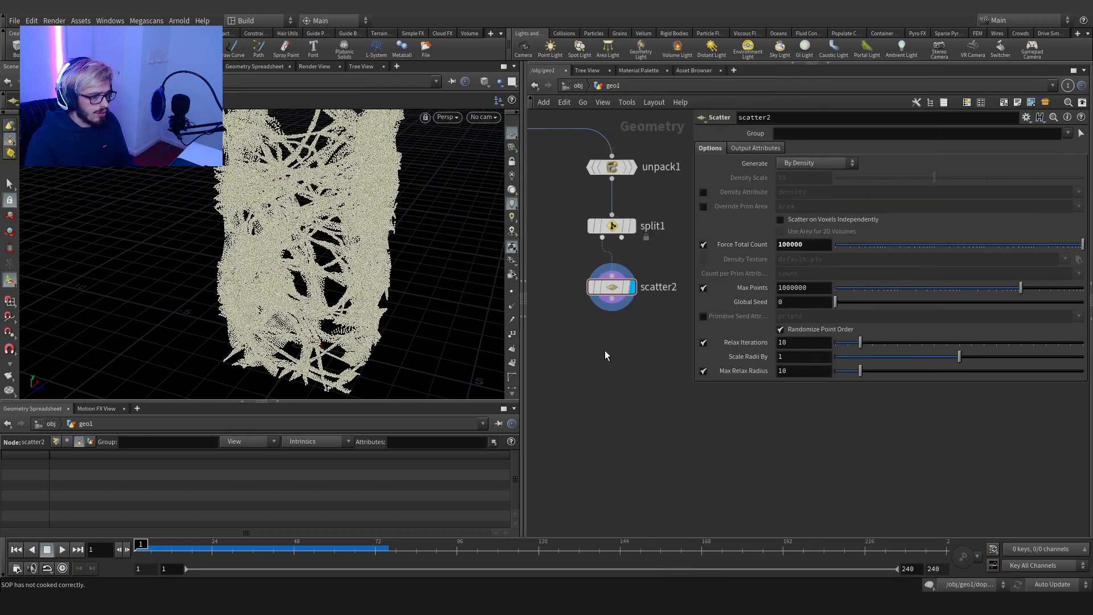
pyautogui.click(604, 349)
# Step: Set unpack1's Transfer Attributes to name and inspect the colored points on scatter2
pyautogui.click(1080, 177)
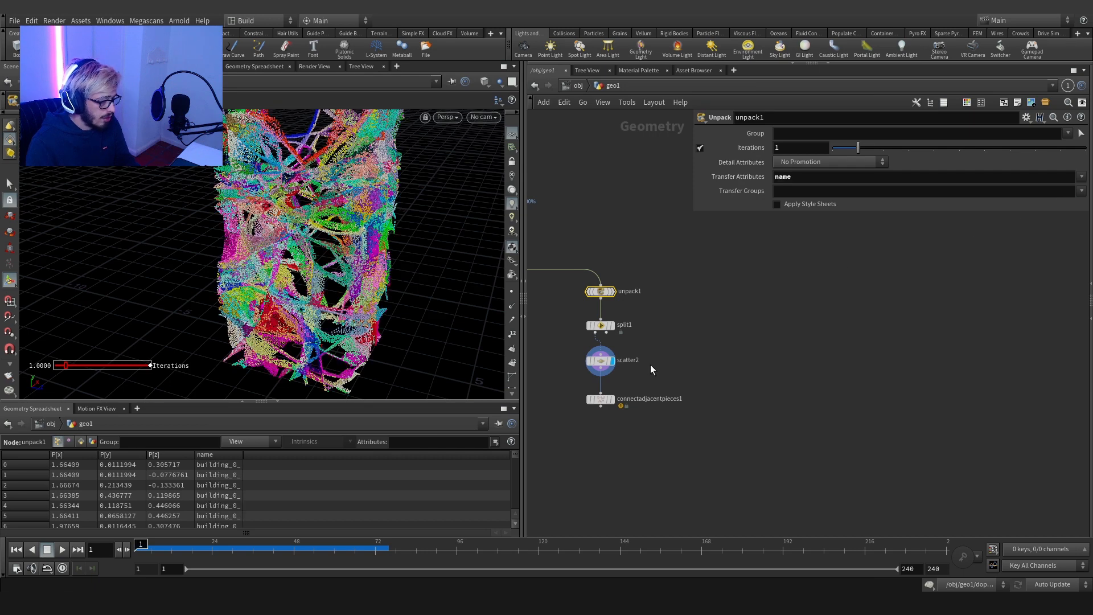
pyautogui.click(595, 360)
pyautogui.scroll(5, 320, 292)
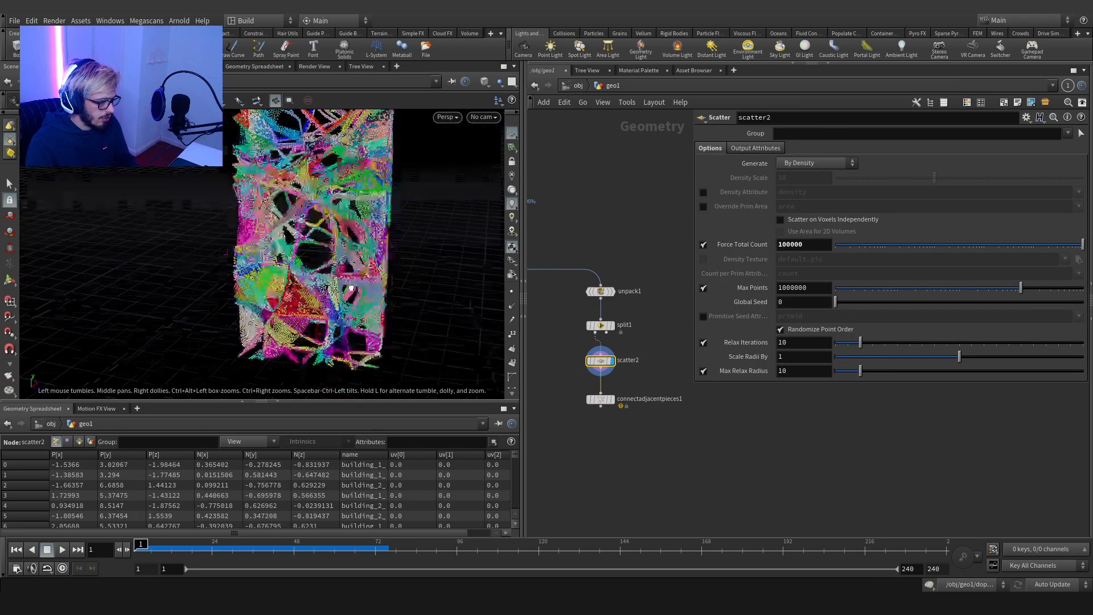
pyautogui.scroll(-5, 320, 293)
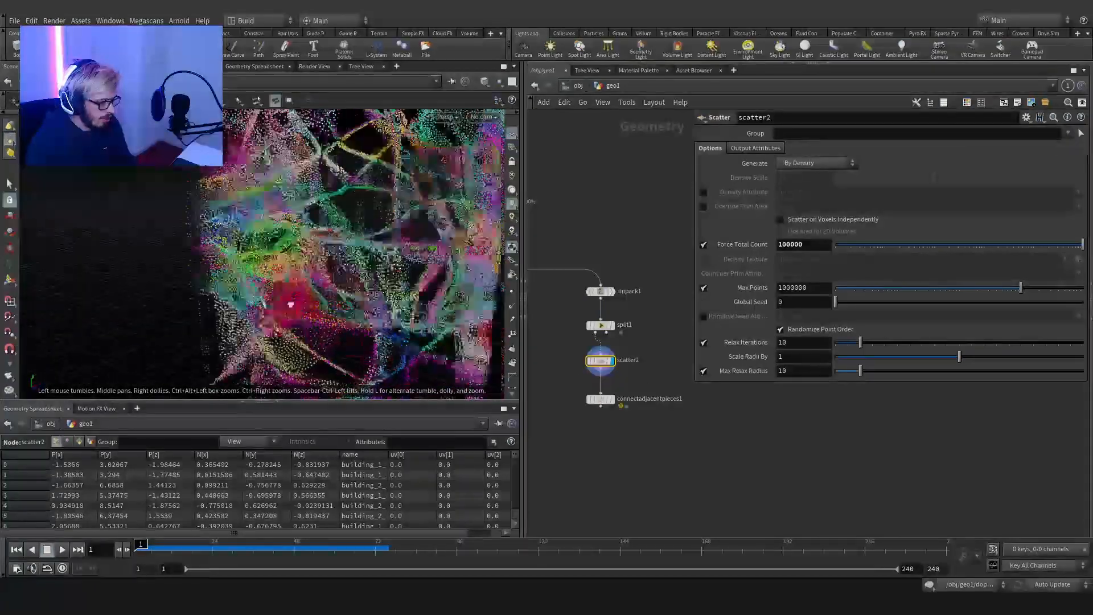
pyautogui.moveTo(359, 301); pyautogui.dragTo(287, 251)
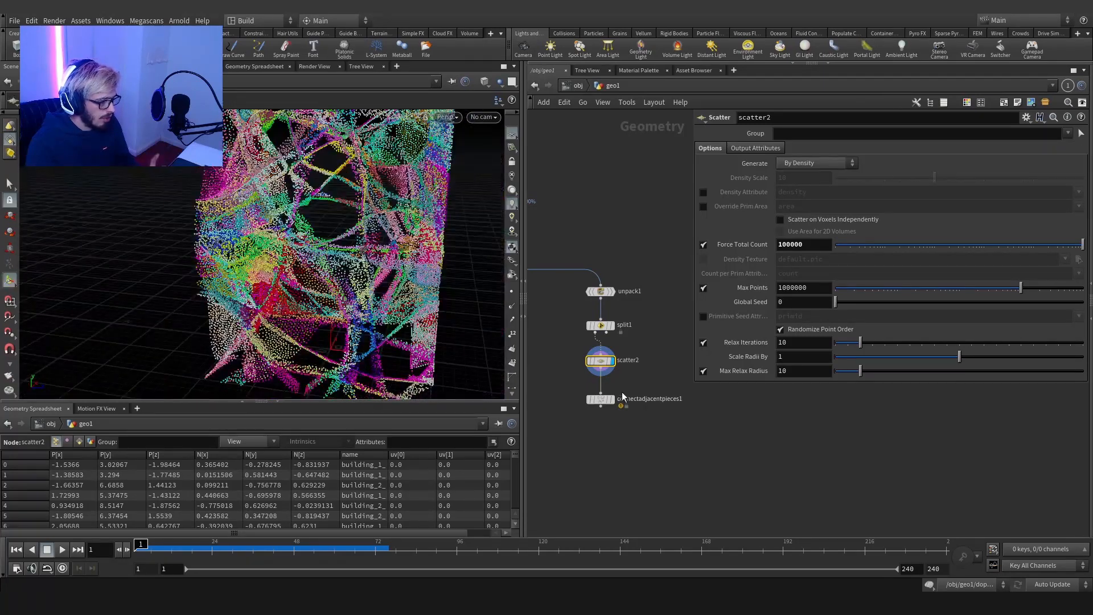
# Step: Display connectadjacentpieces1 and examine the connection lines between the fractured pieces up close
pyautogui.click(602, 399)
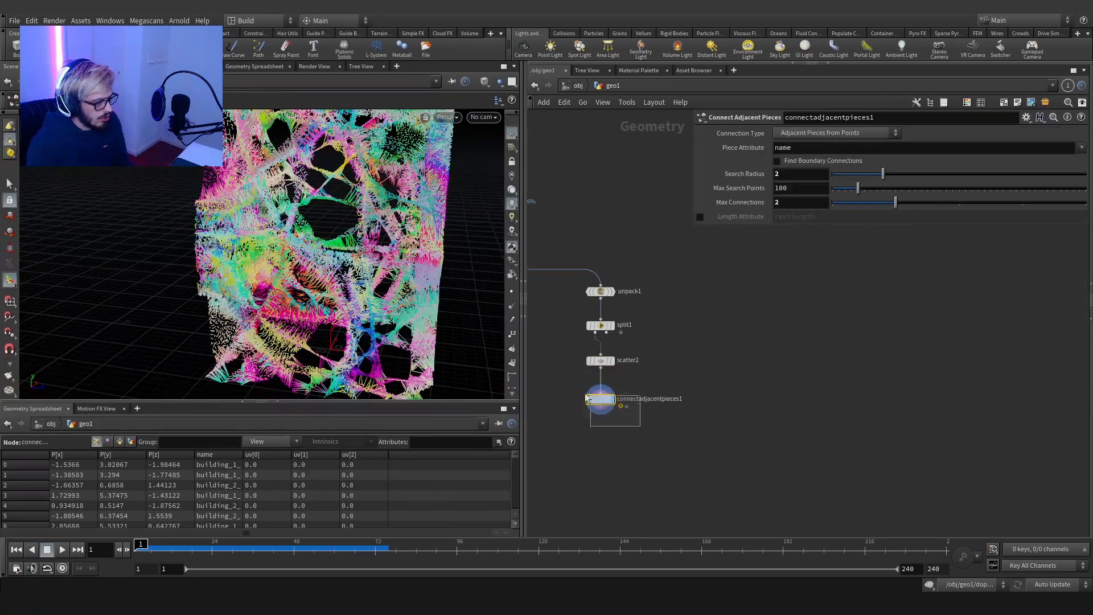
pyautogui.scroll(5, 285, 329)
pyautogui.scroll(8, 285, 328)
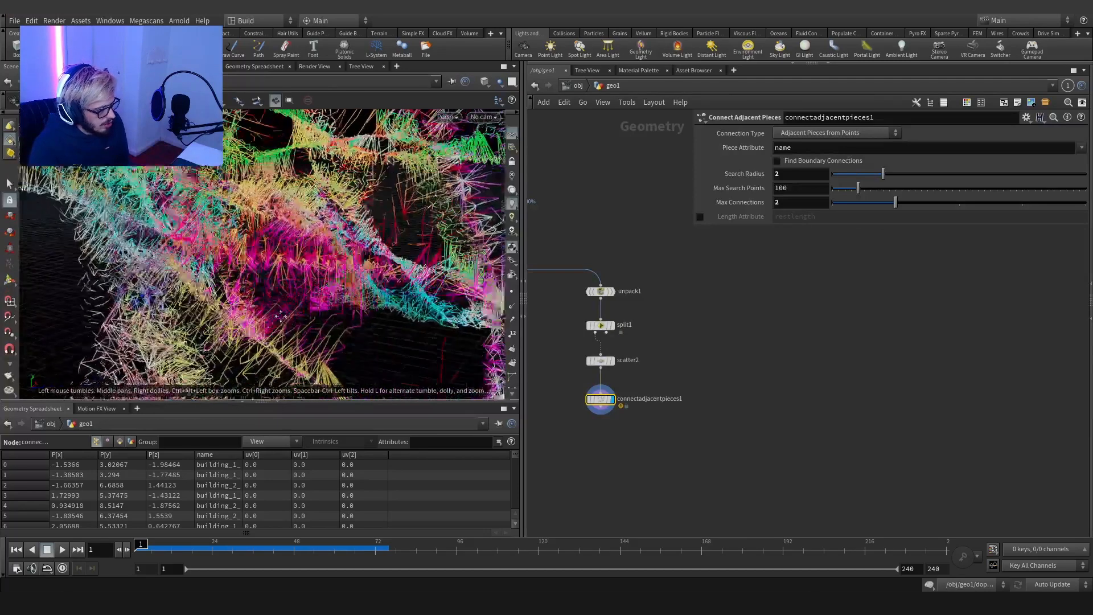
pyautogui.scroll(2, 307, 291)
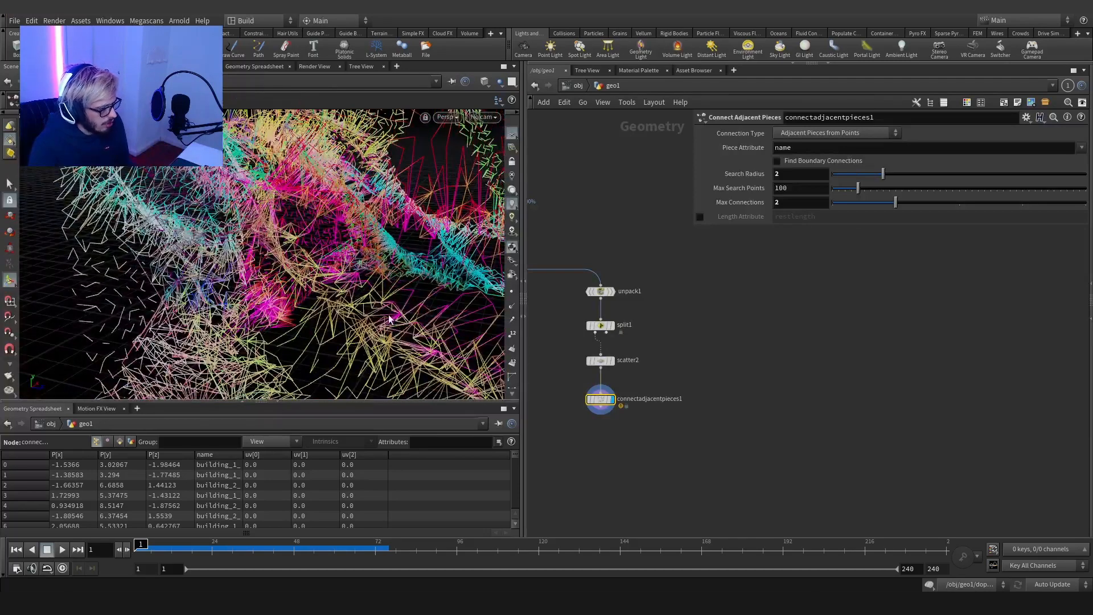
pyautogui.moveTo(430, 292); pyautogui.dragTo(362, 272)
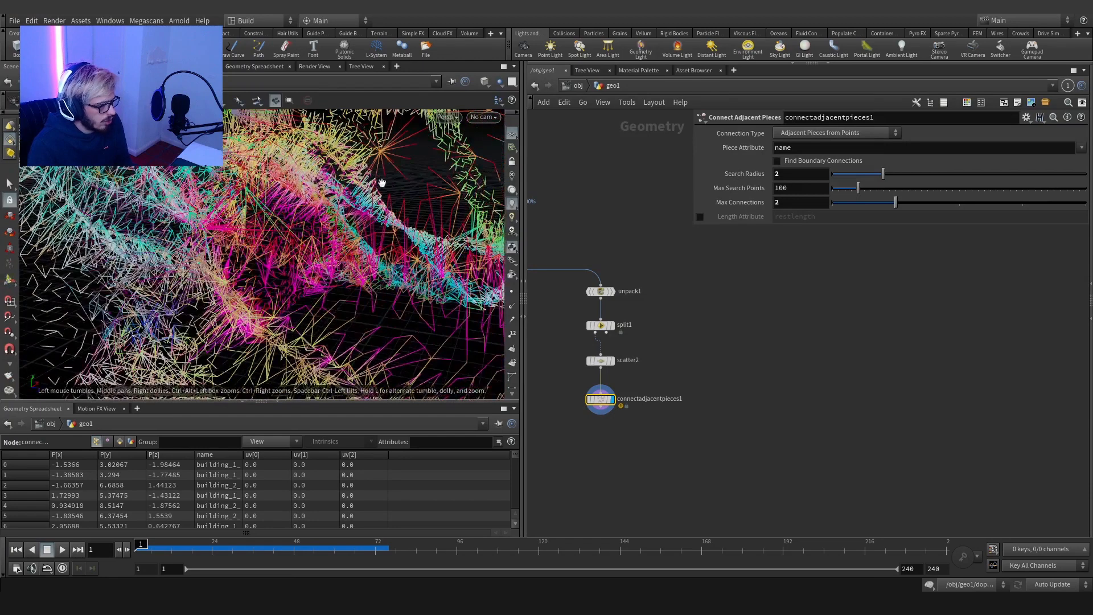
pyautogui.moveTo(379, 151); pyautogui.dragTo(450, 237)
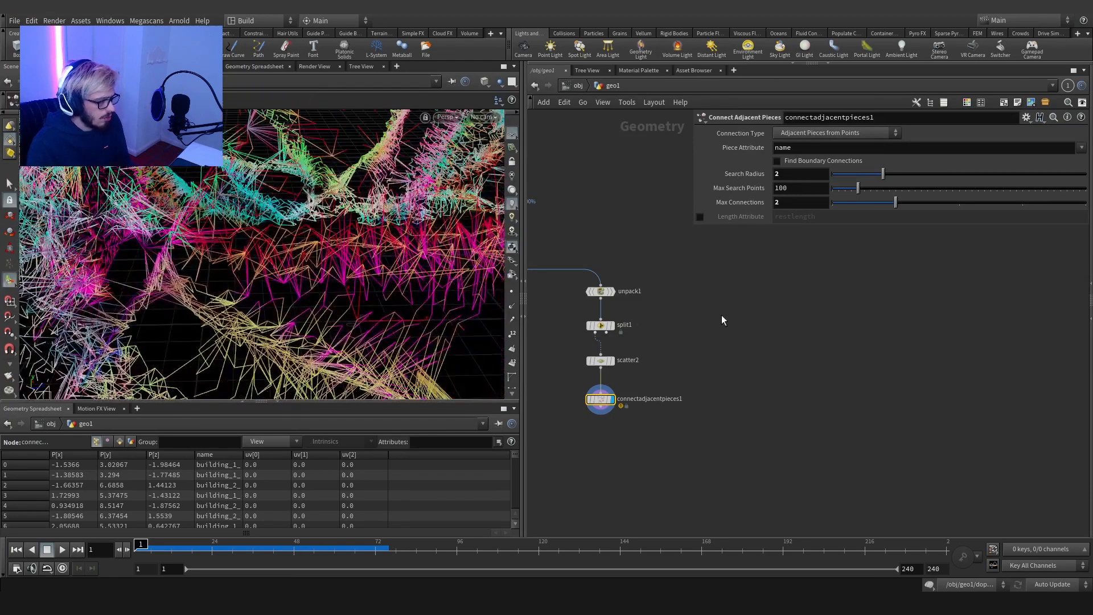
# Step: Set connectadjacentpieces1's Max Connections to 1 and Max Search Points to 2
pyautogui.click(780, 202)
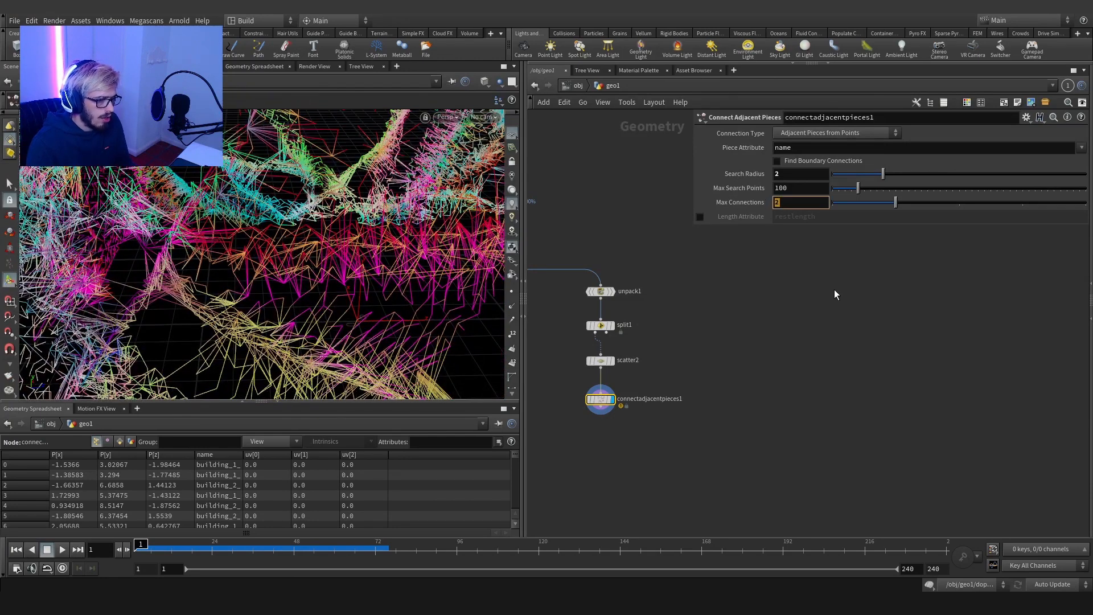
pyautogui.press('Return')
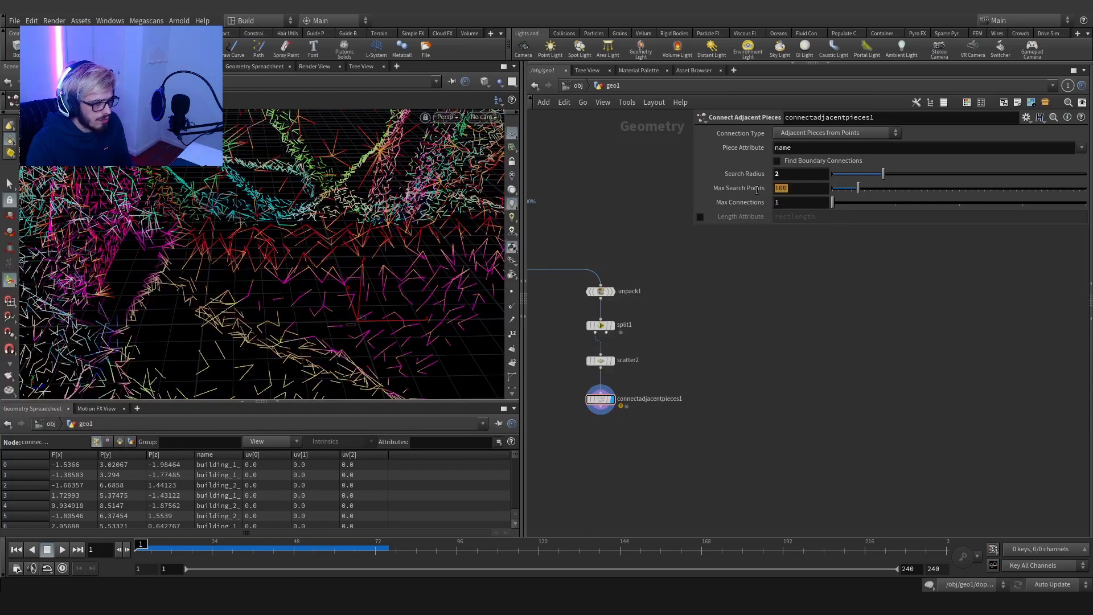
pyautogui.moveTo(756, 190); pyautogui.dragTo(756, 191)
pyautogui.write('2')
pyautogui.press('Return')
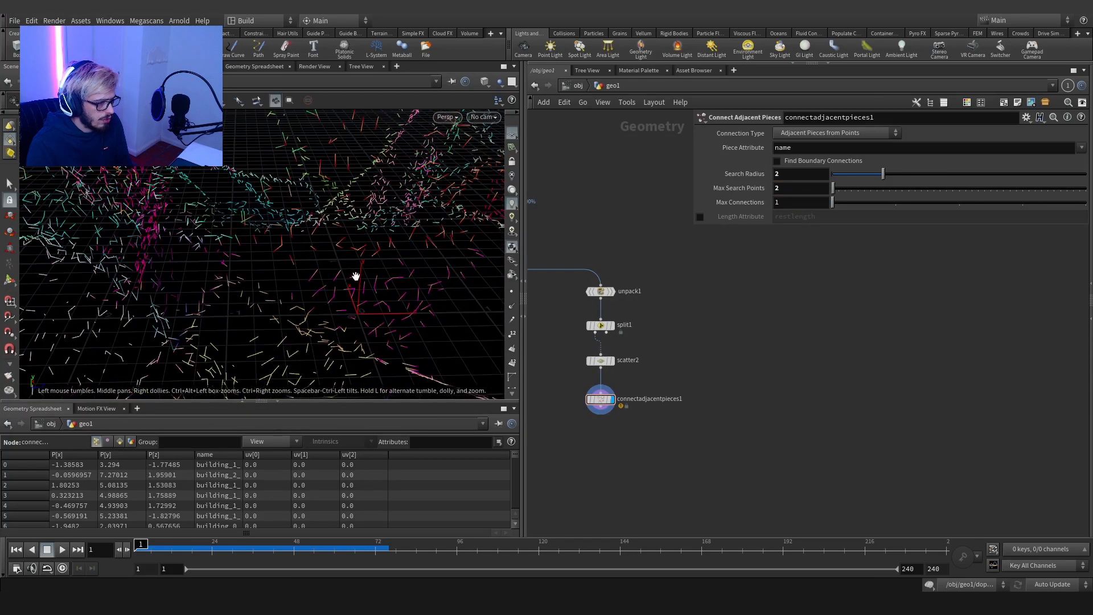
# Step: Set scatter2's Force Total Count to 1000000 and check the geometry info of connectadjacentpieces1
pyautogui.click(601, 360)
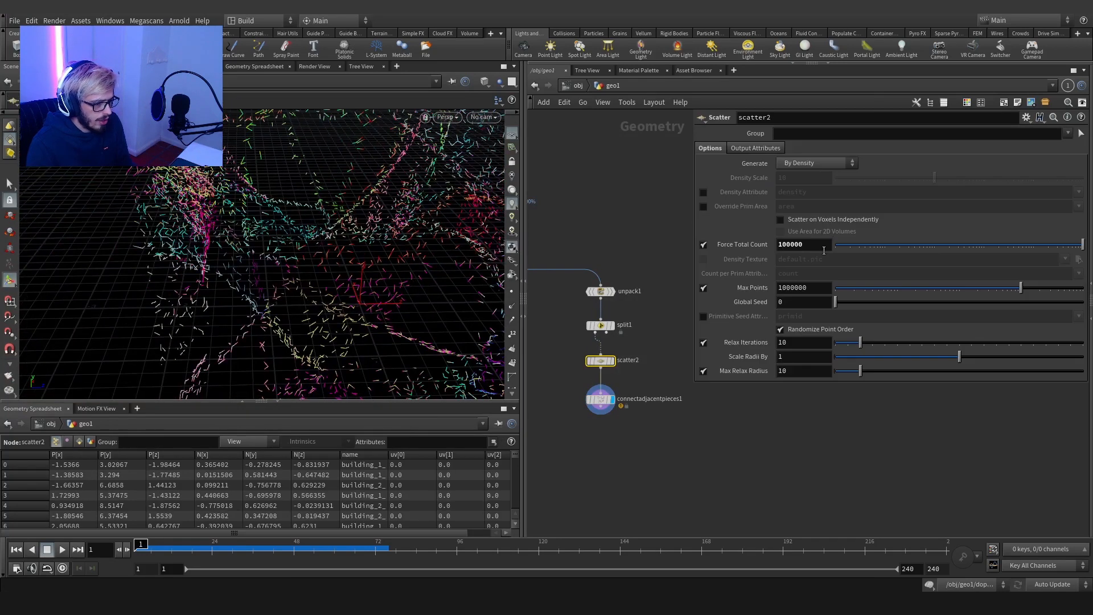
pyautogui.click(824, 250)
pyautogui.write('0')
pyautogui.press('Return')
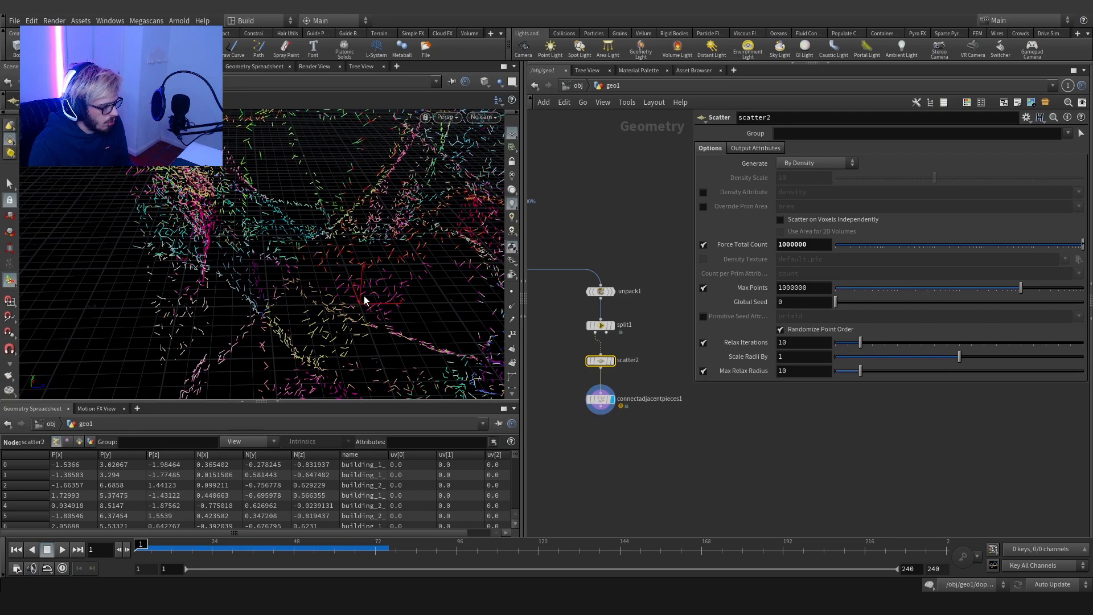
pyautogui.middleClick(606, 403)
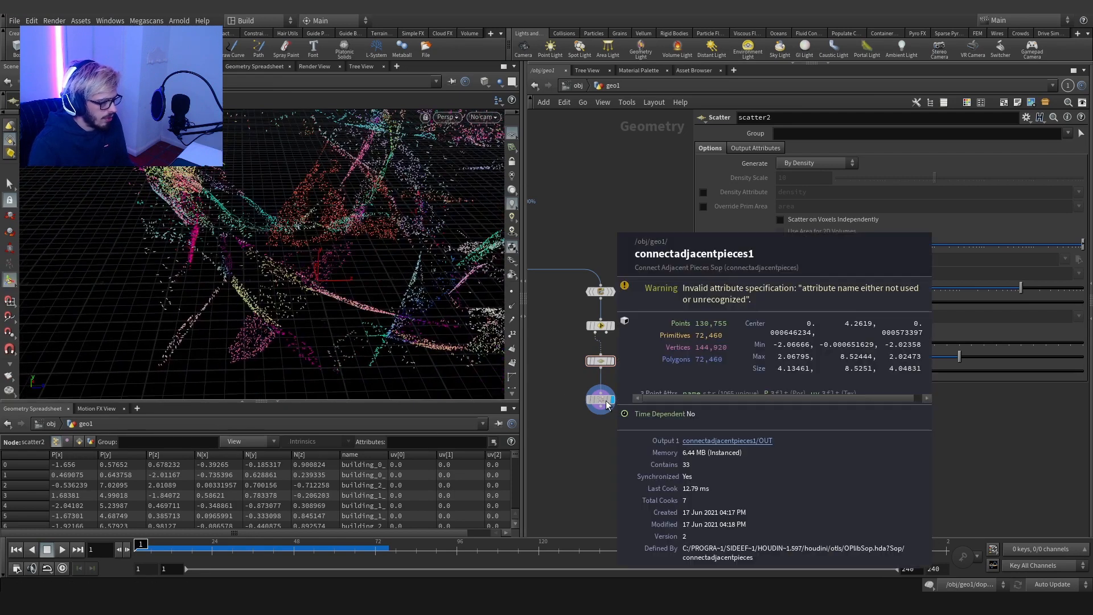
pyautogui.middleClick(600, 399)
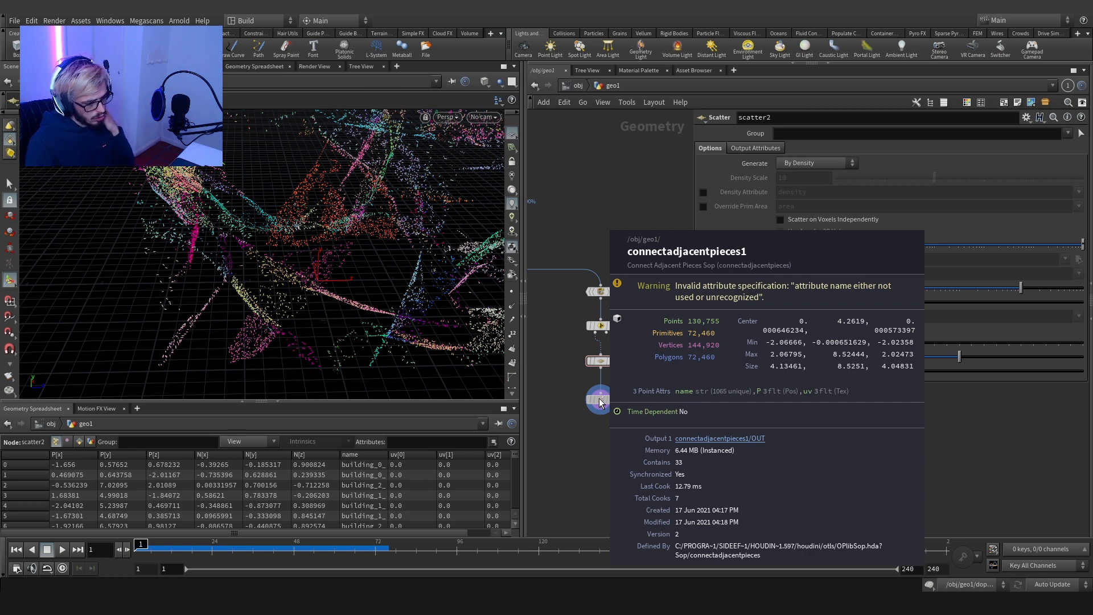
# Step: Move connectadjacentpieces1 further below scatter2, and add and display a Delete node after it
pyautogui.moveTo(600, 399); pyautogui.dragTo(599, 440)
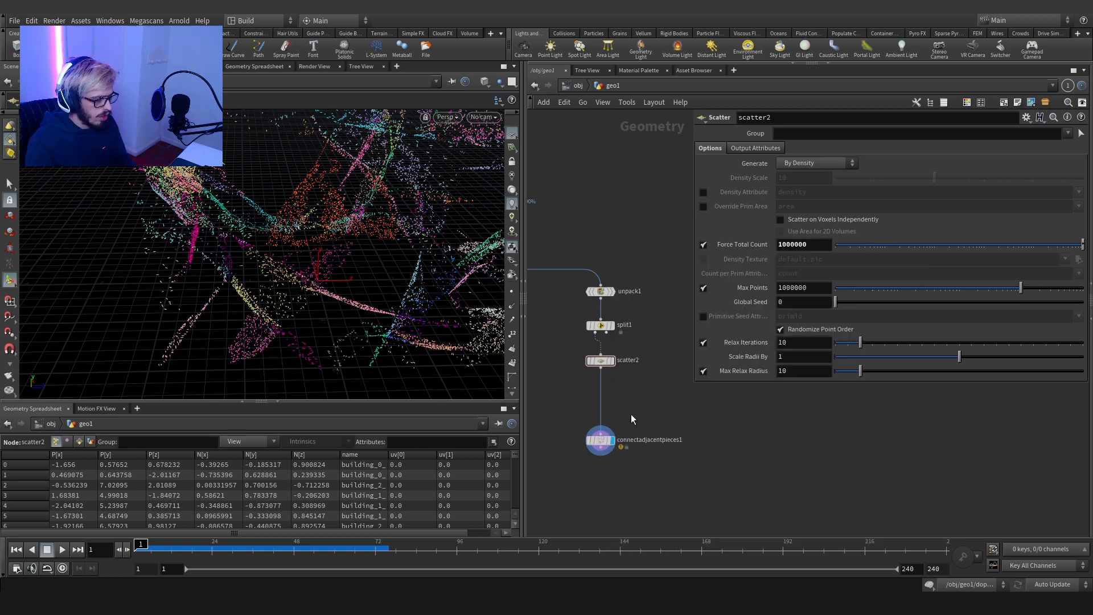
pyautogui.moveTo(632, 417); pyautogui.dragTo(629, 335, button='middle')
pyautogui.press('Tab')
pyautogui.write('w')
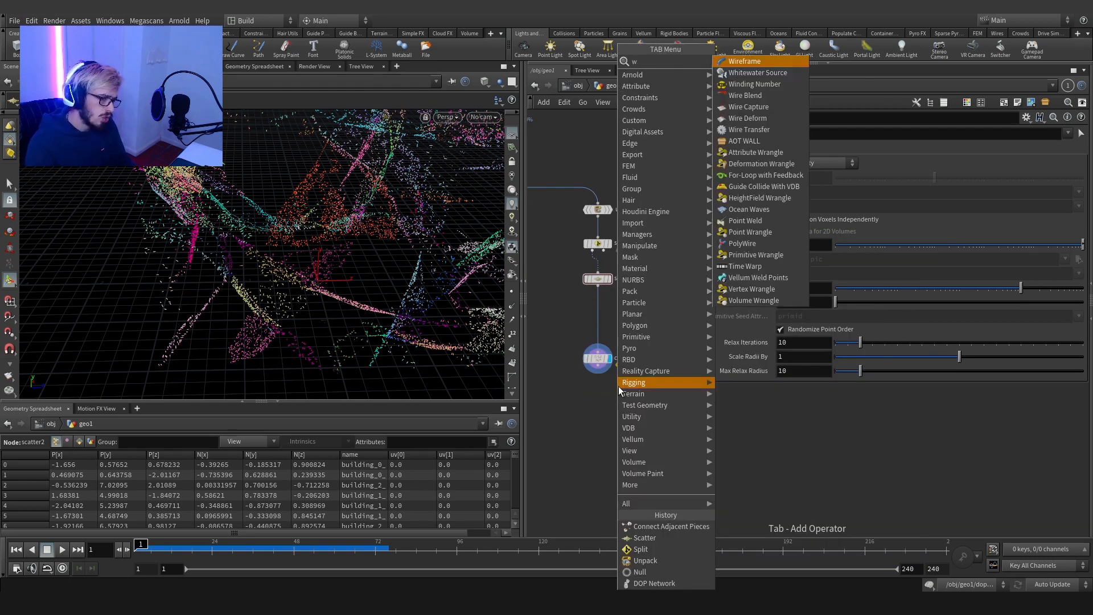
pyautogui.press('BackSpace')
pyautogui.write('del')
pyautogui.press('Return')
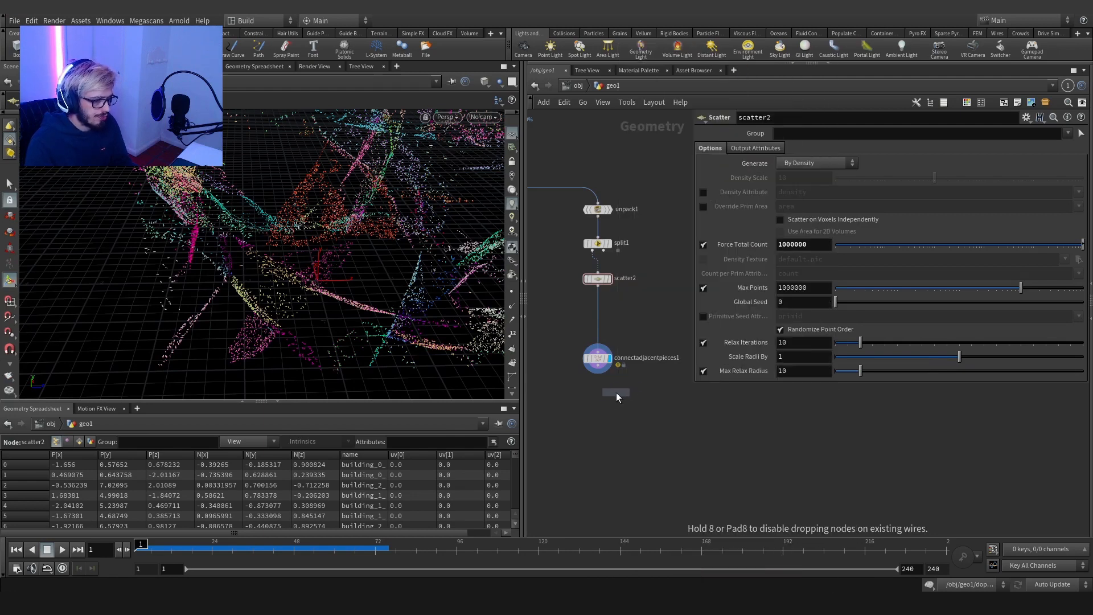
pyautogui.click(598, 392)
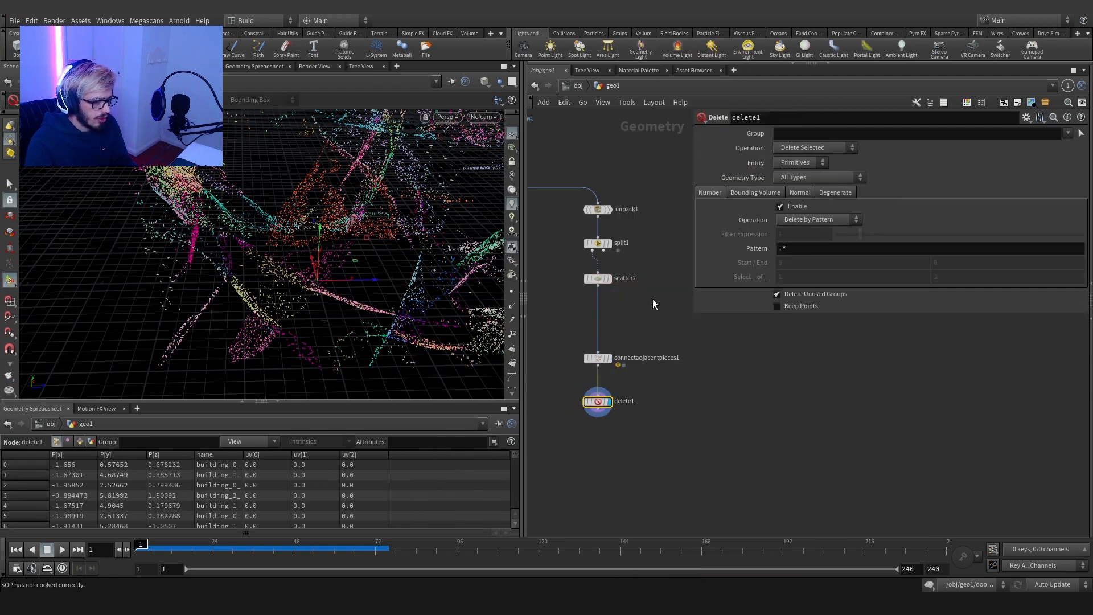
# Step: Set delete1's Number operation to Delete by Range
pyautogui.click(797, 222)
pyautogui.click(803, 234)
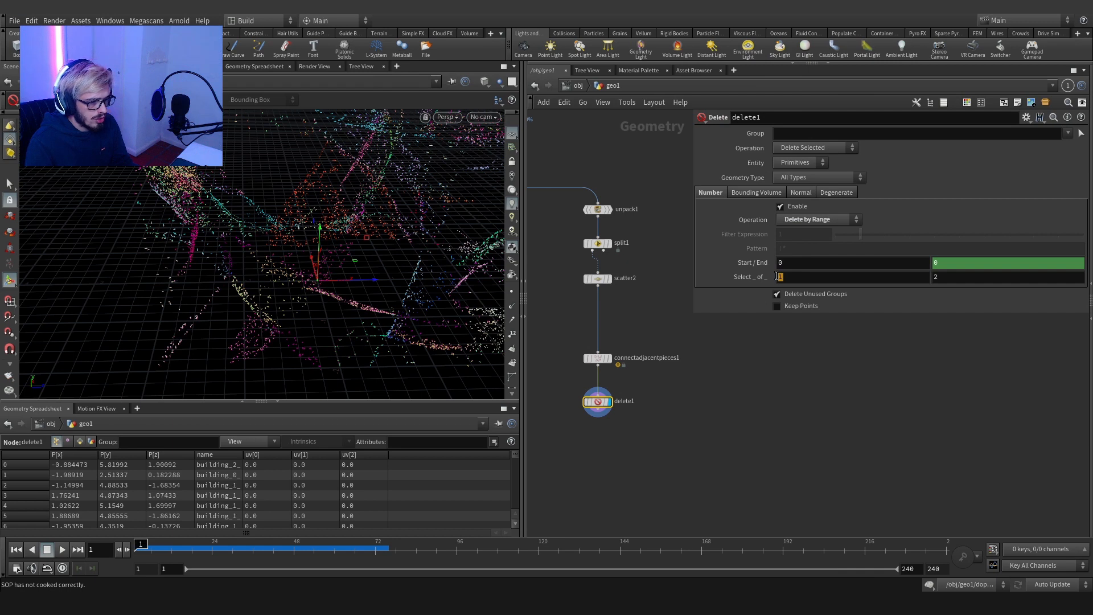
pyautogui.click(805, 221)
pyautogui.click(805, 243)
# Step: Set delete1's range selection to 30 of 35 and check the node's geometry info
pyautogui.moveTo(802, 276); pyautogui.dragTo(704, 275)
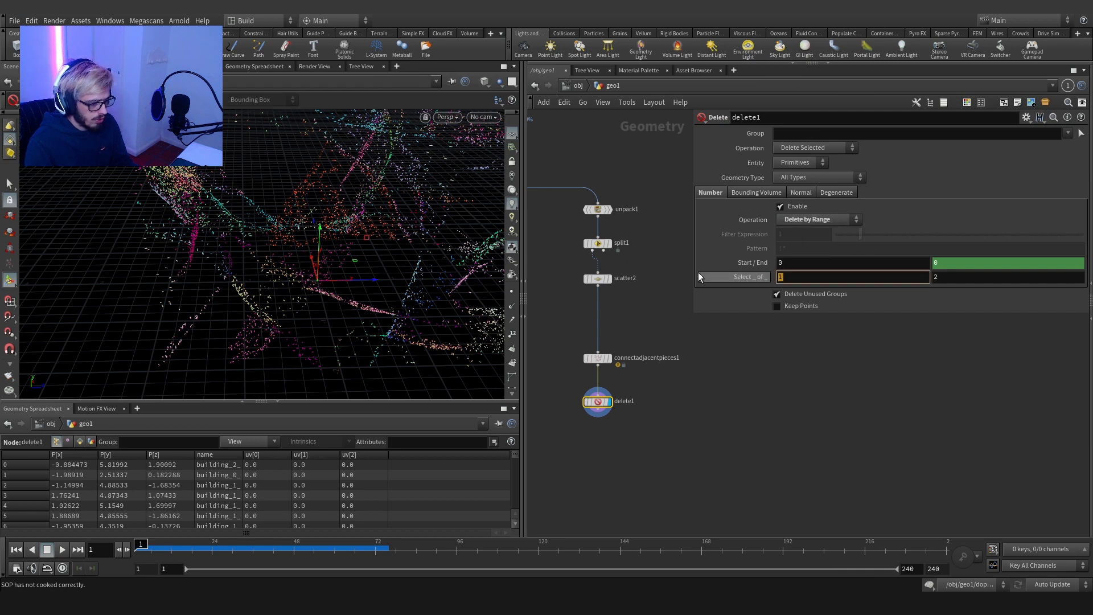
pyautogui.press('Tab')
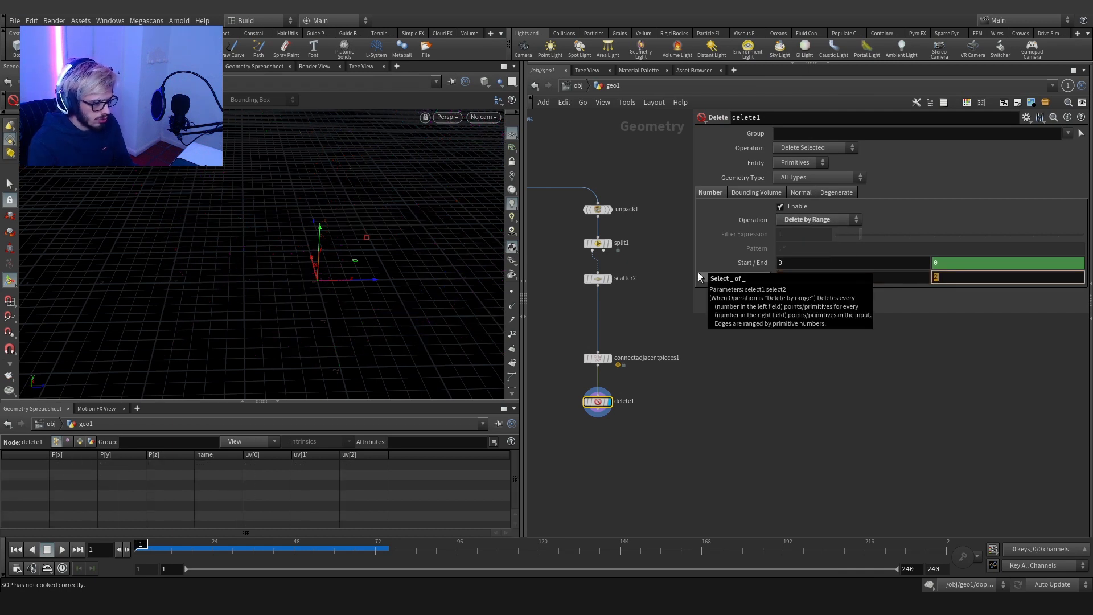
pyautogui.write('35')
pyautogui.press('Return')
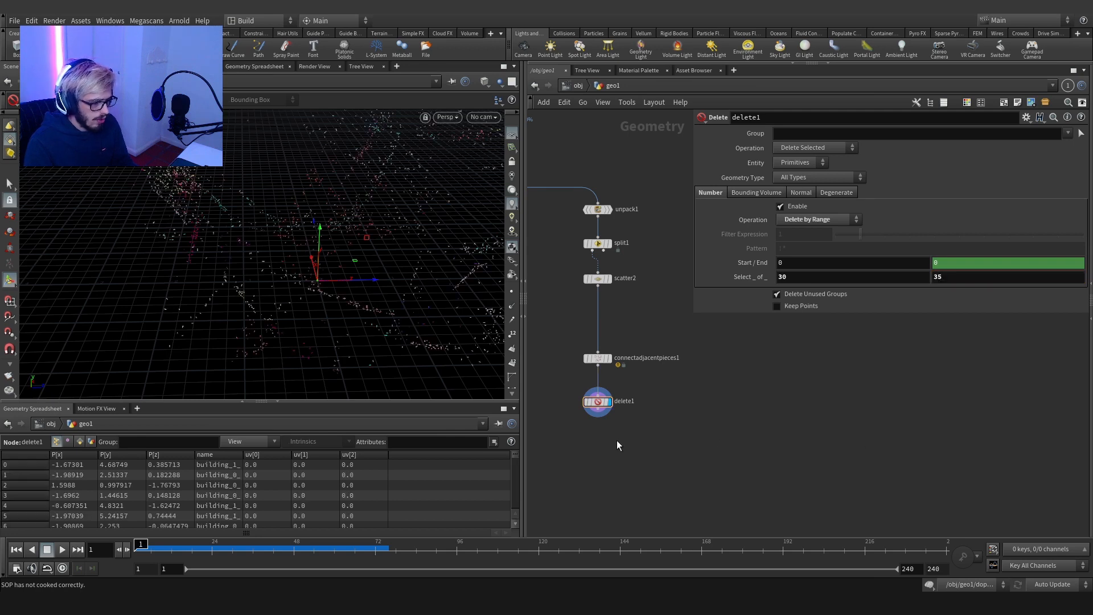
pyautogui.middleClick(592, 403)
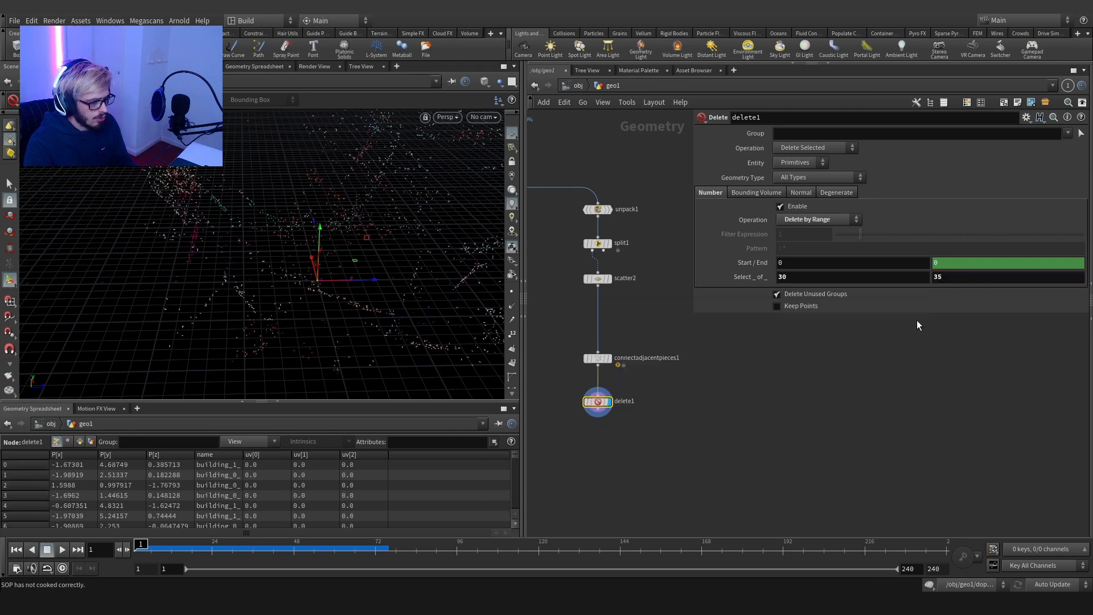
# Step: Set delete1's range selection to 40 of 45 and check the primitive count in its node info
pyautogui.click(862, 280)
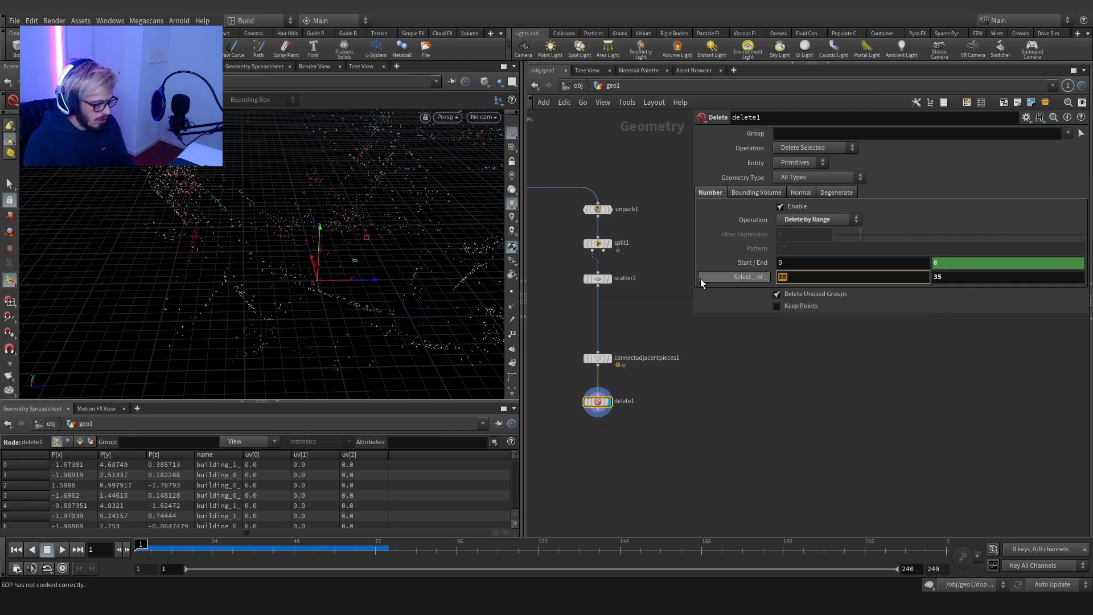
pyautogui.press('BackSpace')
pyautogui.press('BackSpace')
pyautogui.write('40')
pyautogui.press('Tab')
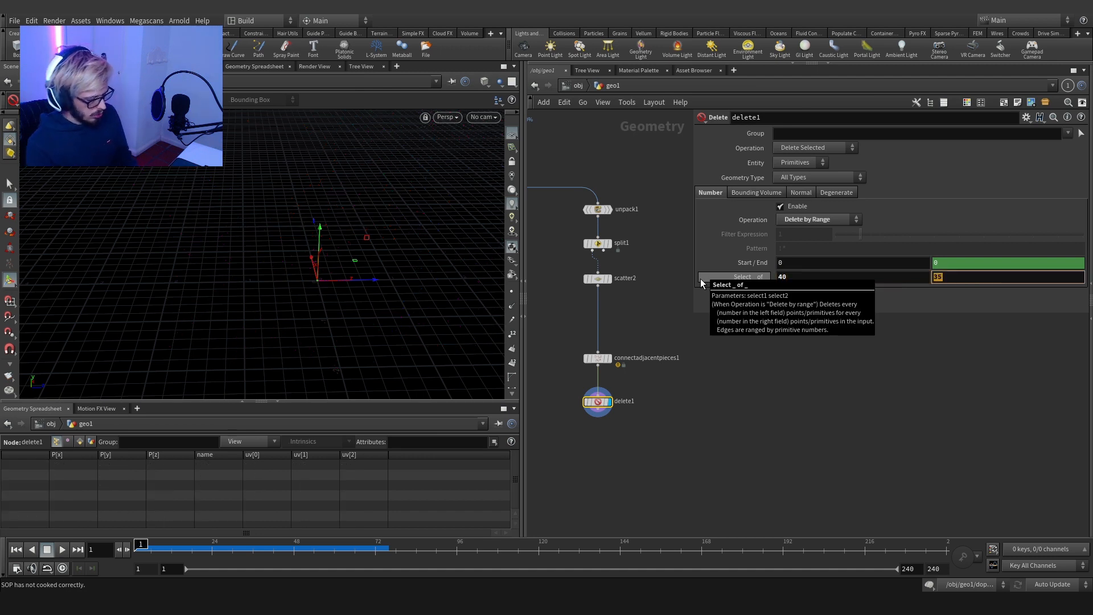
pyautogui.write('45')
pyautogui.press('Return')
pyautogui.middleClick(594, 399)
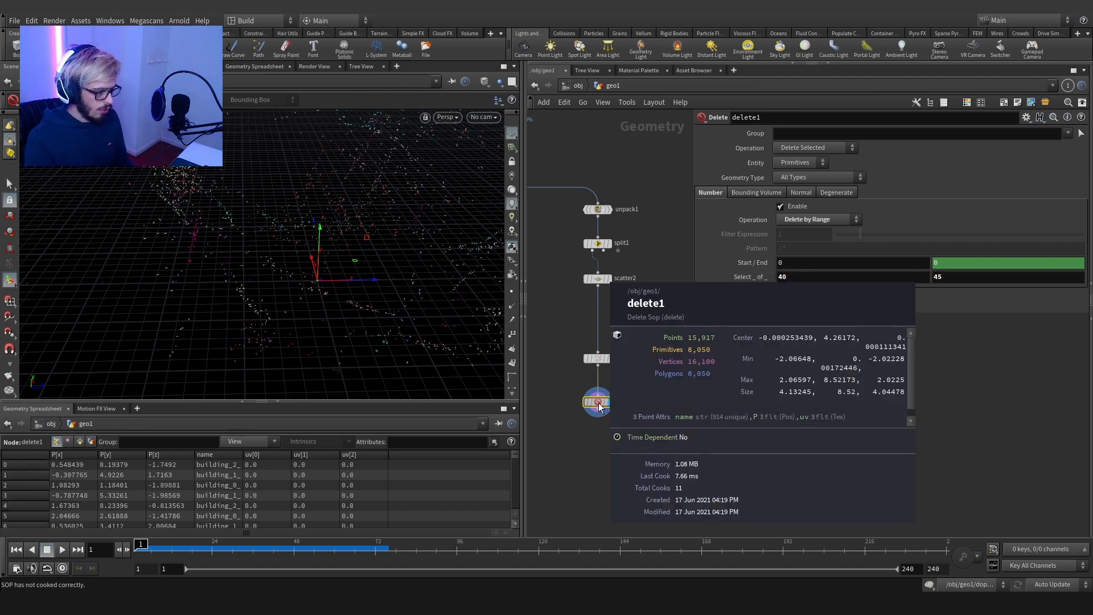
# Step: Add a Facet node after delete1 and display it
pyautogui.keyDown('alt'); pyautogui.moveTo(419, 284); pyautogui.dragTo(393, 271, button='right'); pyautogui.keyUp('alt')
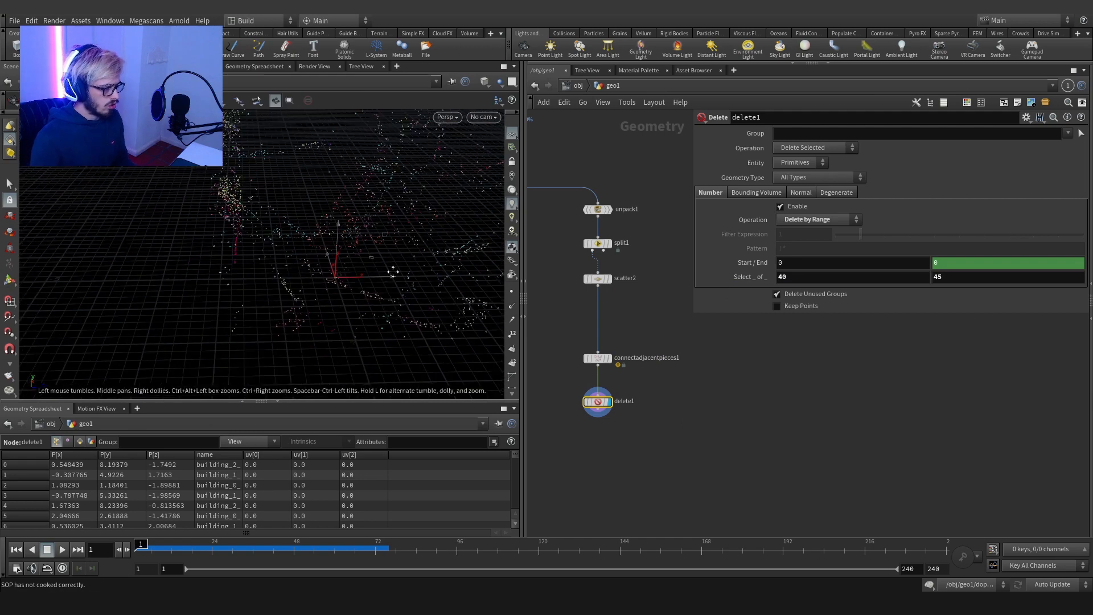
pyautogui.keyDown('alt'); pyautogui.moveTo(393, 271); pyautogui.dragTo(398, 302, button='middle'); pyautogui.keyUp('alt')
pyautogui.moveTo(633, 465); pyautogui.dragTo(636, 424, button='middle')
pyautogui.moveTo(638, 410); pyautogui.dragTo(607, 311)
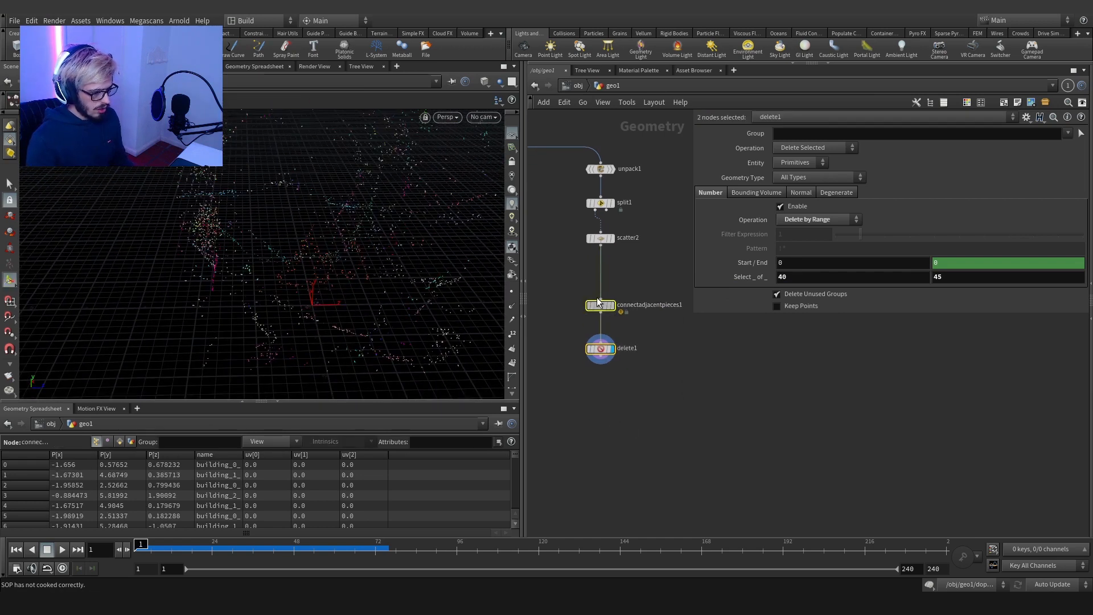
pyautogui.scroll(3, 610, 333)
pyautogui.click(586, 311)
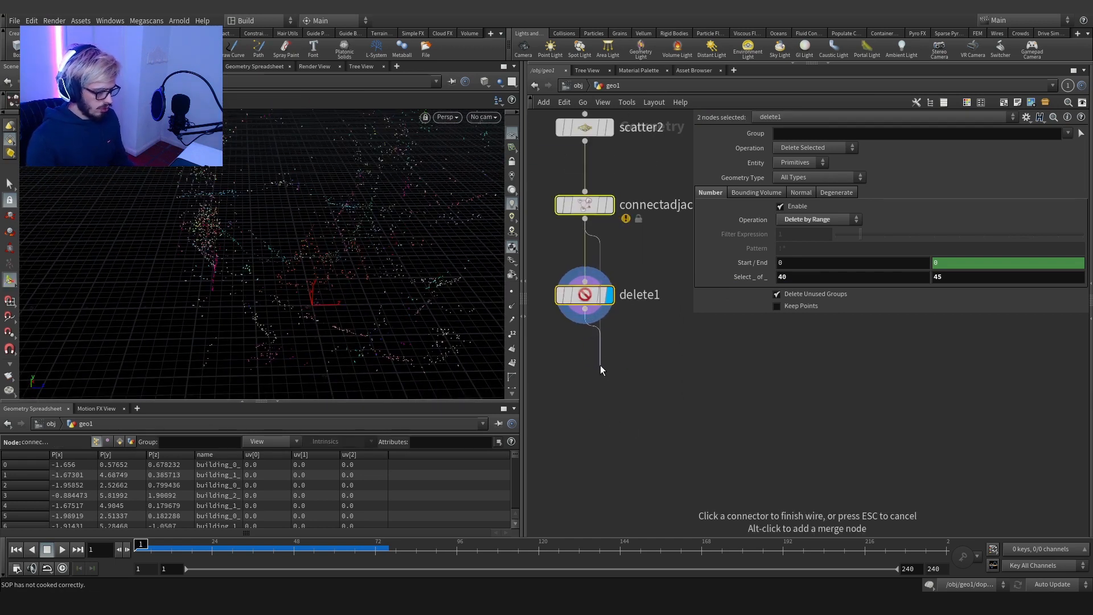
pyautogui.press('Tab')
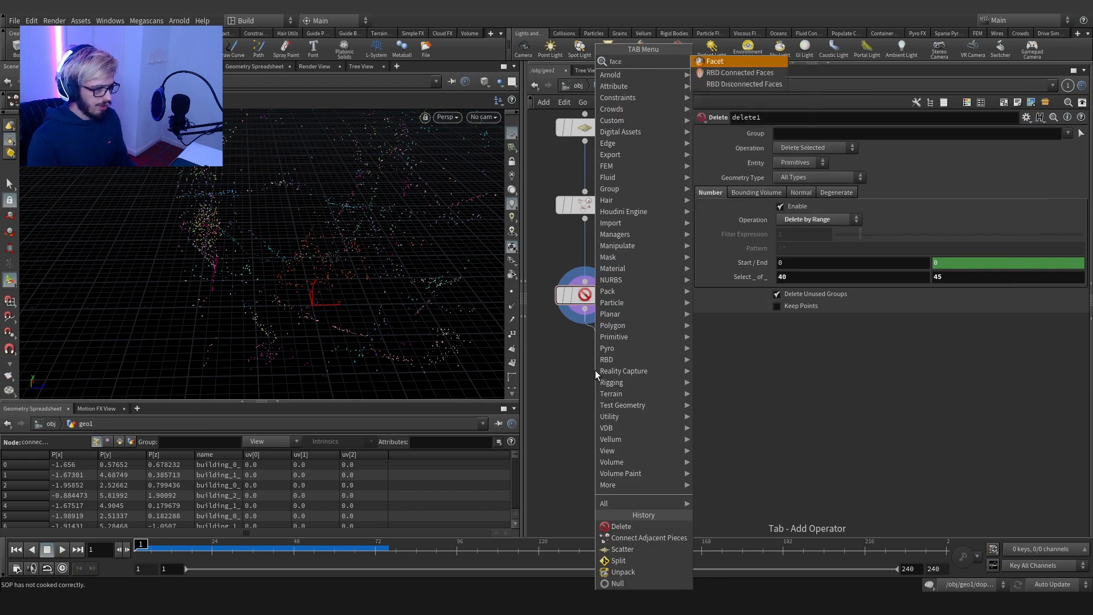
pyautogui.write('facet')
pyautogui.press('Return')
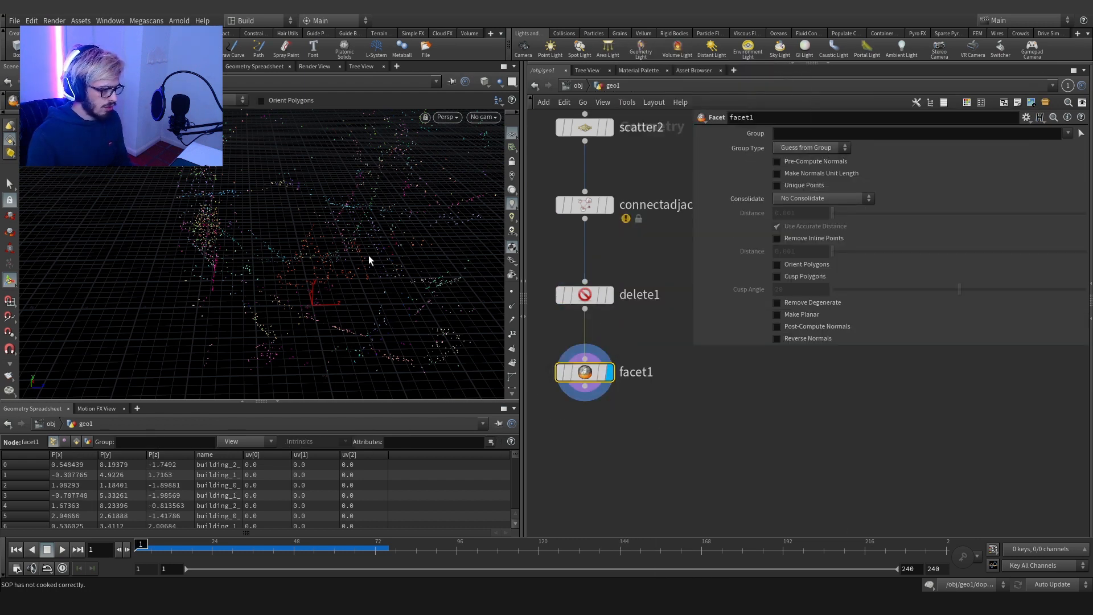
# Step: Enable Unique Points on facet1 and compare its geometry info with that of delete1
pyautogui.middleClick(582, 371)
pyautogui.middleClick(589, 299)
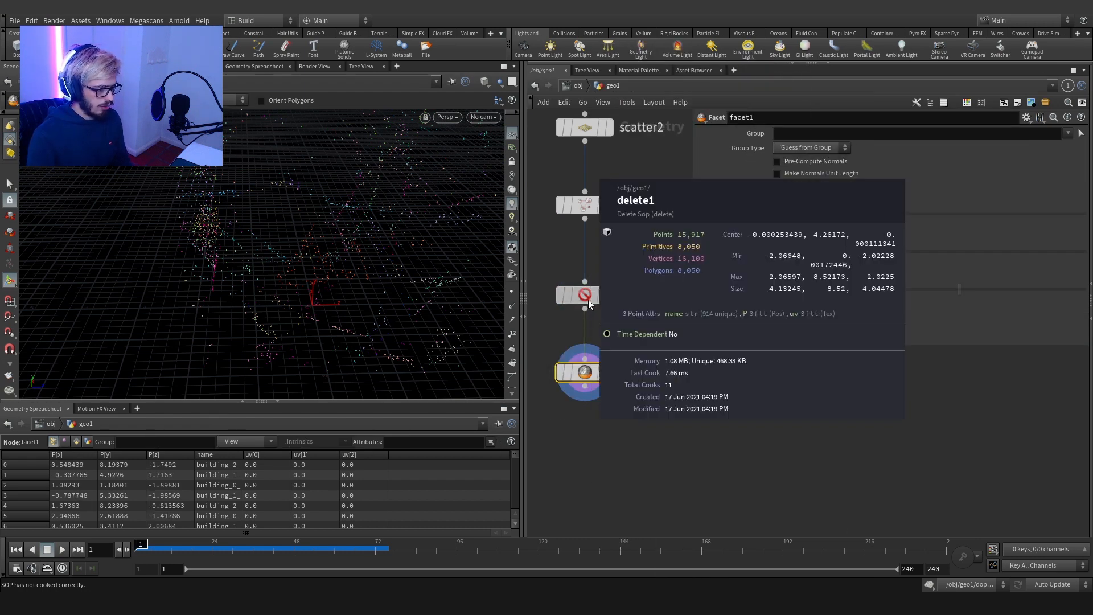
pyautogui.middleClick(583, 373)
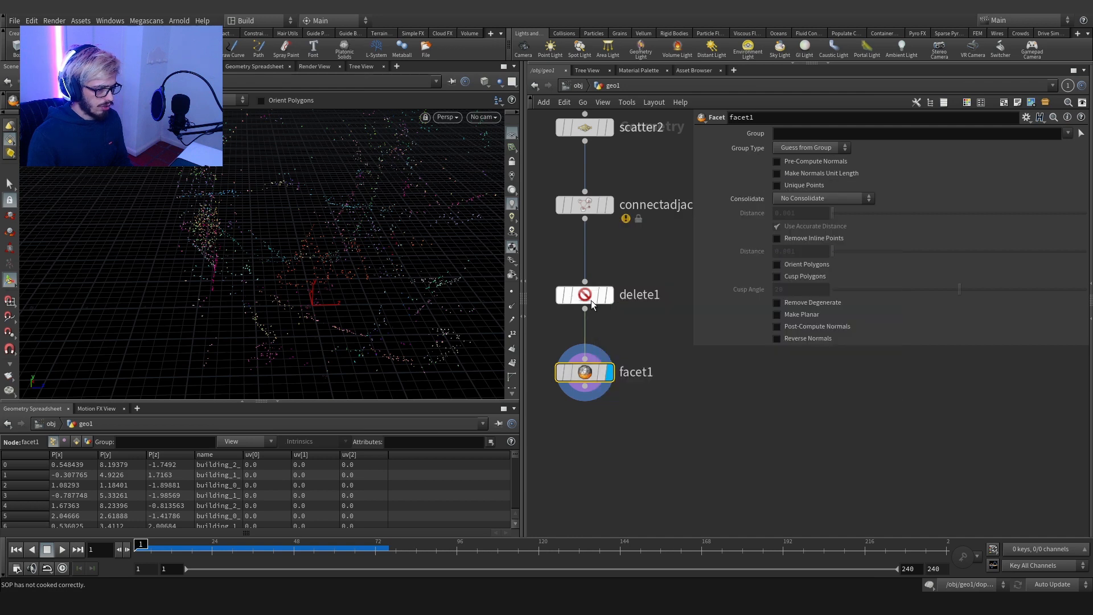
pyautogui.middleClick(590, 298)
pyautogui.middleClick(591, 376)
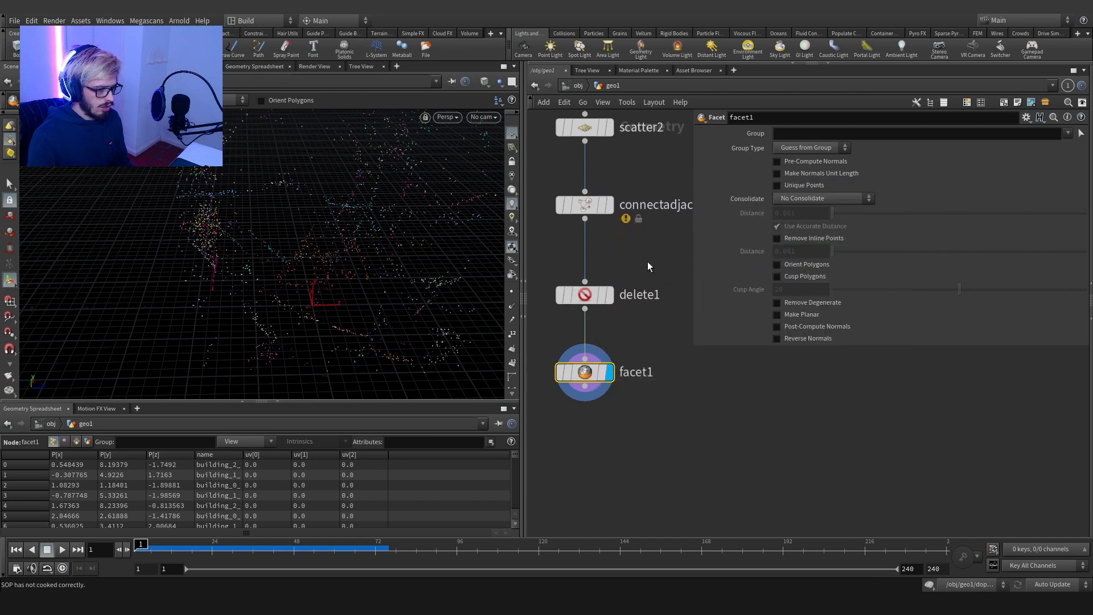
pyautogui.middleClick(591, 381)
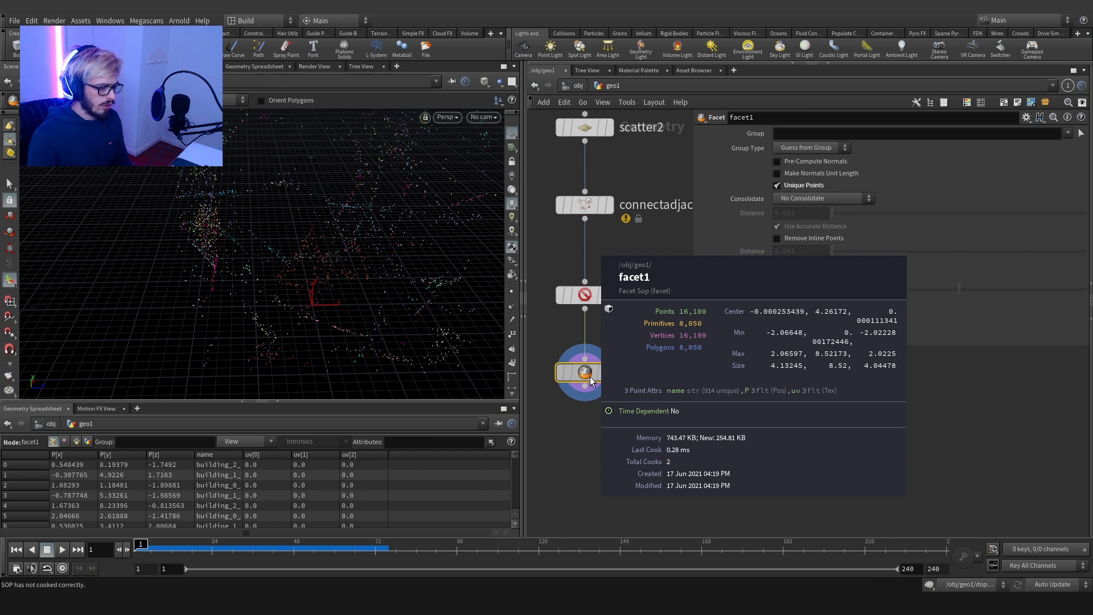
pyautogui.middleClick(586, 301)
pyautogui.middleClick(590, 293)
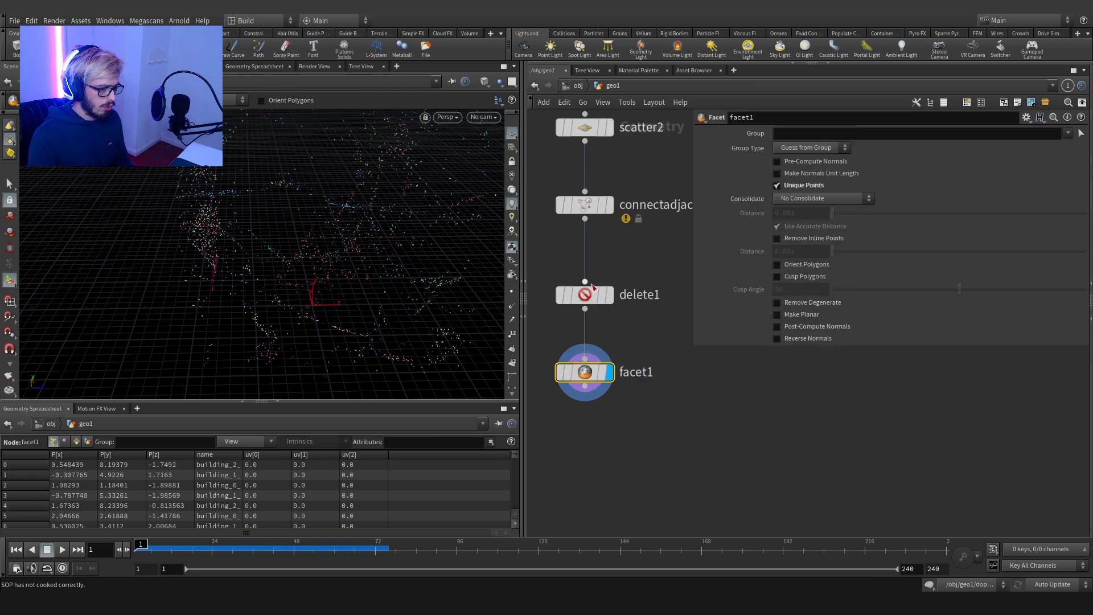
# Step: Add a Clean node after facet1, display it and compare the geometry info of the two nodes
pyautogui.press('Tab')
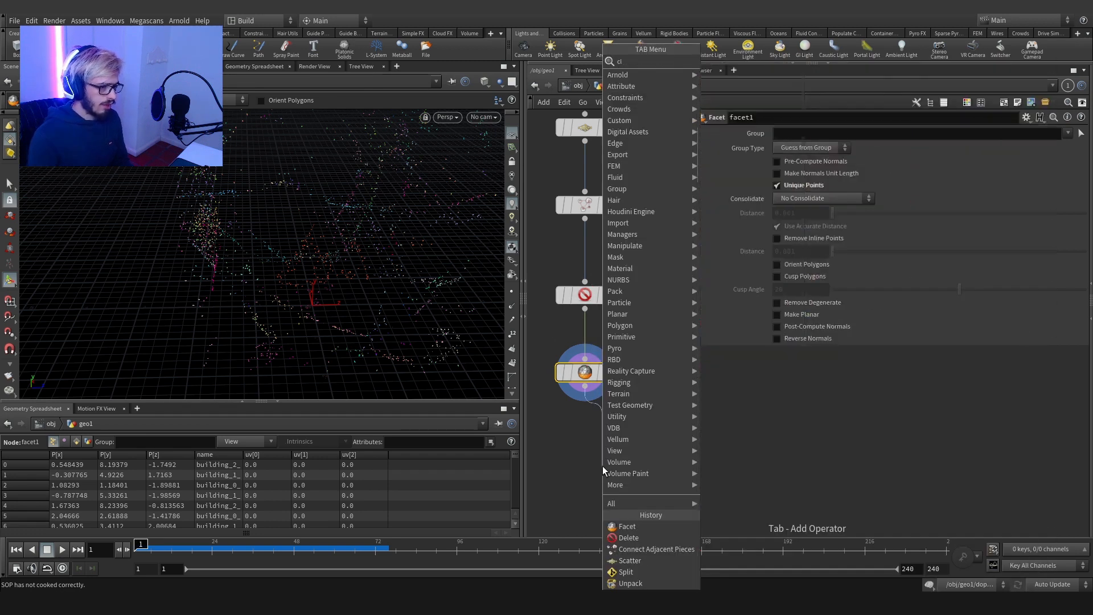
pyautogui.press('Escape')
pyautogui.click(585, 455)
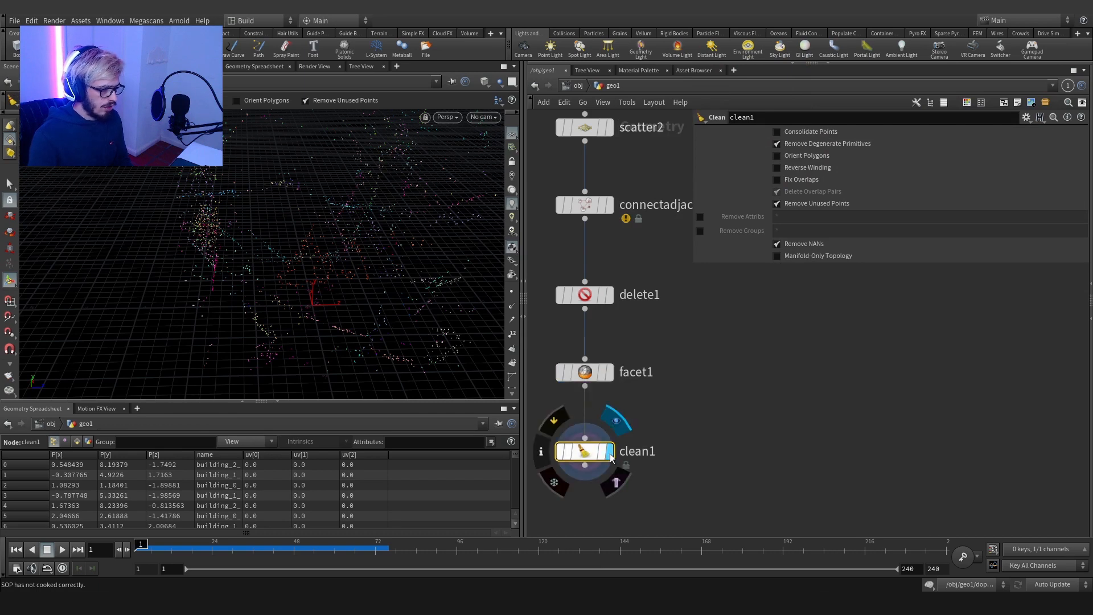
pyautogui.middleClick(581, 450)
pyautogui.middleClick(587, 373)
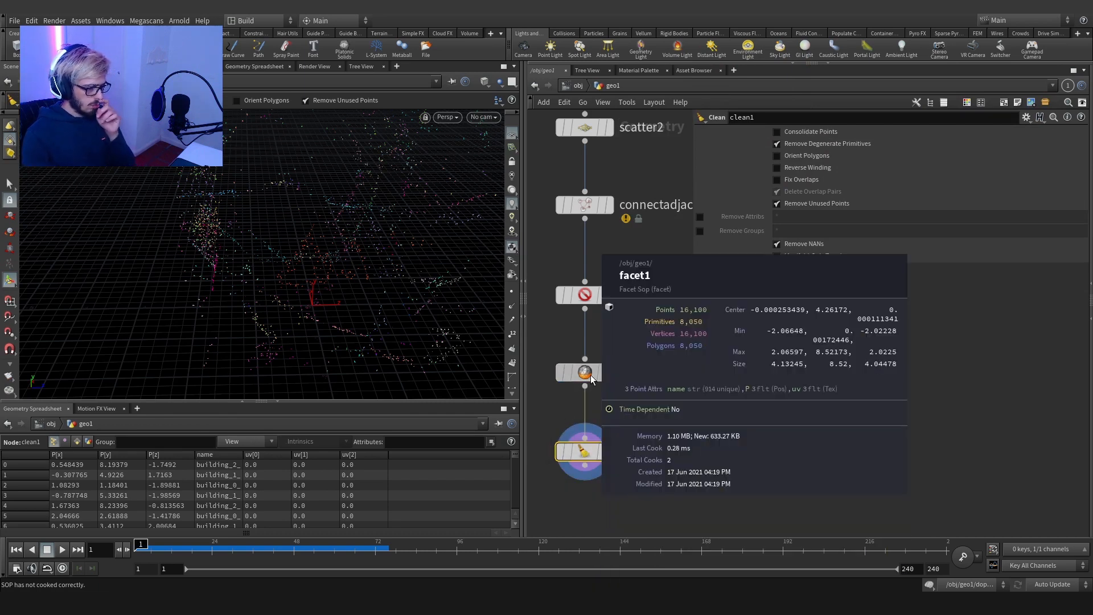
pyautogui.middleClick(582, 452)
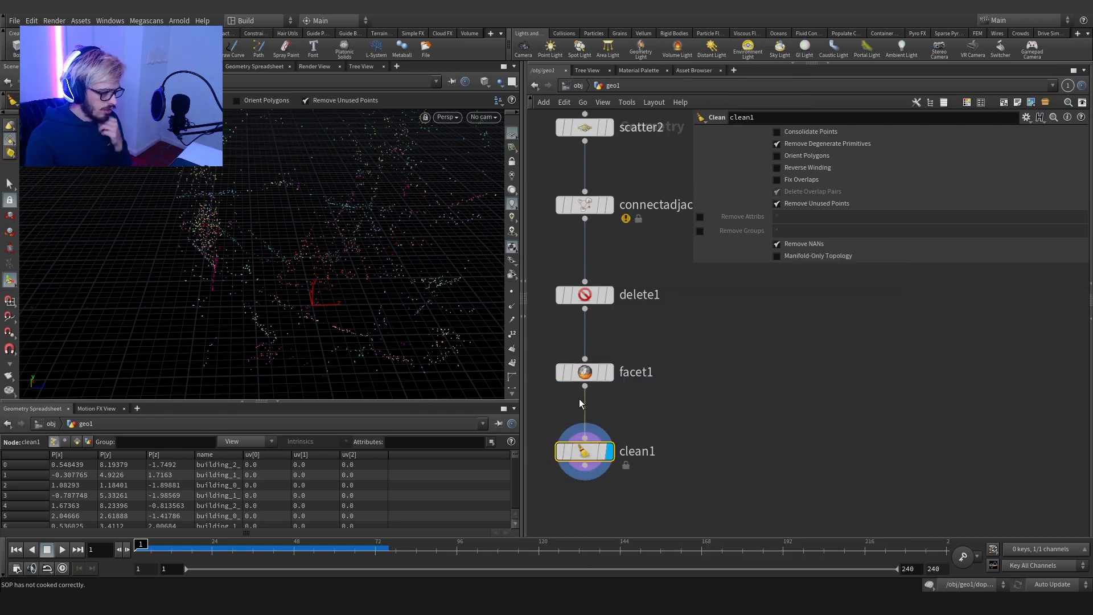
pyautogui.middleClick(596, 377)
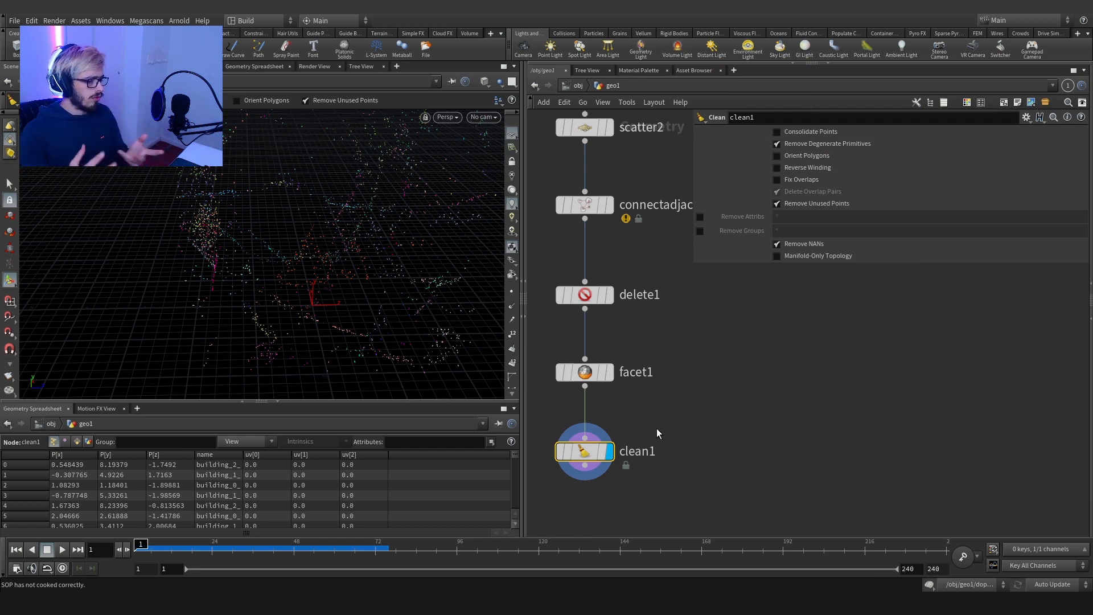
# Step: Select the chain of nodes from split1 to clean1 and lay them out evenly
pyautogui.scroll(-4, 657, 428)
pyautogui.moveTo(676, 410); pyautogui.dragTo(619, 159)
pyautogui.press('l')
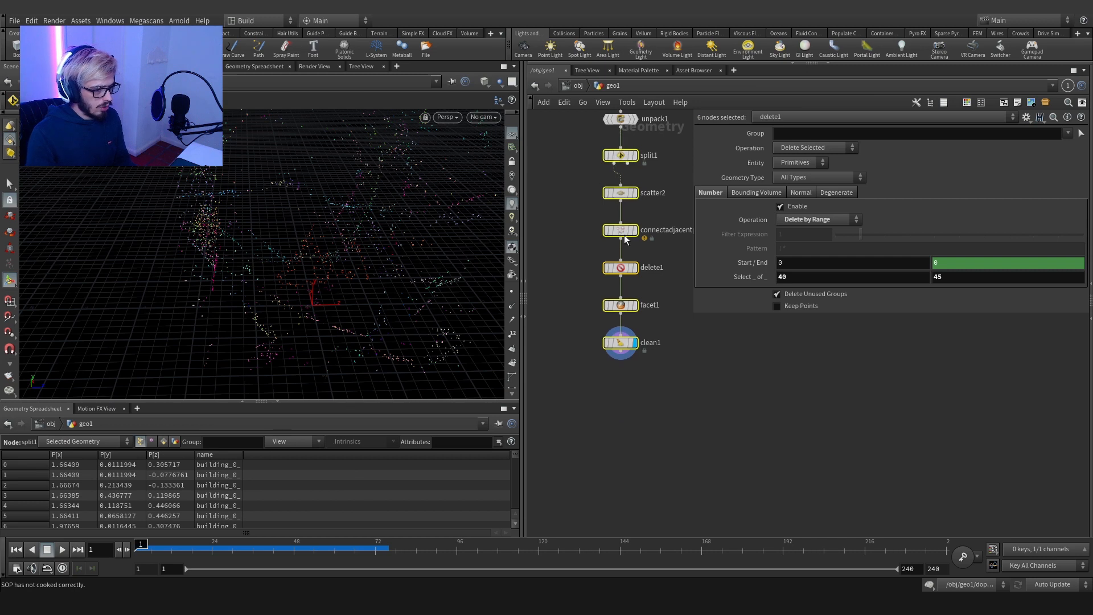
# Step: Add an Attribute Wrangle node after clean1 and display it
pyautogui.click(625, 243)
pyautogui.click(619, 351)
pyautogui.press('Tab')
pyautogui.write('wr')
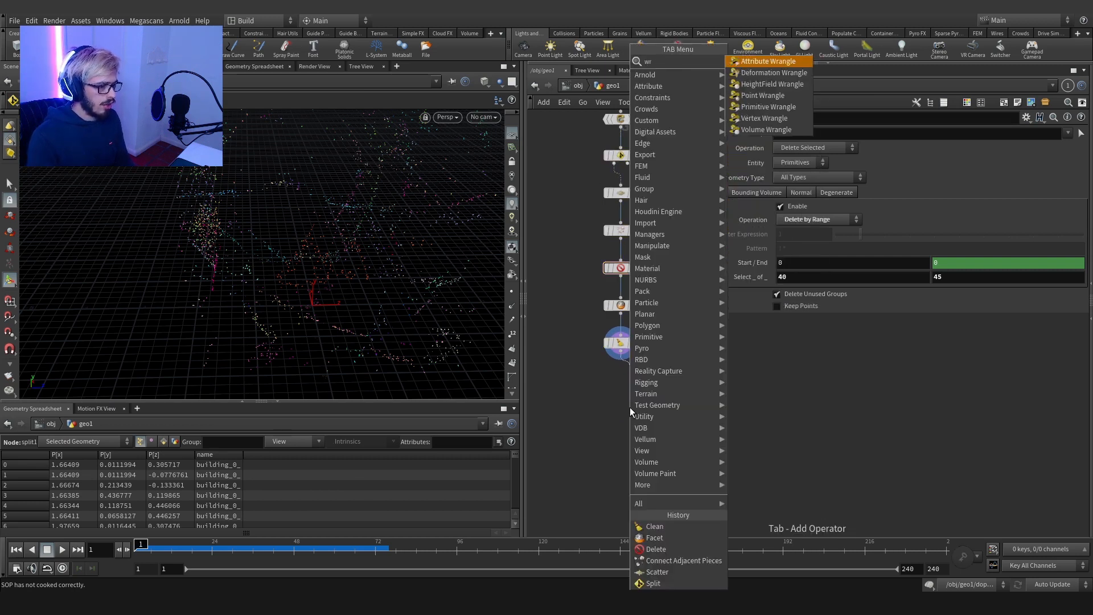
pyautogui.press('Return')
pyautogui.click(630, 407)
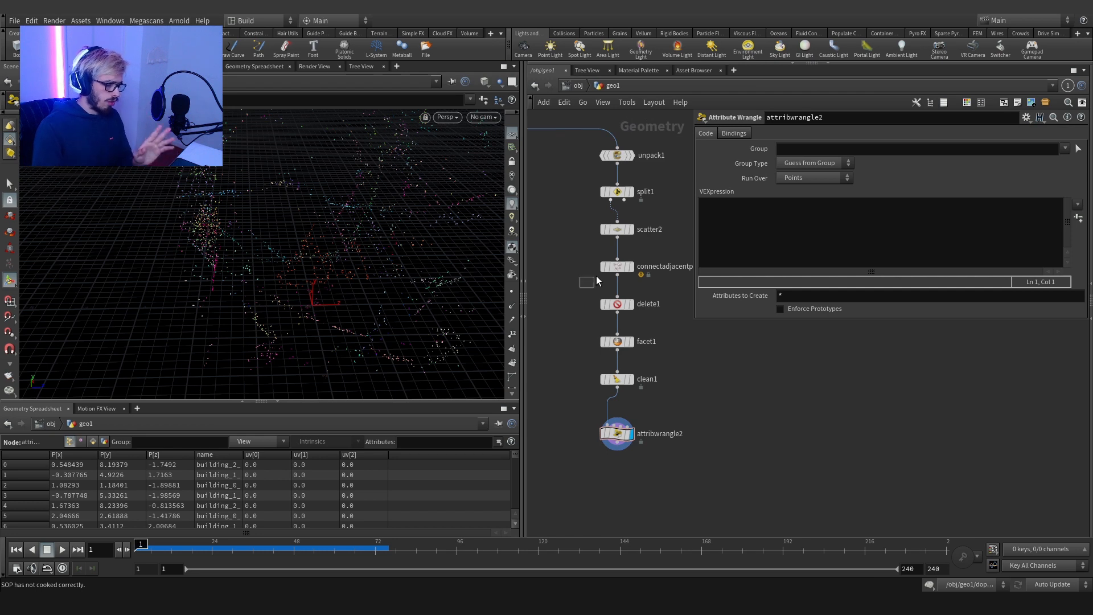
# Step: Enable the restlength Length Attribute on the connectadjacentpieces1 node
pyautogui.click(617, 266)
pyautogui.click(700, 217)
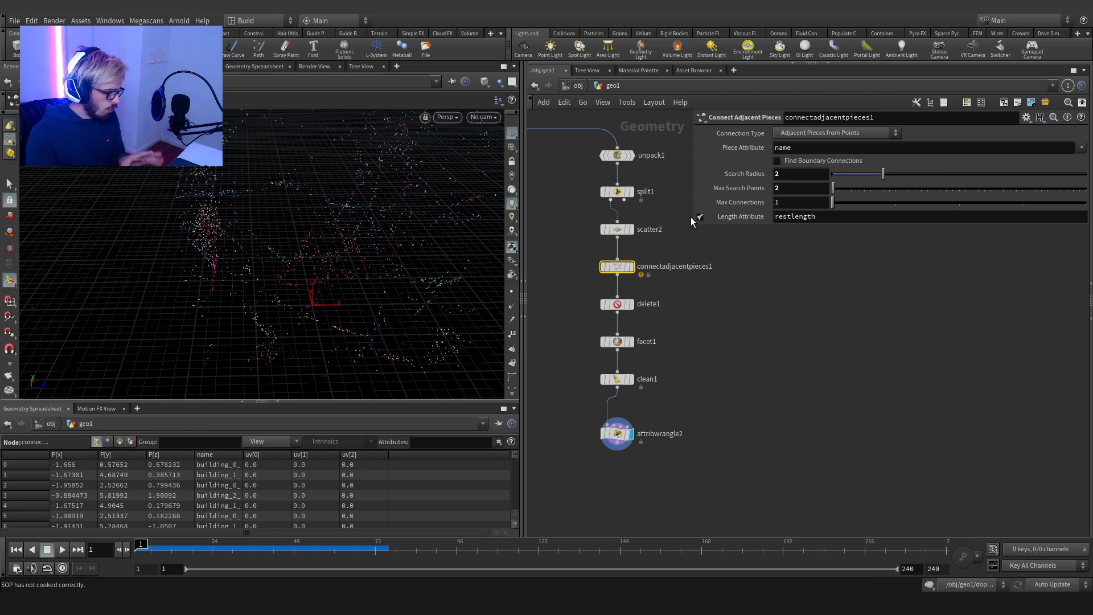
# Step: Write attribwrangle2's expression to set s@constraint_name='cone'; and s@constraint_type='all'; on separate lines
pyautogui.click(622, 393)
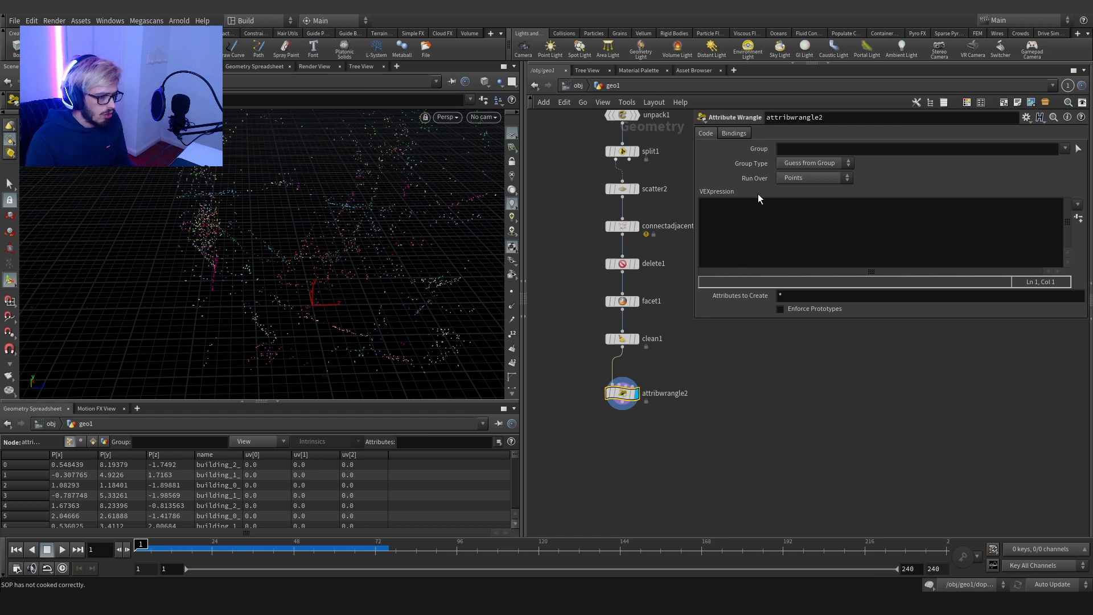
pyautogui.click(745, 230)
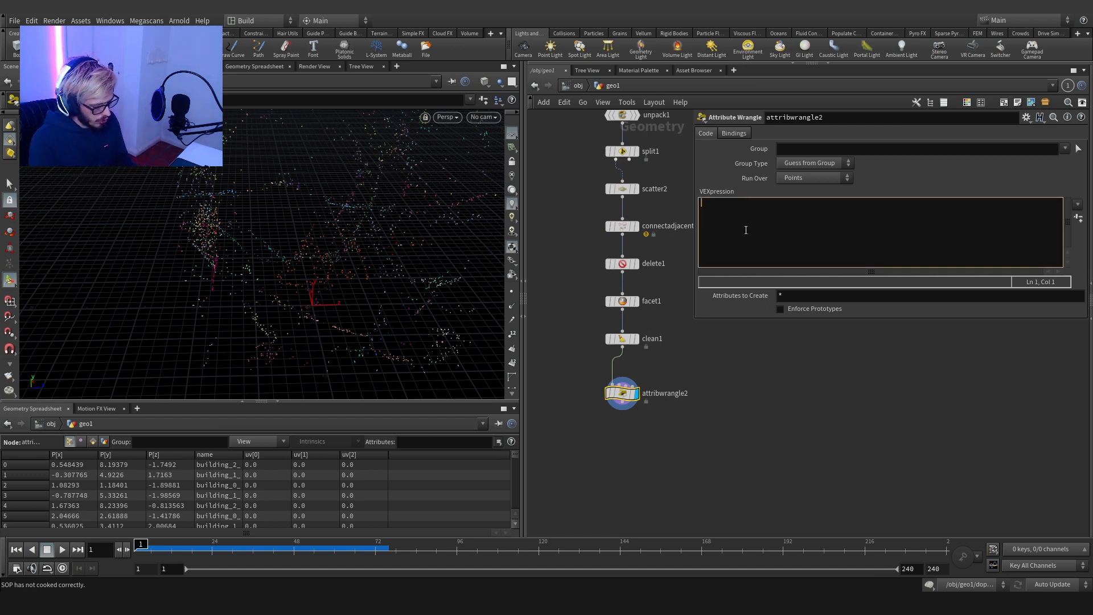
pyautogui.write('s@constraint_name')
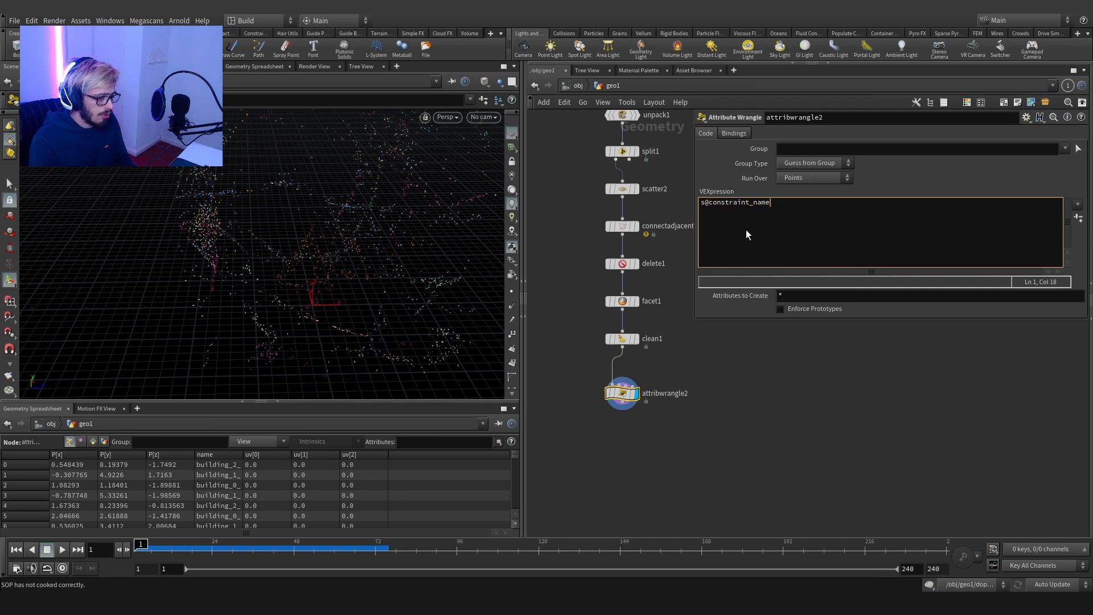
pyautogui.write("='co")
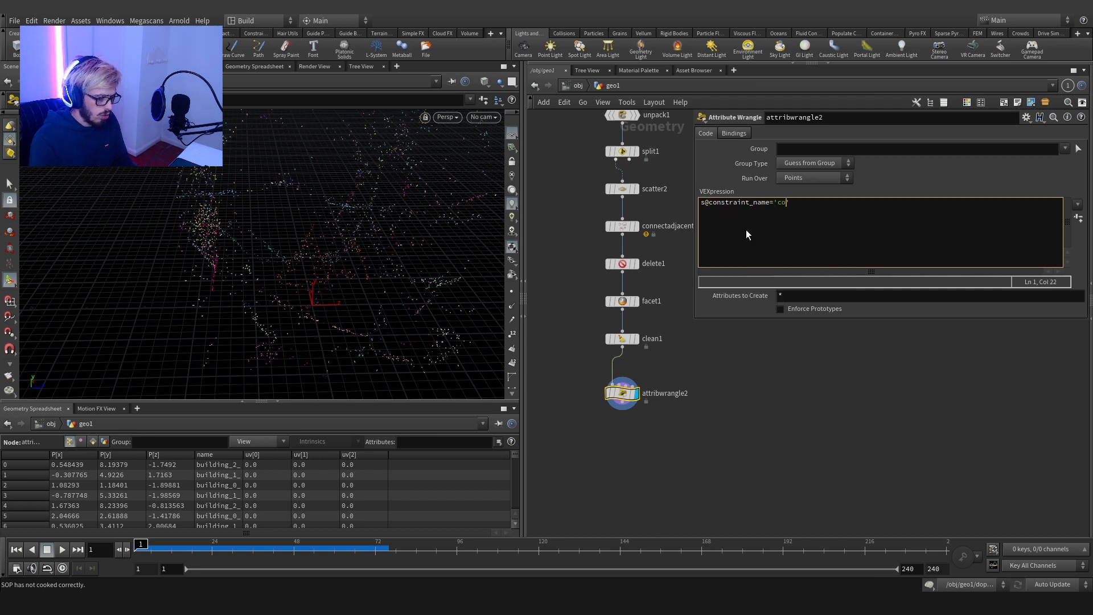
pyautogui.write("ne';")
pyautogui.press('Return')
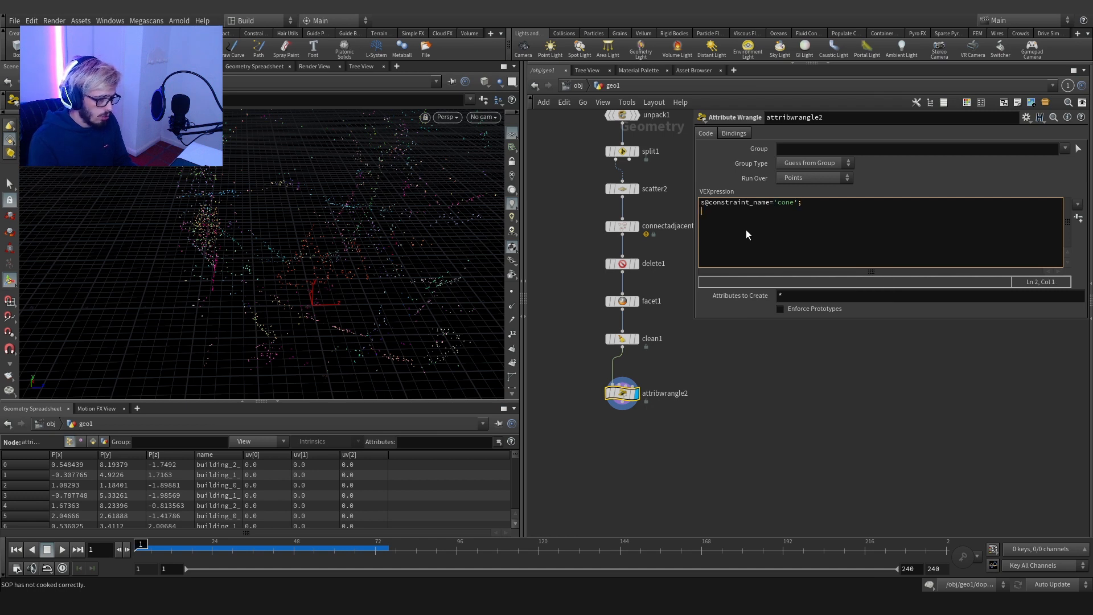
pyautogui.write('s@constraitn')
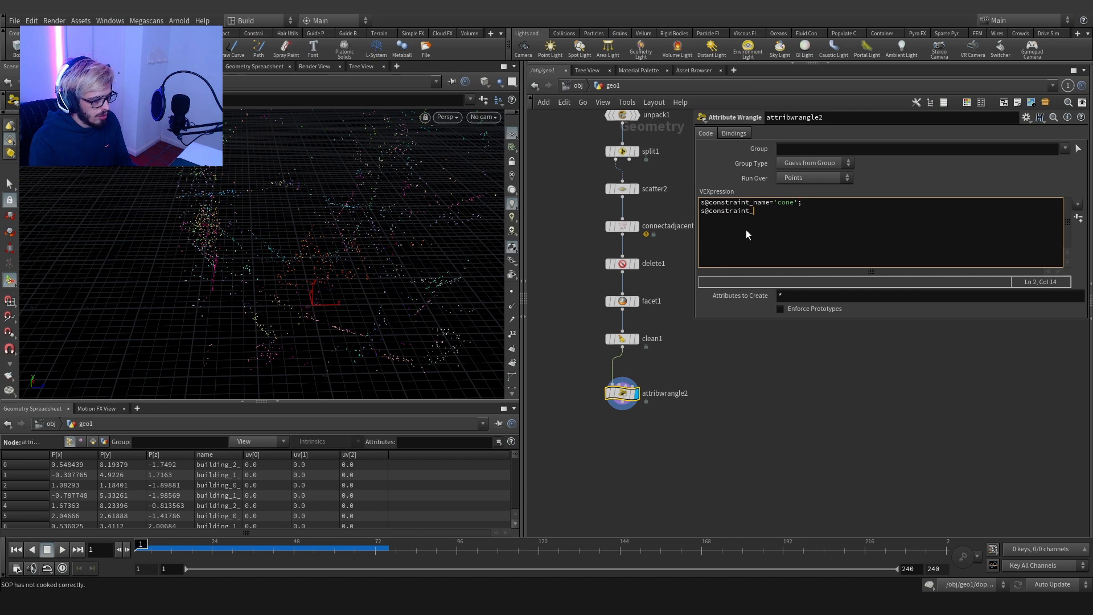
pyautogui.write("_type='all';")
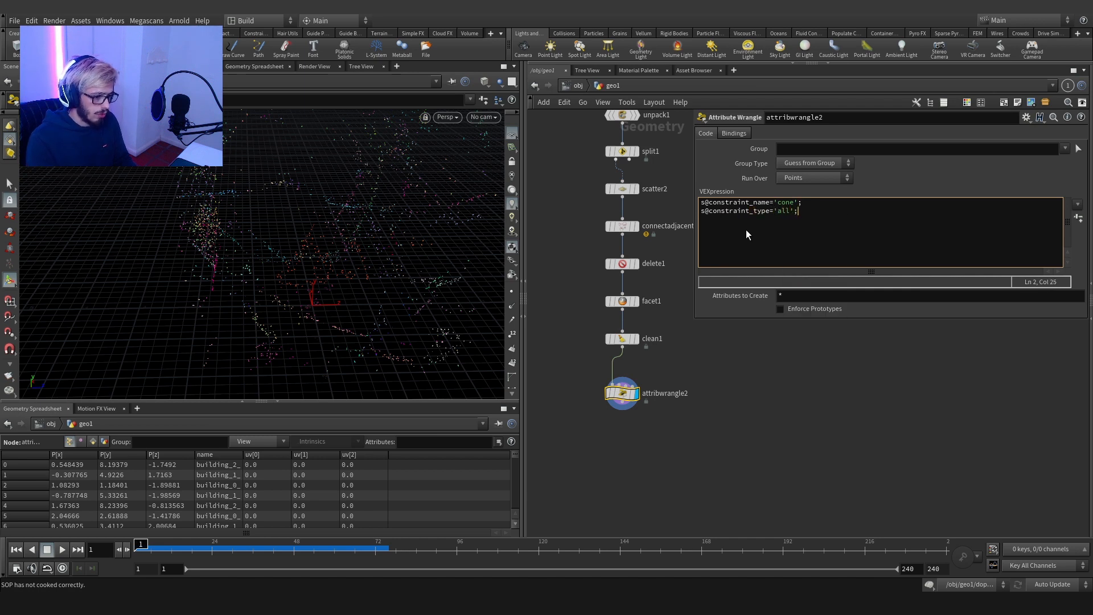
pyautogui.press('Return')
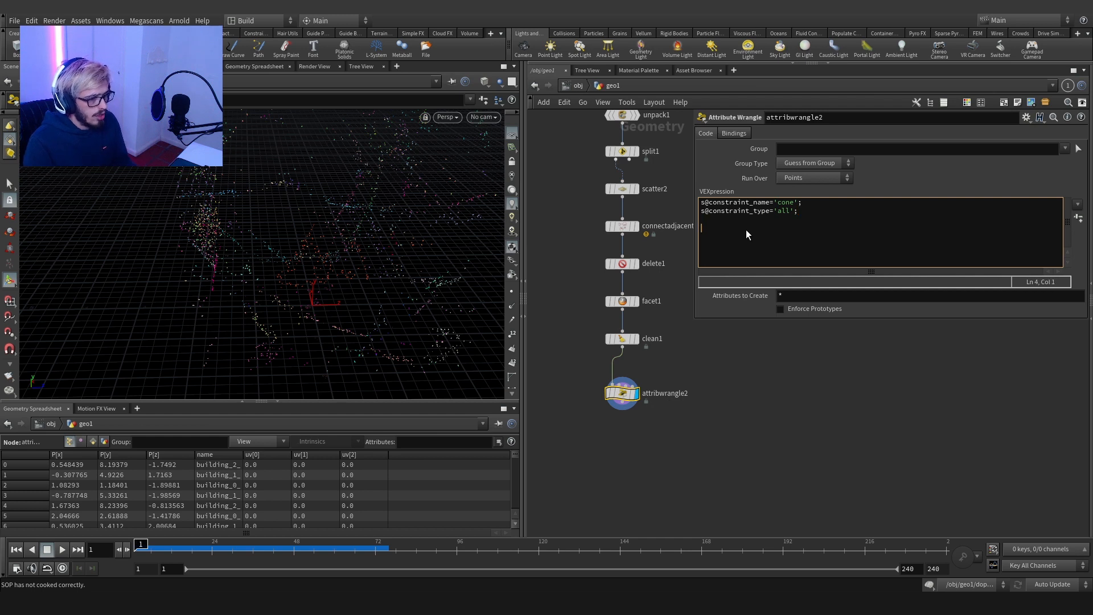
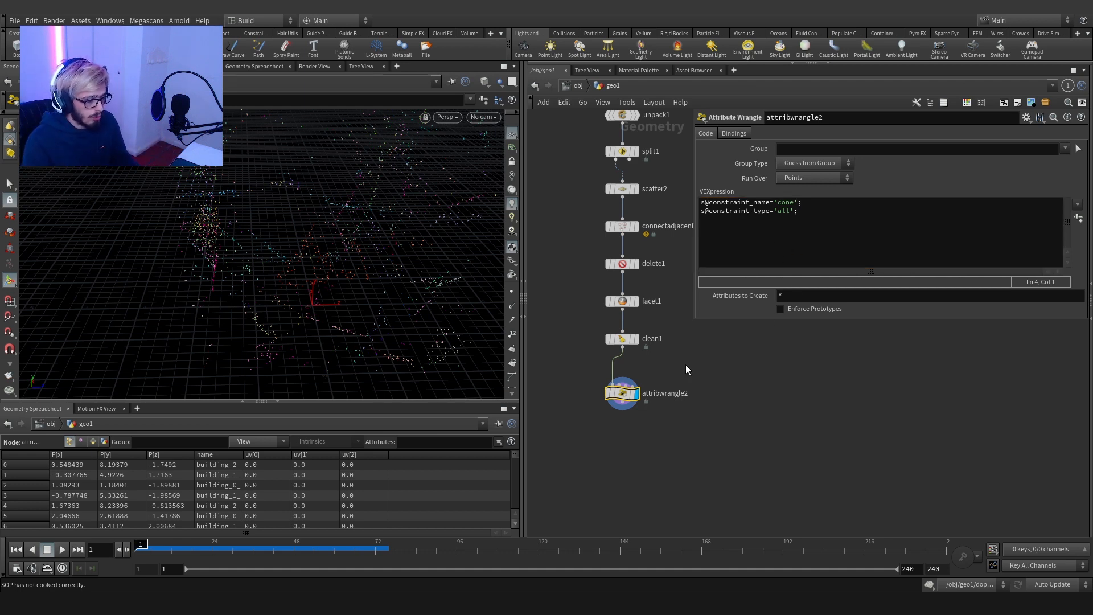
# Step: Move attribwrangle2 down and insert a PolyFrame node between clean1 and the wrangle
pyautogui.moveTo(688, 355); pyautogui.dragTo(683, 367, button='middle')
pyautogui.moveTo(618, 403); pyautogui.dragTo(619, 426)
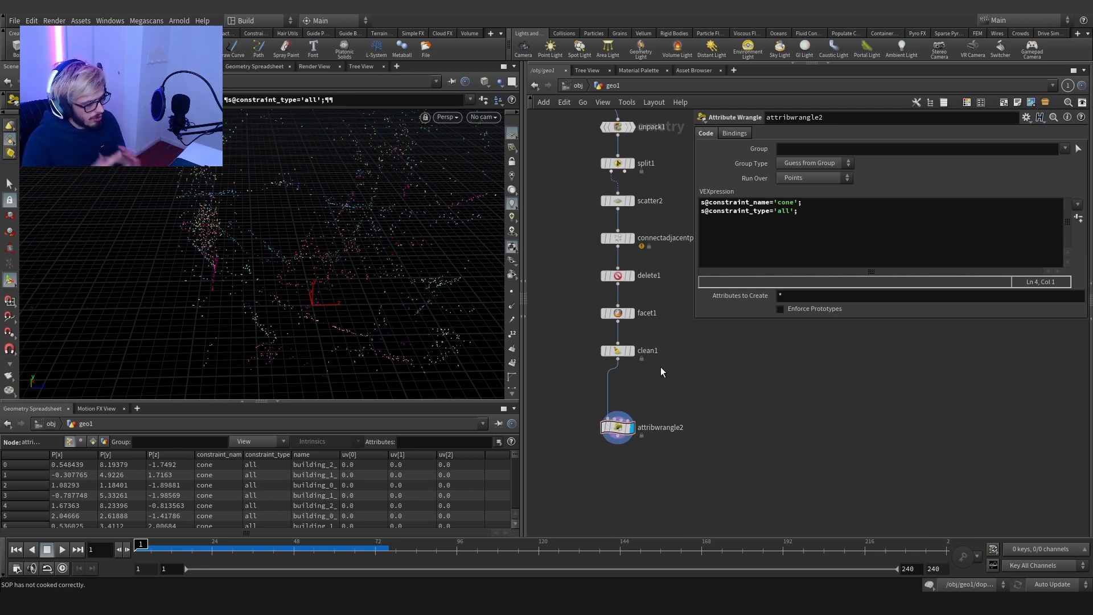
pyautogui.press('Tab')
pyautogui.write('polydr')
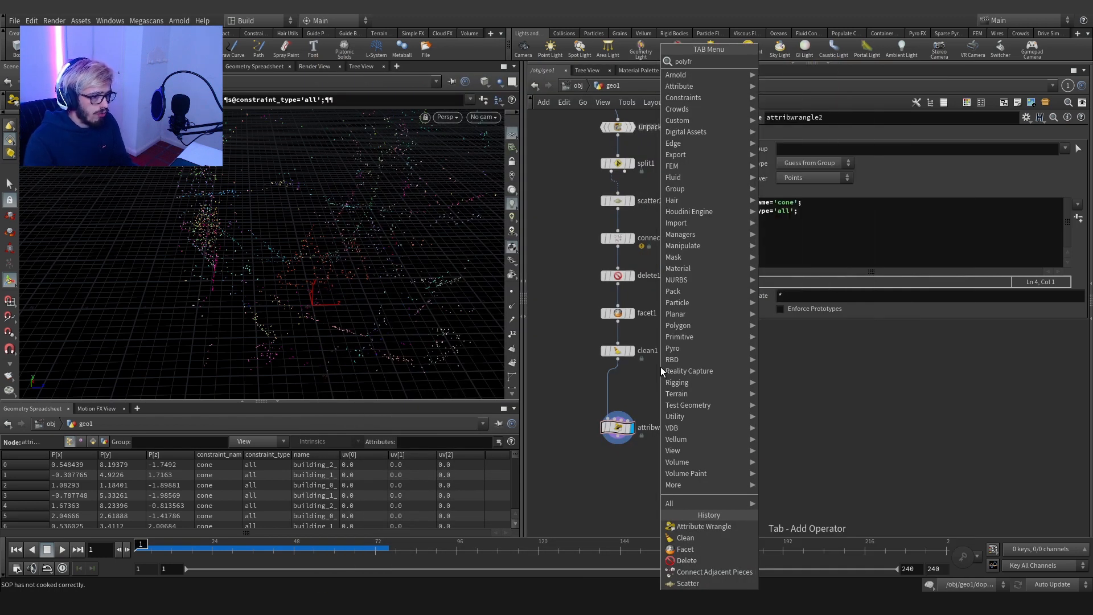
pyautogui.press('Return')
pyautogui.click(661, 367)
pyautogui.moveTo(660, 367); pyautogui.dragTo(617, 398)
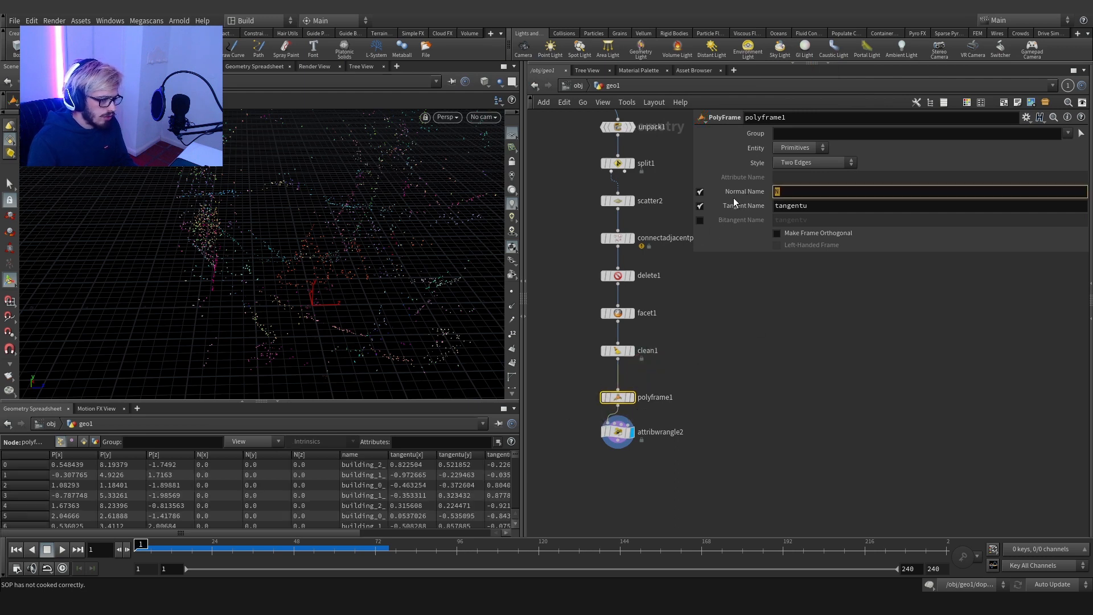
# Step: Turn off Normal Name on polyframe1 and set its Tangent Name to N
pyautogui.click(700, 192)
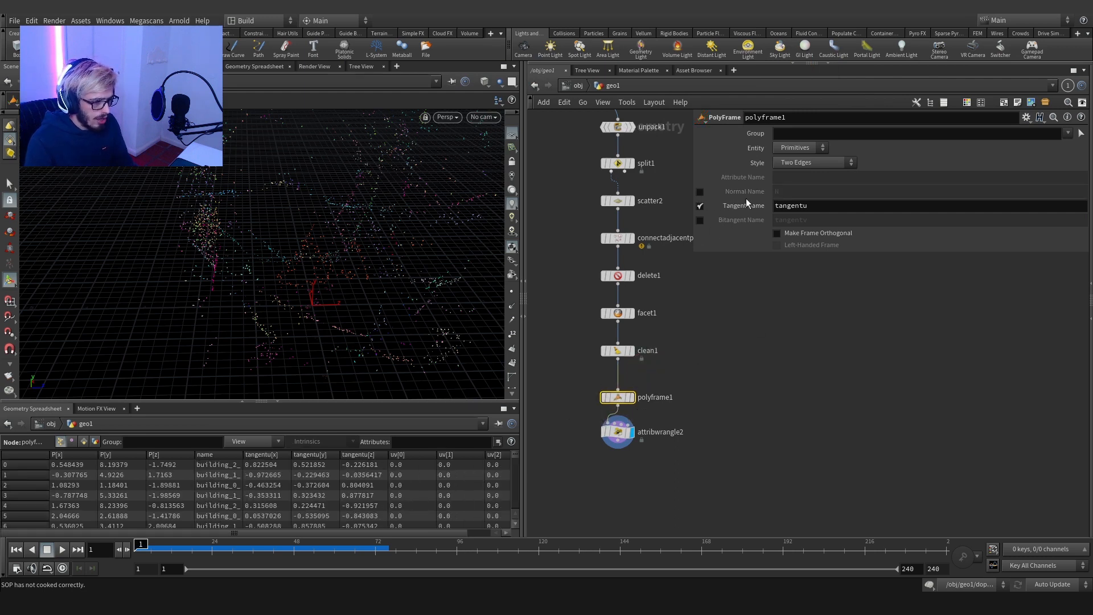
pyautogui.click(825, 206)
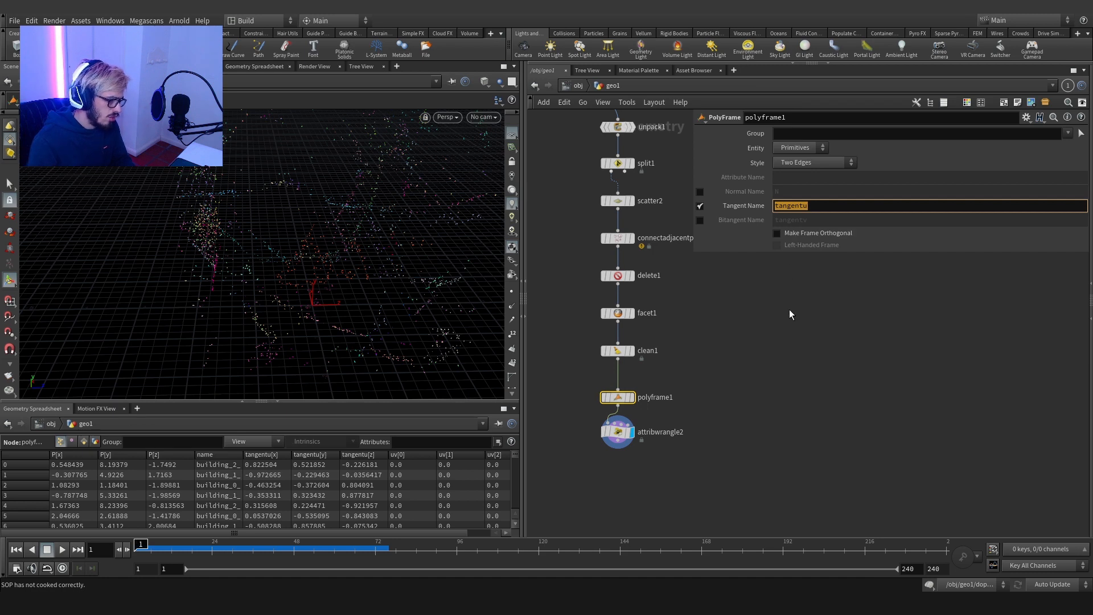
pyautogui.write('N')
pyautogui.press('Return')
# Step: Move attribwrangle2 further below polyframe1 and add the line f@constrained_twist_axis=v@N; to its expression
pyautogui.moveTo(678, 437); pyautogui.dragTo(671, 364, button='middle')
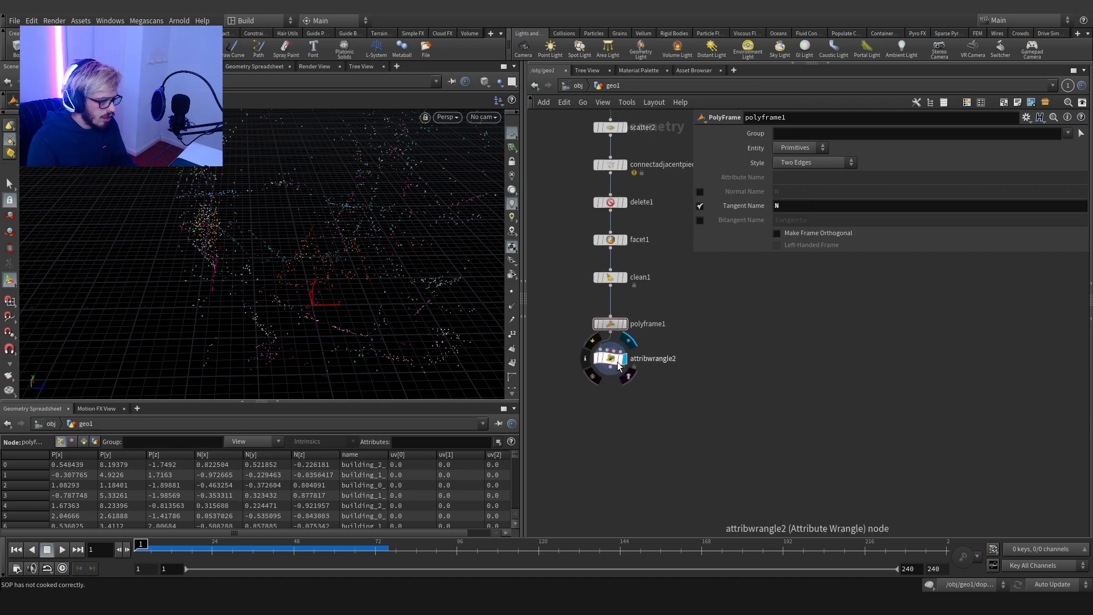
pyautogui.moveTo(671, 364); pyautogui.dragTo(670, 392)
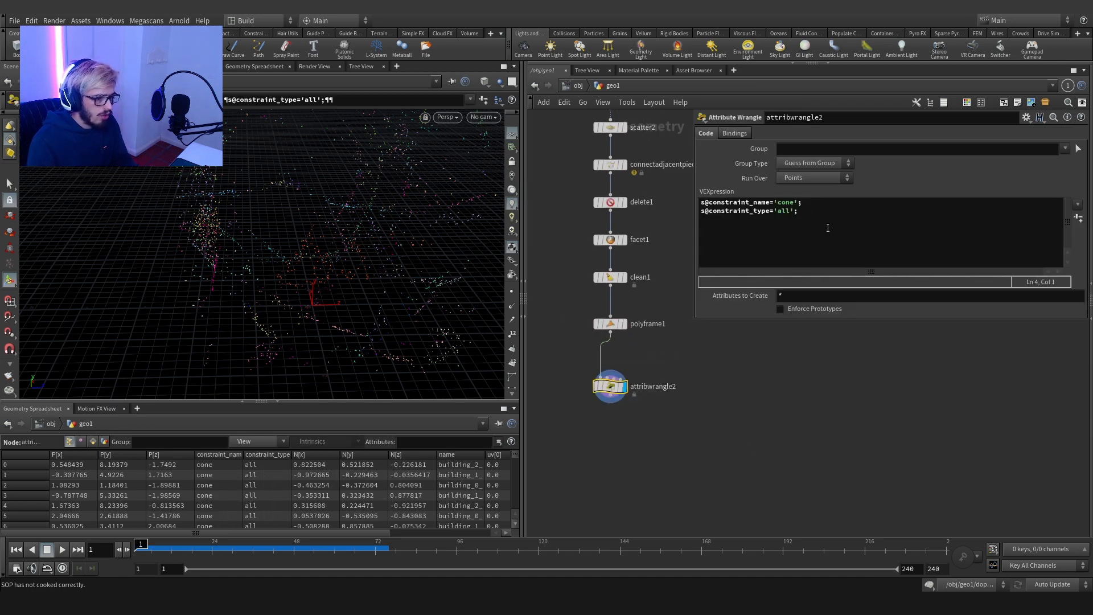
pyautogui.click(827, 221)
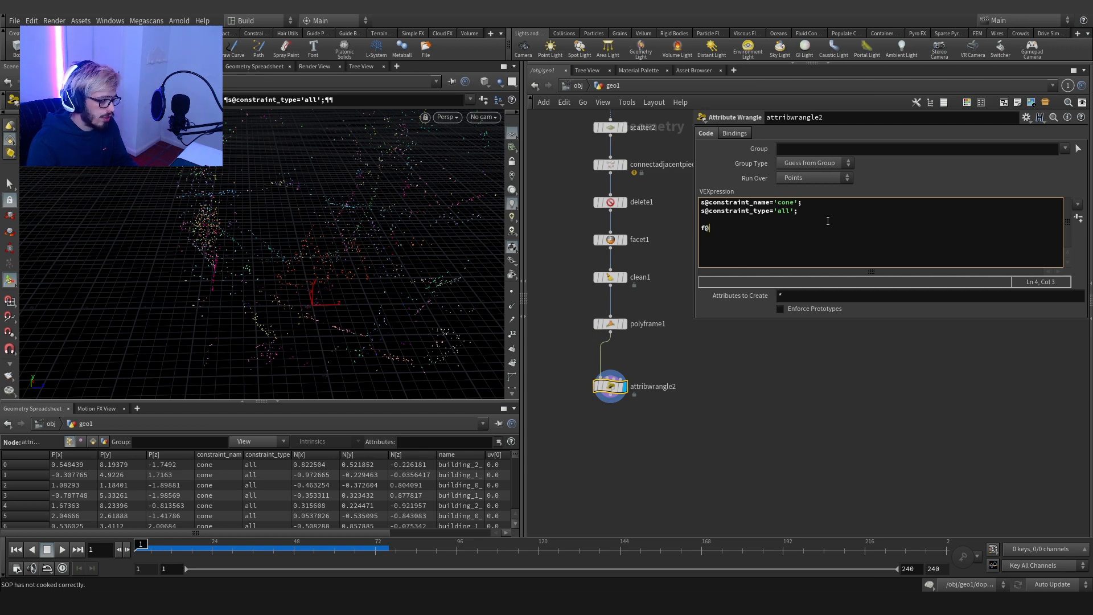
pyautogui.write('f@c')
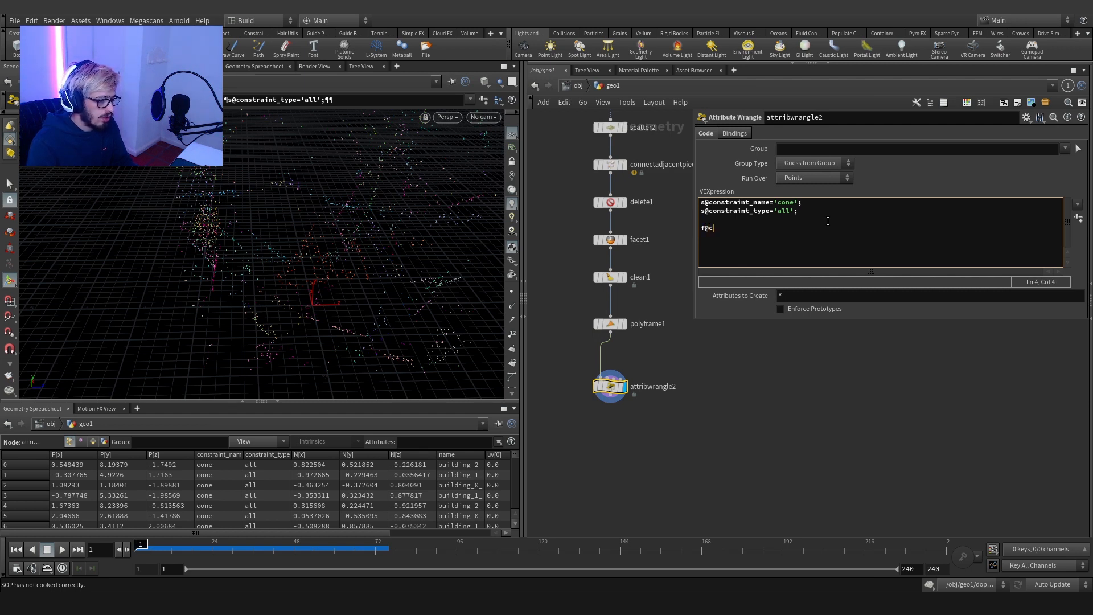
pyautogui.write('onstrained')
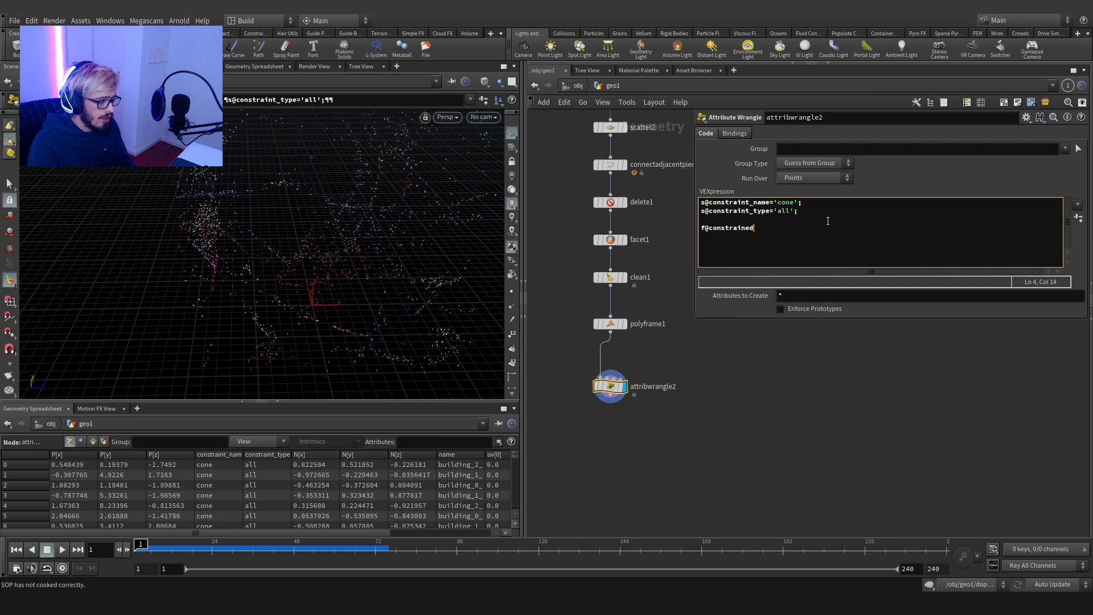
pyautogui.write('_twist')
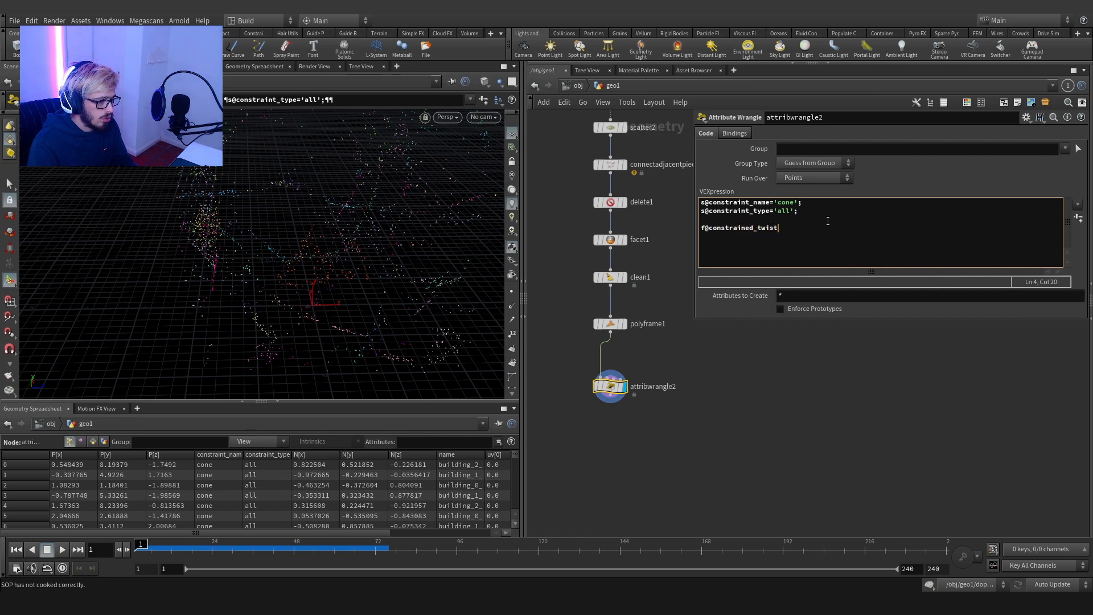
pyautogui.write(')axis=')
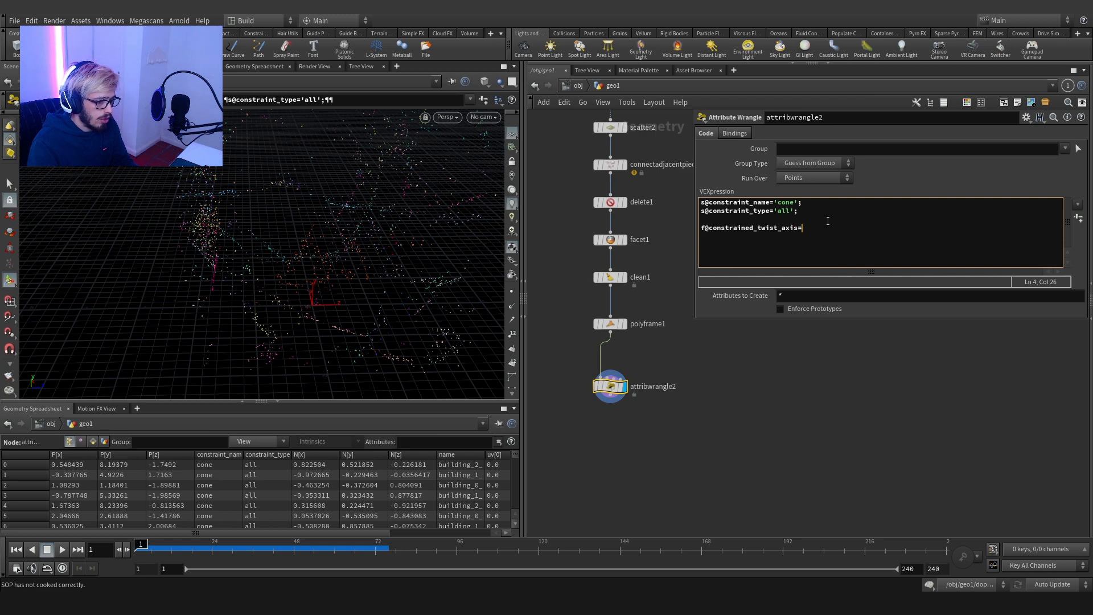
pyautogui.write(' ;')
pyautogui.write('v@')
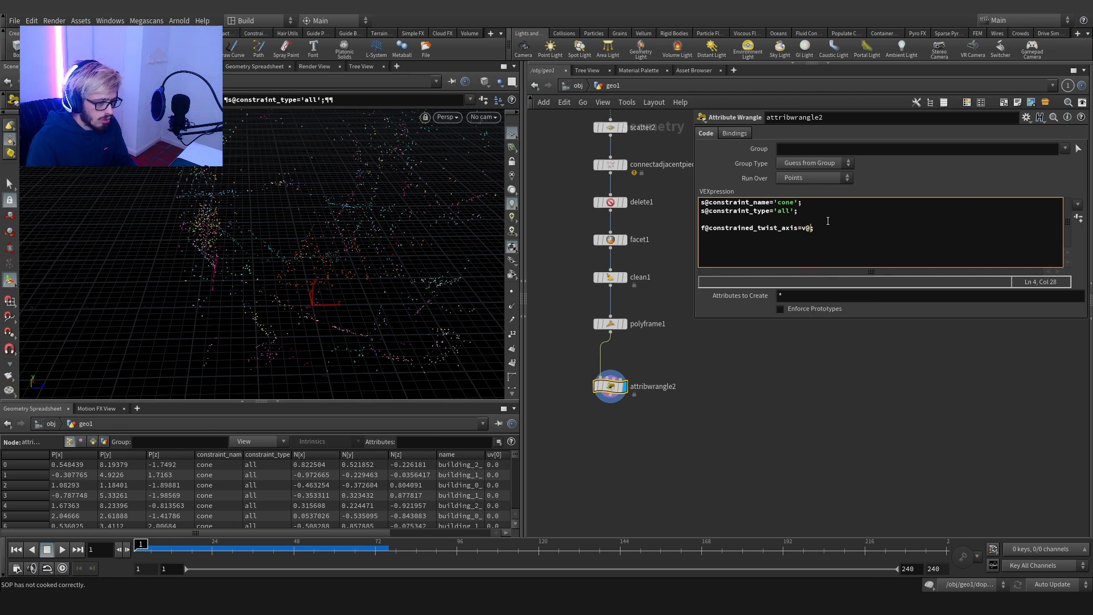
pyautogui.write('N')
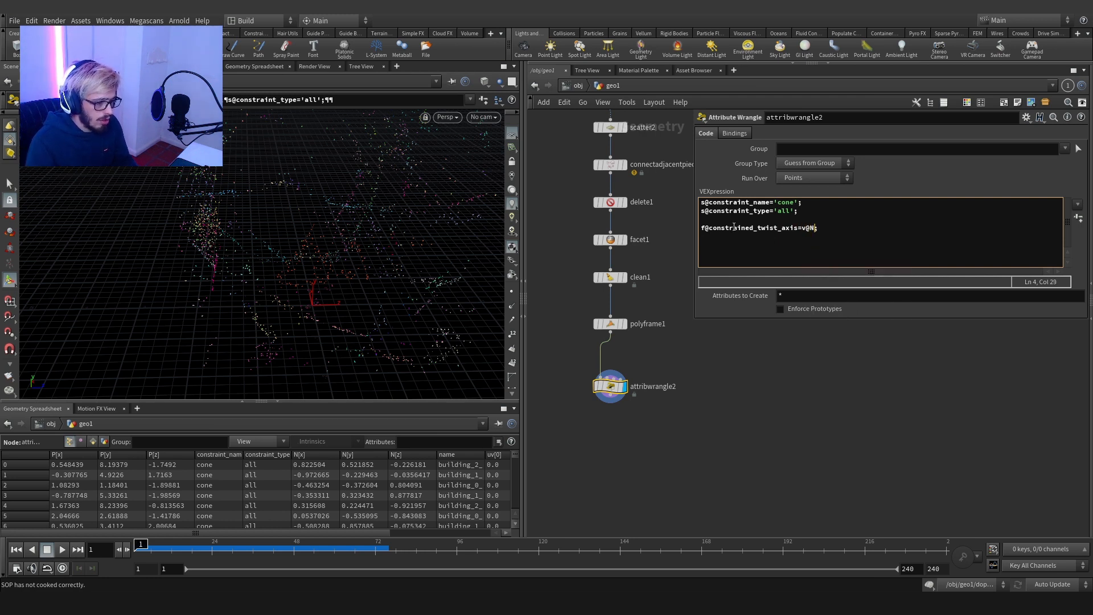
# Step: Change the constrained_twist_axis attribute's type prefix from float to vector, so the line starts with v@
pyautogui.click(703, 230)
pyautogui.press('BackSpace')
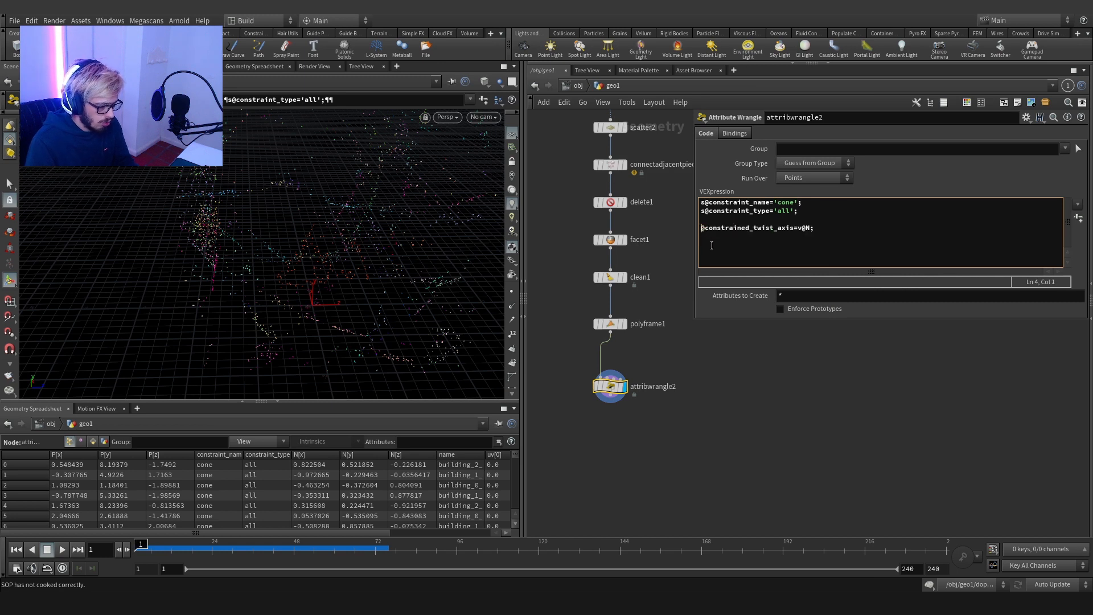
pyautogui.write('v')
pyautogui.click(824, 229)
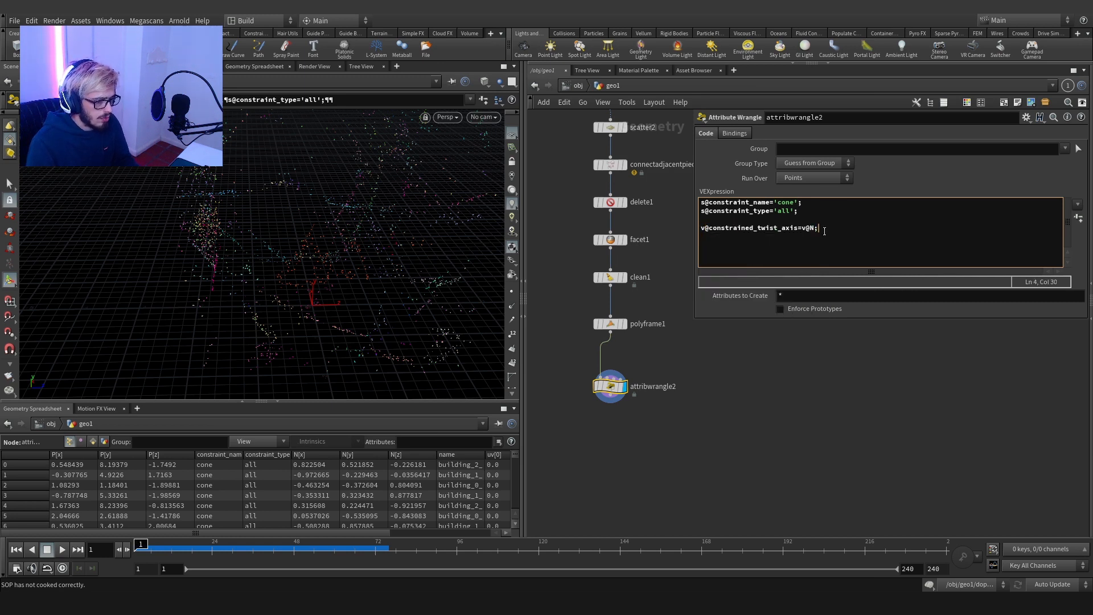
# Step: Duplicate the constrained_twist_axis line directly below and rename the copy's attribute to constrained_up_axis
pyautogui.tripleClick(816, 230)
pyautogui.hotkey('ctrl', 'c')
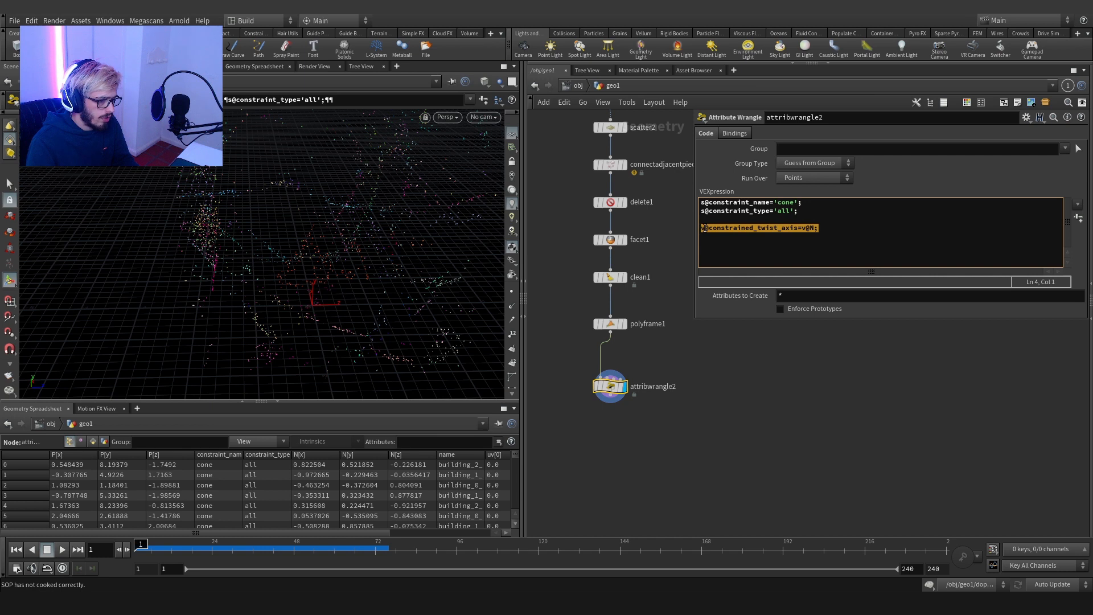
pyautogui.click(819, 228)
pyautogui.press('Return')
pyautogui.hotkey('ctrl', 'v')
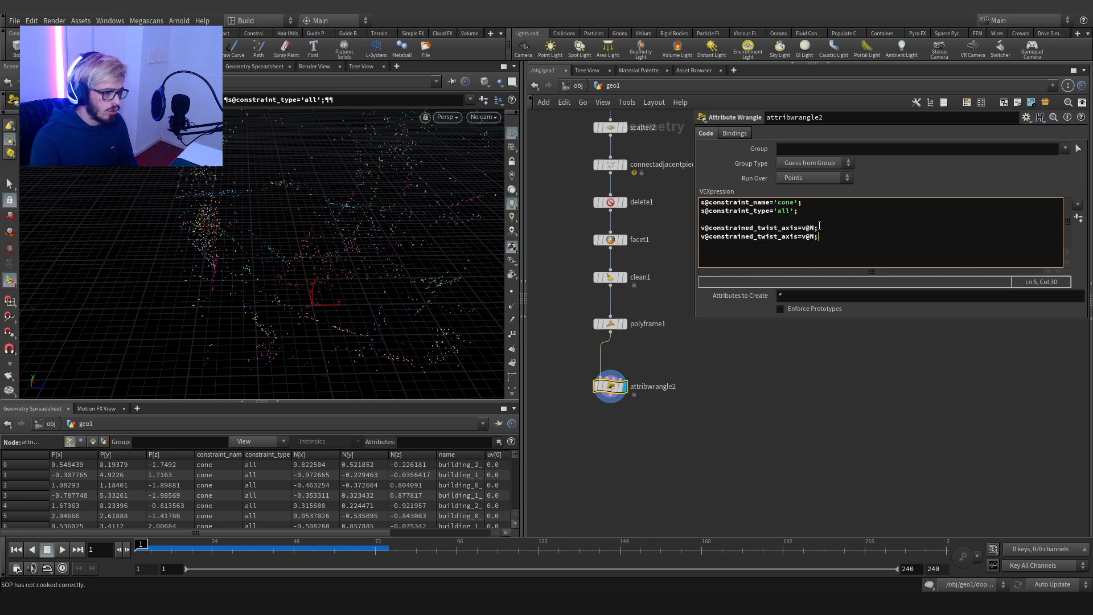
pyautogui.moveTo(758, 239); pyautogui.dragTo(776, 240)
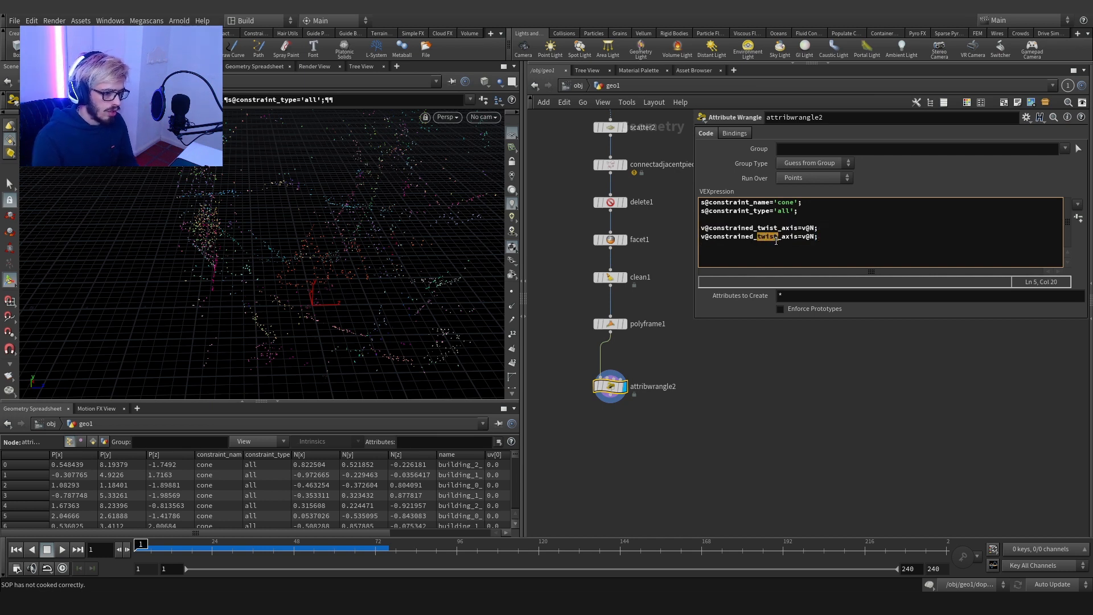
pyautogui.write('up')
pyautogui.click(825, 239)
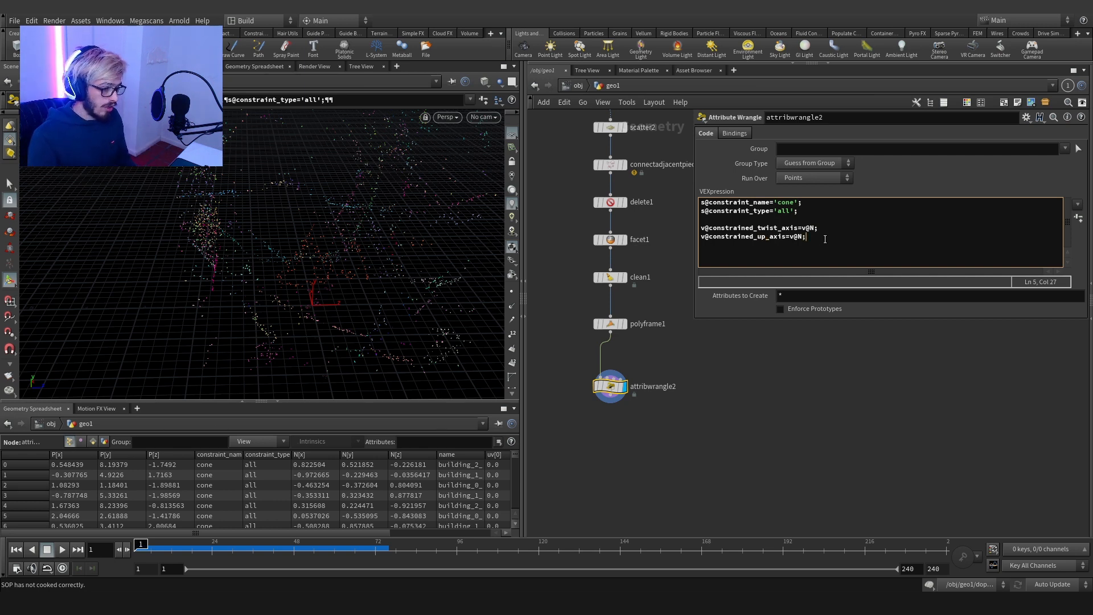
# Step: Duplicate the two constrained axis lines below a blank line and rename the copies to goal_twist_axis and goal_up_axis
pyautogui.press('Return')
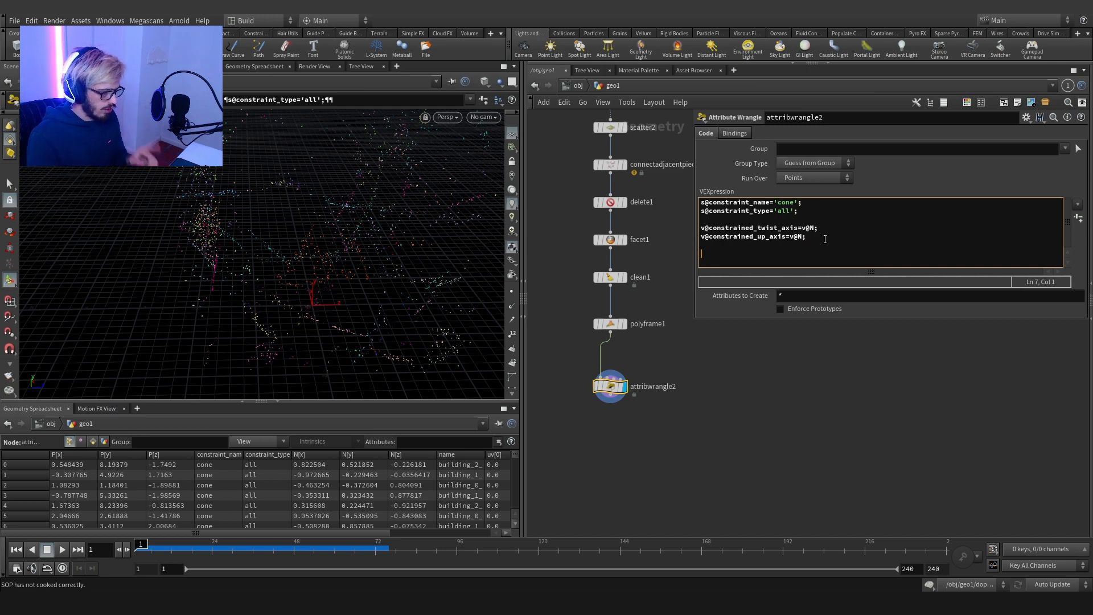
pyautogui.moveTo(808, 237); pyautogui.dragTo(701, 228)
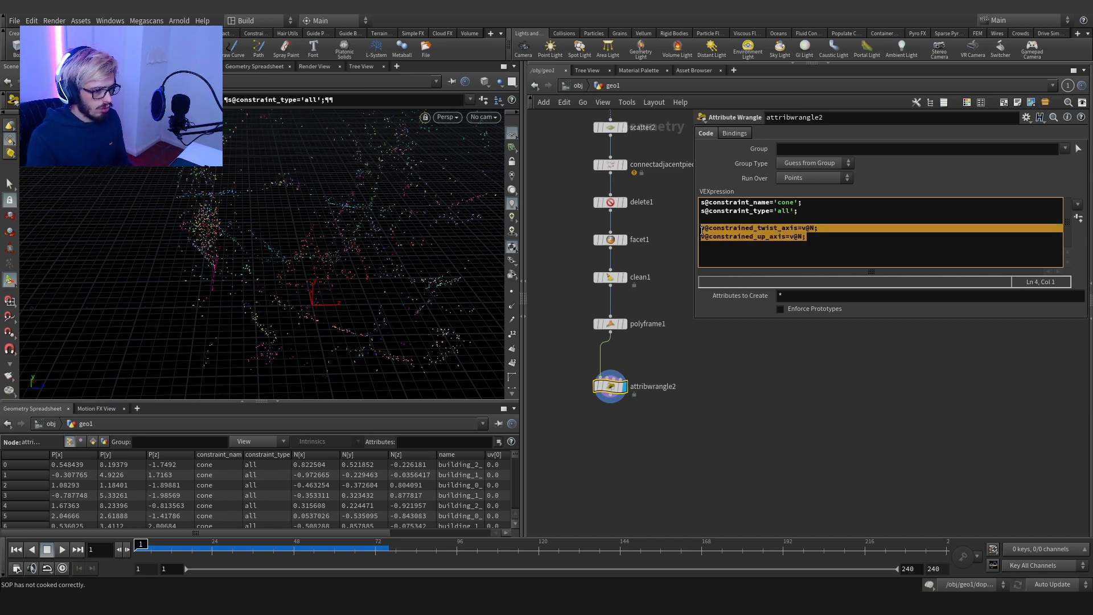
pyautogui.hotkey('ctrl', 'c')
pyautogui.click(709, 260)
pyautogui.hotkey('ctrl', 'v')
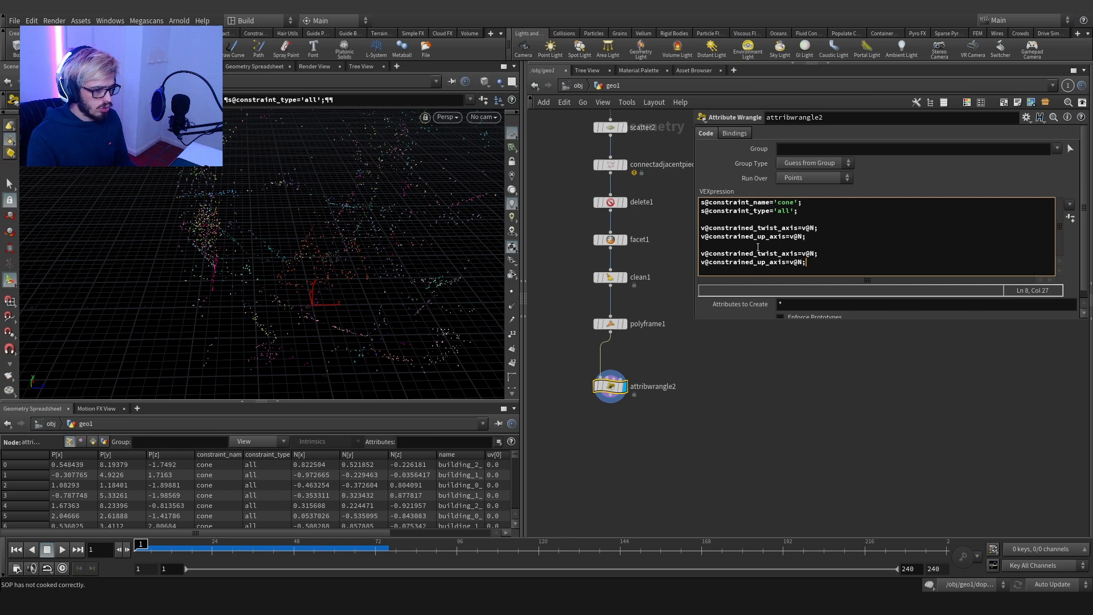
pyautogui.doubleClick(711, 254)
pyautogui.write('goal')
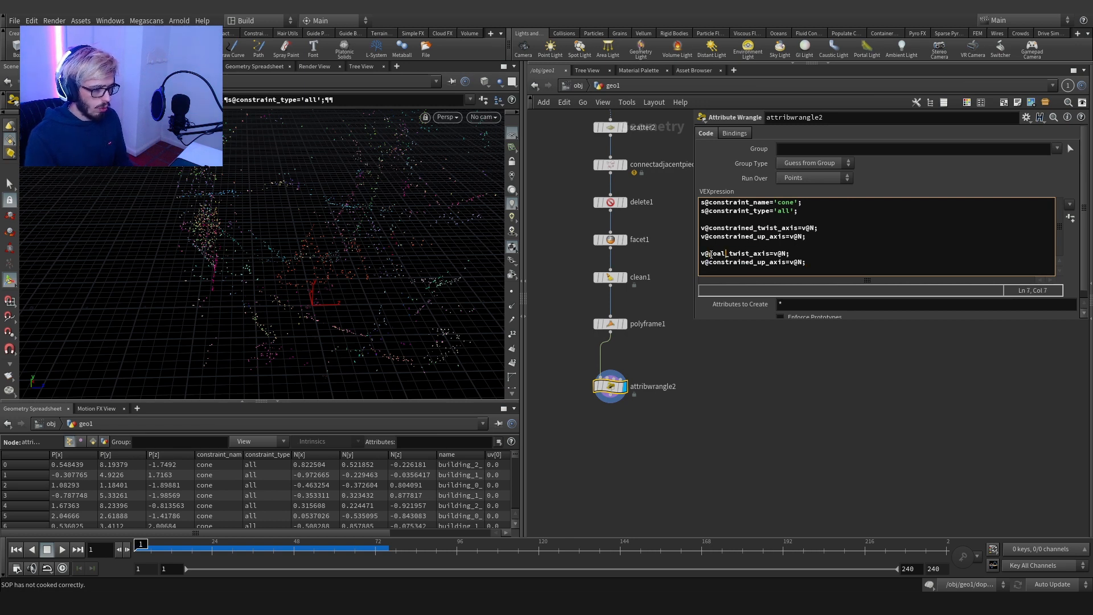
pyautogui.moveTo(754, 263); pyautogui.dragTo(710, 266)
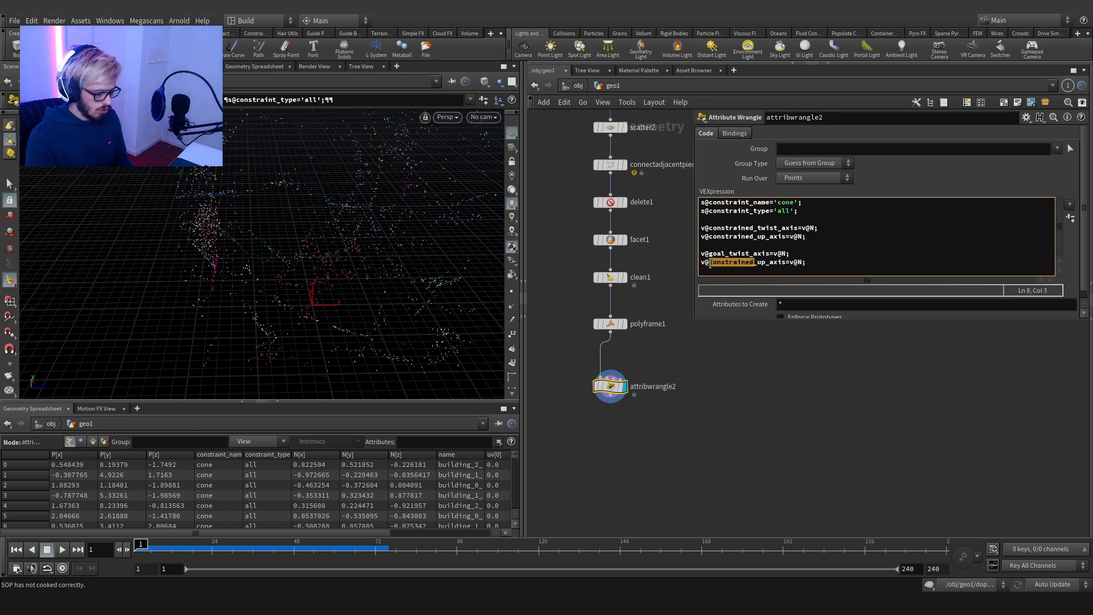
pyautogui.write('goal')
pyautogui.click(793, 264)
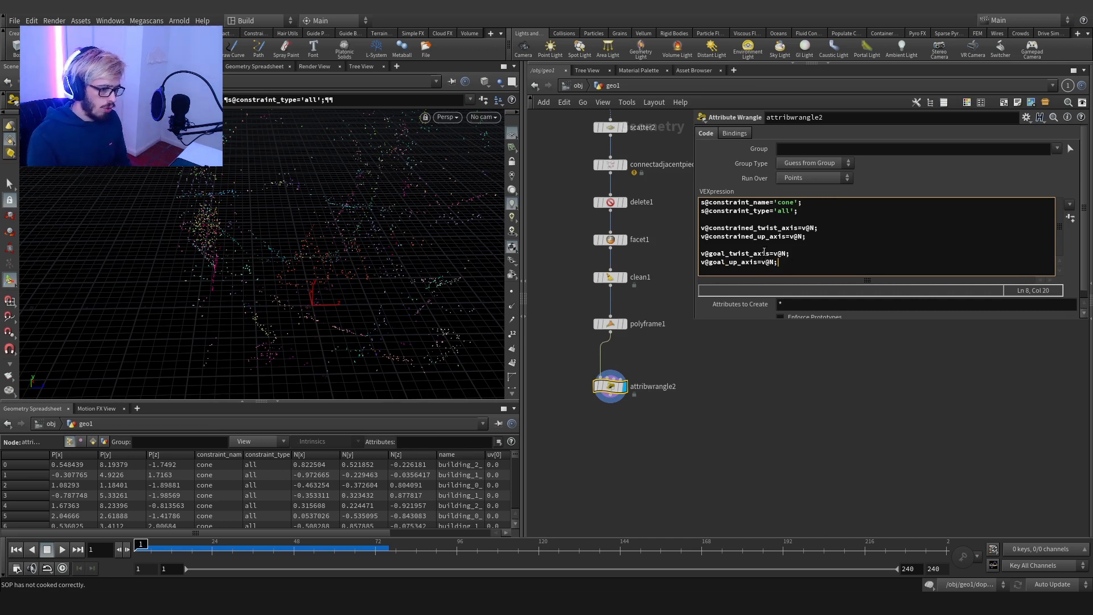
# Step: Assign v@up instead of the normal to both constrained_up_axis and goal_up_axis
pyautogui.click(800, 237)
pyautogui.press('BackSpace')
pyautogui.write('up')
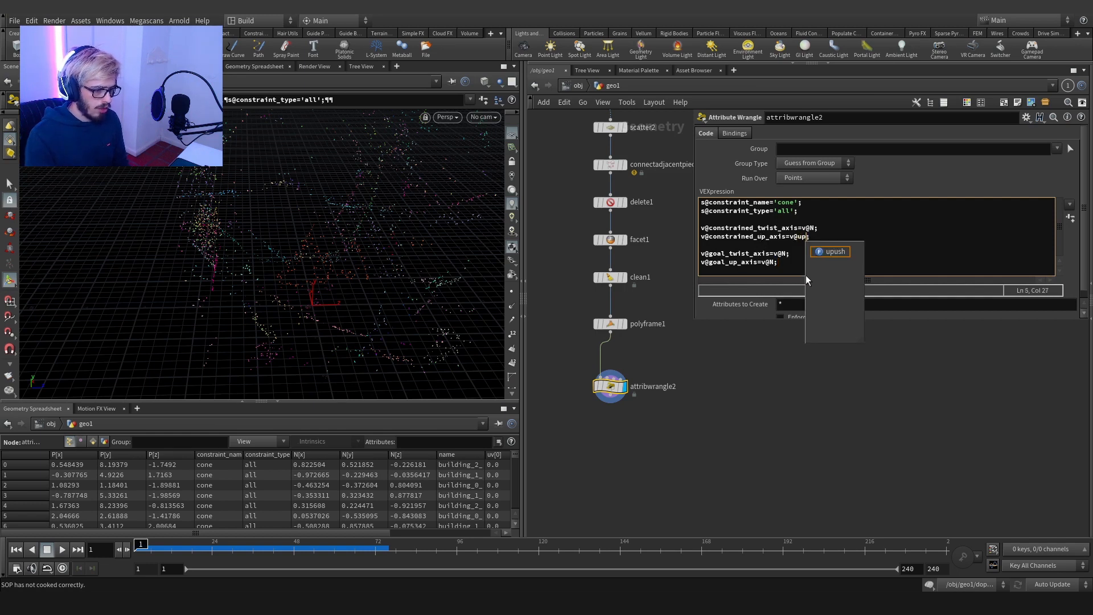
pyautogui.doubleClick(771, 263)
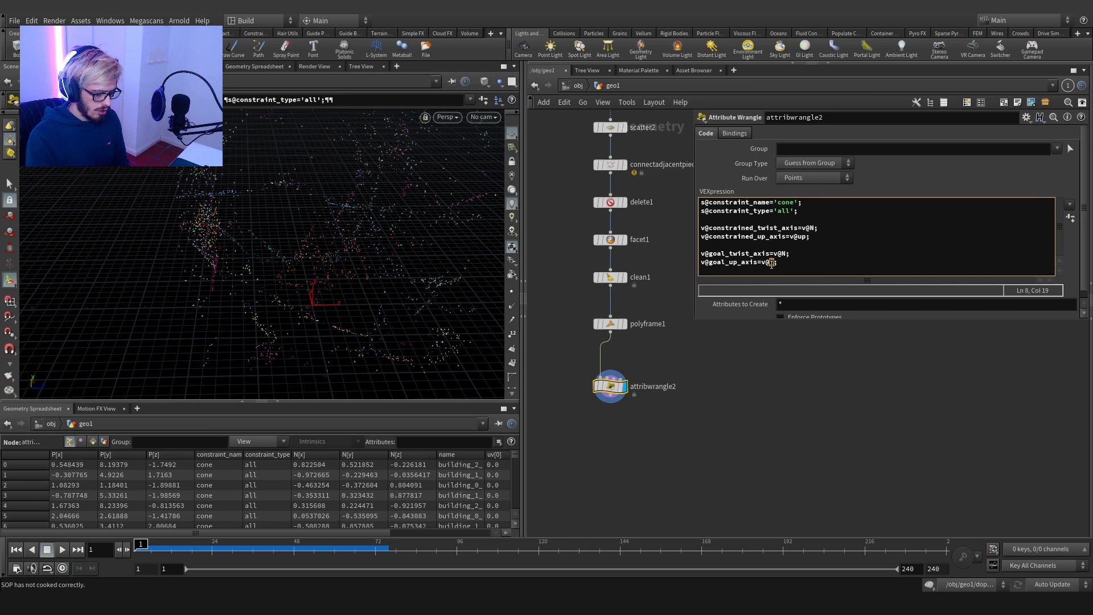
pyautogui.write('up')
pyautogui.click(813, 217)
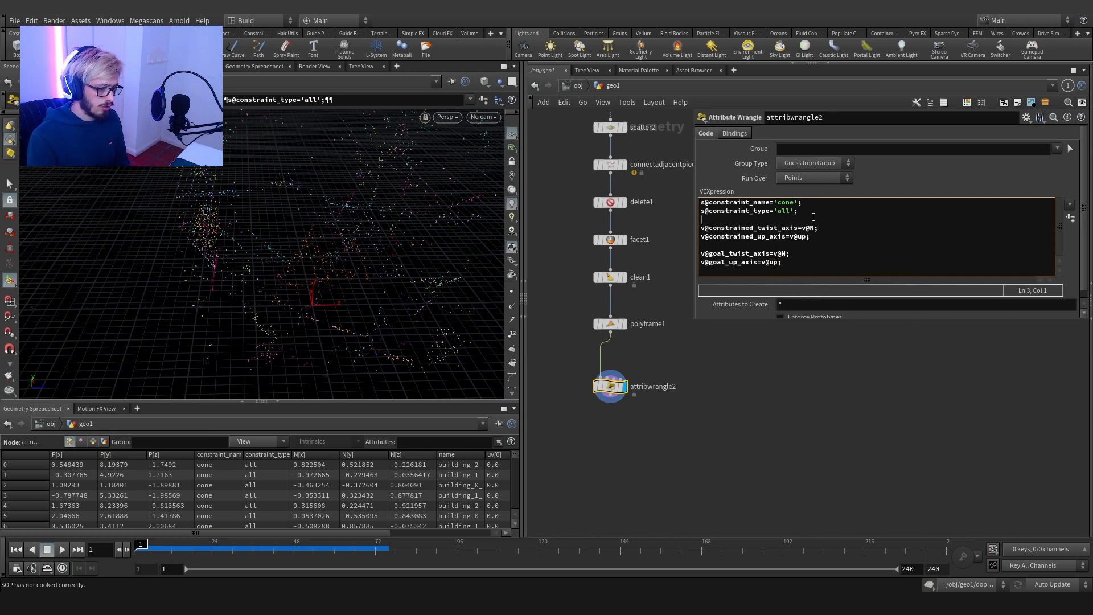
# Step: Add the line v@up = set(0,1,0); at the start of the attribwrangle2 VEX code
pyautogui.press('Return')
pyautogui.press('Return')
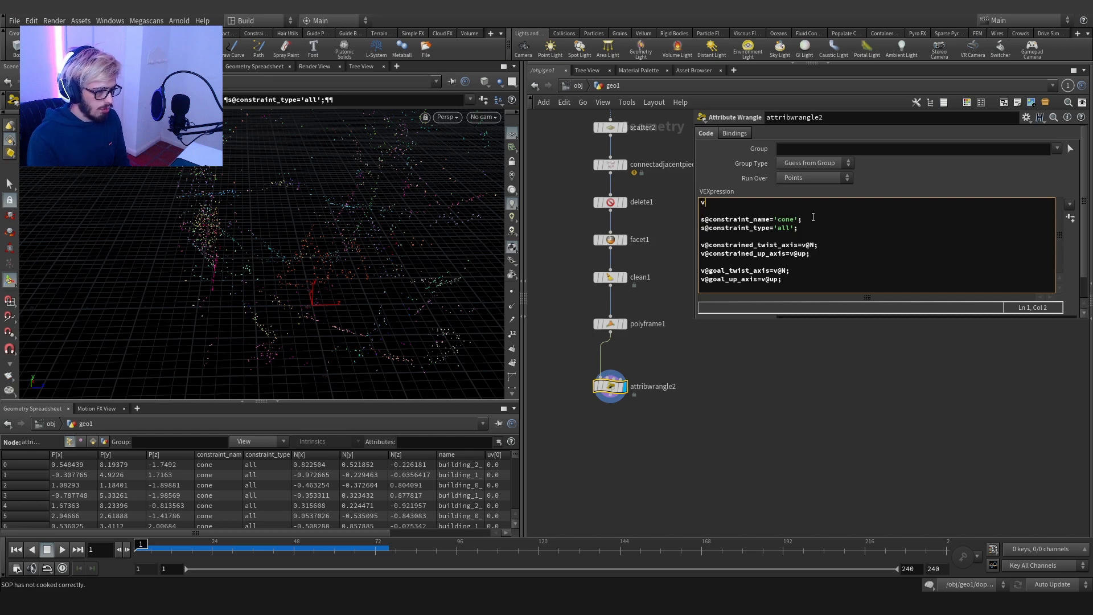
pyautogui.write('v@up = set()')
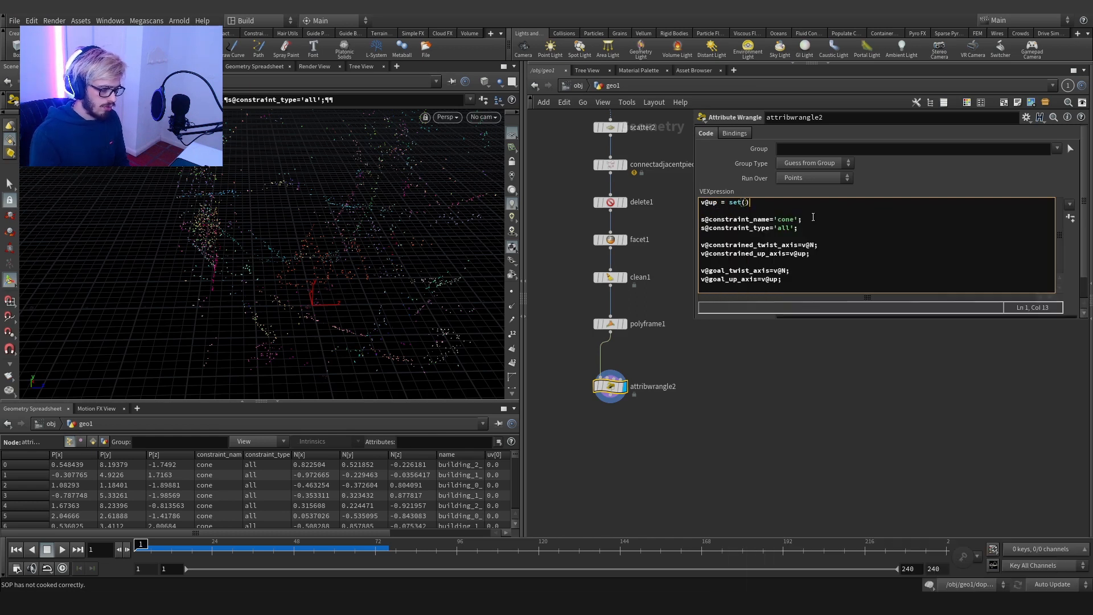
pyautogui.press('Left')
pyautogui.write('0,1,')
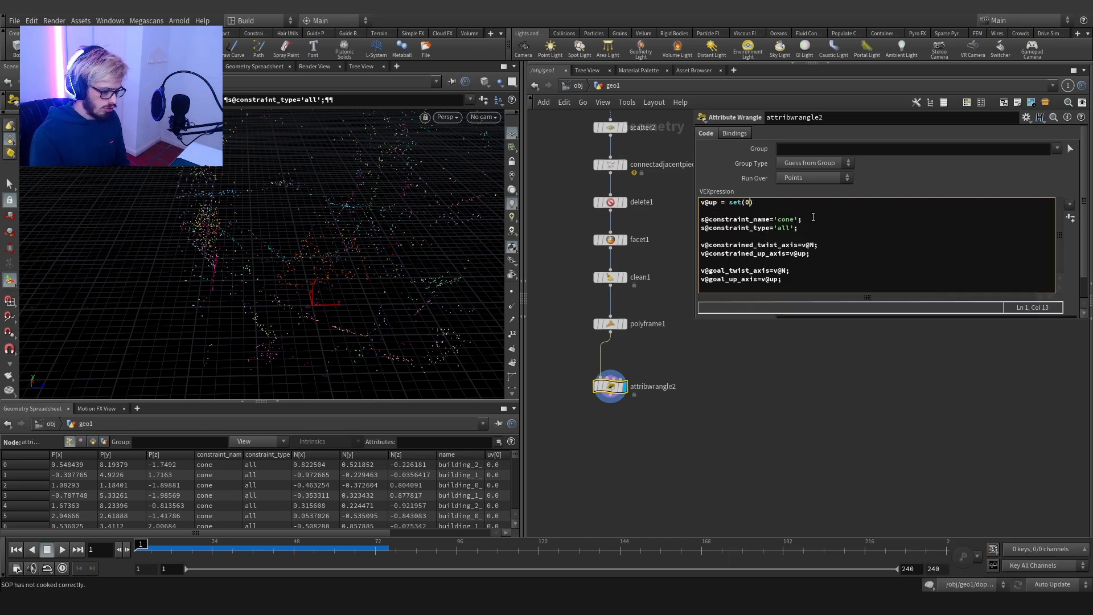
pyautogui.write('0')
pyautogui.press('Right')
pyautogui.write(';')
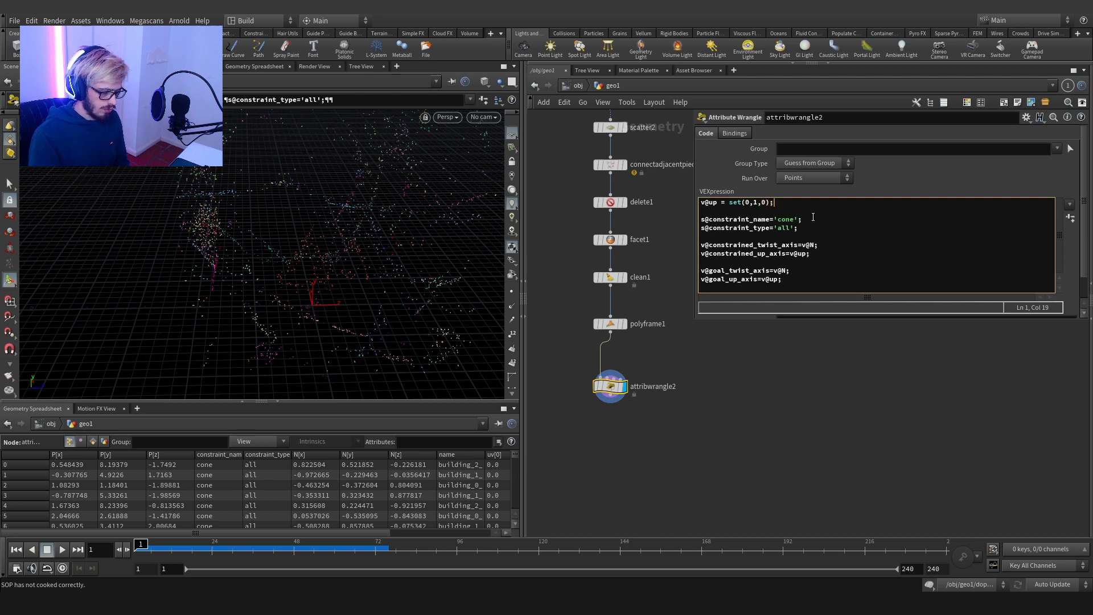
# Step: Append the line f@max_up_rotation=chf('max_up'); below the goal axis lines of the wrangle code
pyautogui.click(804, 279)
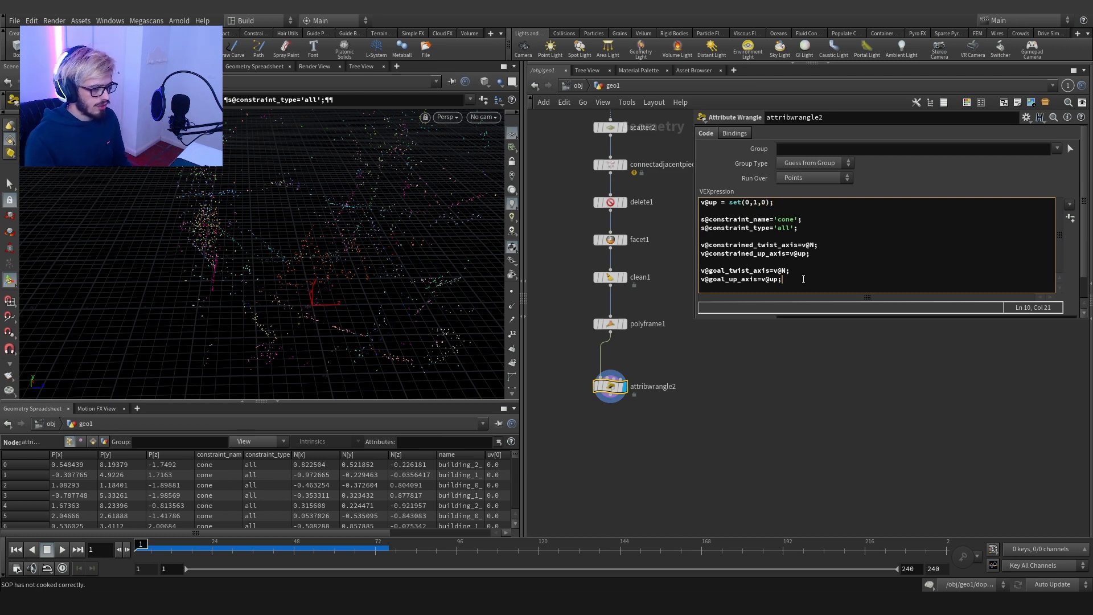
pyautogui.press('Return')
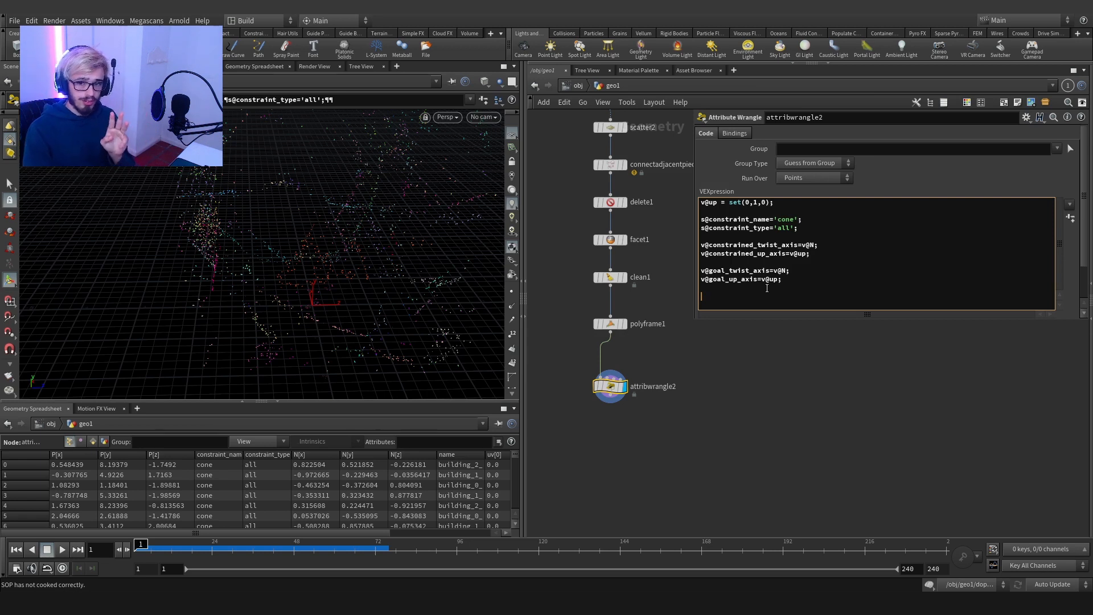
pyautogui.write('f@')
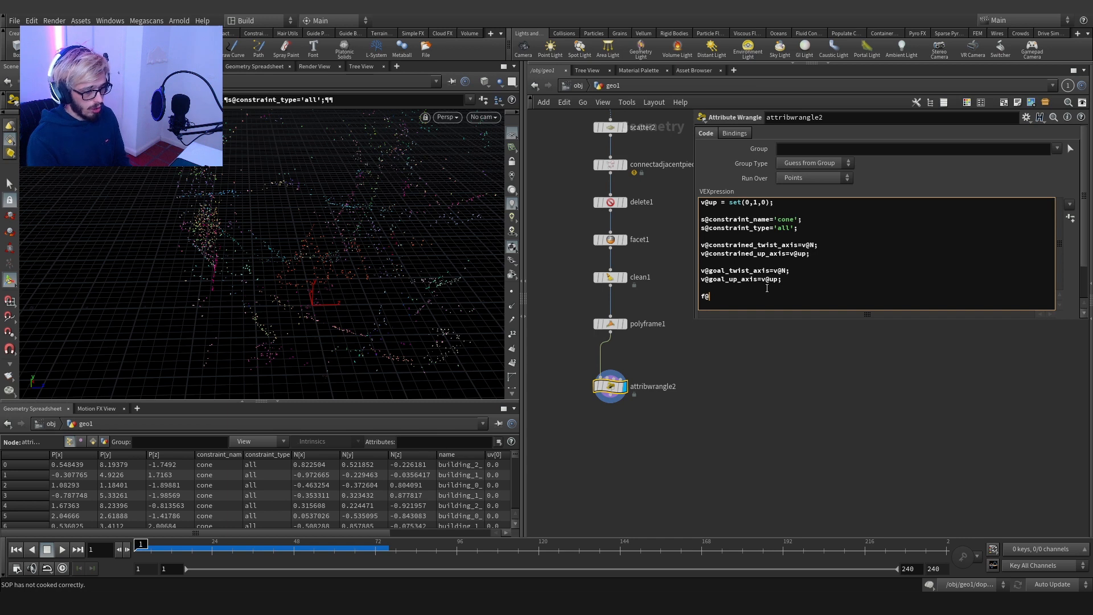
pyautogui.write('ax_op_rotation=')
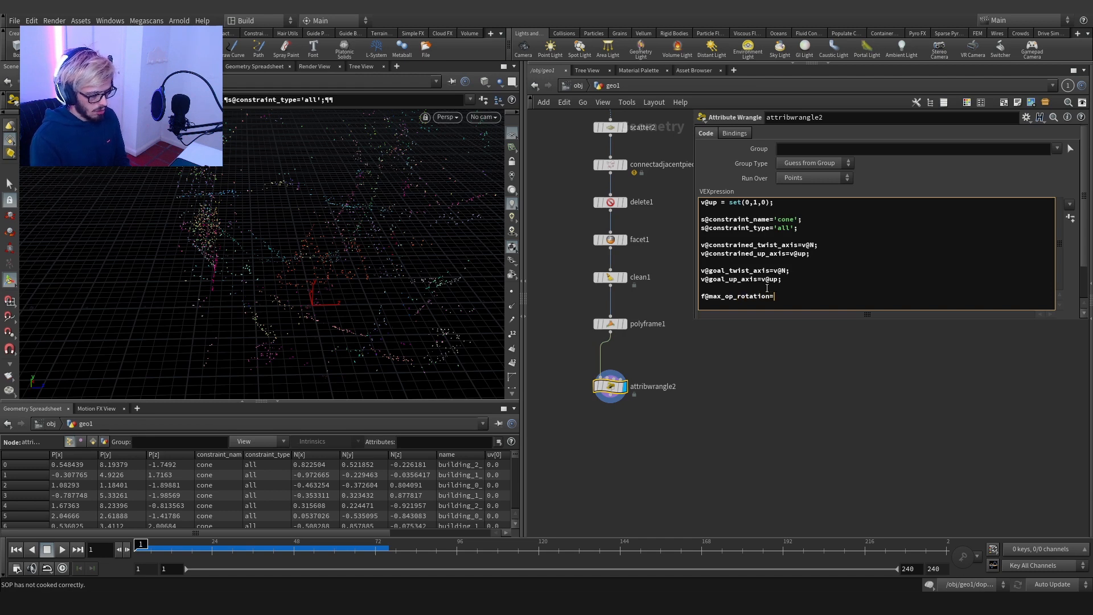
pyautogui.write('chf')
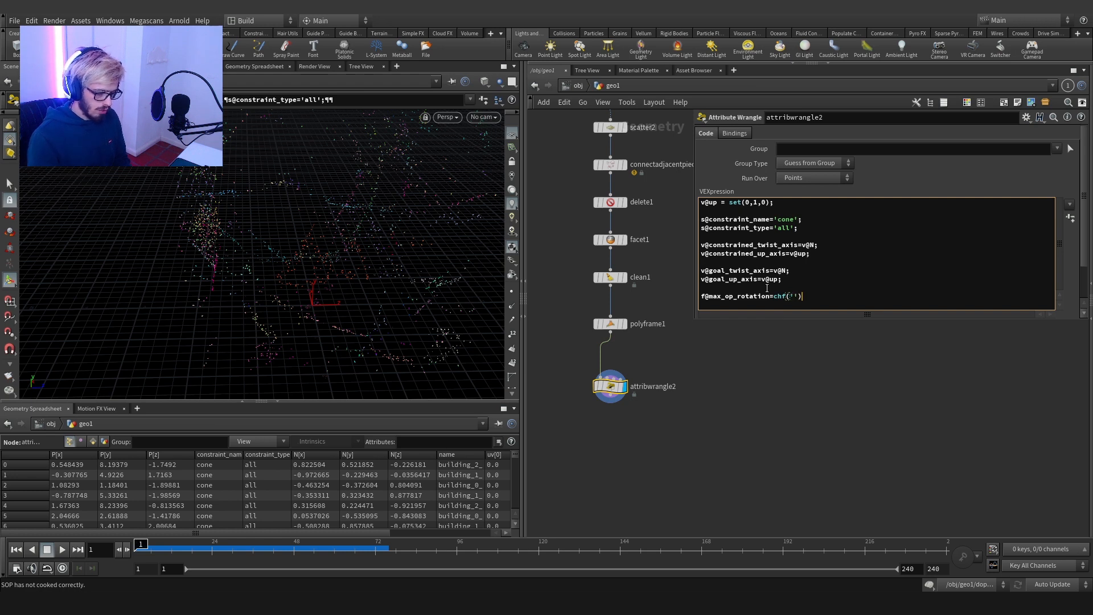
pyautogui.write("('ma")
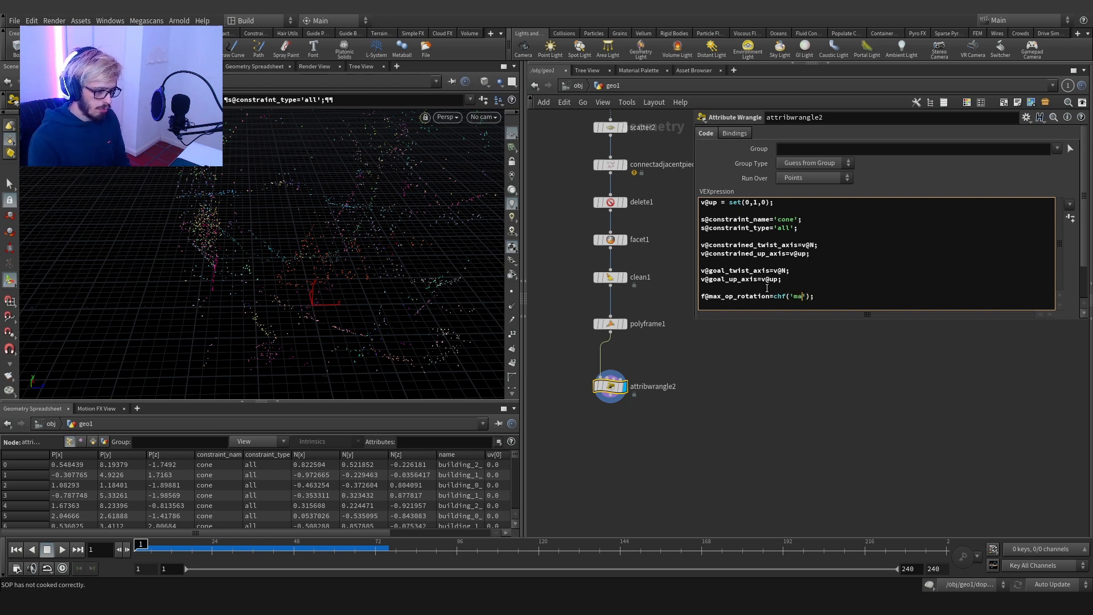
pyautogui.write('x_up')
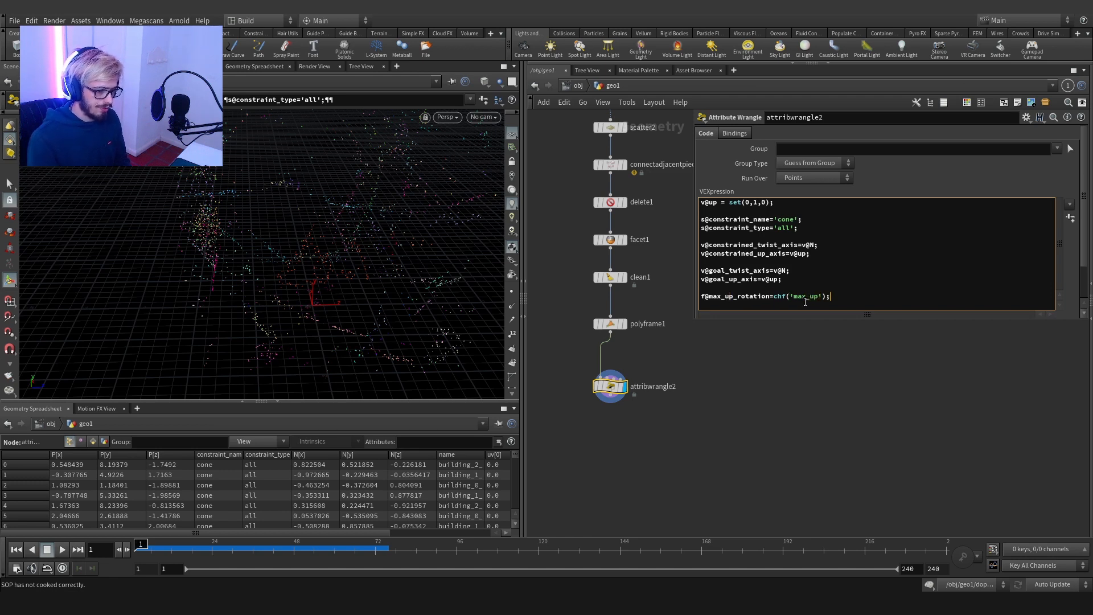
# Step: Add the line f@max_out_rotation=chf('max_out'); below the max_up_rotation line
pyautogui.press('Return')
pyautogui.write('f@')
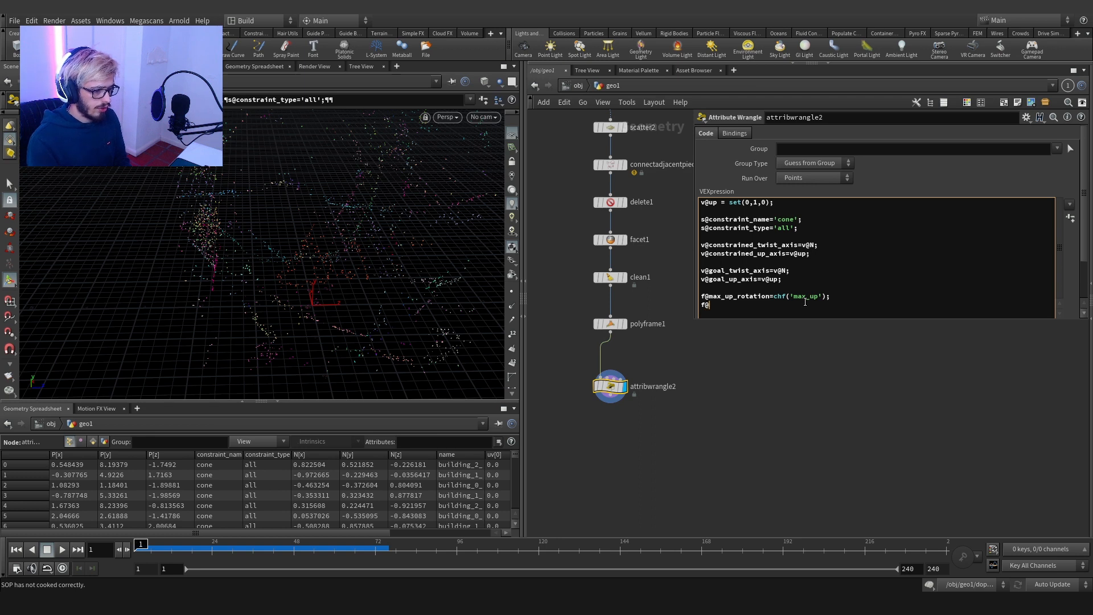
pyautogui.write('max_out_rotat')
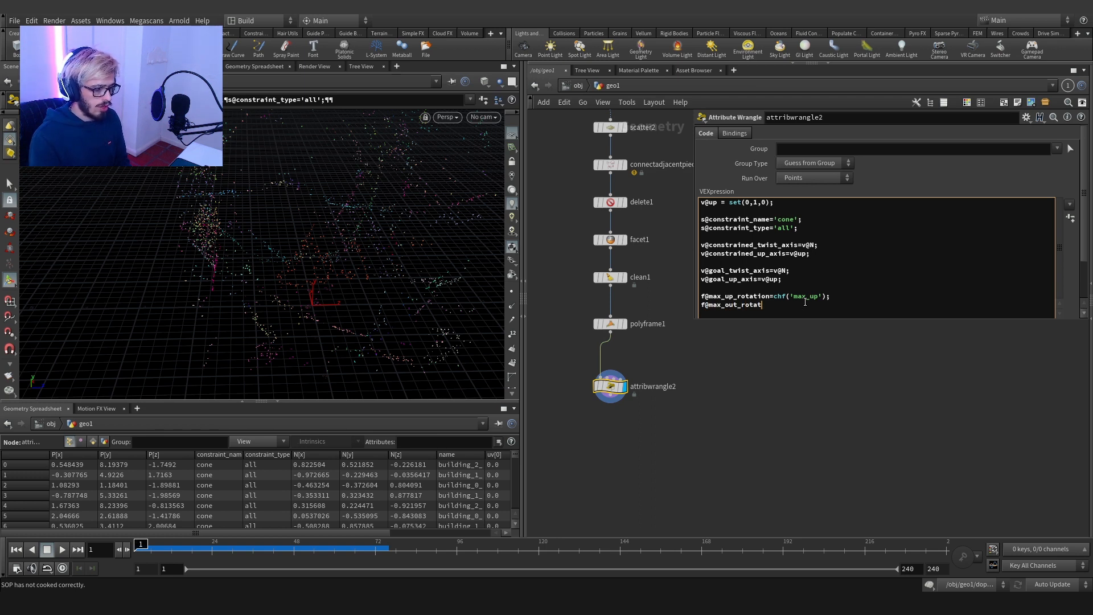
pyautogui.write('ion=c')
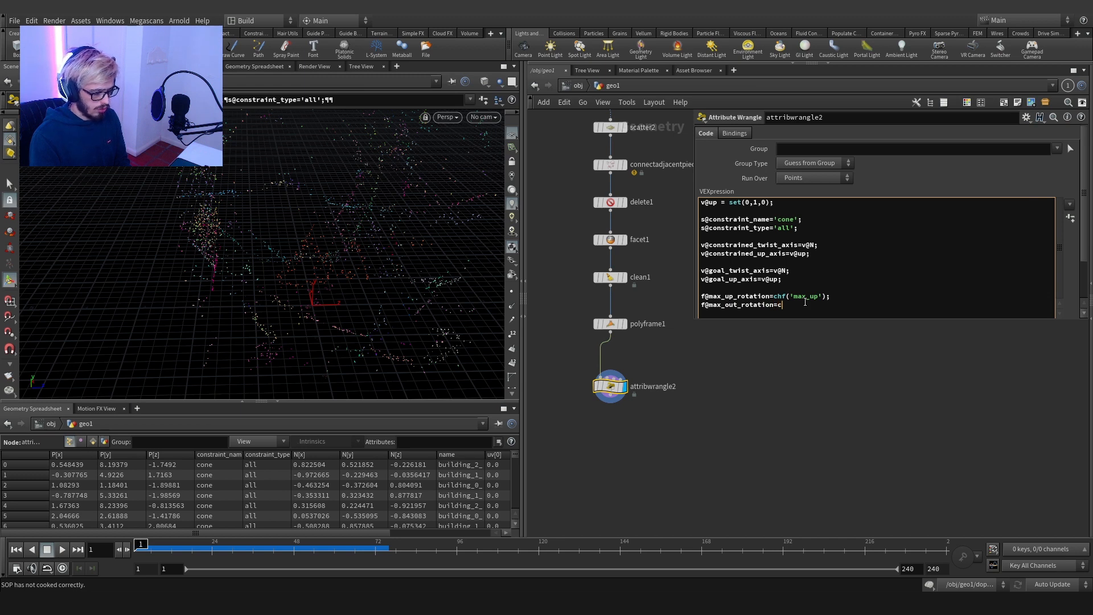
pyautogui.write('hf(_')
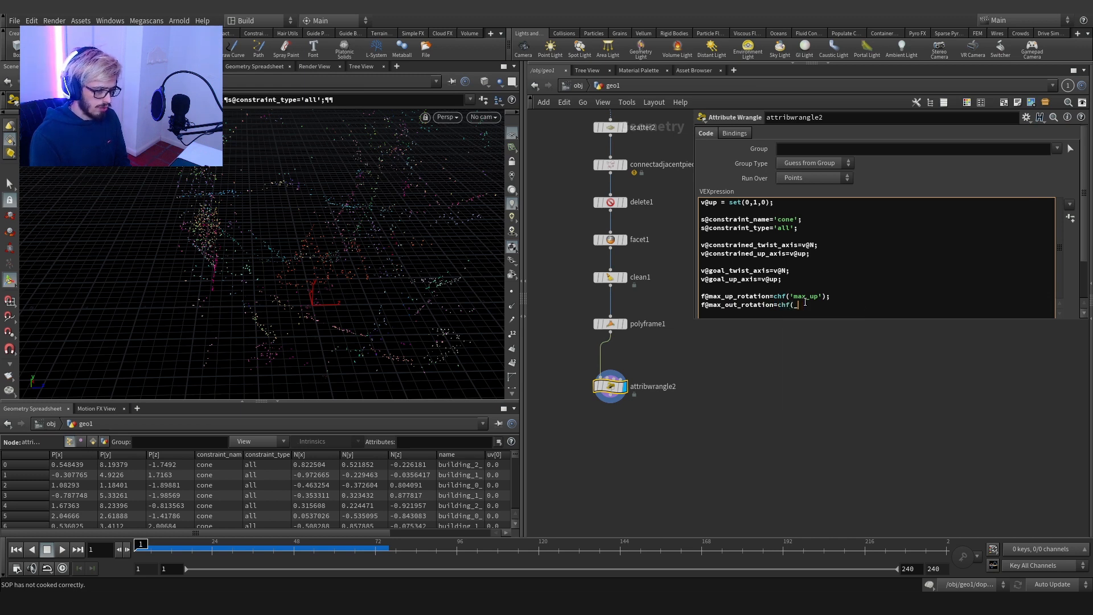
pyautogui.press('BackSpace')
pyautogui.write(')')
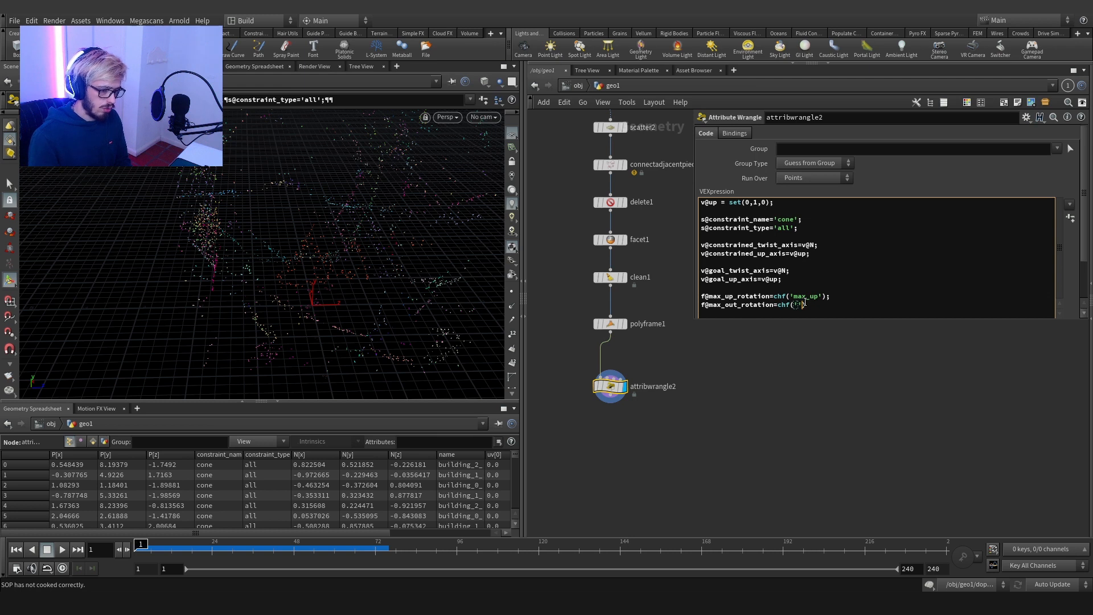
pyautogui.write('max_out')
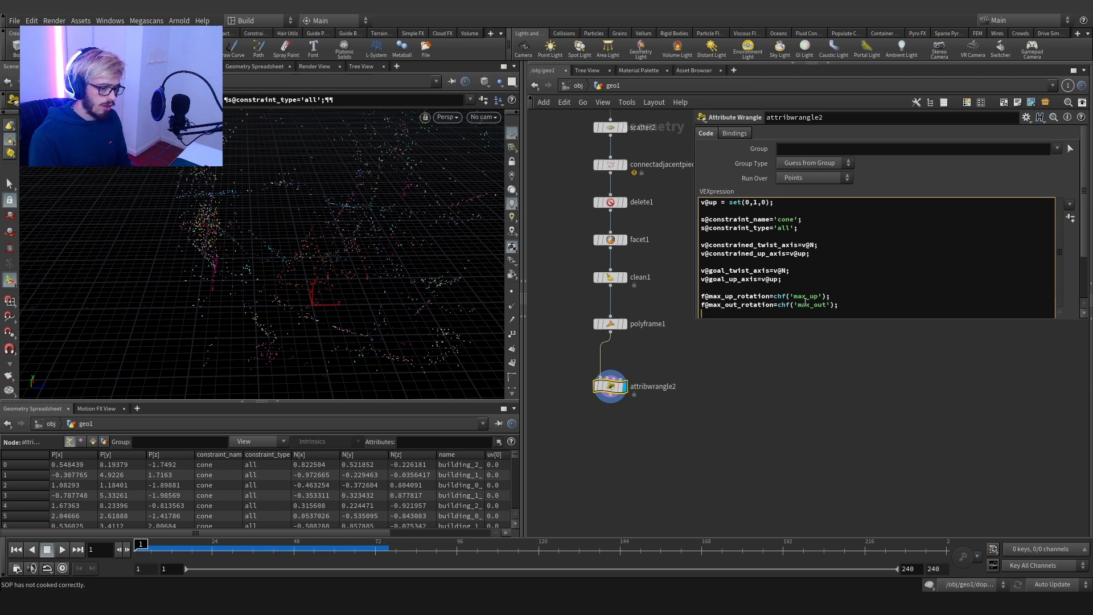
# Step: Add the line f@max_twist=chf('max_twist'); and generate the wrangle's channel parameters from the code
pyautogui.write('f@max_twi')
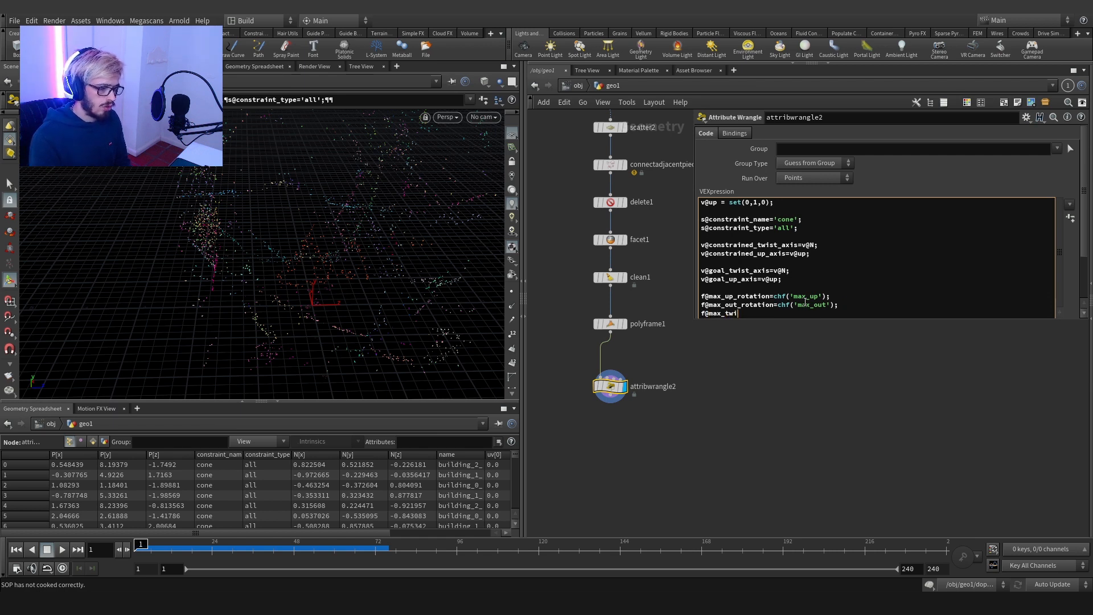
pyautogui.write('st=')
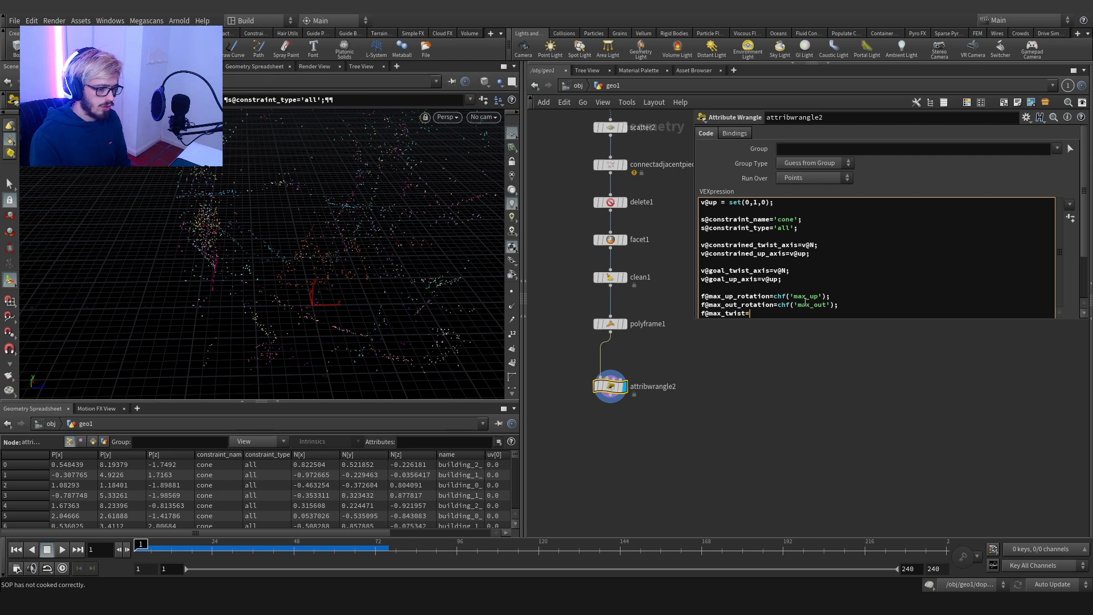
pyautogui.write("chf('max_twist');")
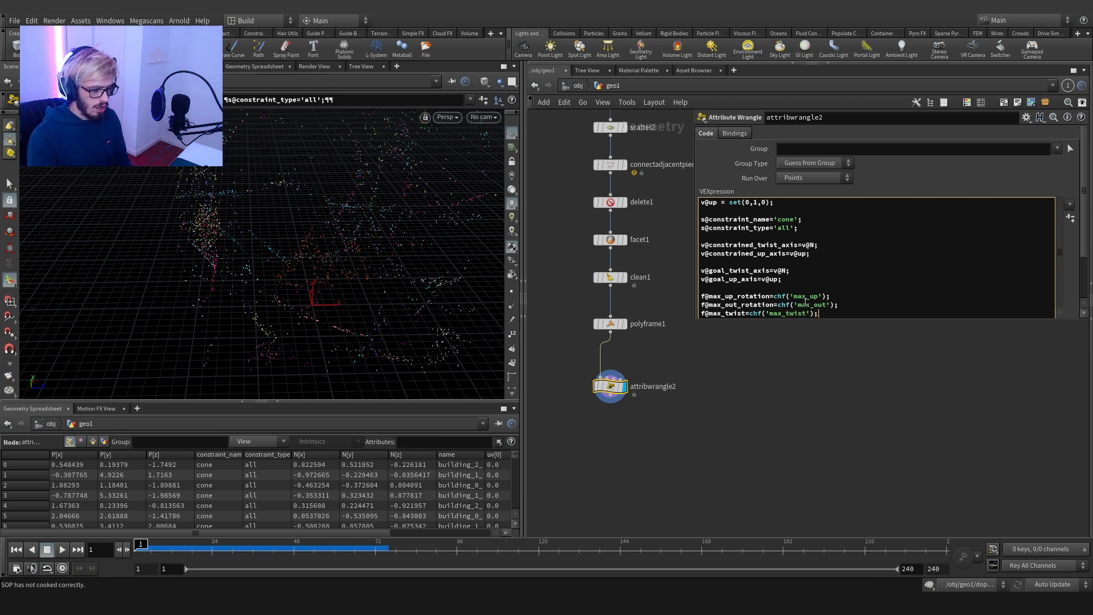
pyautogui.click(1070, 218)
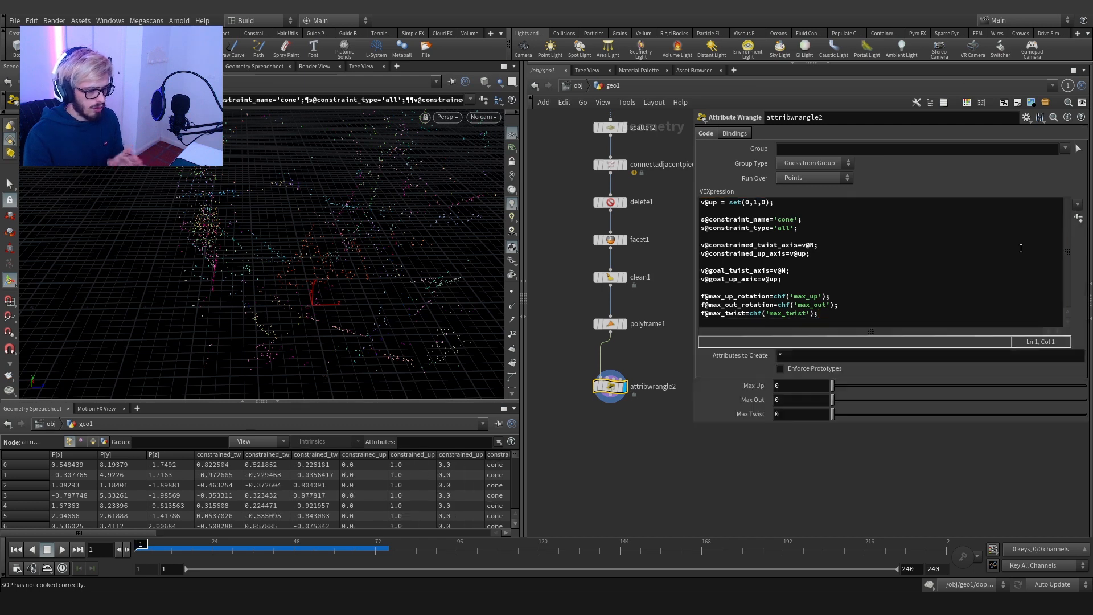
# Step: Set the wrangle's Max Up and Max Out parameters to 1
pyautogui.click(793, 385)
pyautogui.write('1')
pyautogui.press('Tab')
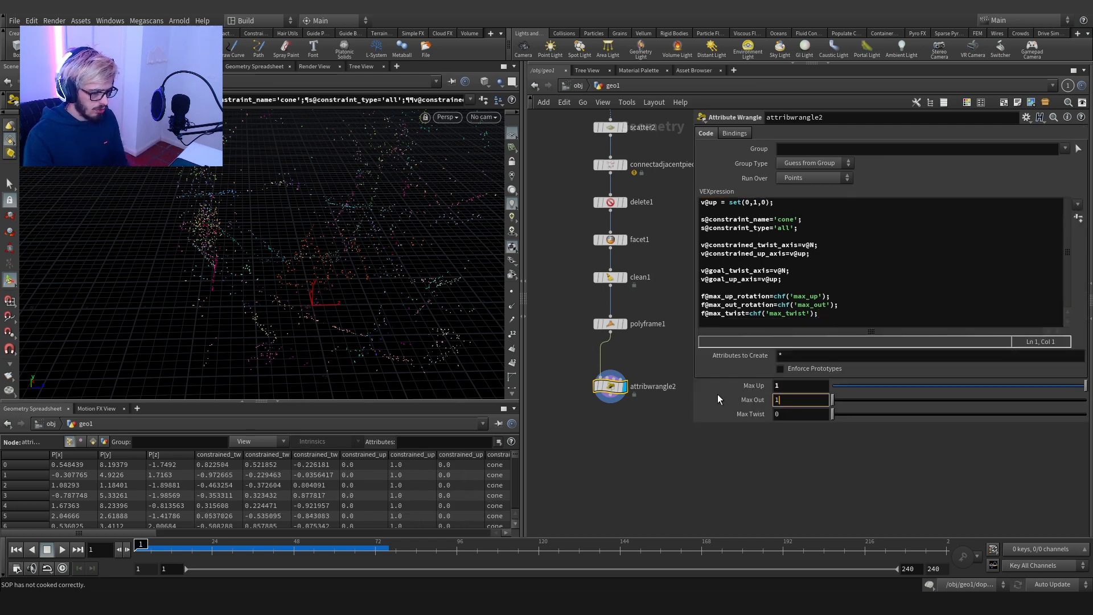
pyautogui.write('1')
pyautogui.press('Tab')
pyautogui.press('Tab')
# Step: Set the wrangle's Max Up, Max Out and Max Twist parameters to 20
pyautogui.write('90')
pyautogui.press('Tab')
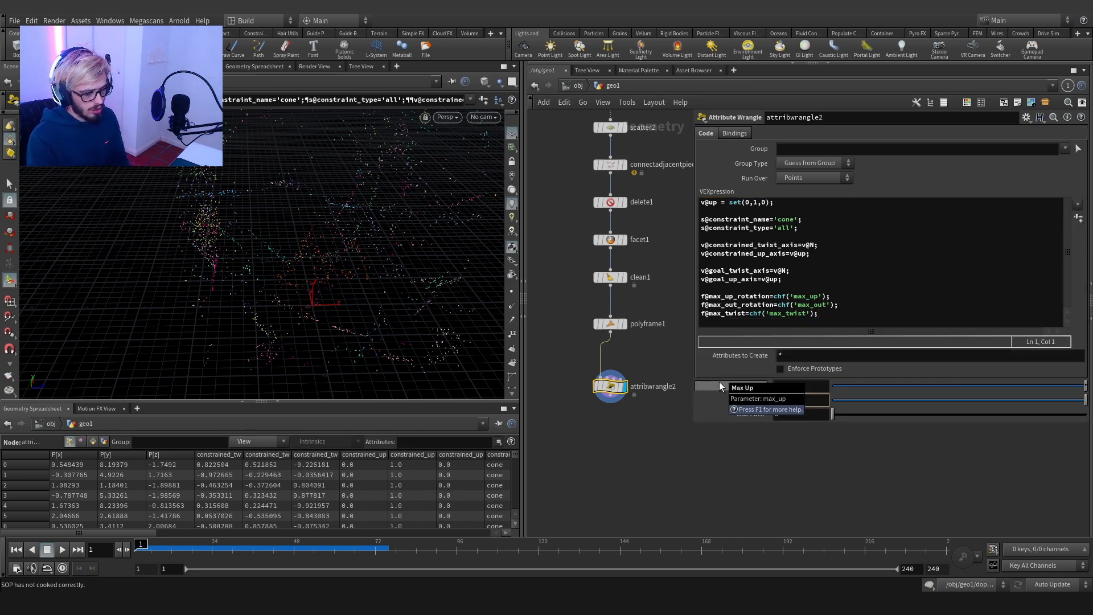
pyautogui.write('20')
pyautogui.press('Tab')
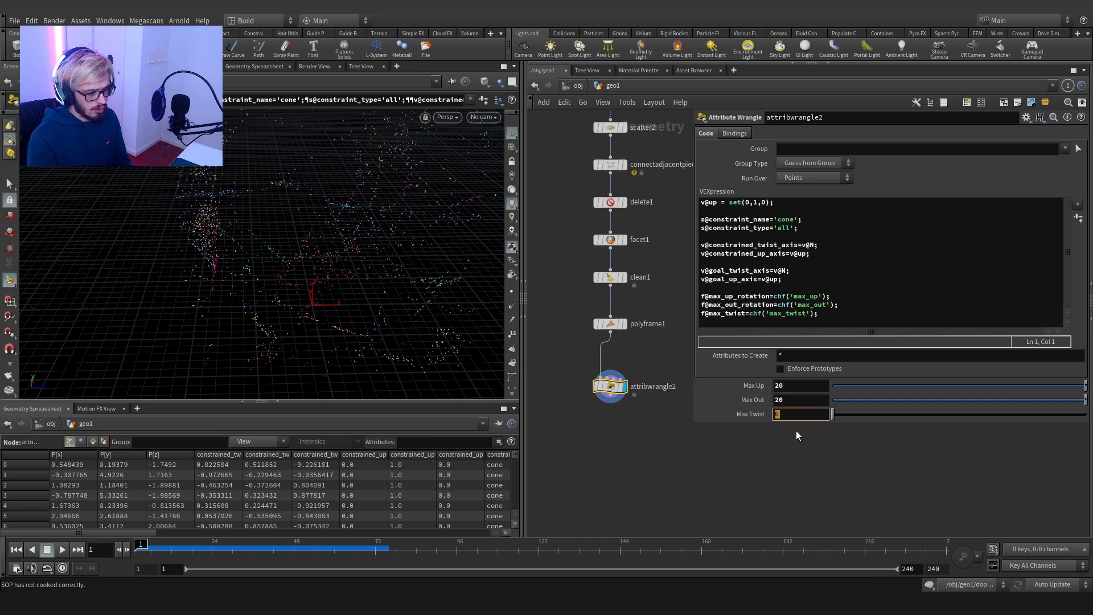
pyautogui.write('20')
pyautogui.press('Return')
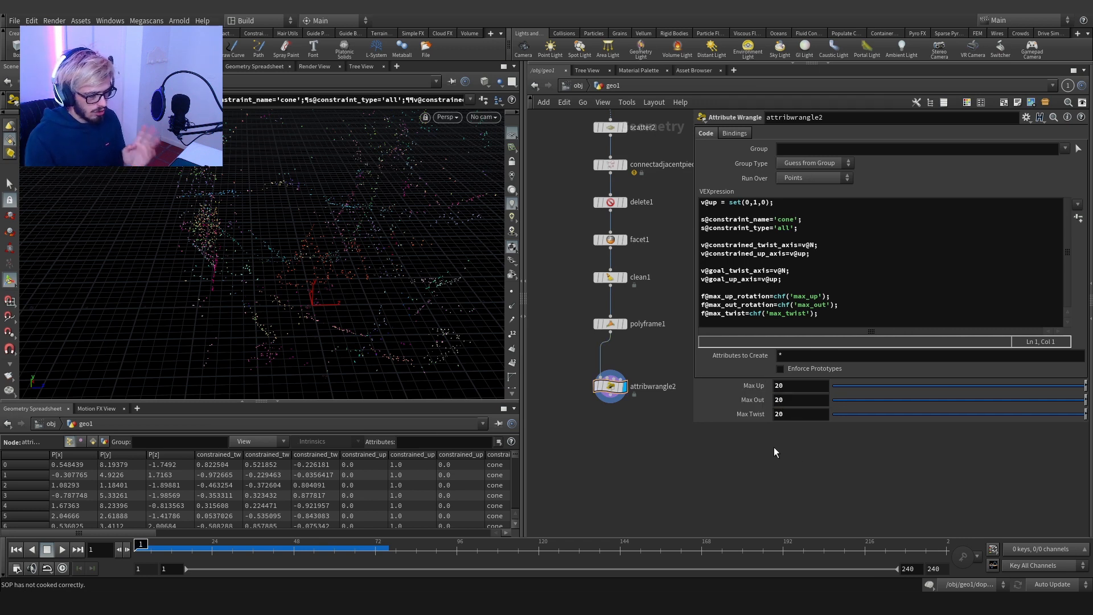
# Step: Add a Null node connected below attribwrangle2 and rename it OUT_CON
pyautogui.scroll(-2, 643, 435)
pyautogui.press('Tab')
pyautogui.moveTo(660, 472)
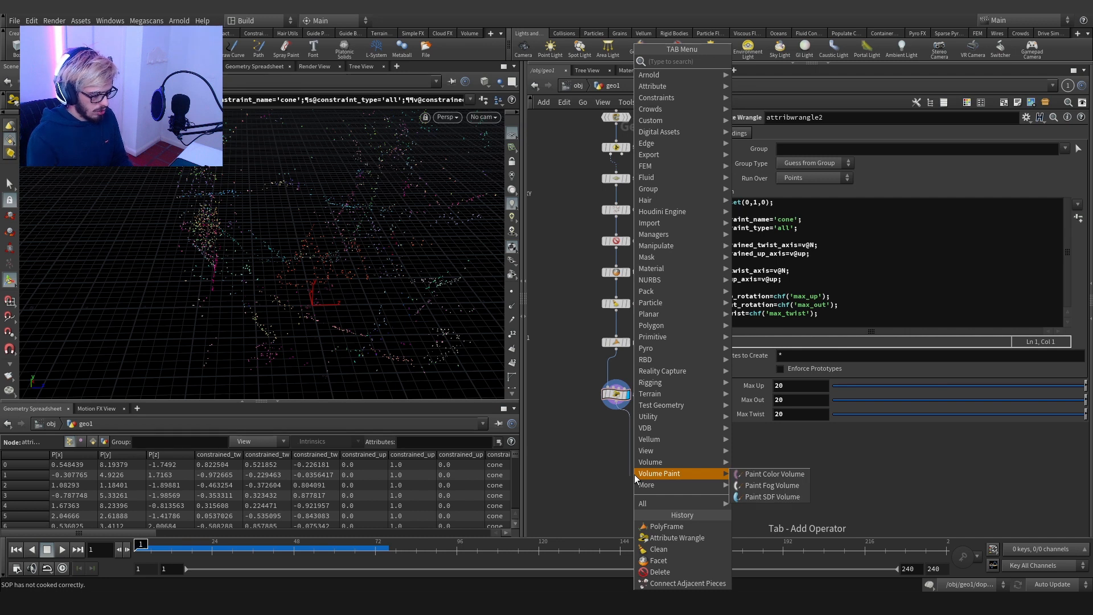
pyautogui.click(734, 474)
pyautogui.click(634, 474)
pyautogui.moveTo(638, 474); pyautogui.dragTo(624, 464)
pyautogui.press('F2')
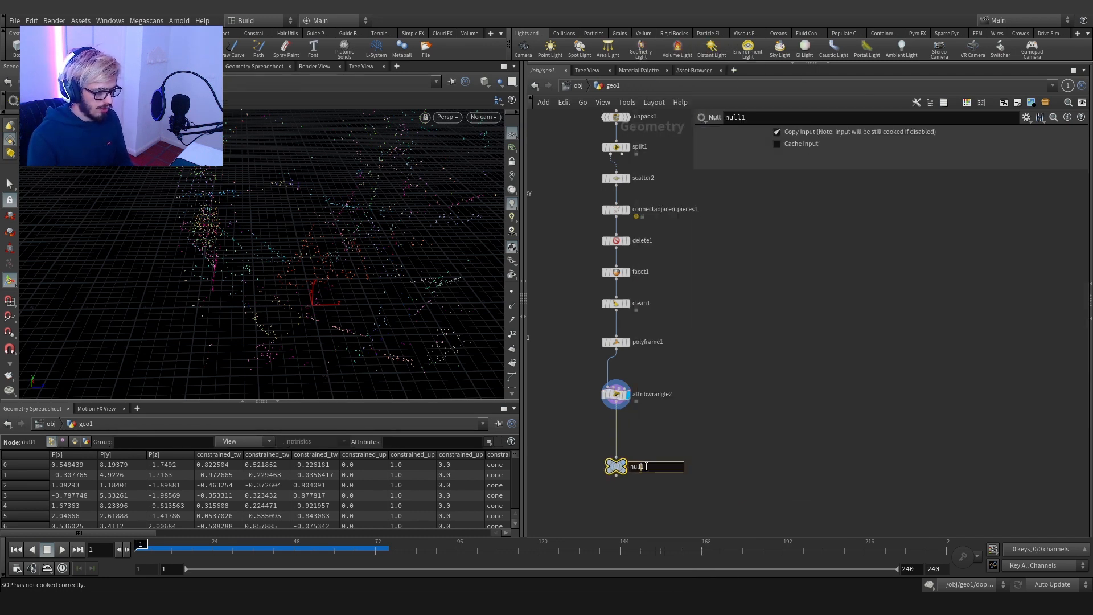
pyautogui.write('OUT_CON')
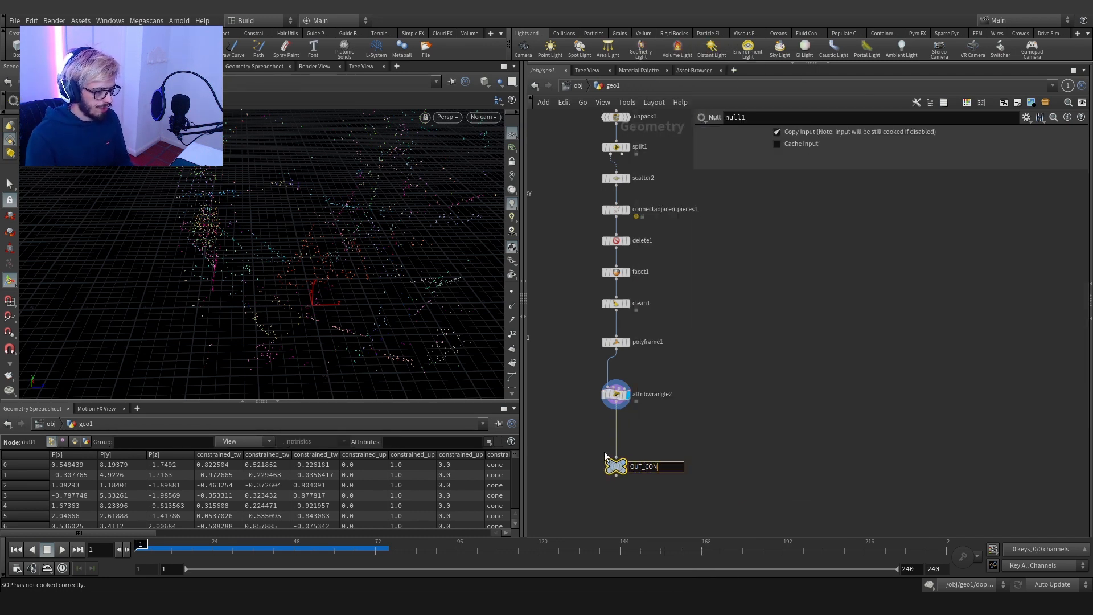
pyautogui.press('Return')
# Step: Inside dopnet1, insert a Constraint Network node between rbdpackedobject1 and the rigid body solver
pyautogui.moveTo(596, 444); pyautogui.dragTo(737, 456, button='middle')
pyautogui.doubleClick(633, 353)
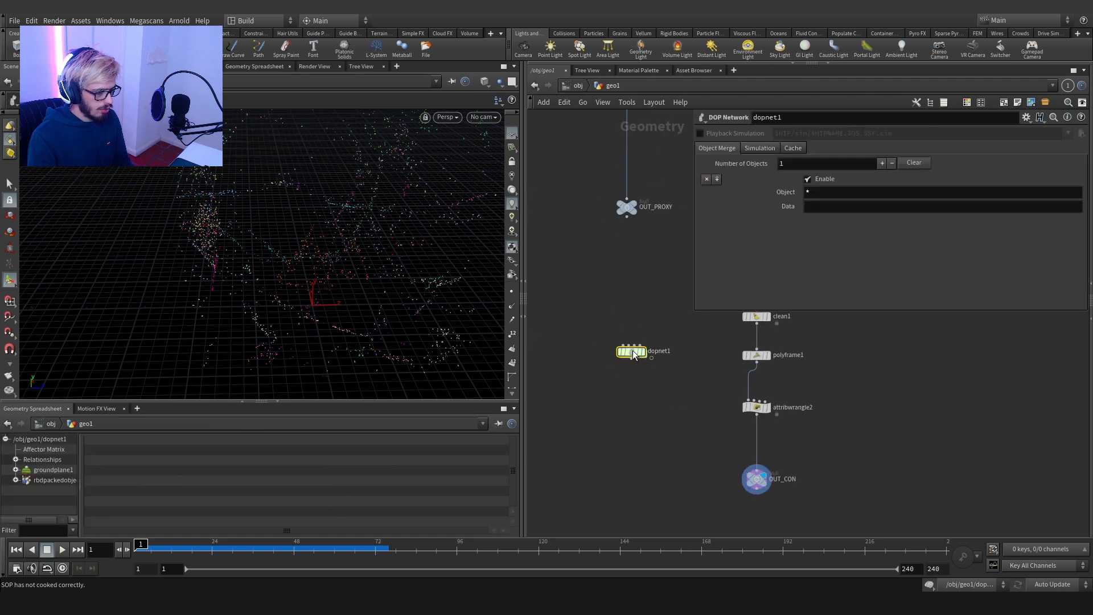
pyautogui.moveTo(665, 286); pyautogui.dragTo(682, 382, button='middle')
pyautogui.press('Tab')
pyautogui.write('con')
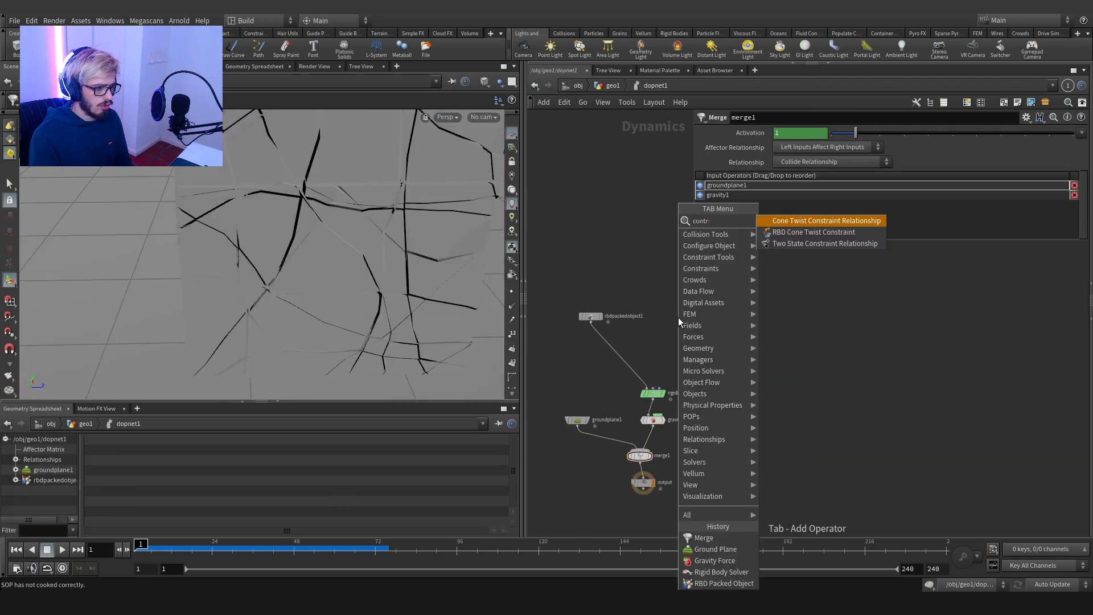
pyautogui.write('straint n')
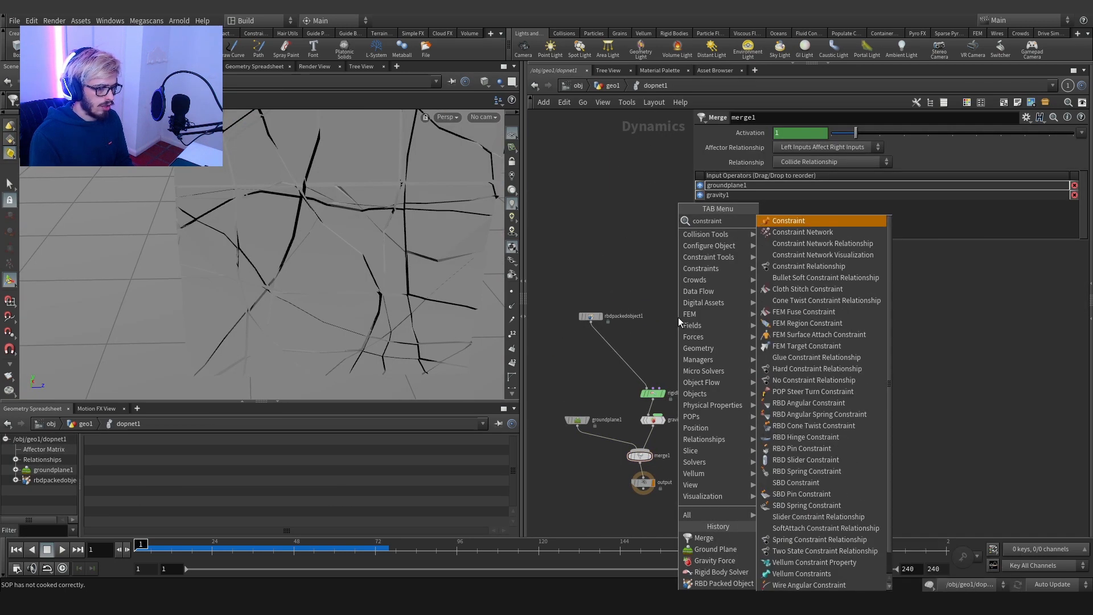
pyautogui.press('Return')
pyautogui.moveTo(677, 318); pyautogui.dragTo(639, 347)
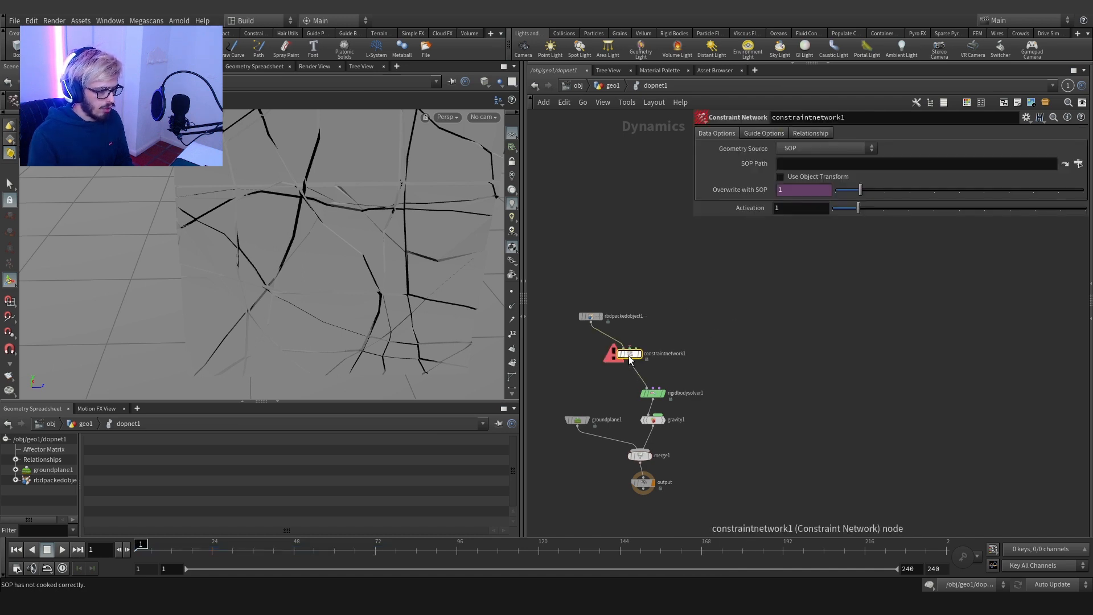
# Step: Place a Cone Twist Constraint Relationship node above the constraint network node
pyautogui.press('Tab')
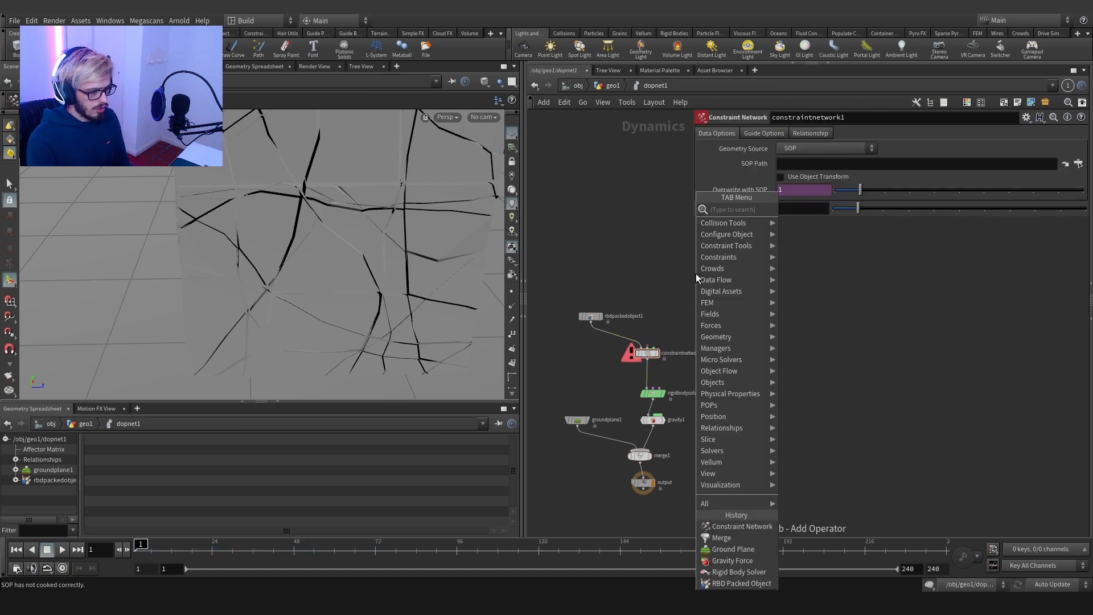
pyautogui.write('conetwi')
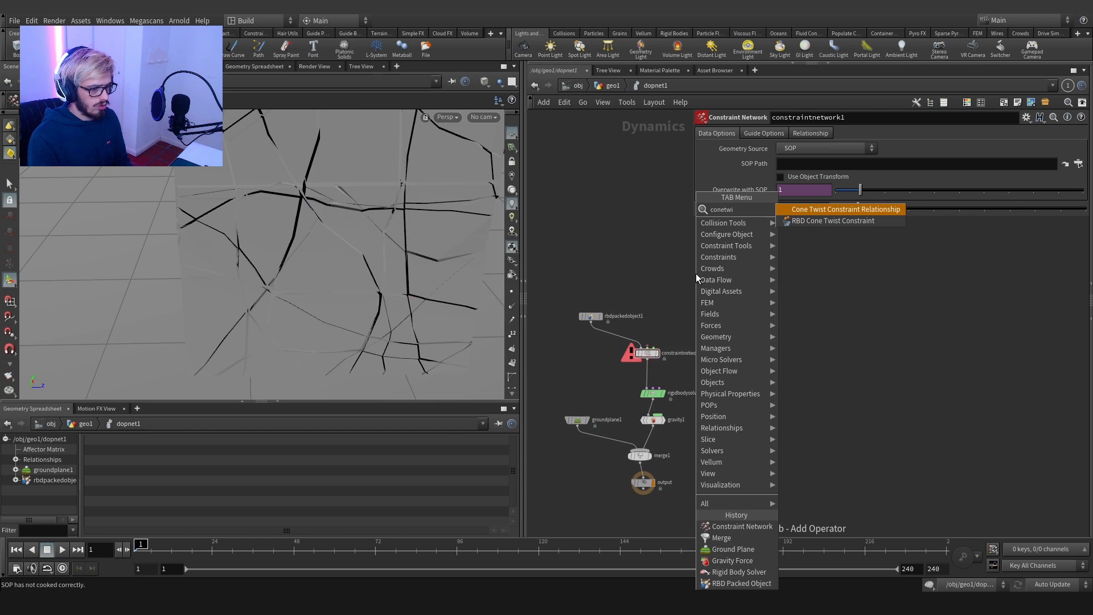
pyautogui.press('Return')
pyautogui.click(674, 271)
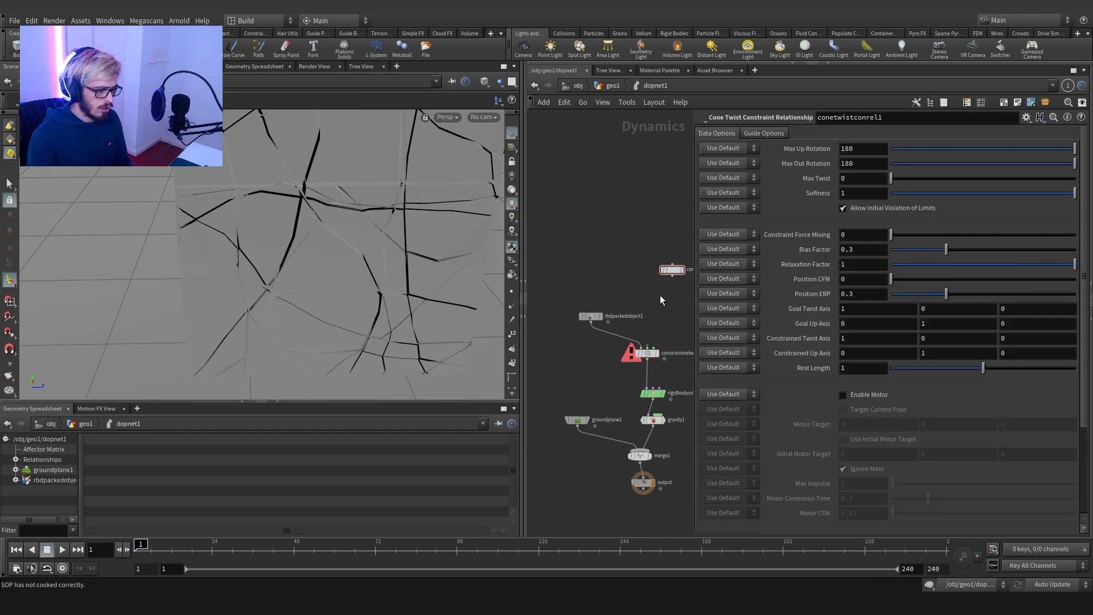
# Step: Connect the cone twist relationship node to the relationship input of constraintnetwork1
pyautogui.moveTo(672, 277); pyautogui.dragTo(647, 346)
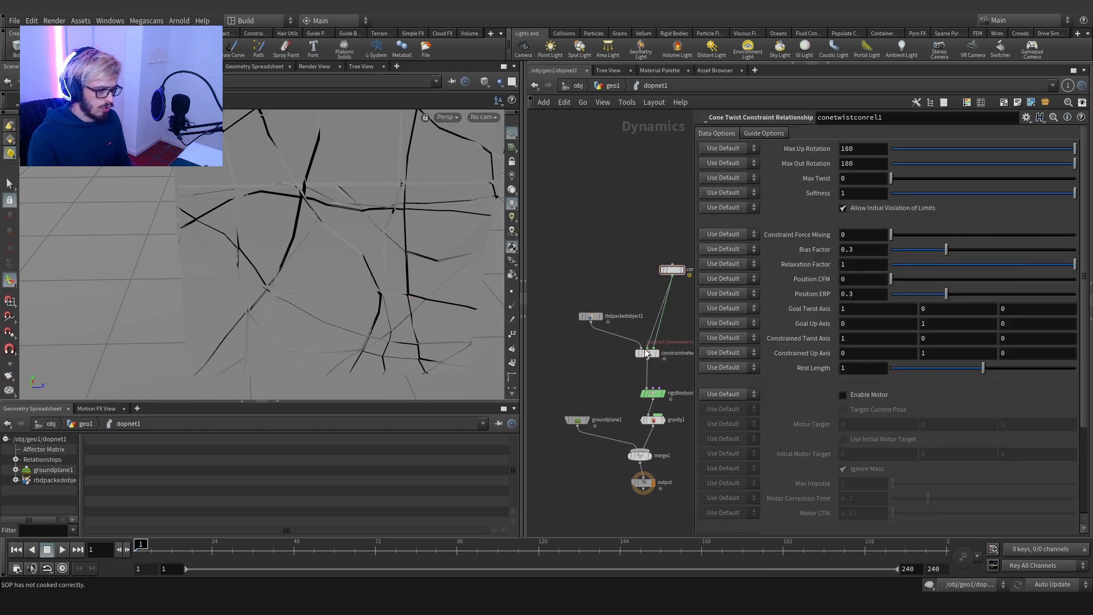
pyautogui.moveTo(684, 320); pyautogui.dragTo(636, 332, button='middle')
pyautogui.moveTo(636, 330); pyautogui.dragTo(564, 214)
# Step: Set the cone twist relationship's Data Name to $OS and rename its node cone
pyautogui.scroll(-5, 820, 419)
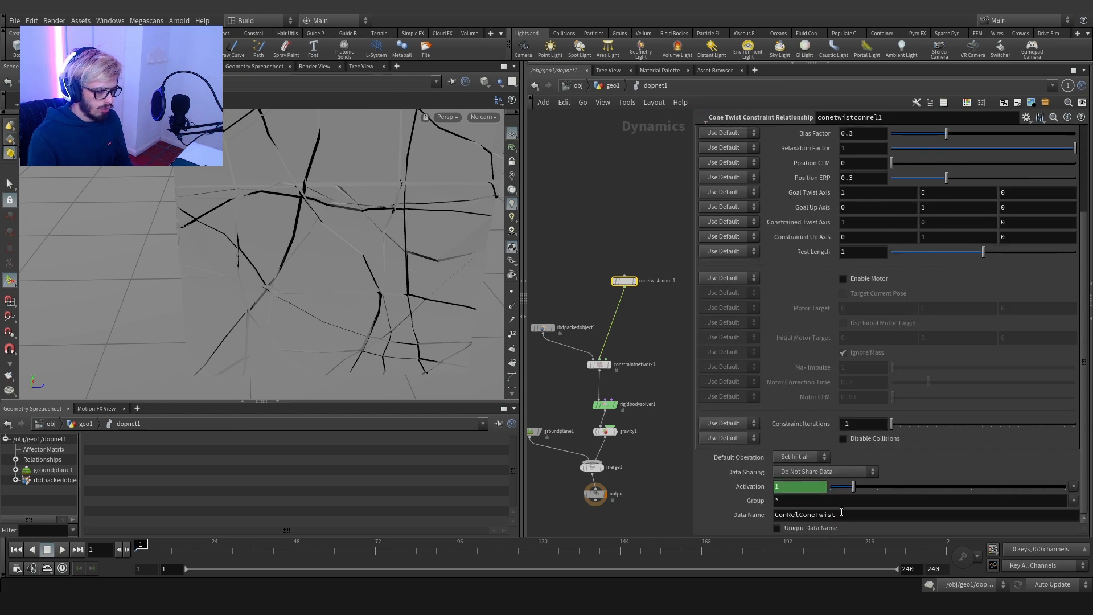
pyautogui.moveTo(843, 515); pyautogui.dragTo(654, 520)
pyautogui.write('$OS')
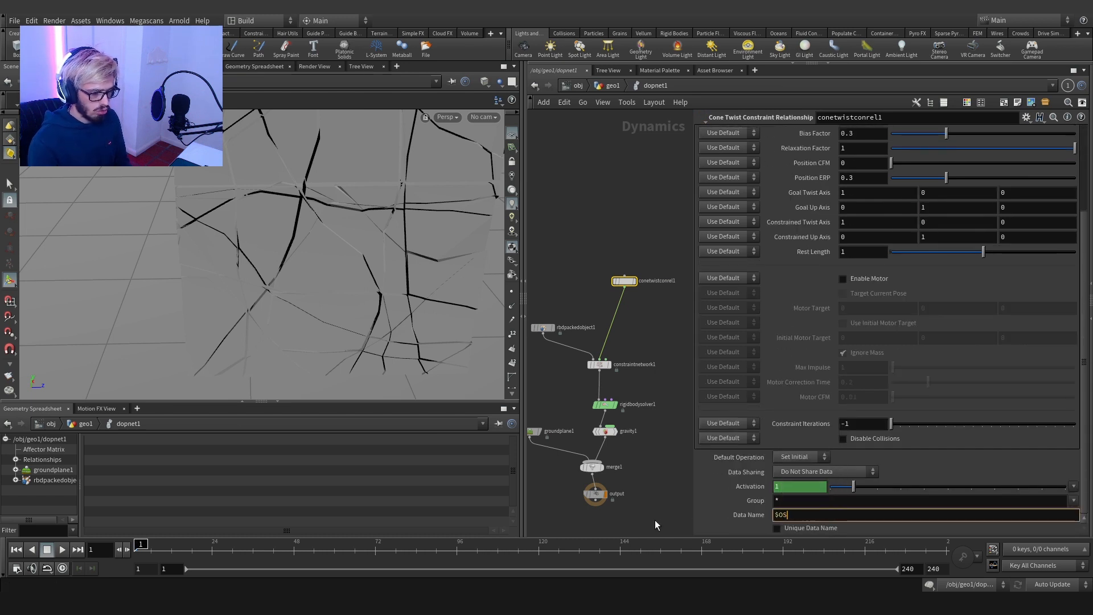
pyautogui.press('Return')
pyautogui.doubleClick(655, 280)
pyautogui.write('cone')
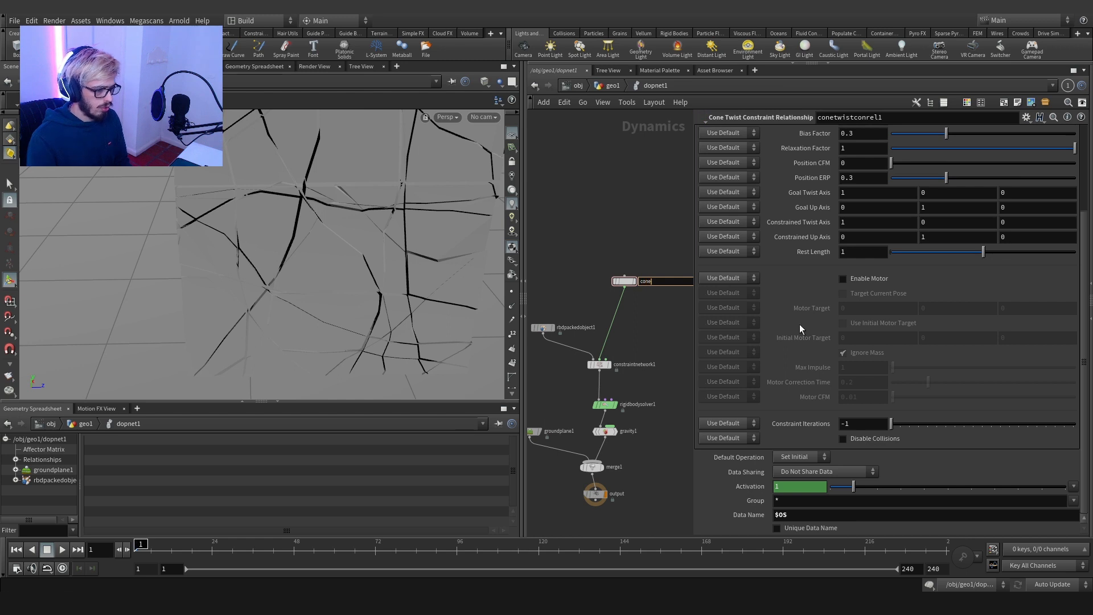
pyautogui.press('Return')
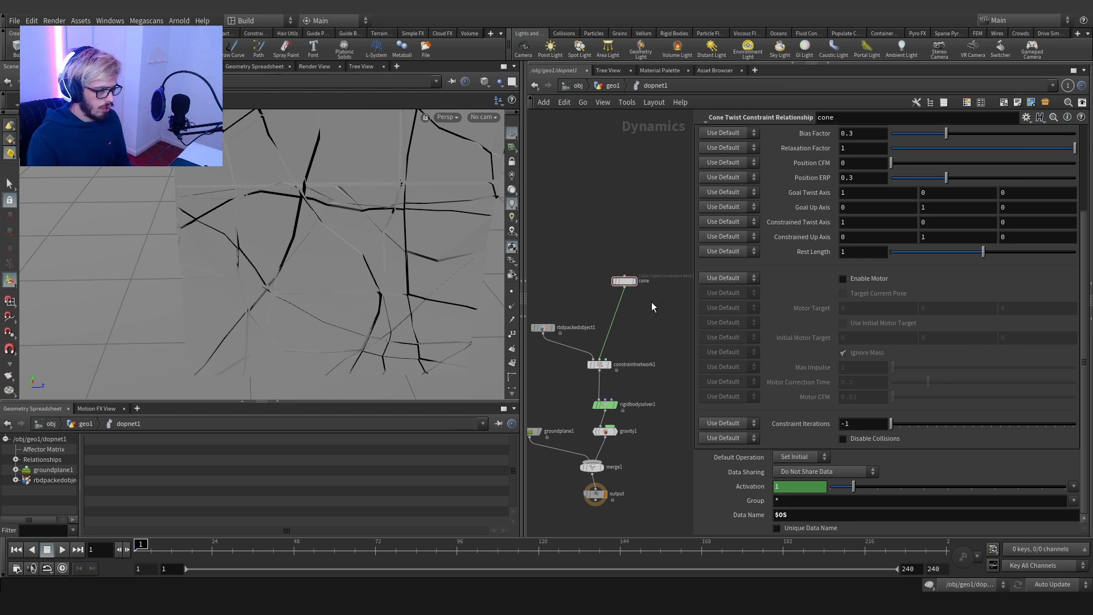
# Step: Turn off Display Geometry on rbdpackedobject1
pyautogui.click(575, 320)
pyautogui.click(762, 262)
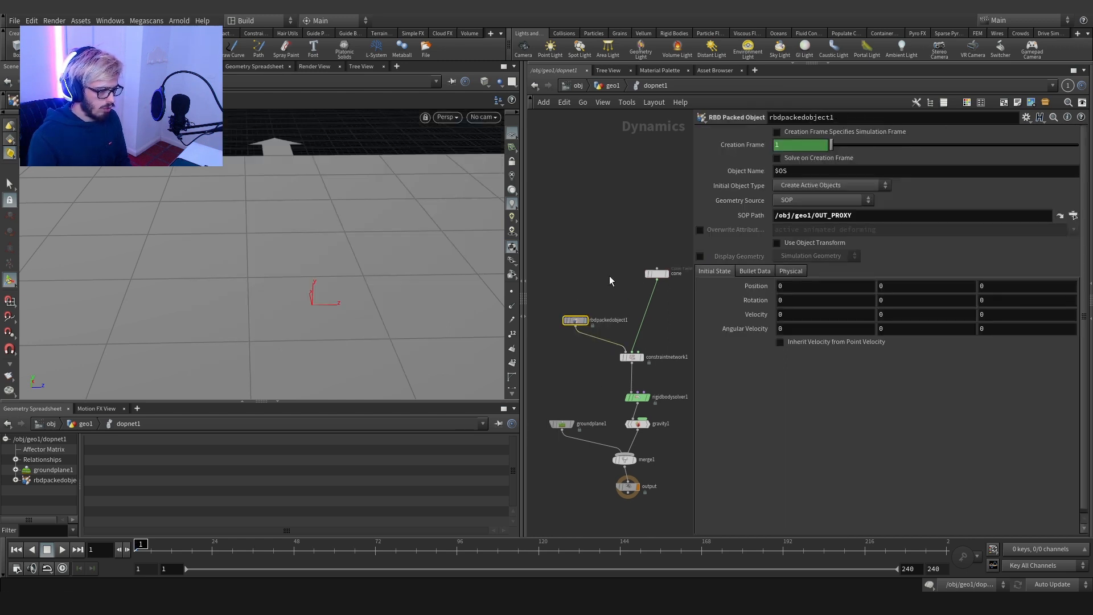
# Step: Set the cone node's Max Up Rotation, Max Out Rotation and Max Twist to 1
pyautogui.scroll(-3, 609, 275)
pyautogui.click(637, 274)
pyautogui.scroll(3, 860, 171)
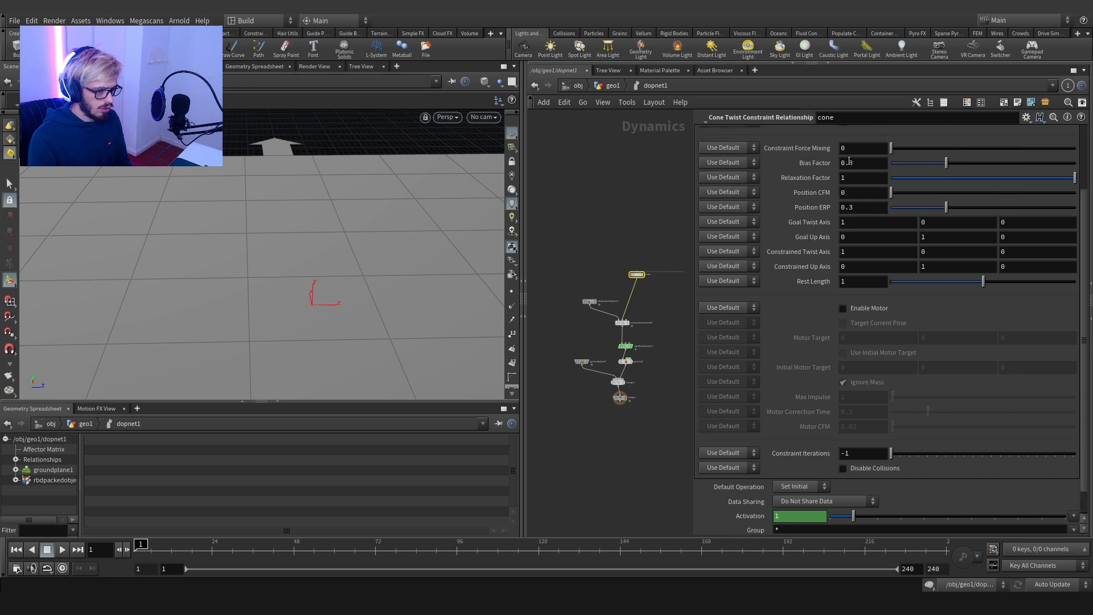
pyautogui.doubleClick(860, 149)
pyautogui.write('1')
pyautogui.press('Tab')
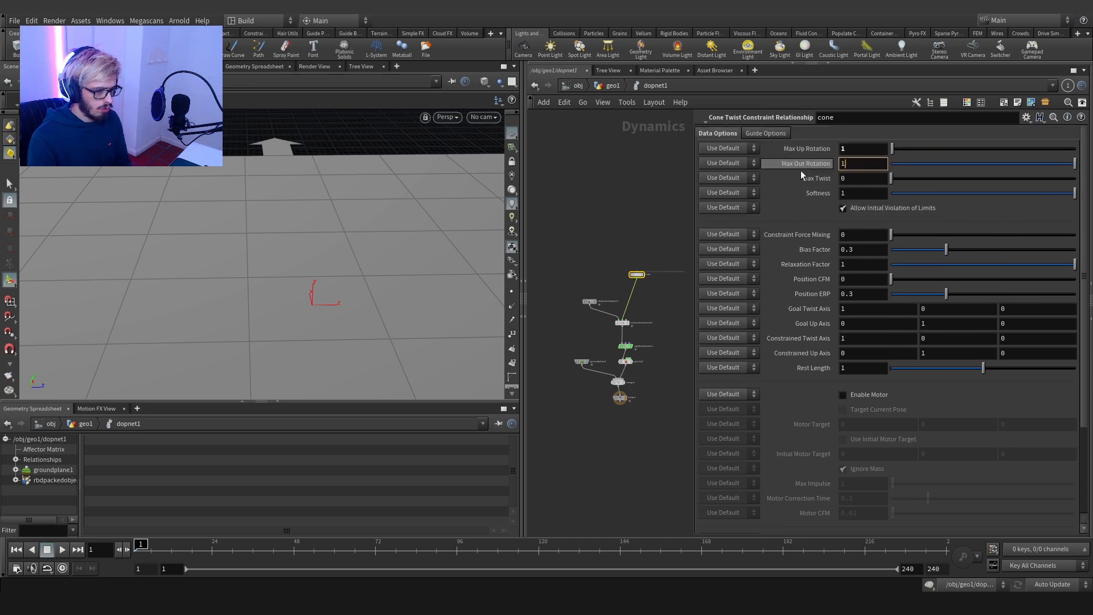
pyautogui.write('1')
pyautogui.press('Tab')
pyautogui.write('1')
pyautogui.press('Return')
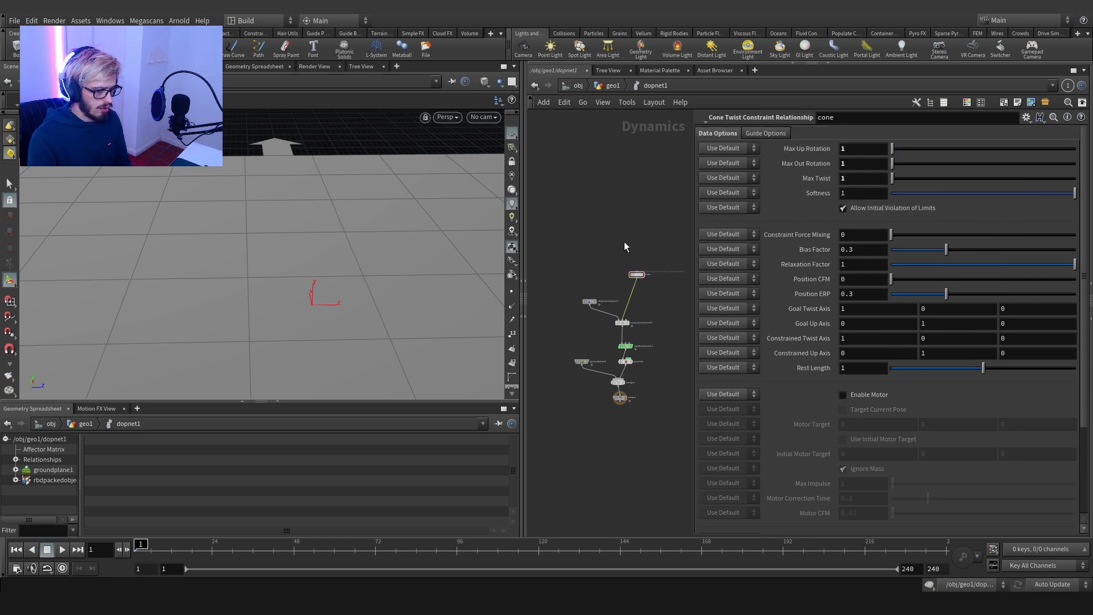
# Step: Go back up to geo1 and set attribwrangle2 to run over Primitives
pyautogui.scroll(3, 593, 304)
pyautogui.press('u')
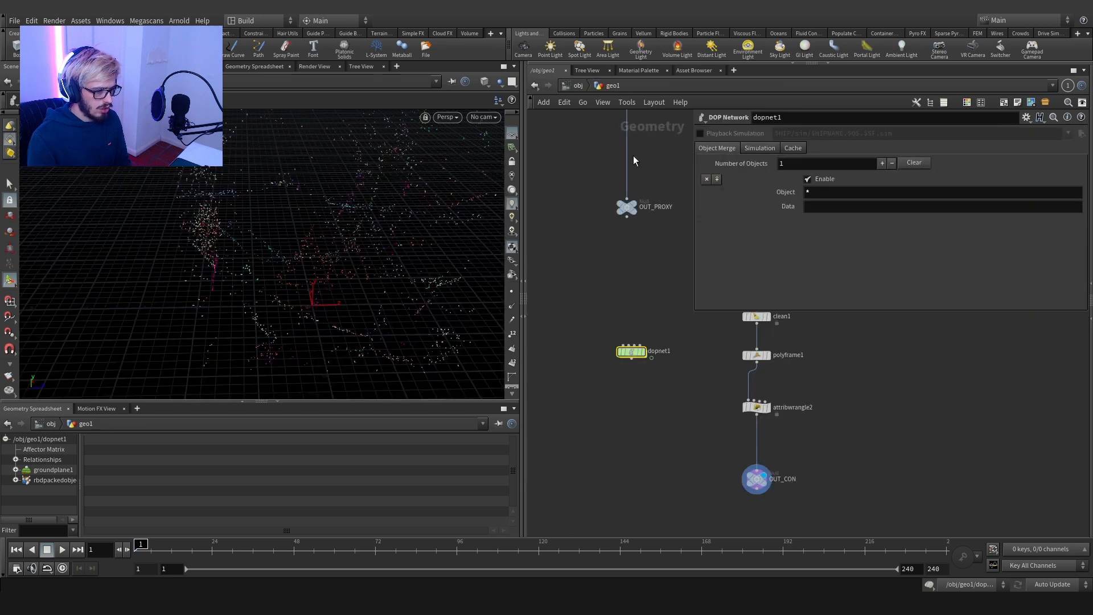
pyautogui.click(692, 444)
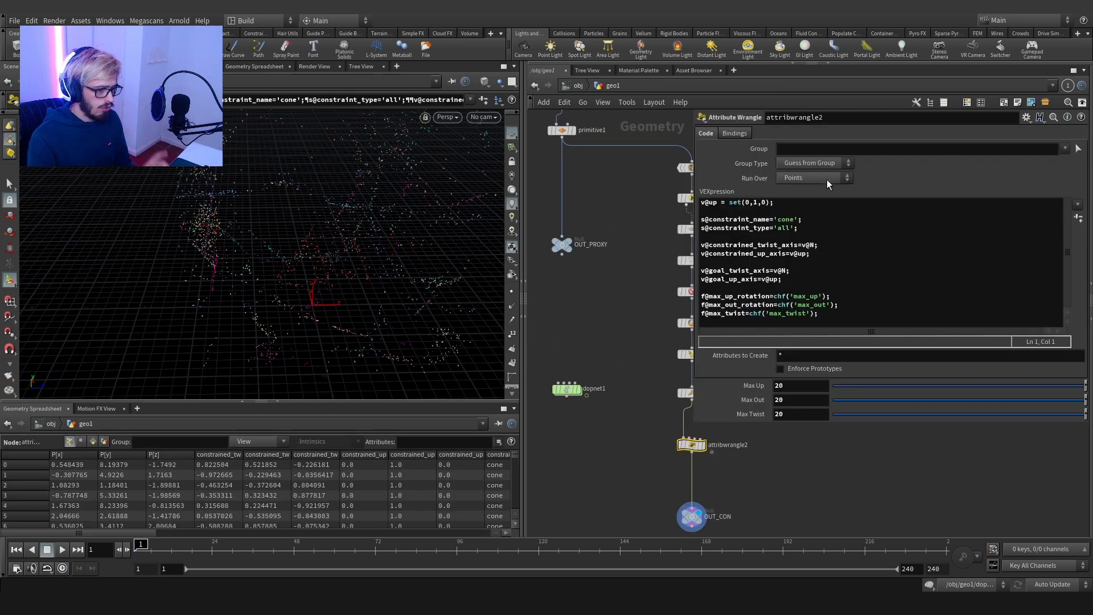
pyautogui.click(826, 178)
pyautogui.click(818, 207)
pyautogui.moveTo(637, 531); pyautogui.dragTo(630, 511, button='middle')
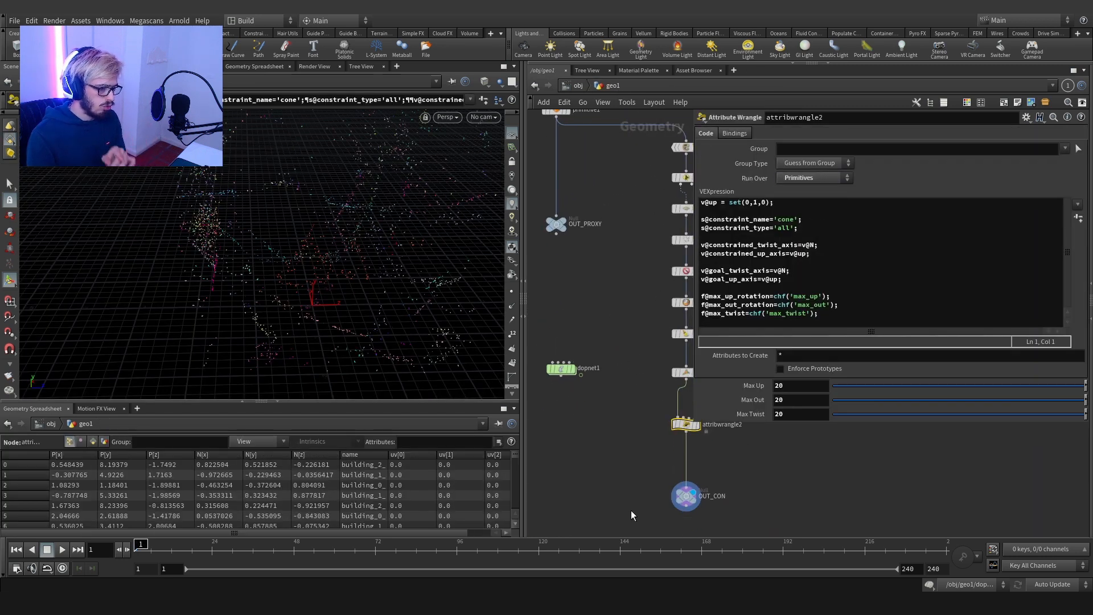
# Step: Insert an Attribute Promote node between polyframe1 and attribwrangle2
pyautogui.click(686, 495)
pyautogui.moveTo(644, 399); pyautogui.dragTo(604, 418, button='middle')
pyautogui.press('Tab')
pyautogui.write('promo')
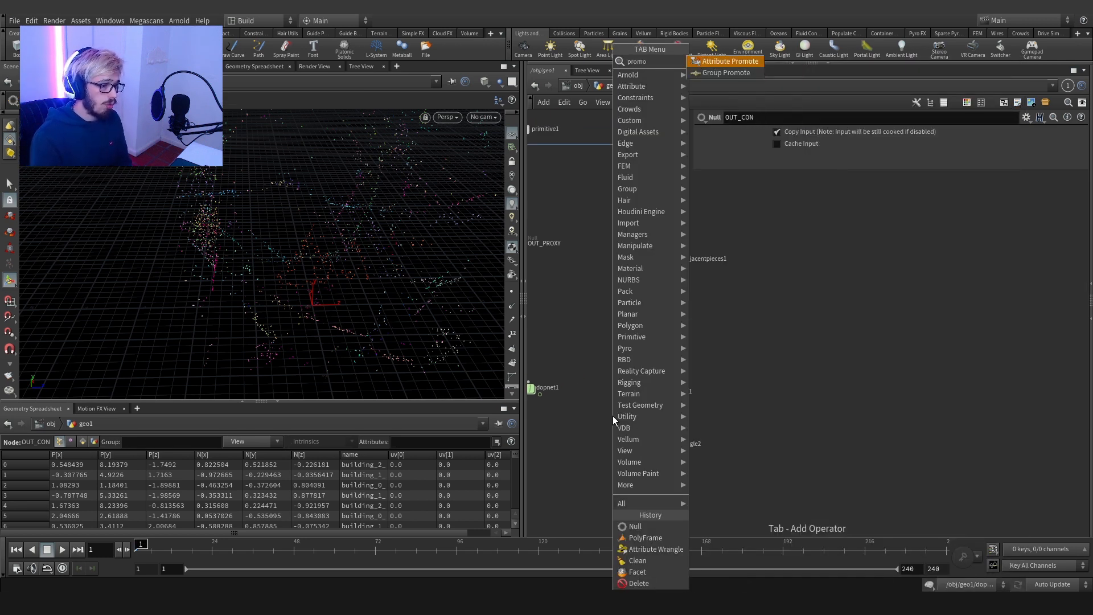
pyautogui.press('Return')
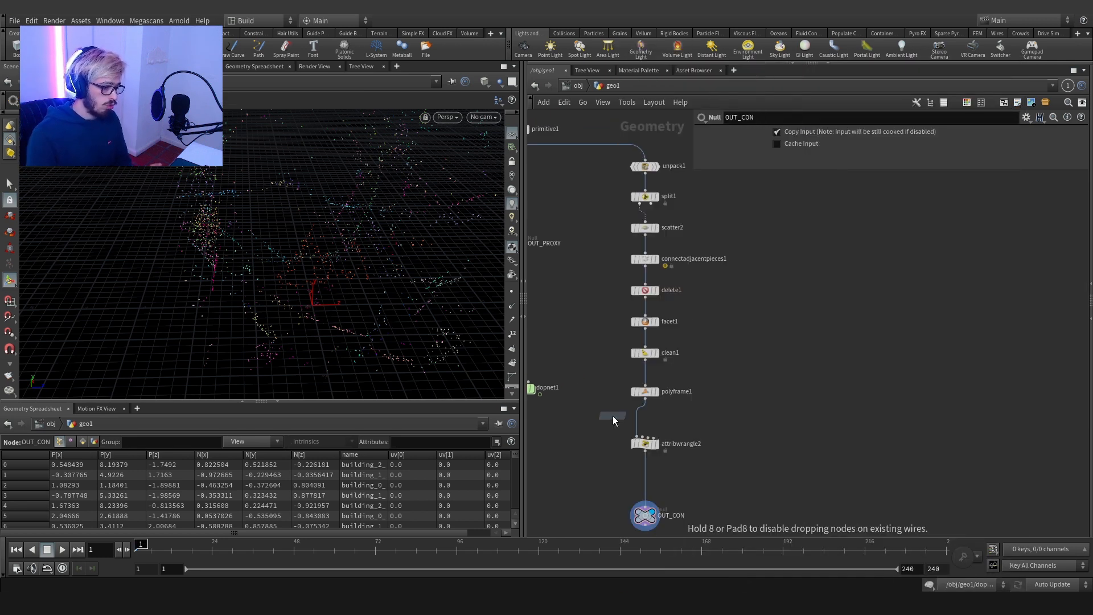
pyautogui.click(645, 423)
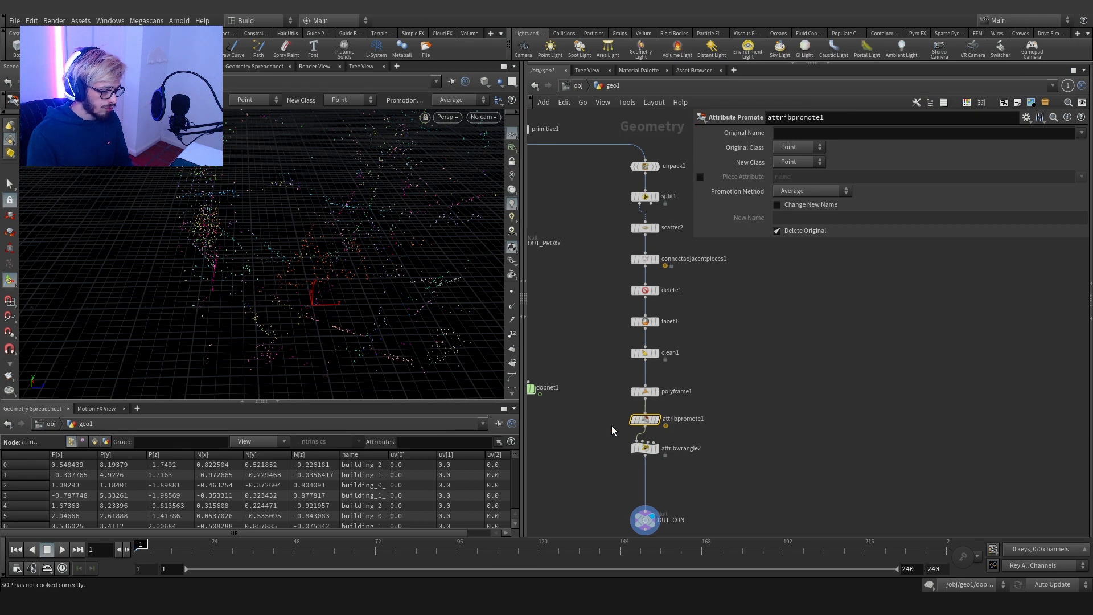
pyautogui.click(645, 391)
pyautogui.click(645, 419)
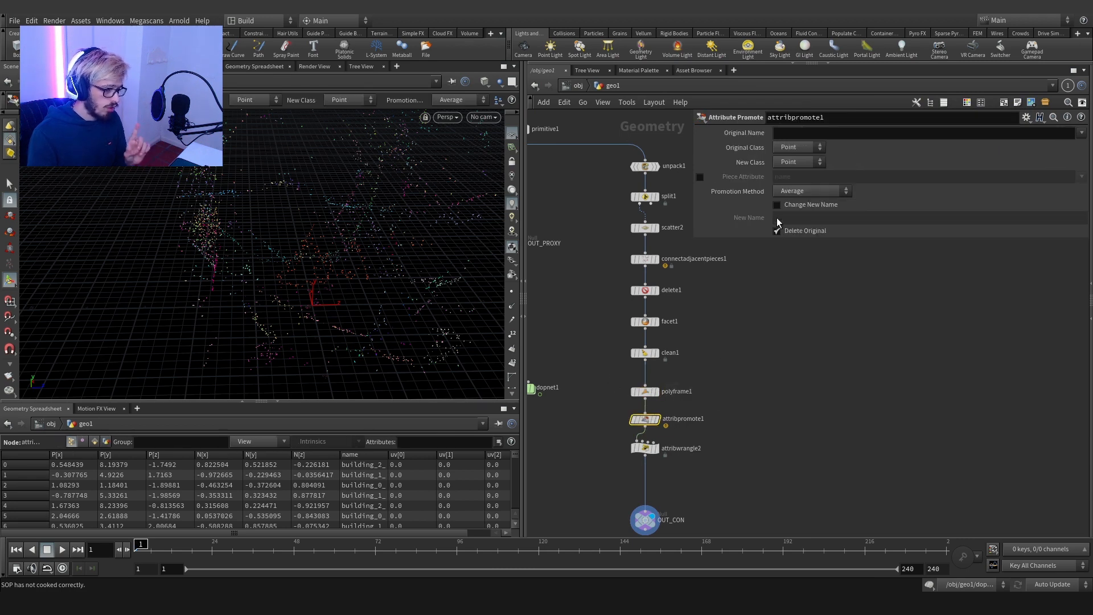
# Step: Promote the N attribute from Point to Primitive using the First Match promotion method
pyautogui.click(795, 149)
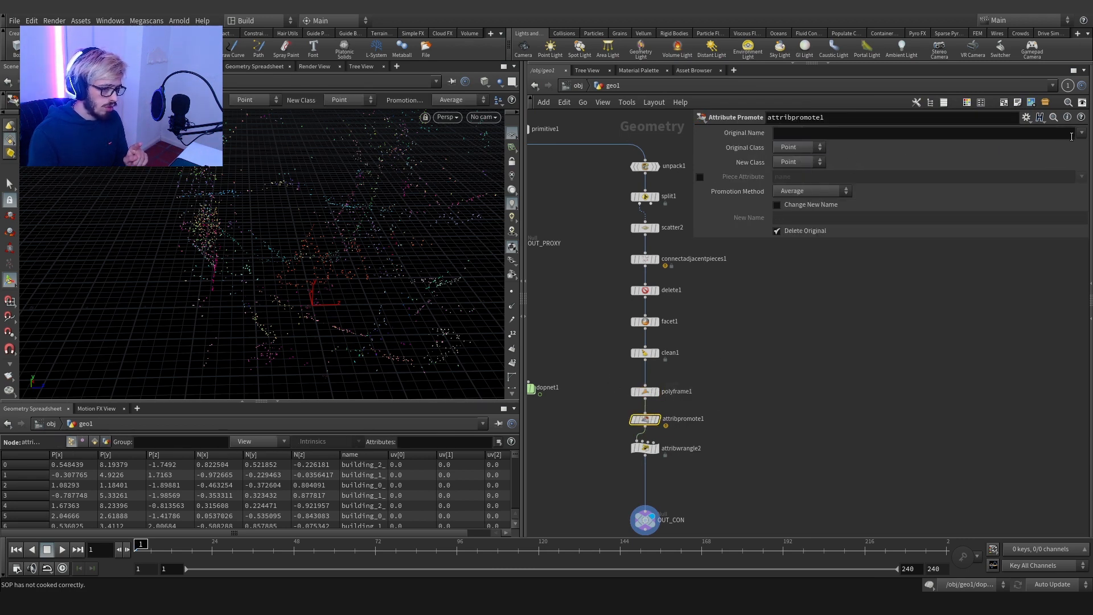
pyautogui.click(1081, 133)
pyautogui.click(1076, 153)
pyautogui.click(800, 162)
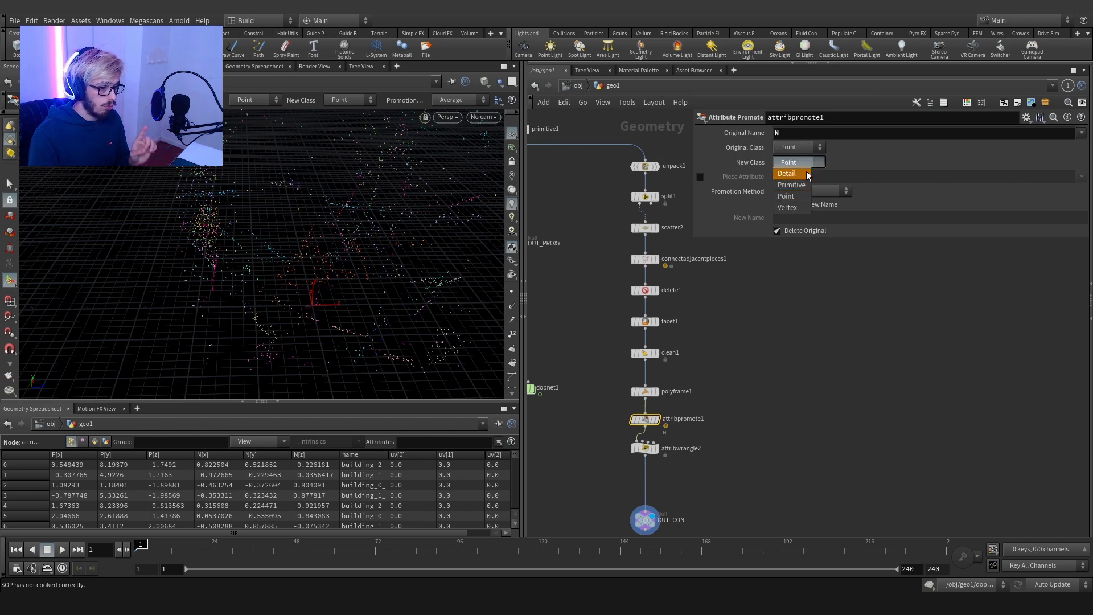
pyautogui.click(800, 184)
pyautogui.click(811, 191)
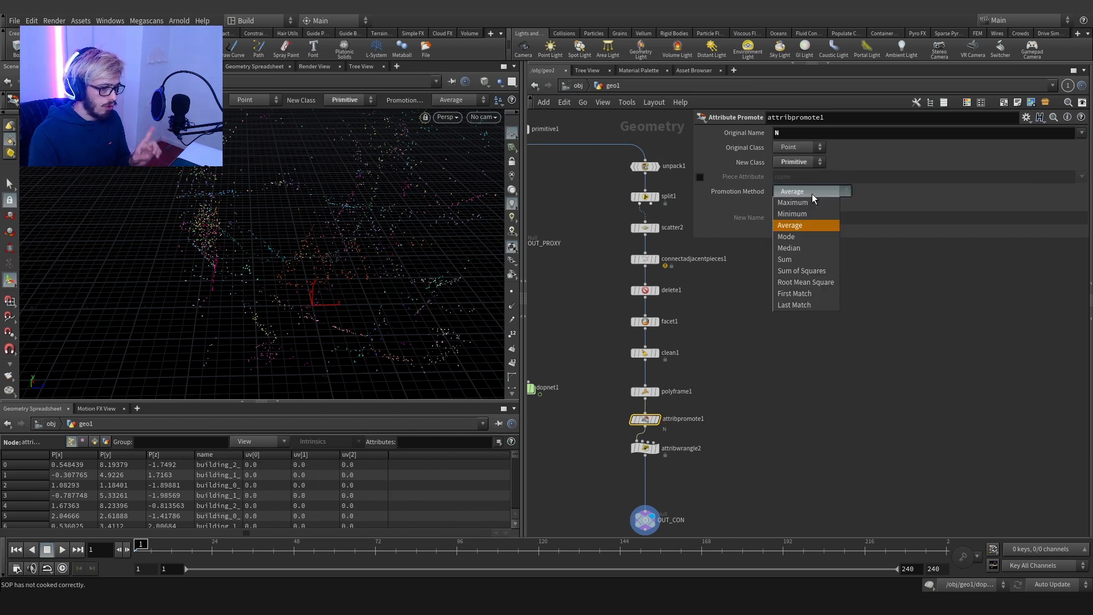
pyautogui.click(800, 294)
pyautogui.moveTo(778, 439); pyautogui.dragTo(844, 371, button='middle')
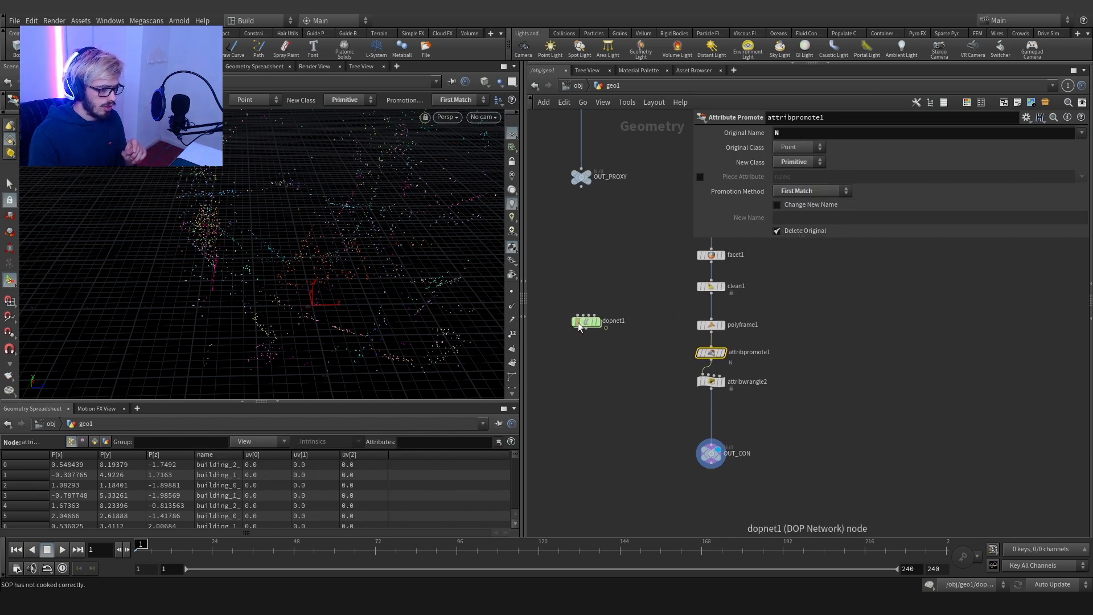
# Step: Enter dopnet1 and move the output node directly beneath merge1
pyautogui.doubleClick(579, 326)
pyautogui.click(570, 516)
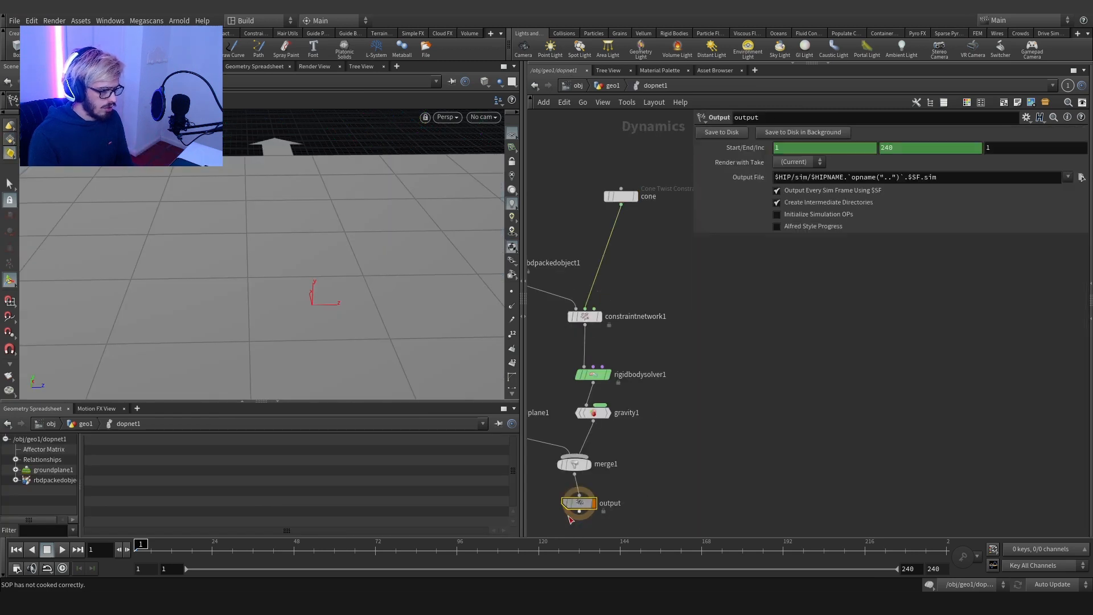
pyautogui.moveTo(568, 517); pyautogui.dragTo(574, 492)
pyautogui.click(580, 514)
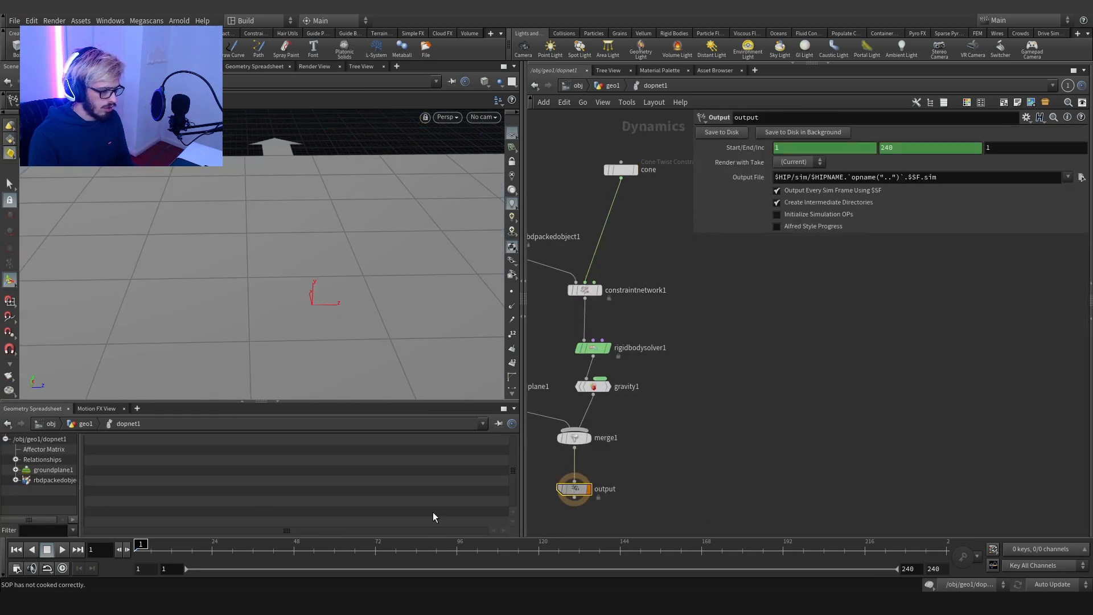
# Step: Set the SOP Path of constraintnetwork1 to /obj/geo1/OUT_CON
pyautogui.scroll(-5, 675, 355)
pyautogui.scroll(5, 673, 313)
pyautogui.click(592, 353)
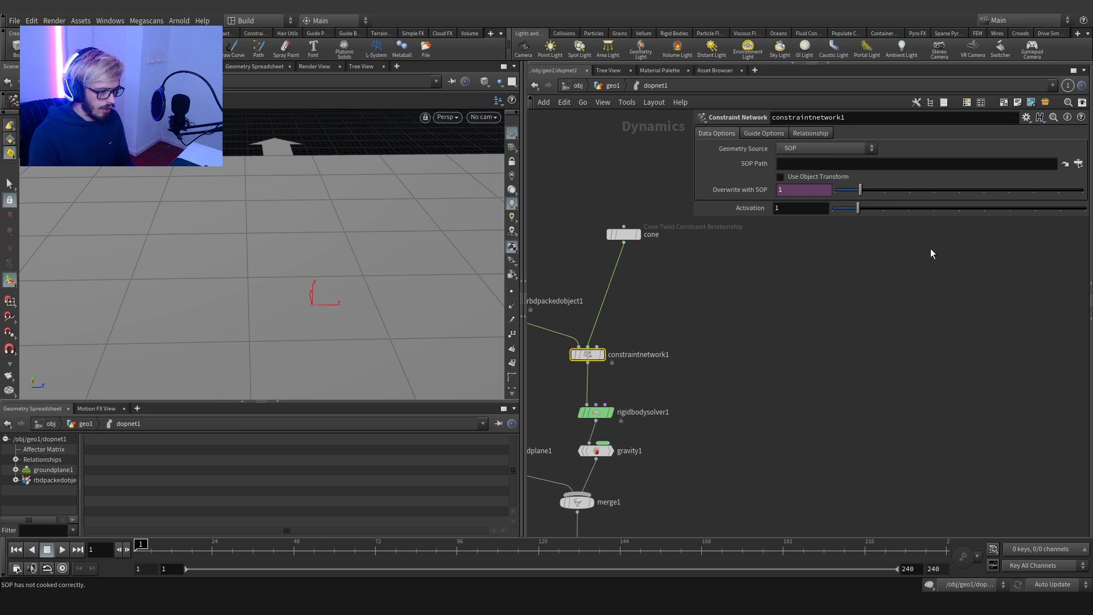
pyautogui.click(1078, 163)
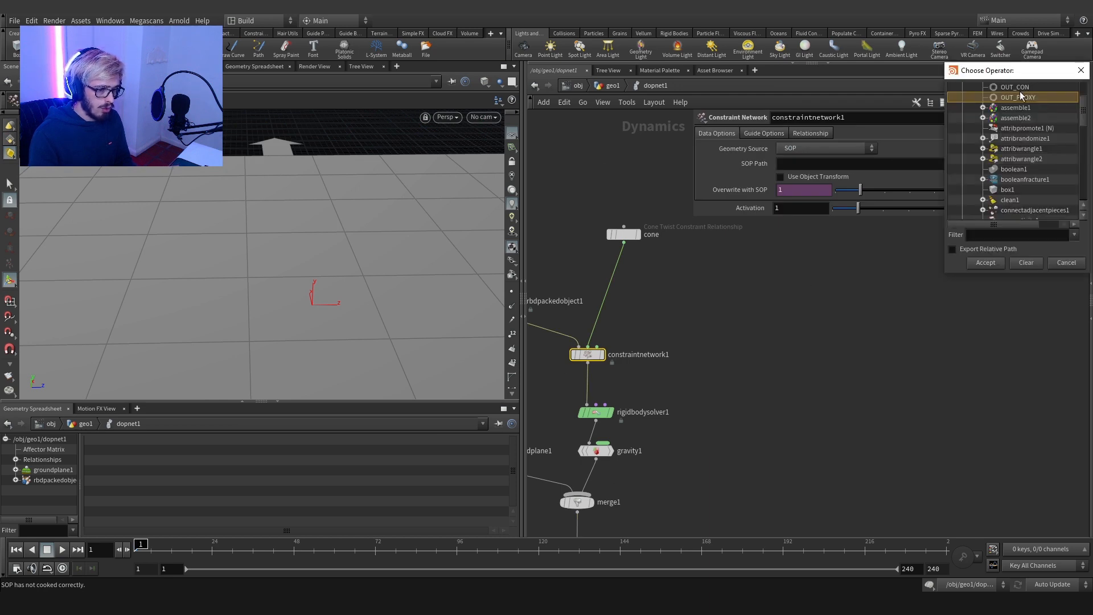
pyautogui.click(1019, 87)
pyautogui.click(984, 265)
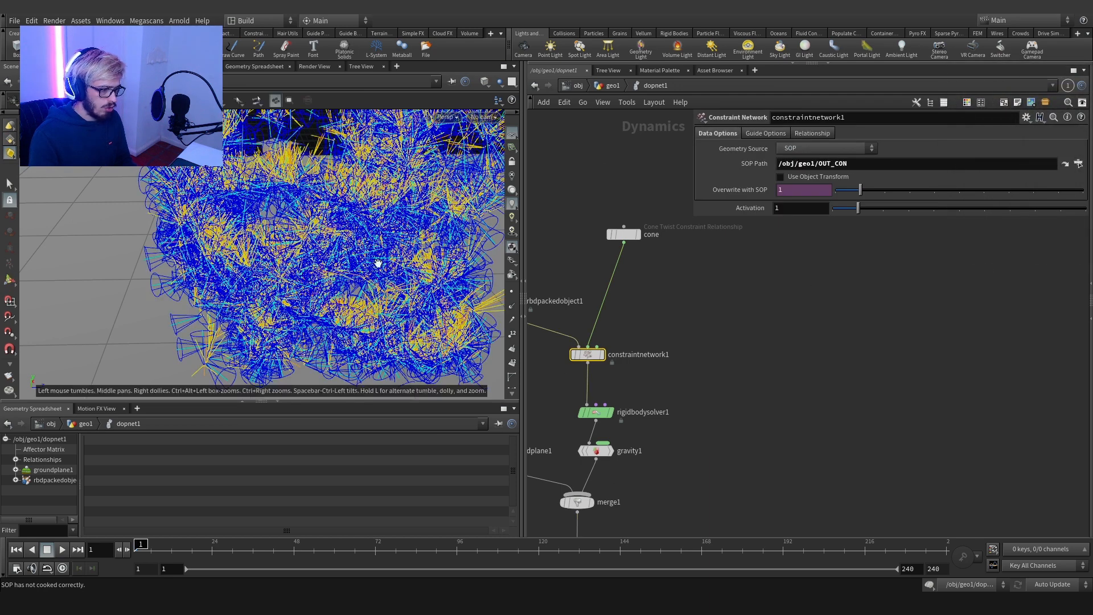
# Step: Inspect the cone guides up close and reduce the cone node's Guide Size to 0.14
pyautogui.moveTo(311, 324); pyautogui.dragTo(298, 268)
pyautogui.scroll(6, 221, 322)
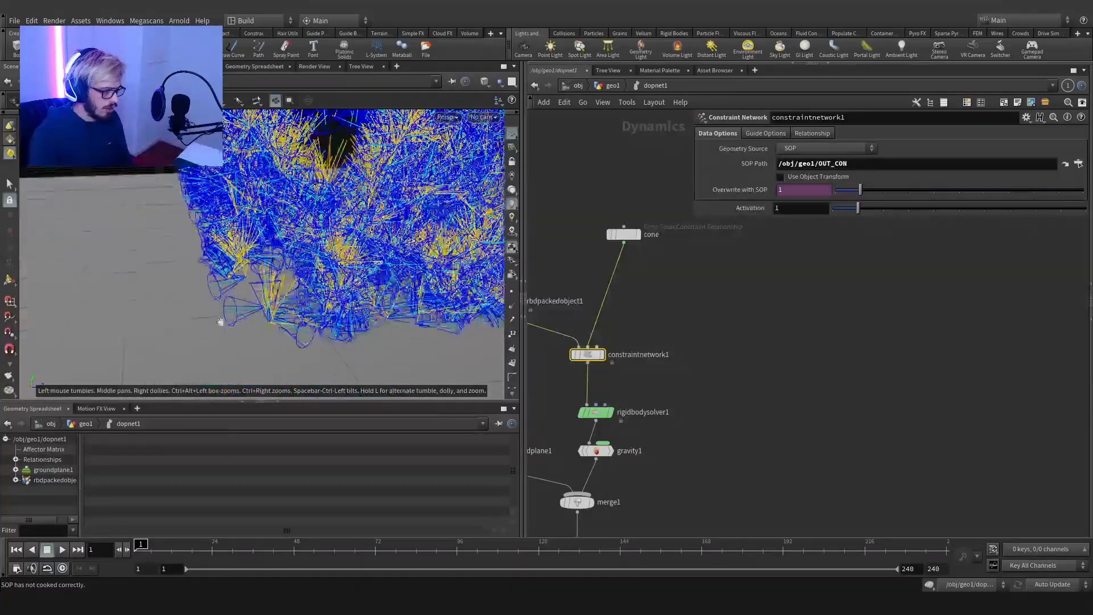
pyautogui.moveTo(234, 280); pyautogui.dragTo(276, 255)
pyautogui.scroll(8, 244, 288)
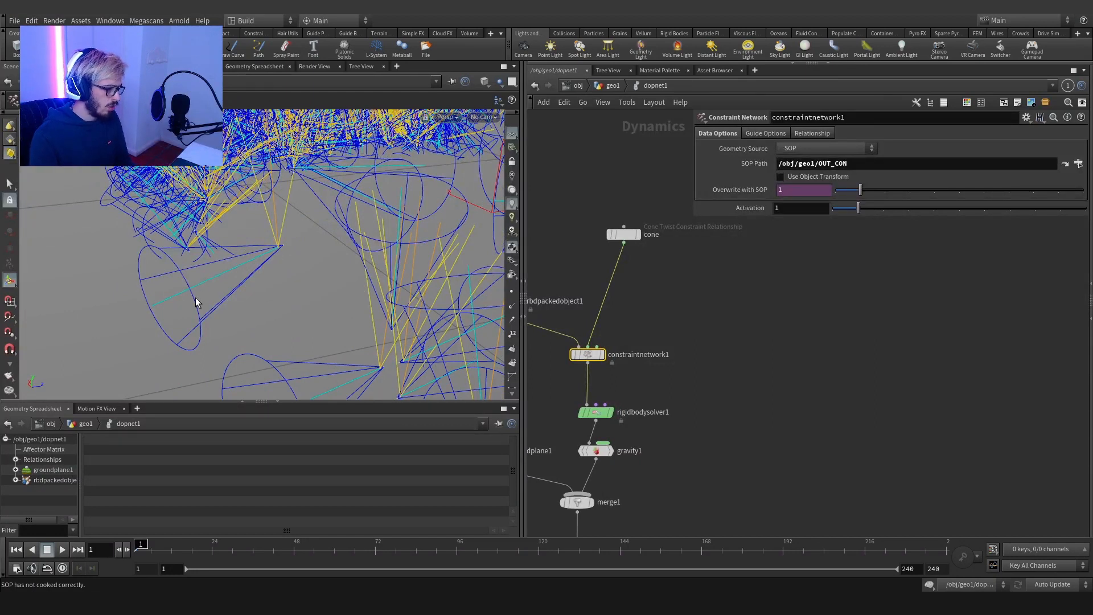
pyautogui.moveTo(275, 232); pyautogui.dragTo(195, 319)
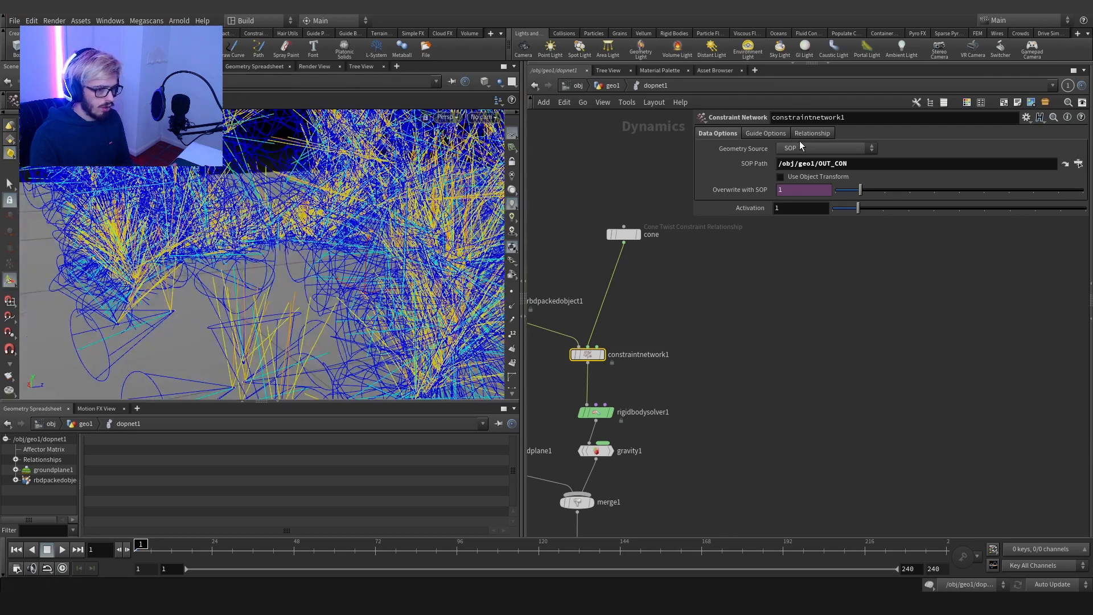
pyautogui.click(807, 135)
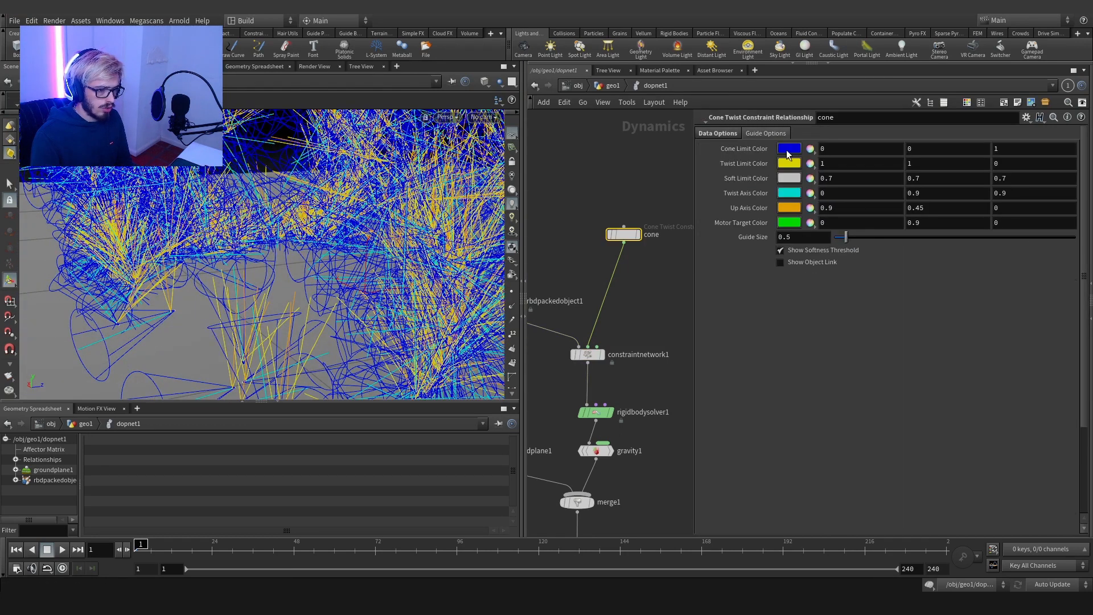
pyautogui.moveTo(847, 242); pyautogui.dragTo(843, 242)
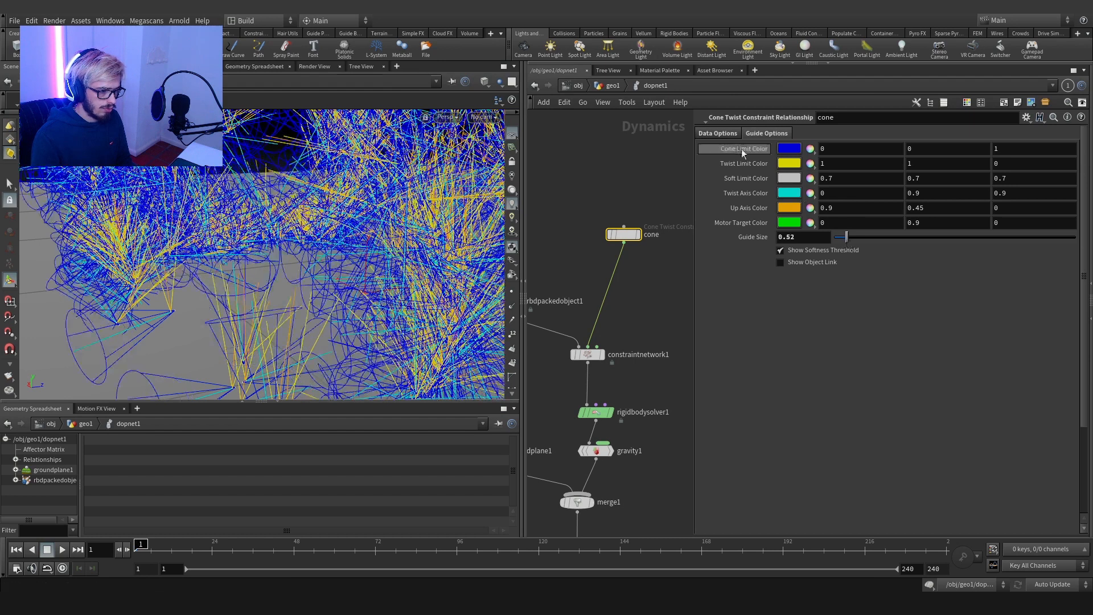
pyautogui.click(718, 134)
pyautogui.click(766, 133)
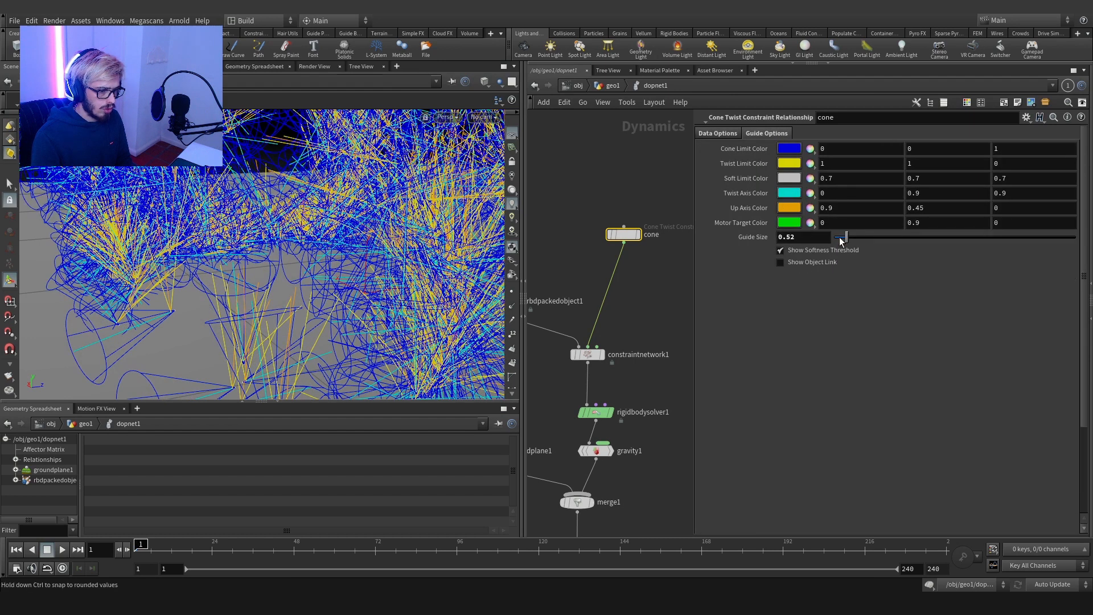
pyautogui.moveTo(841, 243); pyautogui.dragTo(837, 242)
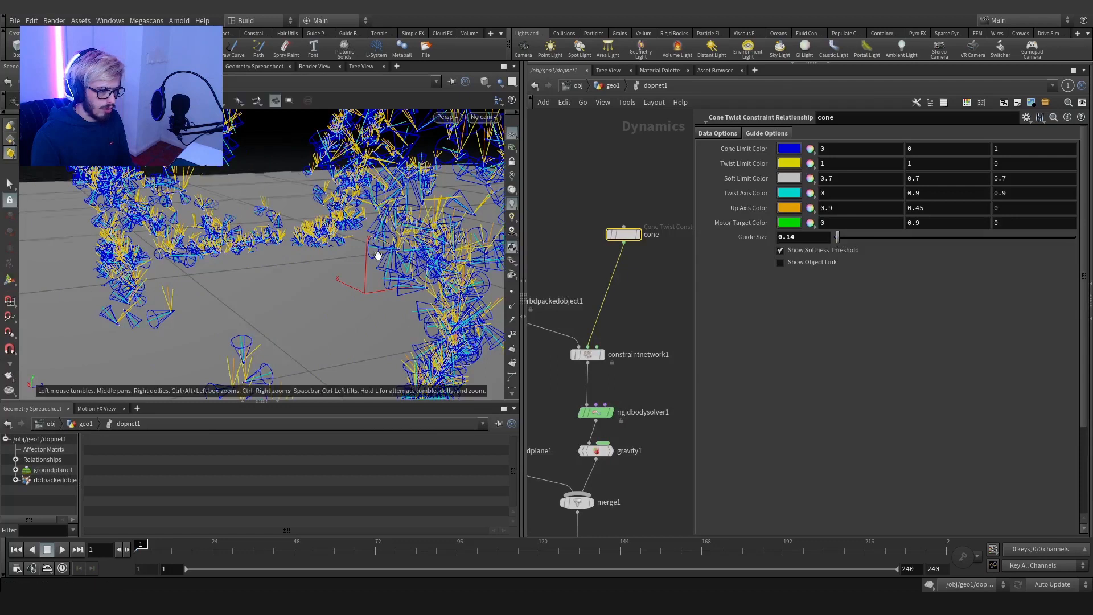
# Step: Turn on Display Geometry for rbdpackedobject1 to show the building pieces together with the cone guides
pyautogui.moveTo(380, 255); pyautogui.dragTo(481, 280)
pyautogui.scroll(-3, 653, 350)
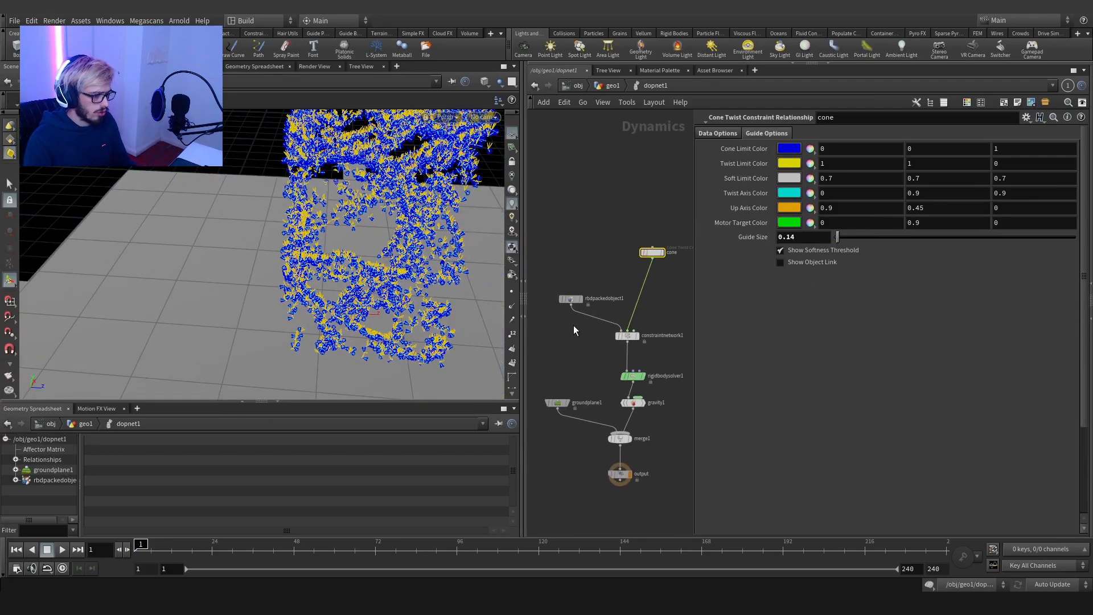
pyautogui.click(570, 298)
pyautogui.click(718, 256)
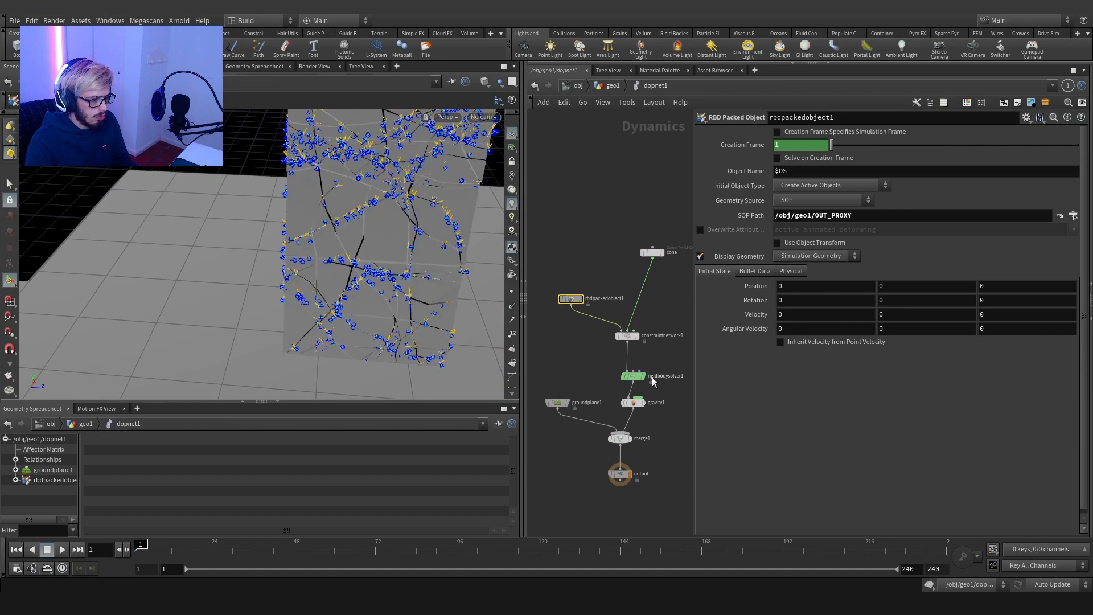
# Step: Return to the geo1 level and play the dopnet1 simulation
pyautogui.scroll(-3, 651, 377)
pyautogui.press('u')
pyautogui.press('Up')
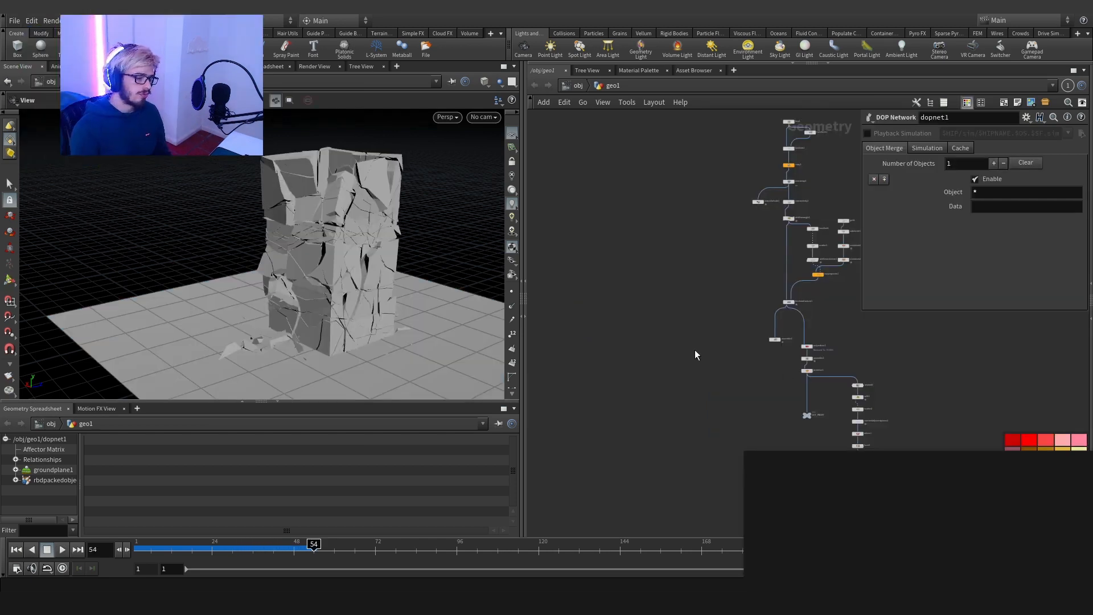
# Step: Inside dopnet1, add a SOP Solver and connect it to the third input of constraintnetwork1
pyautogui.moveTo(698, 356); pyautogui.dragTo(635, 346, button='middle')
pyautogui.moveTo(647, 393); pyautogui.dragTo(562, 365, button='middle')
pyautogui.scroll(5, 624, 413)
pyautogui.doubleClick(664, 423)
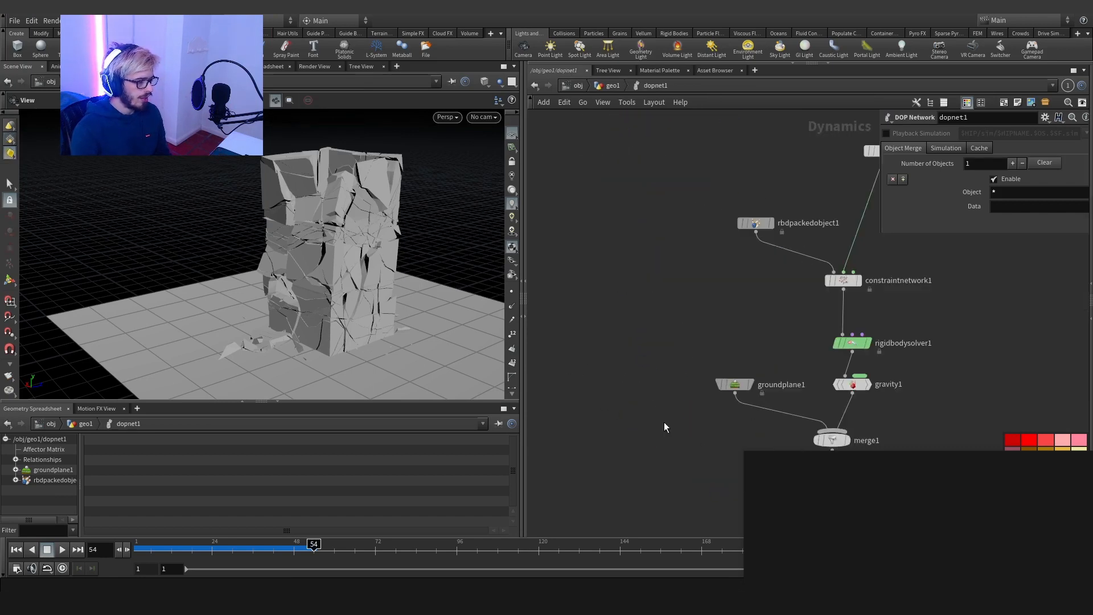
pyautogui.press('Tab')
pyautogui.write('sopsol')
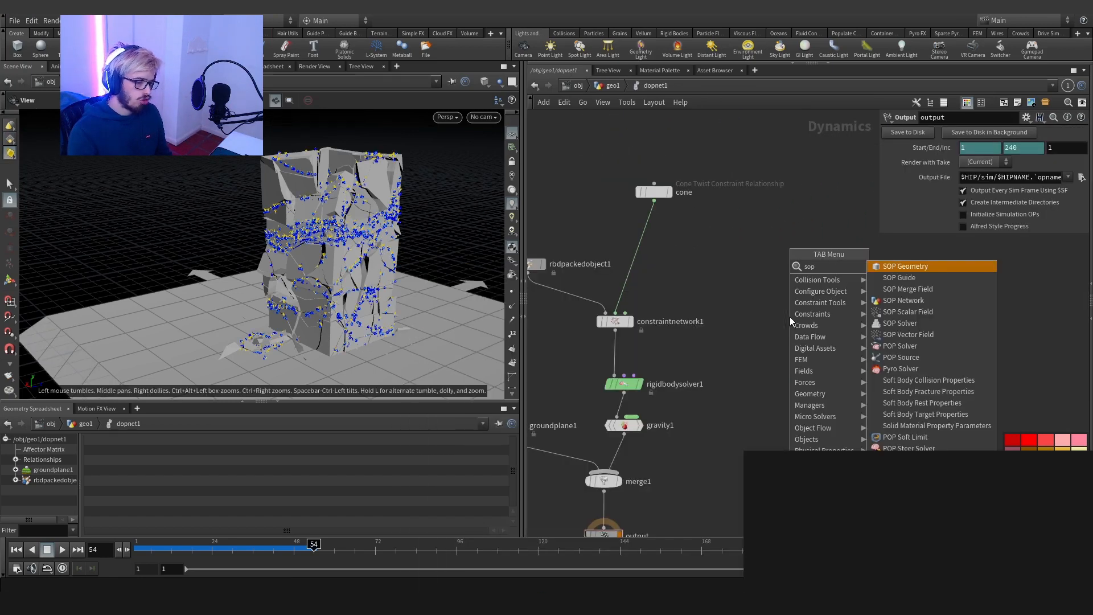
pyautogui.press('Return')
pyautogui.click(790, 317)
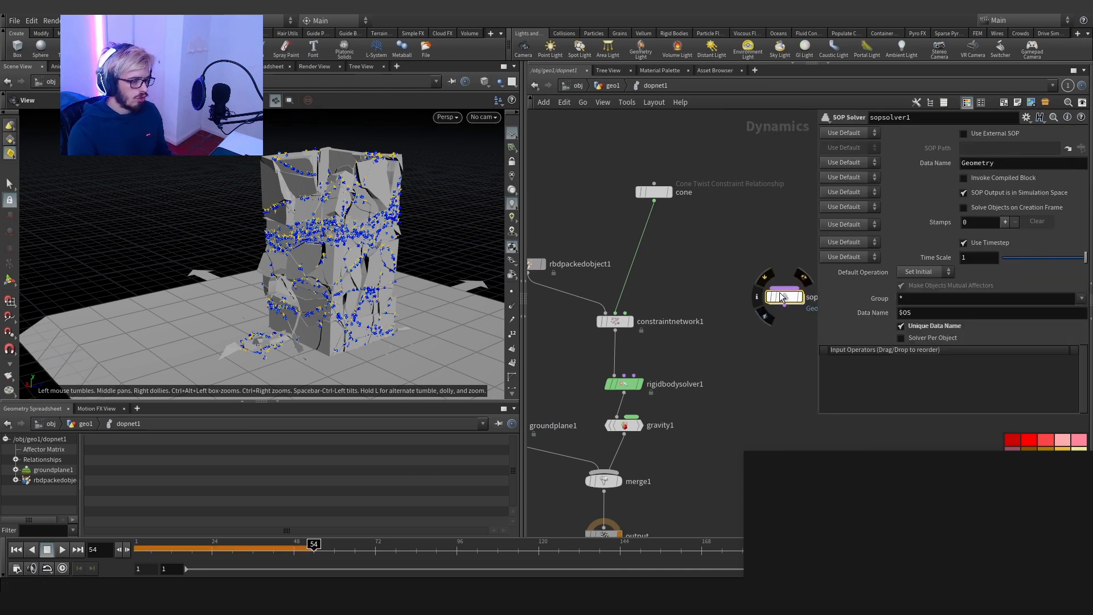
pyautogui.moveTo(782, 297)
pyautogui.mouseDown()
pyautogui.moveTo(777, 239)
pyautogui.moveTo(693, 293)
pyautogui.moveTo(625, 312)
pyautogui.mouseUp()
pyautogui.moveTo(739, 280); pyautogui.dragTo(668, 307, button='middle')
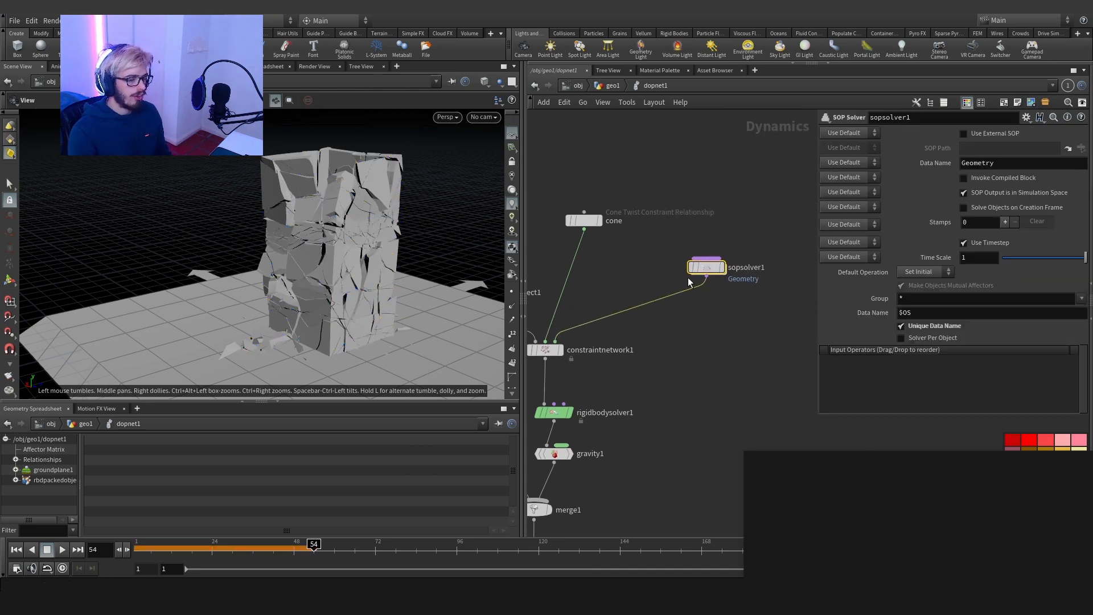
# Step: Inside sopsolver1, display relationship_geometry and examine its primitive attributes sorted by angle in descending order
pyautogui.doubleClick(704, 271)
pyautogui.scroll(-2, 763, 334)
pyautogui.moveTo(791, 349); pyautogui.dragTo(625, 402, button='middle')
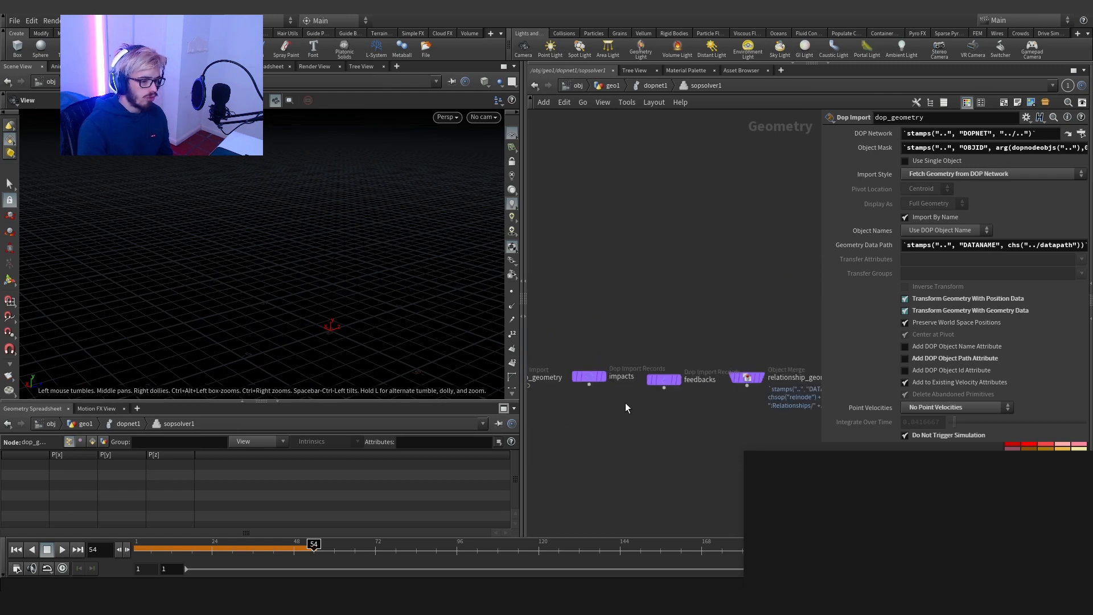
pyautogui.moveTo(760, 386); pyautogui.dragTo(618, 320, button='middle')
pyautogui.scroll(2, 642, 370)
pyautogui.click(642, 369)
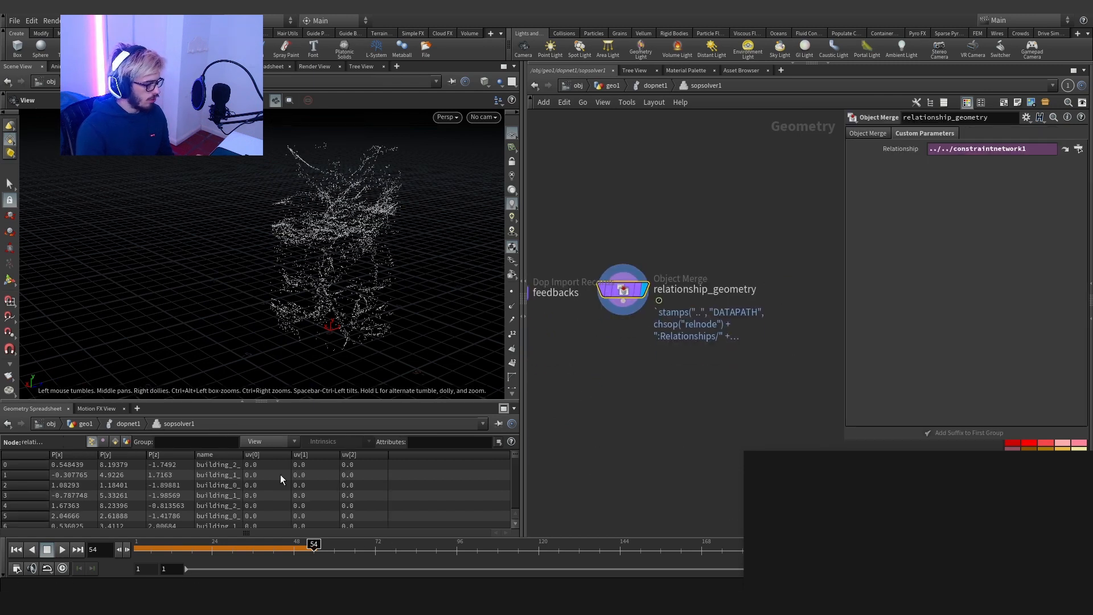
pyautogui.click(114, 442)
pyautogui.click(91, 455)
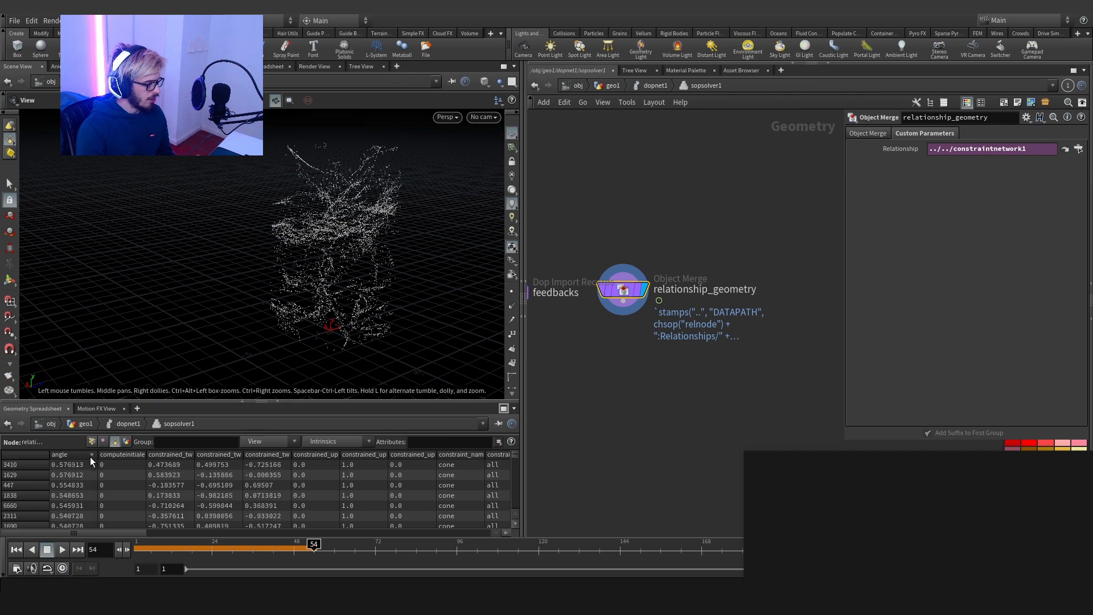
# Step: Add an Attribute Wrangle after relationship_geometry, set it to run over Primitives, and make it the displayed node
pyautogui.press('Tab')
pyautogui.write('wr')
pyautogui.press('Return')
pyautogui.click(620, 450)
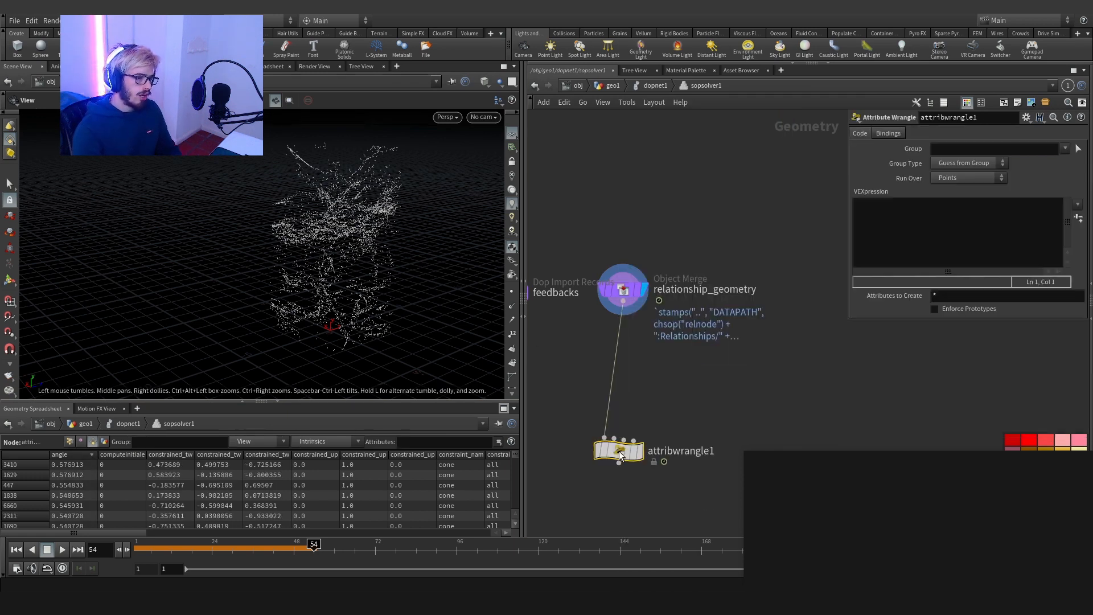
pyautogui.click(968, 177)
pyautogui.click(959, 192)
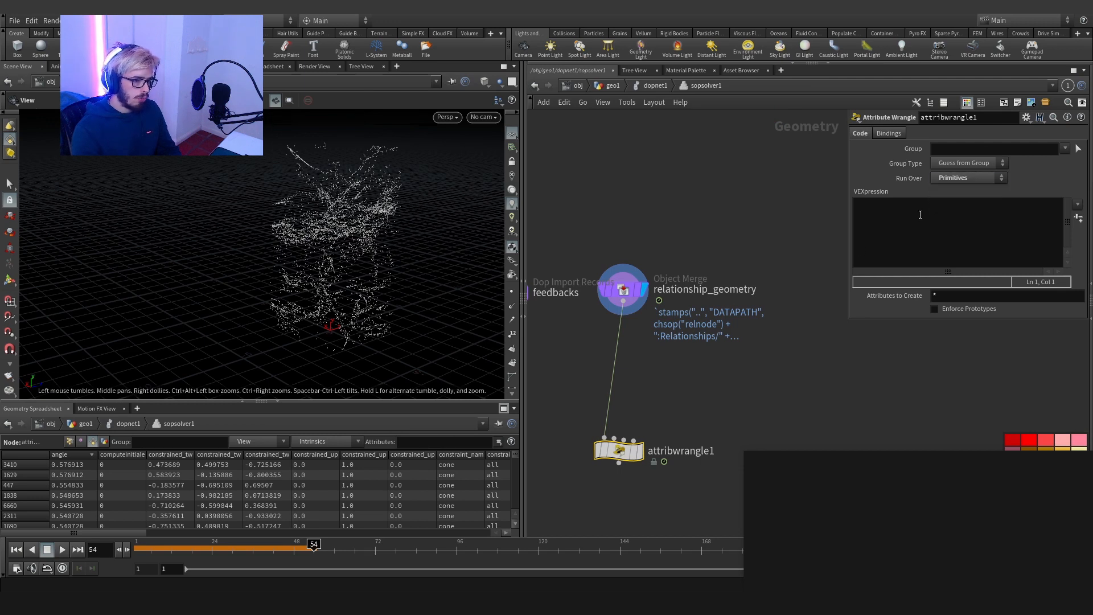
pyautogui.moveTo(637, 450); pyautogui.dragTo(640, 388)
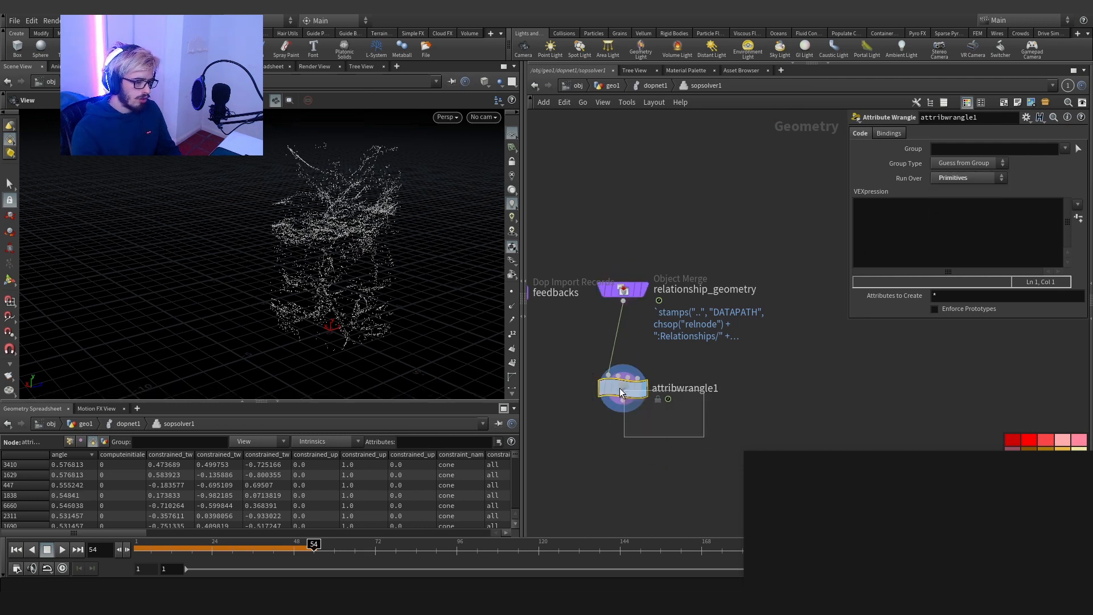
pyautogui.click(963, 149)
pyautogui.write('@constraint_name=')
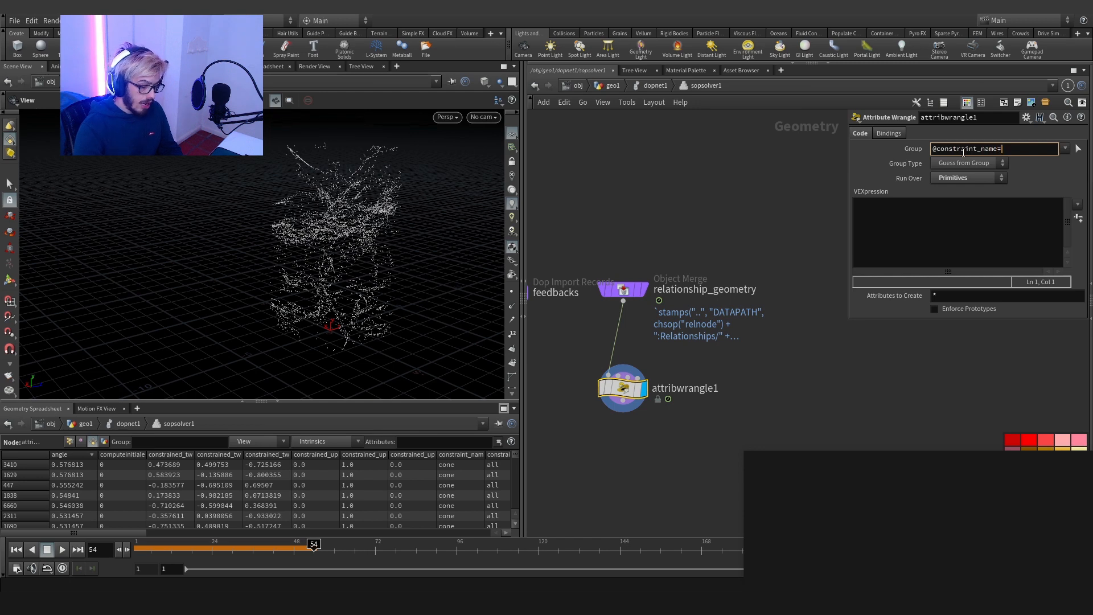
pyautogui.write('*cone*')
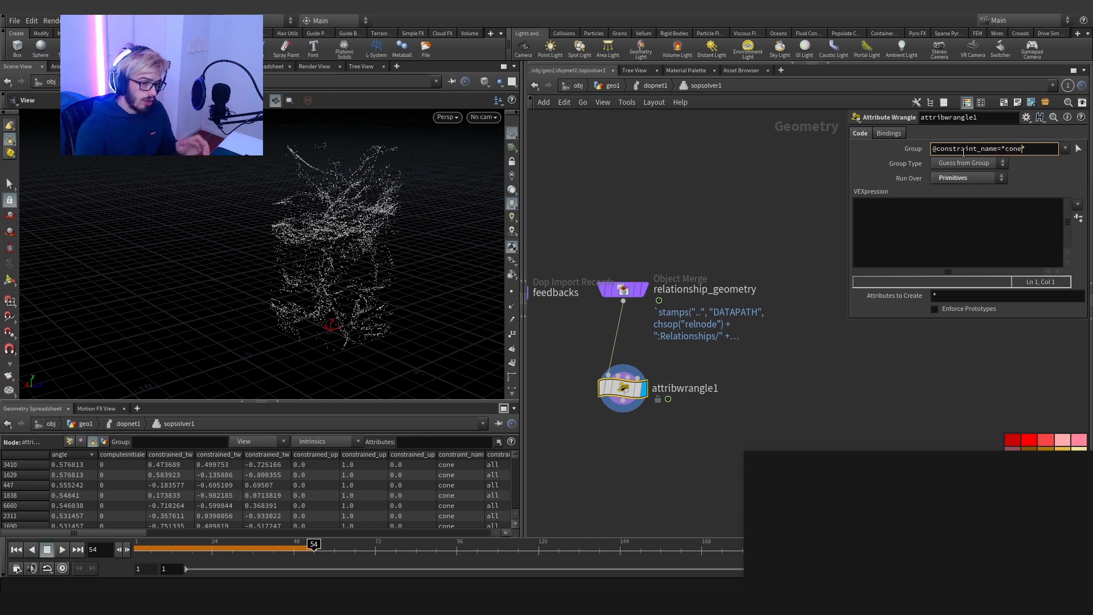
pyautogui.press('Tab')
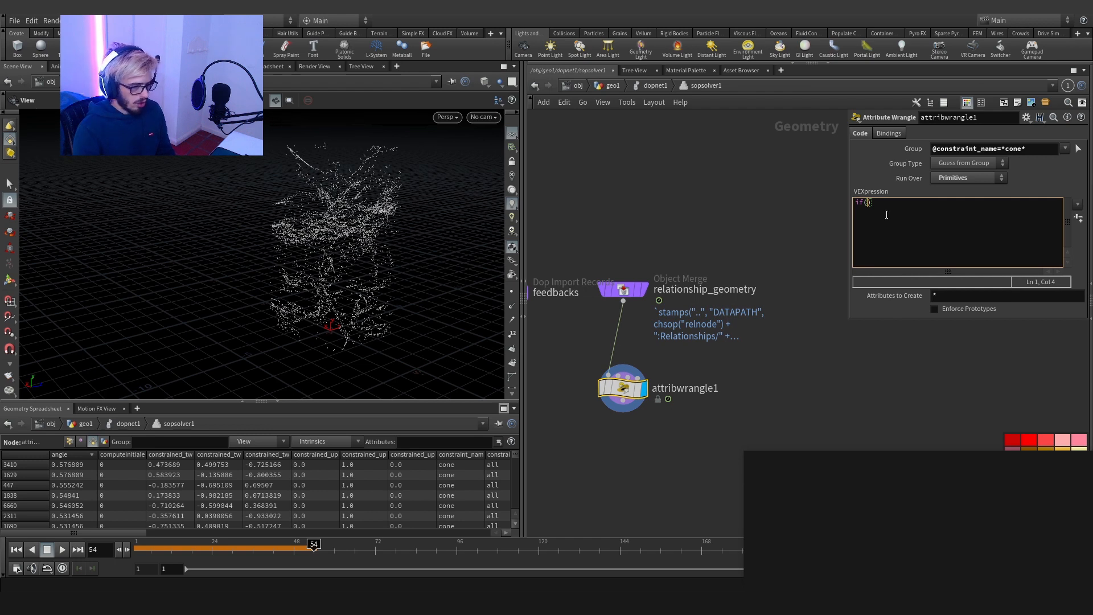
pyautogui.write('f@angle')
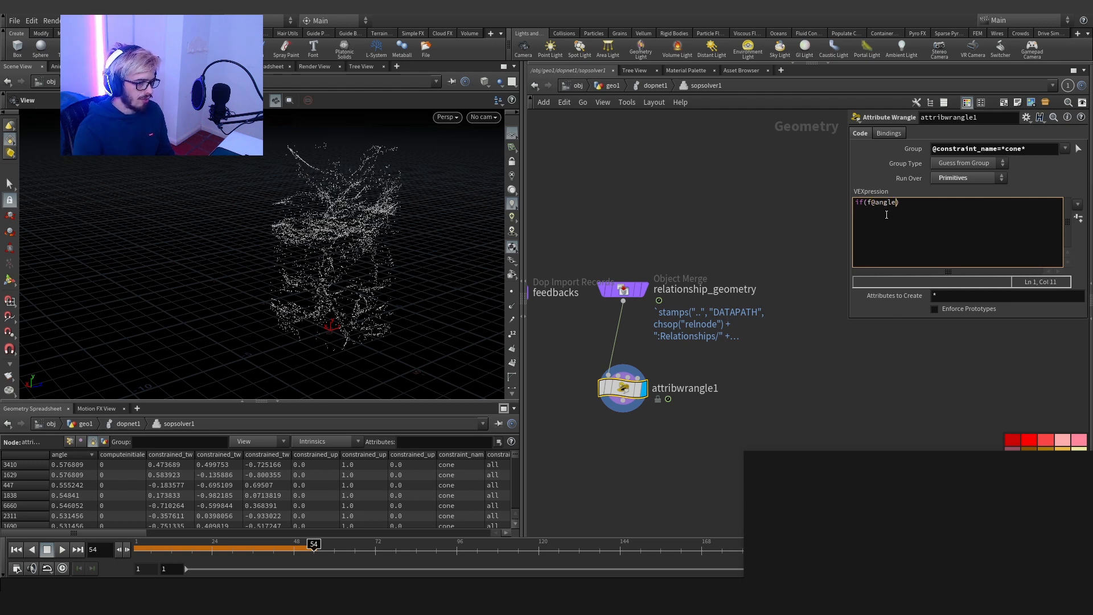
pyautogui.write('>c')
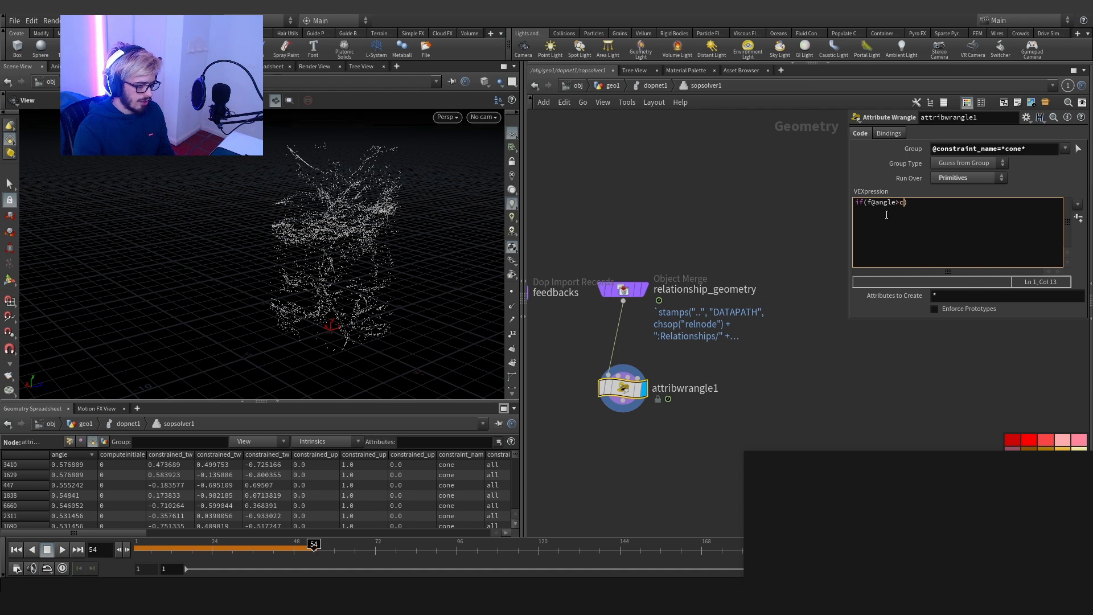
pyautogui.write('hf()')
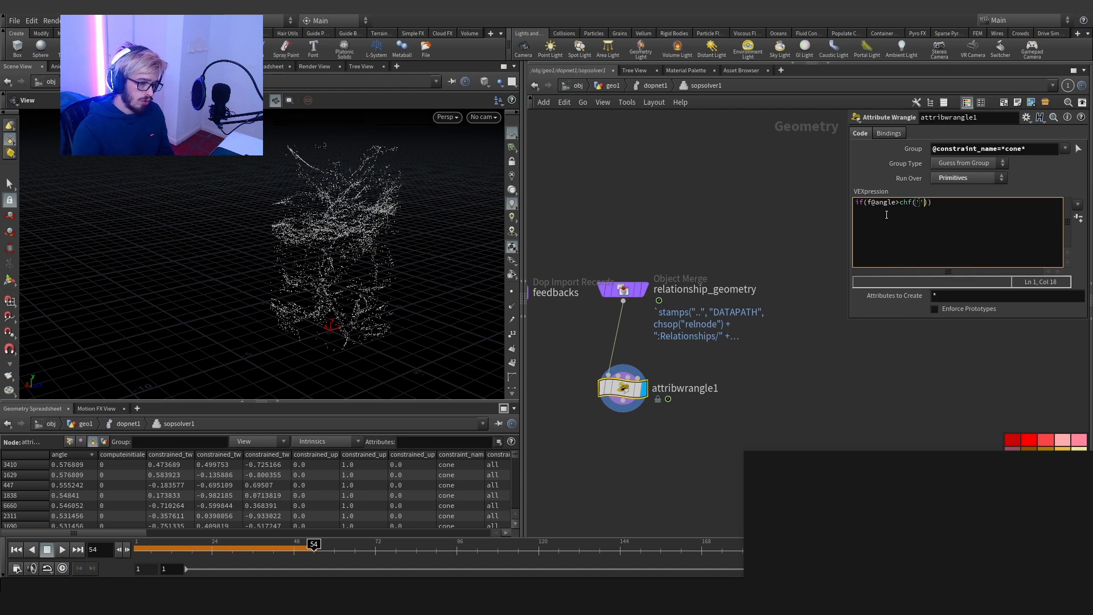
pyautogui.write('max')
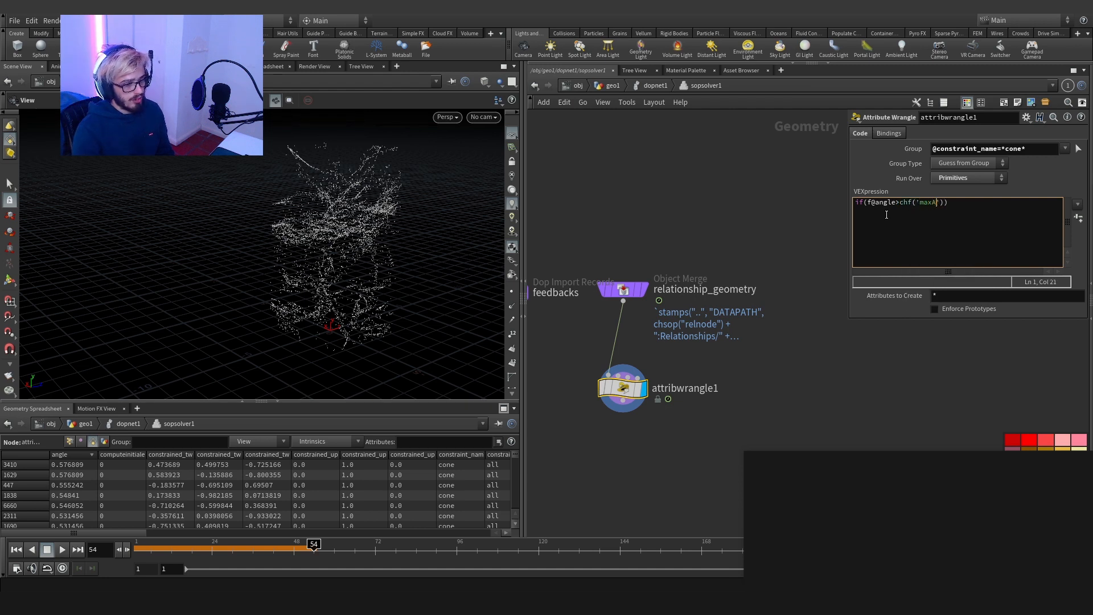
pyautogui.write('_angle')
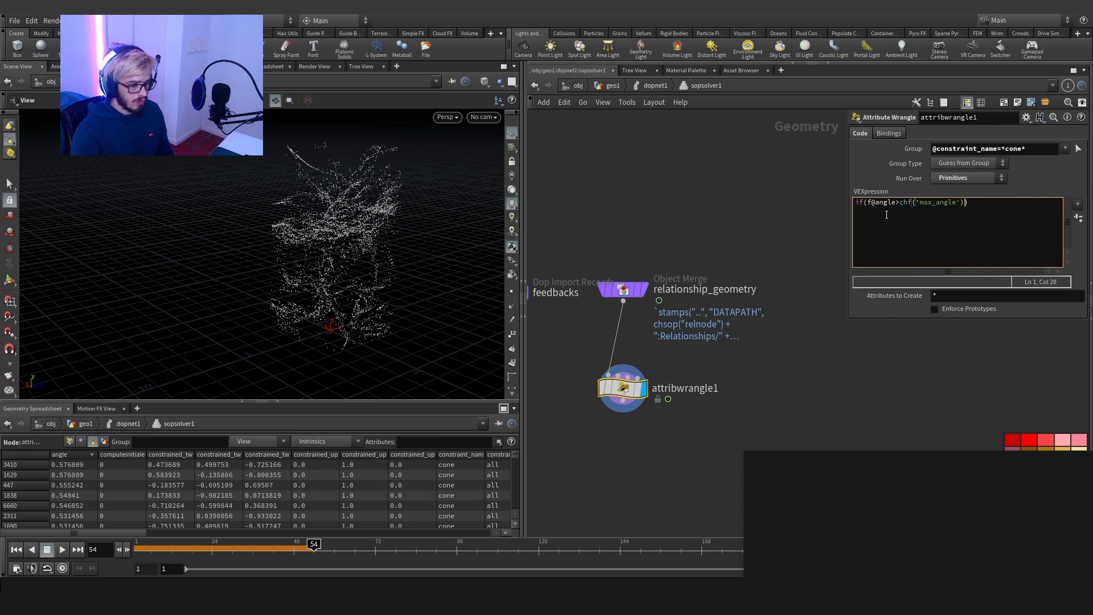
pyautogui.write('{')
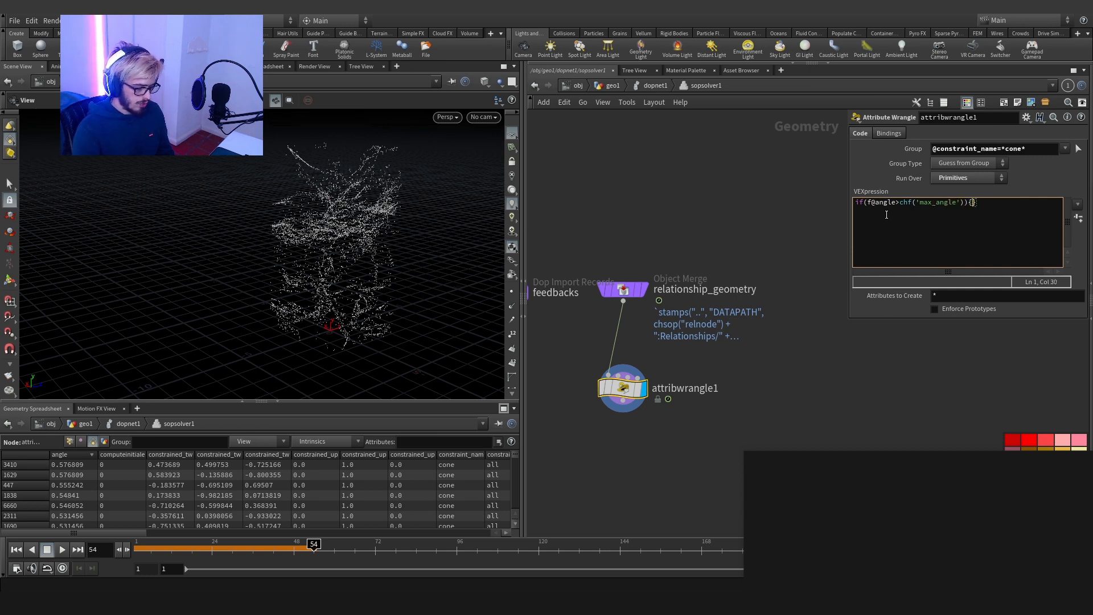
pyautogui.write('removeprim')
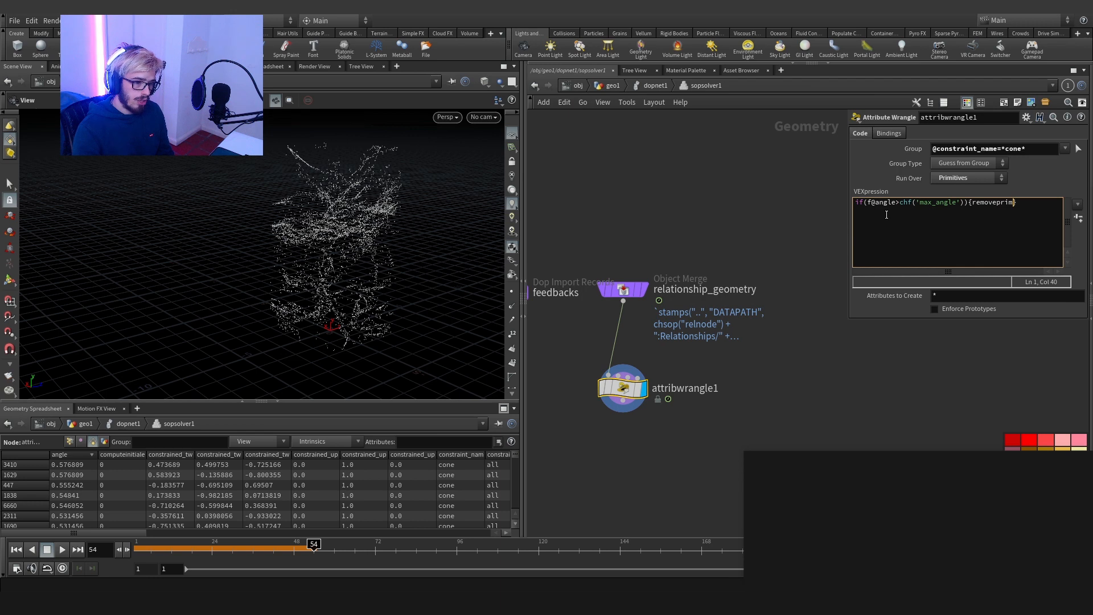
pyautogui.write('(')
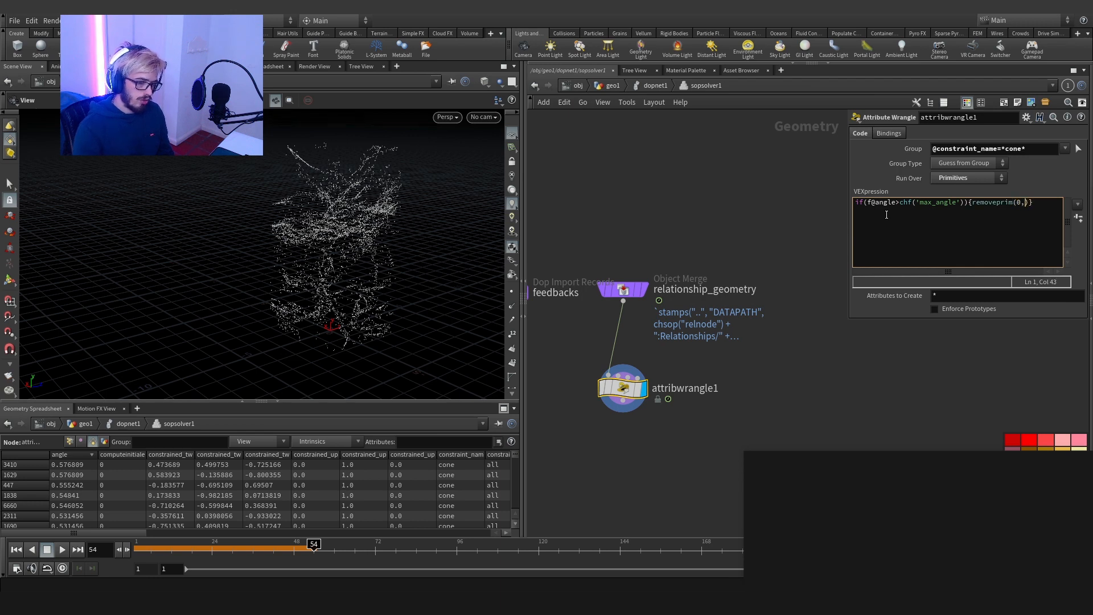
pyautogui.write('0,@primnum,')
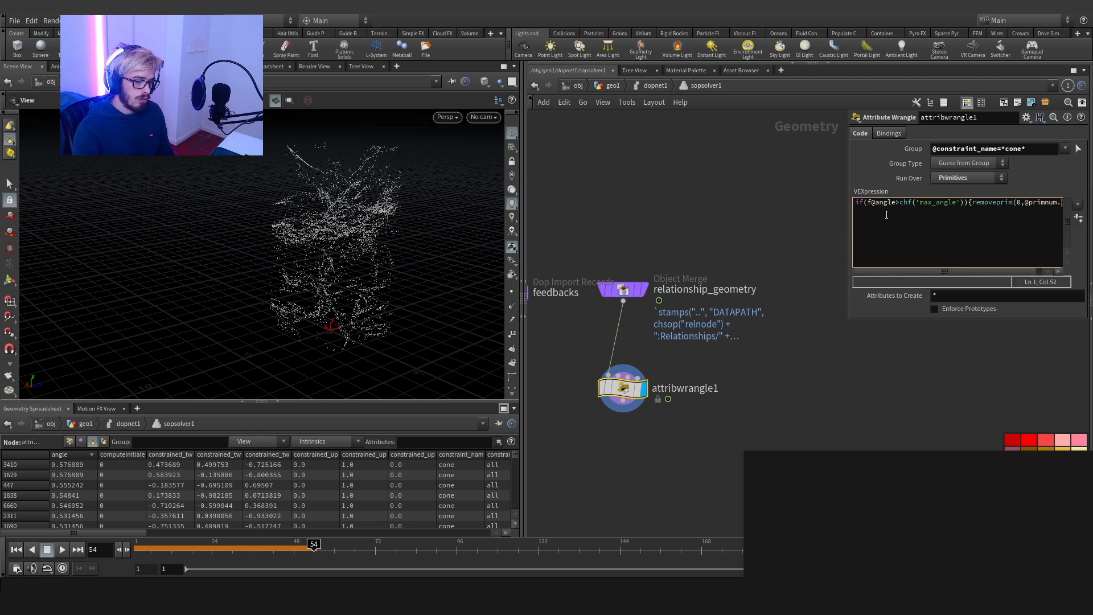
pyautogui.write(',1);')
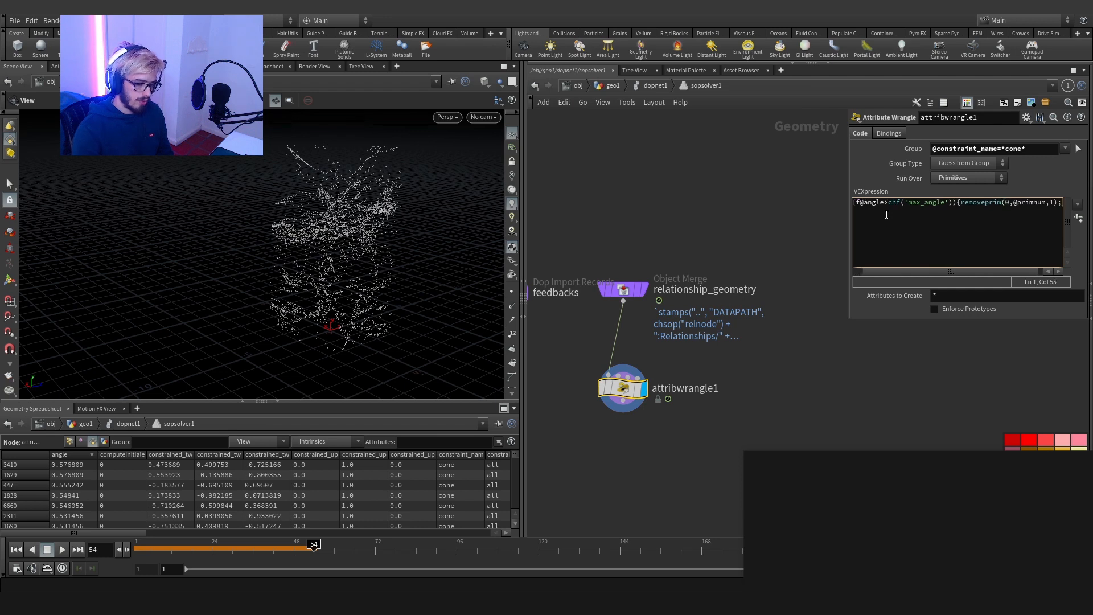
pyautogui.moveTo(847, 262); pyautogui.dragTo(741, 262)
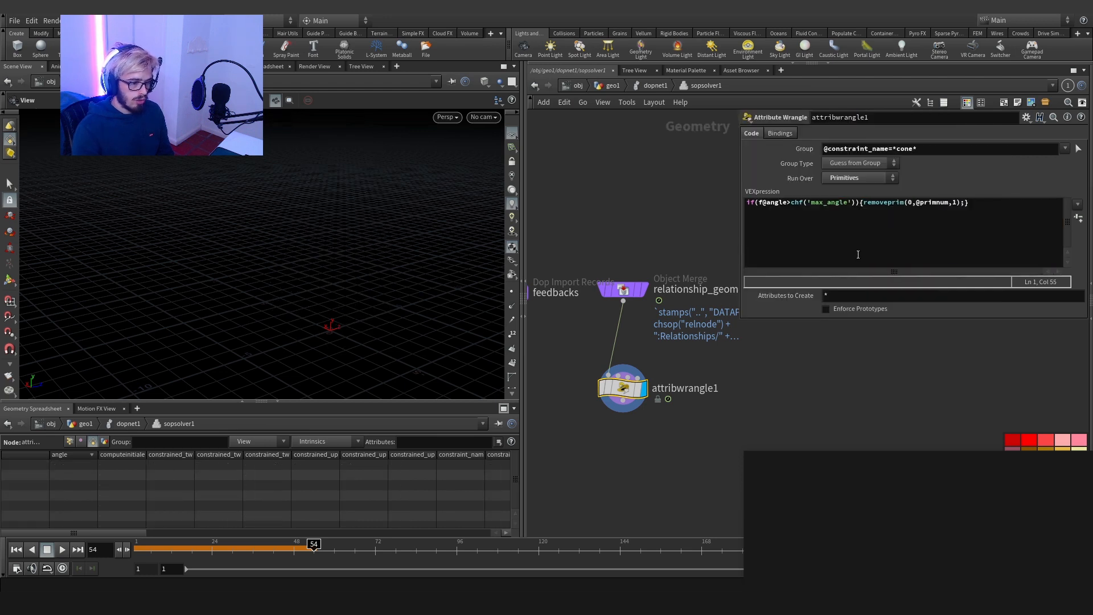
# Step: Return to the dopnet1 level, play the simulation from frame 1, and rewind it to the start
pyautogui.click(16, 549)
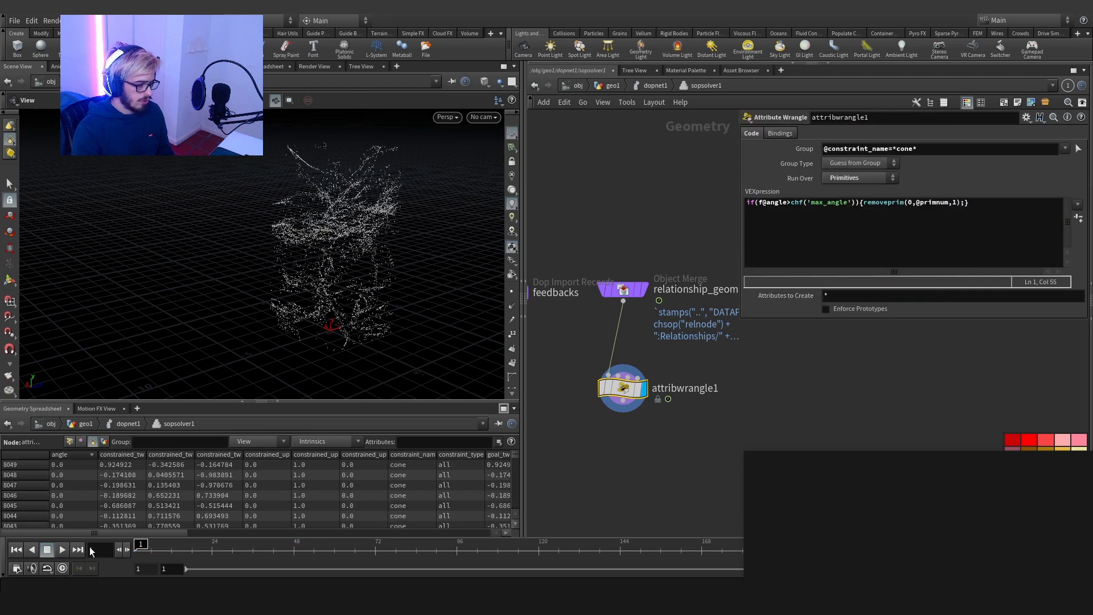
pyautogui.click(657, 85)
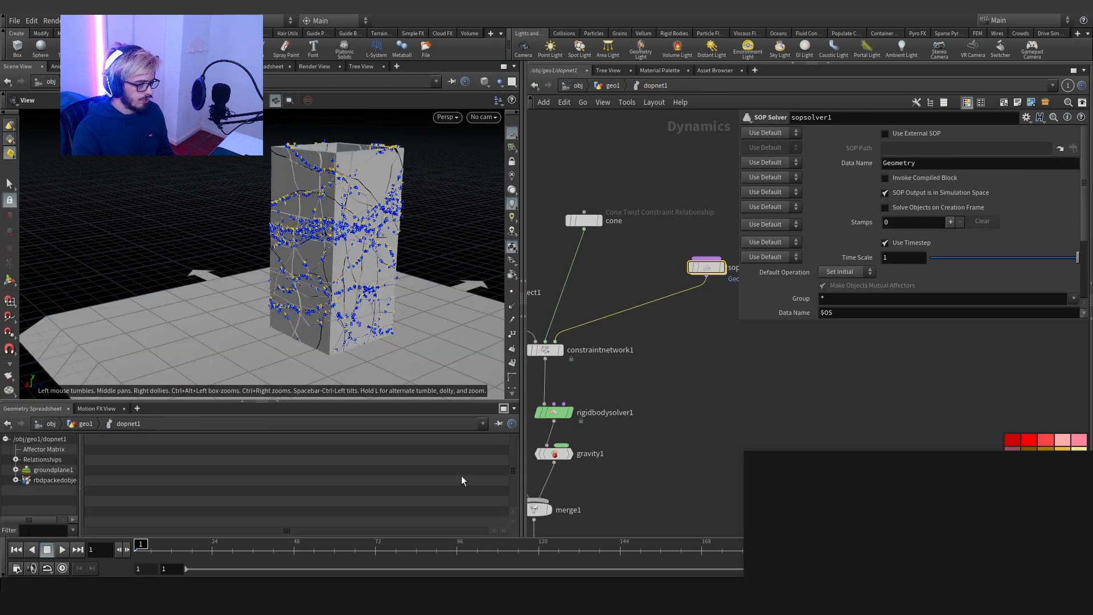
pyautogui.click(63, 550)
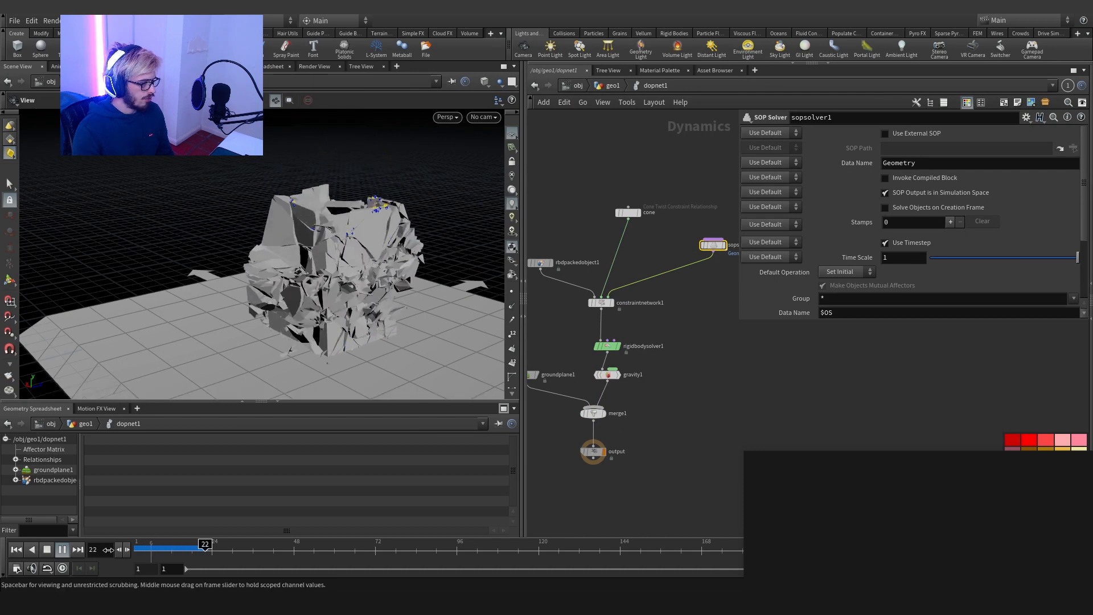
pyautogui.click(17, 550)
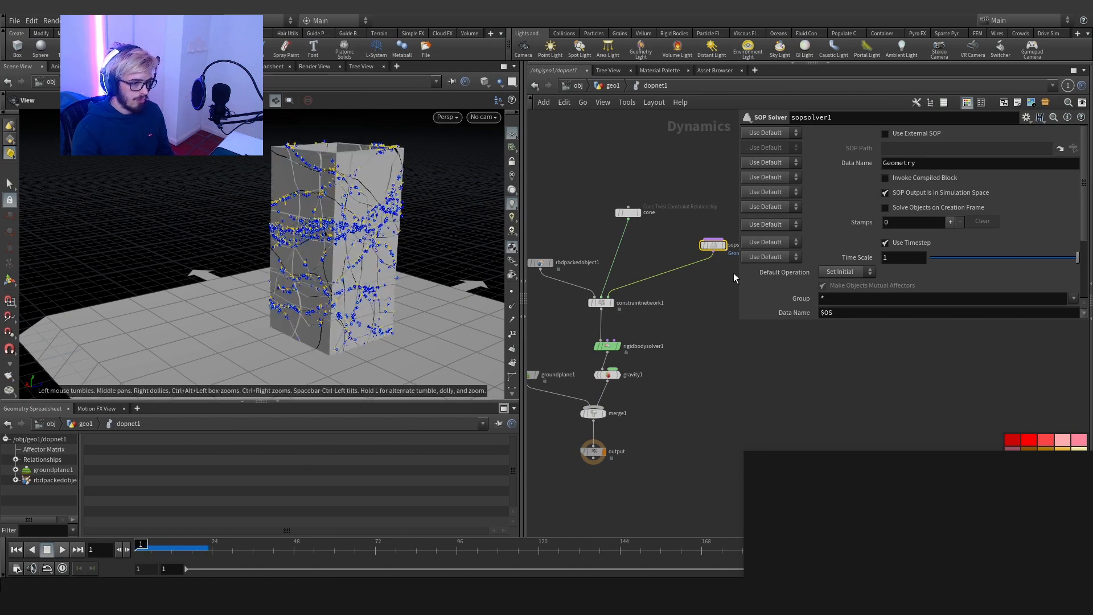
# Step: Add a Float parameter named maxAngle with the label Max Angle to the parameter interface of sopsolver1
pyautogui.click(1027, 117)
pyautogui.click(967, 130)
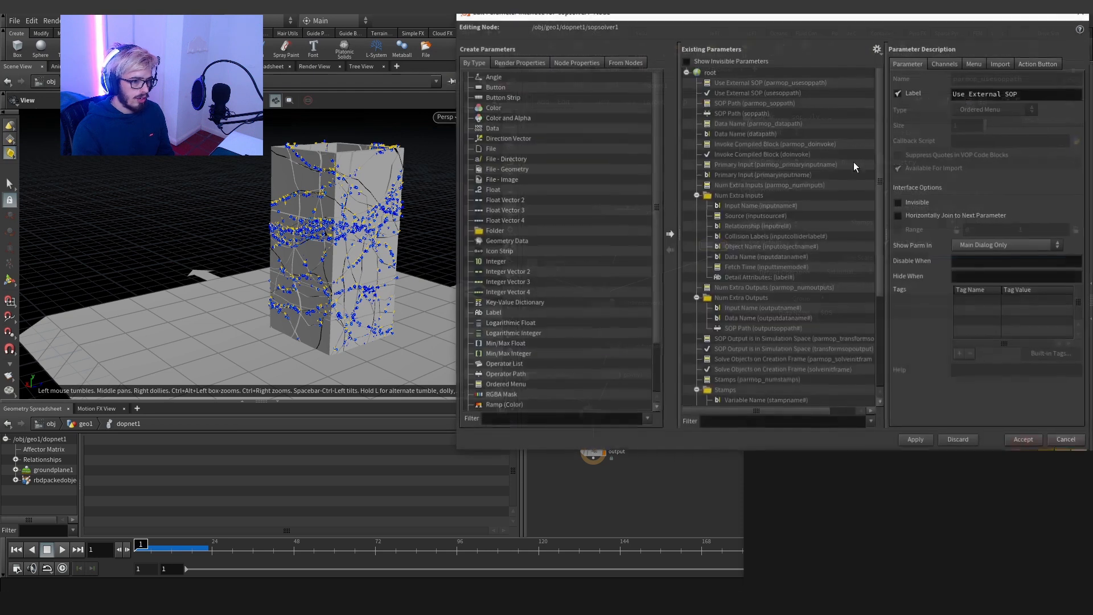
pyautogui.scroll(-4, 831, 194)
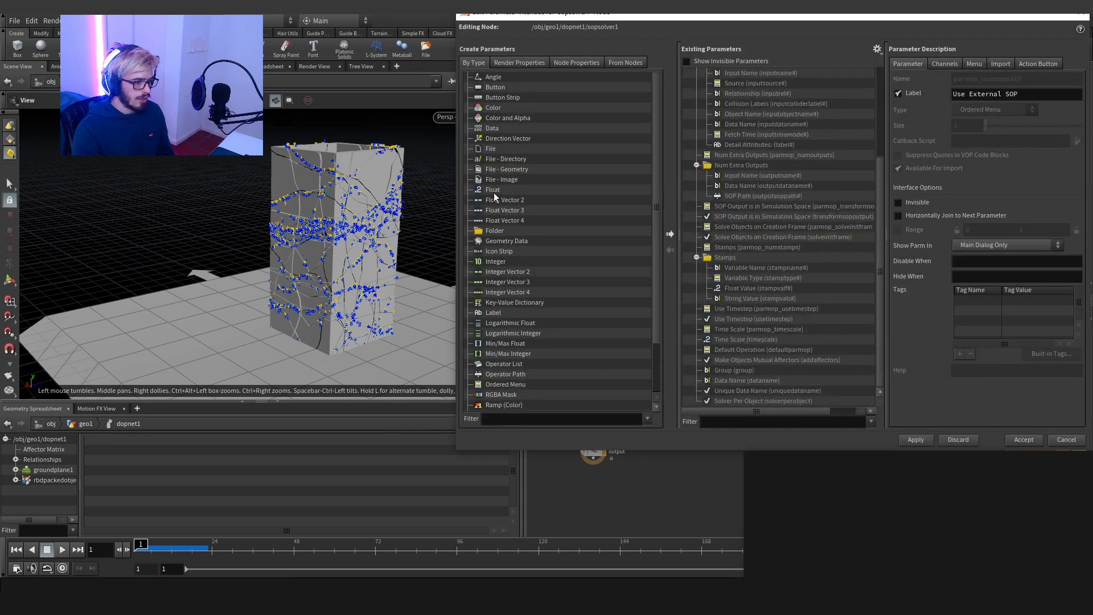
pyautogui.moveTo(495, 192); pyautogui.dragTo(800, 405)
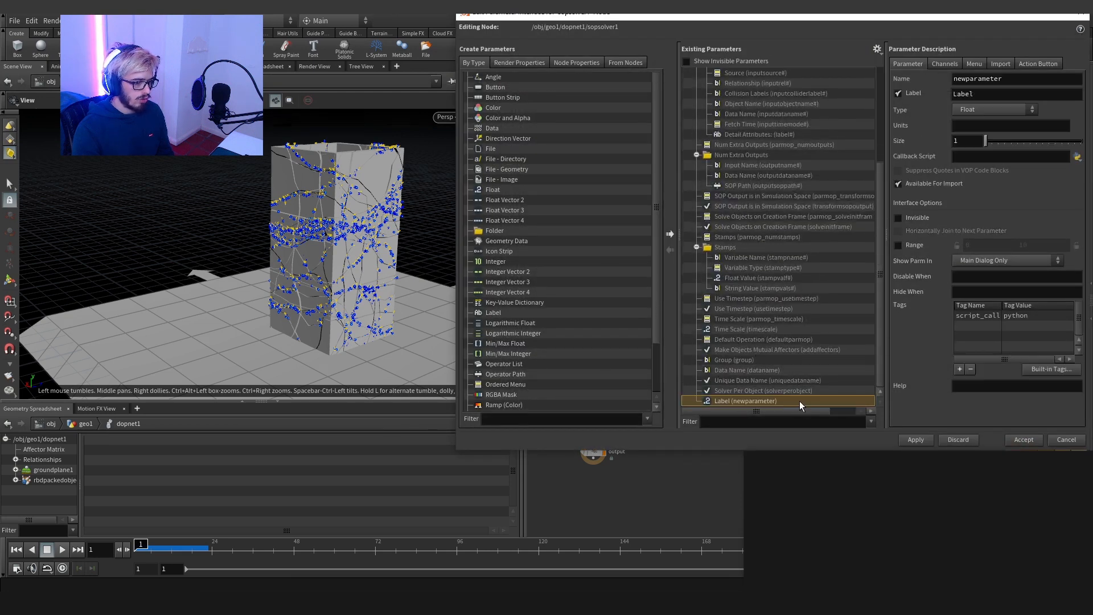
pyautogui.moveTo(1002, 80); pyautogui.dragTo(790, 64)
pyautogui.write('maxA')
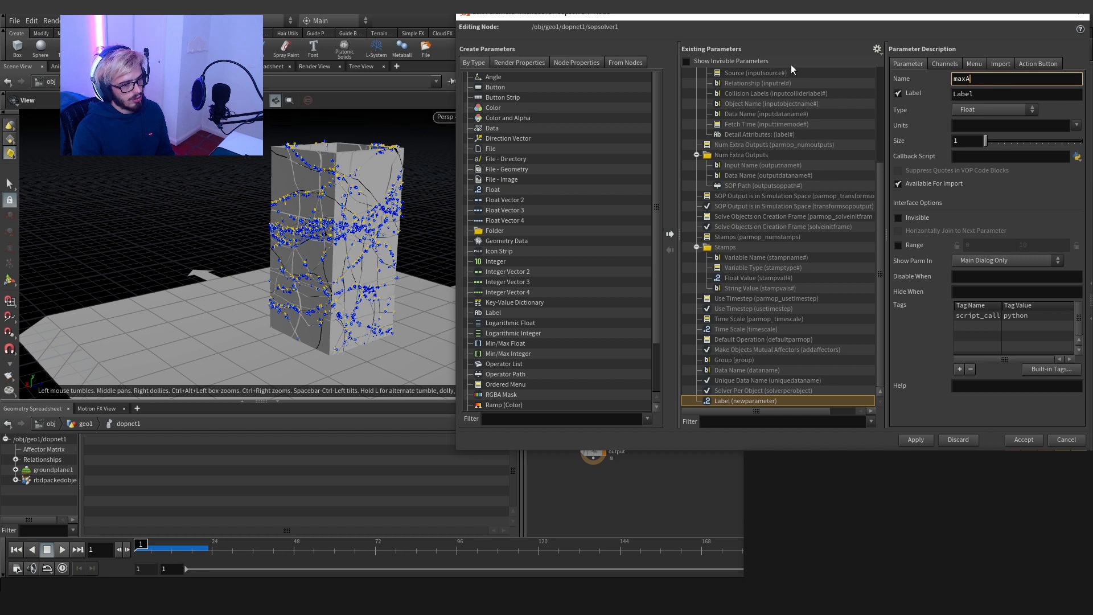
pyautogui.write('ngle')
pyautogui.press('Tab')
pyautogui.write('Max')
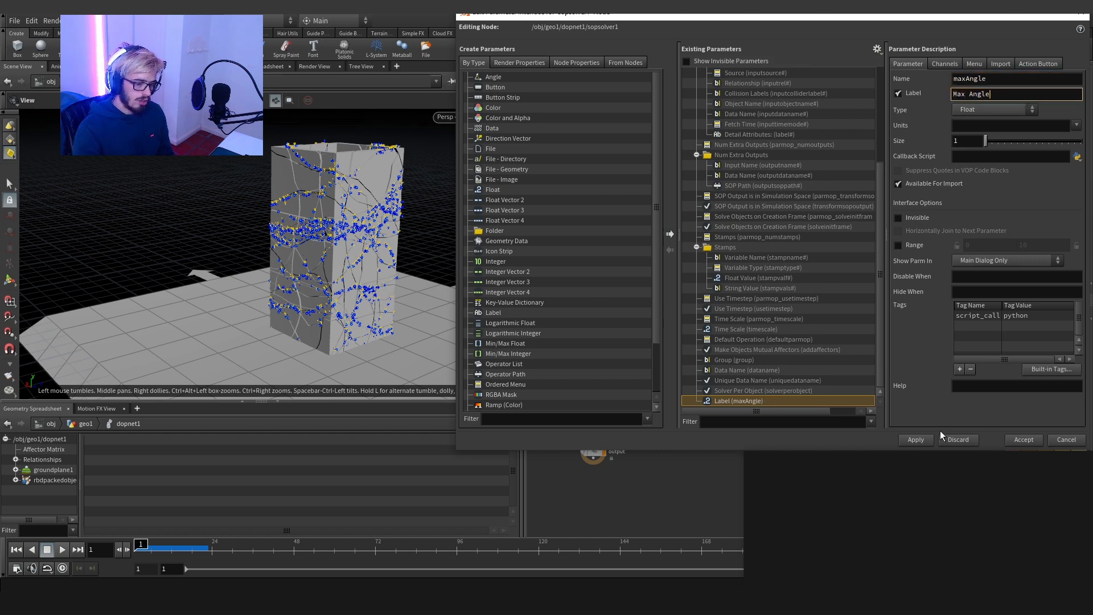
pyautogui.write(' Angle')
pyautogui.click(916, 440)
pyautogui.click(1024, 440)
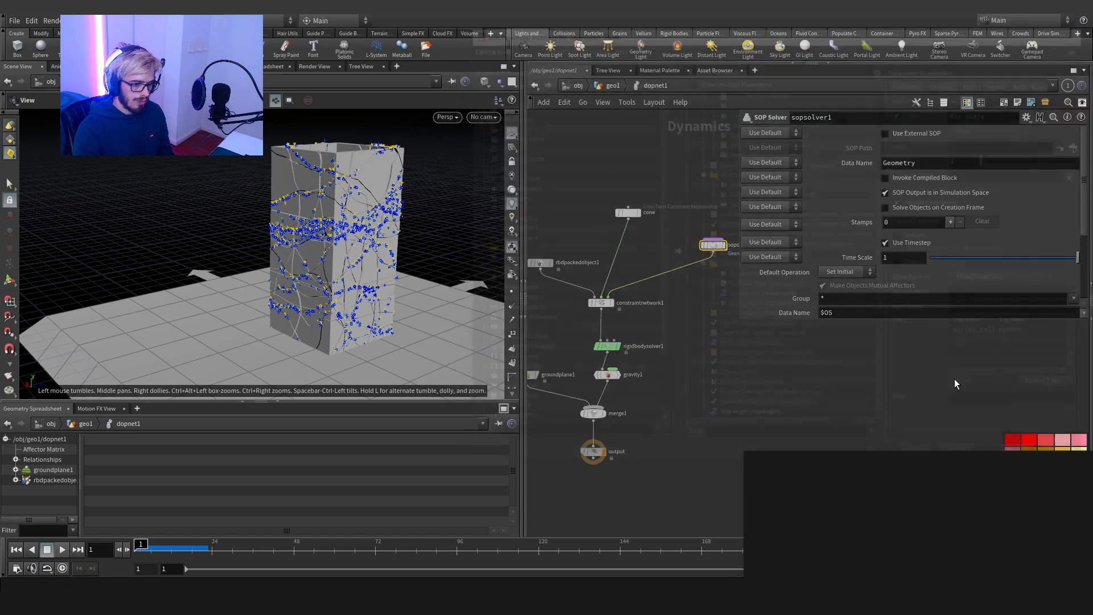
# Step: Copy the Max Angle parameter of sopsolver1 and go inside its network
pyautogui.scroll(-1, 798, 301)
pyautogui.rightClick(799, 281)
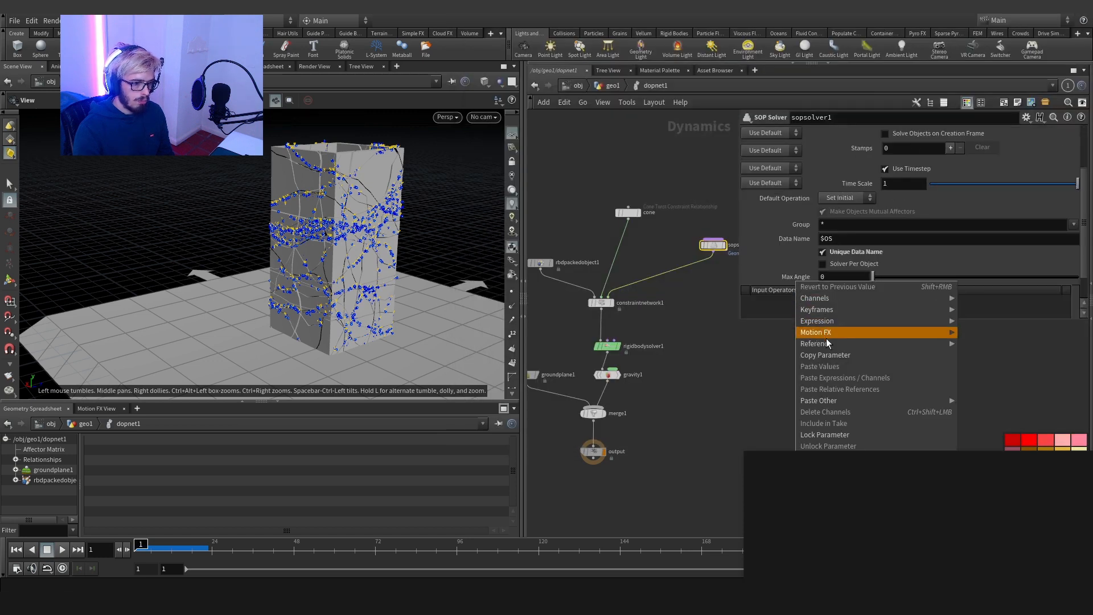
pyautogui.click(820, 354)
pyautogui.doubleClick(716, 247)
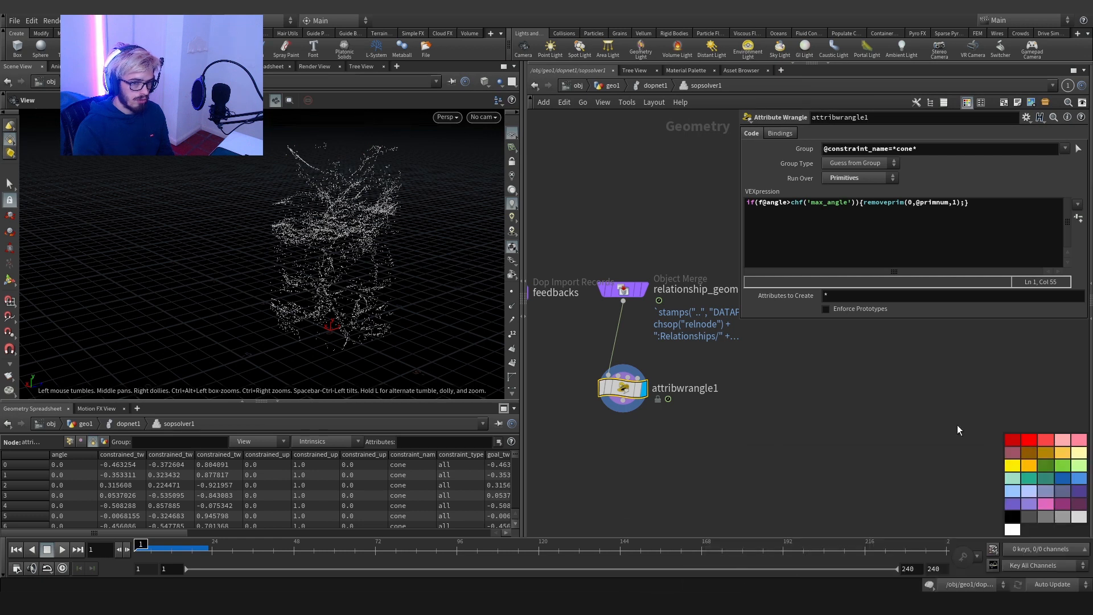
# Step: Create the Max Angle parameter from attribwrangle1's code and paste a relative reference to the solver's maxAngle into it
pyautogui.moveTo(811, 381); pyautogui.dragTo(789, 404, button='middle')
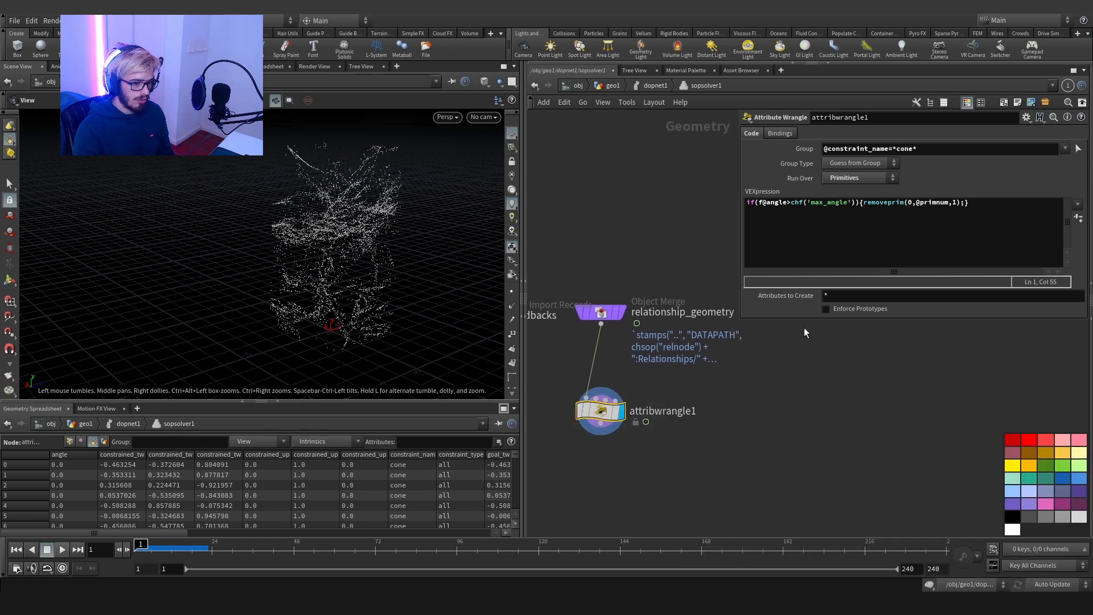
pyautogui.moveTo(807, 318); pyautogui.dragTo(805, 403)
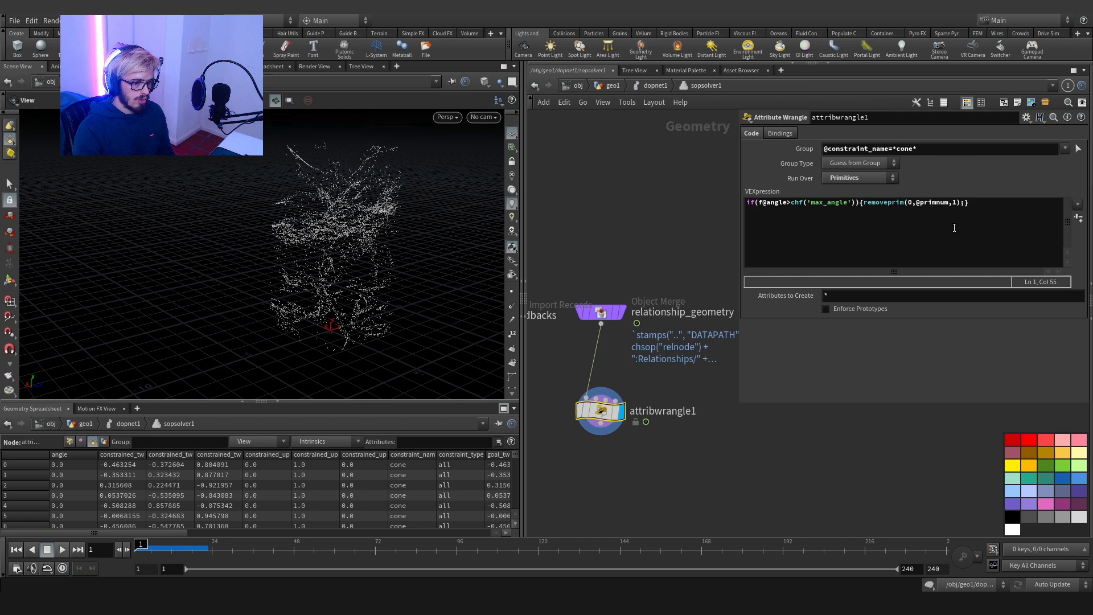
pyautogui.click(1078, 220)
pyautogui.rightClick(832, 330)
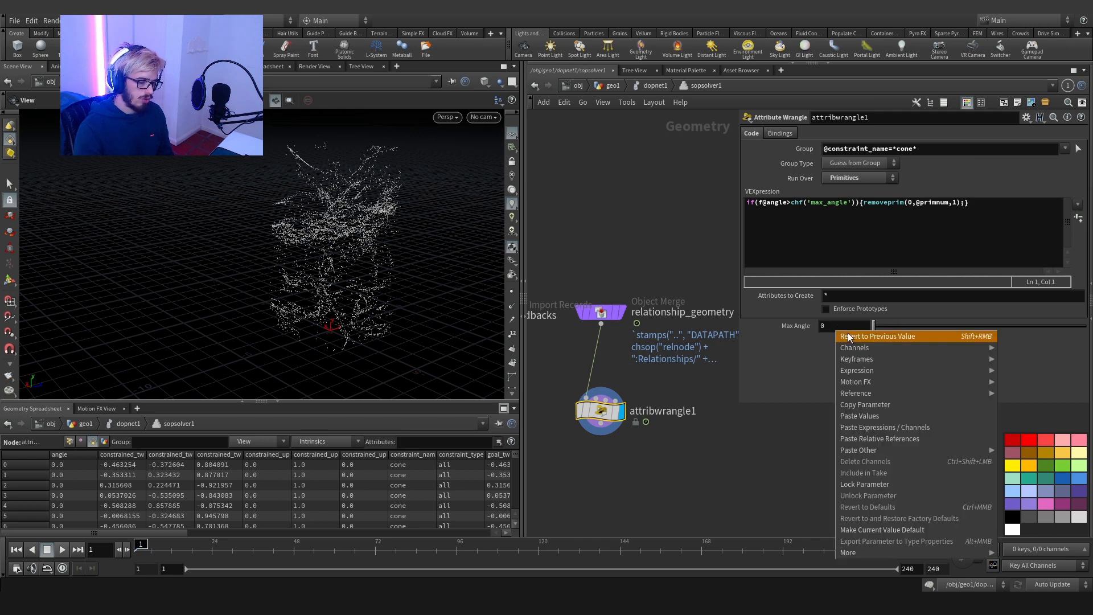
pyautogui.click(903, 441)
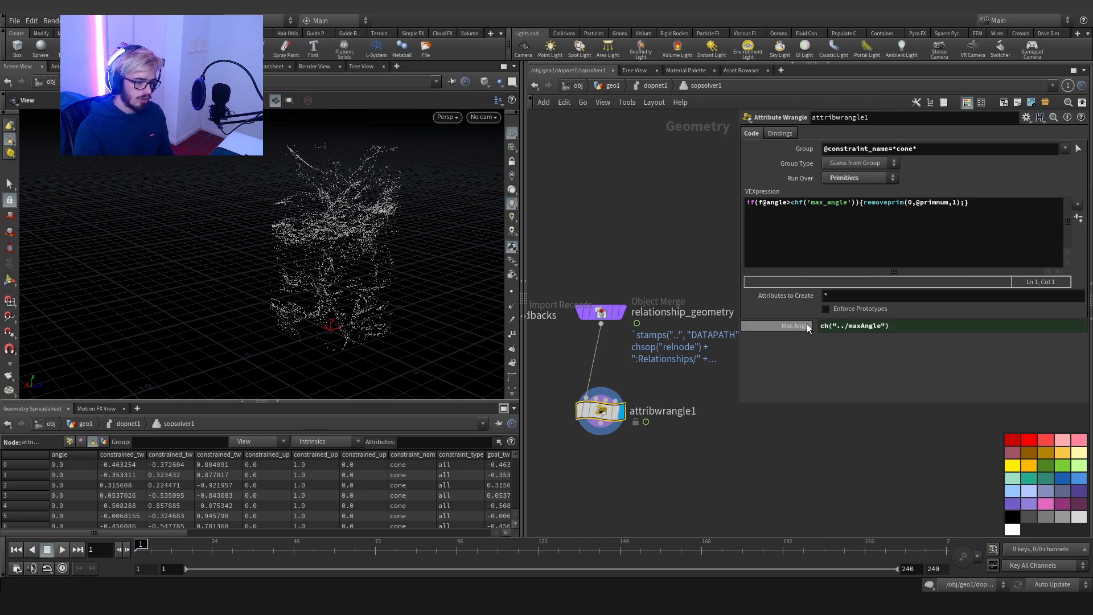
# Step: Return to the dopnet1 level and set Max Angle on sopsolver1 to .1
pyautogui.click(655, 85)
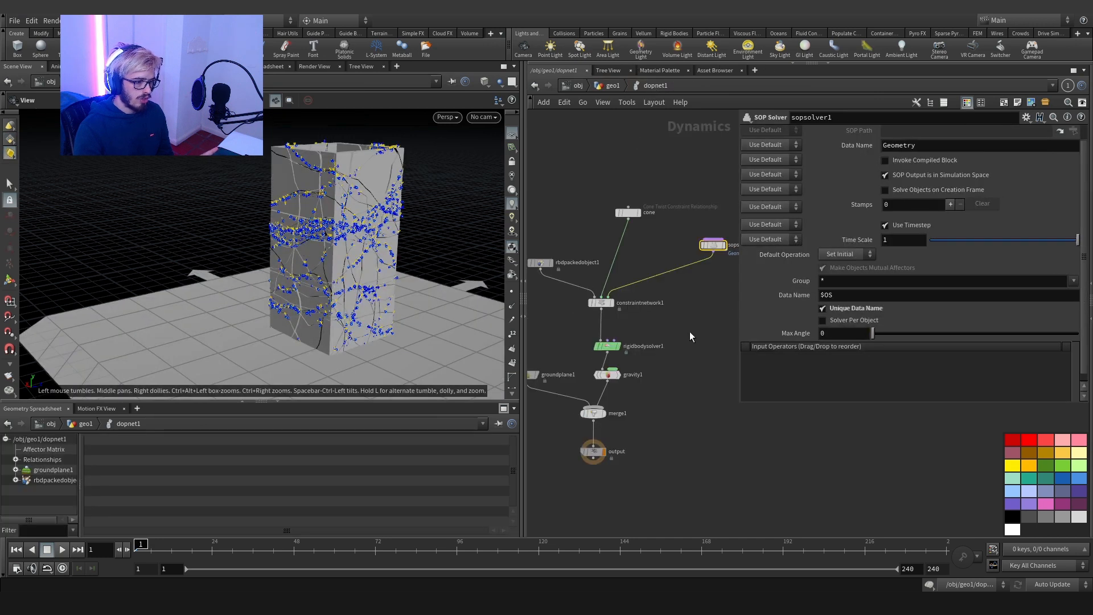
pyautogui.click(827, 334)
pyautogui.write('.1')
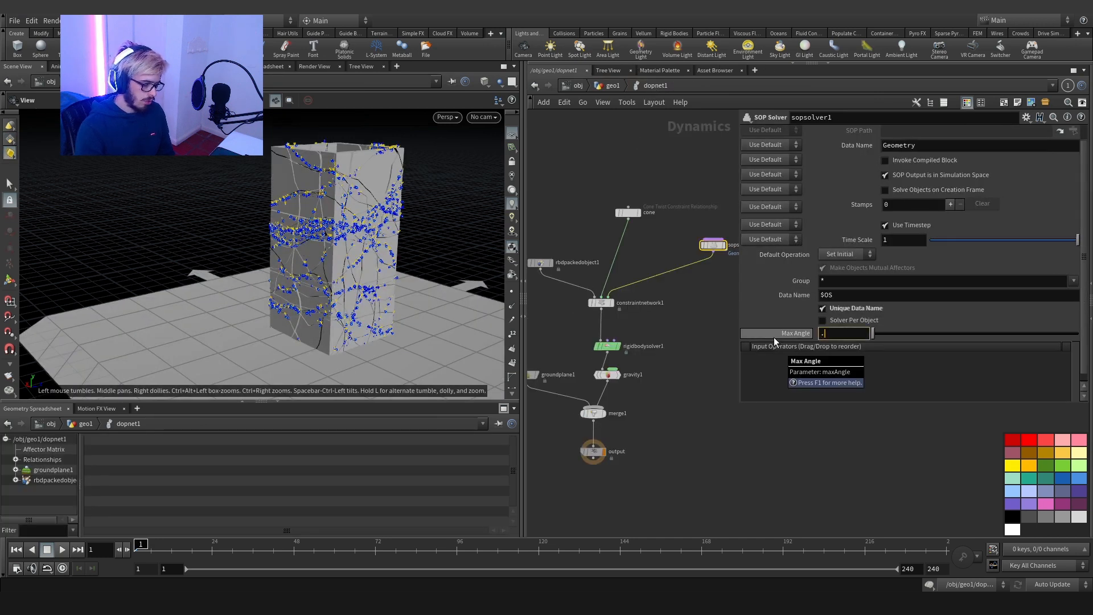
pyautogui.press('Return')
# Step: Play the simulation and scrub the timeline back to the start
pyautogui.click(63, 551)
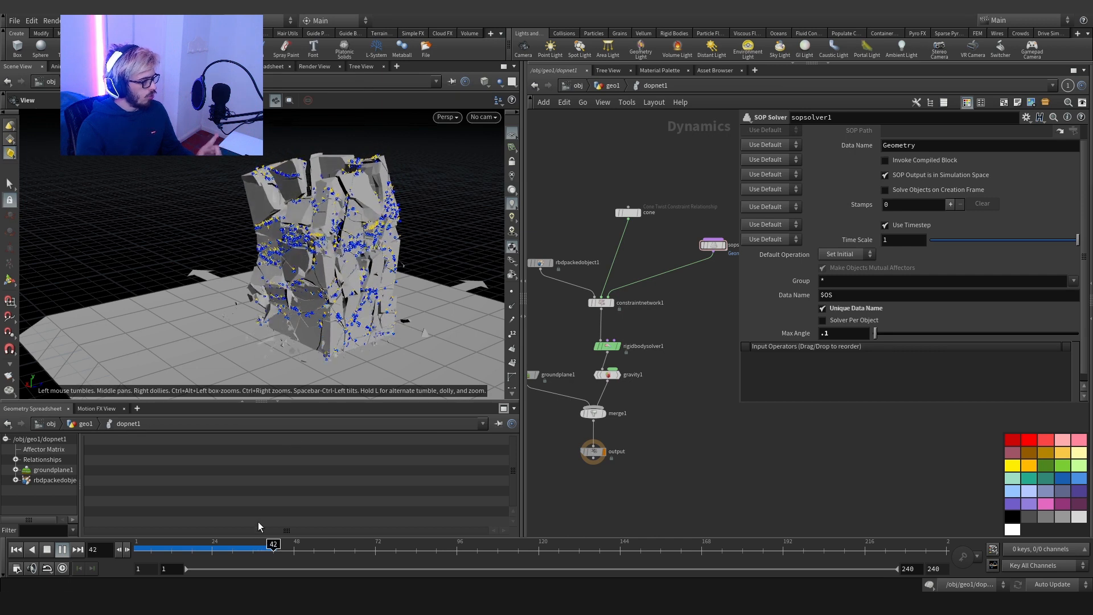
pyautogui.click(230, 547)
pyautogui.moveTo(230, 547); pyautogui.dragTo(138, 546)
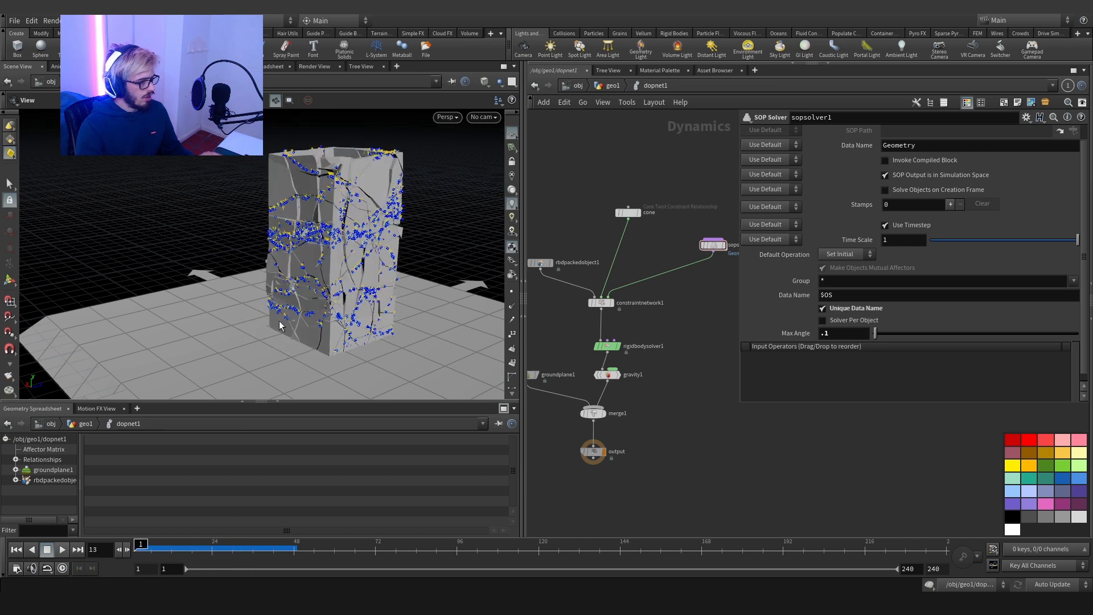
# Step: Return to the geo1 level and open the constraint code of attribwrangle2 above OUT_CON
pyautogui.click(613, 86)
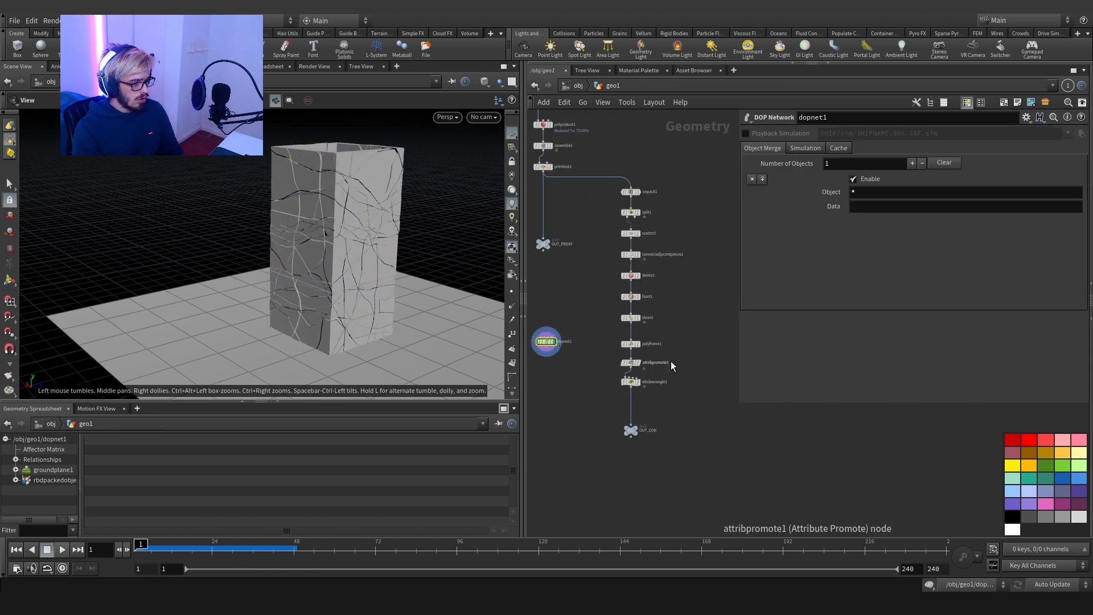
pyautogui.scroll(-3, 704, 336)
pyautogui.moveTo(664, 360); pyautogui.dragTo(609, 312, button='middle')
pyautogui.scroll(4, 638, 288)
pyautogui.scroll(2, 612, 317)
pyautogui.moveTo(618, 331); pyautogui.dragTo(723, 293)
pyautogui.click(892, 311)
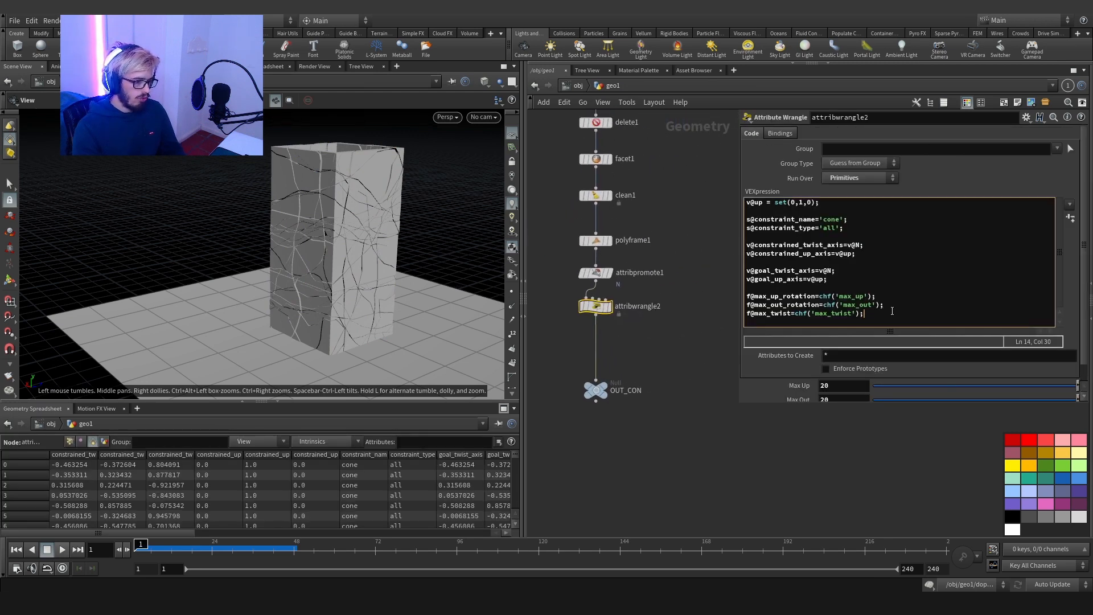
# Step: Insert a Primitive node between attribpromote1 and attribwrangle2 and display its output
pyautogui.click(685, 348)
pyautogui.press('Tab')
pyautogui.write('pr')
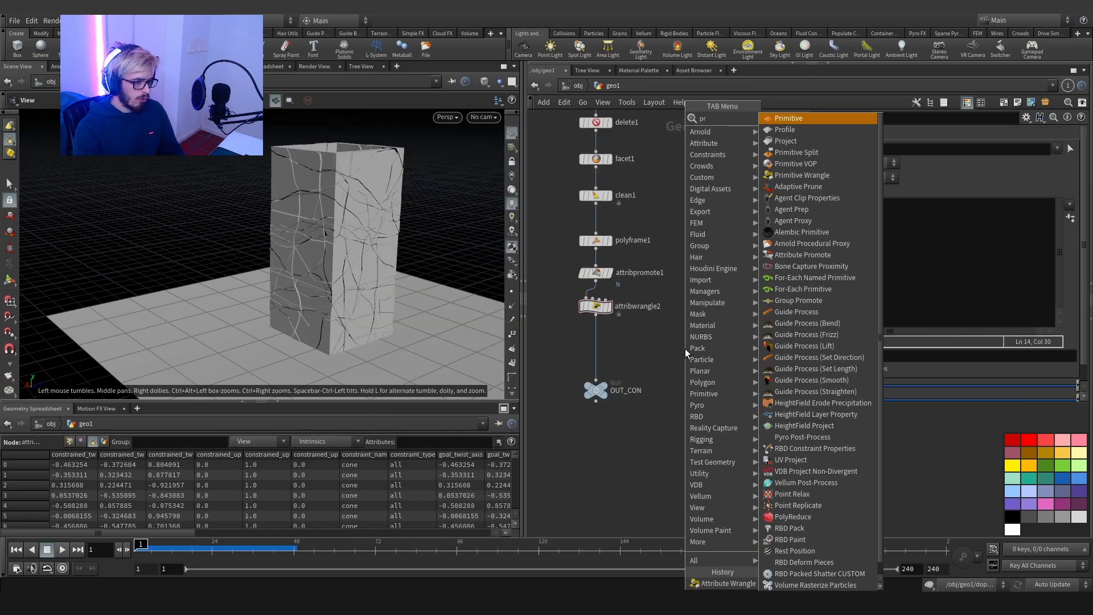
pyautogui.press('Return')
pyautogui.click(685, 349)
pyautogui.scroll(2, 685, 350)
pyautogui.moveTo(685, 350); pyautogui.dragTo(573, 281)
pyautogui.click(579, 286)
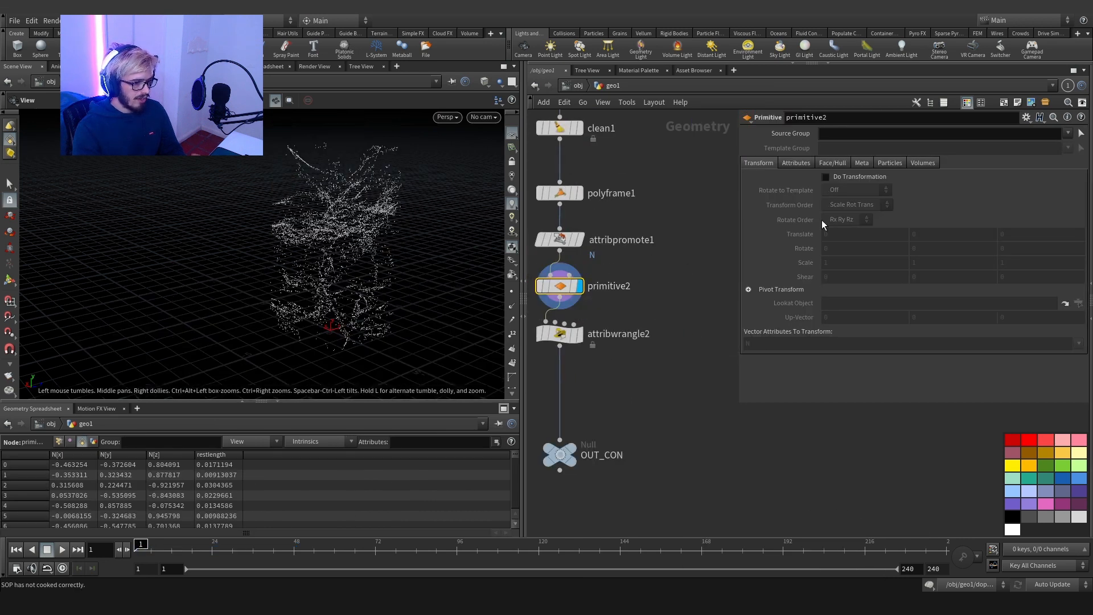
# Step: Enable Do Transformation on primitive2 and set its Scale to 0, 0, 0
pyautogui.click(826, 176)
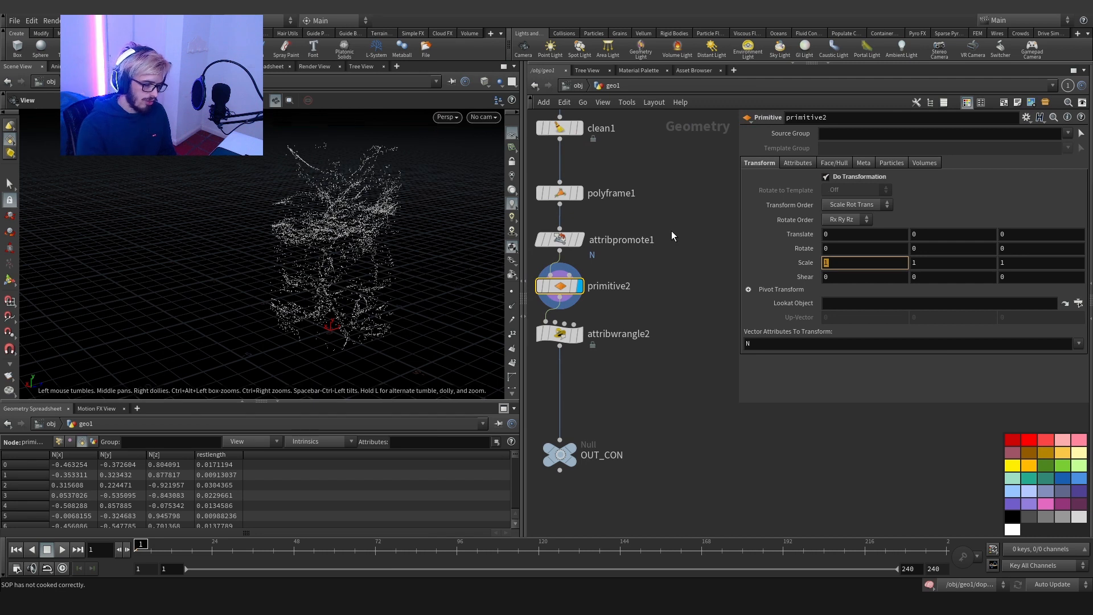
pyautogui.write('0')
pyautogui.press('Tab')
pyautogui.write('0')
pyautogui.press('Tab')
pyautogui.write('0')
pyautogui.press('Return')
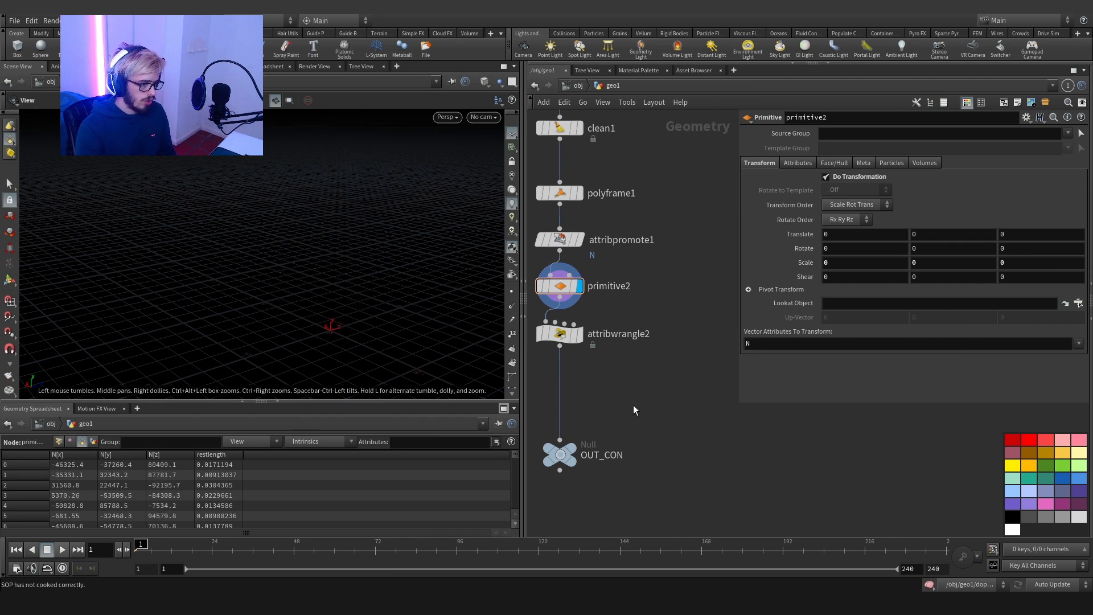
# Step: Toggle the point display to check the constraint points, and make attribwrangle2 the displayed node
pyautogui.click(512, 292)
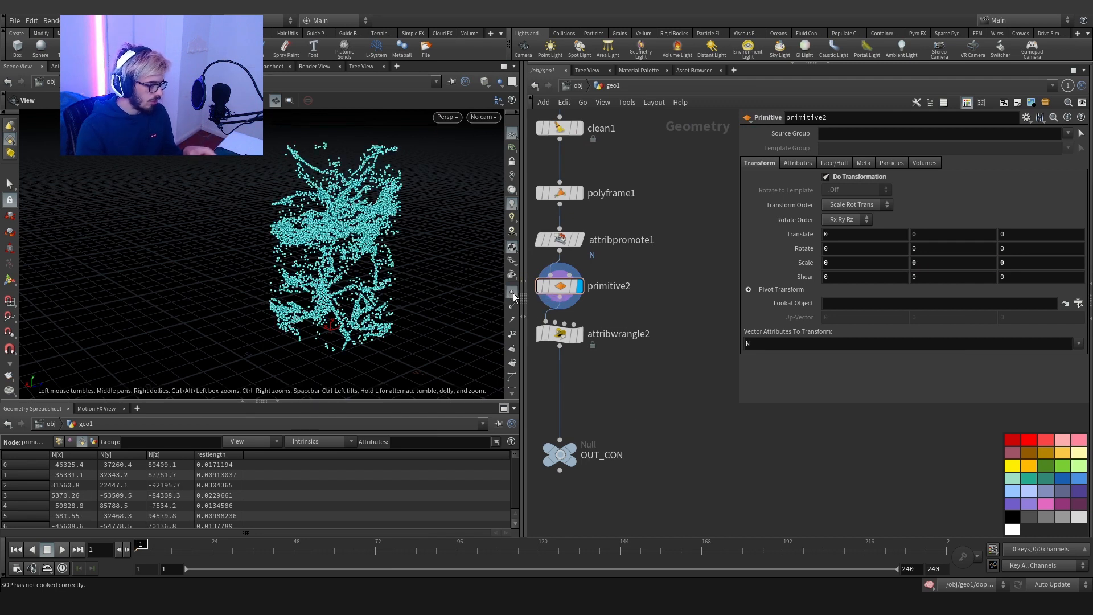
pyautogui.click(511, 292)
pyautogui.click(592, 338)
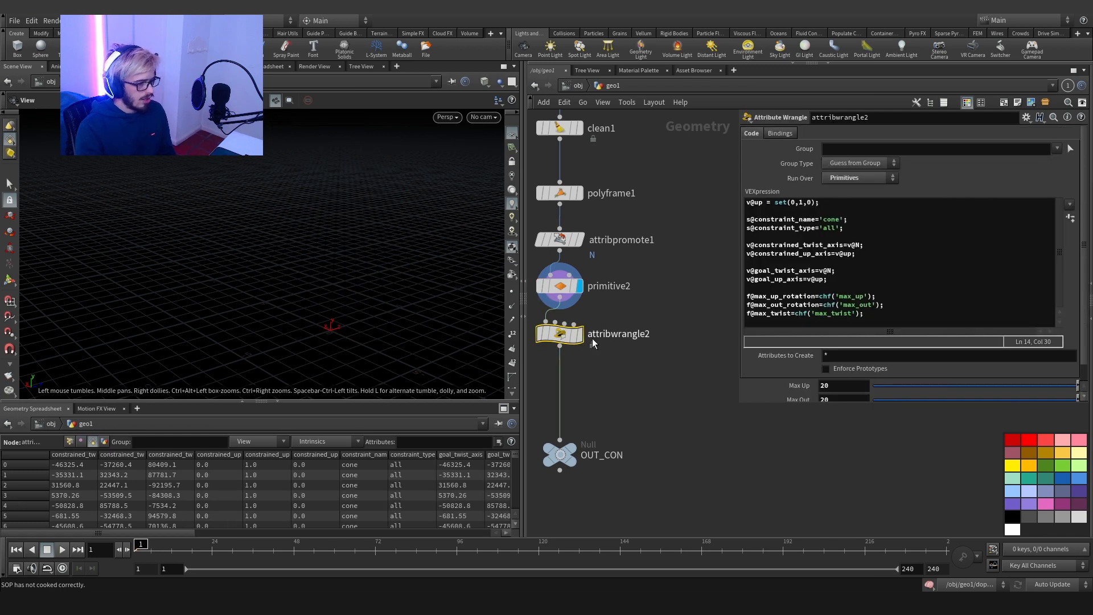
pyautogui.click(579, 335)
# Step: Append the line f@restlength=0; to the end of attribwrangle2's VEXpression
pyautogui.click(887, 325)
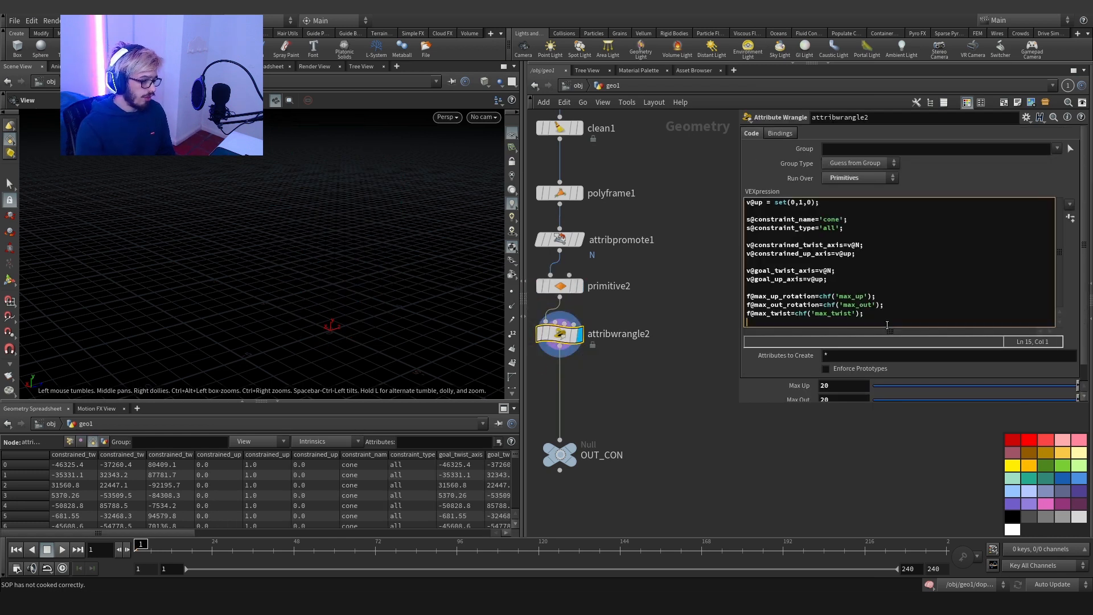
pyautogui.press('Return')
pyautogui.write('f@r')
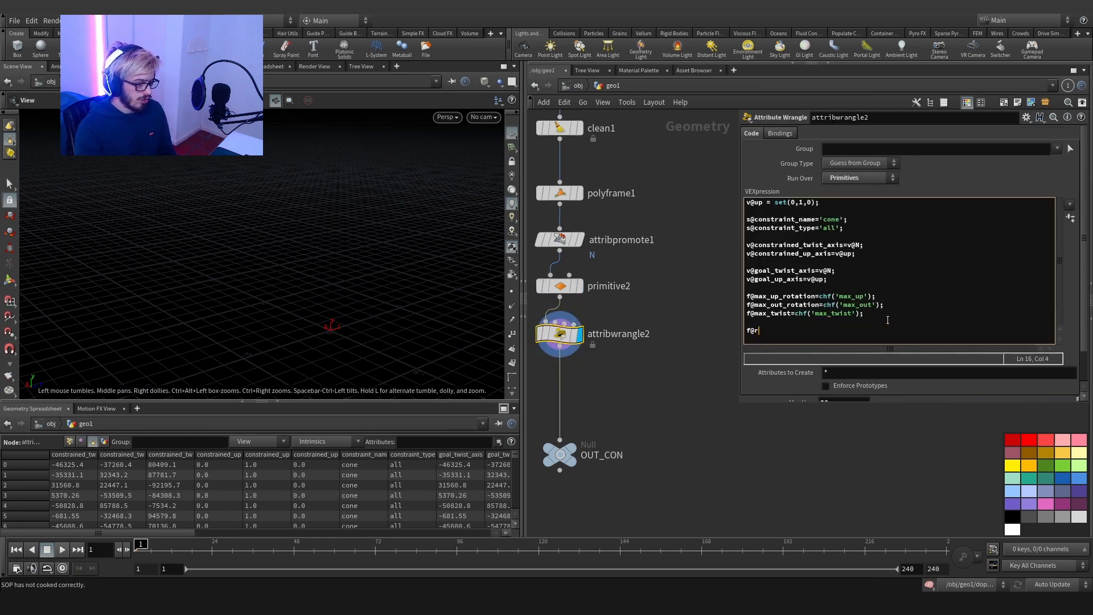
pyautogui.write('estlength=0;')
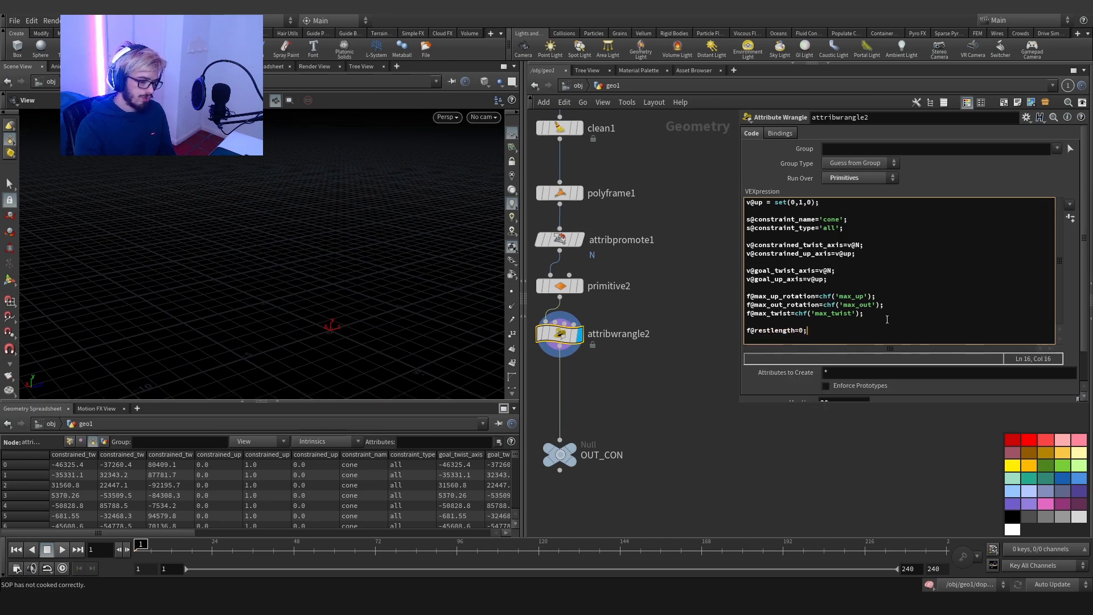
pyautogui.click(568, 423)
pyautogui.click(833, 338)
pyautogui.hotkey('ctrl', 'a')
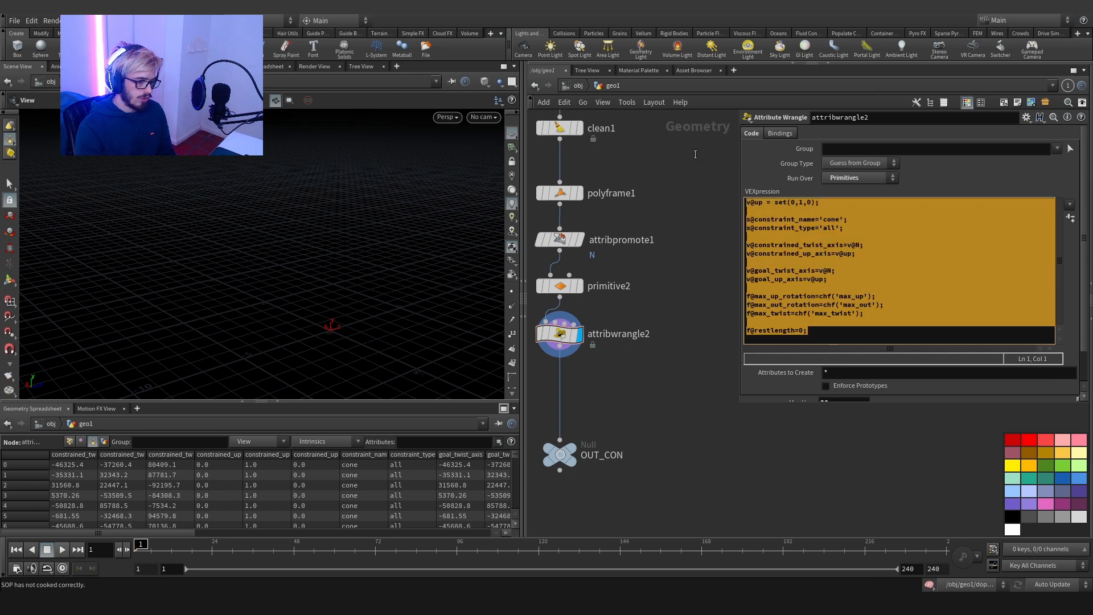
pyautogui.click(881, 331)
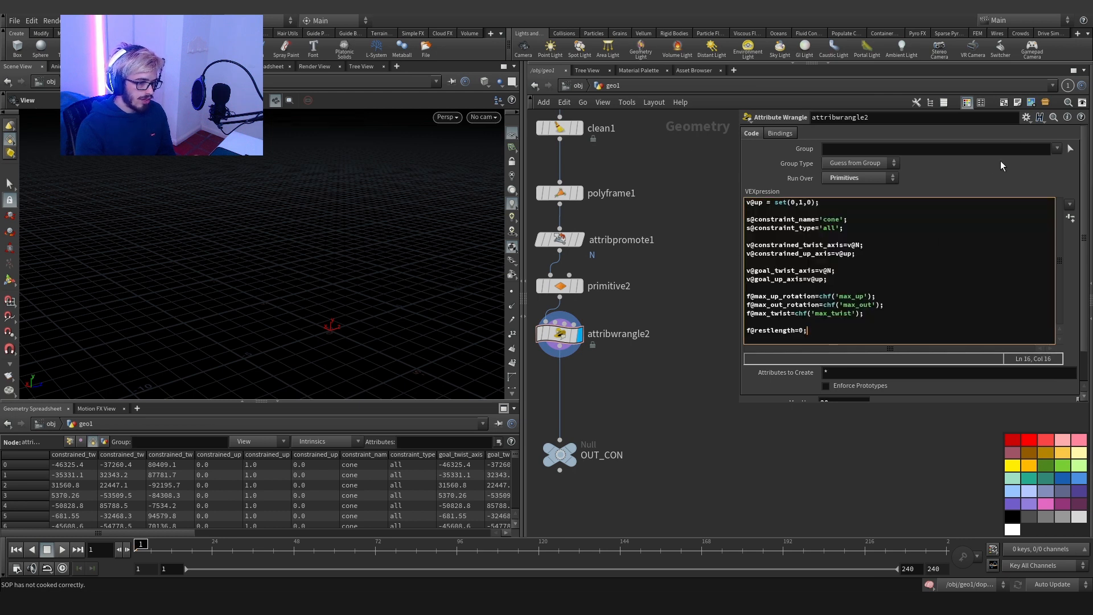
# Step: Load the saved ConeTwist preset on attribwrangle2 and look through its VEXpression code
pyautogui.click(1025, 118)
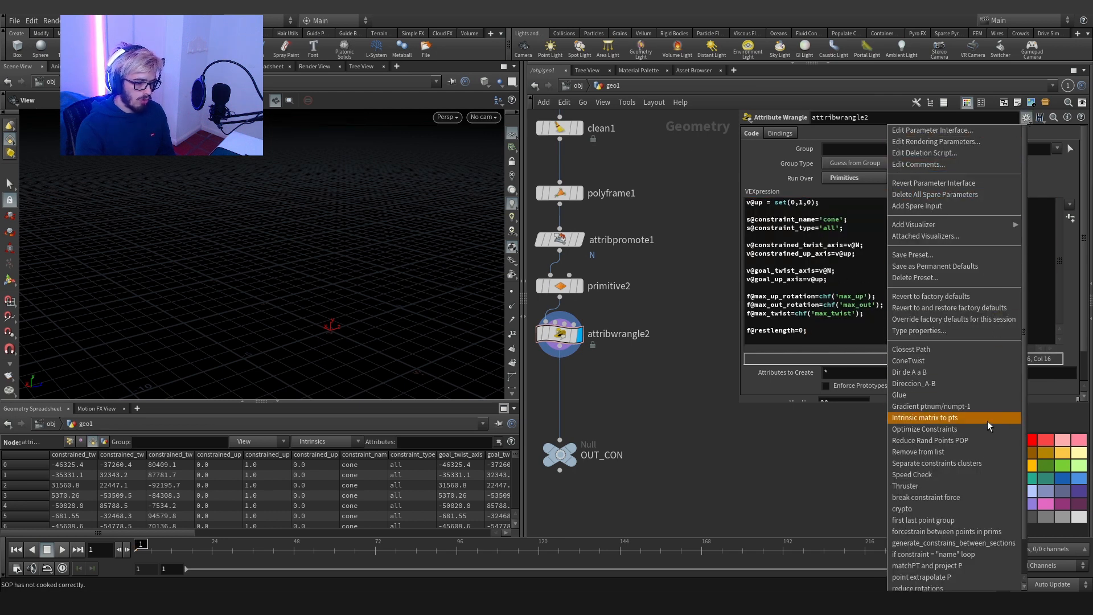
pyautogui.scroll(-2, 985, 542)
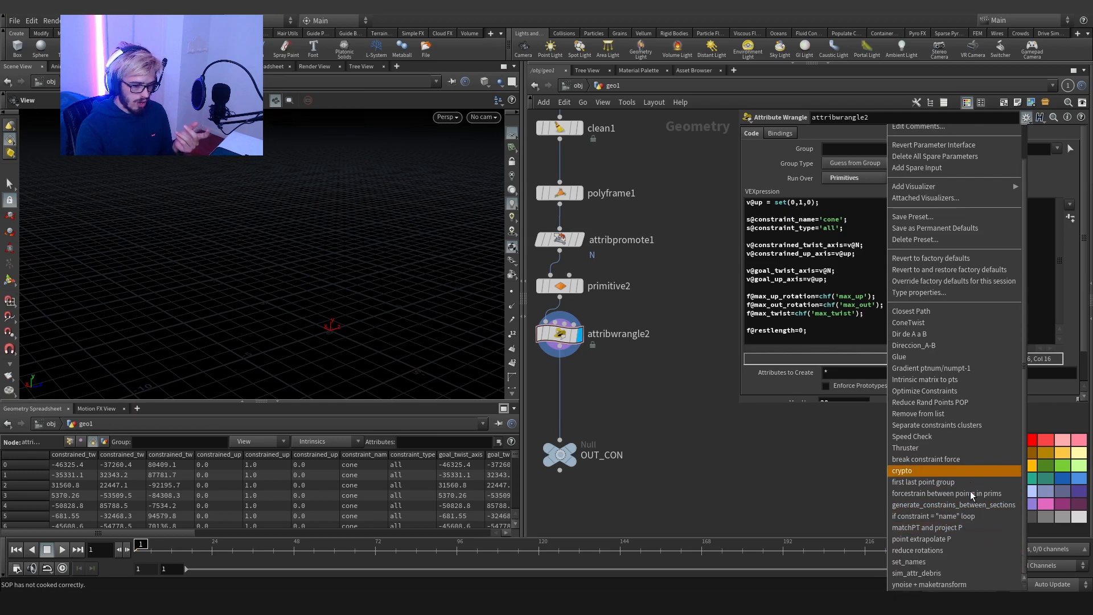
pyautogui.click(937, 323)
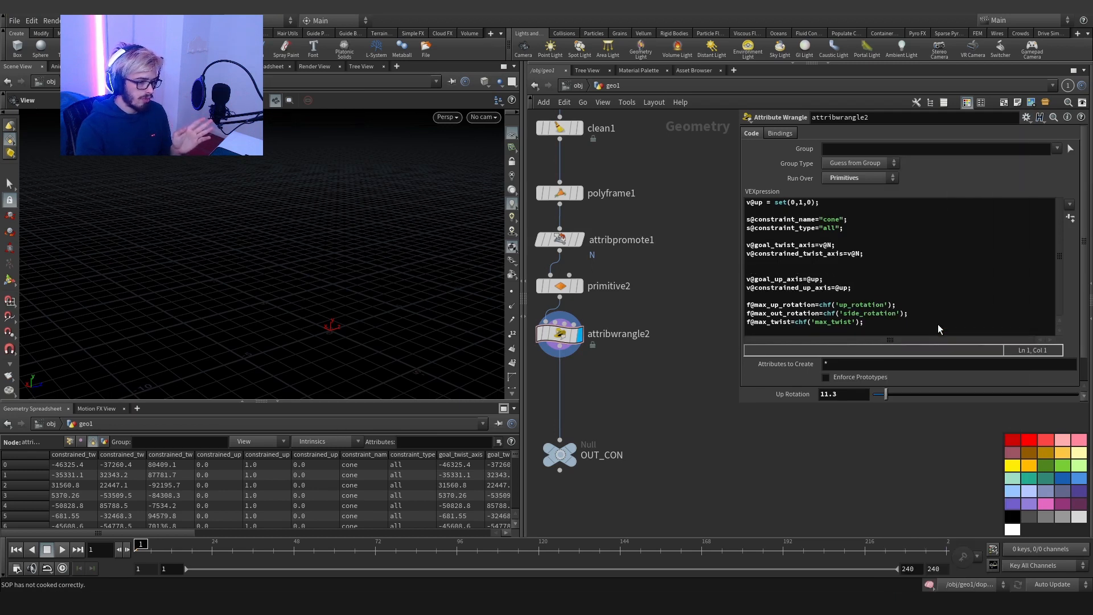
pyautogui.moveTo(871, 325); pyautogui.dragTo(760, 214)
pyautogui.click(908, 295)
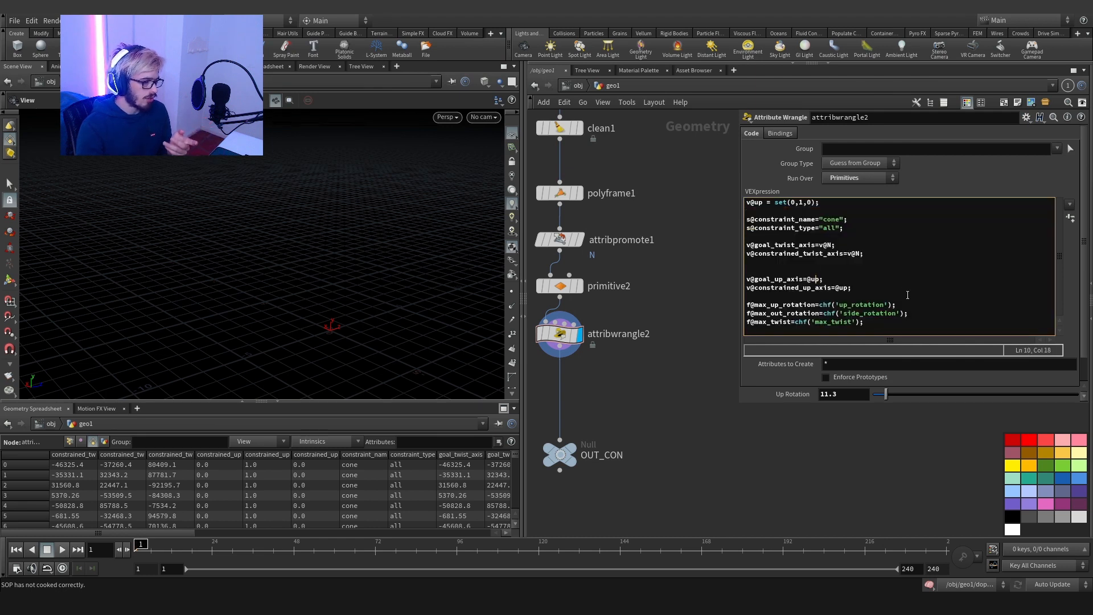
pyautogui.moveTo(908, 296); pyautogui.dragTo(762, 202)
pyautogui.click(891, 281)
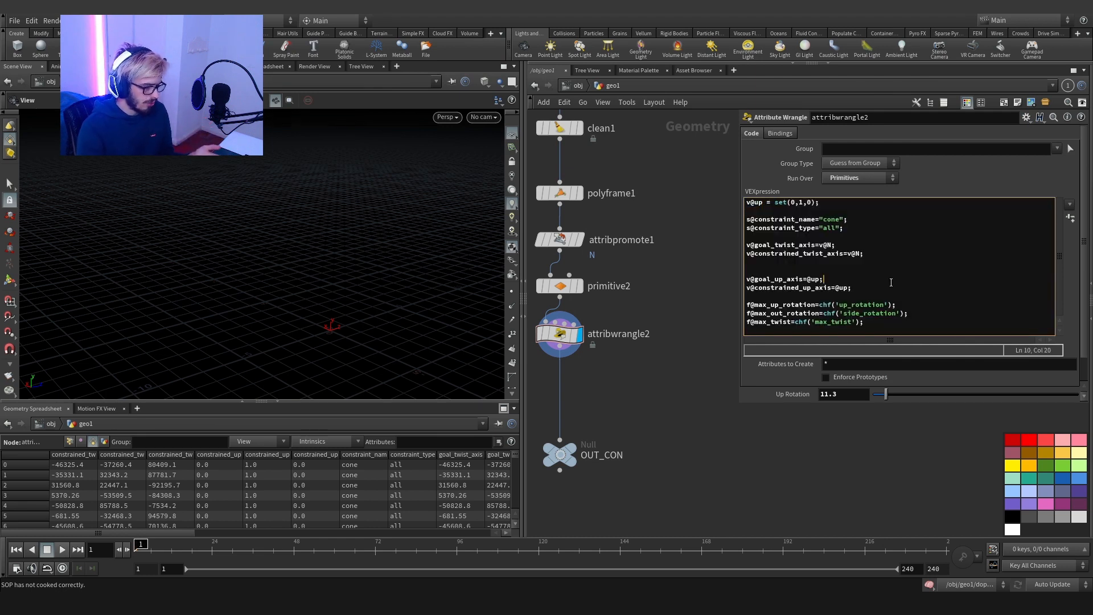
pyautogui.moveTo(889, 322); pyautogui.dragTo(747, 202)
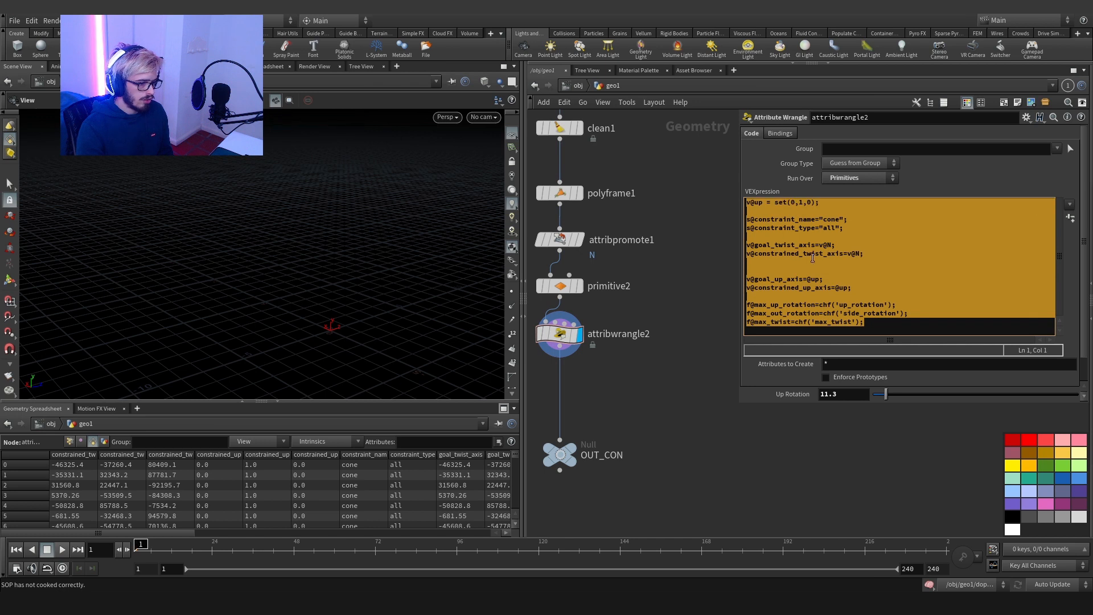
pyautogui.click(881, 329)
pyautogui.press('Return')
# Step: Go into dopnet1, play the simulation with the changed constraints, and move back to the start of the timeline
pyautogui.doubleClick(538, 272)
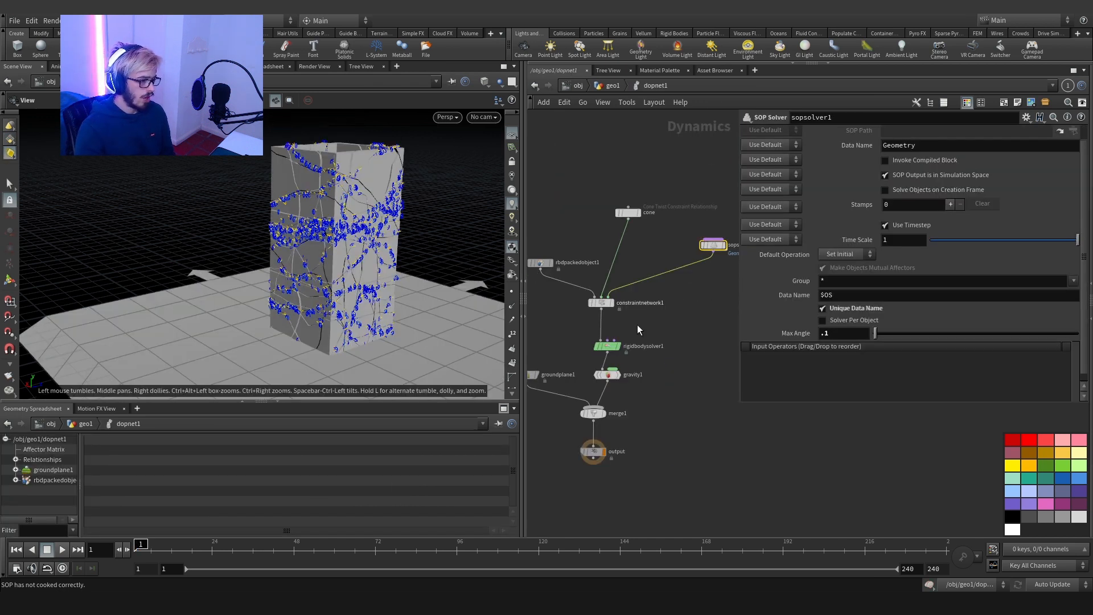
pyautogui.moveTo(558, 434); pyautogui.dragTo(656, 487)
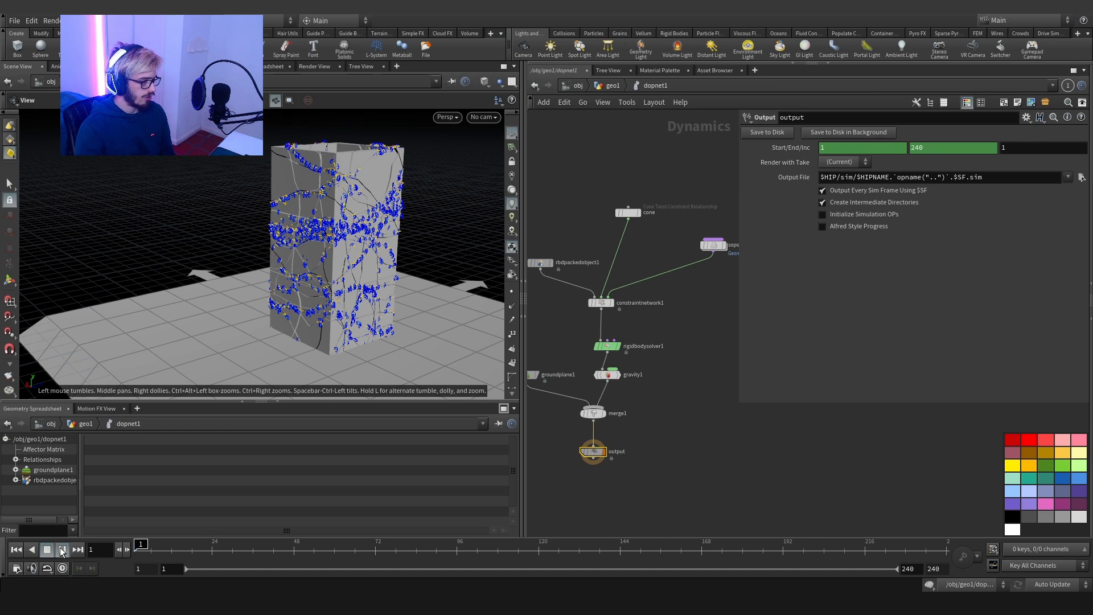
pyautogui.click(63, 550)
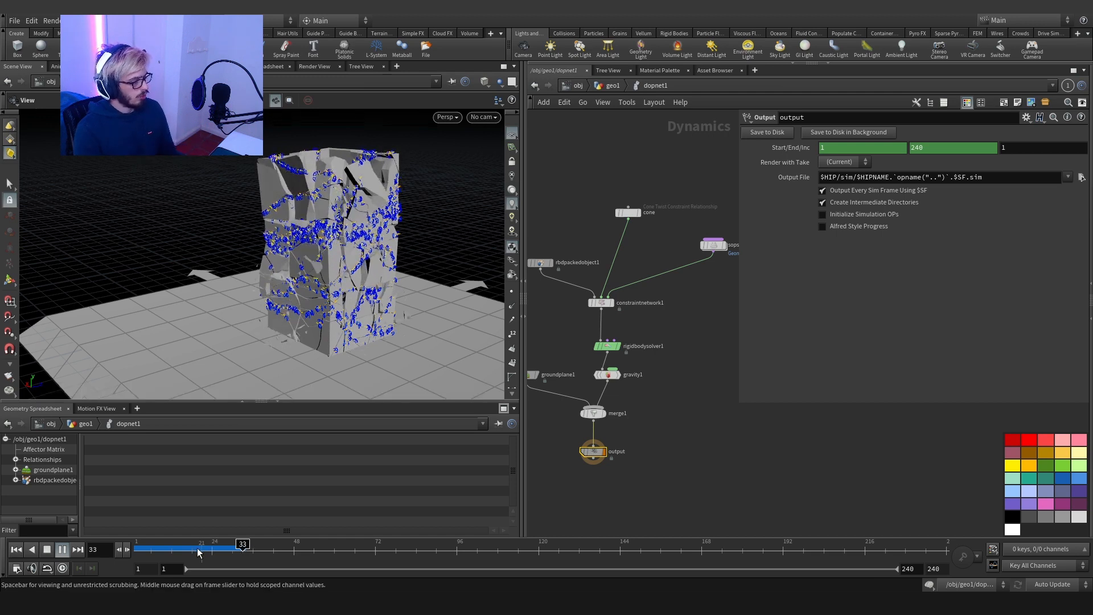
pyautogui.click(140, 550)
# Step: Set Max Angle on sopsolver1 to .04 and return the timeline to the start
pyautogui.click(712, 244)
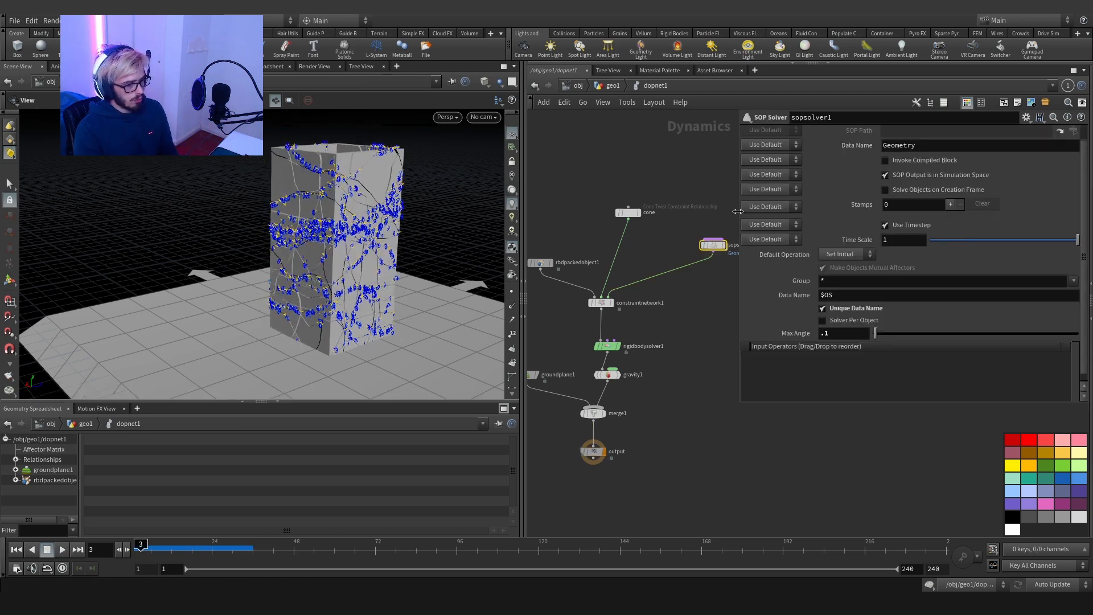
pyautogui.click(826, 335)
pyautogui.write('.0')
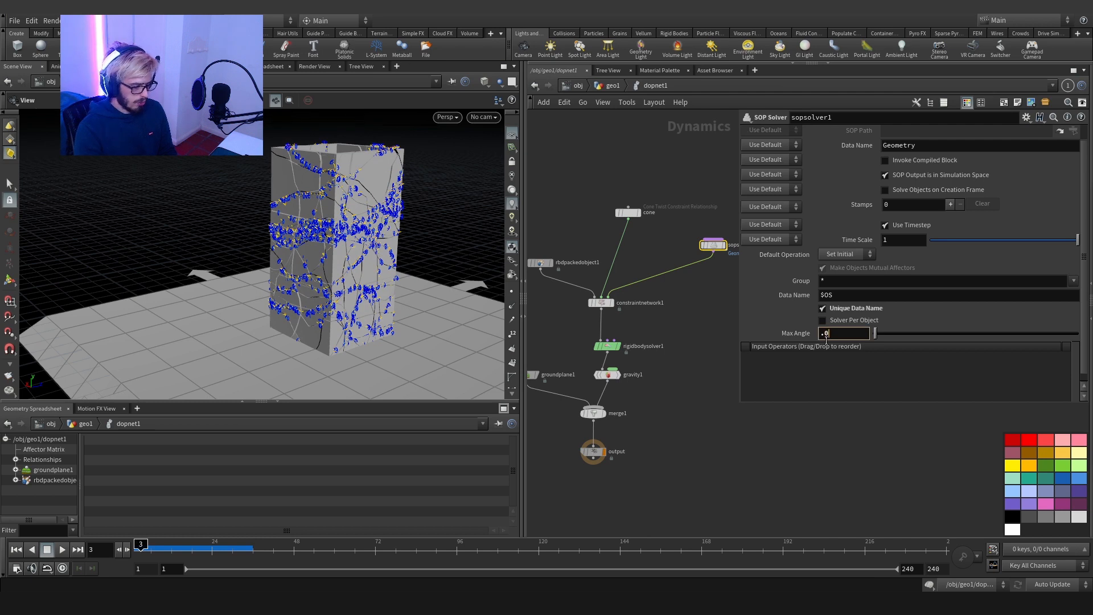
pyautogui.write('4')
pyautogui.press('Return')
pyautogui.click(136, 549)
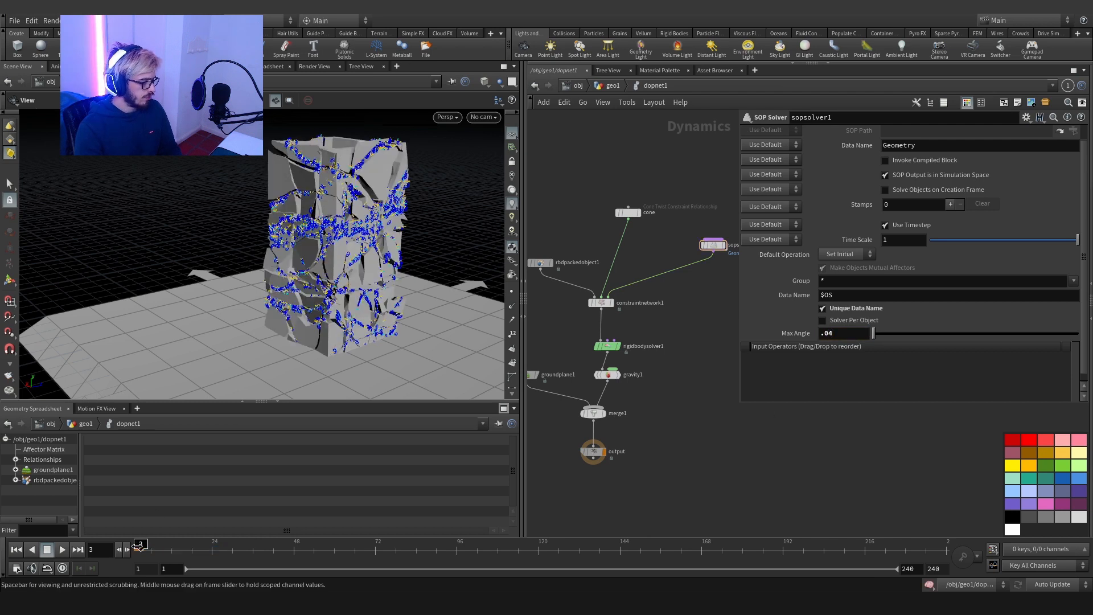
# Step: Play the simulation with the current Max Angle and return the timeline to frame 1
pyautogui.click(63, 550)
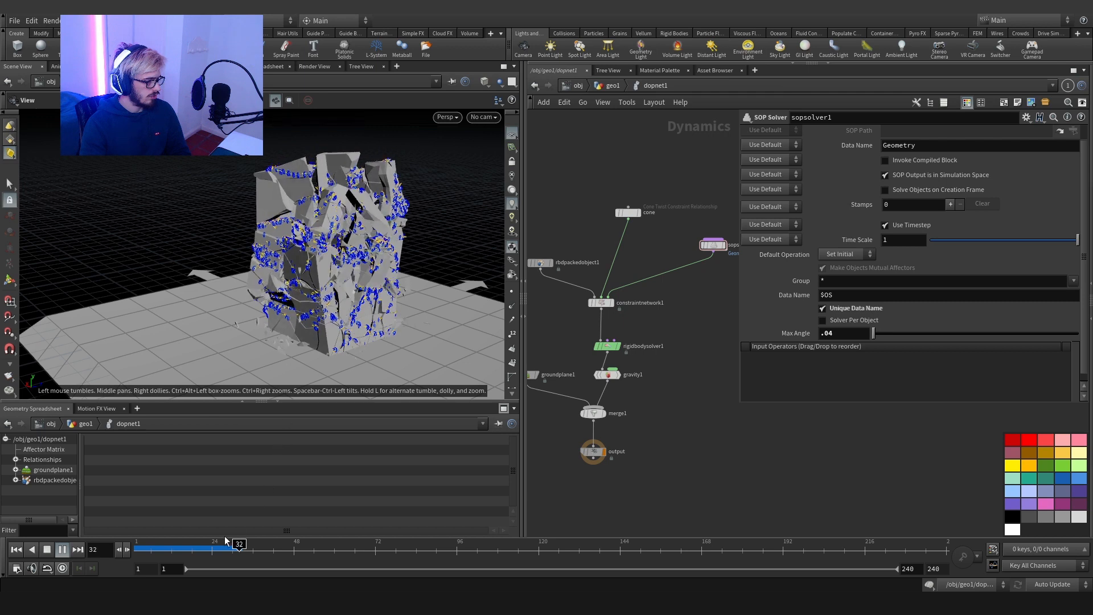
pyautogui.click(139, 546)
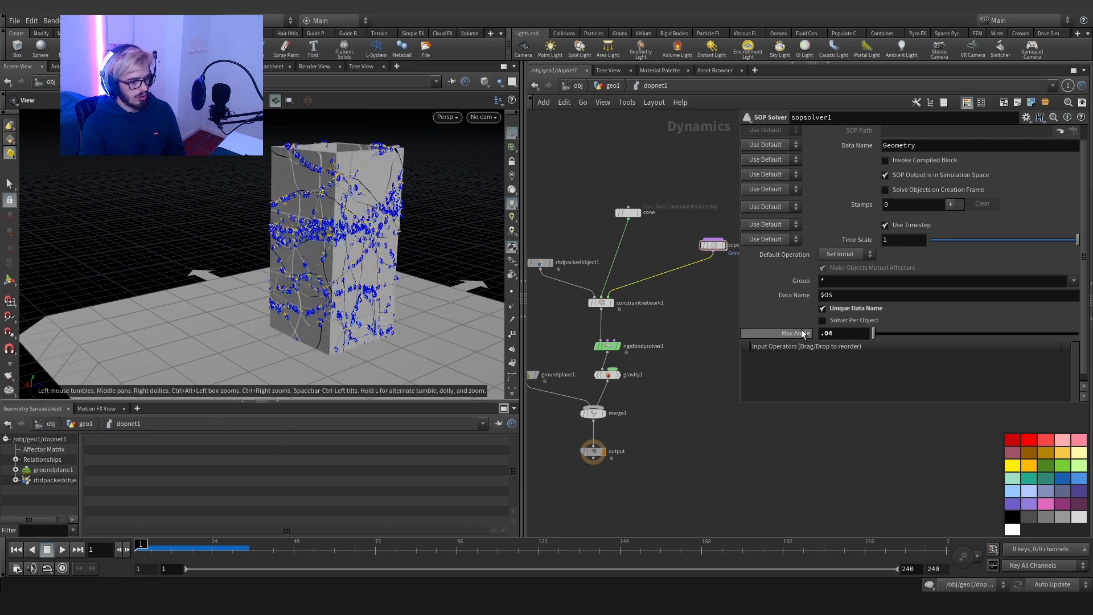
# Step: Set Max Angle on sopsolver1 to .01, replay the simulation, and return the timeline to the start
pyautogui.moveTo(827, 334); pyautogui.dragTo(836, 335)
pyautogui.press('Return')
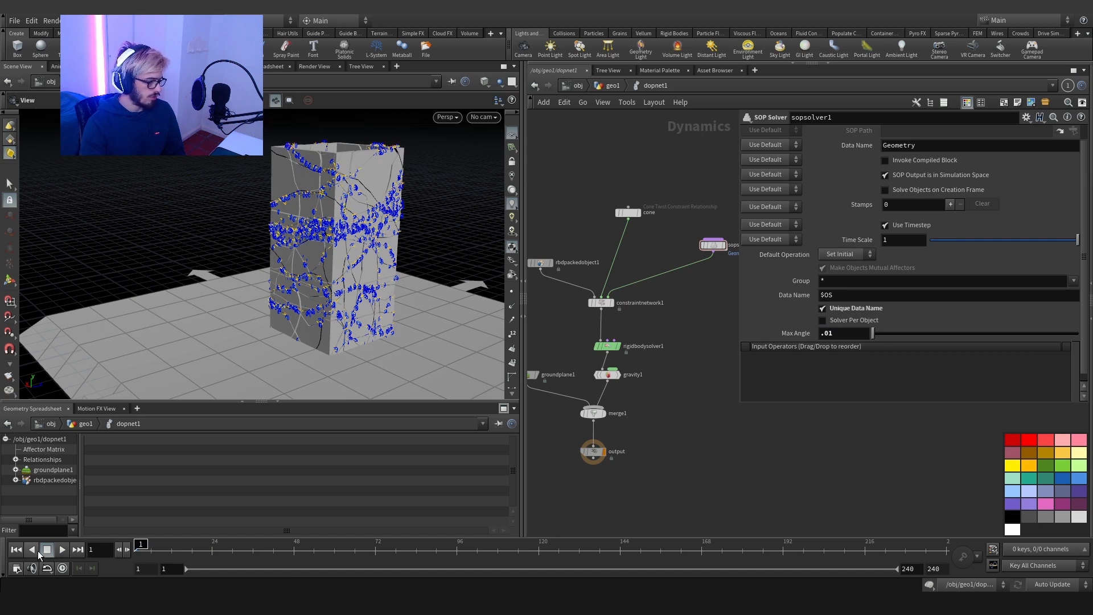
pyautogui.click(62, 549)
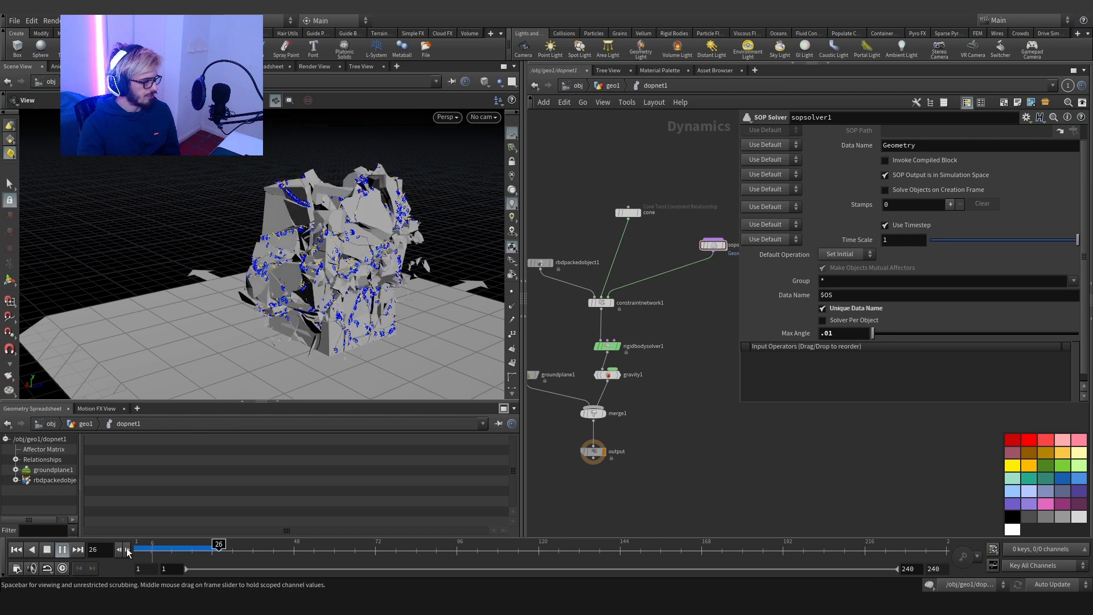
pyautogui.click(17, 549)
# Step: Go up to geo1, duplicate connectadjacentpieces1 beside the original, and wire scatter2 into the copy
pyautogui.click(613, 86)
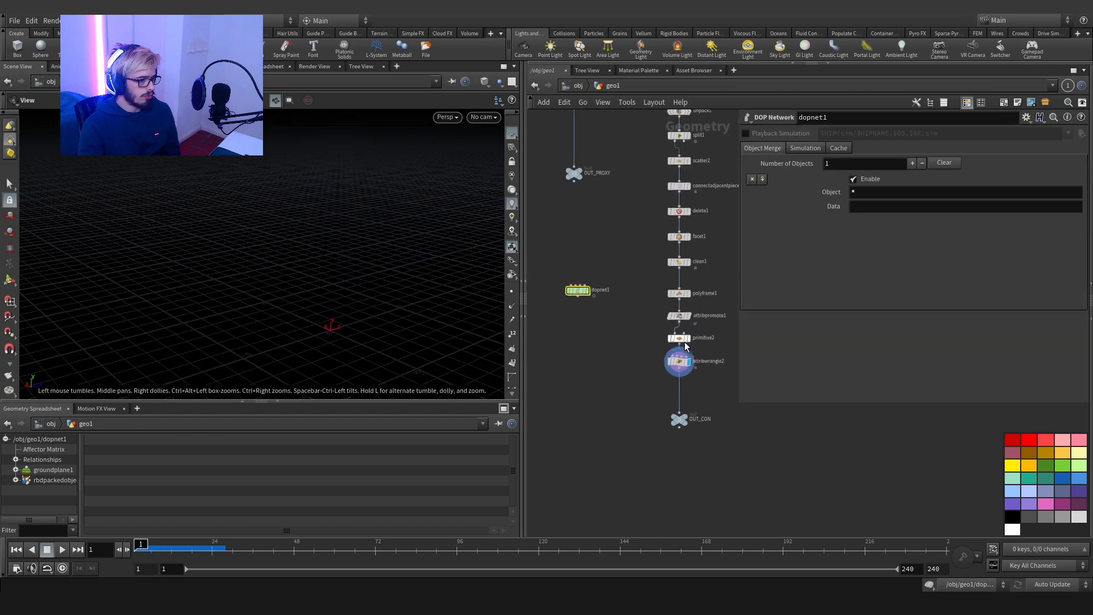
pyautogui.press('Tab')
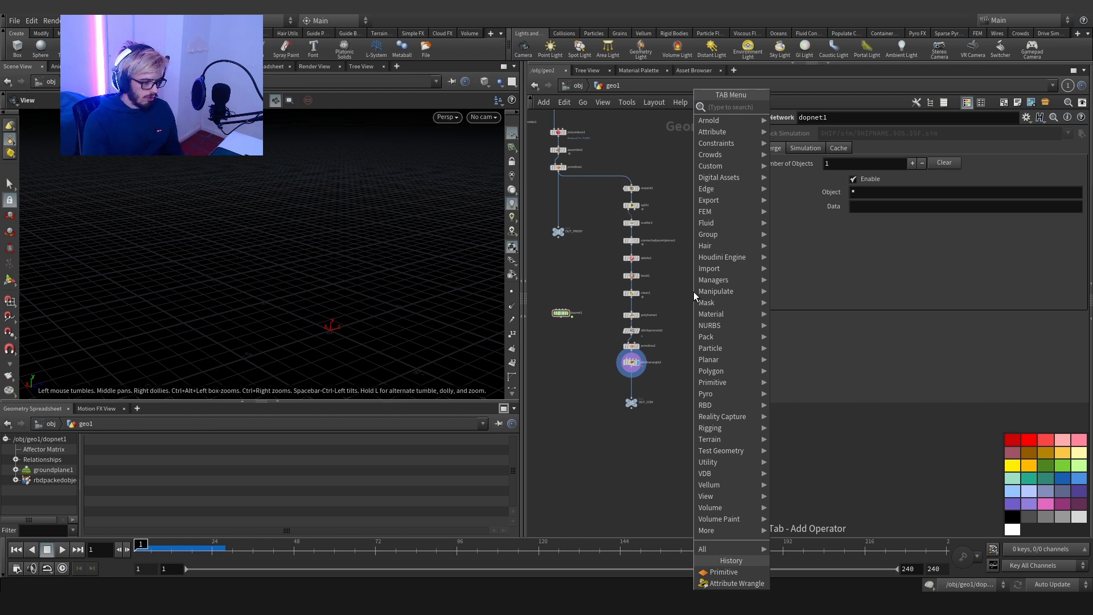
pyautogui.press('Escape')
pyautogui.scroll(3, 658, 222)
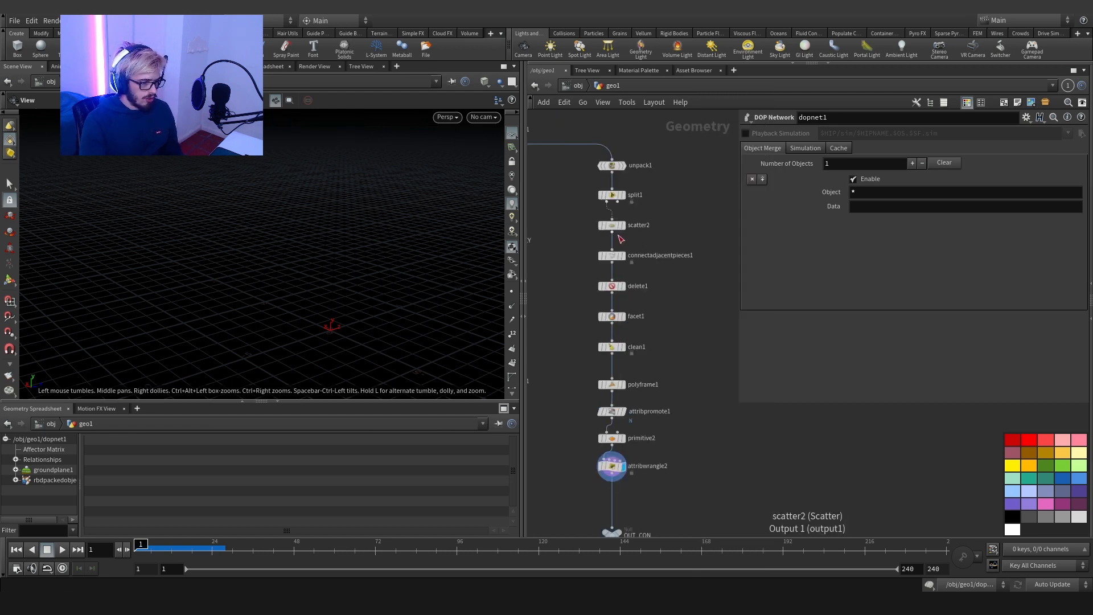
pyautogui.moveTo(668, 247); pyautogui.dragTo(619, 214, button='middle')
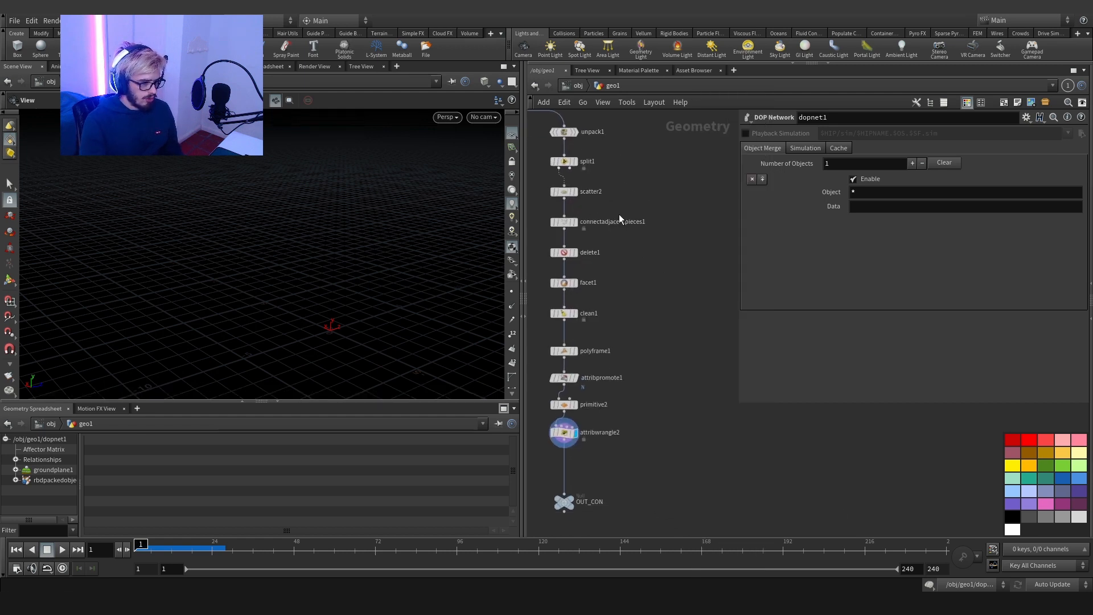
pyautogui.click(574, 223)
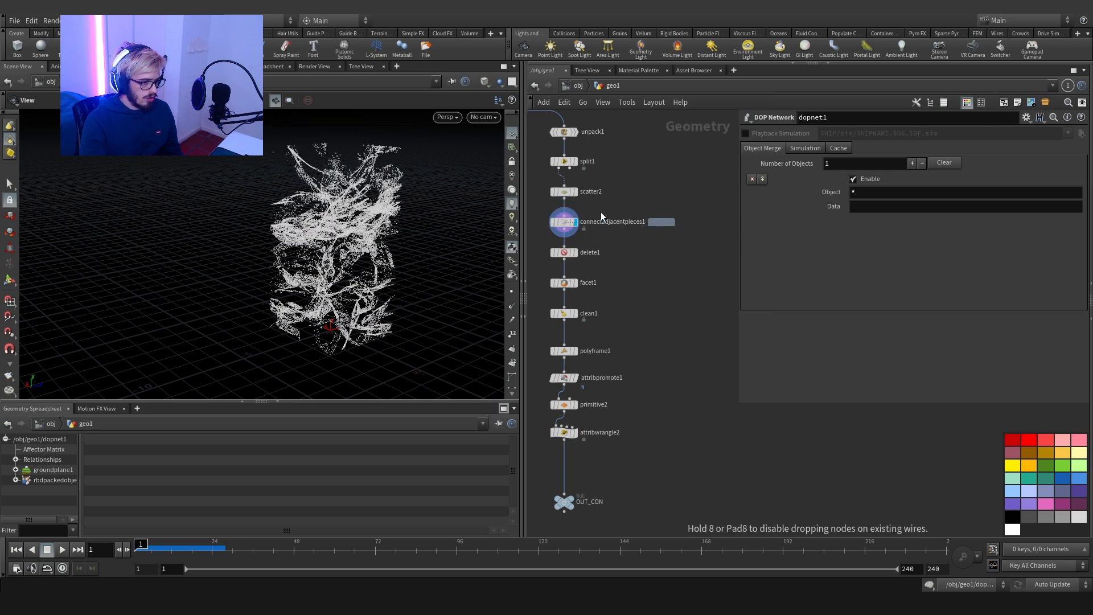
pyautogui.click(565, 199)
pyautogui.click(661, 215)
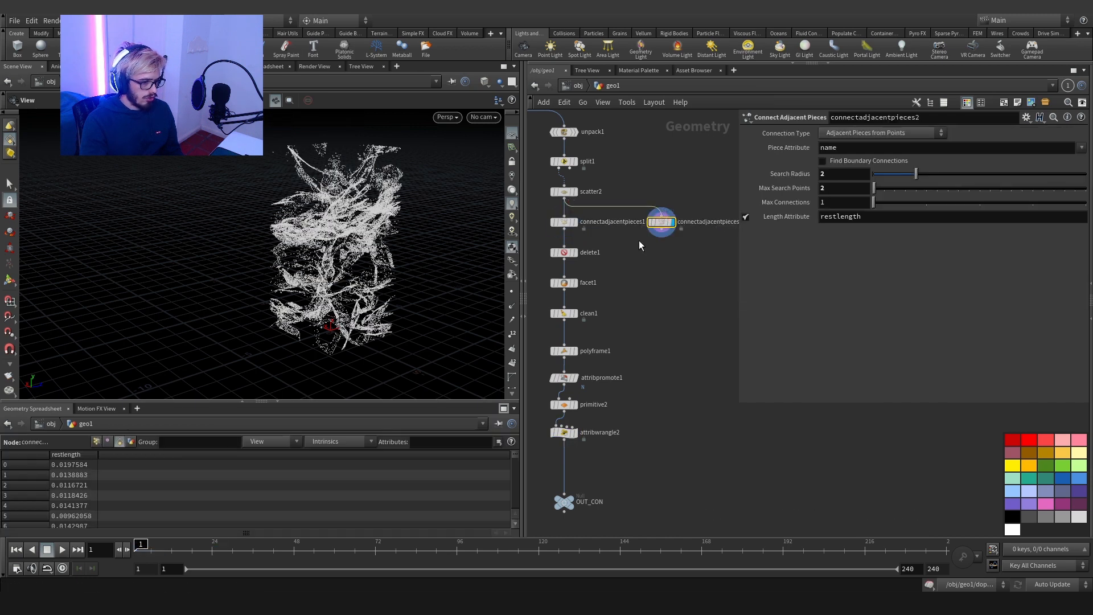
# Step: Duplicate delete1, facet1 and clean1 in sequence below the copied connect adjacent pieces node, and display the clean copy
pyautogui.moveTo(569, 255)
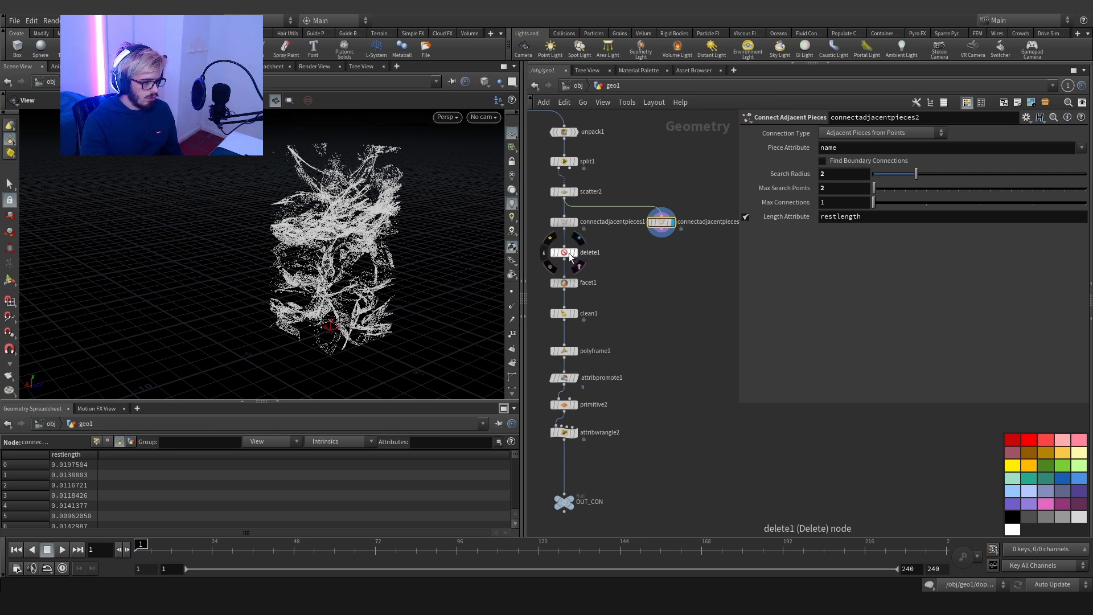
pyautogui.keyDown('alt'); pyautogui.moveTo(568, 255); pyautogui.dragTo(665, 254); pyautogui.keyUp('alt')
pyautogui.click(661, 229)
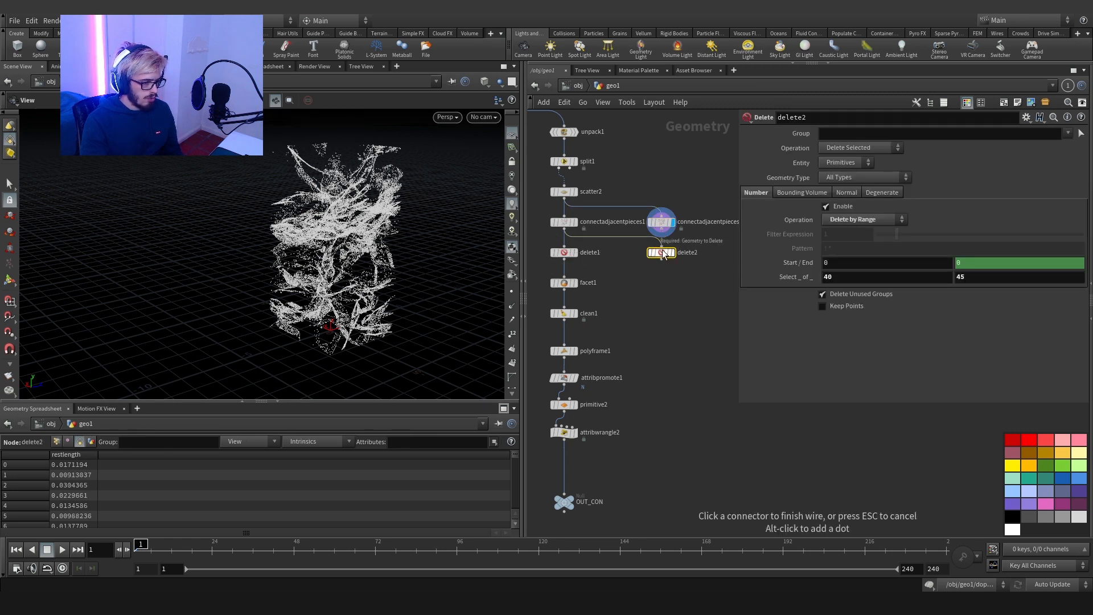
pyautogui.click(661, 247)
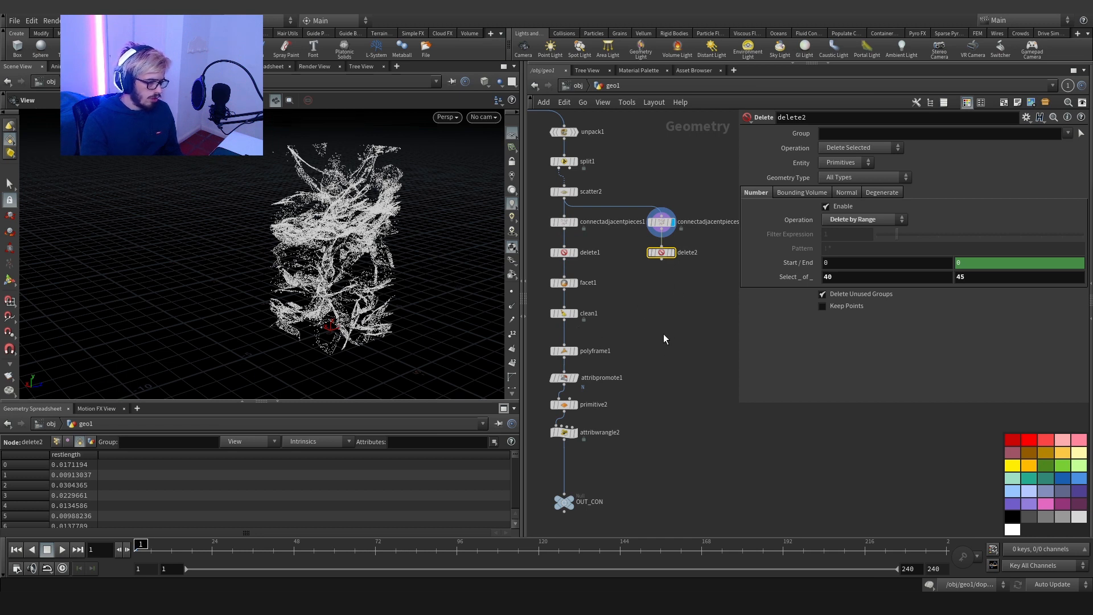
pyautogui.moveTo(653, 364); pyautogui.dragTo(637, 336)
pyautogui.moveTo(638, 333); pyautogui.dragTo(661, 283)
pyautogui.click(659, 280)
pyautogui.click(660, 278)
pyautogui.click(671, 313)
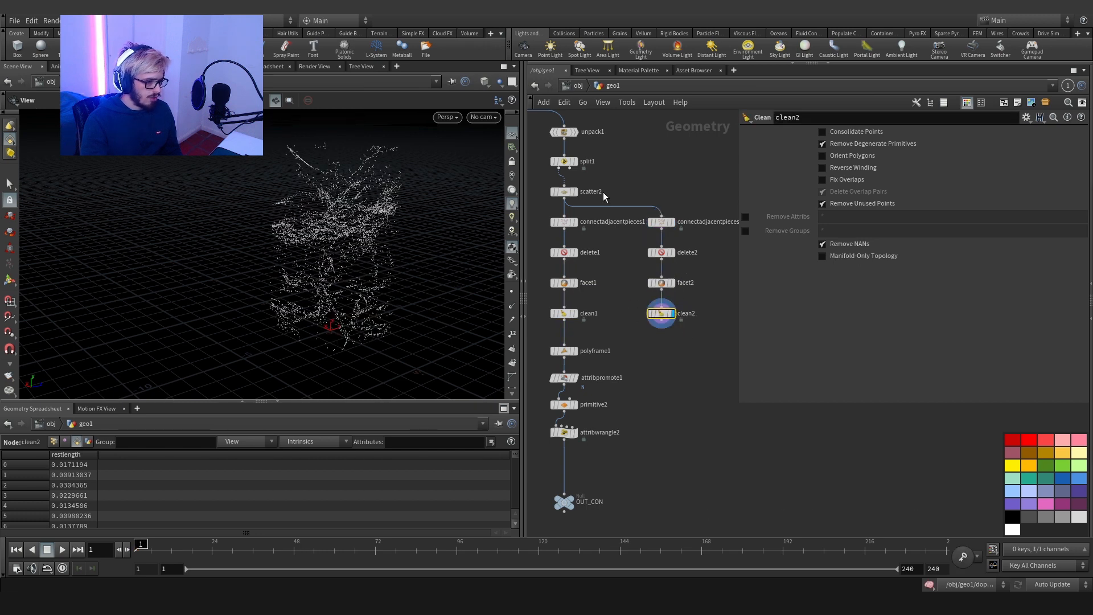
# Step: Duplicate scatter2 between split1 and connectadjacentpieces2, and turn off Relax Iterations on the copy
pyautogui.keyDown('alt'); pyautogui.moveTo(567, 193); pyautogui.dragTo(663, 194); pyautogui.keyUp('alt')
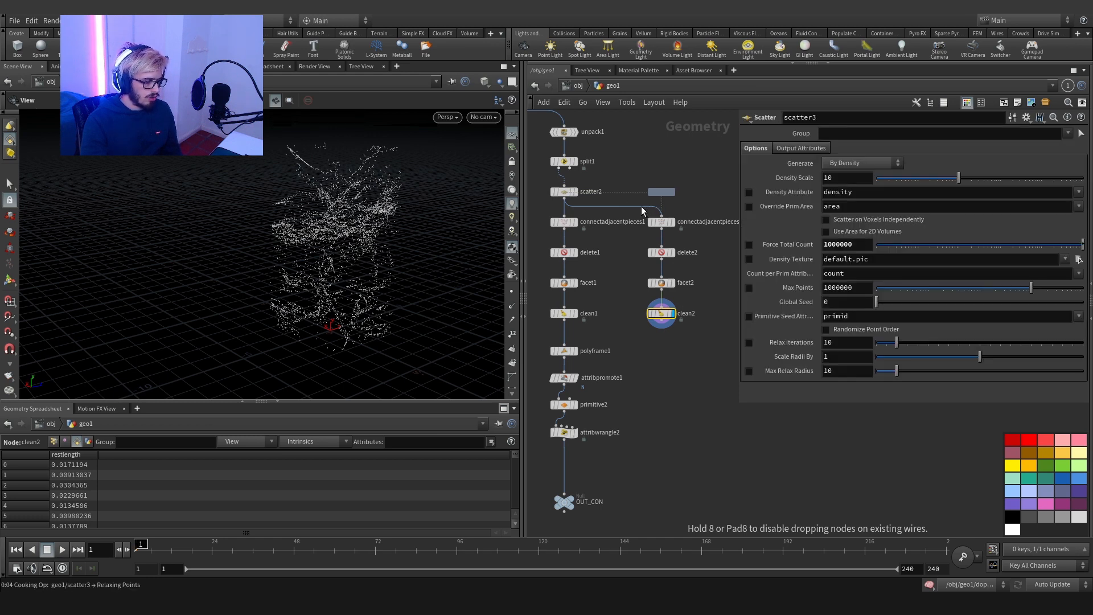
pyautogui.click(642, 206)
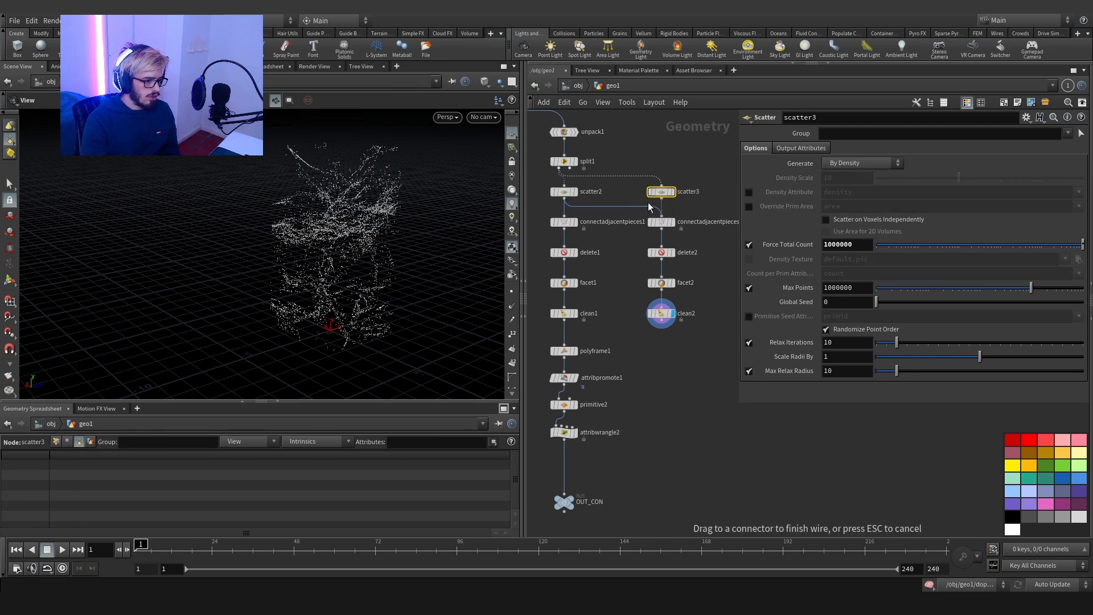
pyautogui.moveTo(648, 203); pyautogui.dragTo(637, 203)
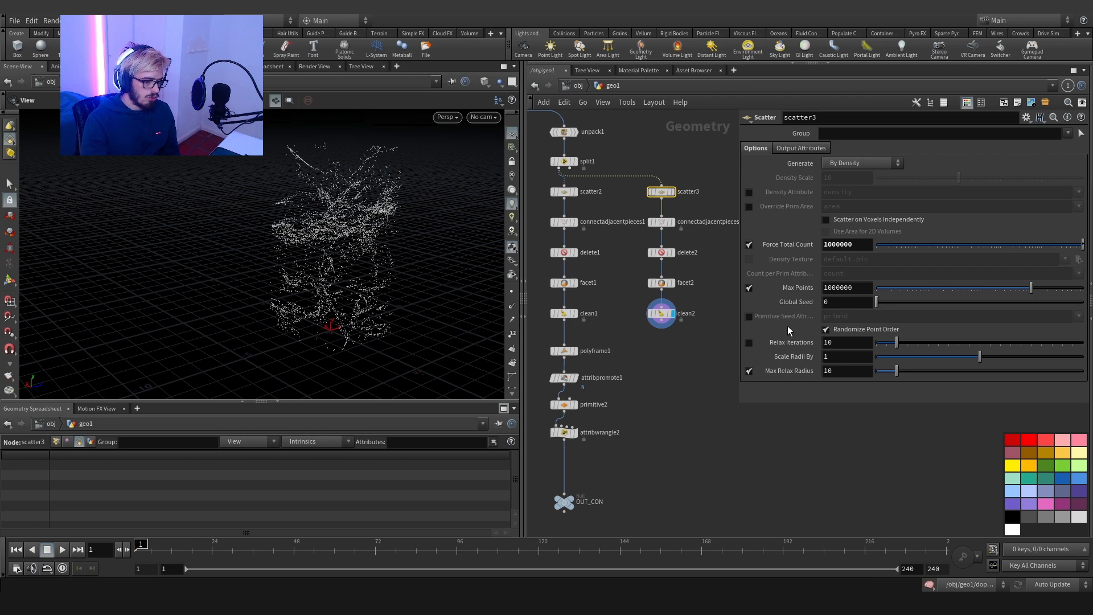
pyautogui.click(787, 343)
# Step: Add an Attribute Wrangle below clean2, wired to its output
pyautogui.scroll(-3, 689, 307)
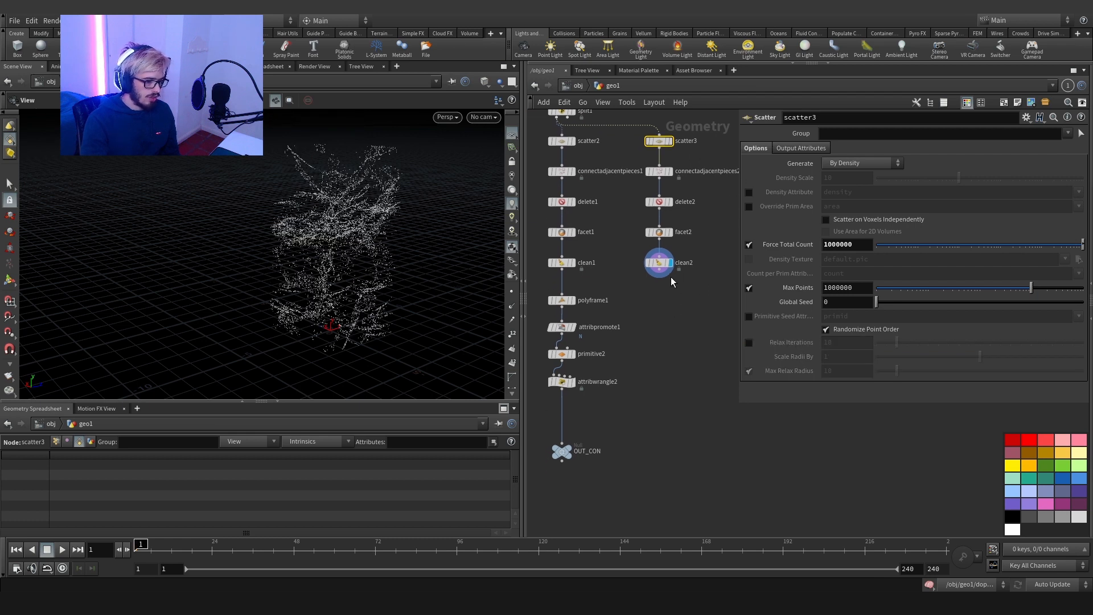
pyautogui.click(660, 270)
pyautogui.press('Tab')
pyautogui.write('wr')
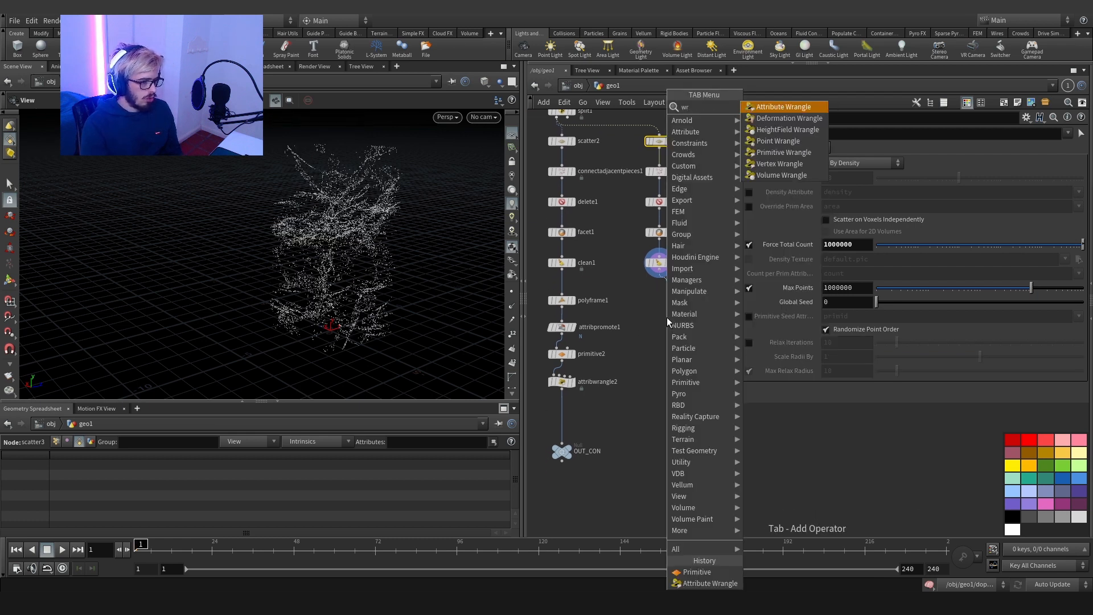
pyautogui.press('Return')
pyautogui.press('Return')
pyautogui.moveTo(667, 317); pyautogui.dragTo(660, 303)
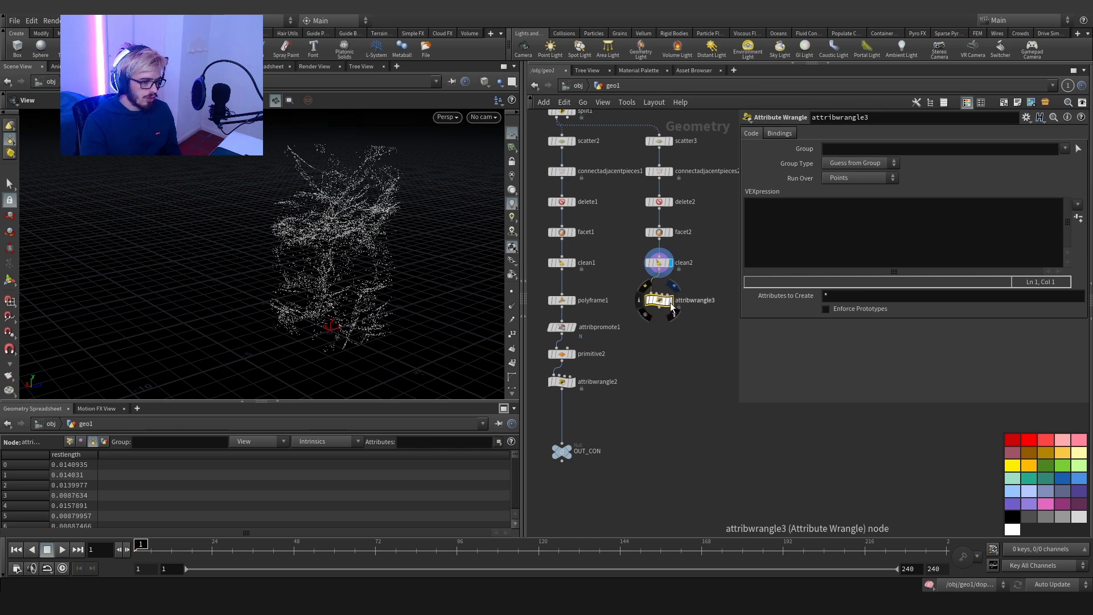
# Step: Write s@constraint_name='spring'; as the first line of attribwrangle3's VEXpression
pyautogui.click(856, 223)
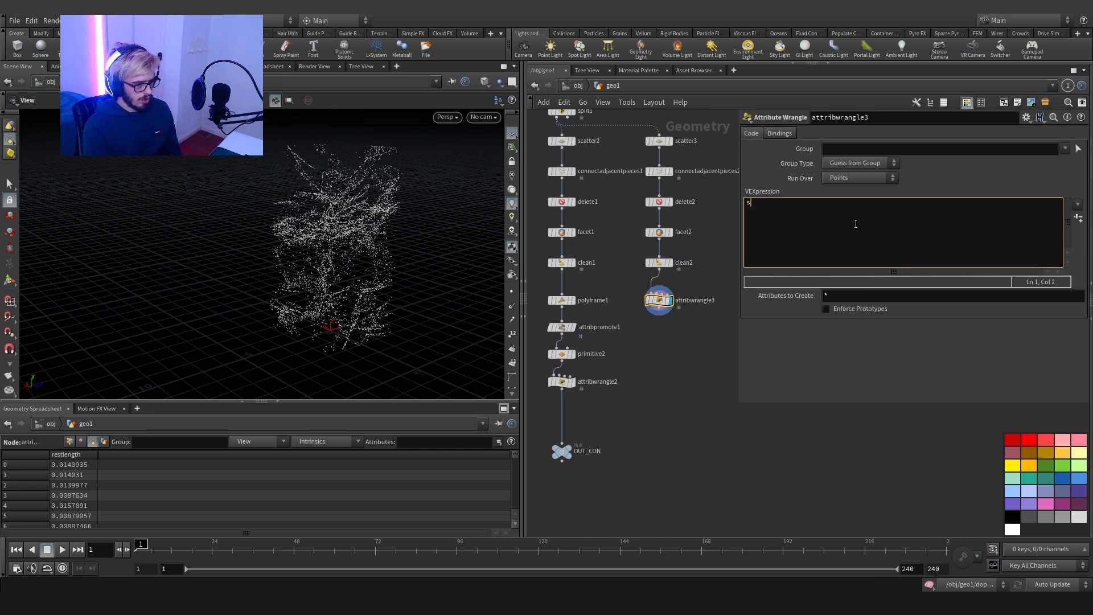
pyautogui.write('s@constraint')
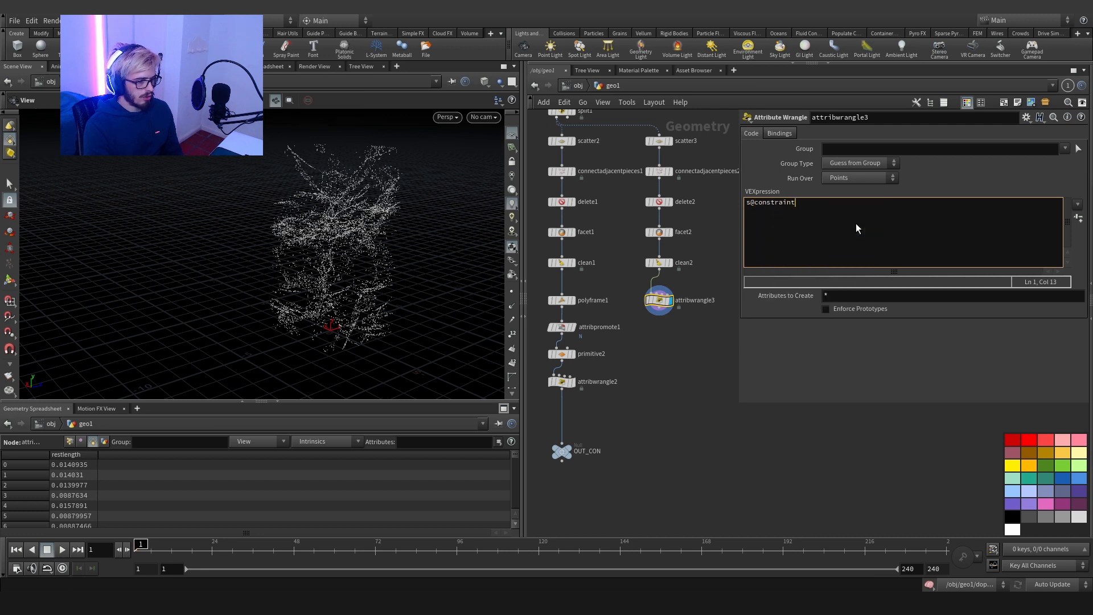
pyautogui.write('_name= ')
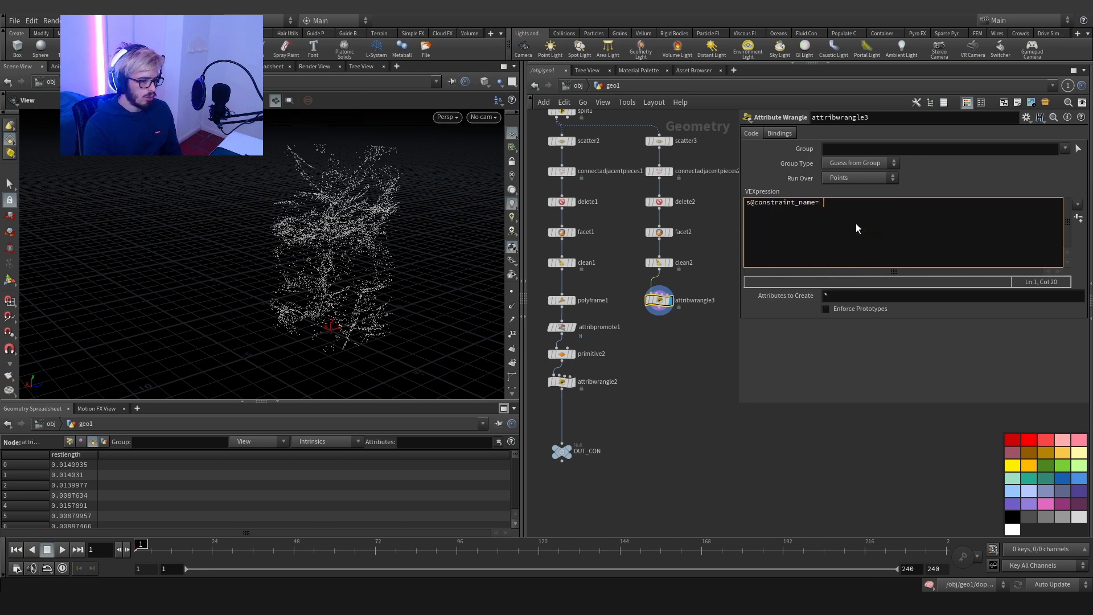
pyautogui.write("'")
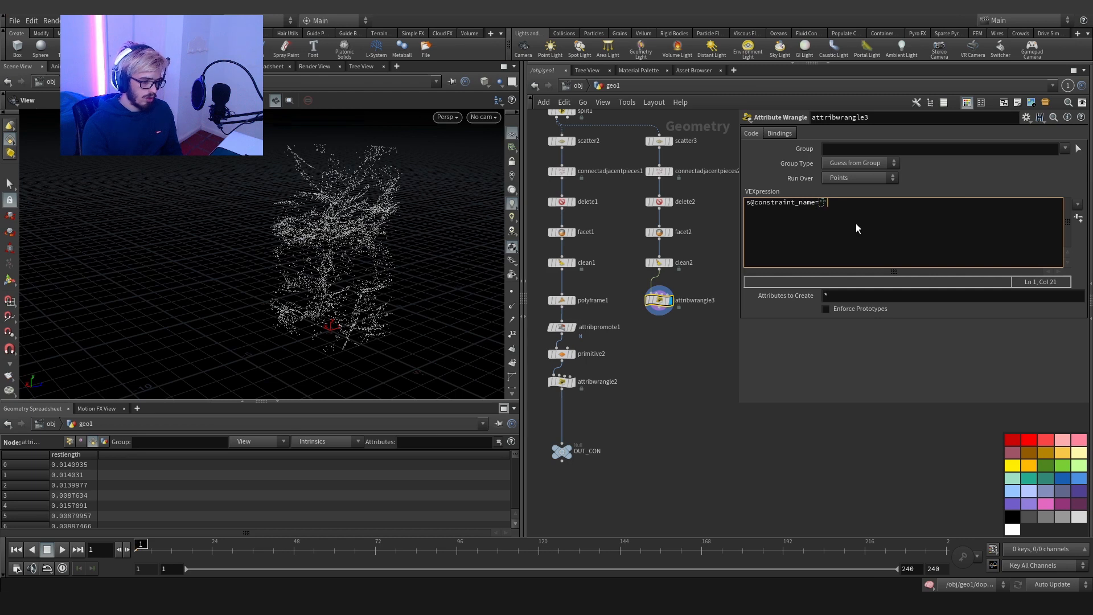
pyautogui.press('Left')
pyautogui.write('spring')
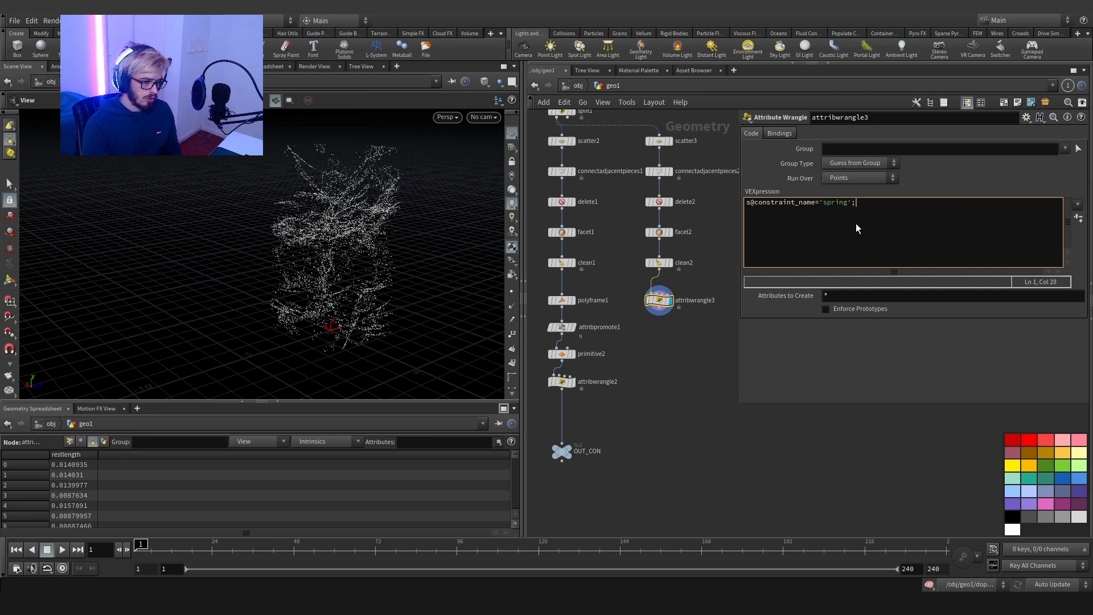
pyautogui.press('Return')
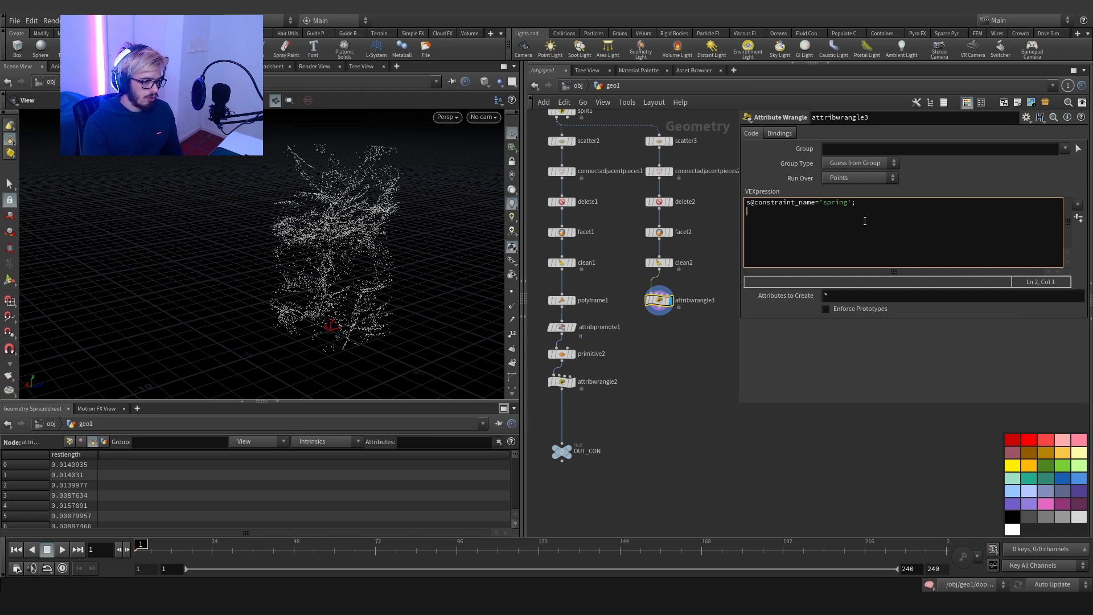
# Step: Add the lines s@constraint_type='all'; and f@strength=1; to attribwrangle3's VEXpression
pyautogui.write('s@constr')
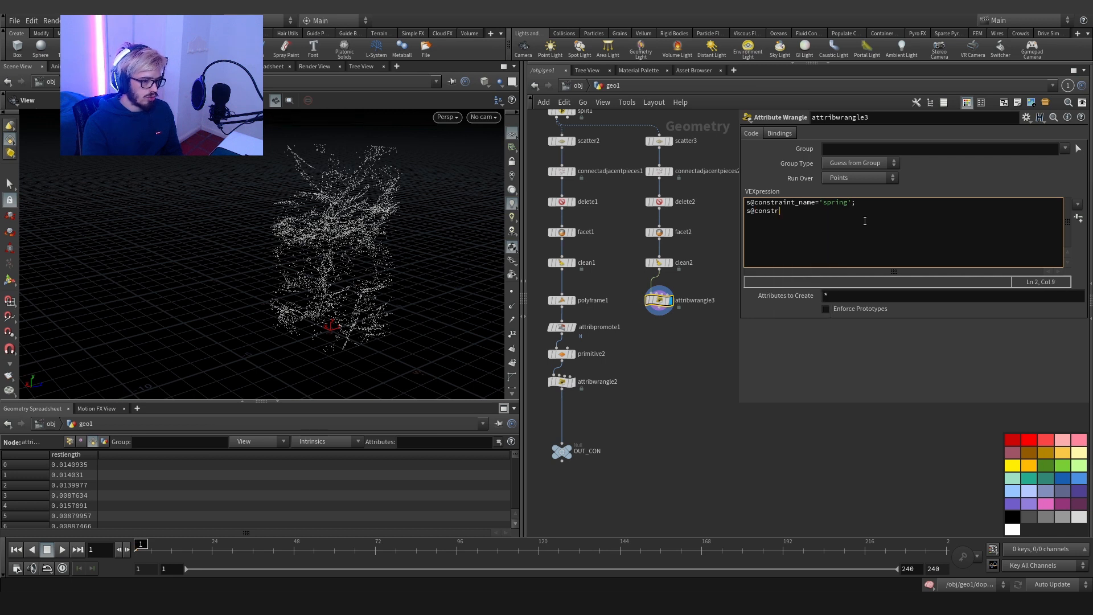
pyautogui.write("aint_type='")
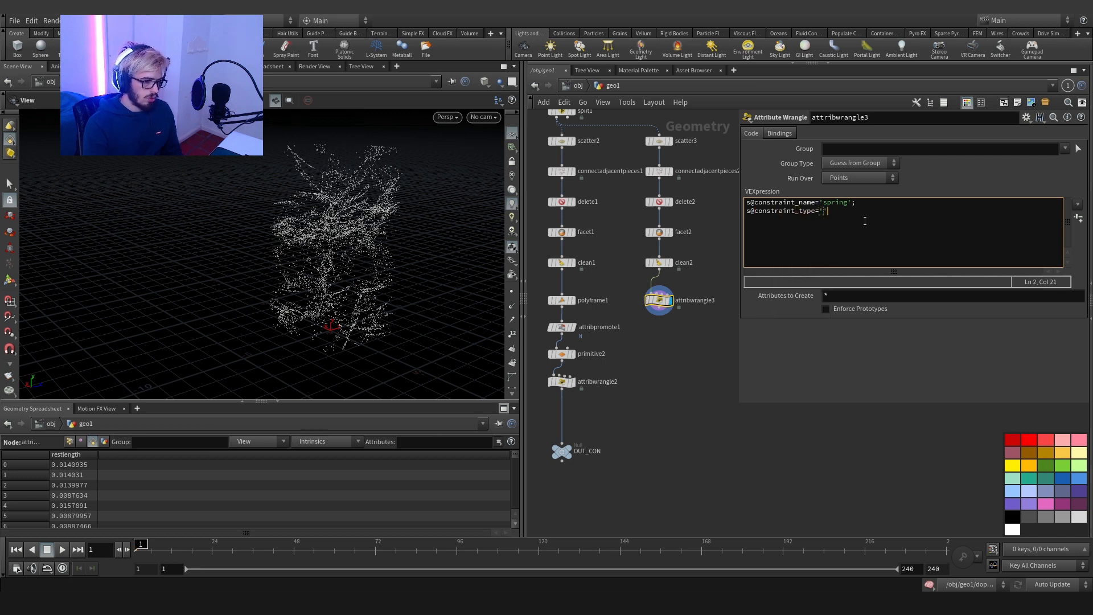
pyautogui.press('Left')
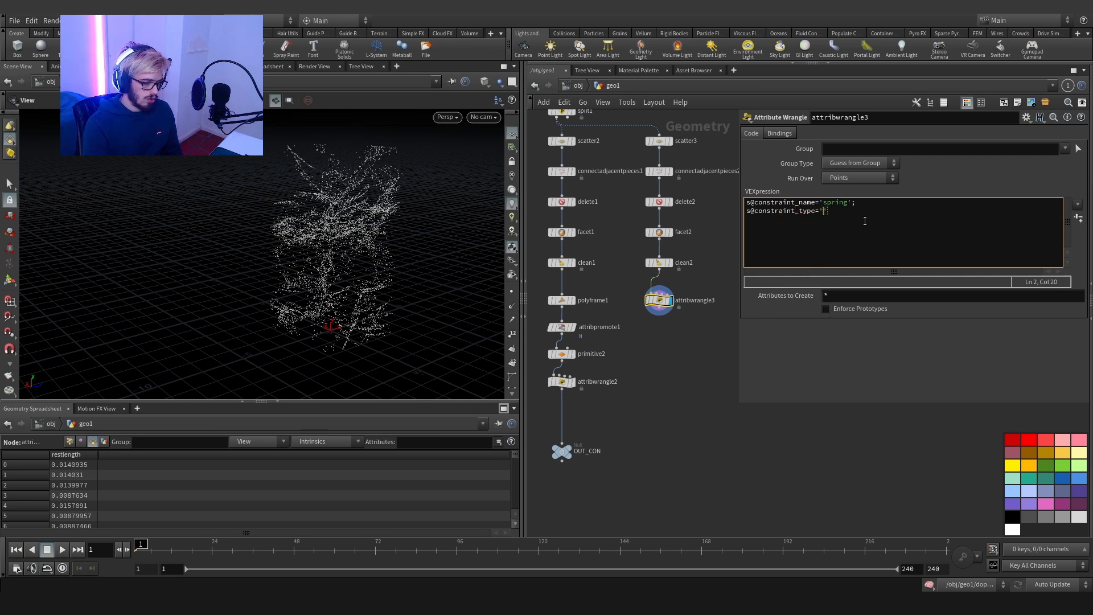
pyautogui.write('all')
pyautogui.press('Right')
pyautogui.write(';')
pyautogui.press('Return')
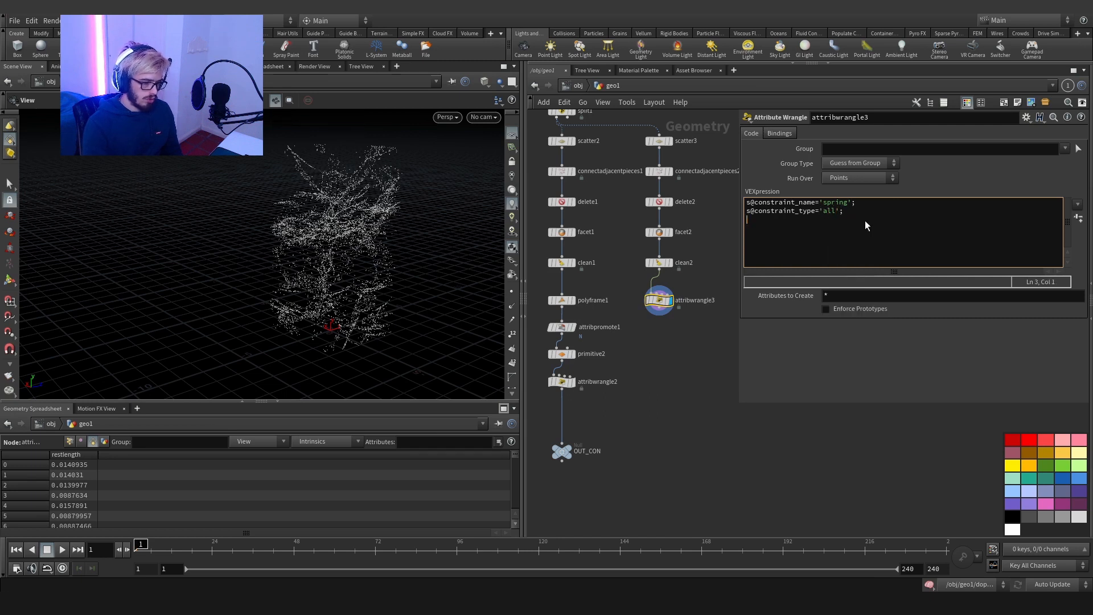
pyautogui.write('f@st')
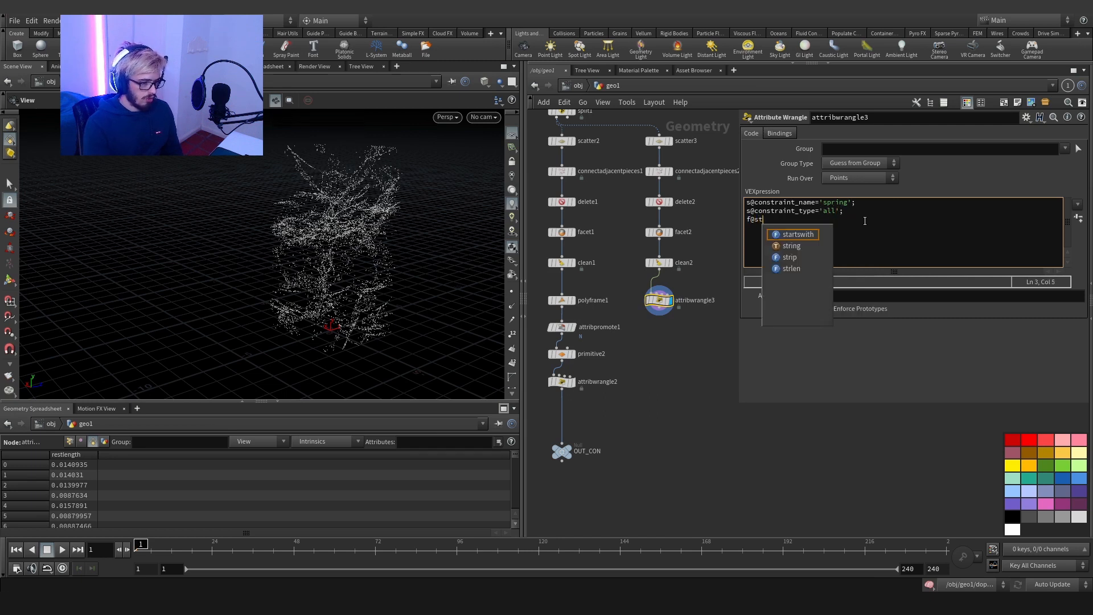
pyautogui.write('rength=1;')
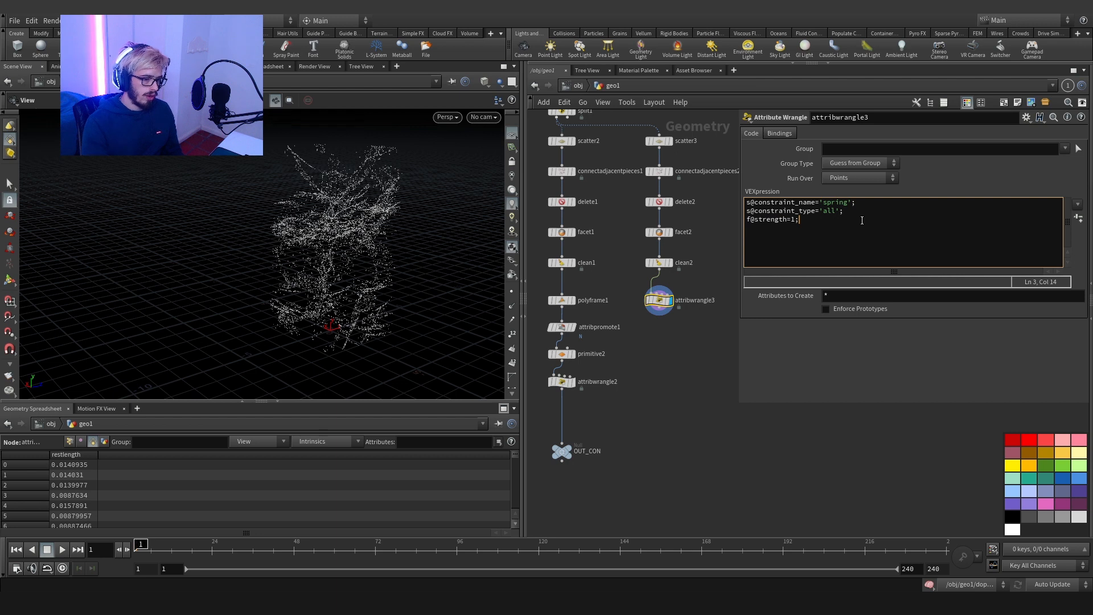
# Step: Add a Merge node below the two constraint branches, and connect both attribwrangle2 and attribwrangle3 to its input
pyautogui.click(659, 313)
pyautogui.press('Tab')
pyautogui.write('m')
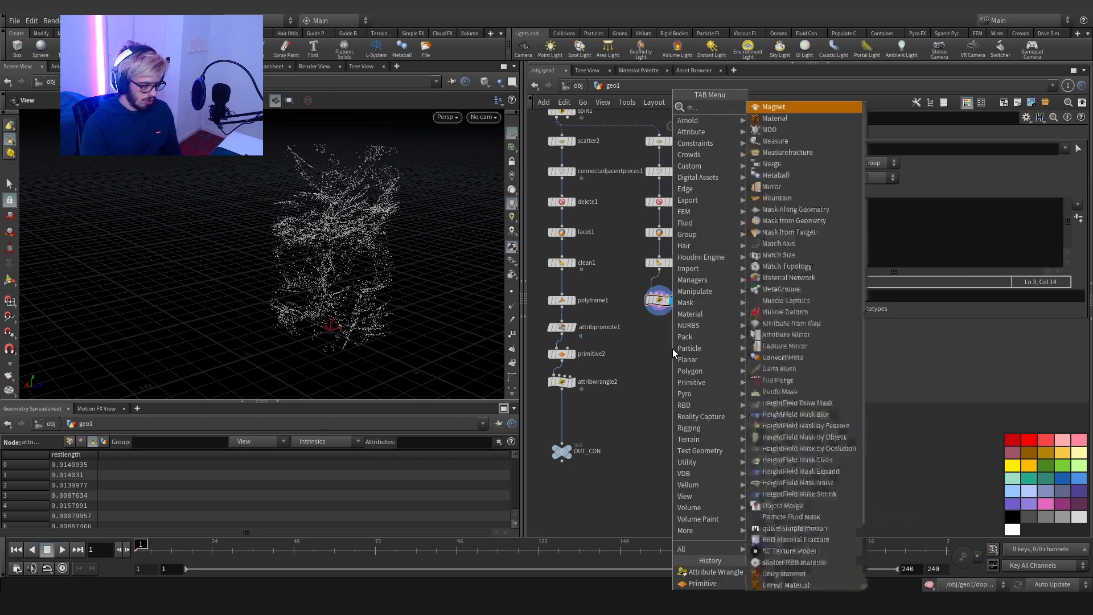
pyautogui.write('erge')
pyautogui.press('Return')
pyautogui.click(624, 434)
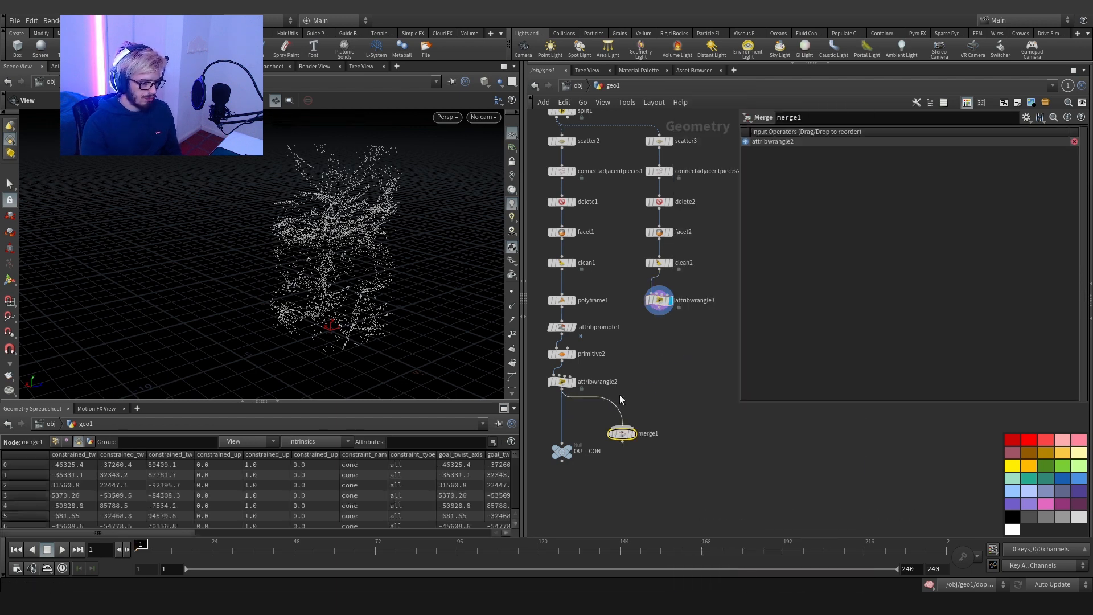
pyautogui.click(659, 309)
pyautogui.click(624, 427)
# Step: Wire merge1 into OUT_CON in place of attribwrangle2, and place OUT_CON directly below merge1
pyautogui.click(623, 442)
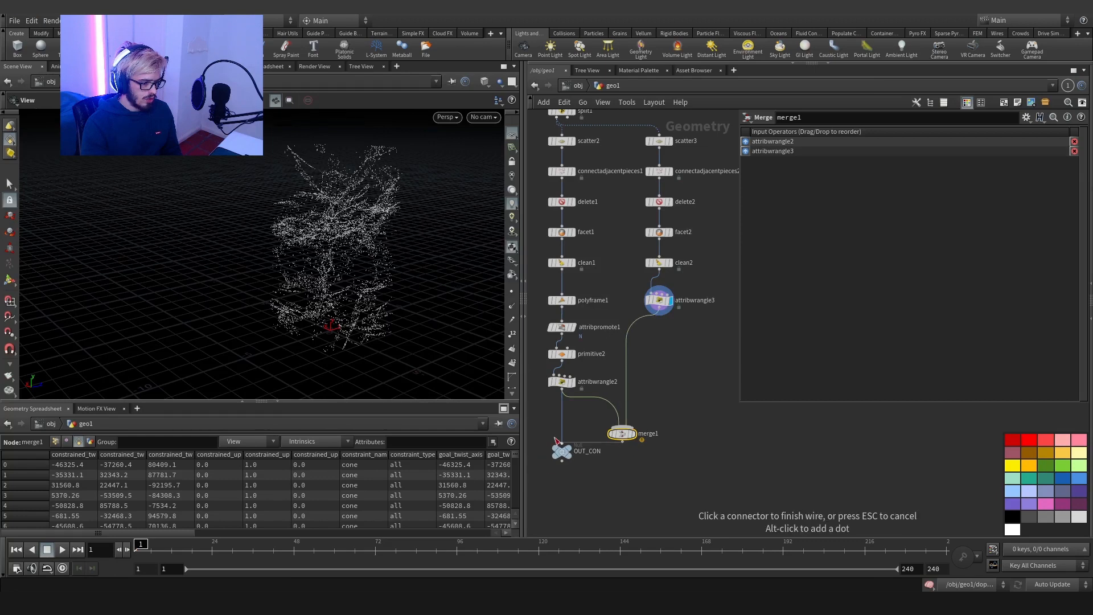
pyautogui.click(563, 444)
pyautogui.moveTo(569, 461); pyautogui.dragTo(630, 478)
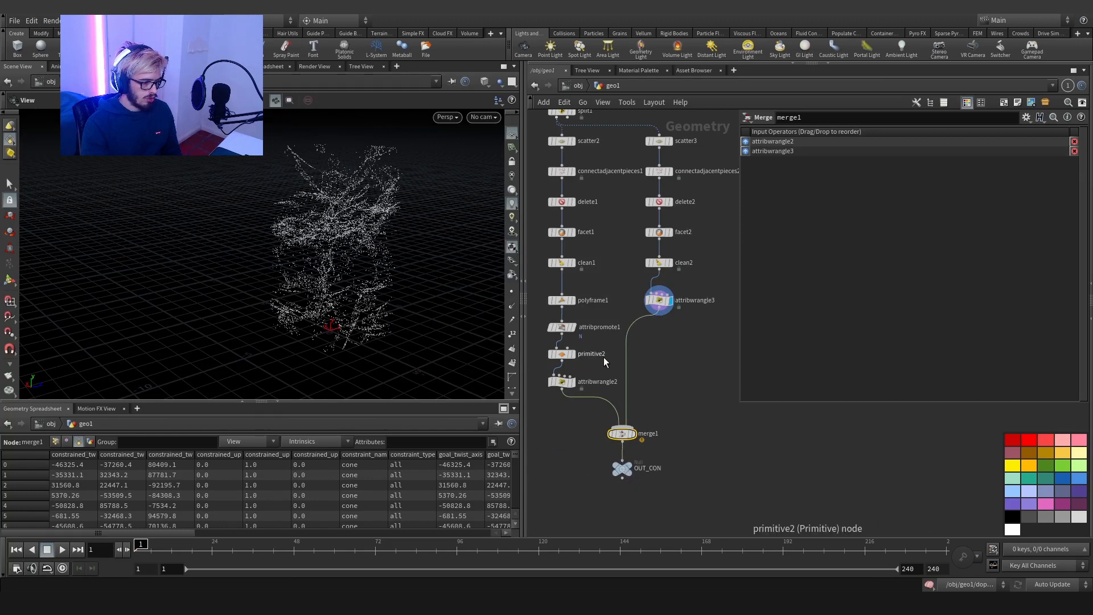
# Step: Set attribwrangle3 to run over Primitives
pyautogui.click(602, 356)
pyautogui.moveTo(692, 336); pyautogui.dragTo(653, 260)
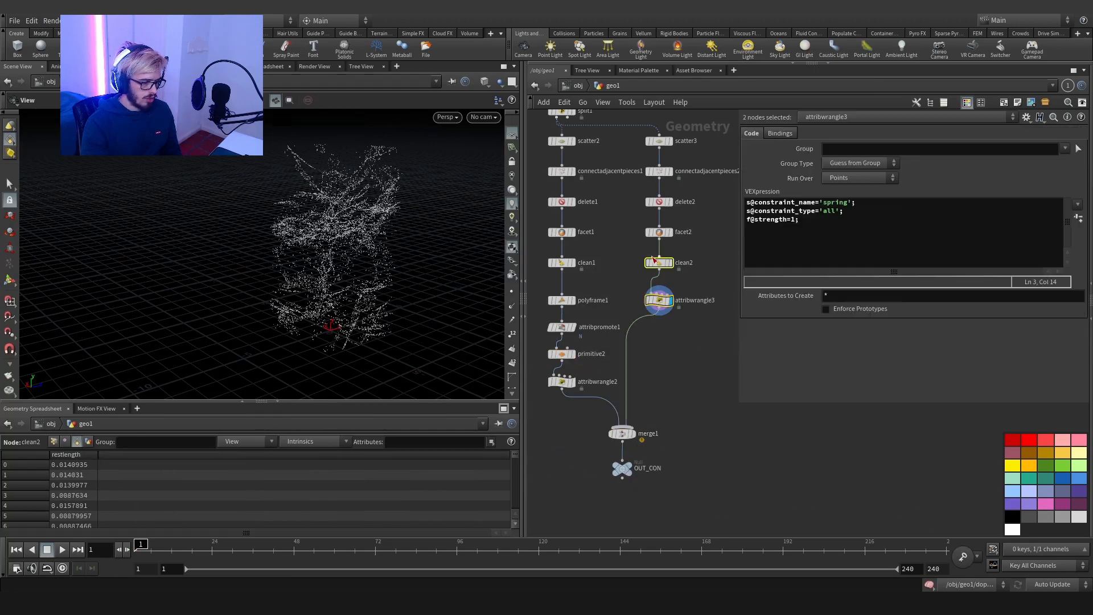
pyautogui.click(713, 338)
pyautogui.click(859, 177)
pyautogui.click(849, 204)
# Step: In dopnet1, insert a Merge between cone and constraintnetwork1, and wire a new Spring Constraint Relationship into it
pyautogui.moveTo(682, 394); pyautogui.dragTo(681, 379, button='middle')
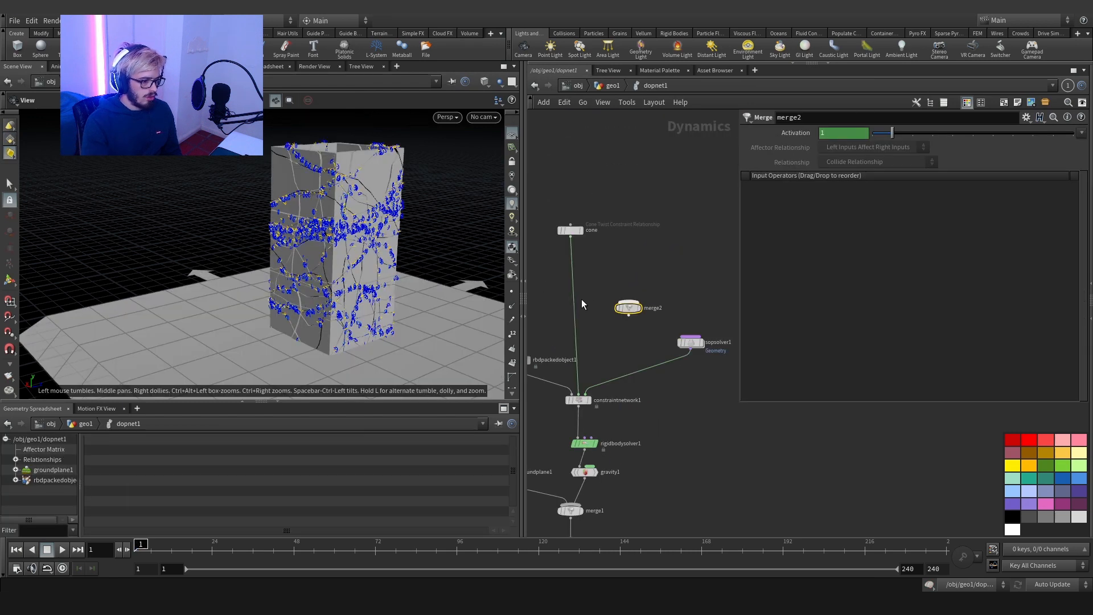
pyautogui.moveTo(629, 307); pyautogui.dragTo(596, 301)
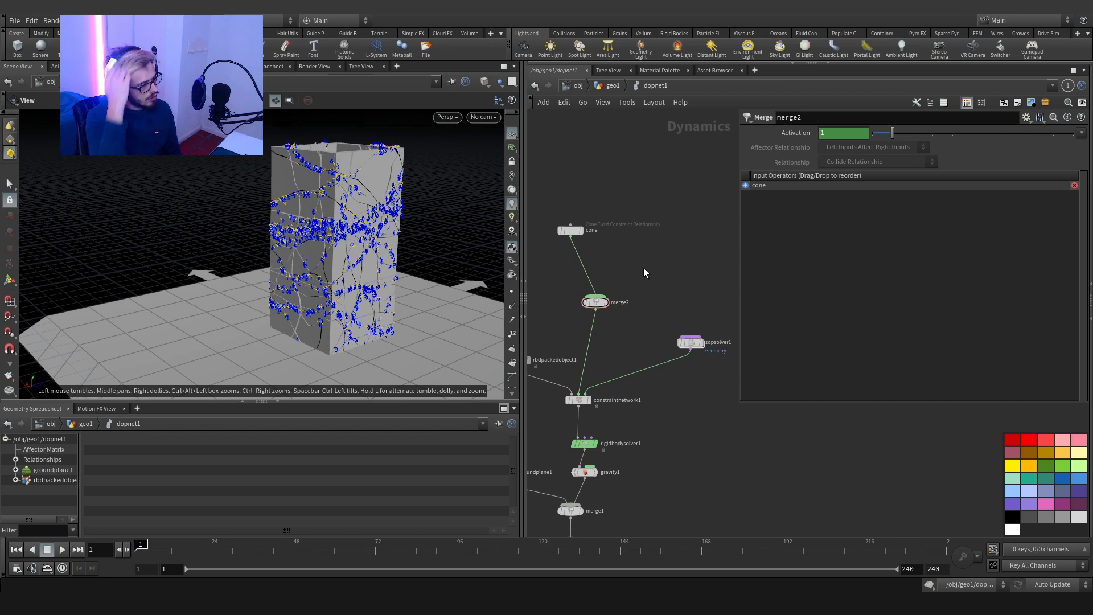
pyautogui.press('Tab')
pyautogui.write('spring')
pyautogui.press('Return')
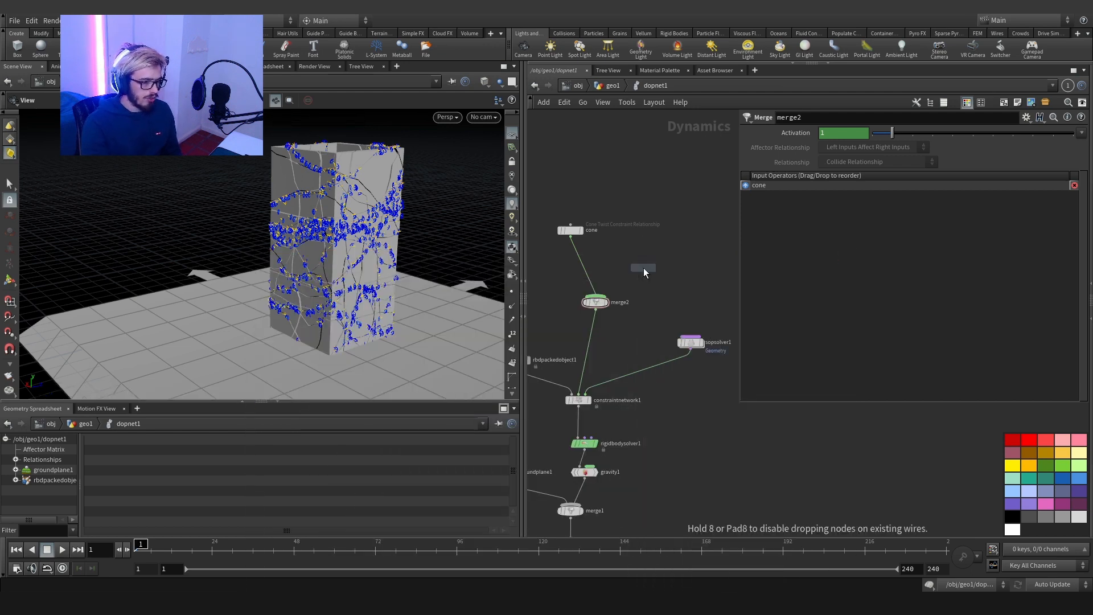
pyautogui.click(686, 239)
pyautogui.moveTo(676, 235); pyautogui.dragTo(602, 300)
# Step: Set the Spring Constraint Relationship's Data Name to $OS and rename the node spring
pyautogui.write('$OS')
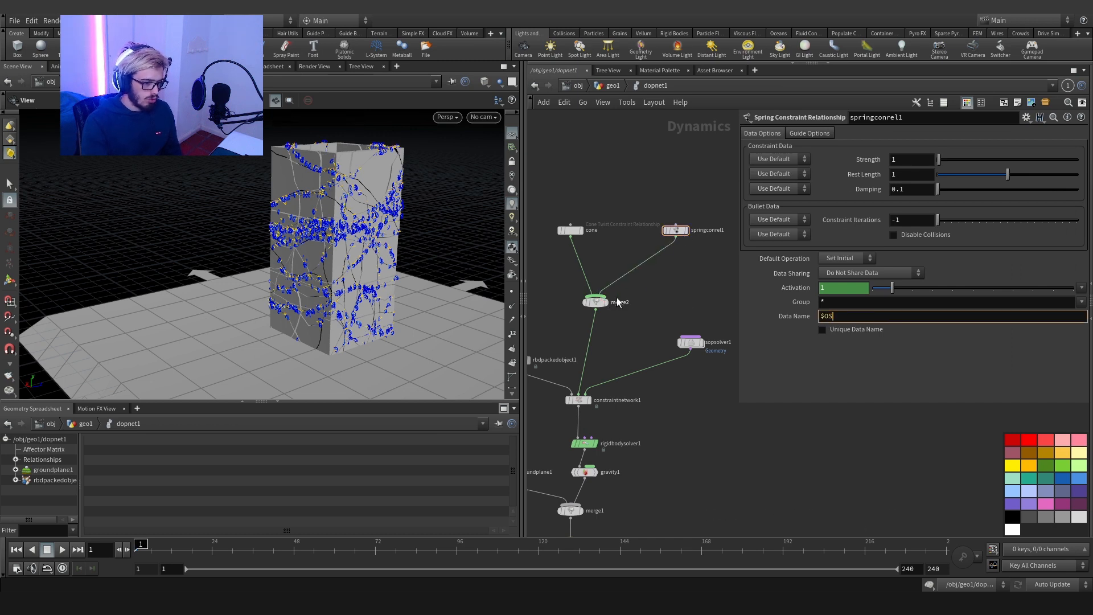
pyautogui.press('Return')
pyautogui.doubleClick(729, 231)
pyautogui.write('spring')
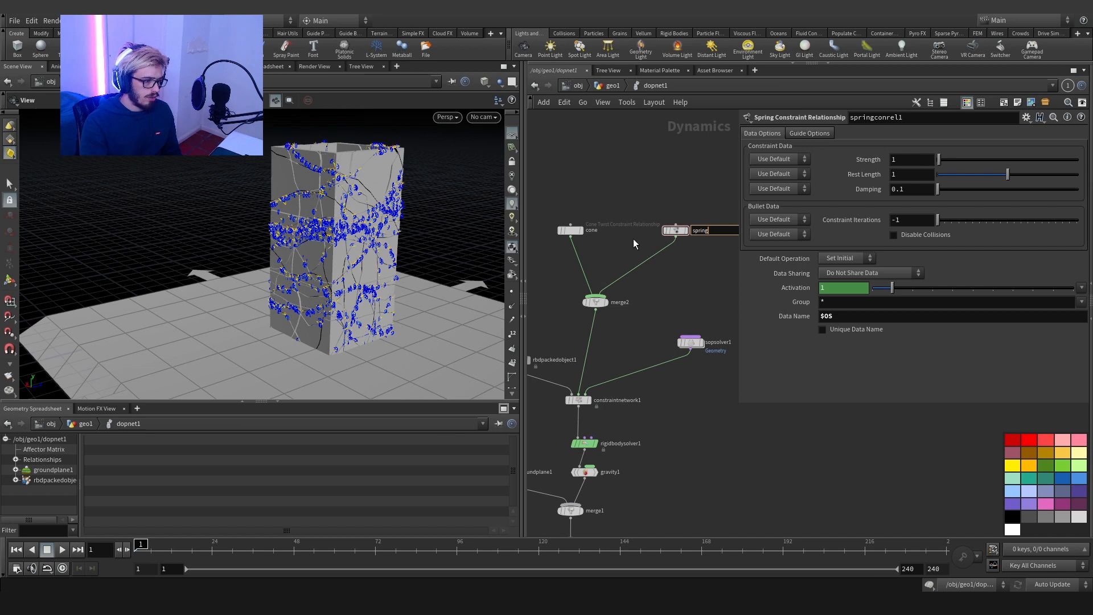
pyautogui.press('Return')
pyautogui.click(676, 231)
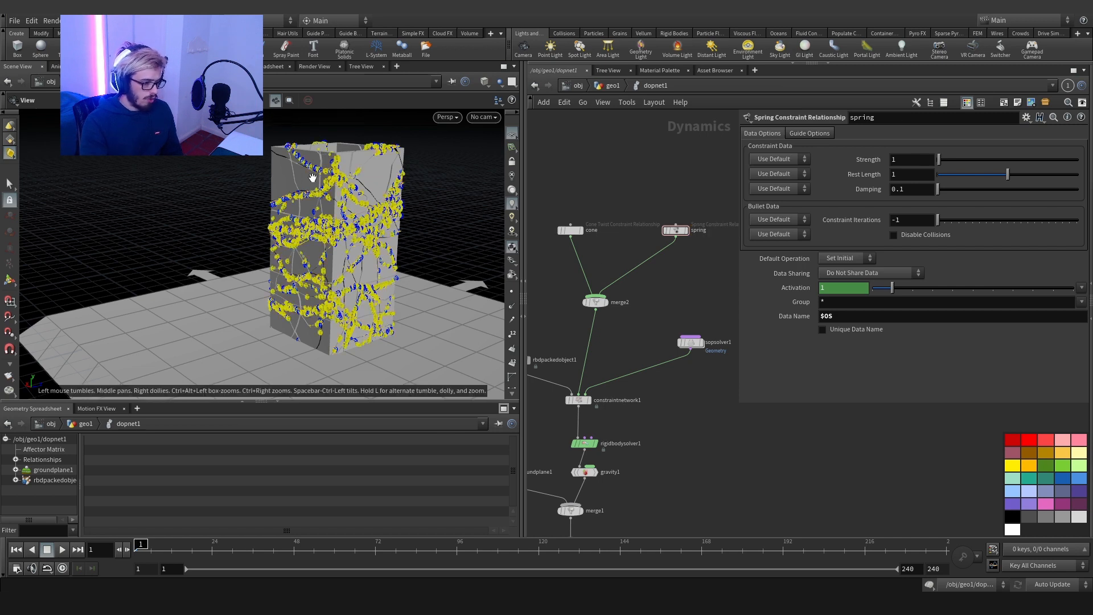
# Step: Set the spring node's guide radius to 0, and cut the wire from cone to merge2
pyautogui.click(815, 137)
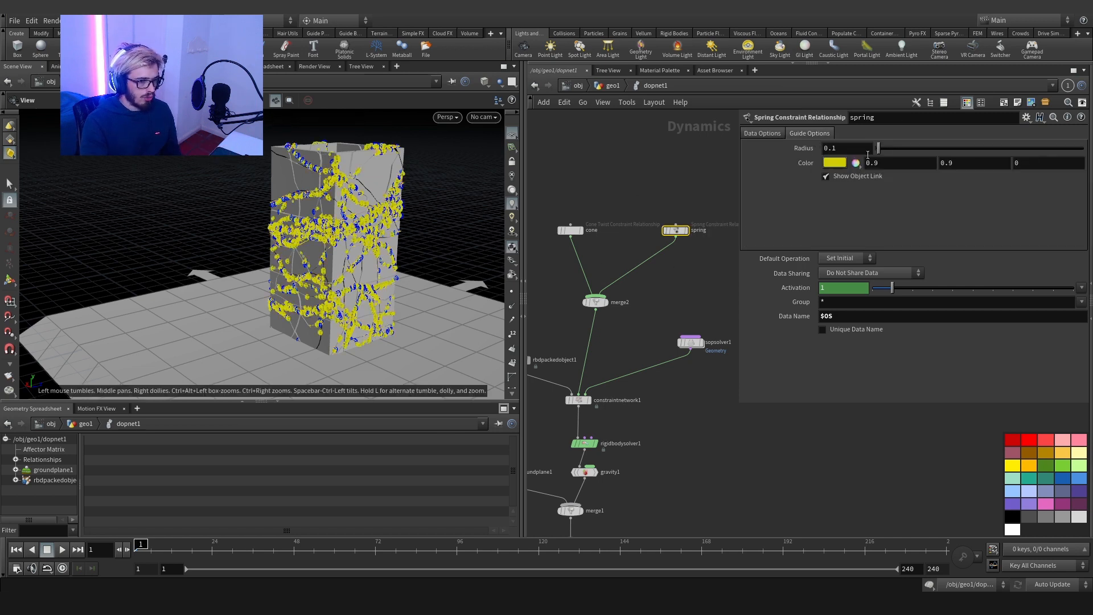
pyautogui.moveTo(878, 150); pyautogui.dragTo(830, 152)
pyautogui.press('y')
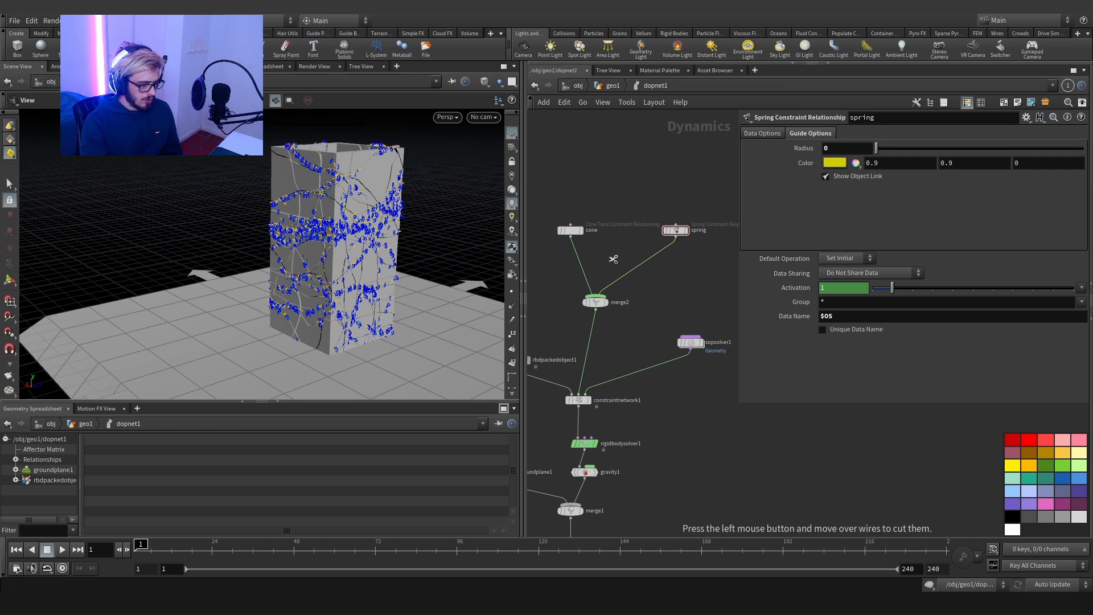
pyautogui.moveTo(612, 257); pyautogui.dragTo(569, 268)
# Step: Set the spring node's Strength to 100
pyautogui.click(764, 132)
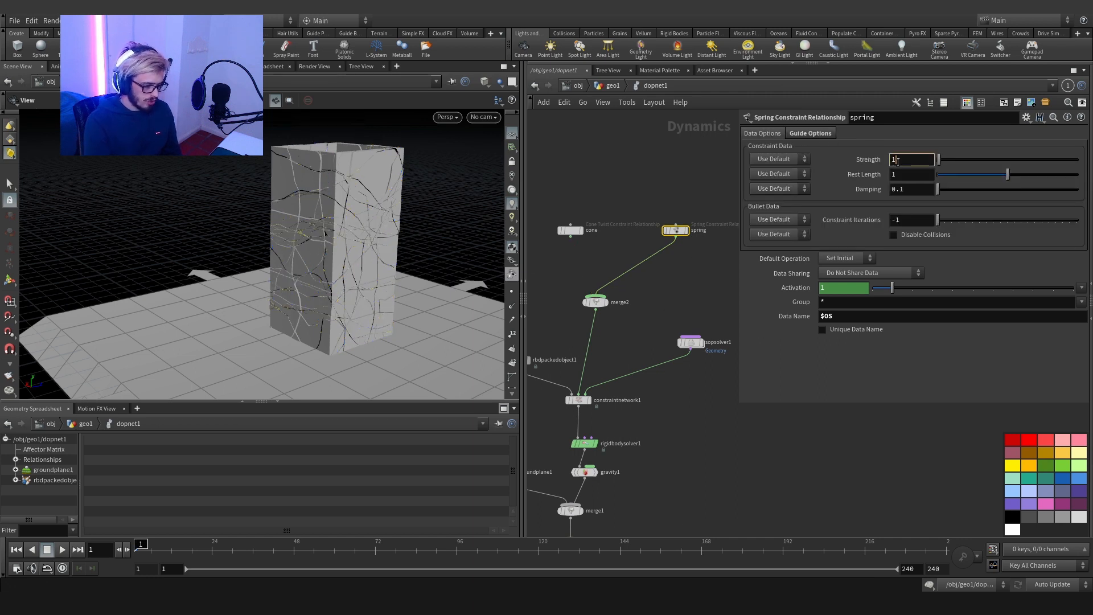
pyautogui.press('Up')
pyautogui.write('00')
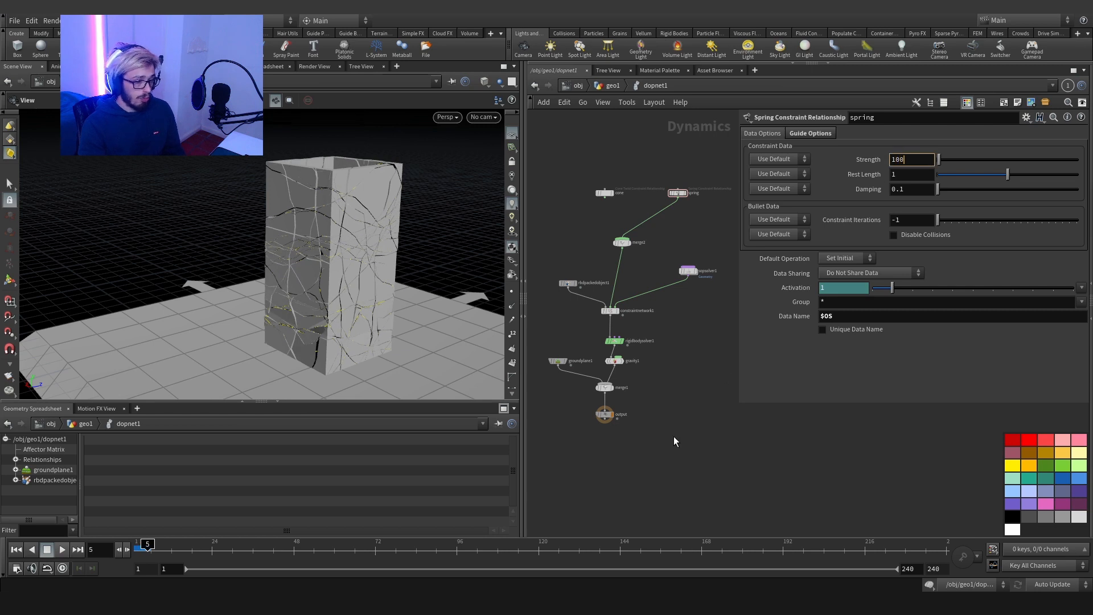
pyautogui.press('Return')
# Step: Play the simulation from the first frame to check how the spring constraints behave, and return to frame 1
pyautogui.hotkey('ctrl', 'Up')
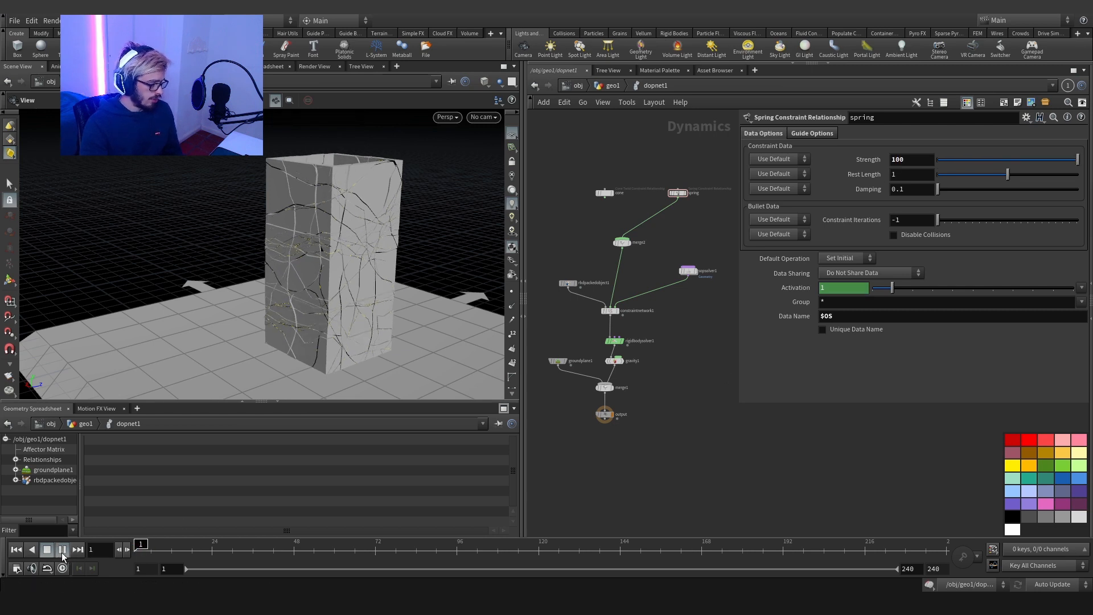
pyautogui.click(61, 552)
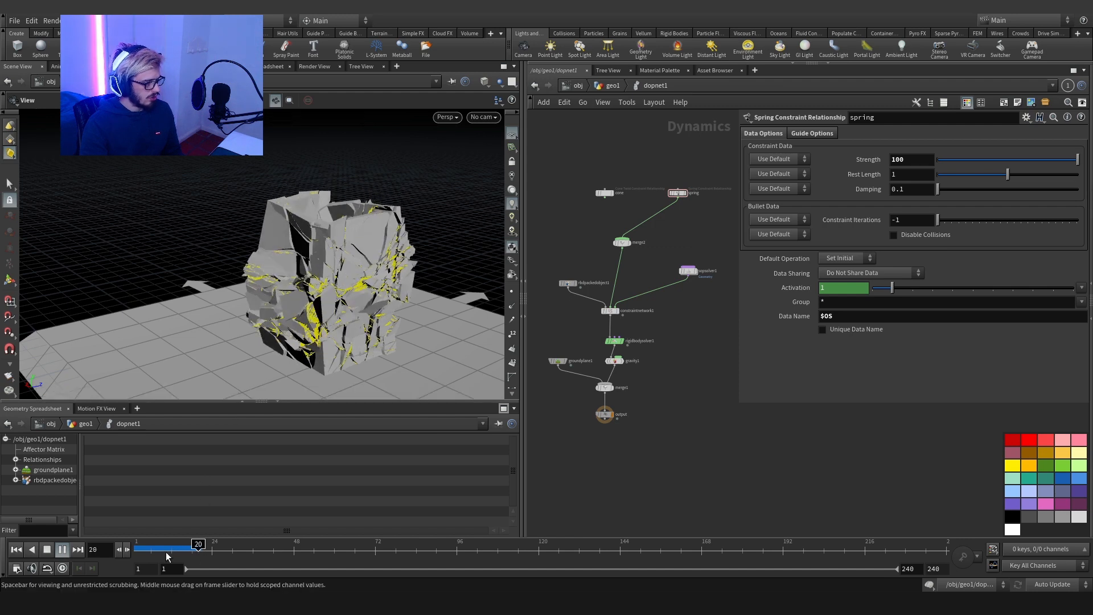
pyautogui.click(138, 550)
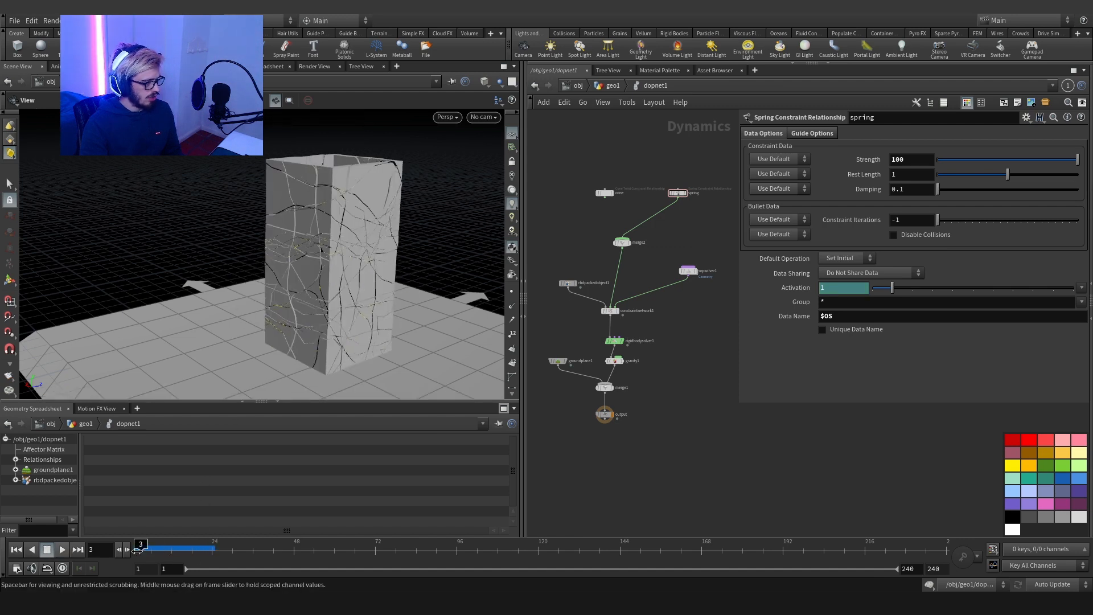
pyautogui.moveTo(136, 550)
pyautogui.mouseDown()
pyautogui.moveTo(213, 550)
pyautogui.moveTo(140, 550)
pyautogui.mouseUp()
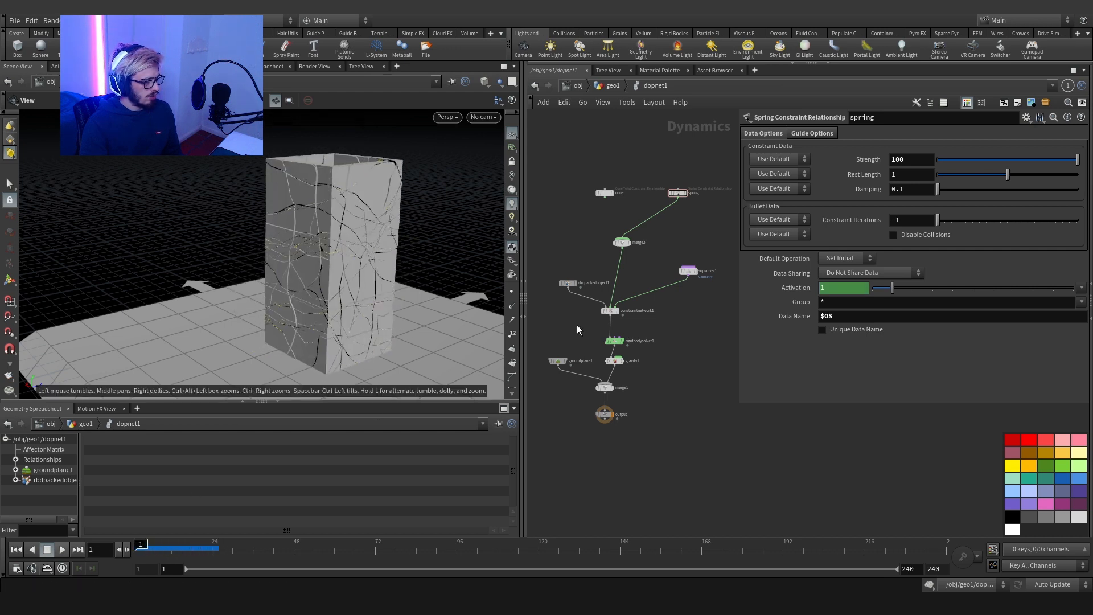
# Step: Set the spring node's Strength to 10000, replay the simulation, and rewind it to the first frame
pyautogui.click(914, 161)
pyautogui.write('00')
pyautogui.press('Return')
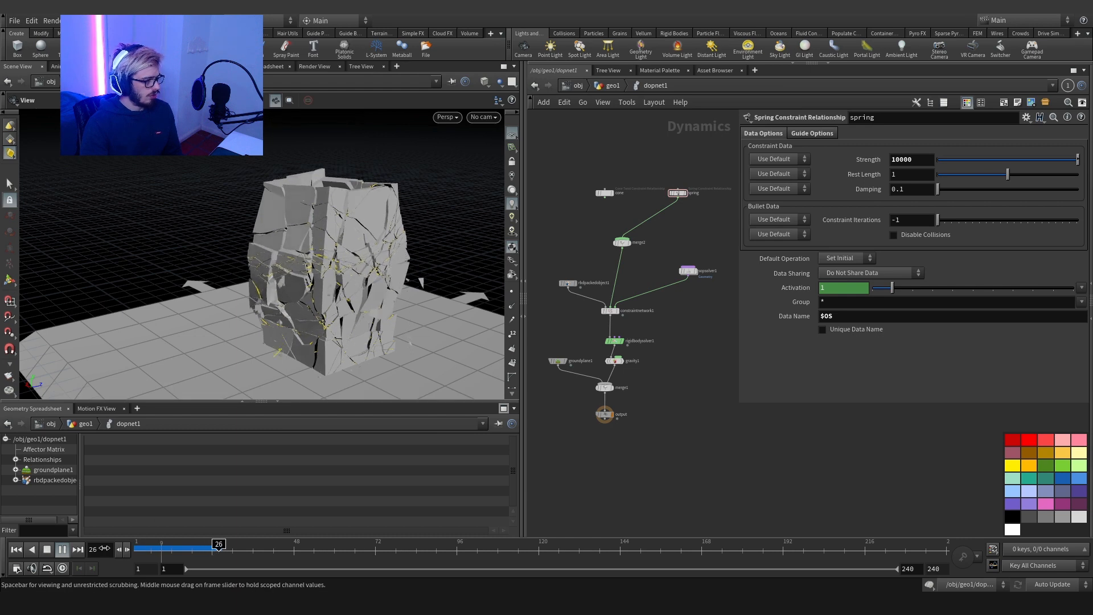
pyautogui.click(16, 549)
# Step: Inside sopsolver1, duplicate attribwrangle1 below itself and wire attribwrangle1's output into the copy
pyautogui.doubleClick(689, 274)
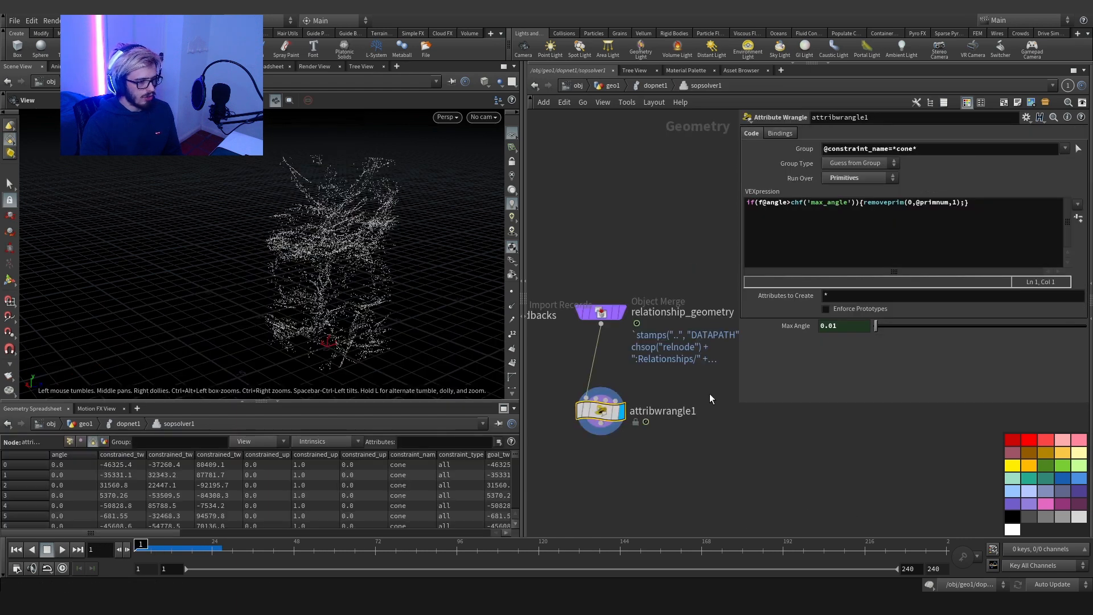
pyautogui.moveTo(709, 394); pyautogui.dragTo(685, 307, button='middle')
pyautogui.keyDown('alt'); pyautogui.moveTo(577, 320); pyautogui.dragTo(576, 412); pyautogui.keyUp('alt')
pyautogui.click(576, 335)
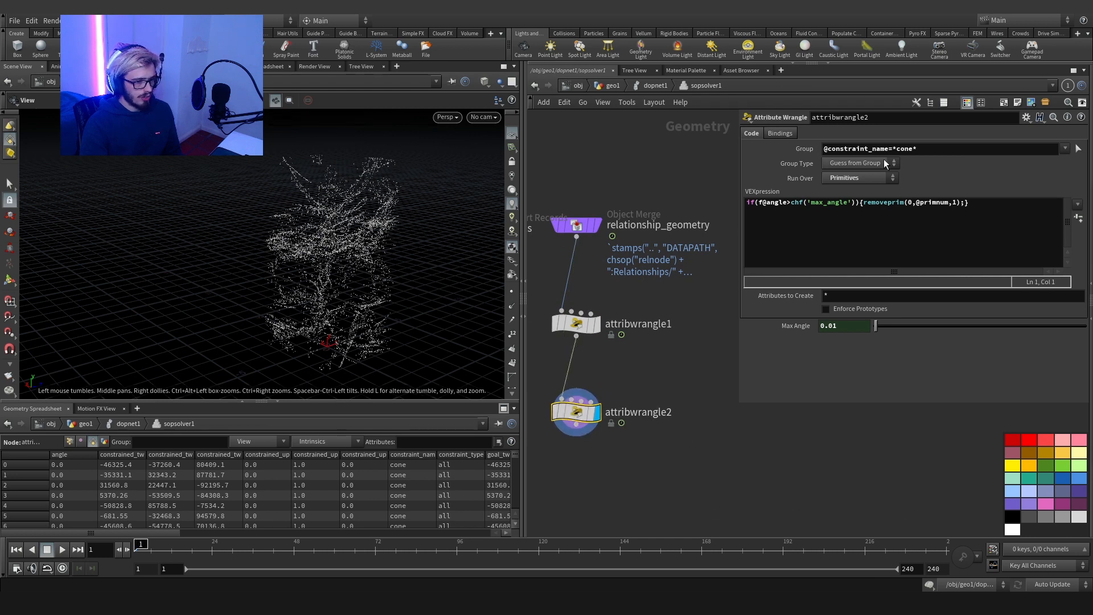
pyautogui.doubleClick(904, 149)
pyautogui.write('sp')
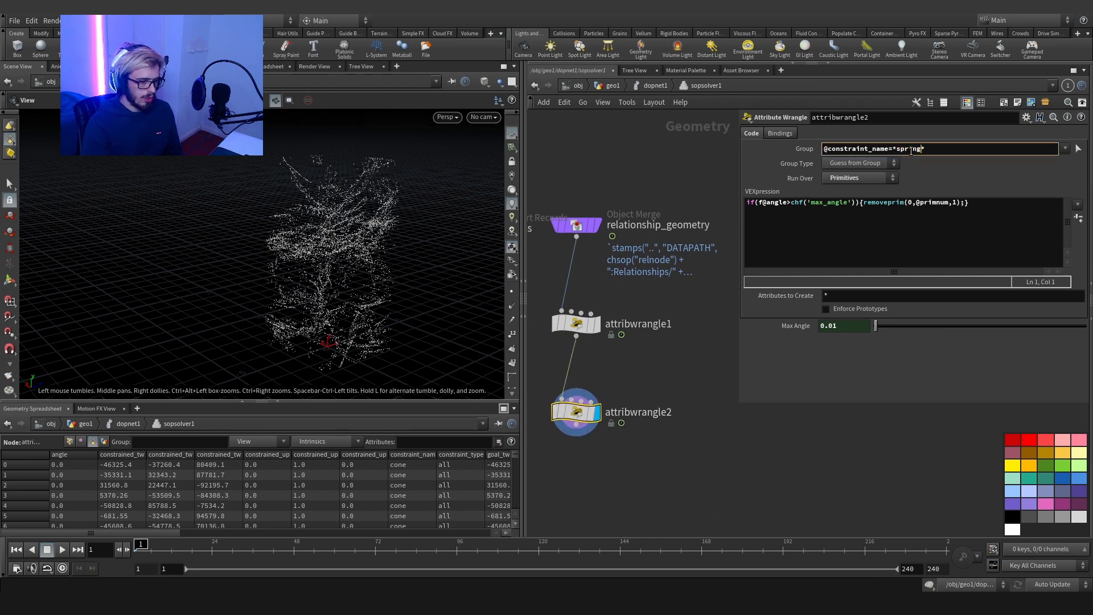
pyautogui.write('ring')
# Step: Replace the angle attribute with f@distannce in the if condition of attribwrangle2's VEXpression
pyautogui.click(942, 202)
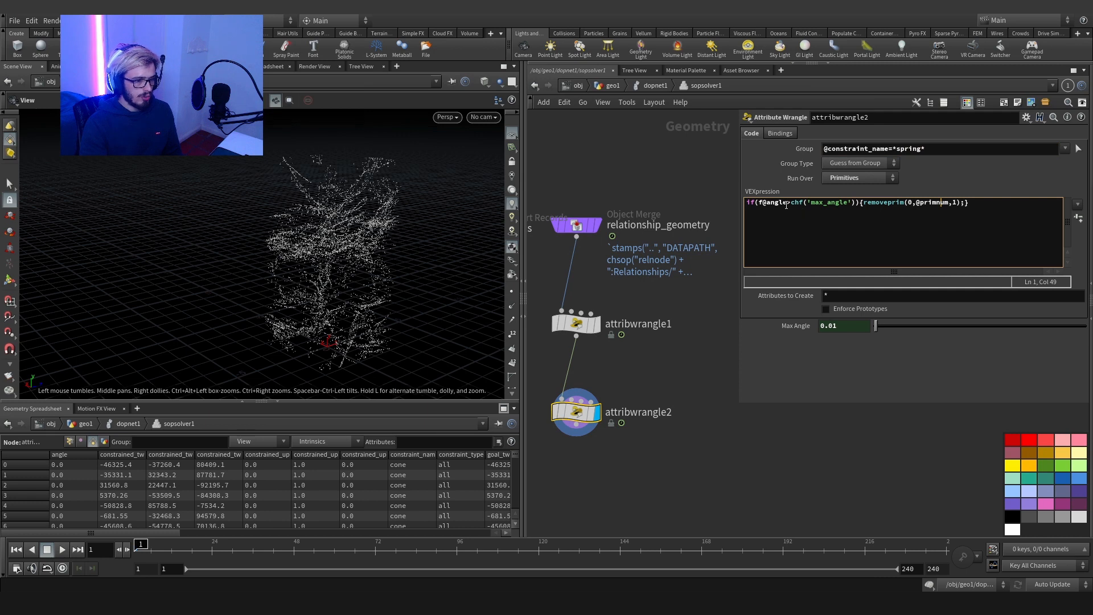
pyautogui.moveTo(786, 205); pyautogui.dragTo(775, 207)
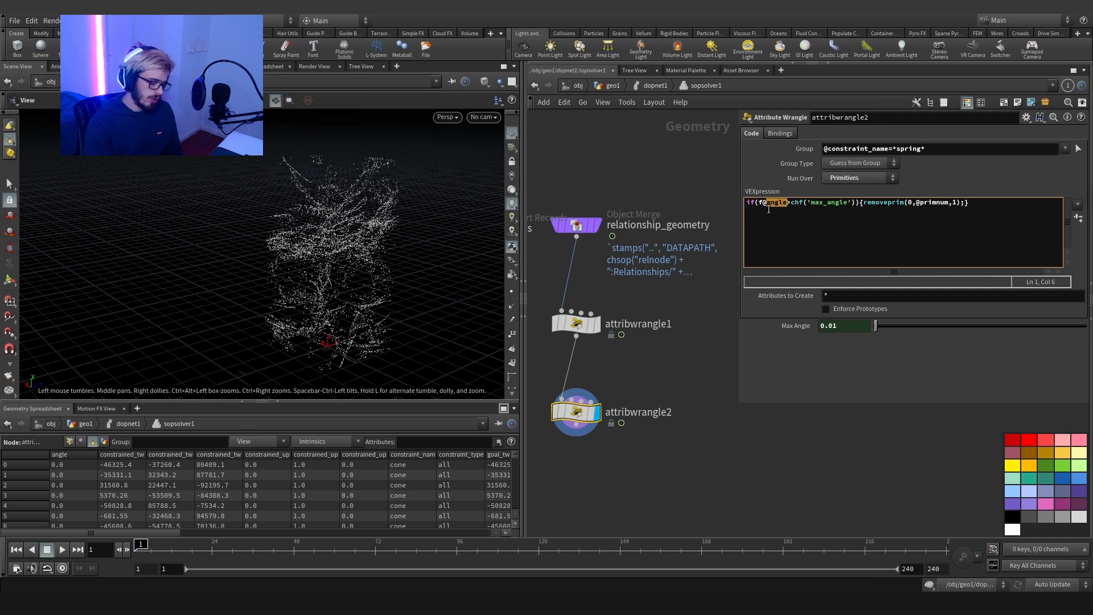
pyautogui.write('distanbce')
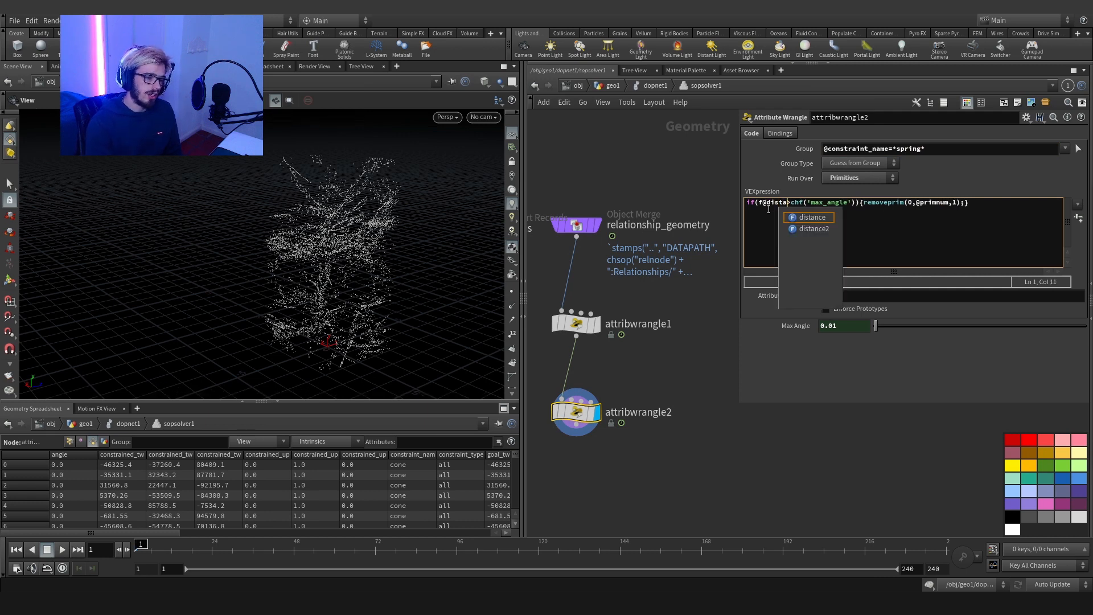
pyautogui.press('BackSpace')
pyautogui.press('BackSpace')
pyautogui.press('BackSpace')
pyautogui.write('nce')
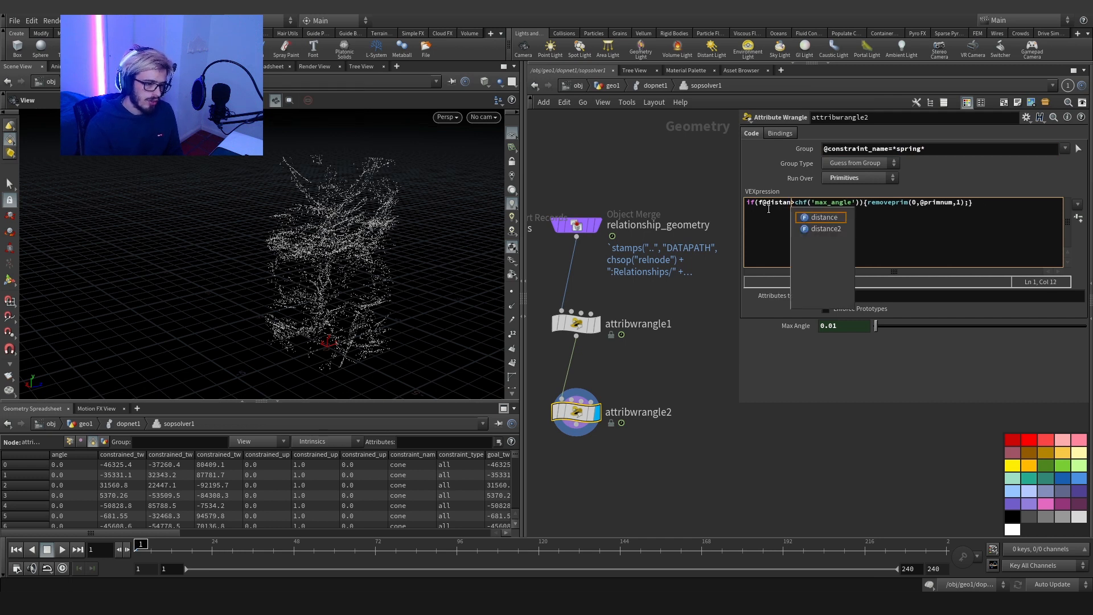
pyautogui.press('Delete')
pyautogui.press('Delete')
pyautogui.press('Delete')
pyautogui.press('Delete')
pyautogui.press('Delete')
pyautogui.press('Delete')
pyautogui.press('Delete')
pyautogui.press('Delete')
pyautogui.press('Delete')
pyautogui.press('Delete')
pyautogui.press('Delete')
pyautogui.press('Delete')
pyautogui.press('Delete')
pyautogui.press('Delete')
pyautogui.press('Delete')
pyautogui.press('Delete')
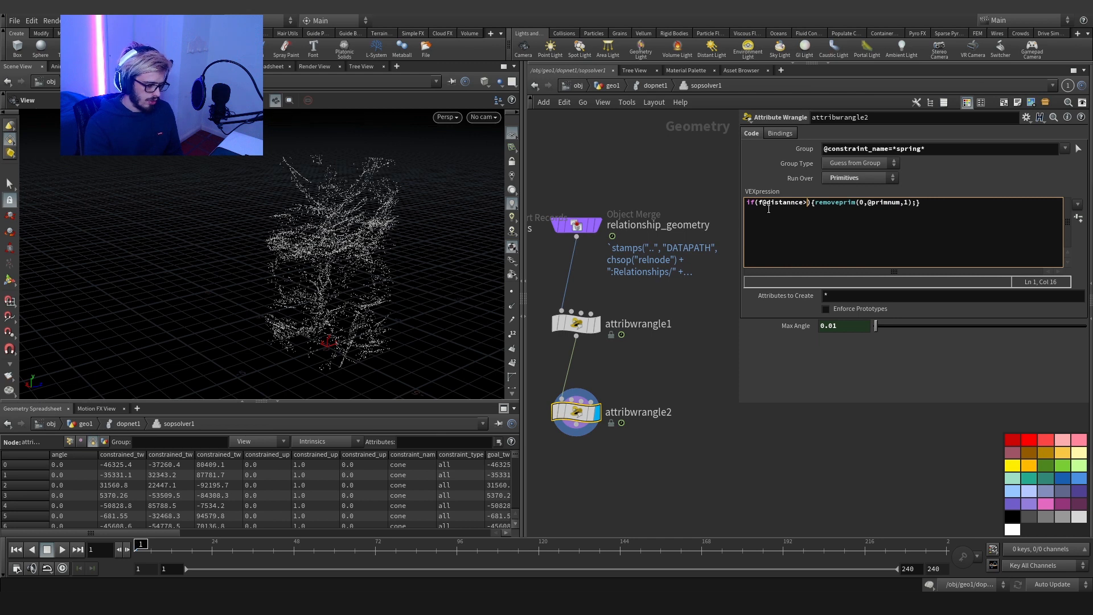
pyautogui.write('$')
pyautogui.write('restlength')
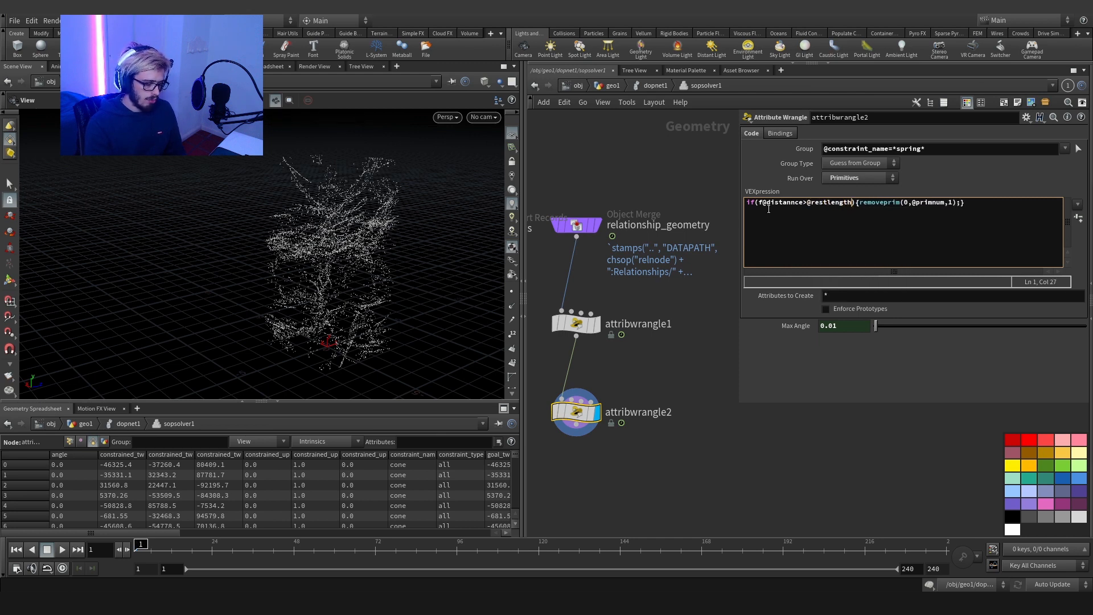
pyautogui.write('*chf()')
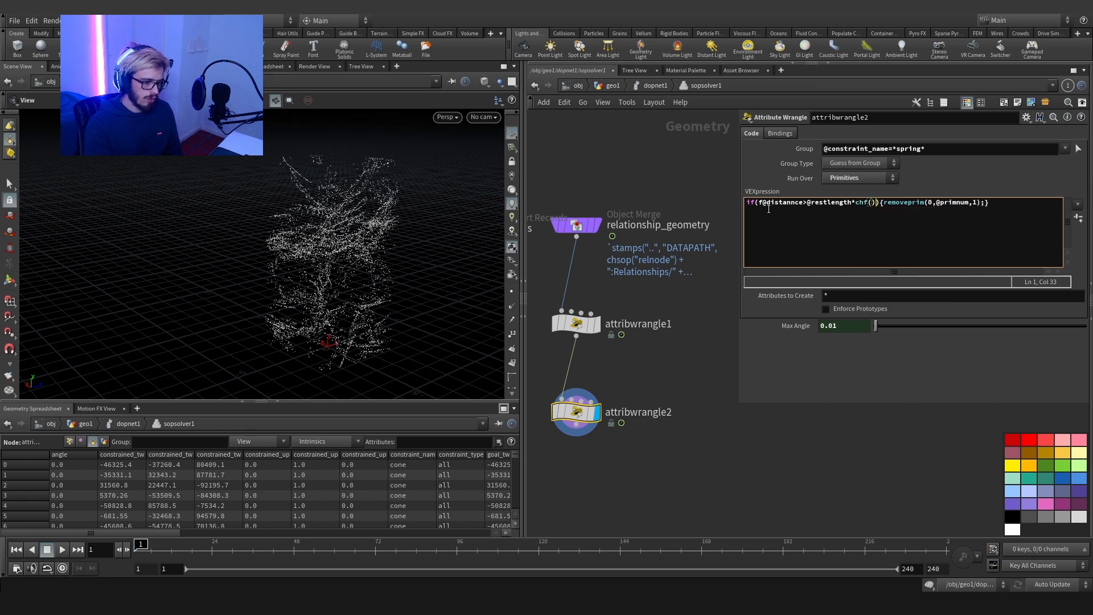
pyautogui.write("'")
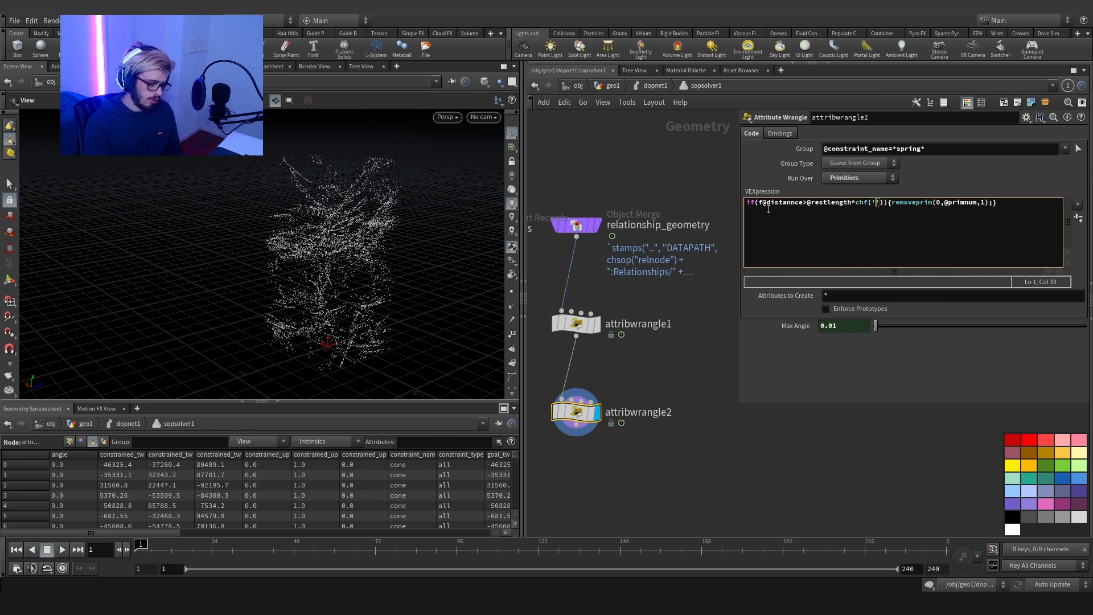
pyautogui.write('mult')
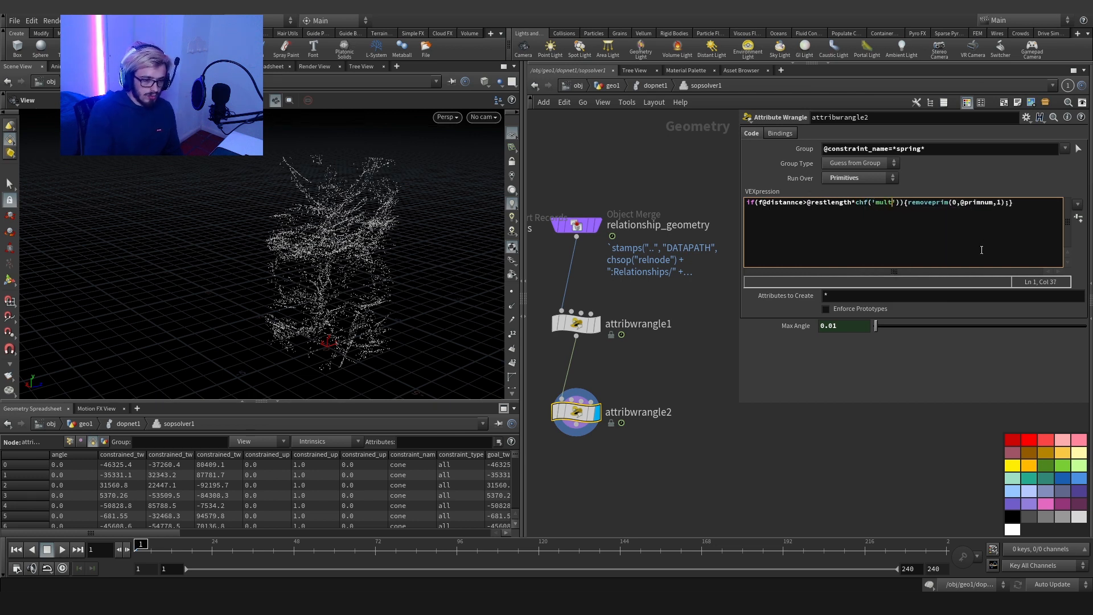
pyautogui.click(1078, 218)
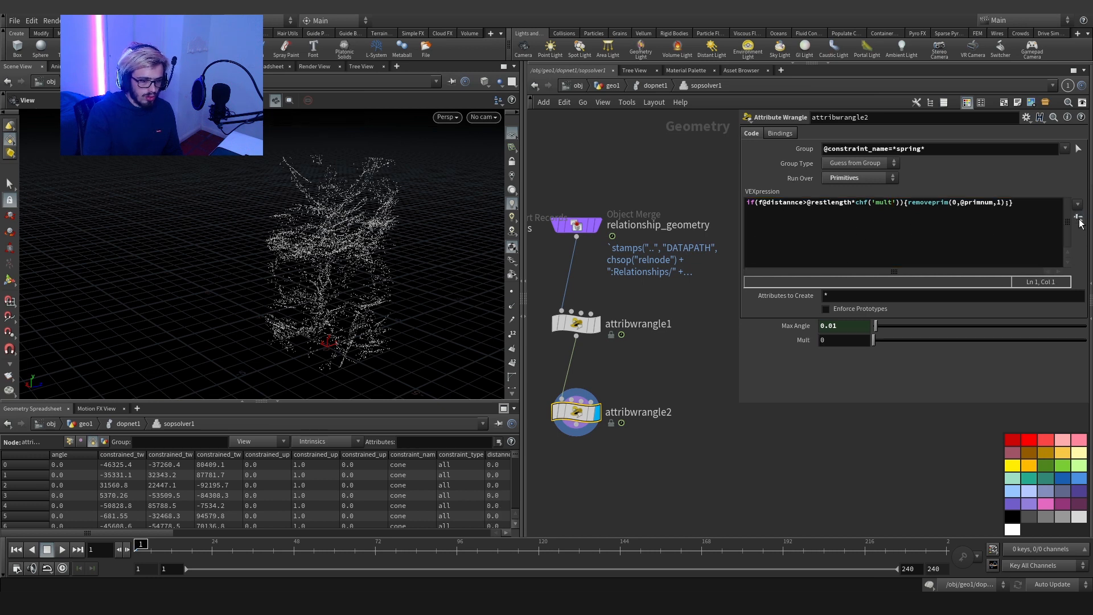
# Step: Delete the Max Angle parameter from attribwrangle2's parameter interface and accept the change
pyautogui.click(1027, 116)
pyautogui.click(1005, 128)
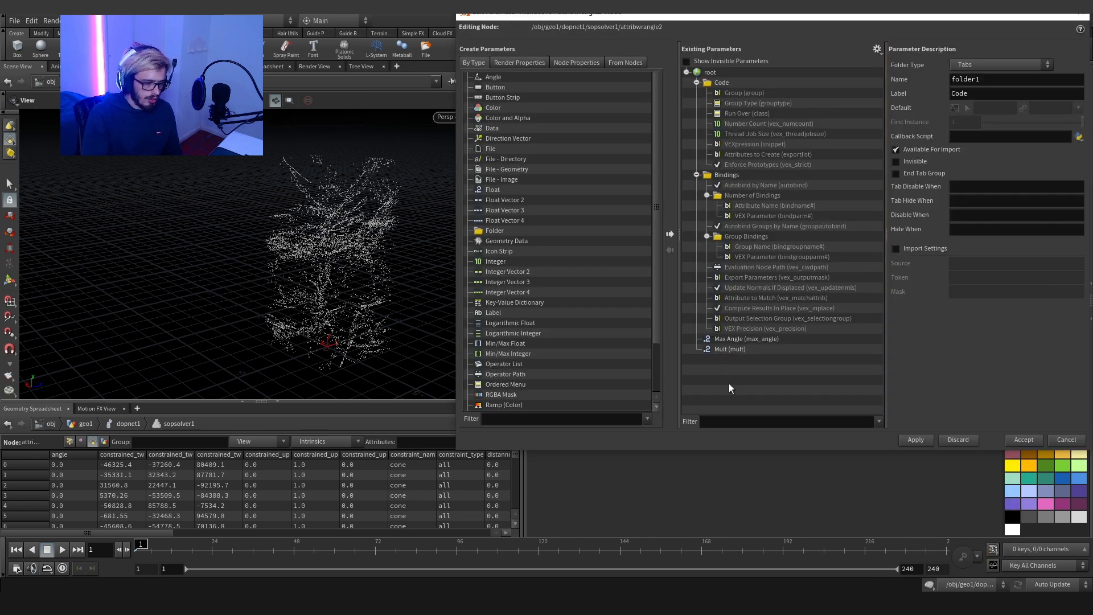
pyautogui.rightClick(739, 340)
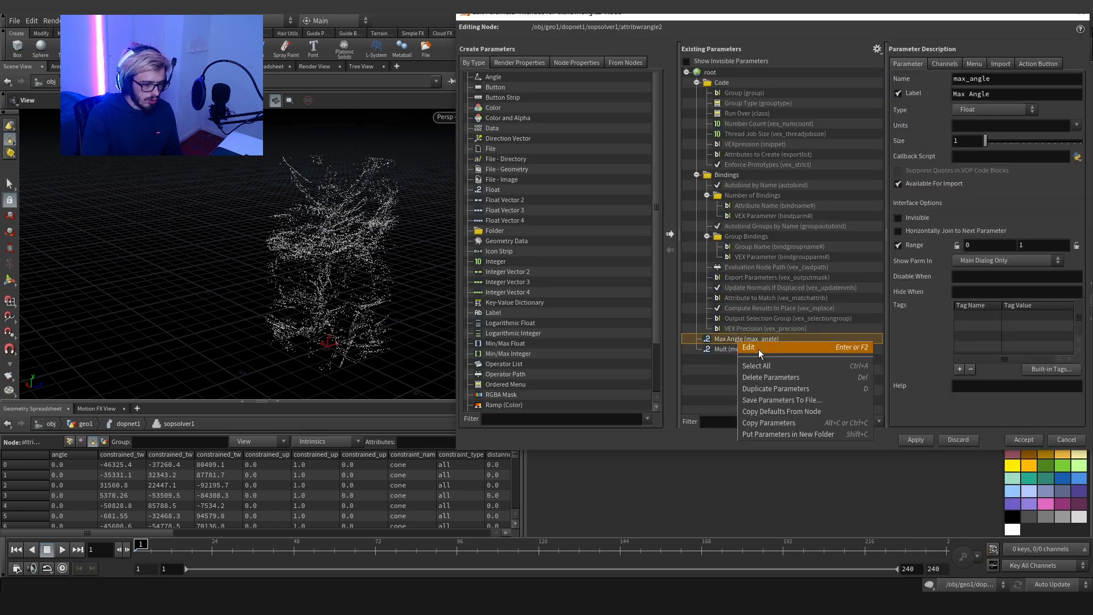
pyautogui.click(784, 383)
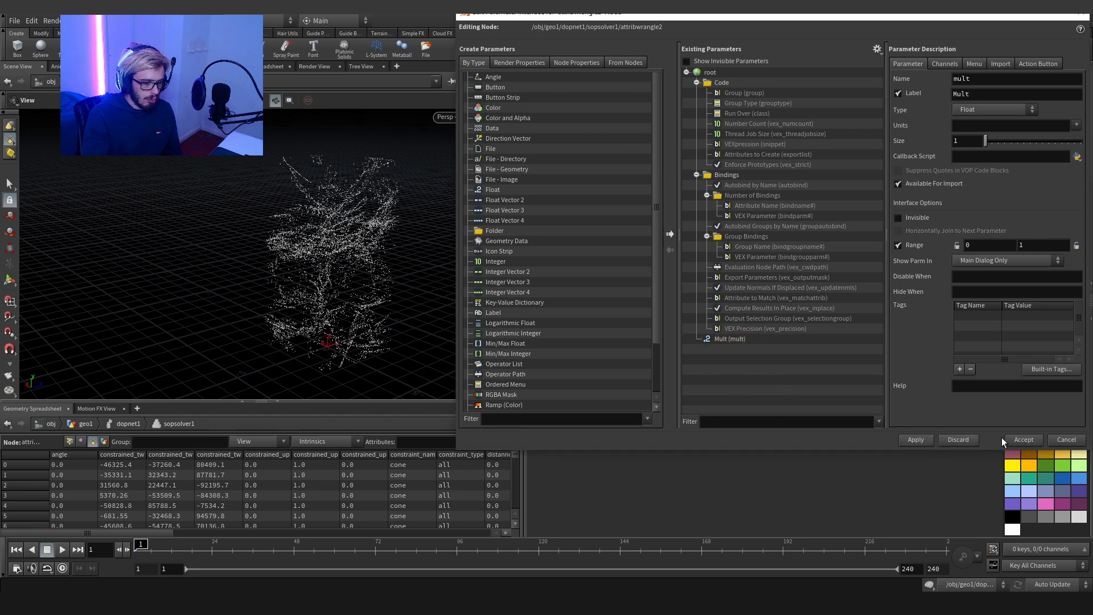
pyautogui.click(1019, 439)
# Step: Add a new float parameter to dopnet1's sopsolver1 and place it directly below Max Angle
pyautogui.click(655, 86)
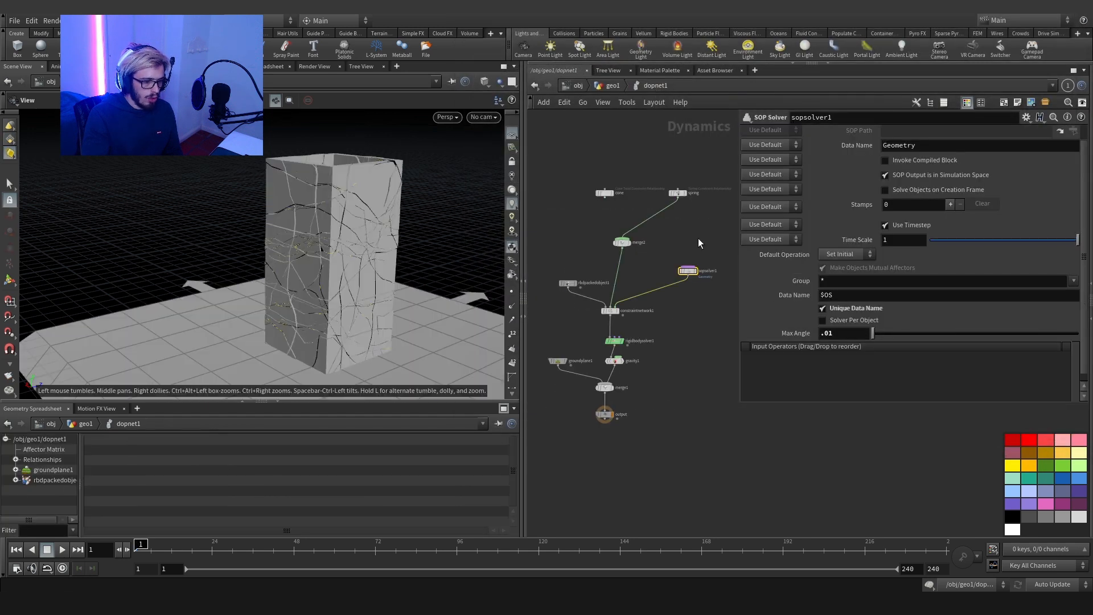
pyautogui.click(1027, 117)
pyautogui.click(974, 130)
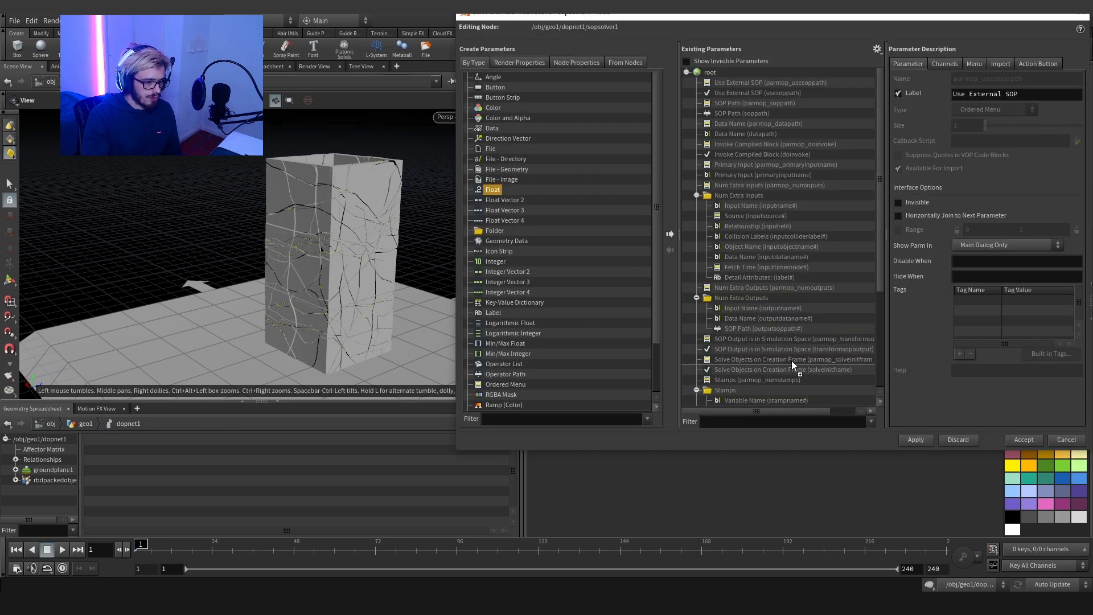
pyautogui.moveTo(791, 360); pyautogui.dragTo(789, 382)
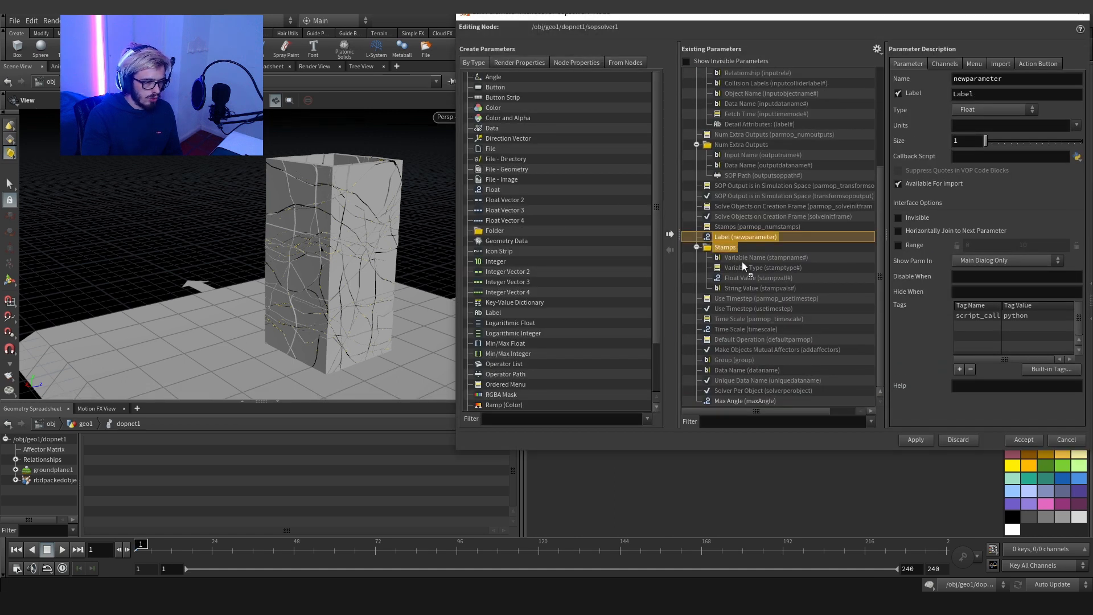
pyautogui.moveTo(743, 261); pyautogui.dragTo(746, 404)
# Step: Name sopsolver1's new float parameter multSpring, label it Mult Spring, and accept the interface changes
pyautogui.moveTo(1003, 79); pyautogui.dragTo(951, 83)
pyautogui.write('mult')
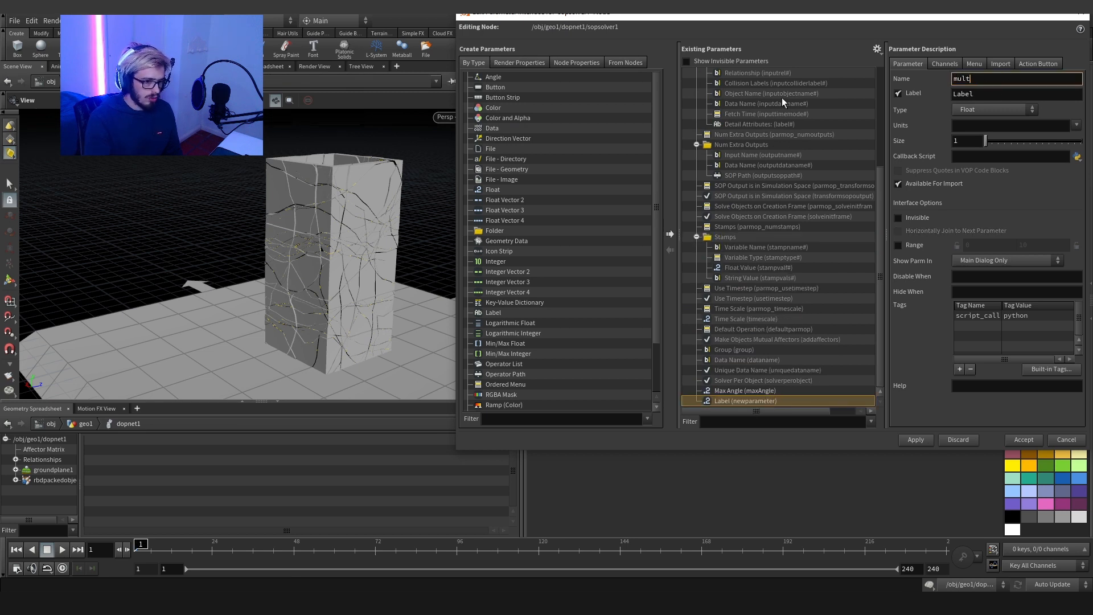
pyautogui.write('Spring')
pyautogui.press('Tab')
pyautogui.write('mu')
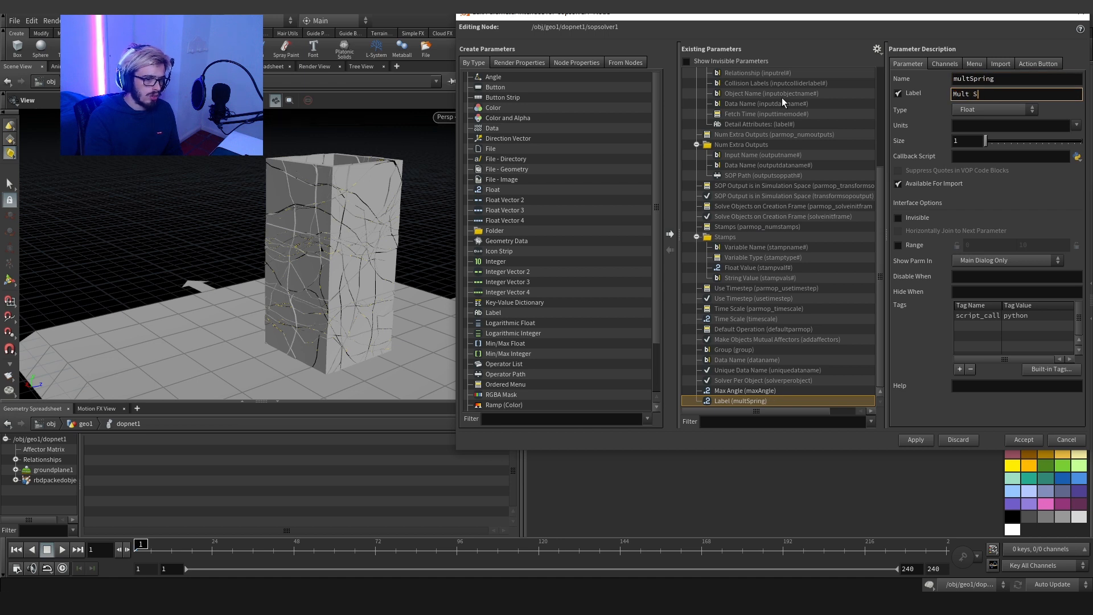
pyautogui.write('lt Spring')
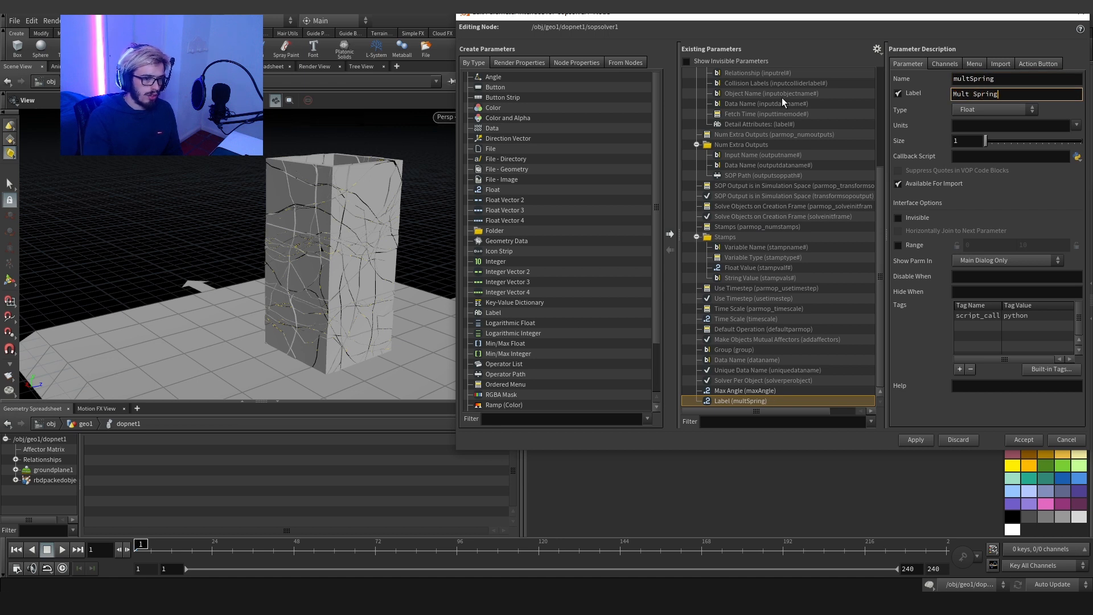
pyautogui.click(905, 431)
pyautogui.click(1015, 436)
# Step: Link attribwrangle2's Mult parameter to sopsolver1's Mult Spring by copying it and pasting a relative reference
pyautogui.rightClick(805, 340)
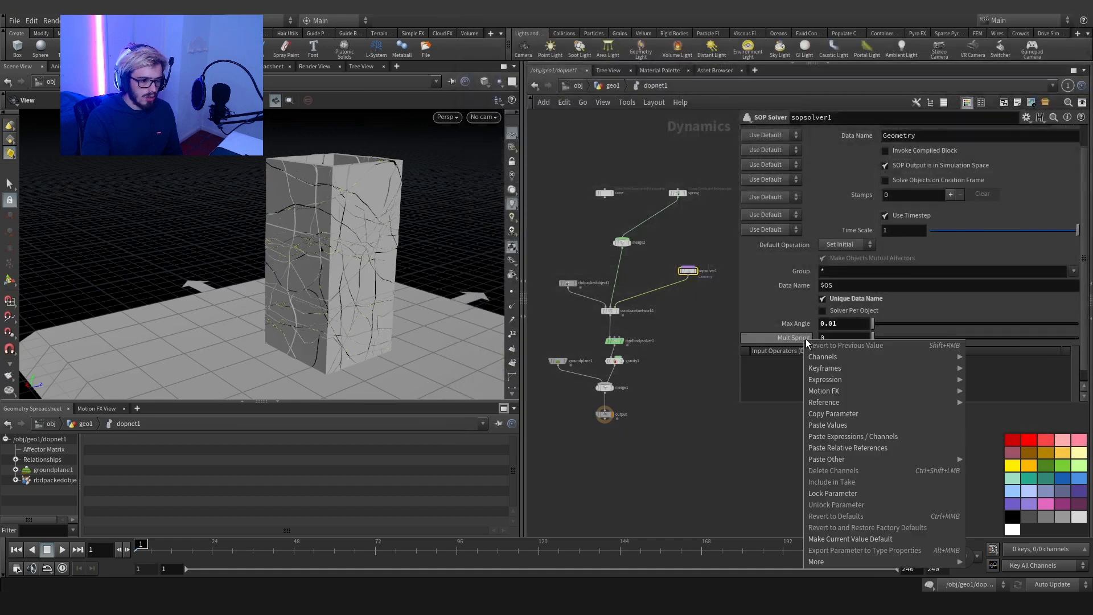
pyautogui.click(842, 414)
pyautogui.doubleClick(688, 272)
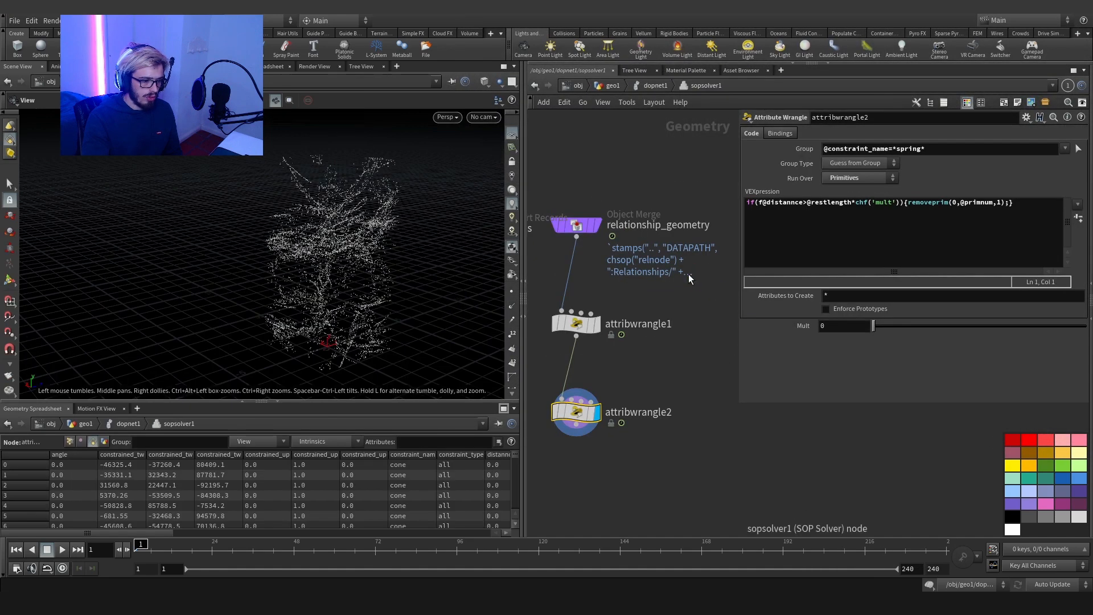
pyautogui.rightClick(823, 333)
pyautogui.click(869, 441)
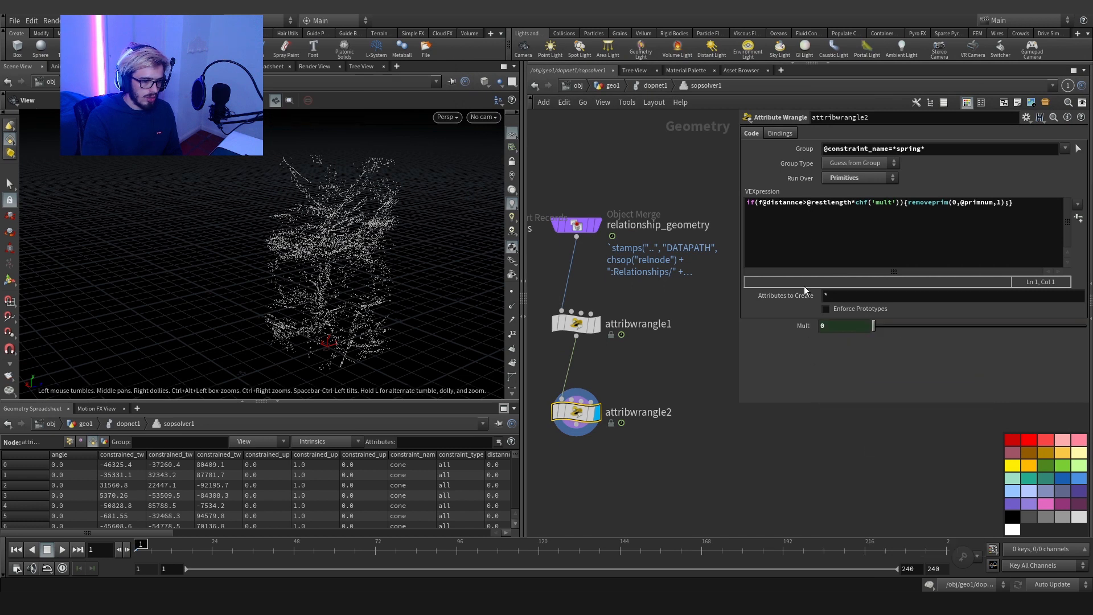
# Step: Correct f@distannce to f@distance in attribwrangle2's VEXpression, briefly play the dopnet1 simulation, and return to frame 1
pyautogui.click(580, 320)
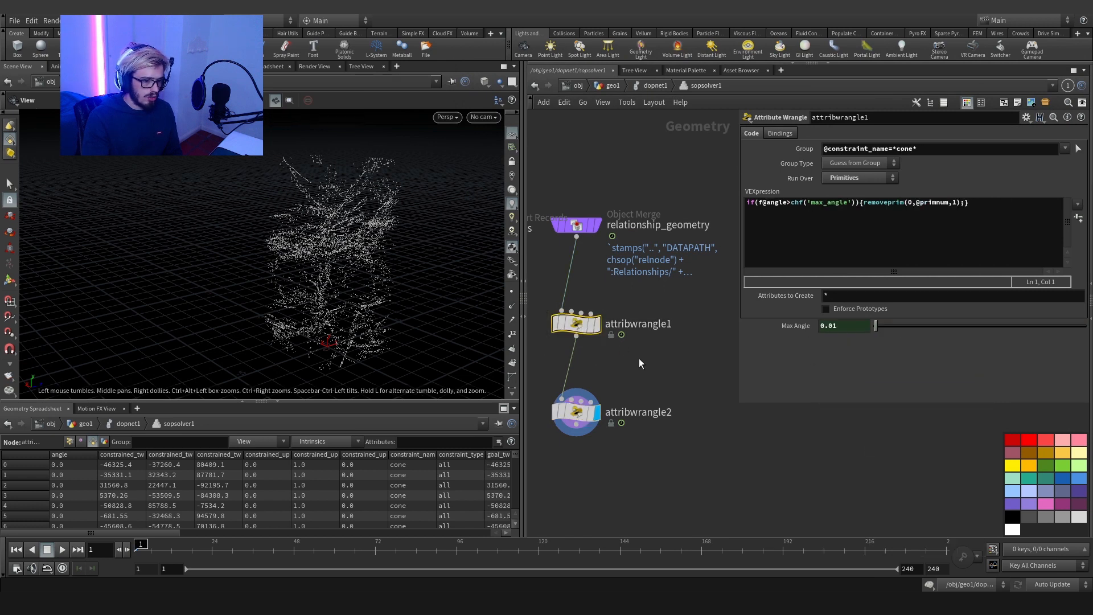
pyautogui.click(576, 413)
pyautogui.click(791, 203)
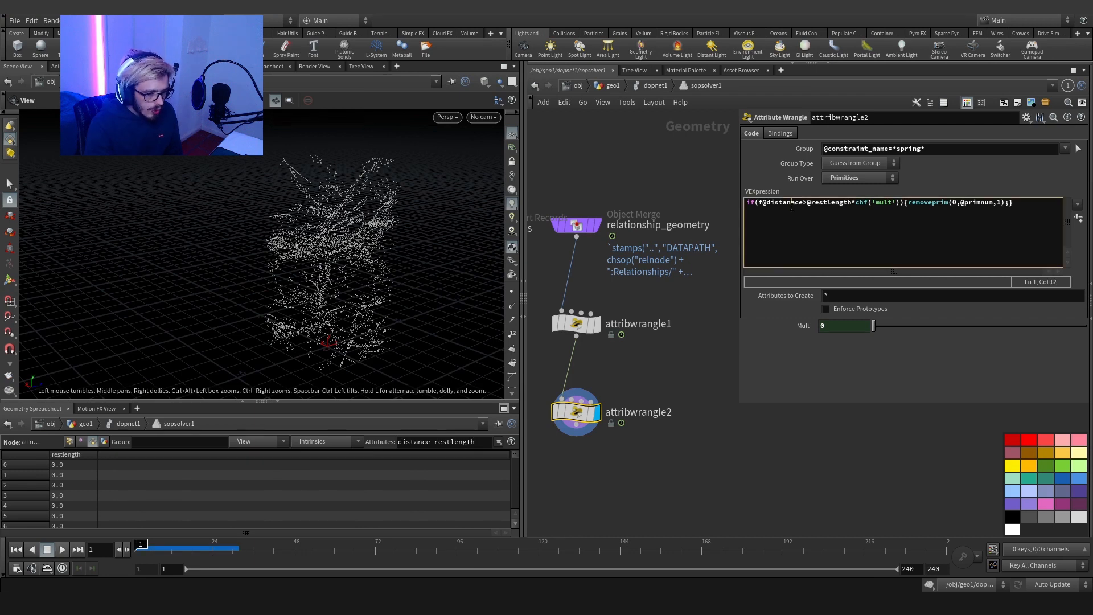
pyautogui.press('BackSpace')
pyautogui.moveTo(591, 427); pyautogui.dragTo(547, 405)
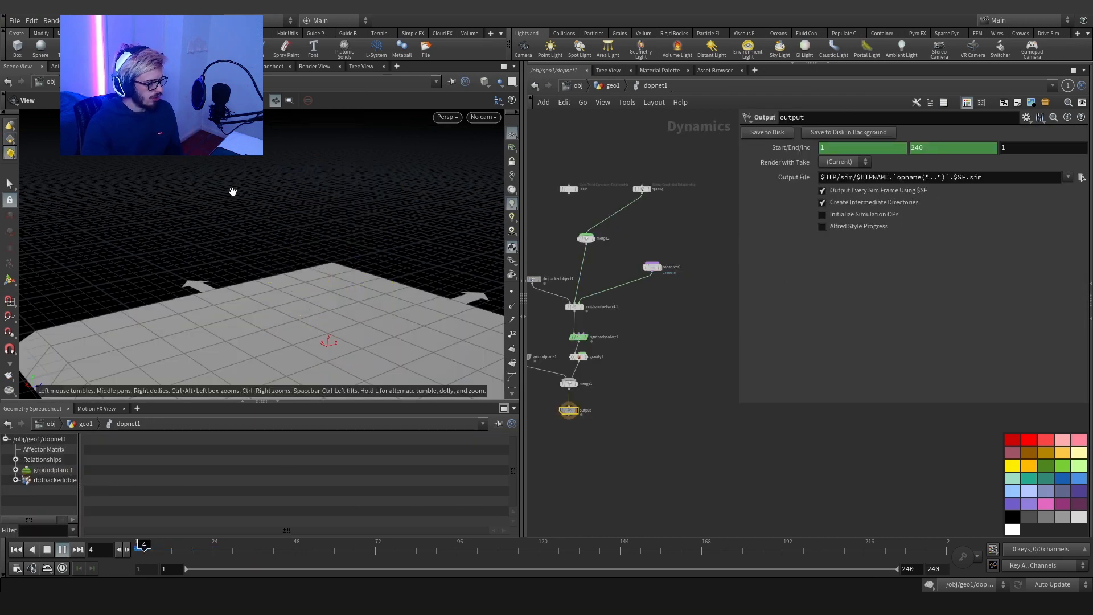
pyautogui.click(16, 550)
# Step: Set sopsolver1's Mult Spring to 1.1
pyautogui.click(652, 267)
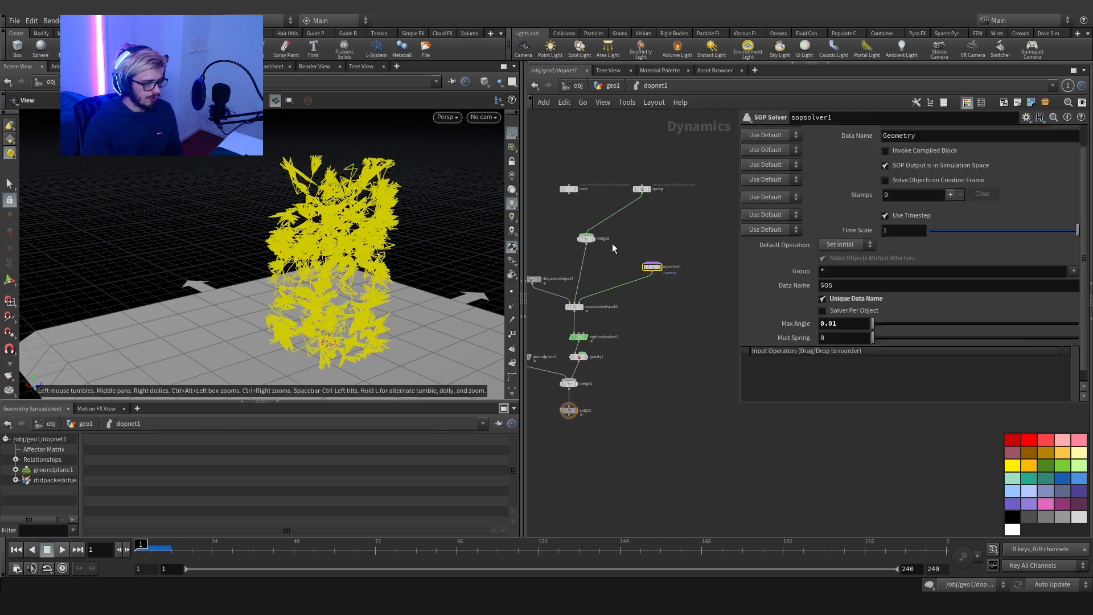
pyautogui.click(838, 341)
pyautogui.write('1.1')
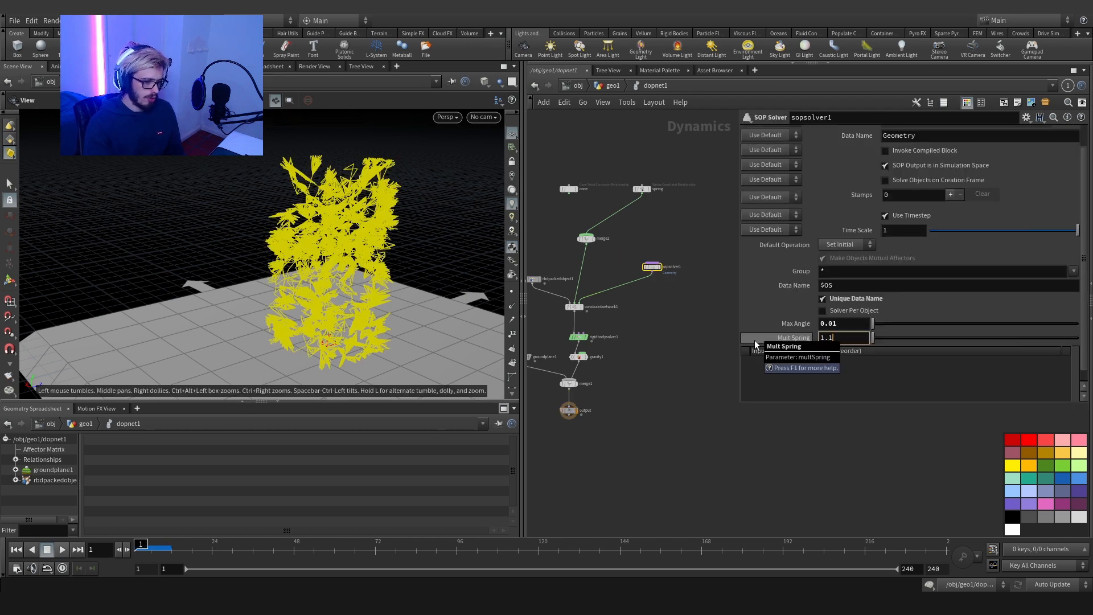
pyautogui.press('Return')
pyautogui.click(651, 411)
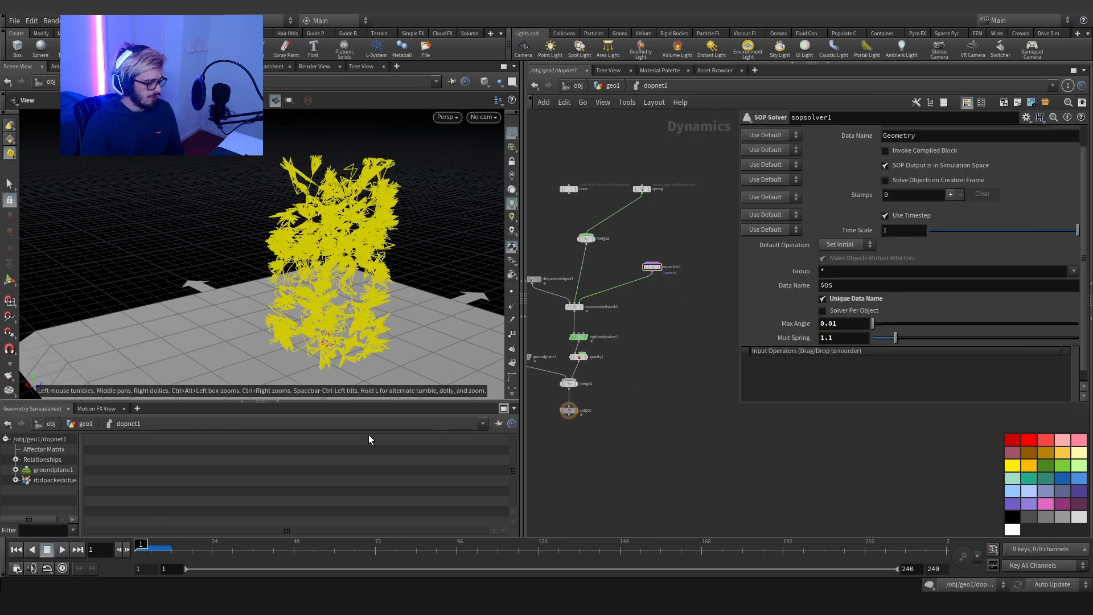
# Step: Reset dopnet1's simulation, play it to check how the spring constraints break, and return to the first frame
pyautogui.click(610, 86)
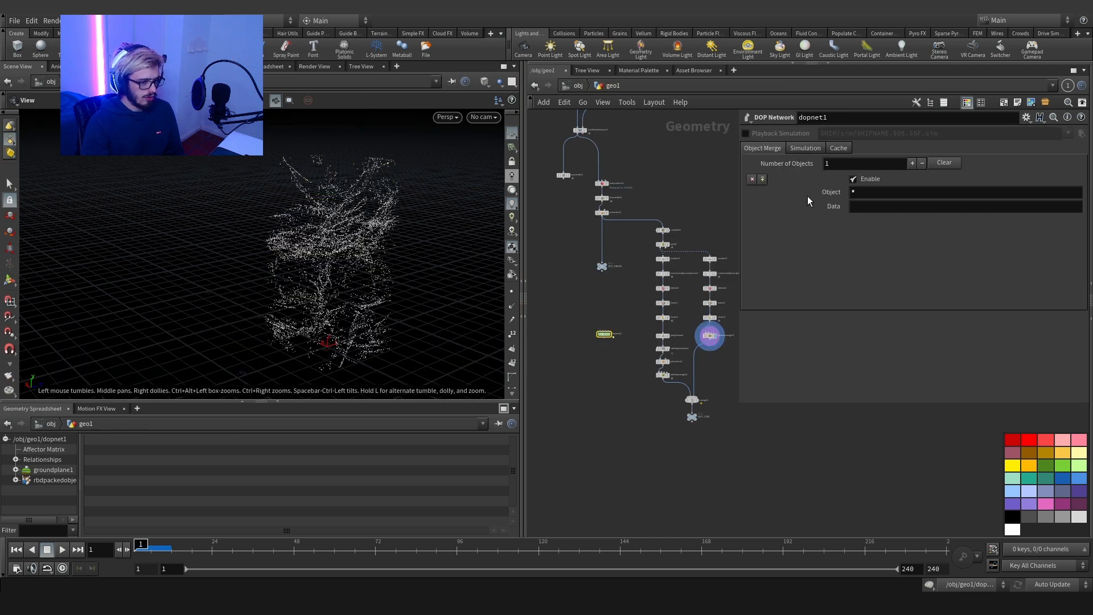
pyautogui.click(804, 148)
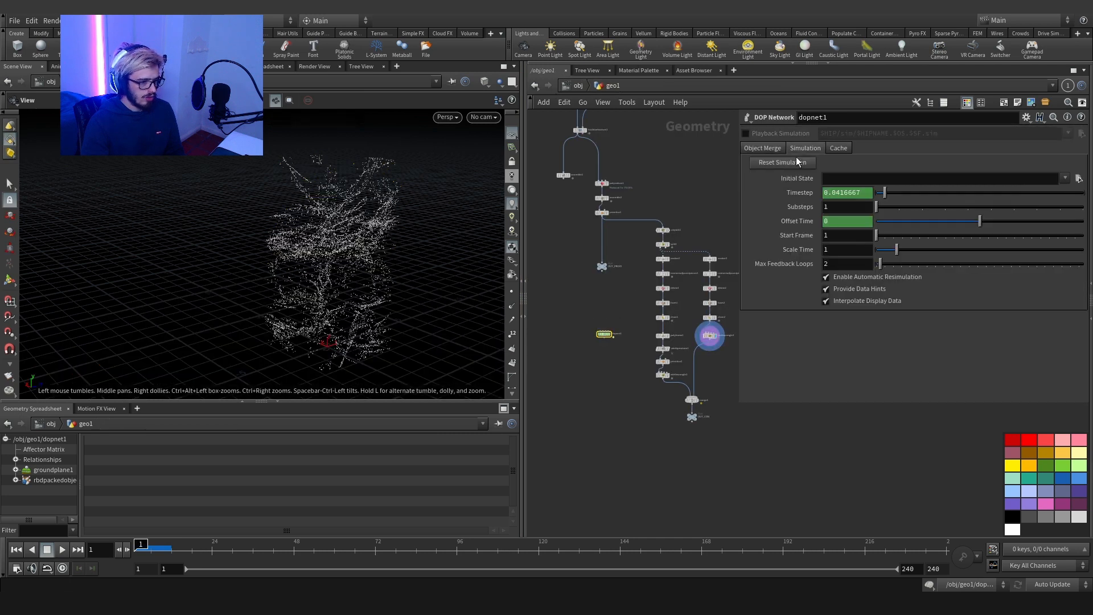
pyautogui.doubleClick(605, 334)
pyautogui.moveTo(681, 450); pyautogui.dragTo(551, 402)
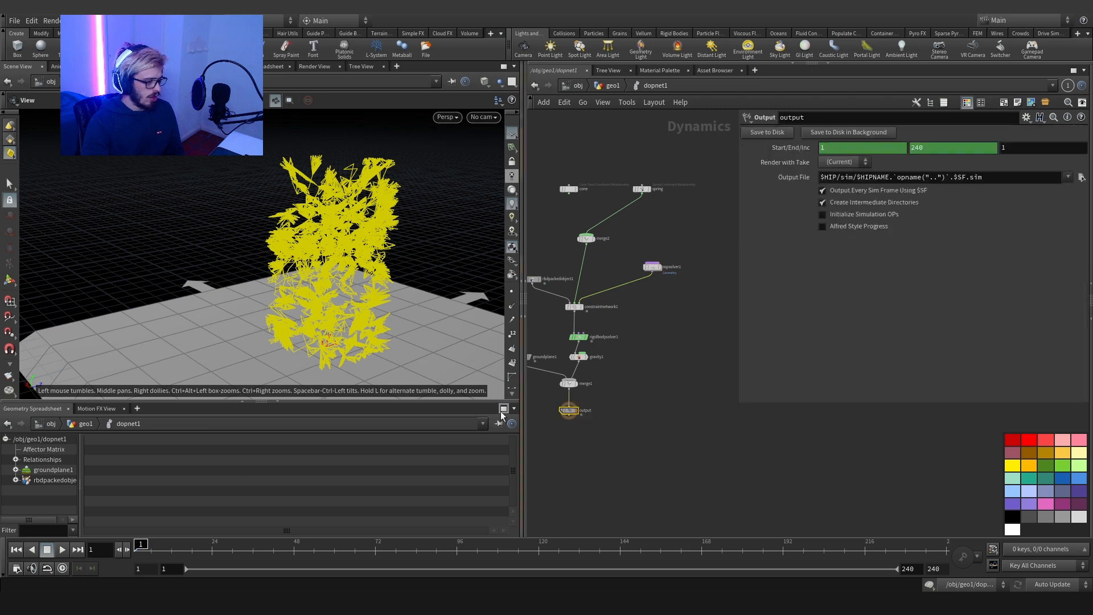
pyautogui.click(59, 553)
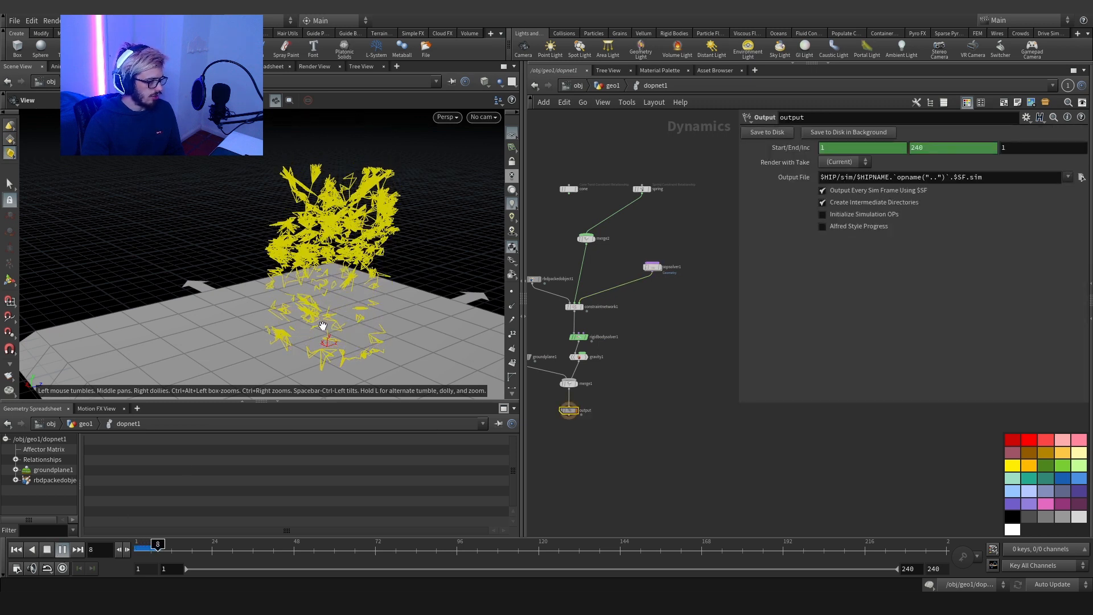
pyautogui.hotkey('ctrl', 'Up')
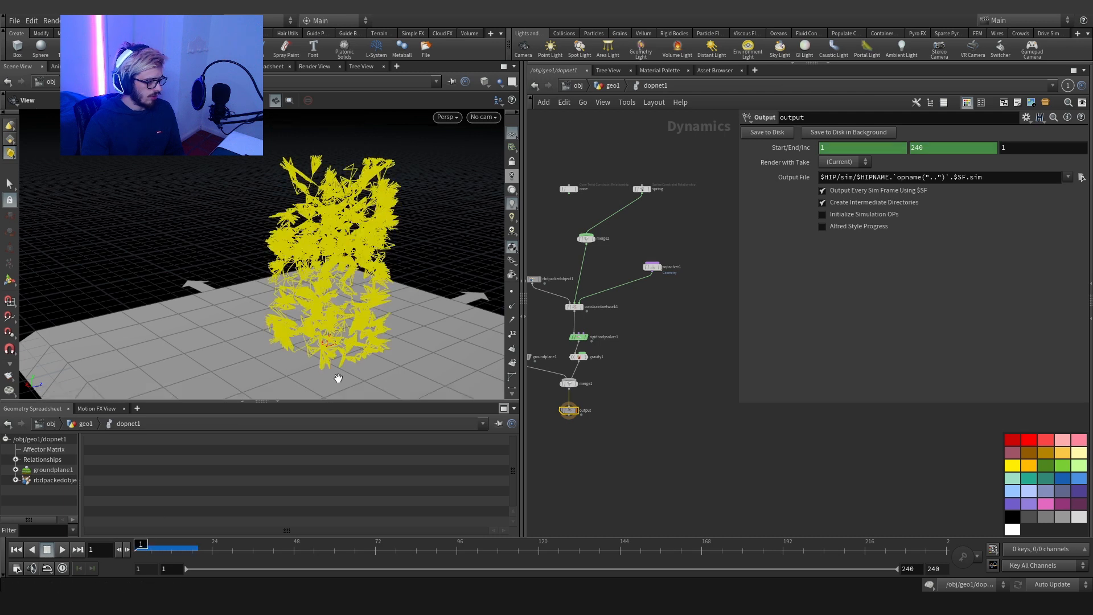
# Step: Set sopsolver1's Mult Spring to 2, play the simulation to test it, and rewind to frame 1
pyautogui.click(652, 266)
pyautogui.moveTo(856, 340); pyautogui.dragTo(797, 345)
pyautogui.write('2')
pyautogui.click(583, 431)
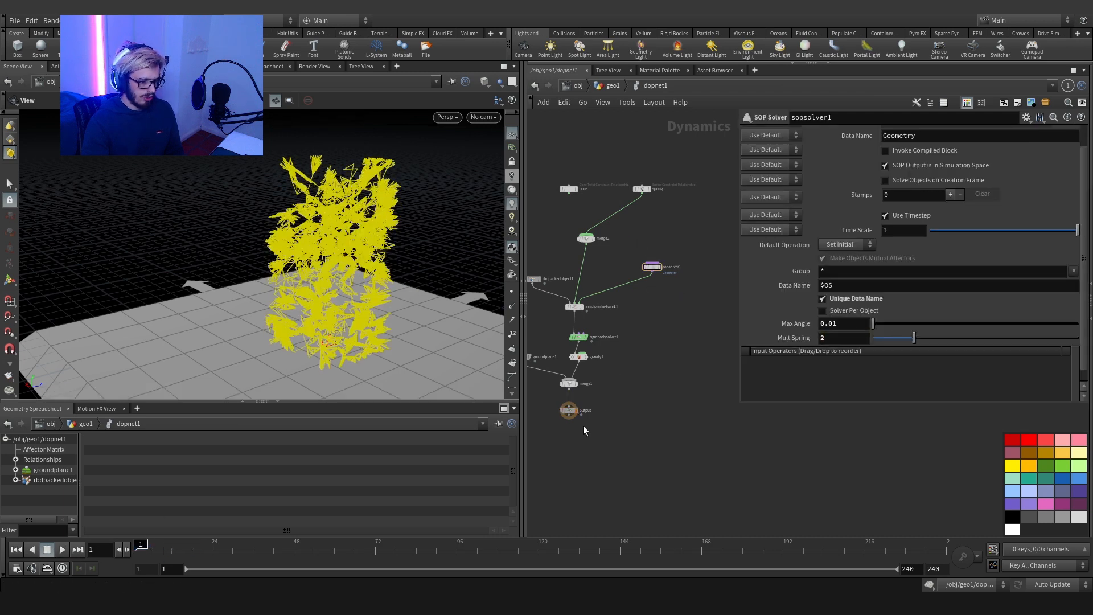
pyautogui.click(60, 549)
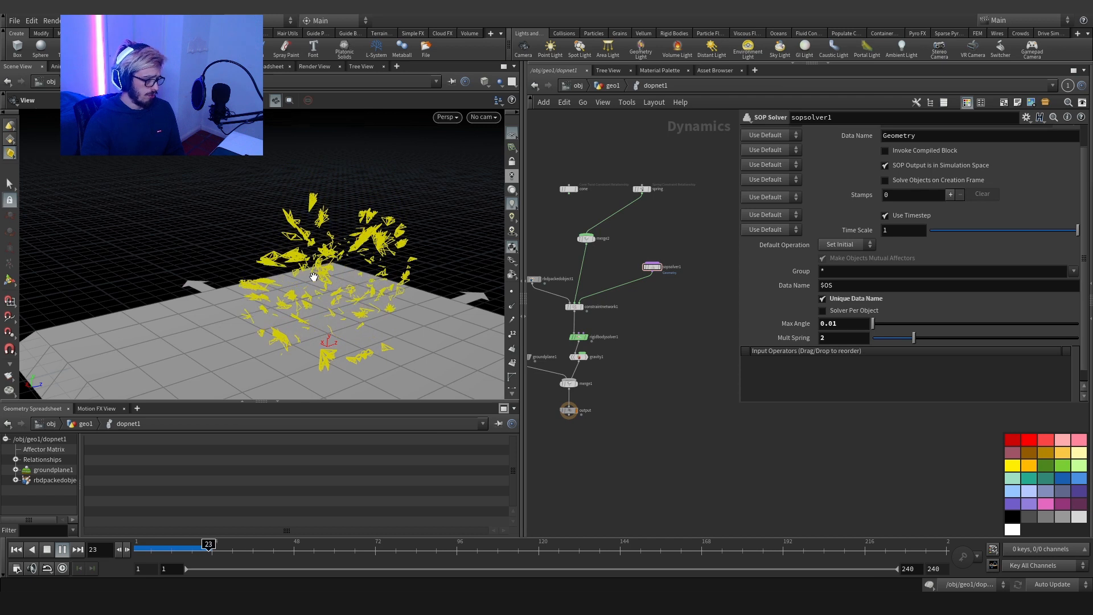
pyautogui.click(16, 549)
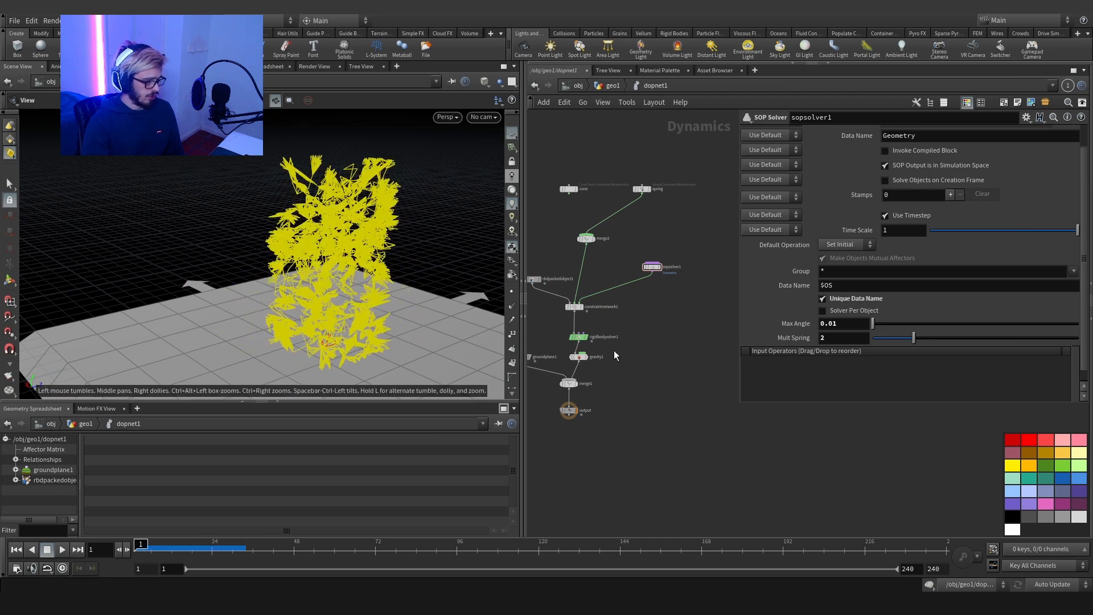
# Step: Set sopsolver1's Mult Spring to 3, play the simulation, and scrub back to frame 7
pyautogui.write('3')
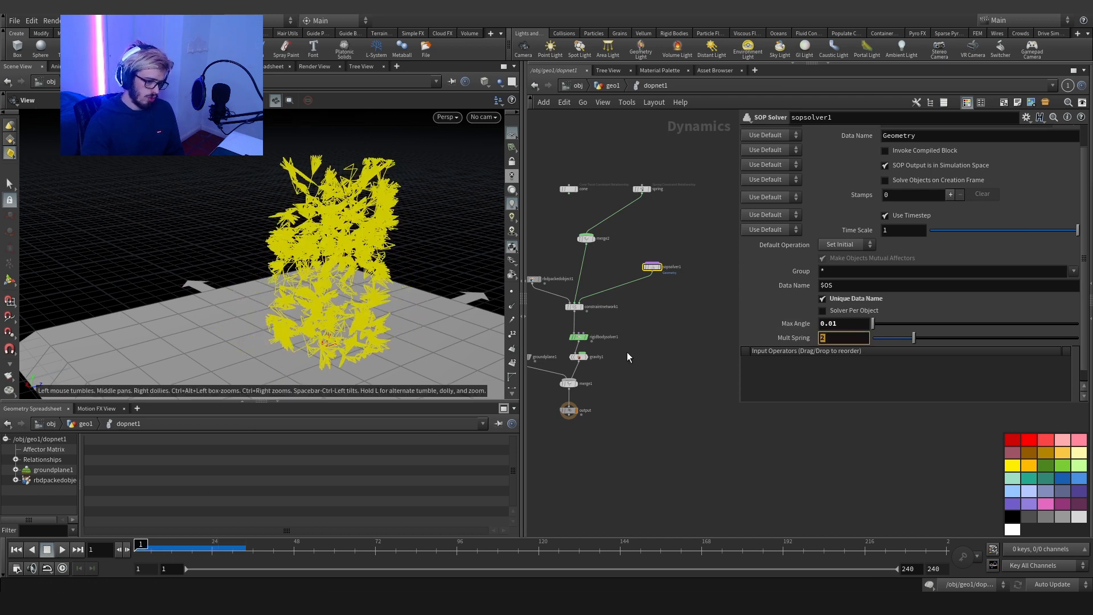
pyautogui.press('Return')
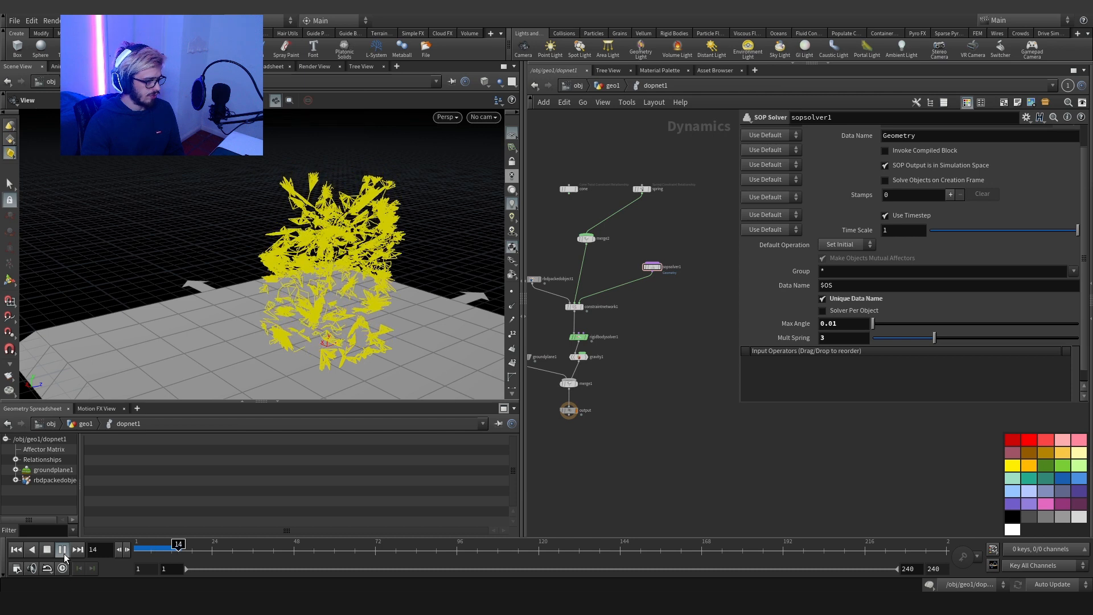
pyautogui.click(155, 546)
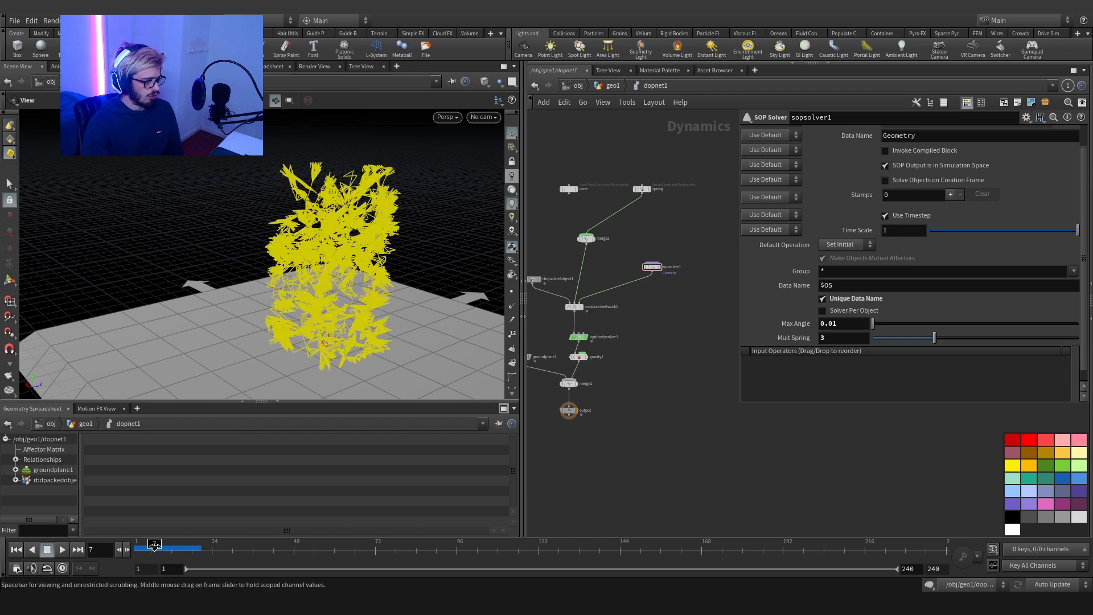
# Step: Enable Display Geometry on rbdpackedobject1 and scrub the simulation to frame 23
pyautogui.click(534, 279)
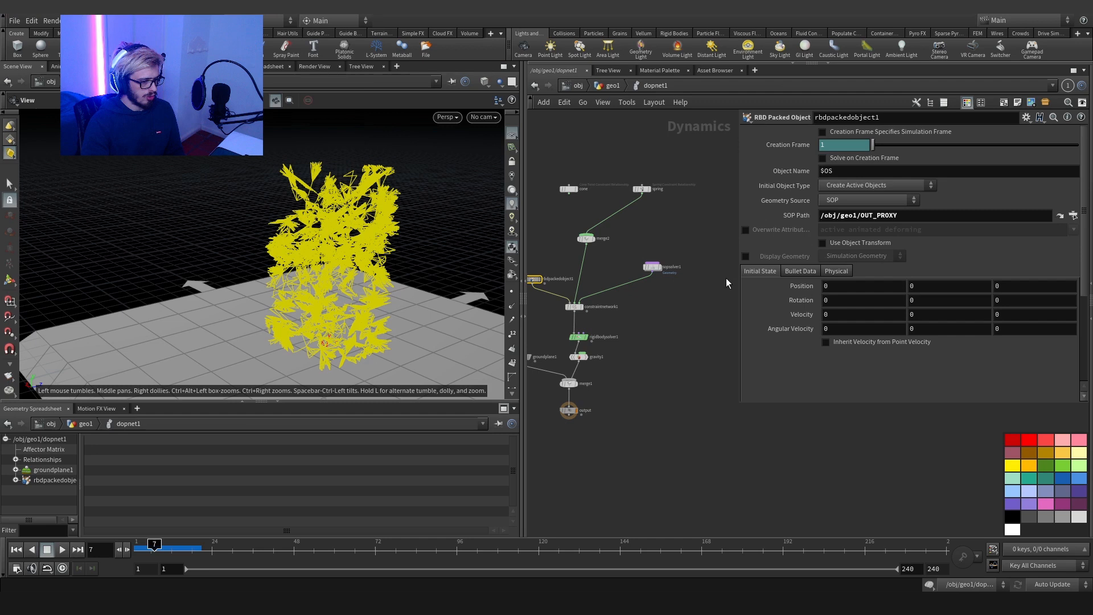
pyautogui.click(746, 256)
pyautogui.moveTo(154, 546); pyautogui.dragTo(211, 548)
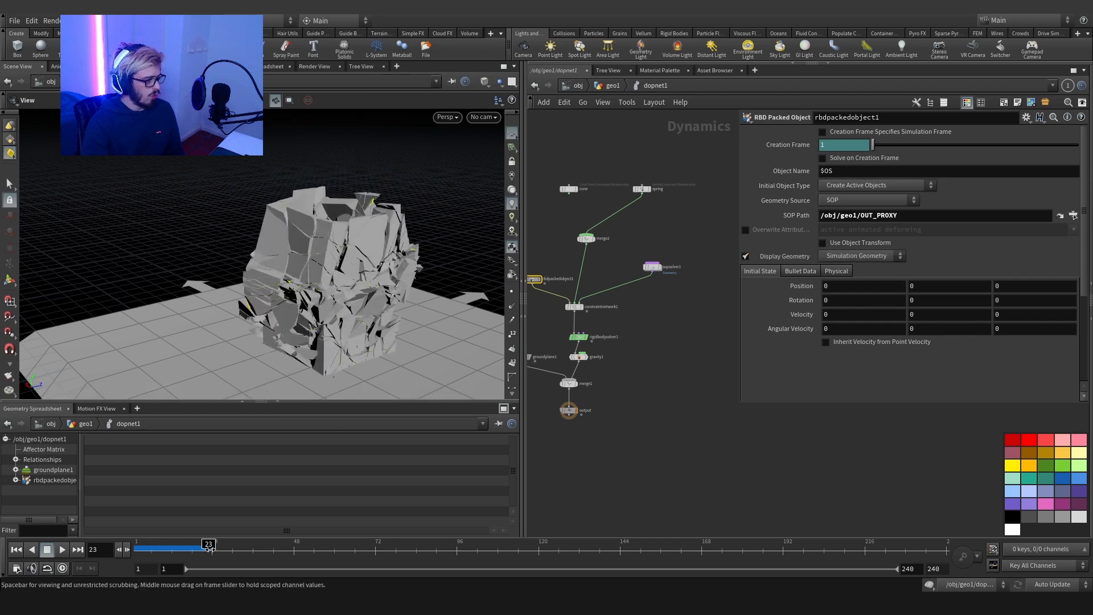
# Step: Connect the cone constraint node to merge2 alongside the spring constraint
pyautogui.moveTo(589, 221); pyautogui.dragTo(616, 230, button='middle')
pyautogui.click(596, 201)
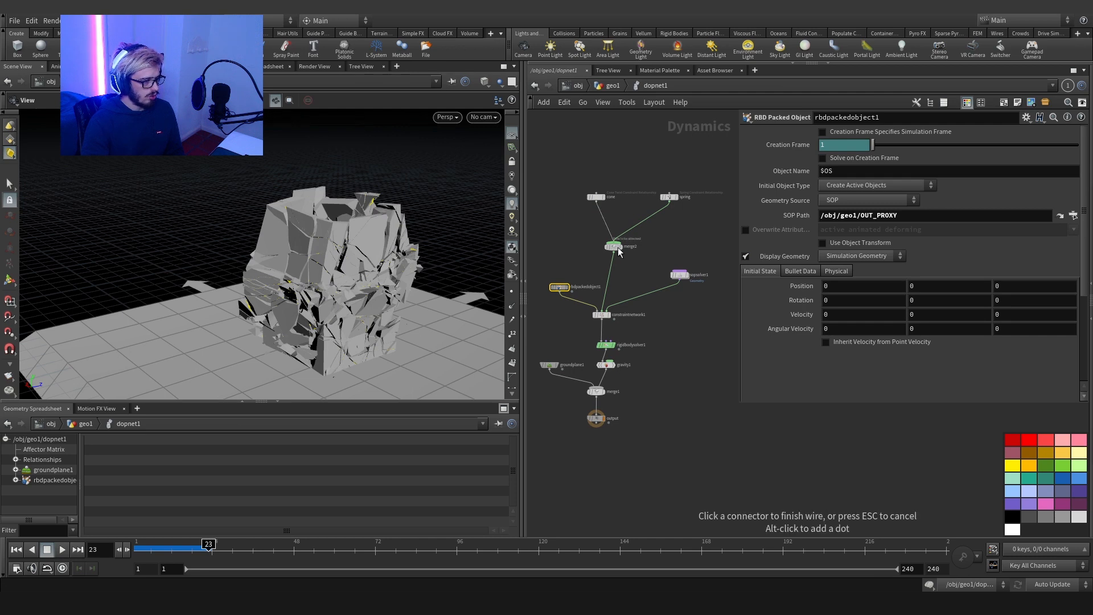
pyautogui.click(617, 248)
pyautogui.click(613, 247)
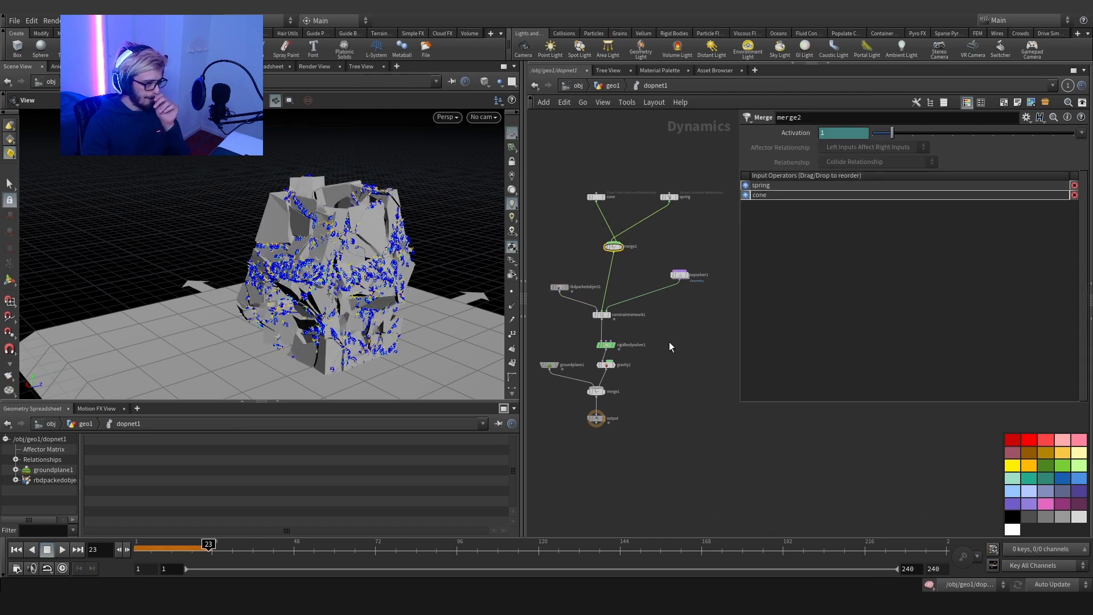
# Step: Play the simulation from frame 1 with both constraint types and scrub through the collapse
pyautogui.moveTo(667, 409); pyautogui.dragTo(657, 353, button='middle')
pyautogui.click(586, 361)
pyautogui.moveTo(183, 547); pyautogui.dragTo(60, 549)
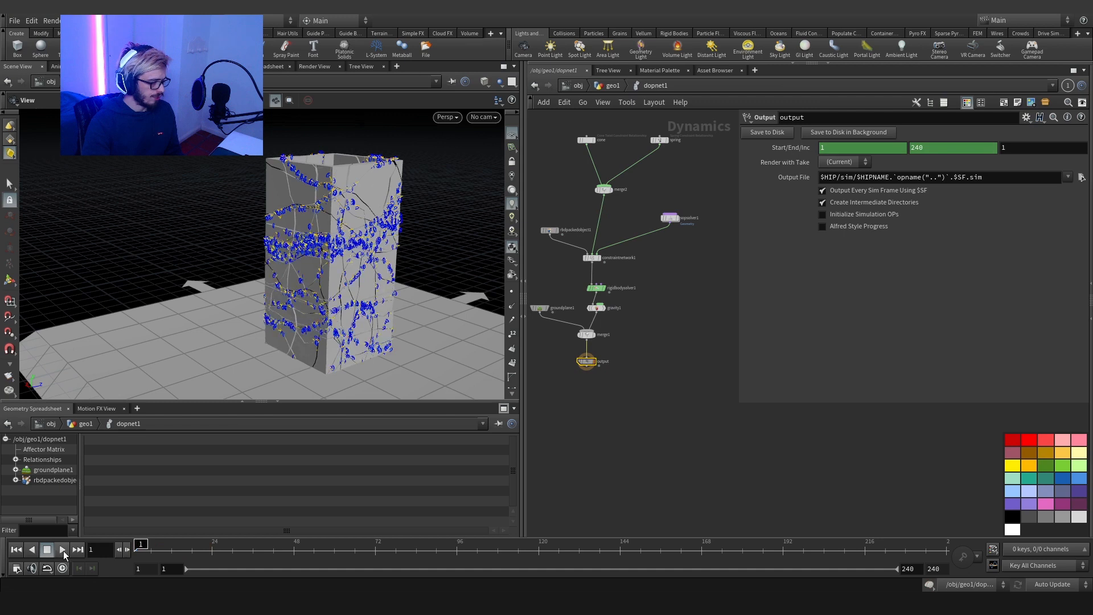
pyautogui.click(293, 547)
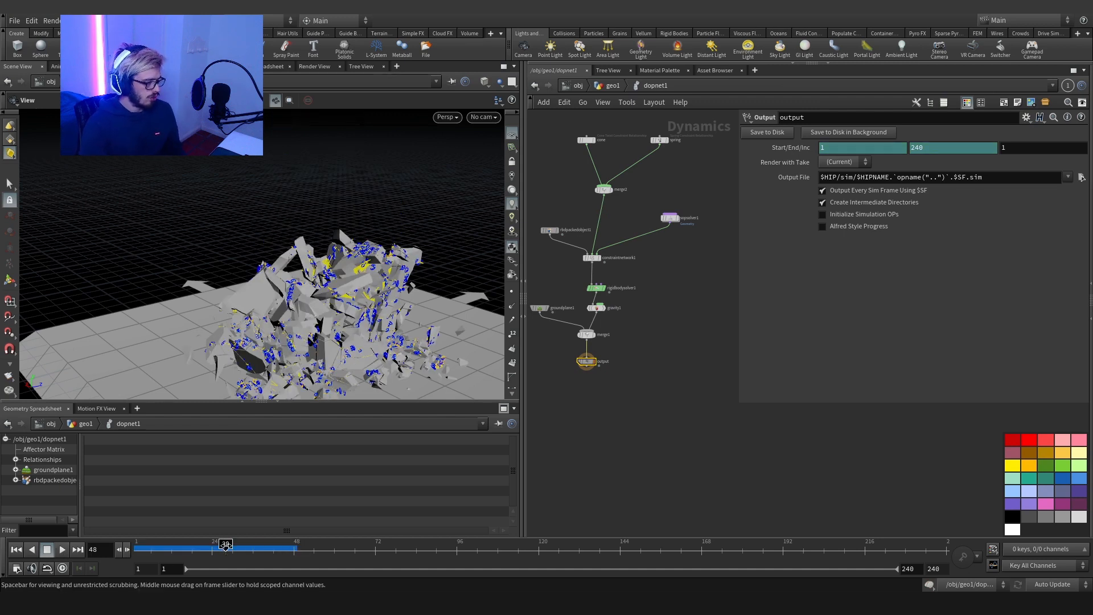
# Step: Scrub the building collapse through frame 43 to frame 40 while examining the fractured pieces and constraints
pyautogui.moveTo(226, 545); pyautogui.dragTo(277, 544)
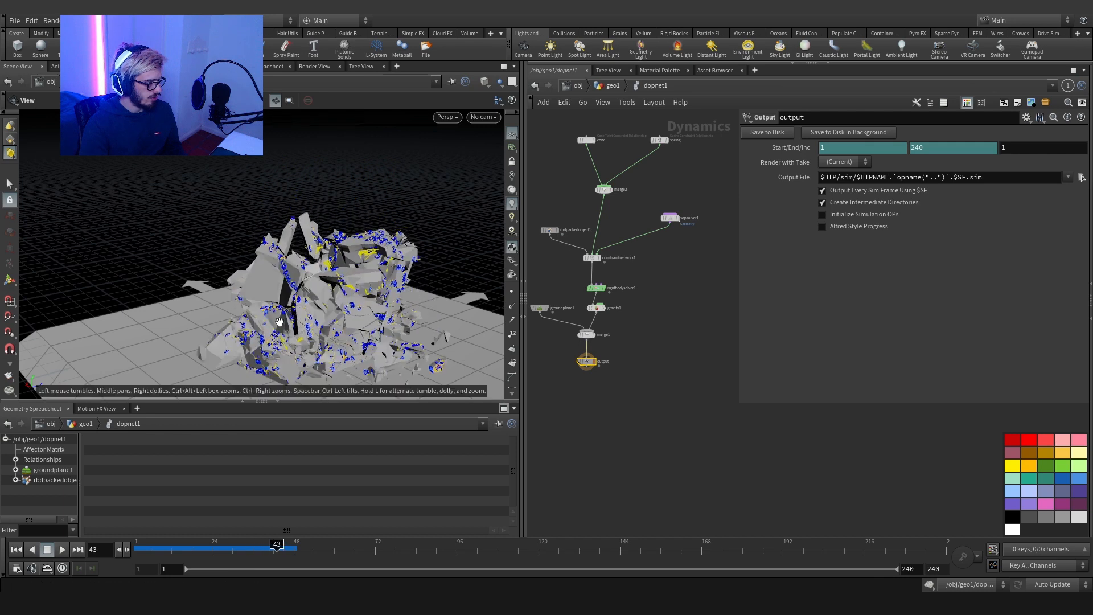
pyautogui.moveTo(279, 322); pyautogui.dragTo(228, 287)
pyautogui.moveTo(215, 544); pyautogui.dragTo(267, 543)
# Step: Return to the geo1 network and add a Connect Adjacent Pieces node beside the spring constraint branch
pyautogui.press('u')
pyautogui.moveTo(654, 395); pyautogui.dragTo(600, 212)
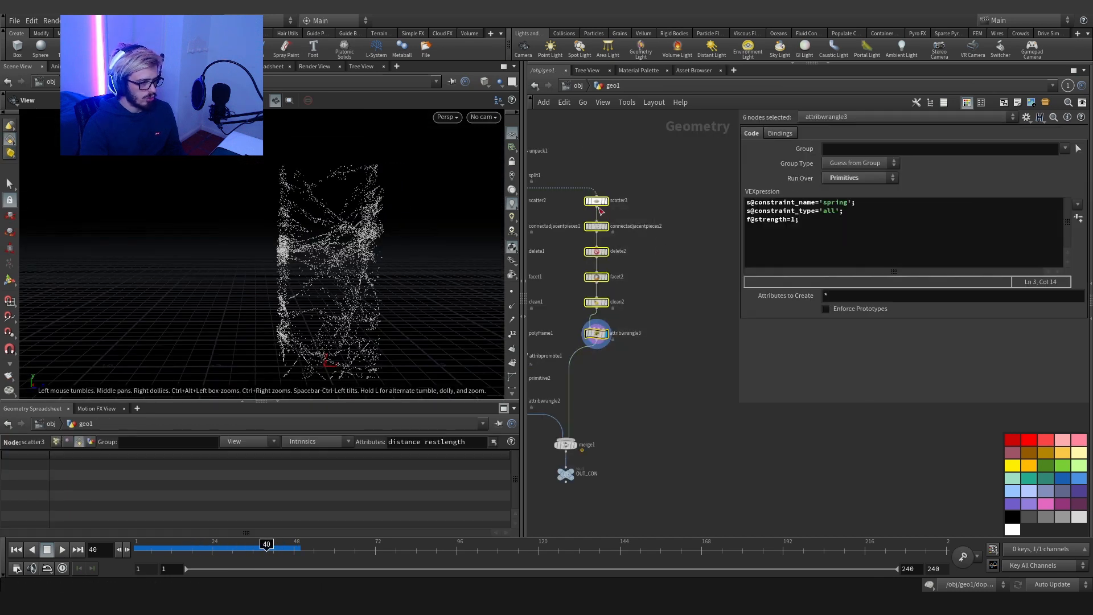
pyautogui.scroll(-3, 664, 240)
pyautogui.moveTo(664, 241); pyautogui.dragTo(665, 266, button='middle')
pyautogui.scroll(2, 668, 246)
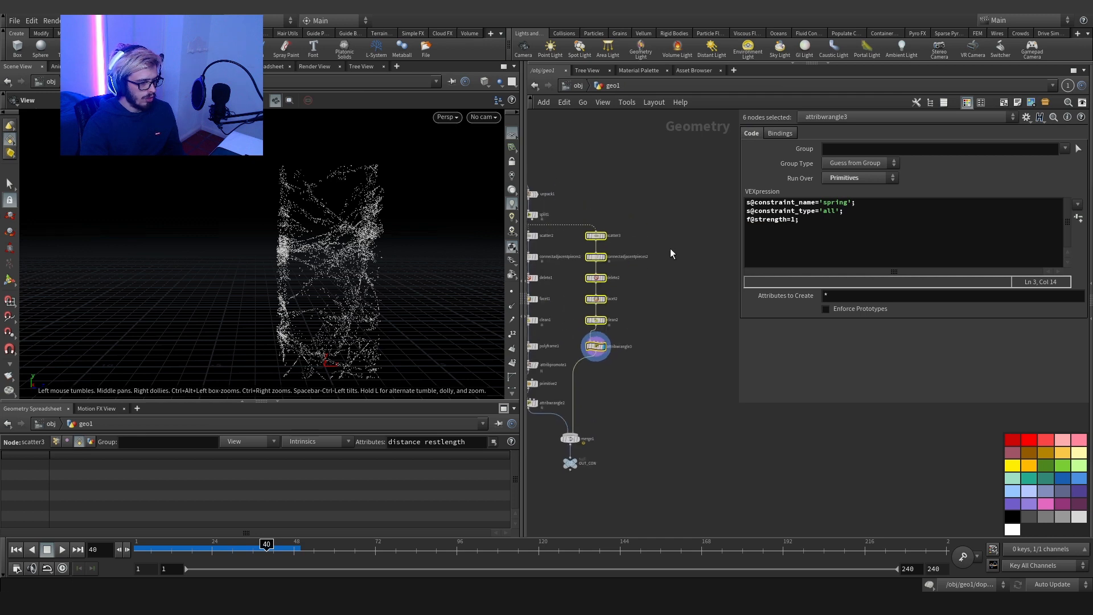
pyautogui.press('Tab')
pyautogui.write('con')
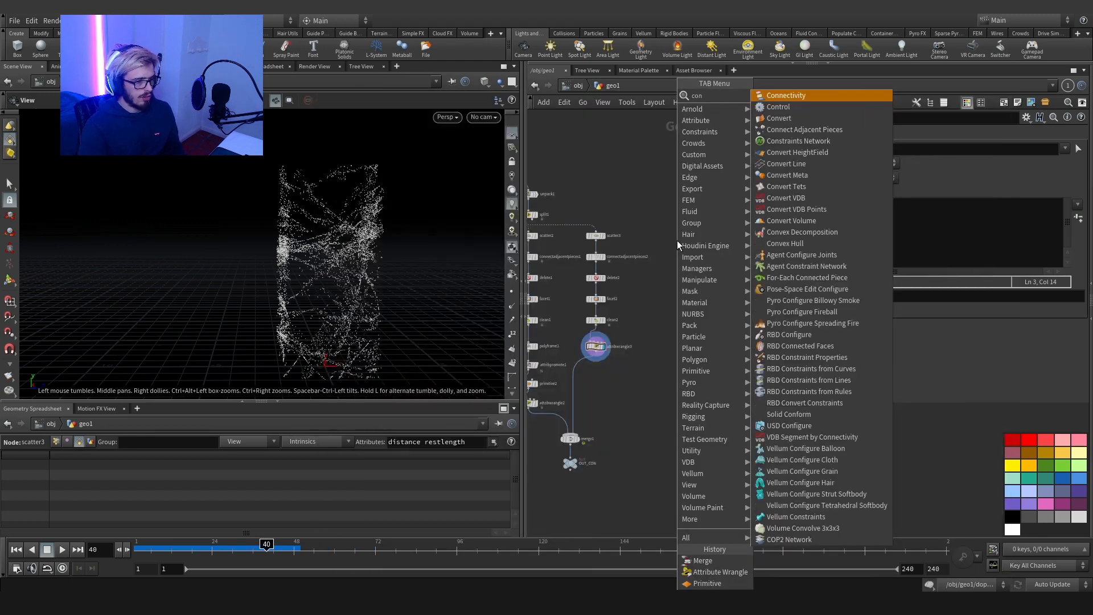
pyautogui.press('Down')
pyautogui.press('Down')
pyautogui.press('Down')
pyautogui.press('Return')
pyautogui.click(670, 235)
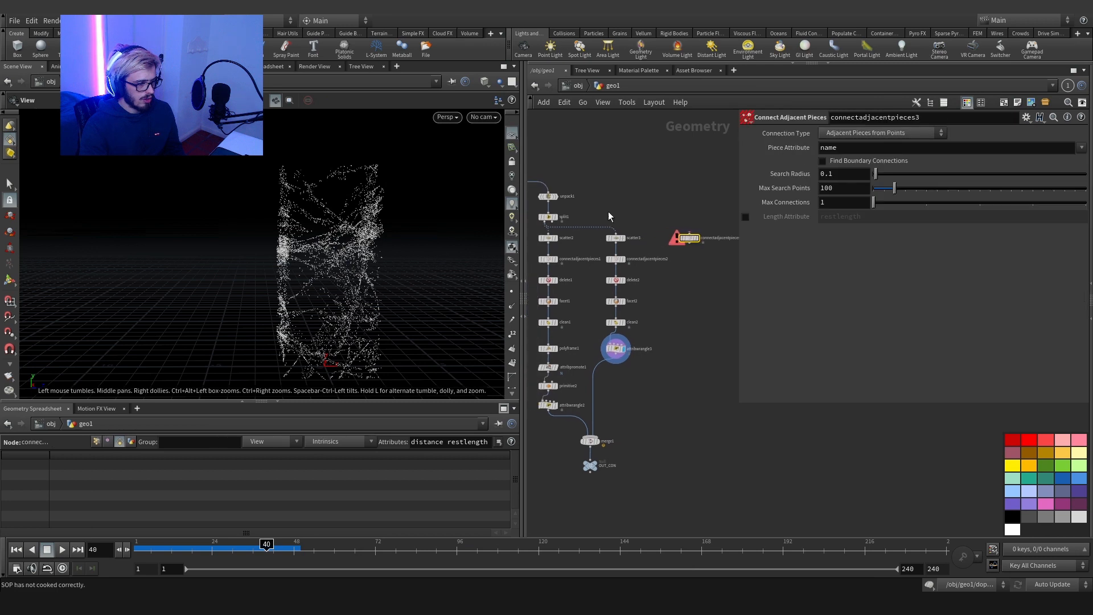
# Step: Feed unpack1 into the displayed connectadjacentpieces3 node and enable Find Boundary Connections with name_orig as the cluster attribute
pyautogui.moveTo(550, 224)
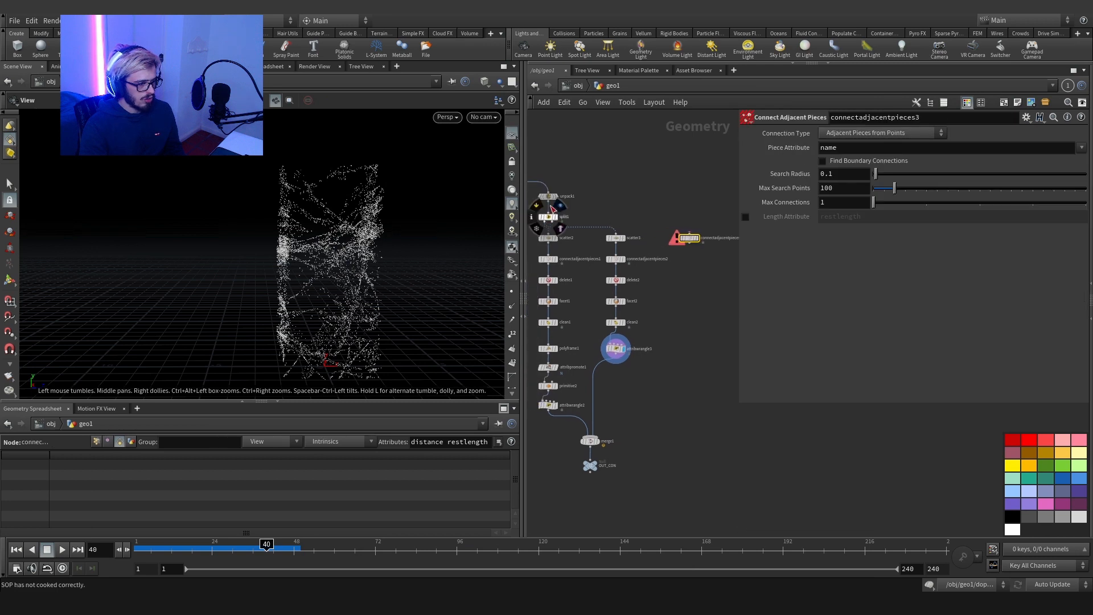
pyautogui.click(550, 226)
pyautogui.click(690, 235)
pyautogui.click(698, 239)
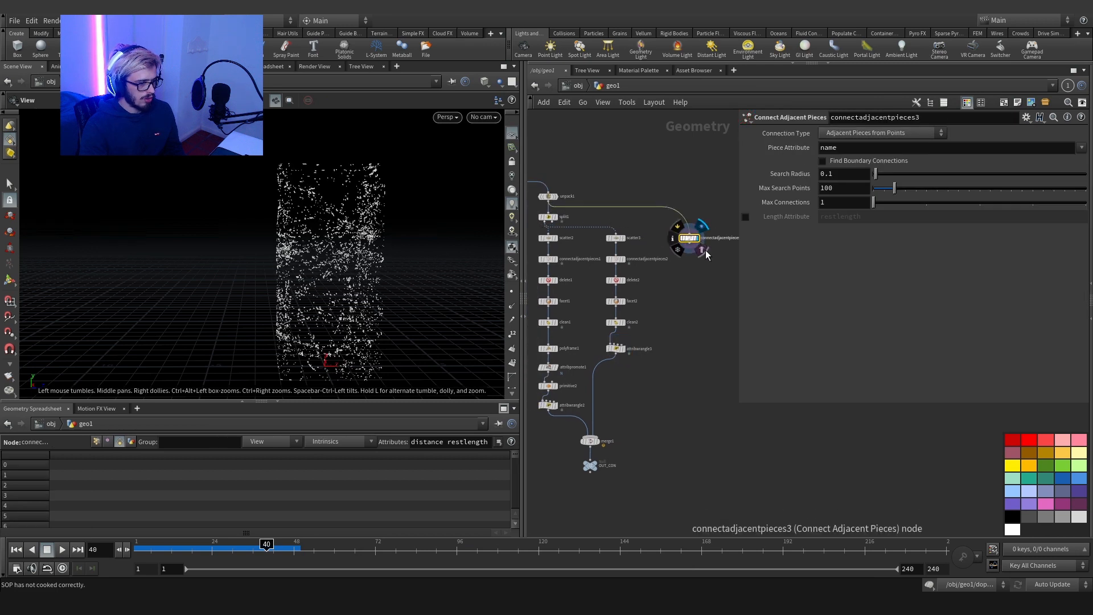
pyautogui.click(838, 160)
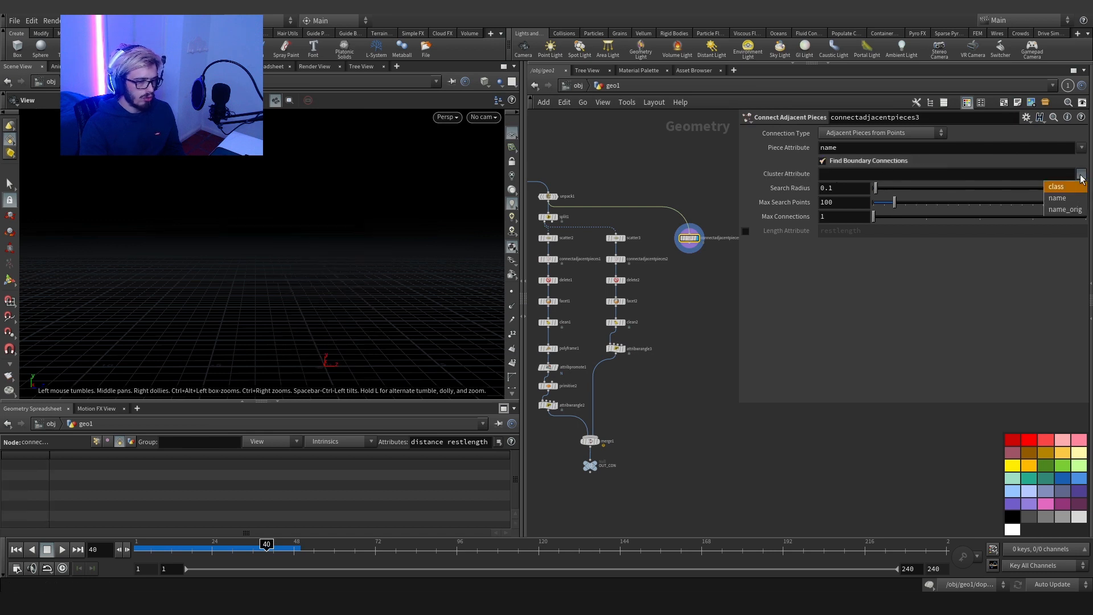
pyautogui.moveTo(372, 218); pyautogui.dragTo(375, 248)
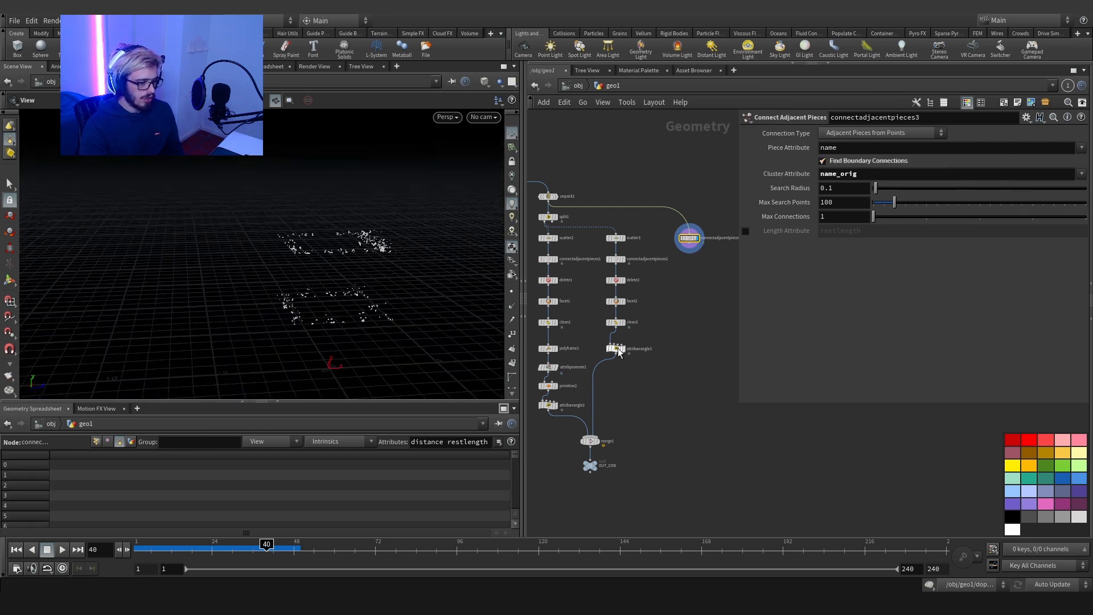
# Step: Add a copy of the spring wrangle with constraint_name 'glue' after connectadjacentpieces3 and connect it to the constraint merge
pyautogui.moveTo(619, 352); pyautogui.dragTo(689, 259)
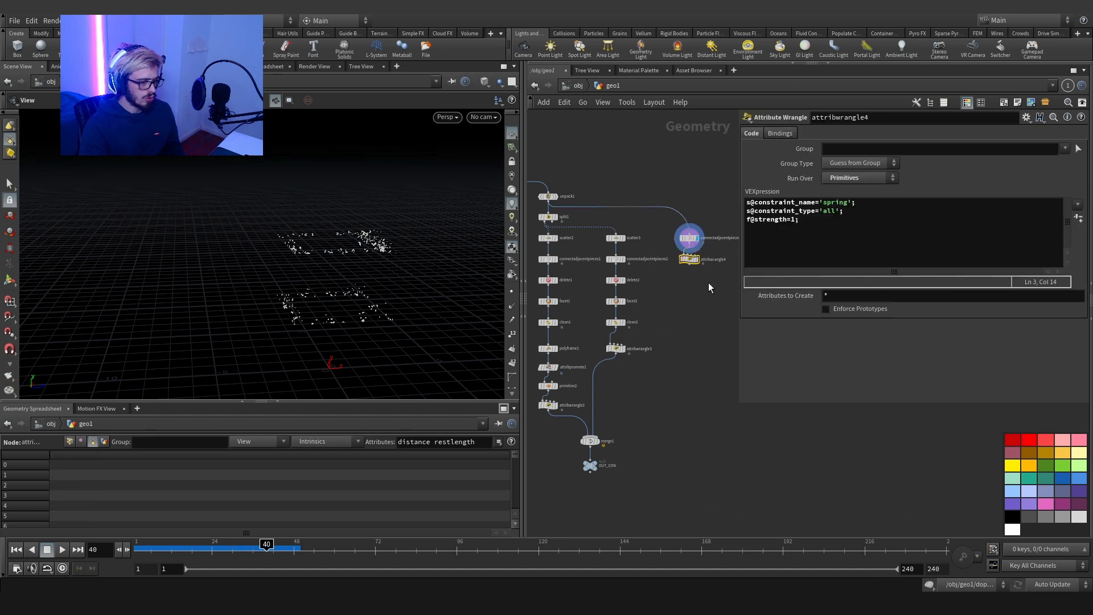
pyautogui.moveTo(853, 203); pyautogui.dragTo(824, 206)
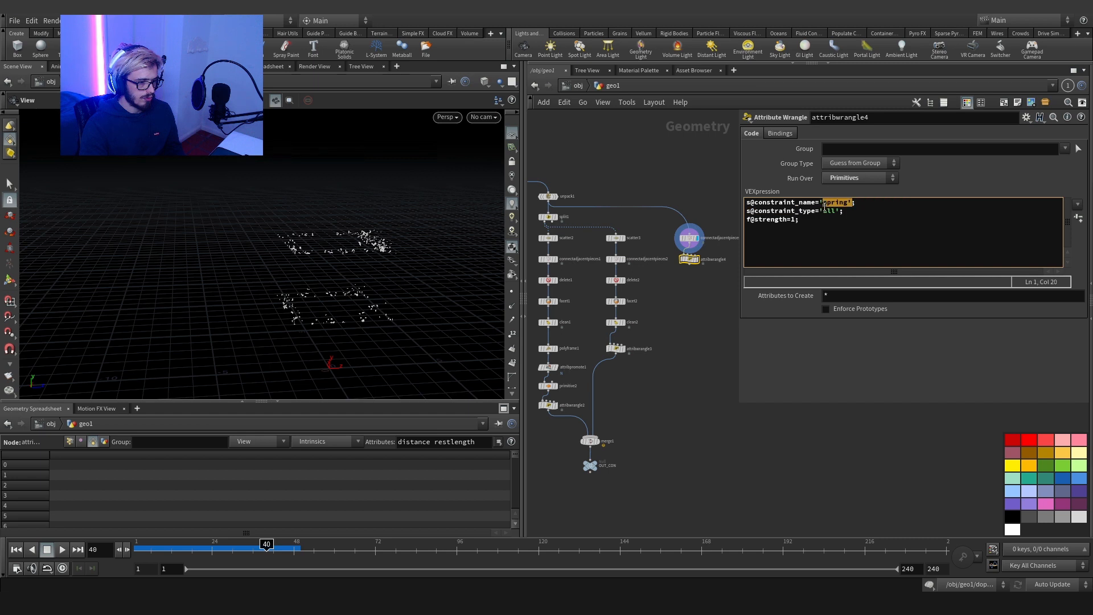
pyautogui.write('glue')
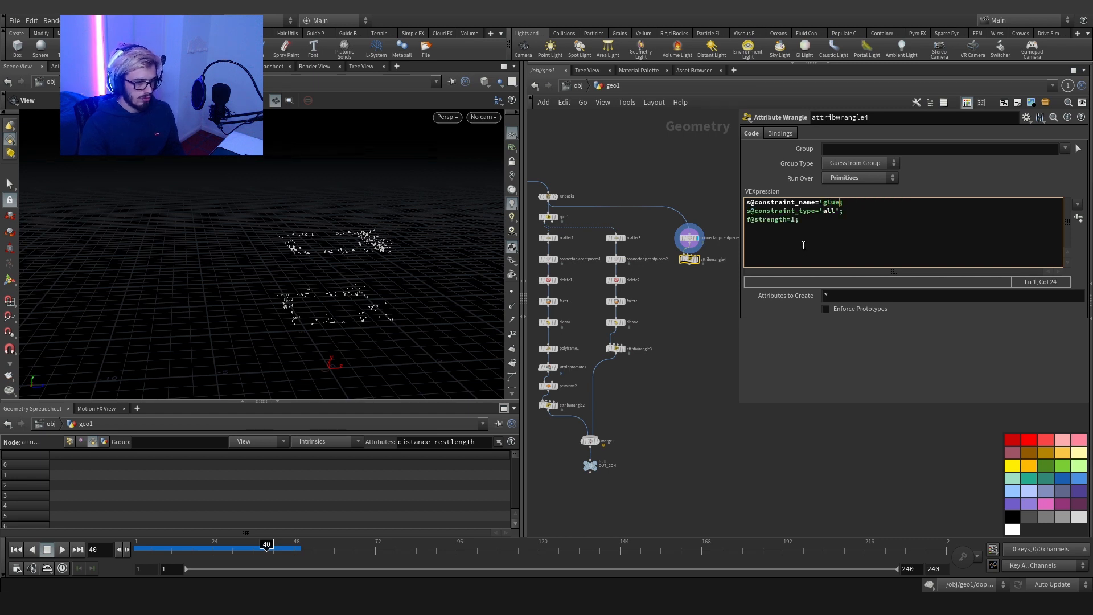
pyautogui.write("'")
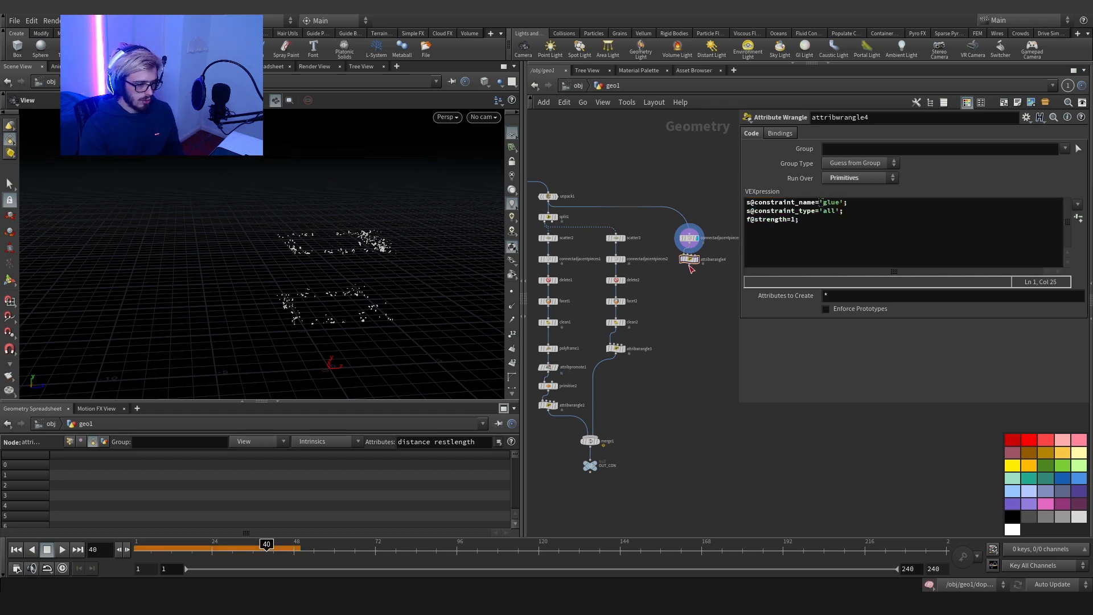
pyautogui.click(689, 266)
pyautogui.click(591, 437)
# Step: Enter dopnet1 and add a Glue Constraint Relationship node near the spring constraint
pyautogui.moveTo(671, 424); pyautogui.dragTo(741, 388, button='middle')
pyautogui.scroll(-1, 715, 350)
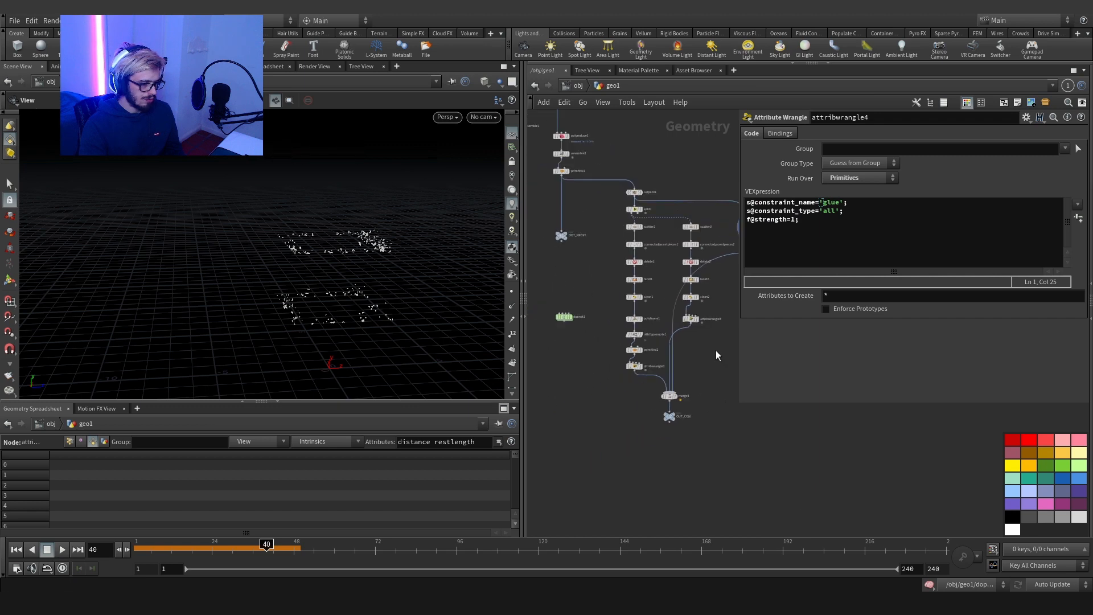
pyautogui.scroll(-1, 716, 350)
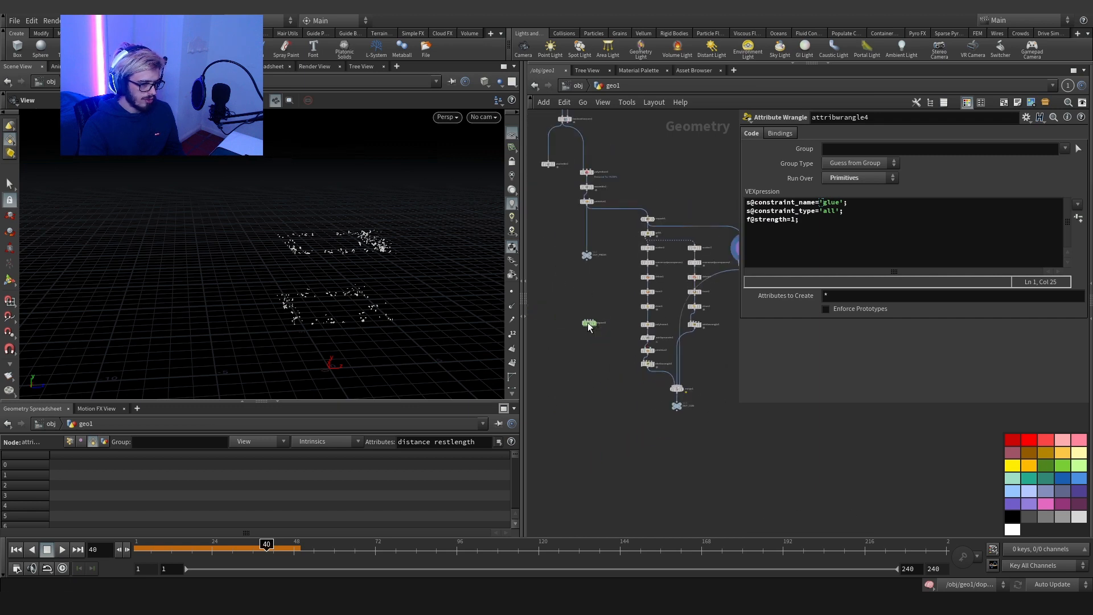
pyautogui.doubleClick(590, 324)
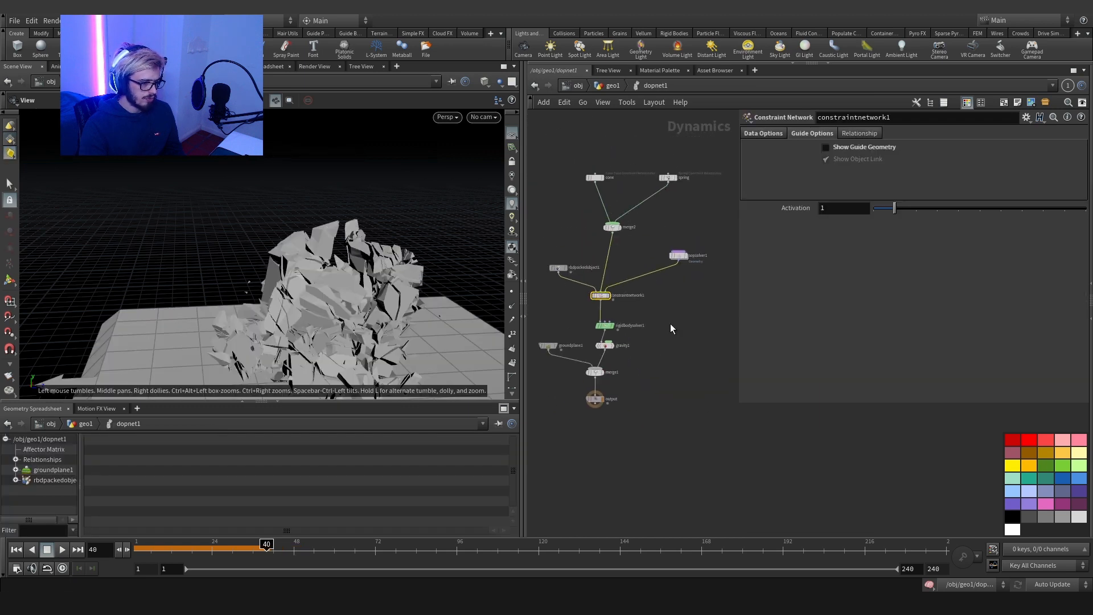
pyautogui.press('Tab')
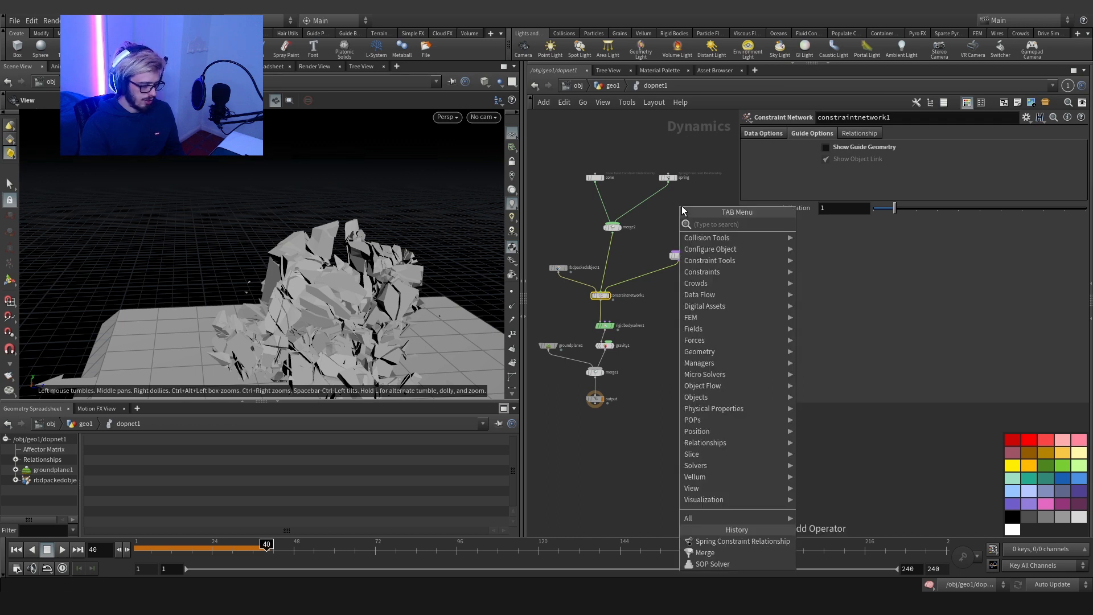
pyautogui.write('glue co')
pyautogui.press('Return')
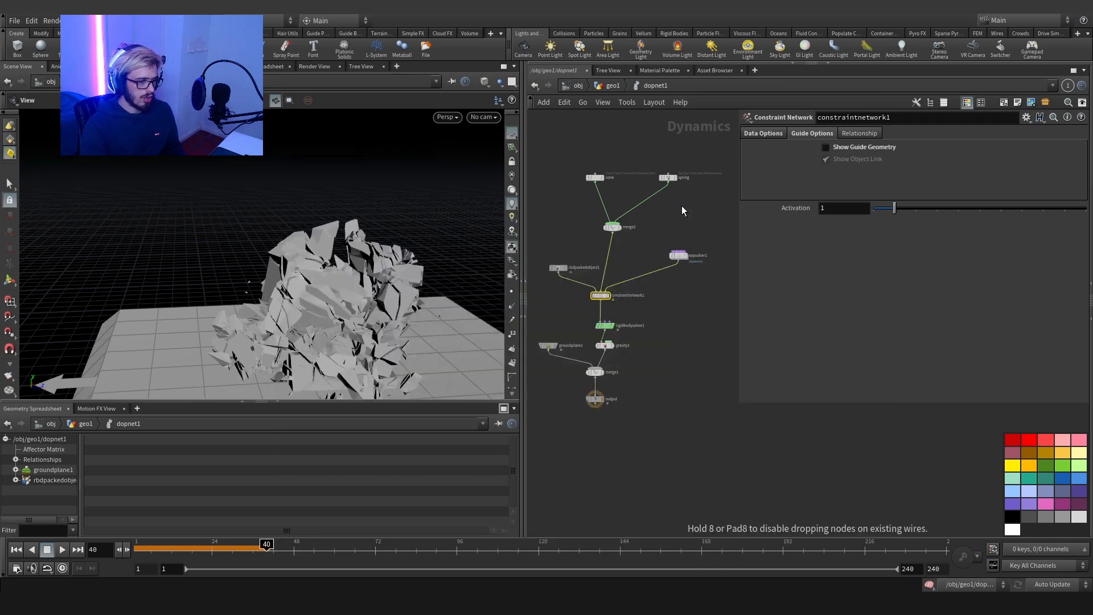
pyautogui.click(682, 206)
# Step: Set the glue constraint relationship's Data Name to $OS and rename the node to glue
pyautogui.click(864, 271)
pyautogui.write('$O')
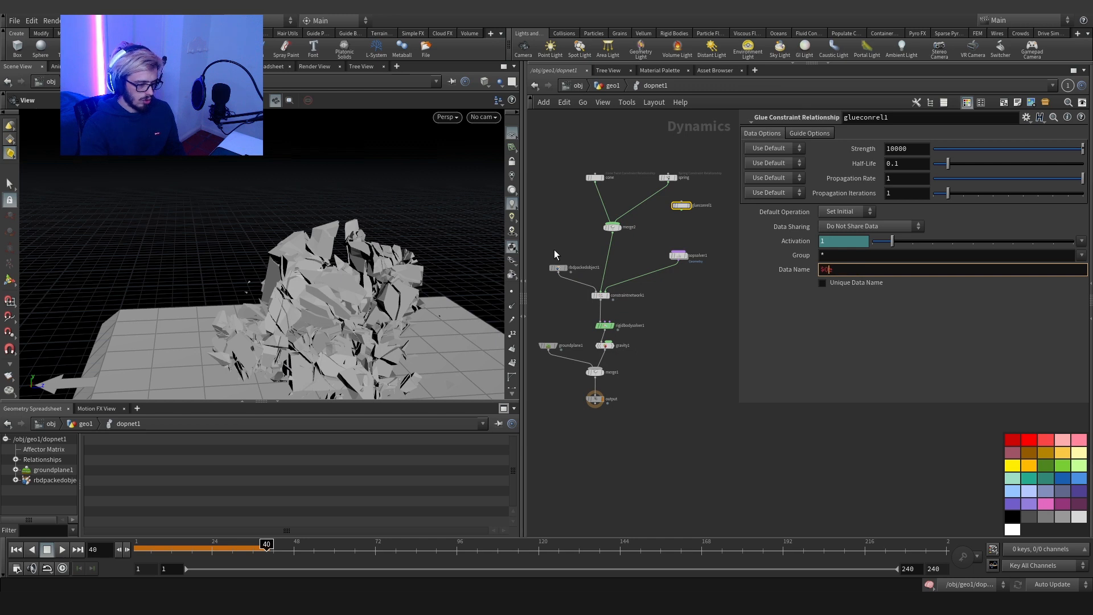
pyautogui.write('S')
pyautogui.press('Return')
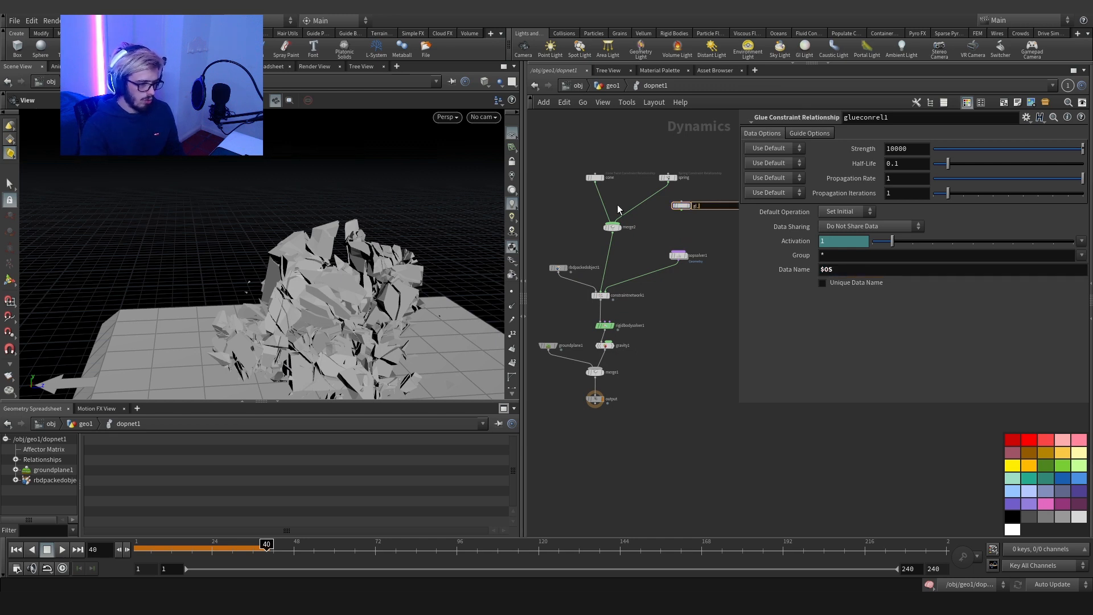
pyautogui.press('Return')
# Step: Connect the glue node to merge2, then play the simulation from frame 1 and scrub back to frame 9
pyautogui.click(681, 210)
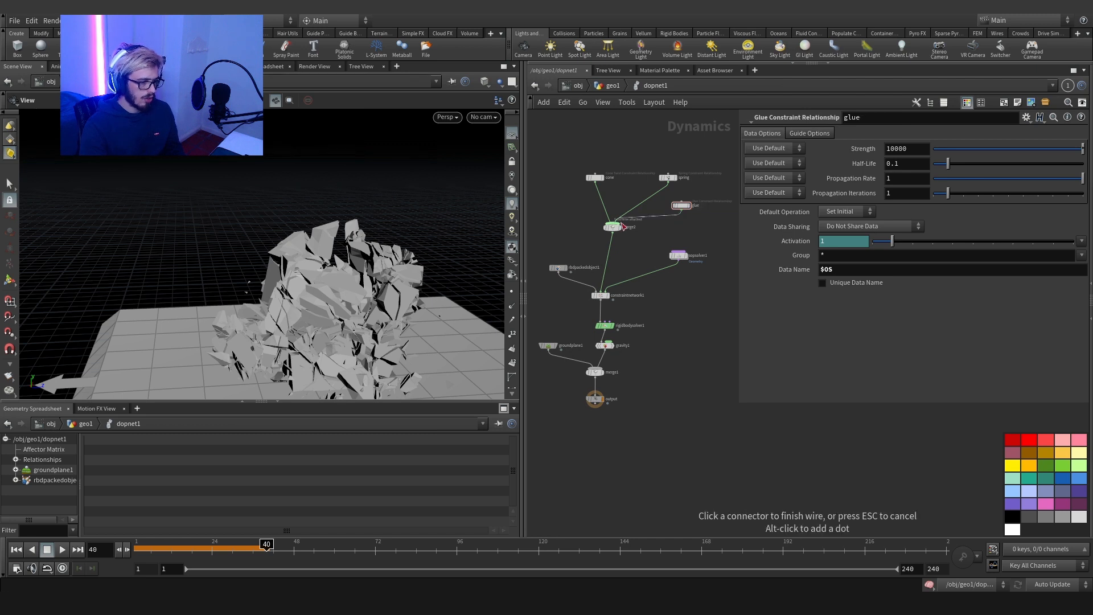
pyautogui.click(136, 549)
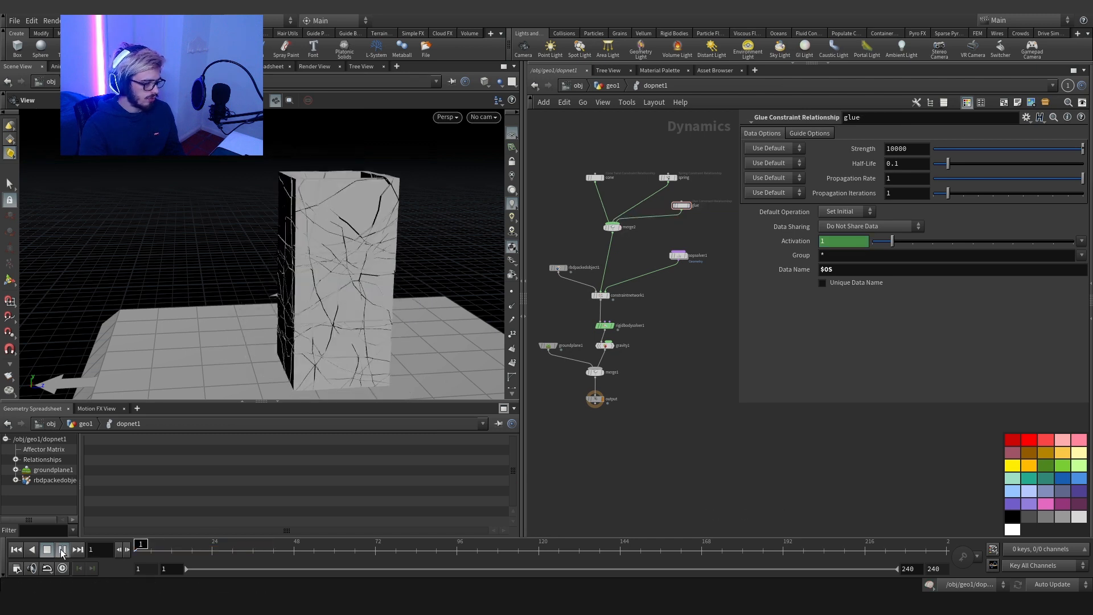
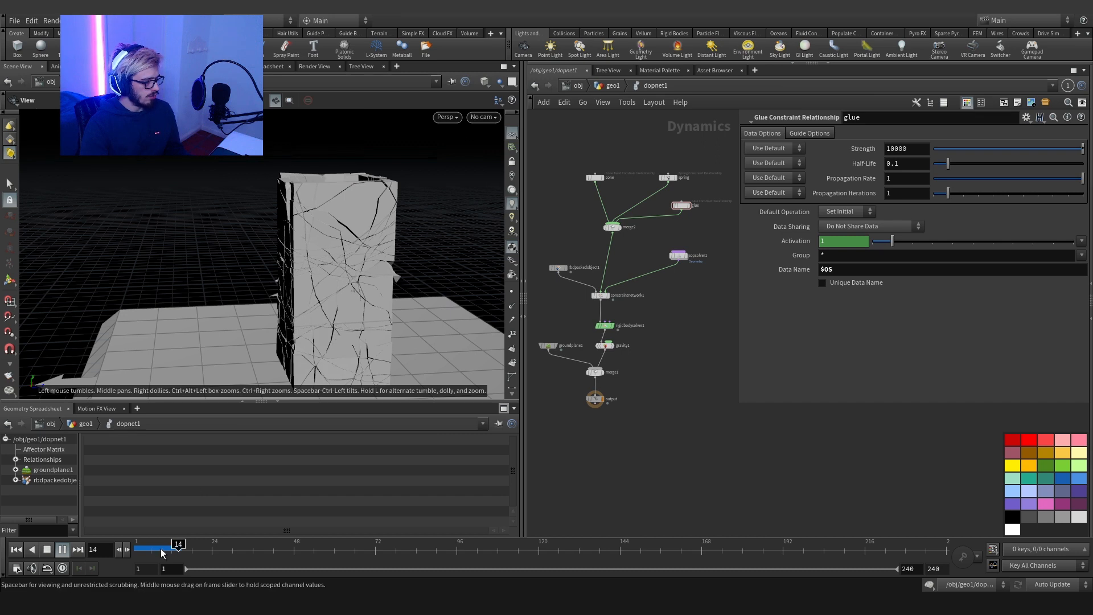
pyautogui.click(162, 551)
# Step: Disable Display Geometry on rbdpackedobject1 and enable Show Guide Geometry on constraintnetwork1
pyautogui.click(558, 268)
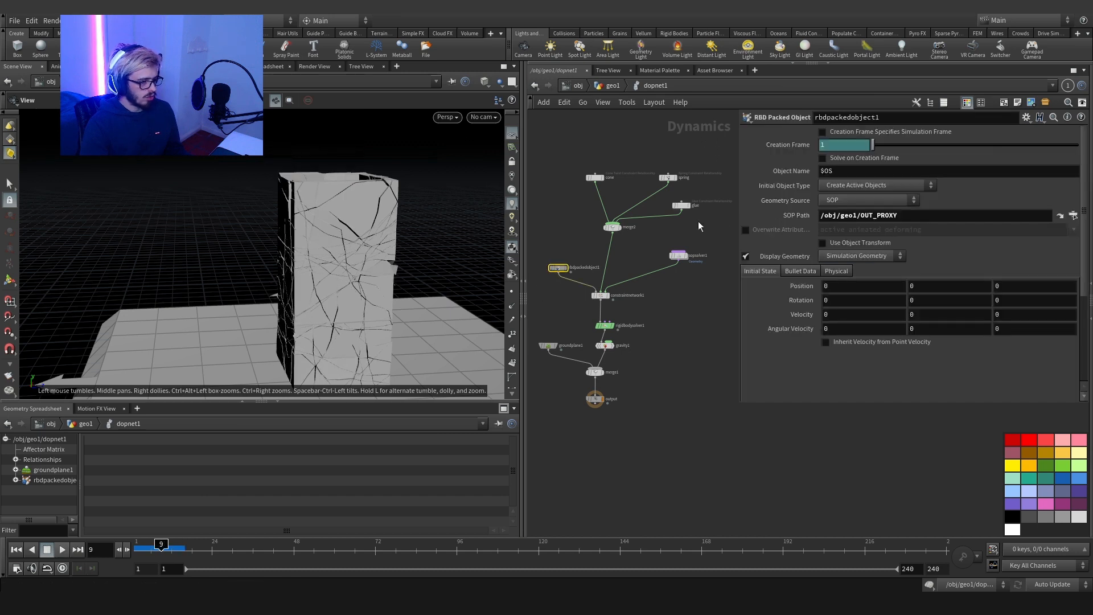
pyautogui.click(745, 257)
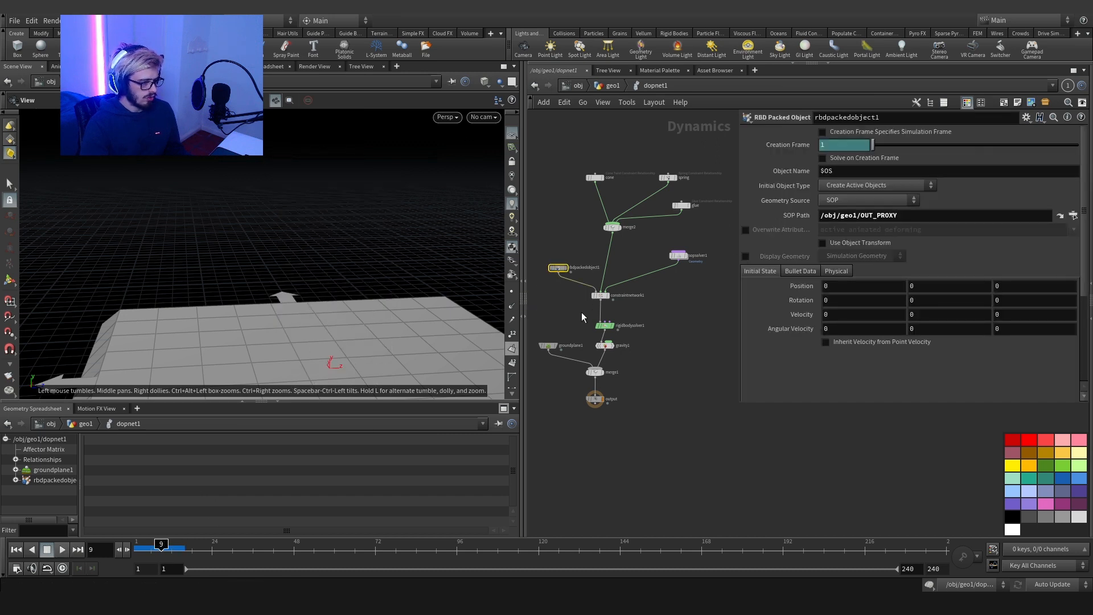
pyautogui.click(599, 296)
pyautogui.click(825, 147)
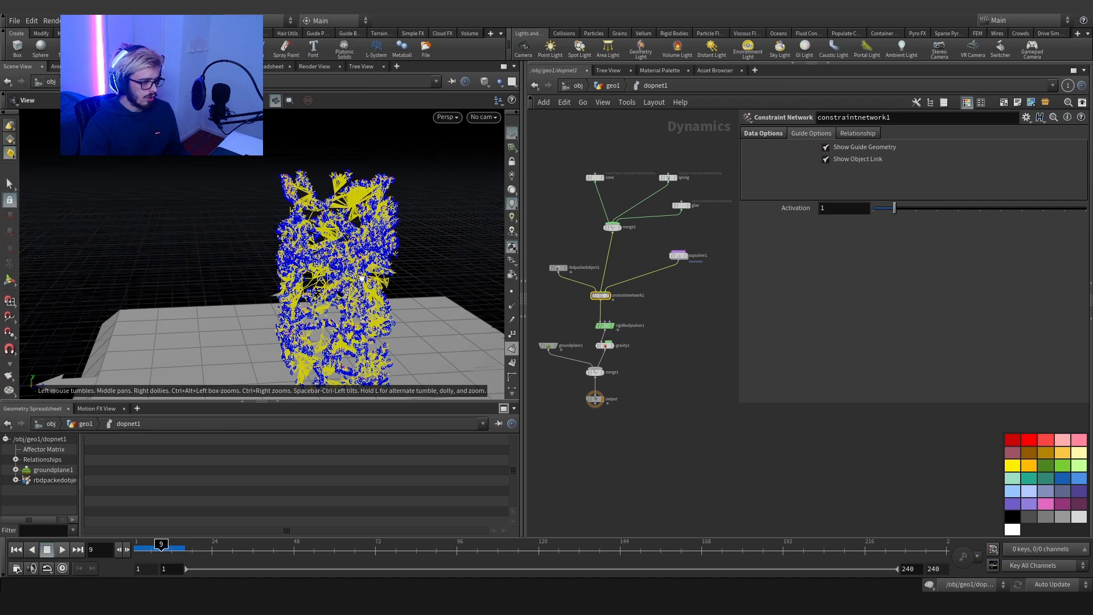
# Step: Turn off Show Object Link in the spring constraint's guide options
pyautogui.scroll(4, 396, 242)
pyautogui.moveTo(401, 241); pyautogui.dragTo(370, 245)
pyautogui.scroll(3, 679, 222)
pyautogui.click(681, 193)
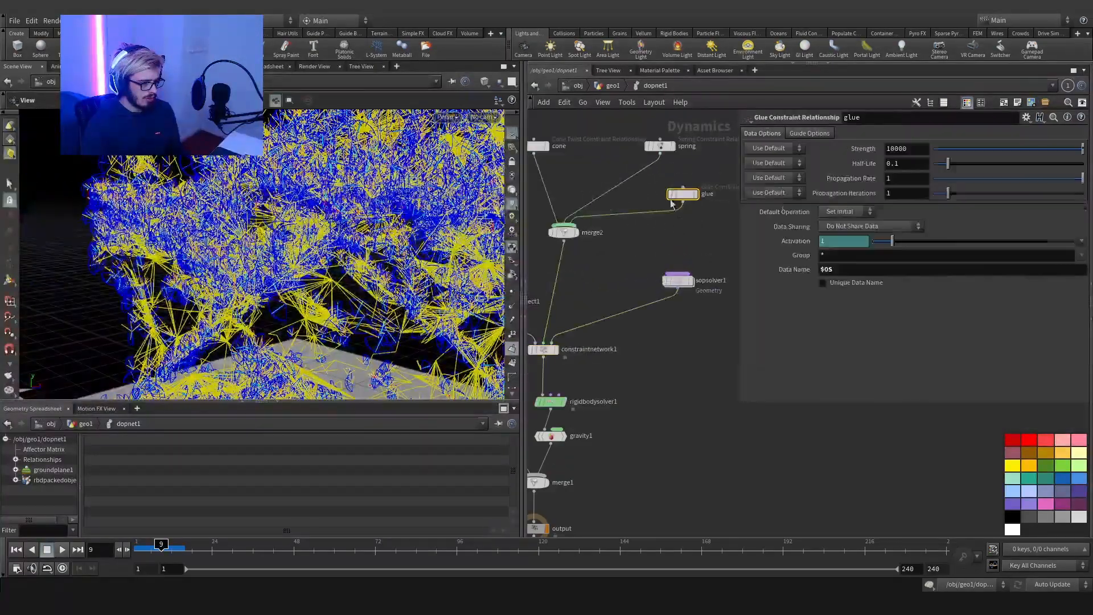
pyautogui.scroll(-3, 582, 271)
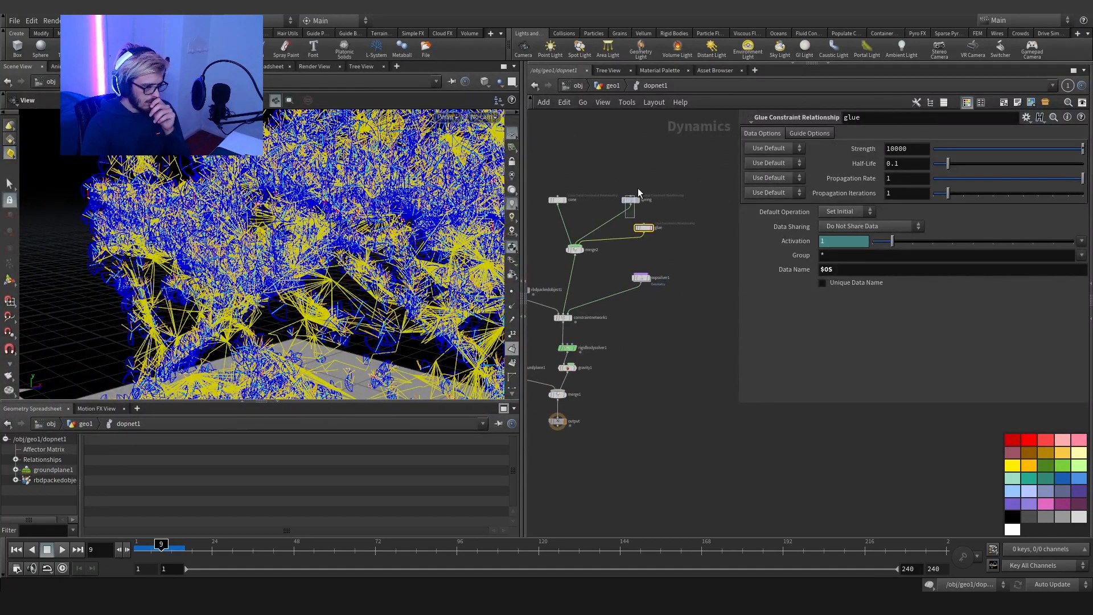
pyautogui.click(629, 197)
pyautogui.click(807, 134)
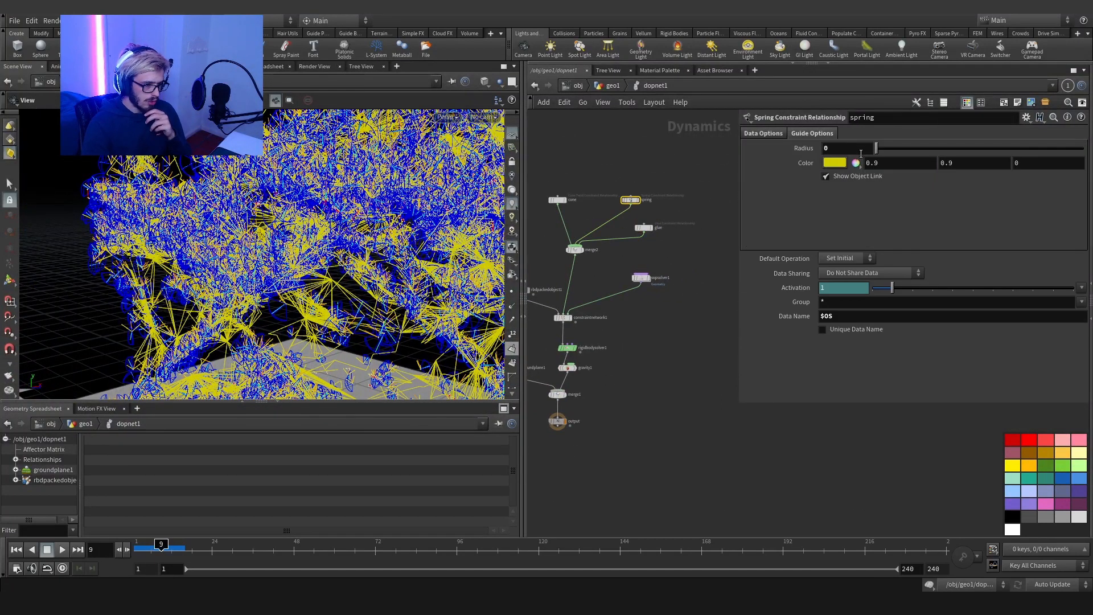
pyautogui.click(825, 176)
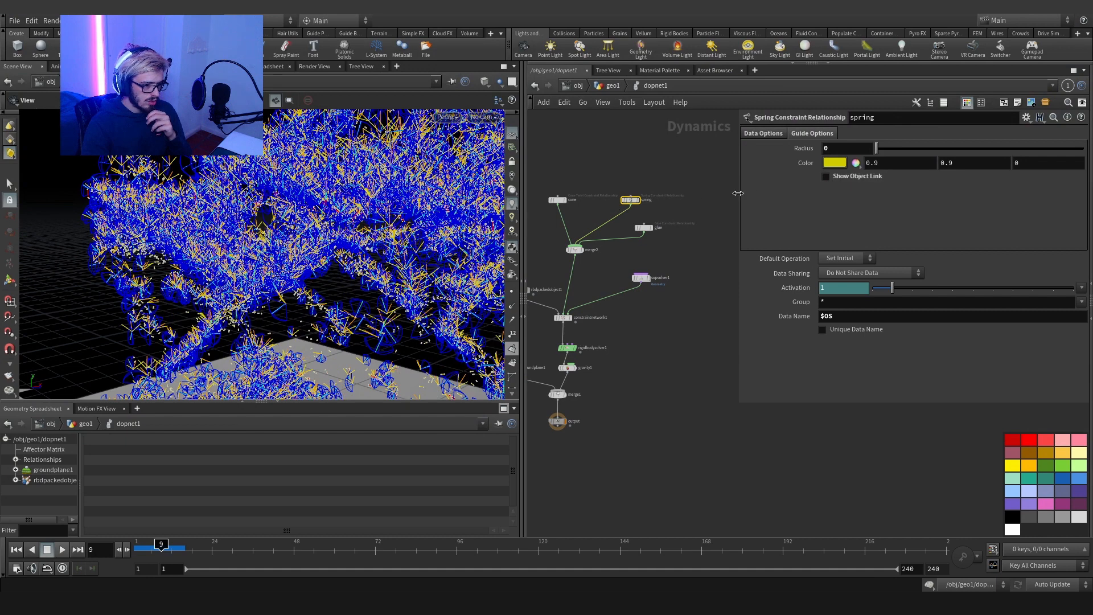
# Step: Set the cone constraint's Guide Size to 0 and scrub the simulation to frame 16 to inspect the remaining guides
pyautogui.moveTo(534, 213); pyautogui.dragTo(534, 214)
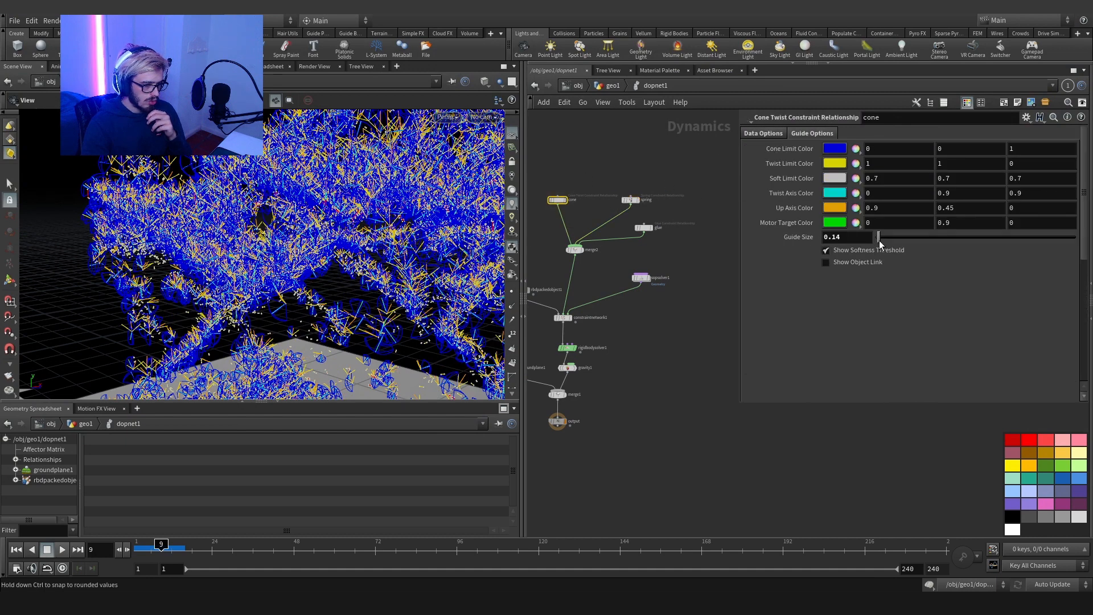
pyautogui.moveTo(884, 238); pyautogui.dragTo(864, 246)
pyautogui.moveTo(418, 254); pyautogui.dragTo(375, 211)
pyautogui.scroll(-5, 336, 237)
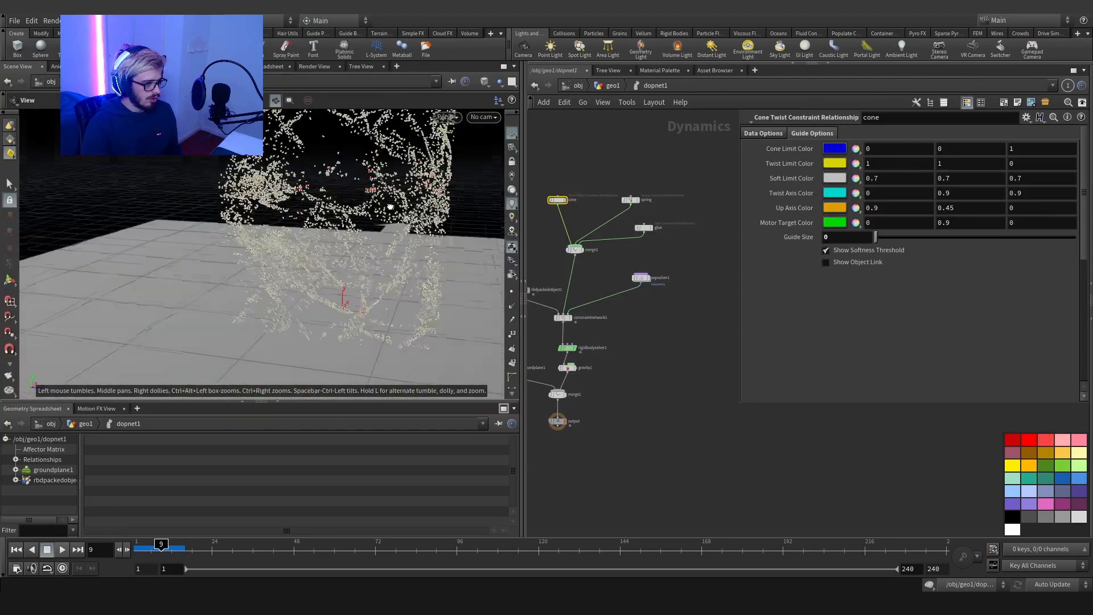
pyautogui.moveTo(376, 211); pyautogui.dragTo(371, 227, button='middle')
pyautogui.moveTo(371, 228); pyautogui.dragTo(427, 222)
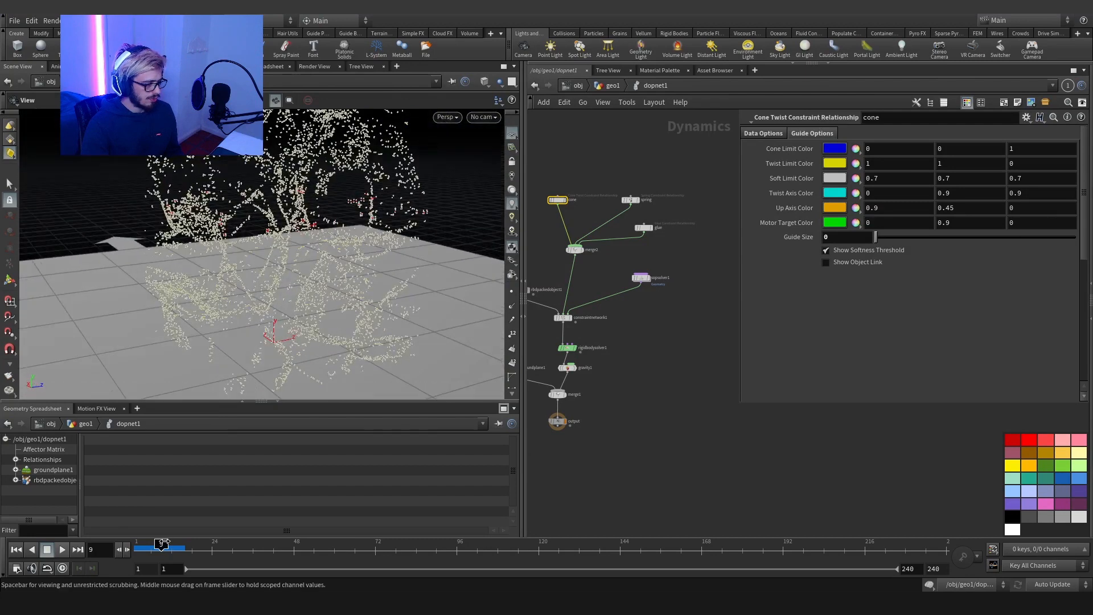
pyautogui.moveTo(161, 547); pyautogui.dragTo(184, 548)
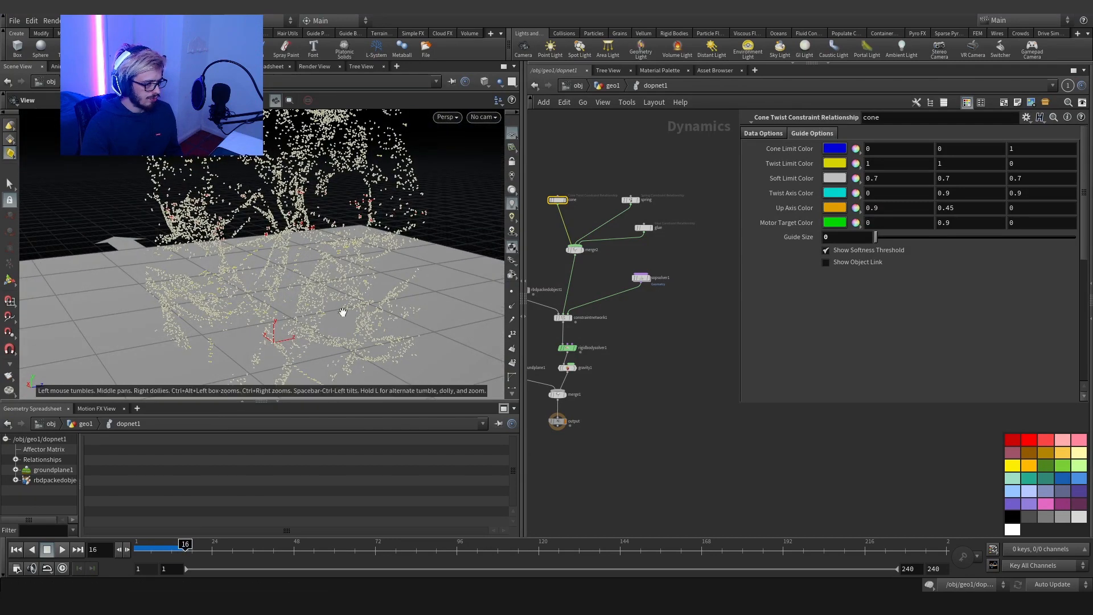
# Step: Turn Display Geometry back on for rbdpackedobject1
pyautogui.moveTo(612, 279); pyautogui.dragTo(696, 283, button='middle')
pyautogui.moveTo(629, 274); pyautogui.dragTo(579, 329)
pyautogui.click(746, 256)
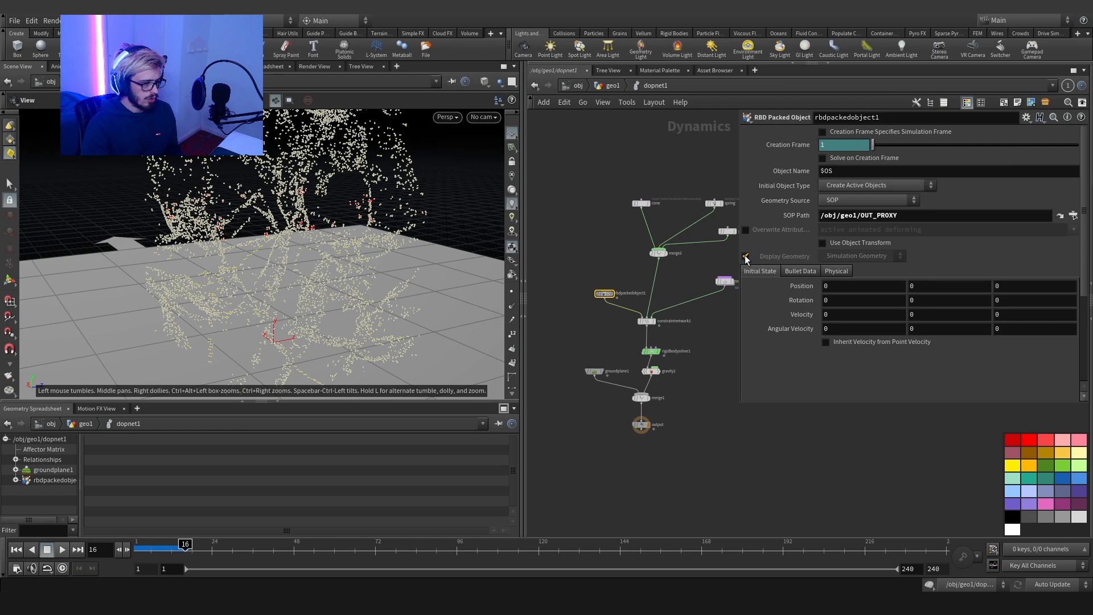
# Step: Scrub the rigid body simulation through the collapse and inspect how the fractured building breaks apart
pyautogui.moveTo(361, 220); pyautogui.dragTo(293, 412)
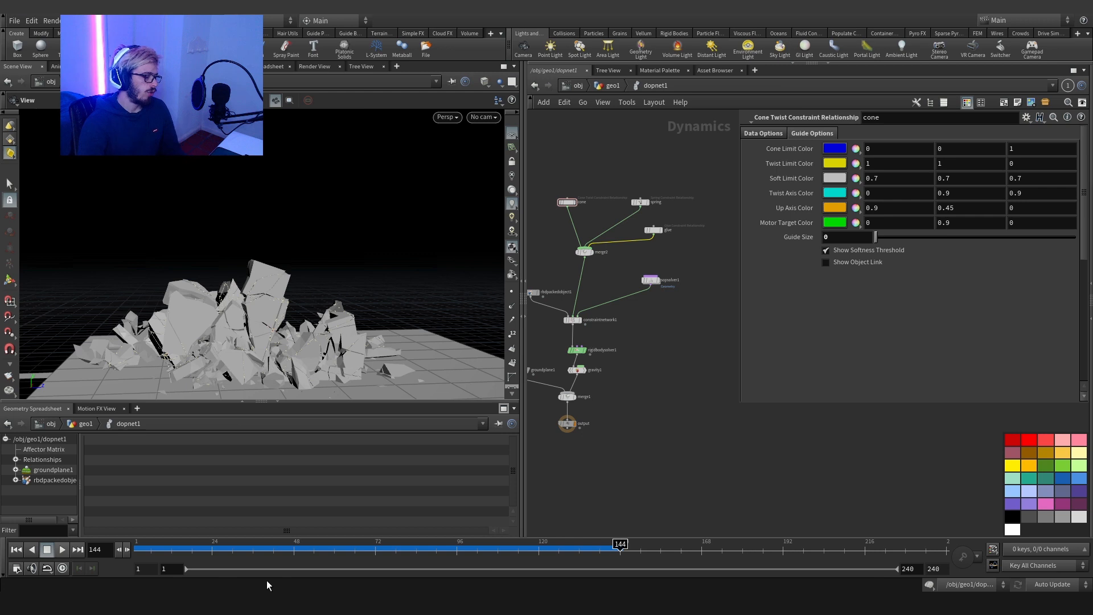
pyautogui.moveTo(142, 546); pyautogui.dragTo(182, 544)
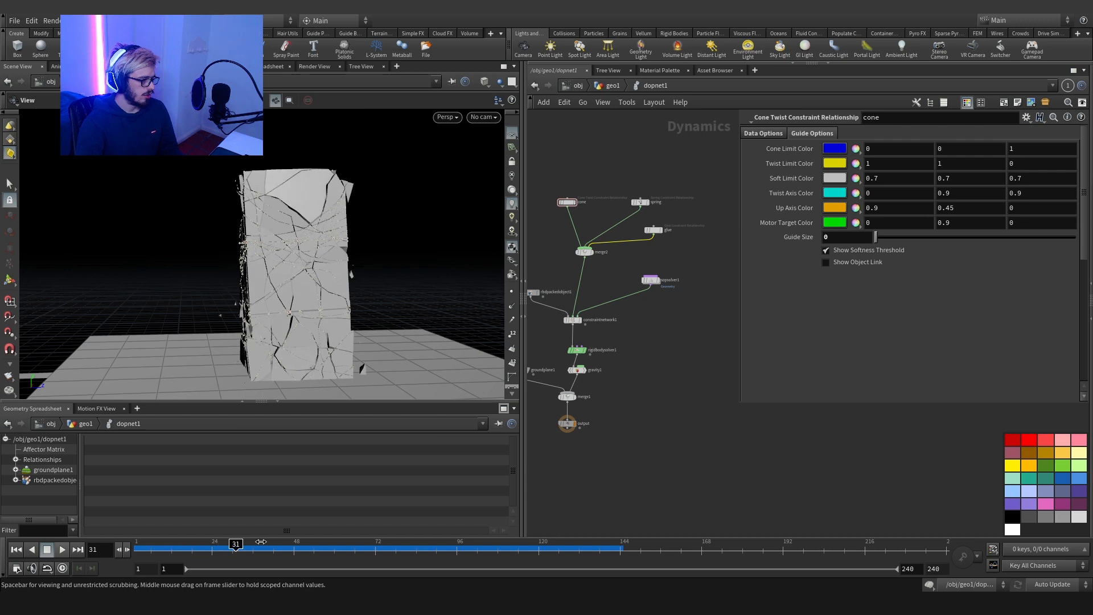
pyautogui.moveTo(260, 541); pyautogui.dragTo(476, 540)
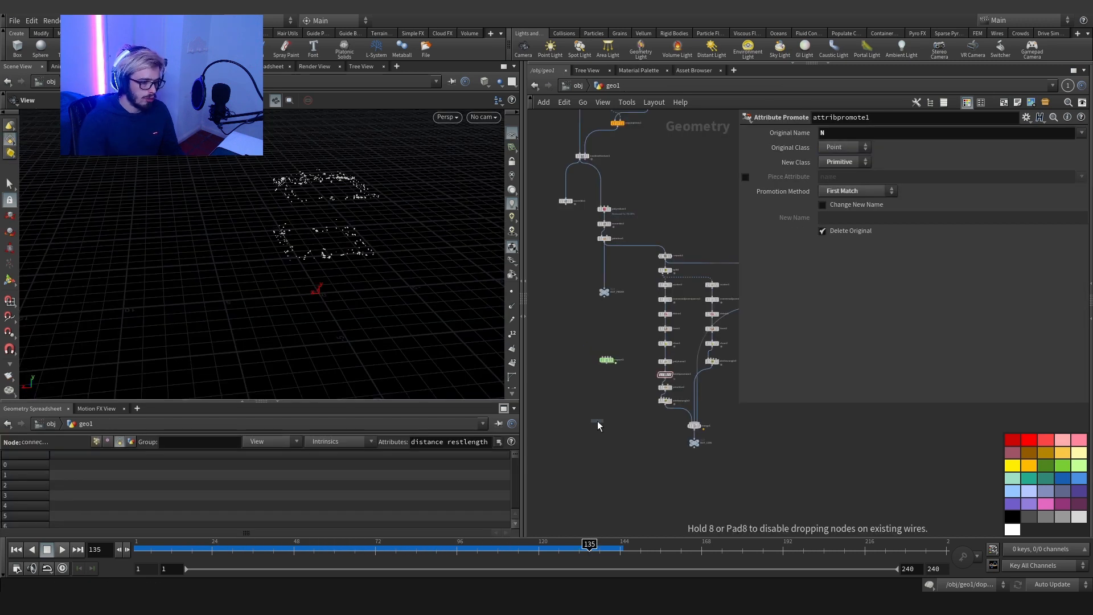
# Step: Add an Extract All Points node fed by dopnet1, display it, and check its points at frame 46
pyautogui.click(604, 401)
pyautogui.scroll(4, 608, 384)
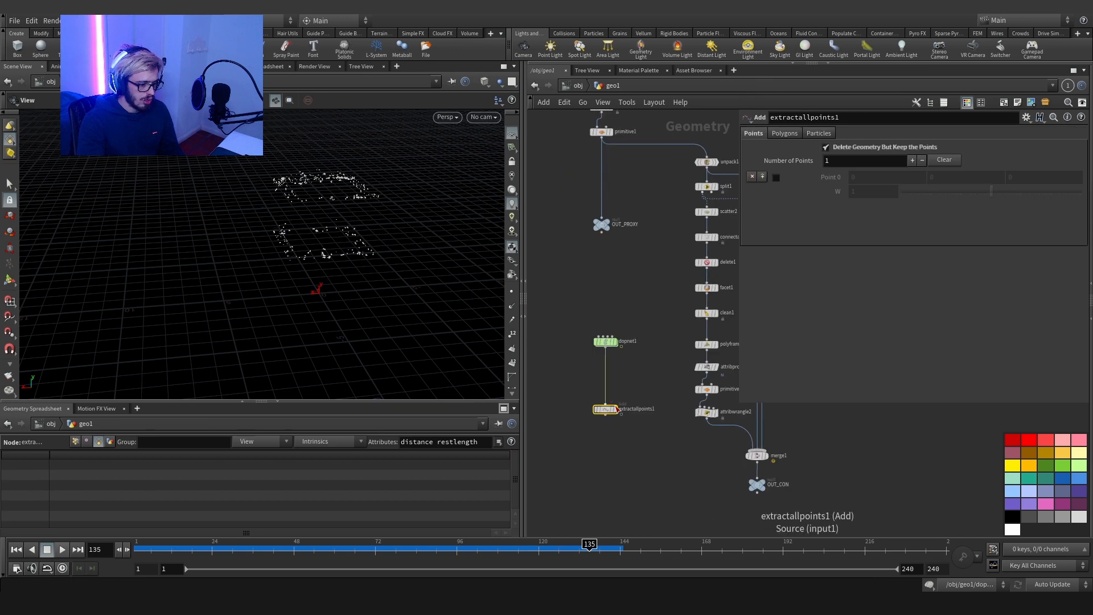
pyautogui.scroll(-5, 609, 456)
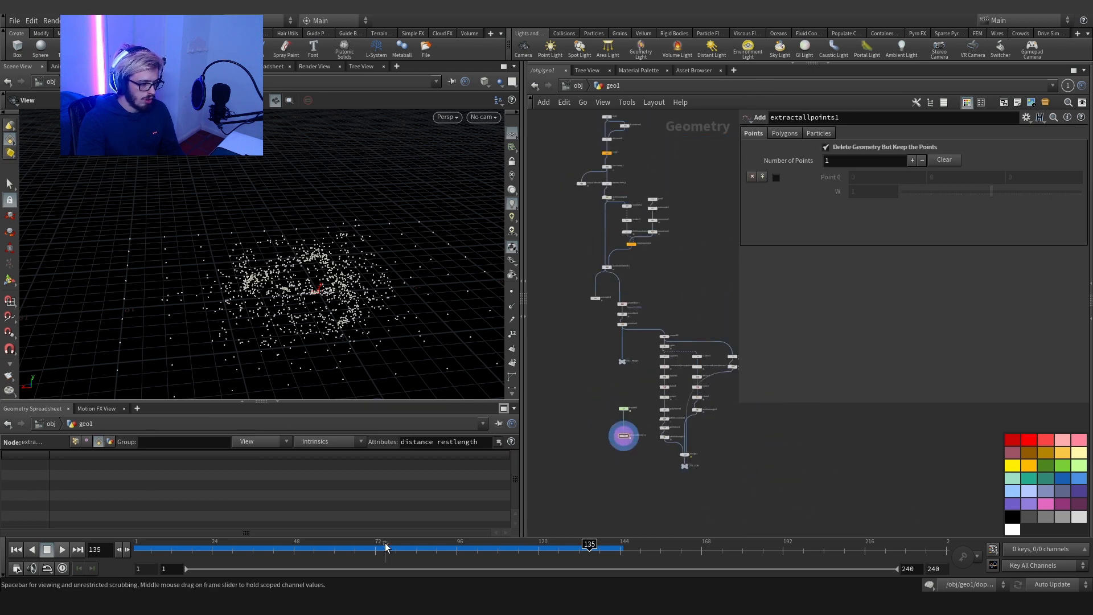
pyautogui.moveTo(385, 547); pyautogui.dragTo(287, 548)
pyautogui.scroll(3, 655, 448)
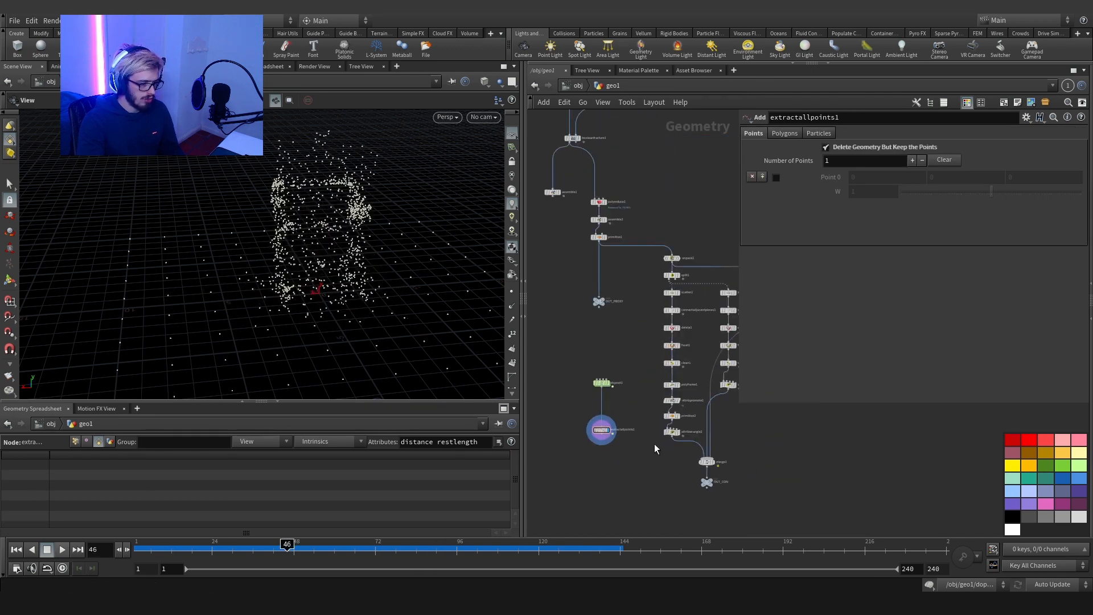
# Step: Restrict dopnet1's object merge to objects matching *rbd*
pyautogui.click(601, 382)
pyautogui.click(770, 149)
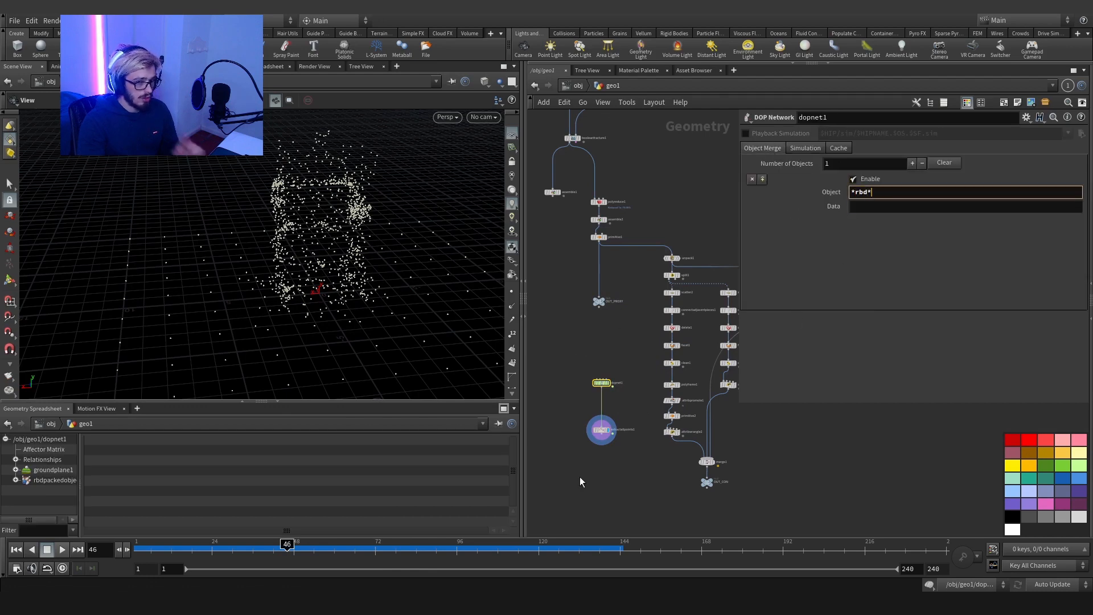
pyautogui.press('Return')
# Step: Add a Transform Pieces node using the fractured geometry as source and extractallpoints1 as template points, and display its result
pyautogui.press('Tab')
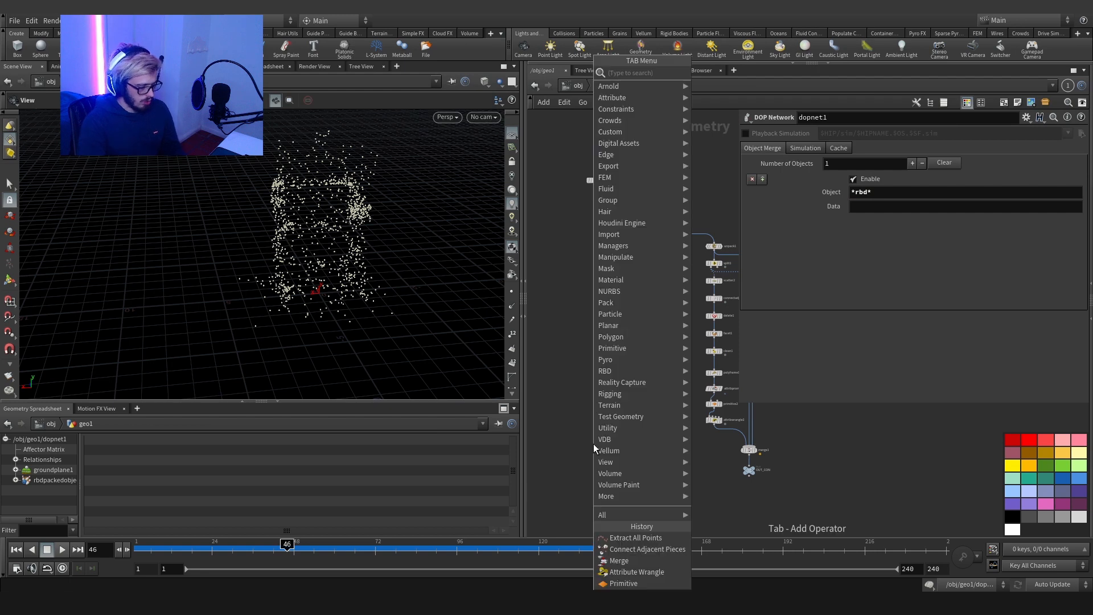
pyautogui.write('transform')
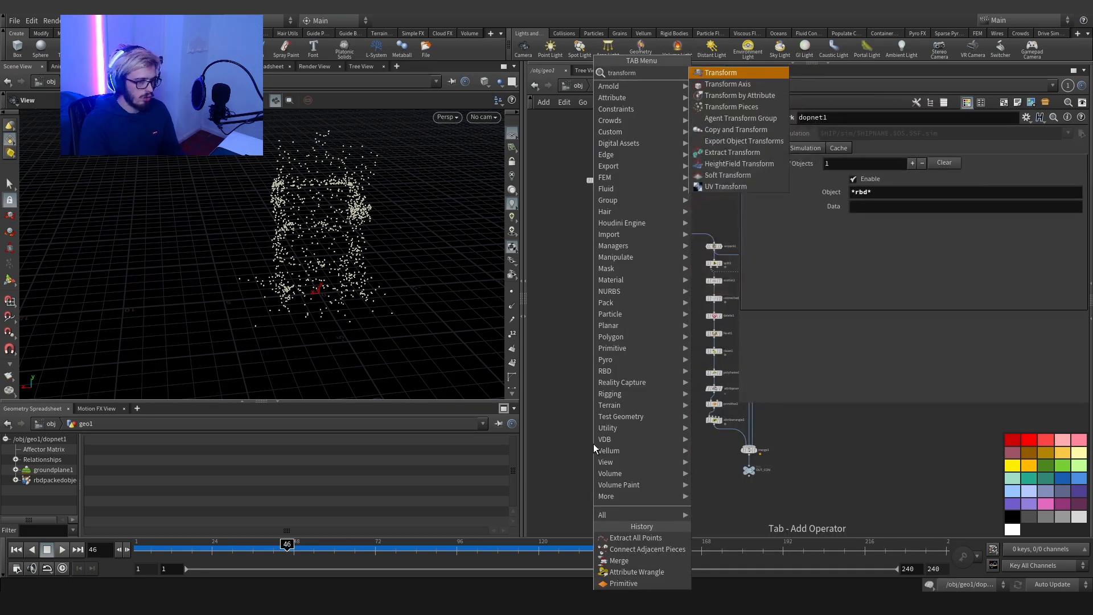
pyautogui.write(' pie')
pyautogui.press('Return')
pyautogui.click(593, 443)
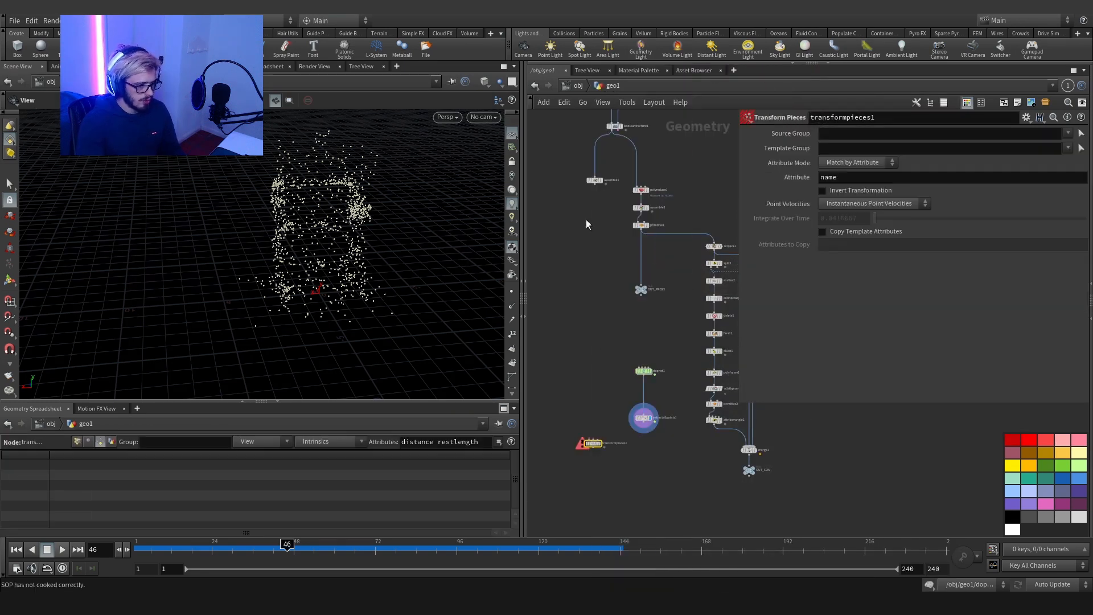
pyautogui.click(589, 438)
pyautogui.scroll(4, 637, 438)
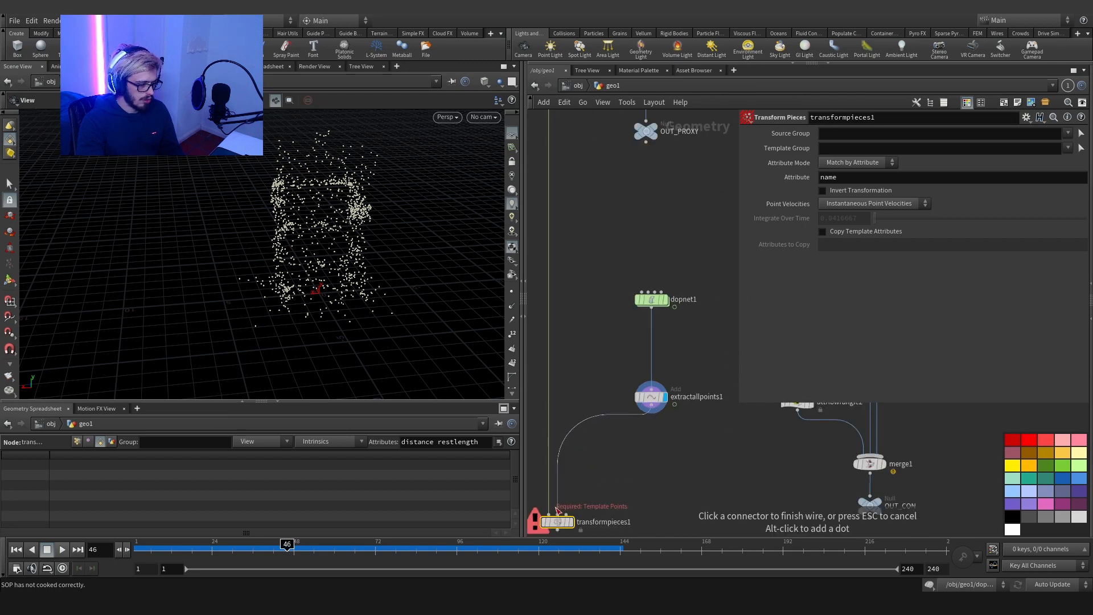
pyautogui.click(572, 522)
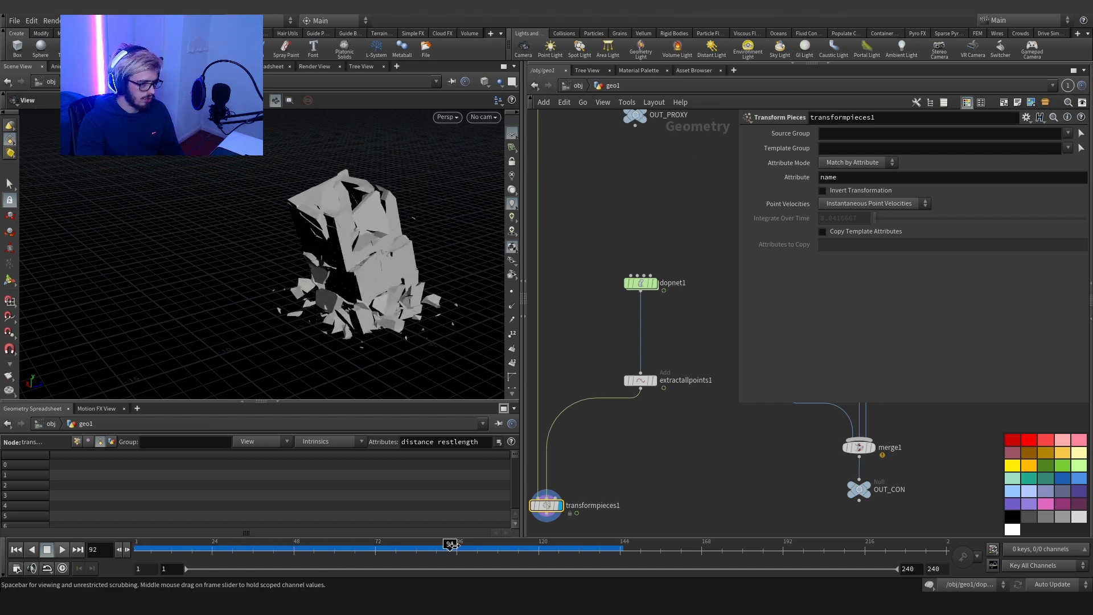
# Step: Scrub the timeline back and forth to review the transformed building pieces during the collapse
pyautogui.moveTo(451, 545); pyautogui.dragTo(314, 539)
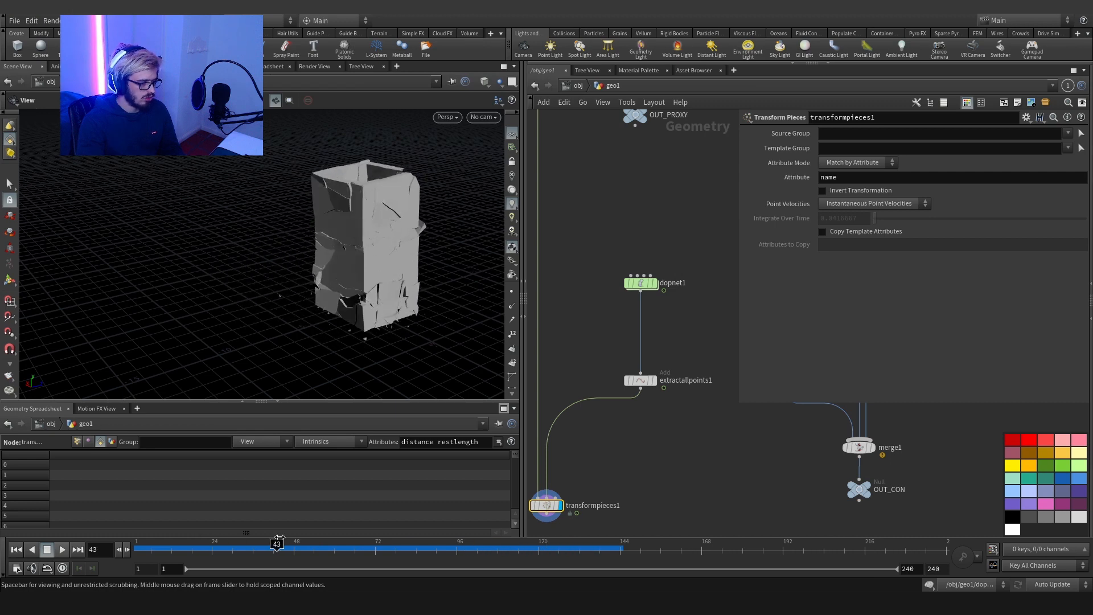
pyautogui.moveTo(429, 541); pyautogui.dragTo(490, 543)
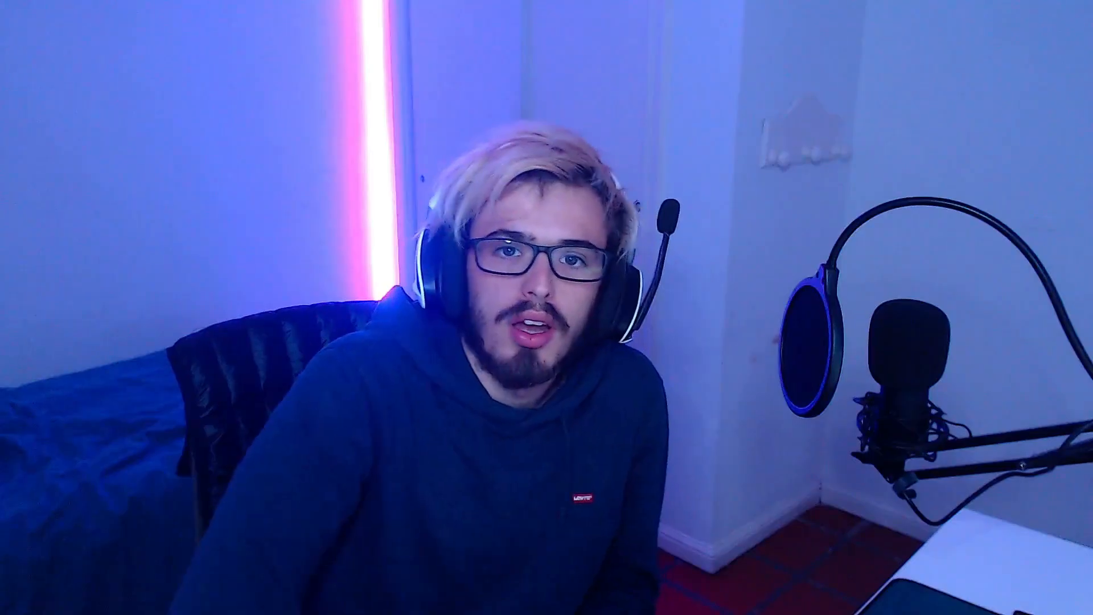